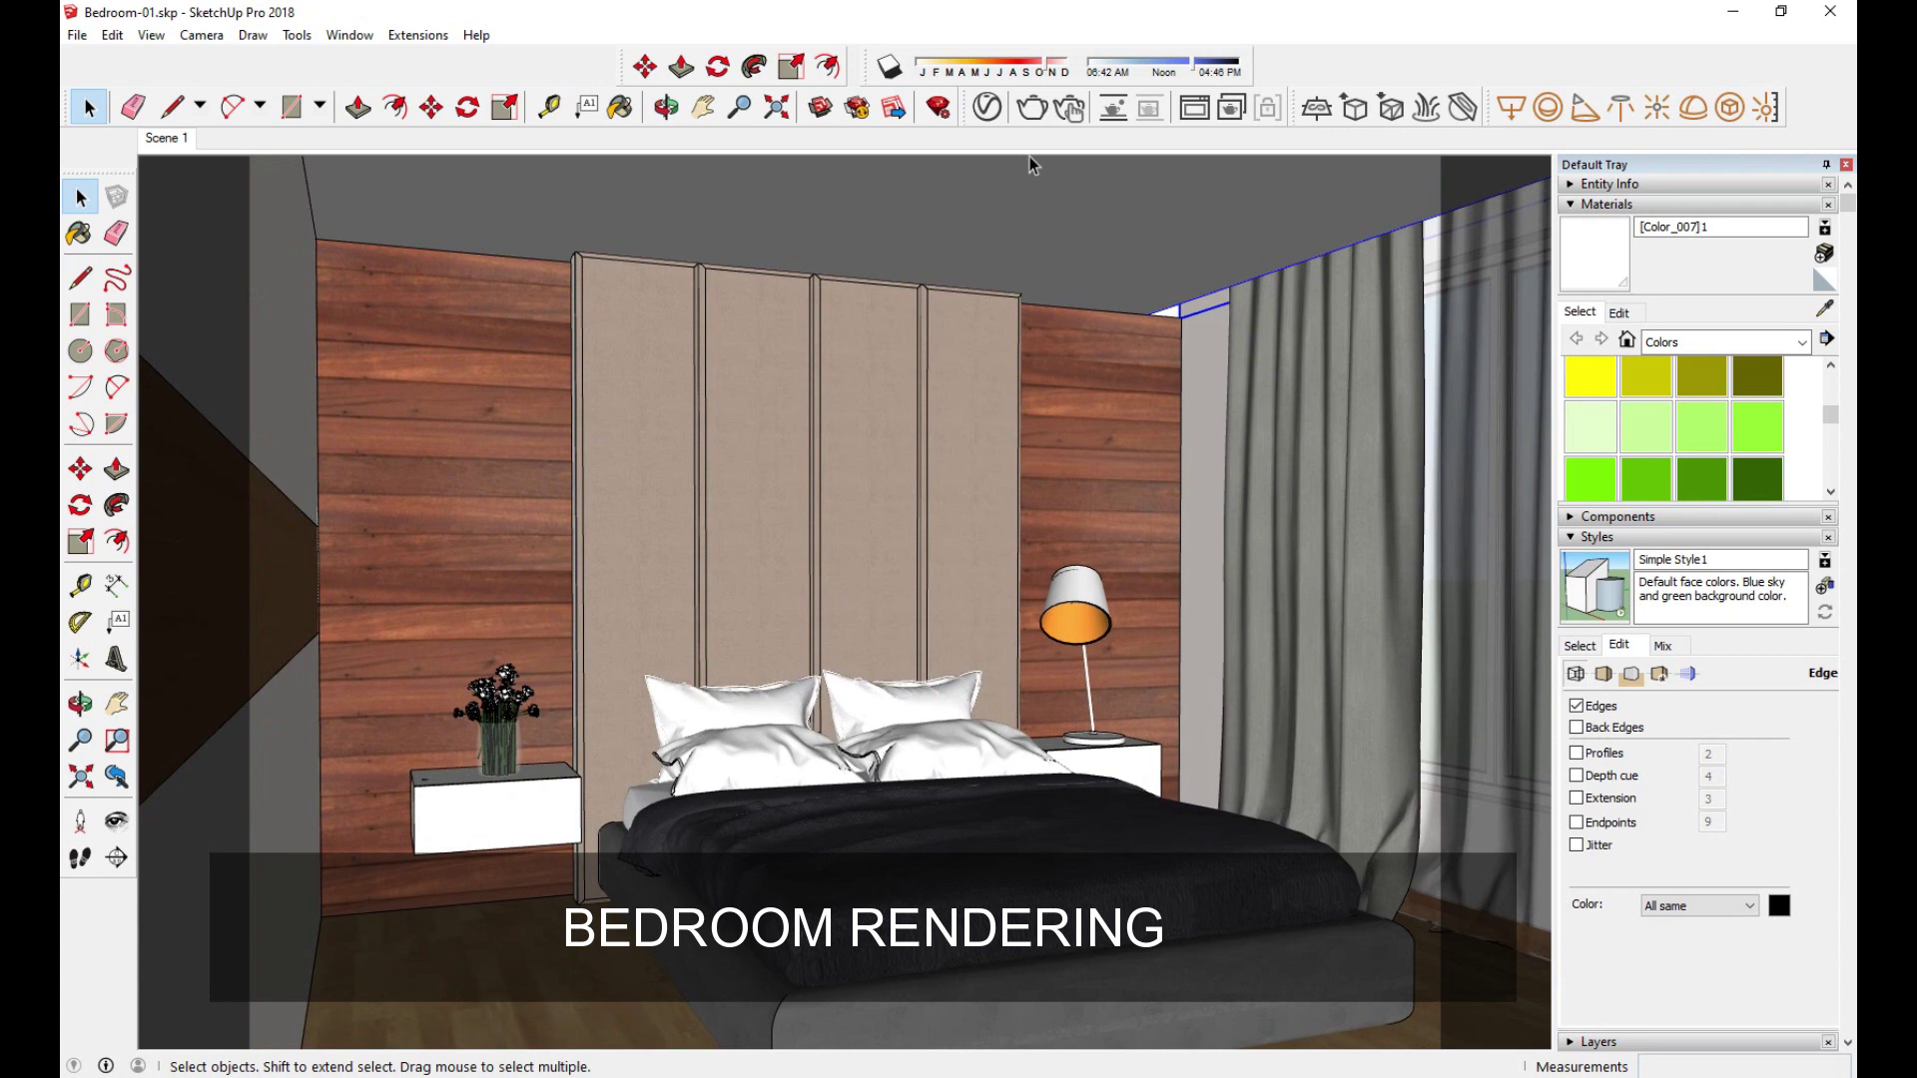
Step: Check the image dimensions in the V-Ray render output settings
{"action": "left_click", "coordinate": [409, 203]}
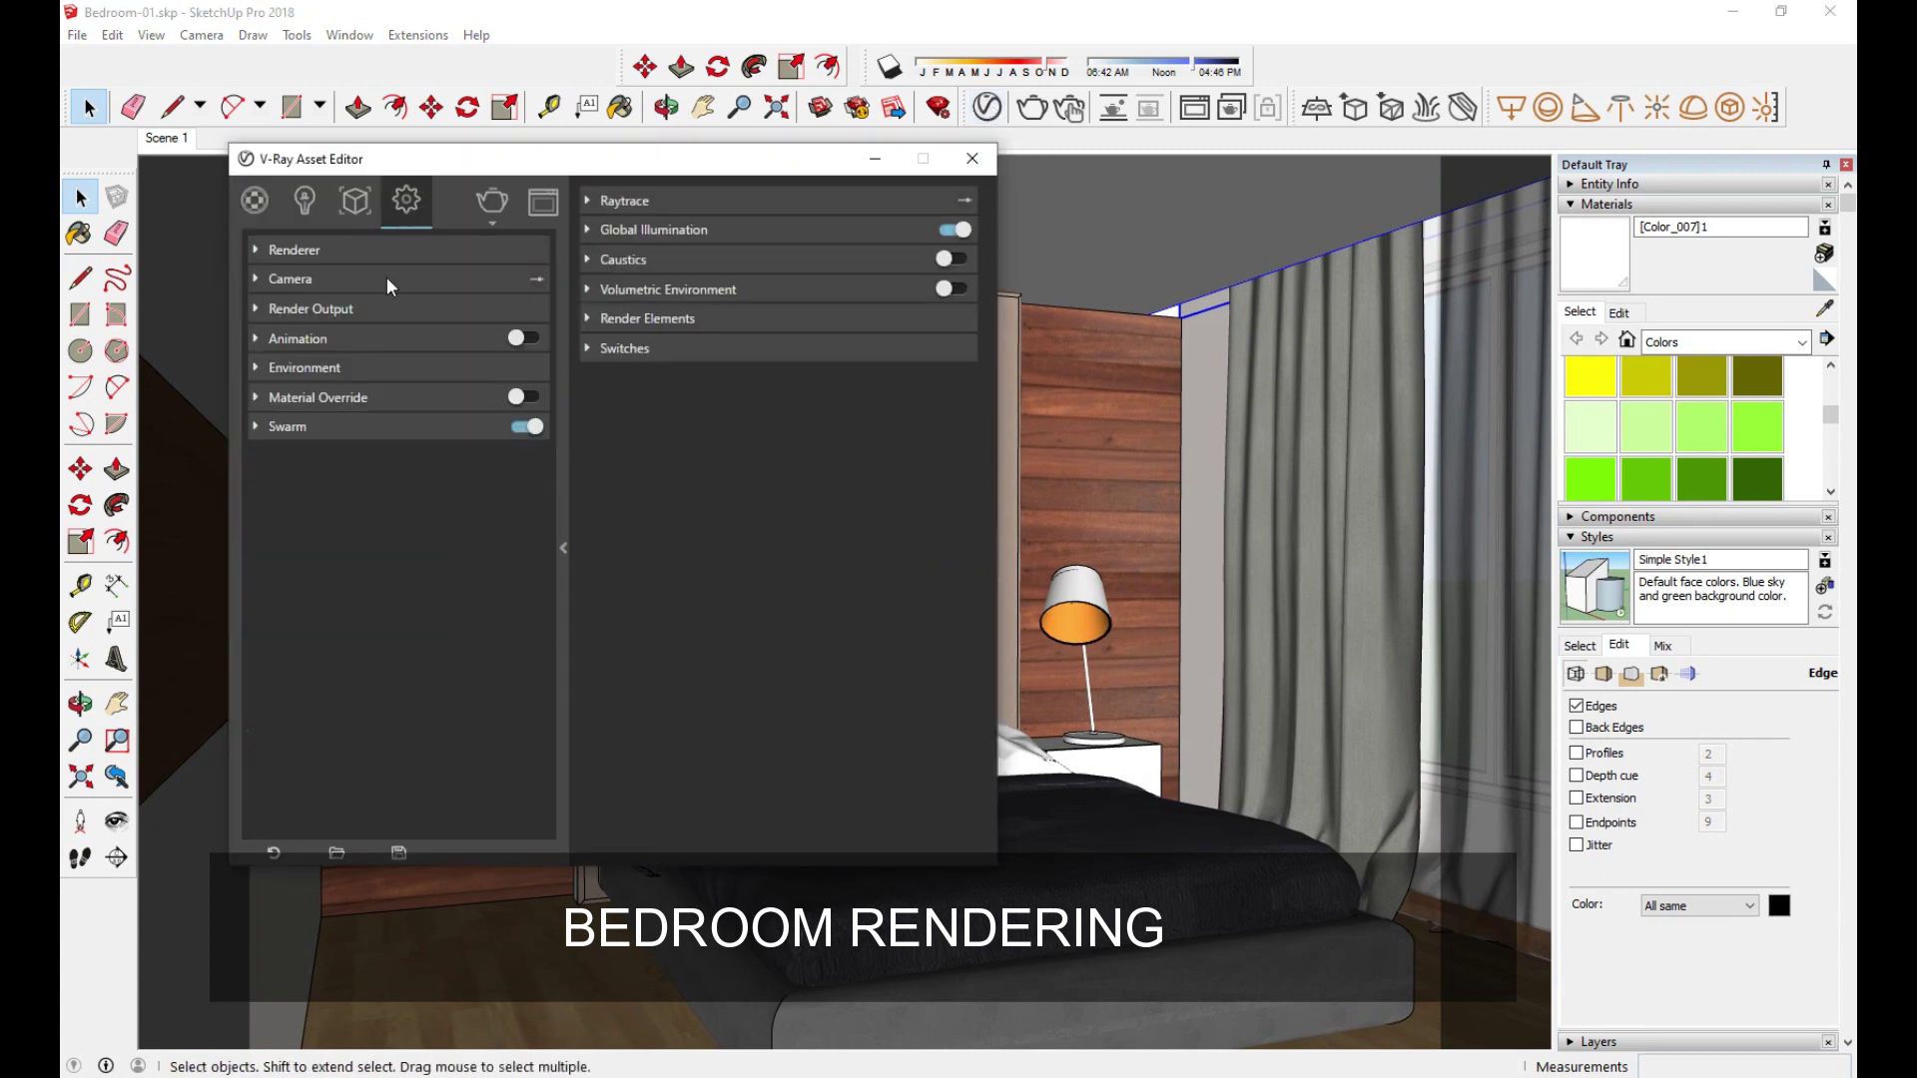
{"action": "left_click", "coordinate": [397, 312]}
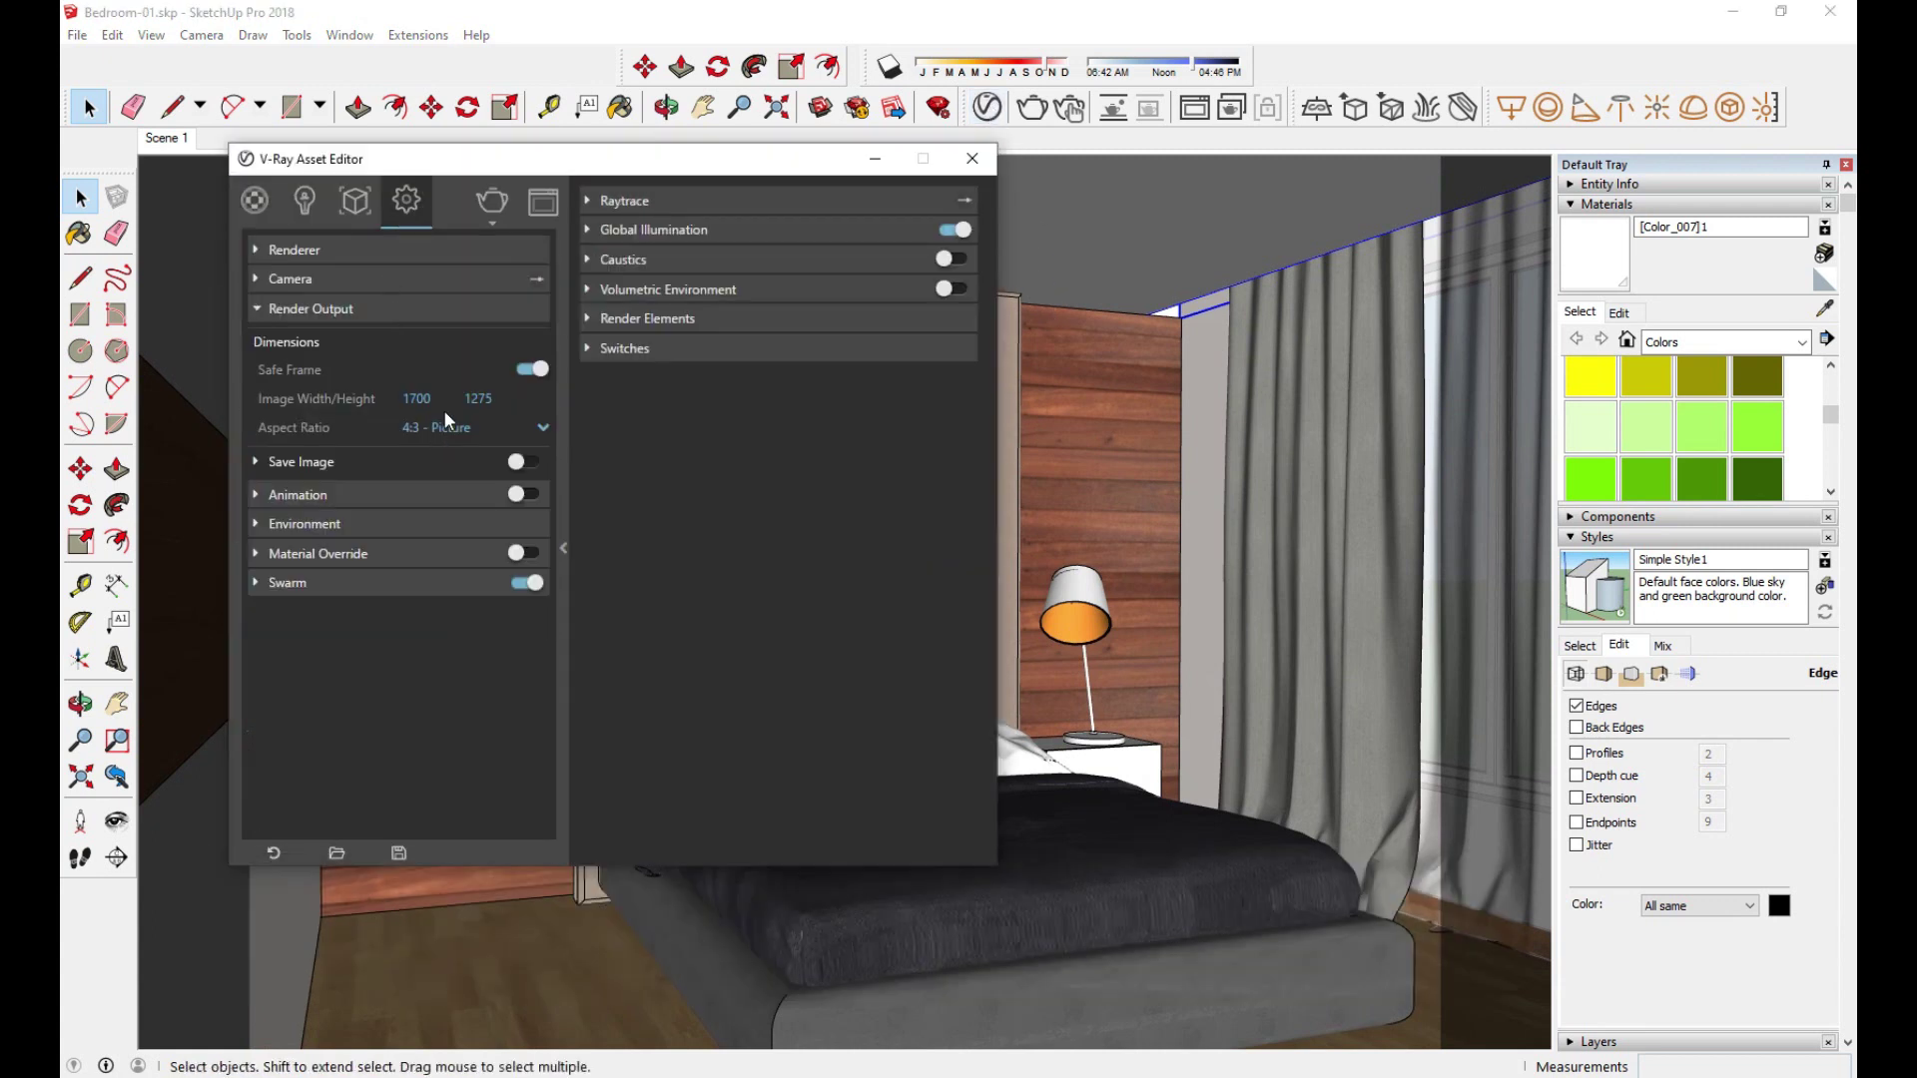
{"action": "left_click", "coordinate": [330, 316]}
{"action": "left_click", "coordinate": [973, 160]}
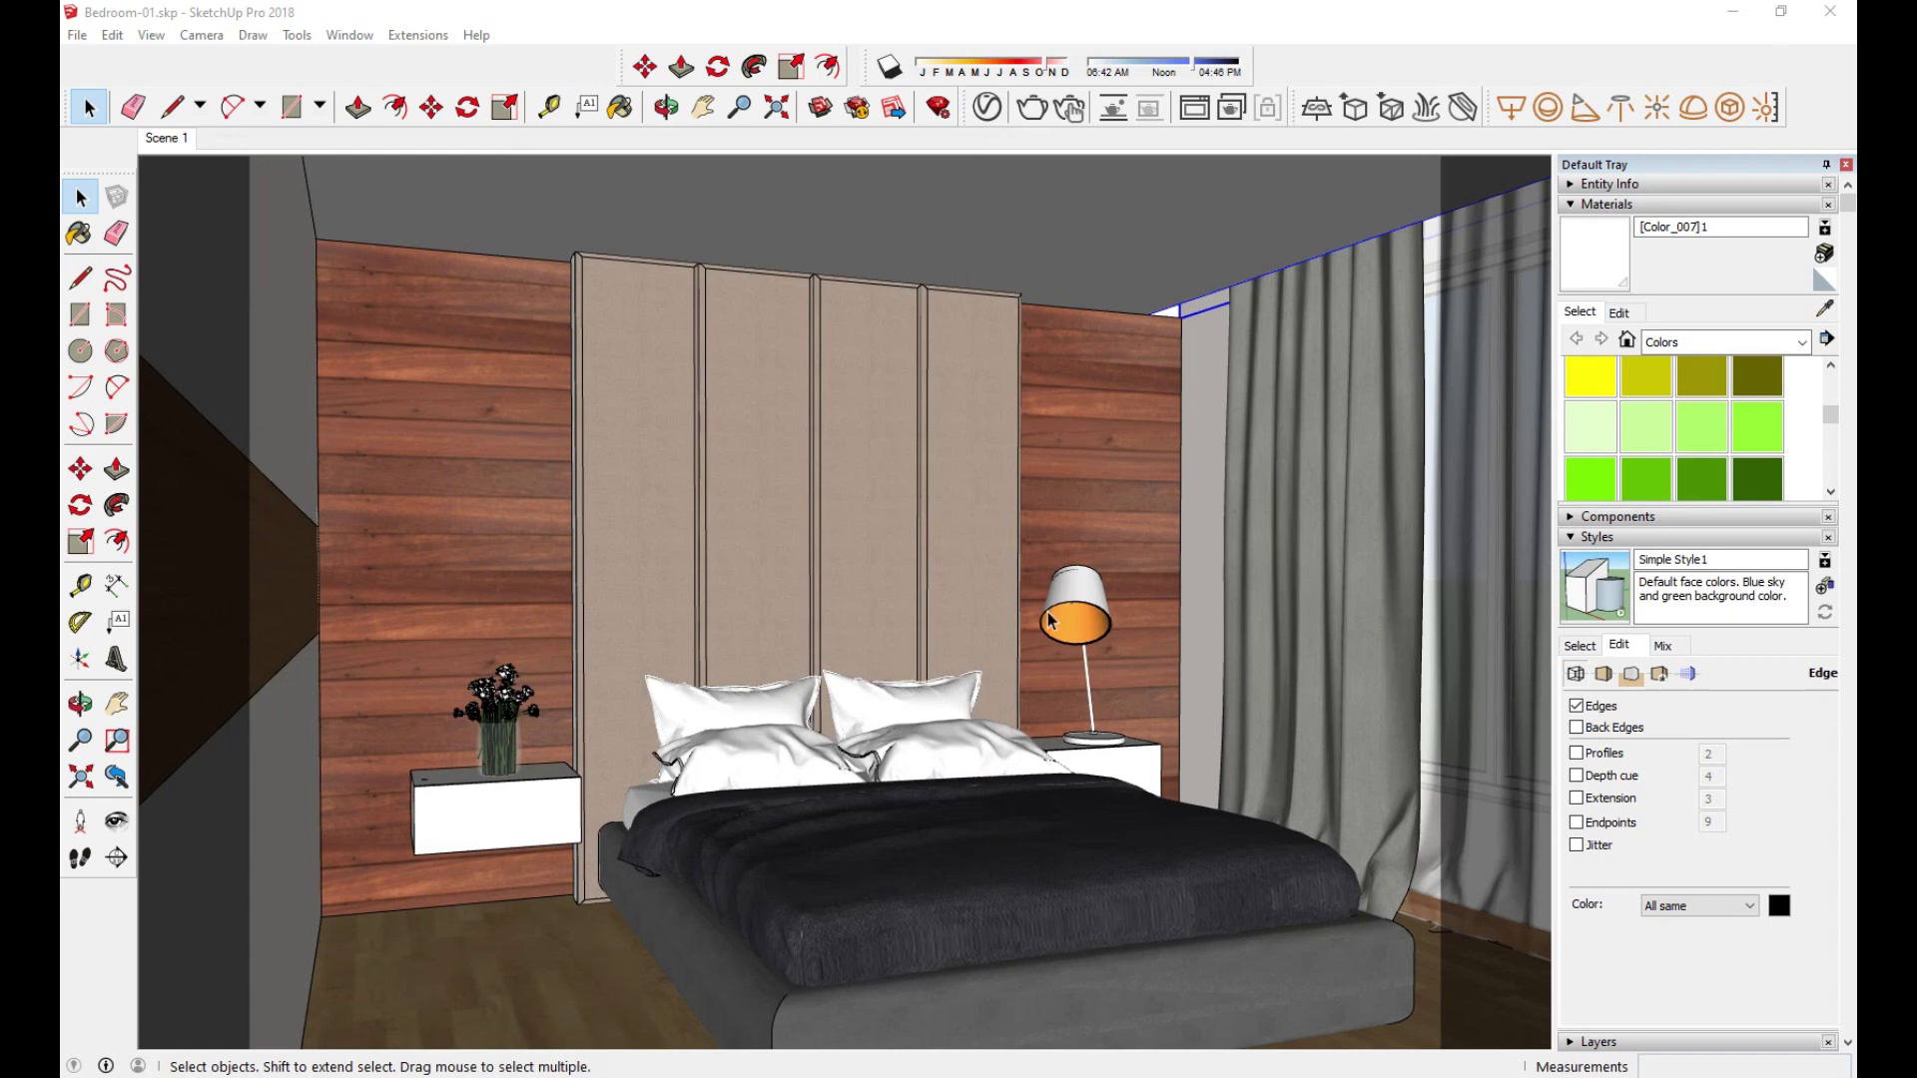
Step: Hide the ceiling surface covering the bedroom to expose the area behind the headboard
{"action": "scroll", "coordinate": [1051, 621], "scroll_direction": "up", "scroll_amount": 2}
{"action": "scroll", "coordinate": [1035, 619], "scroll_direction": "up", "scroll_amount": 3}
{"action": "middle_click_drag", "start_coordinate": [1035, 619], "coordinate": [739, 711]}
{"action": "scroll", "coordinate": [992, 599], "scroll_direction": "down", "scroll_amount": 2}
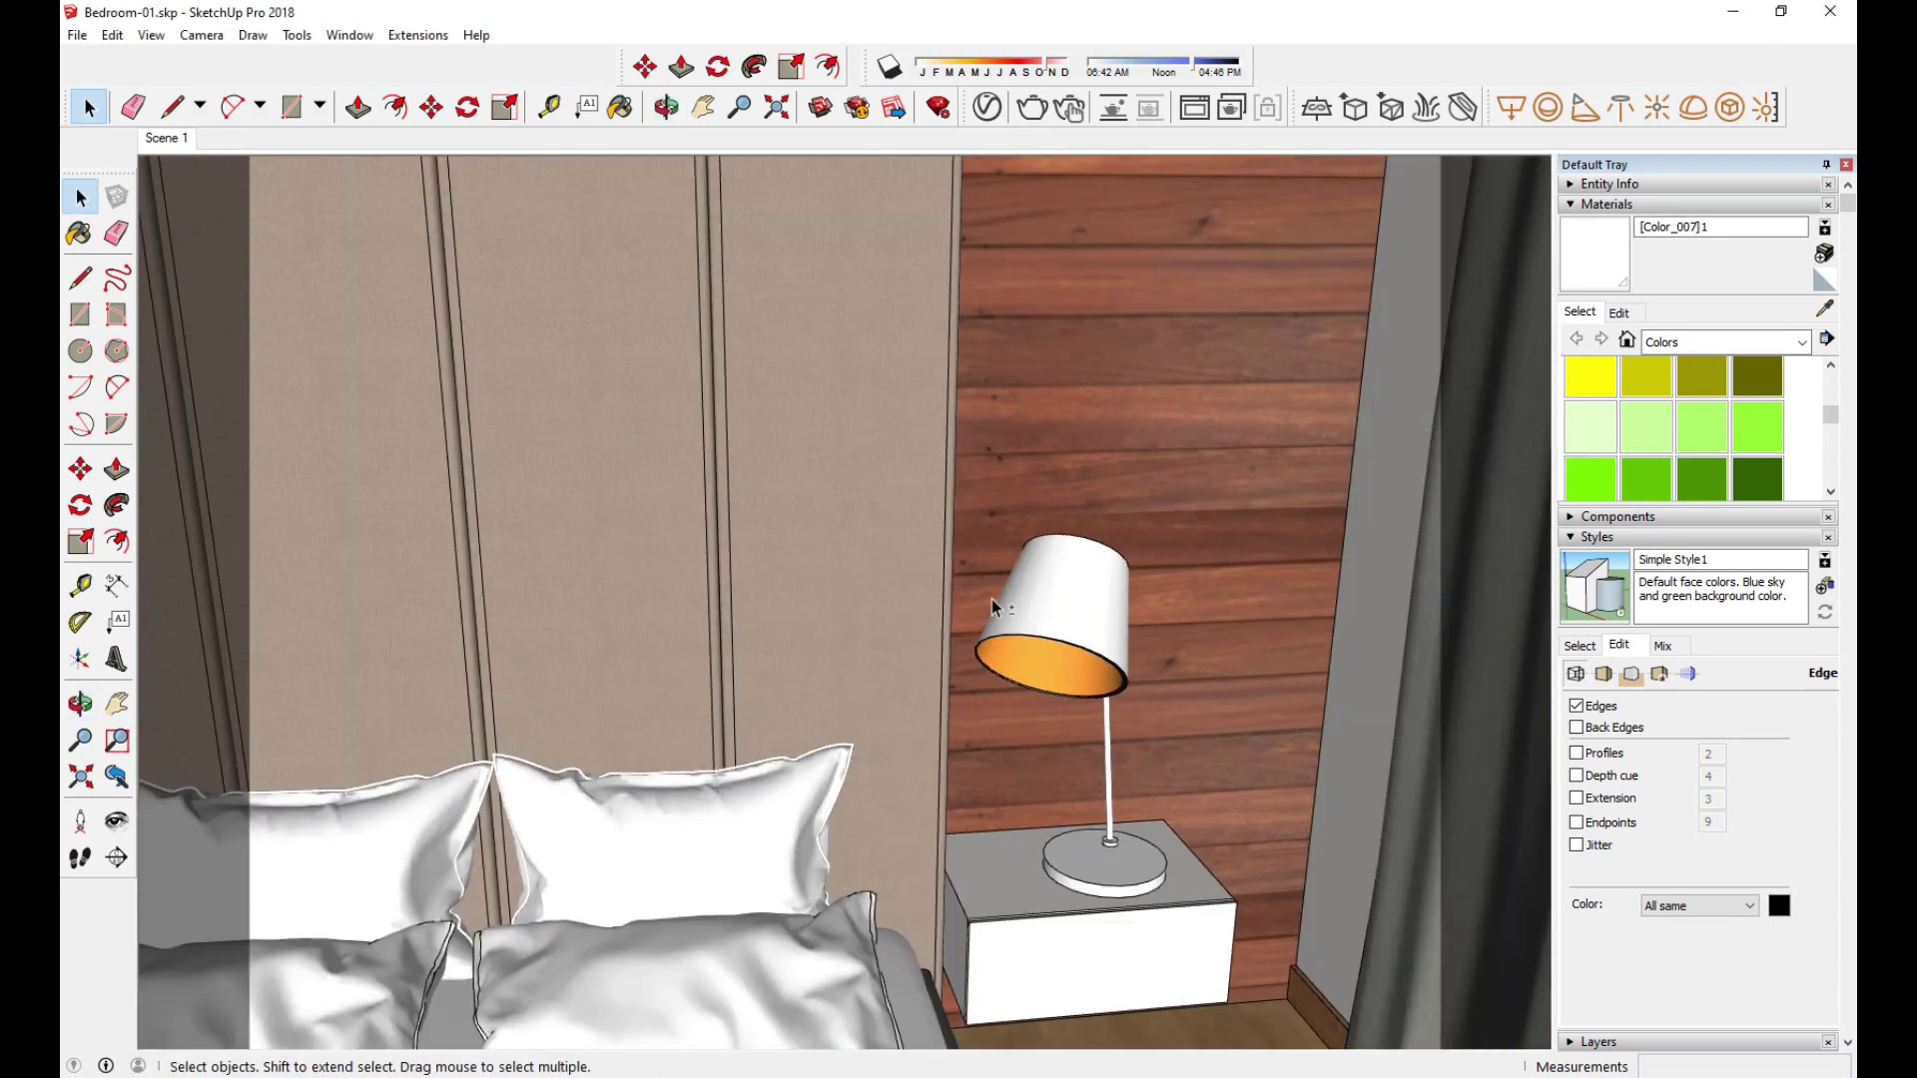
{"action": "scroll", "coordinate": [960, 547], "scroll_direction": "down", "scroll_amount": 2}
{"action": "mouse_move", "coordinate": [960, 547]}
{"action": "middle_mouse_down"}
{"action": "mouse_move", "coordinate": [979, 615]}
{"action": "mouse_move", "coordinate": [855, 620]}
{"action": "mouse_move", "coordinate": [603, 567]}
{"action": "mouse_move", "coordinate": [908, 706]}
{"action": "mouse_move", "coordinate": [657, 664]}
{"action": "mouse_move", "coordinate": [770, 470]}
{"action": "mouse_move", "coordinate": [726, 635]}
{"action": "middle_mouse_up"}
{"action": "left_click", "coordinate": [604, 576]}
{"action": "scroll", "coordinate": [599, 567], "scroll_direction": "up", "scroll_amount": 2}
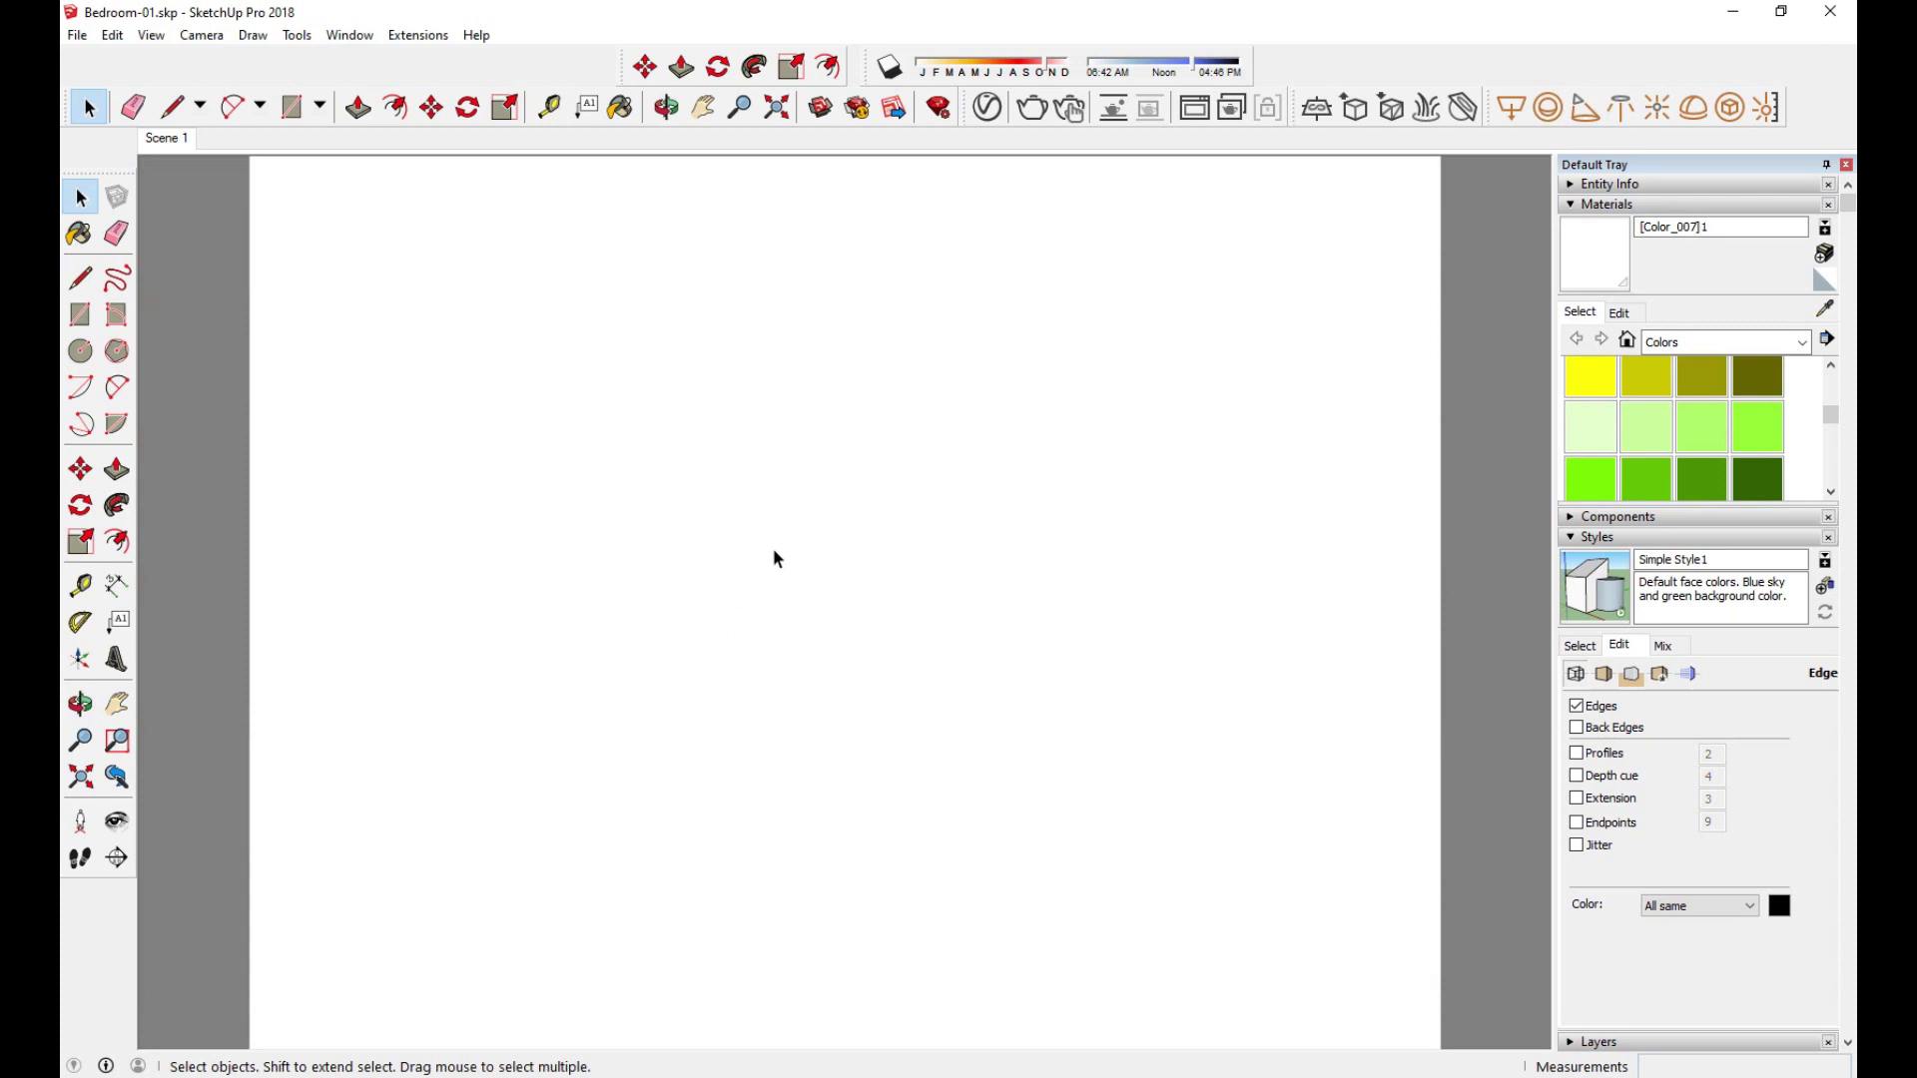
{"action": "right_click", "coordinate": [802, 554]}
{"action": "left_click", "coordinate": [849, 617]}
{"action": "middle_click_drag", "start_coordinate": [849, 609], "coordinate": [904, 529]}
{"action": "scroll", "coordinate": [839, 530], "scroll_direction": "down", "scroll_amount": 5}
{"action": "key", "text": "space"}
Step: Draw a V-Ray rectangle light in the recess behind the headboard, next to the nightstand with the flowers
{"action": "scroll", "coordinate": [776, 657], "scroll_direction": "up", "scroll_amount": 3}
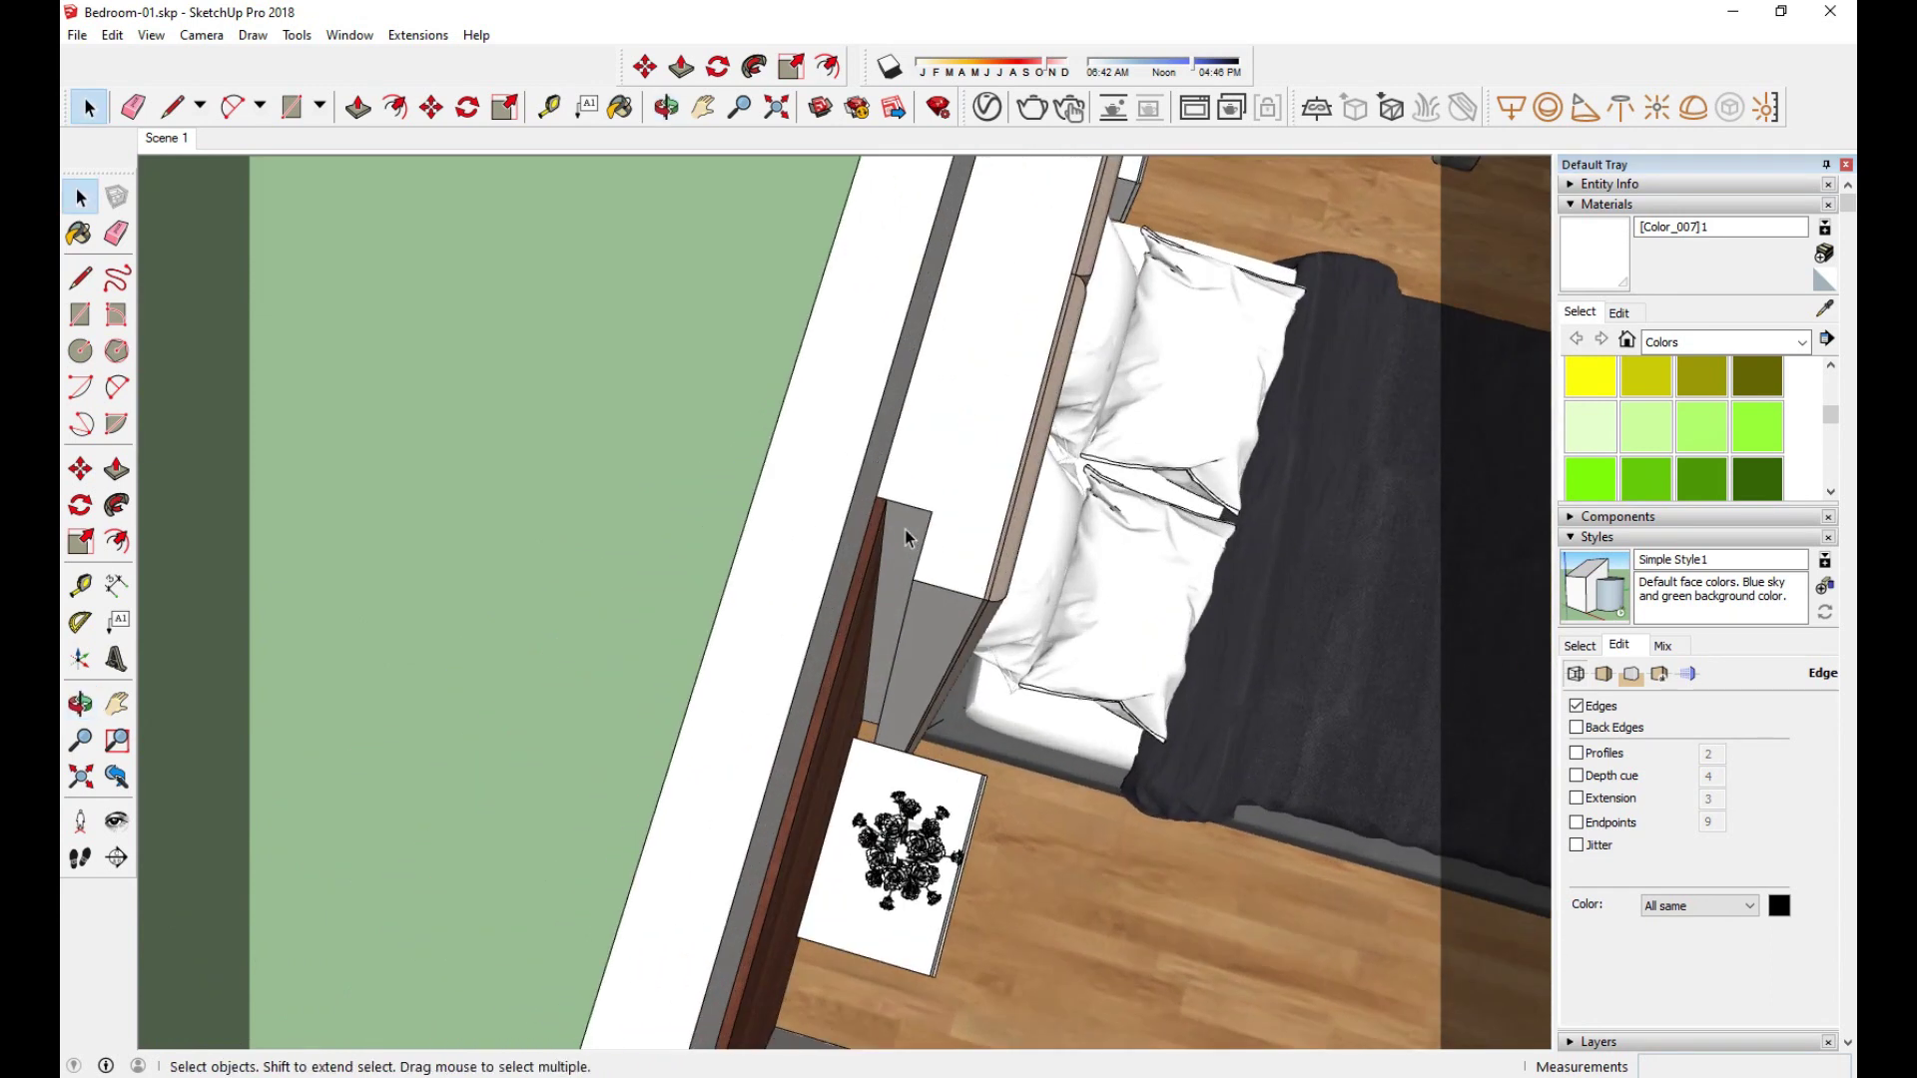
{"action": "middle_click_drag", "start_coordinate": [971, 460], "coordinate": [882, 651]}
{"action": "left_click", "coordinate": [885, 653]}
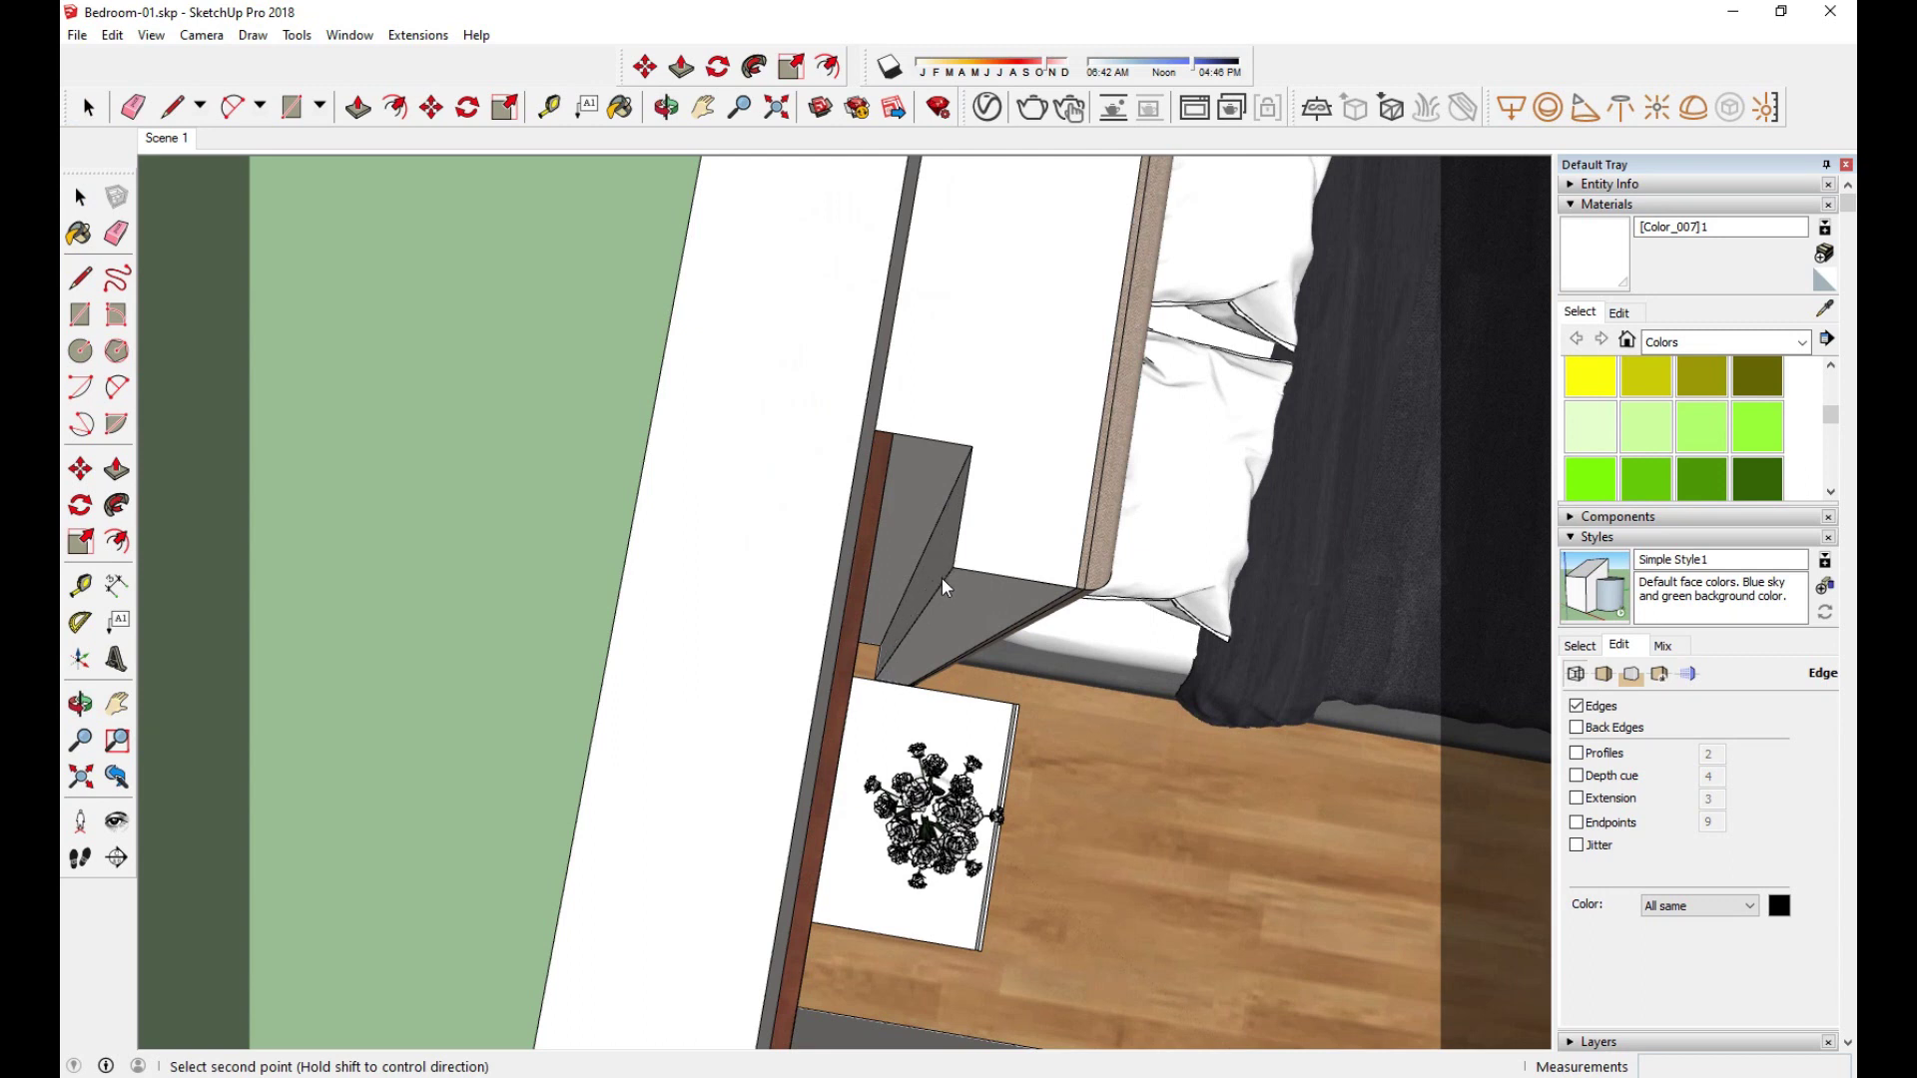
{"action": "scroll", "coordinate": [879, 589], "scroll_direction": "up", "scroll_amount": 2}
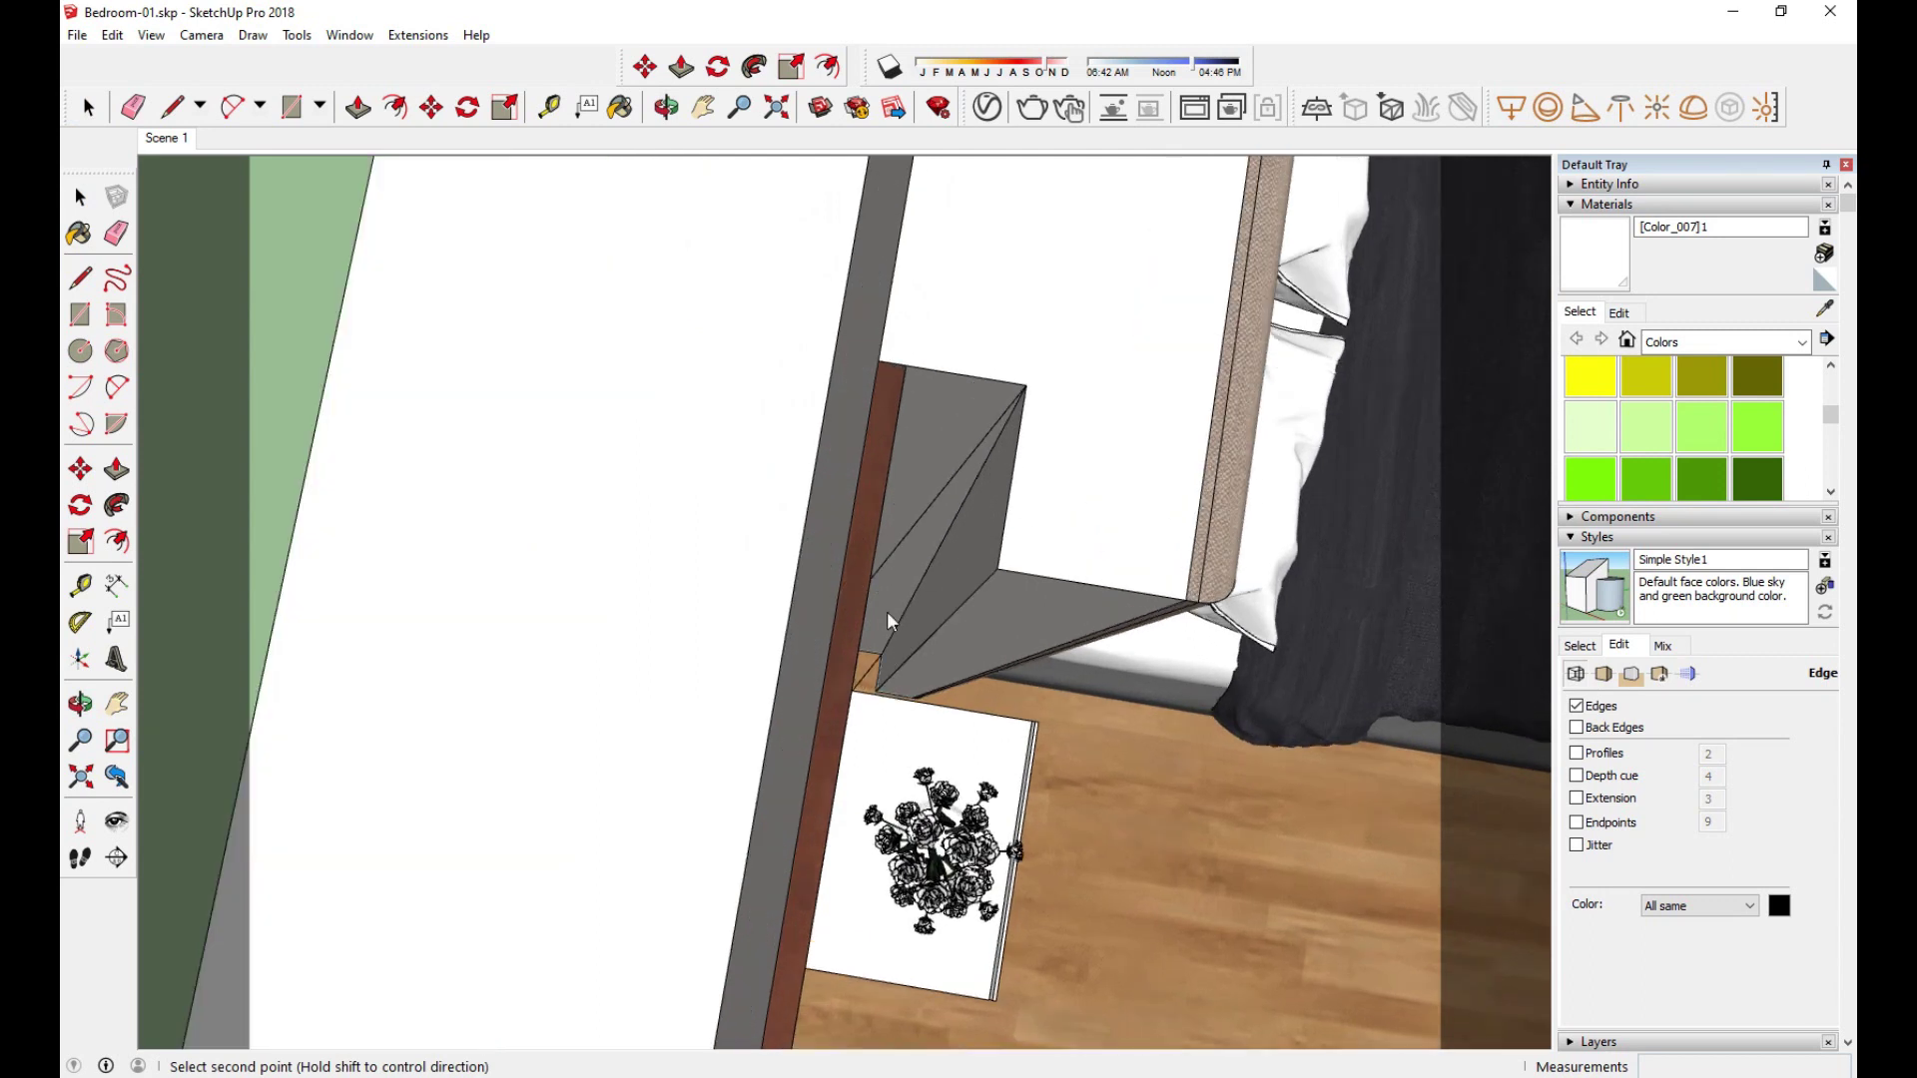
{"action": "left_click", "coordinate": [939, 627]}
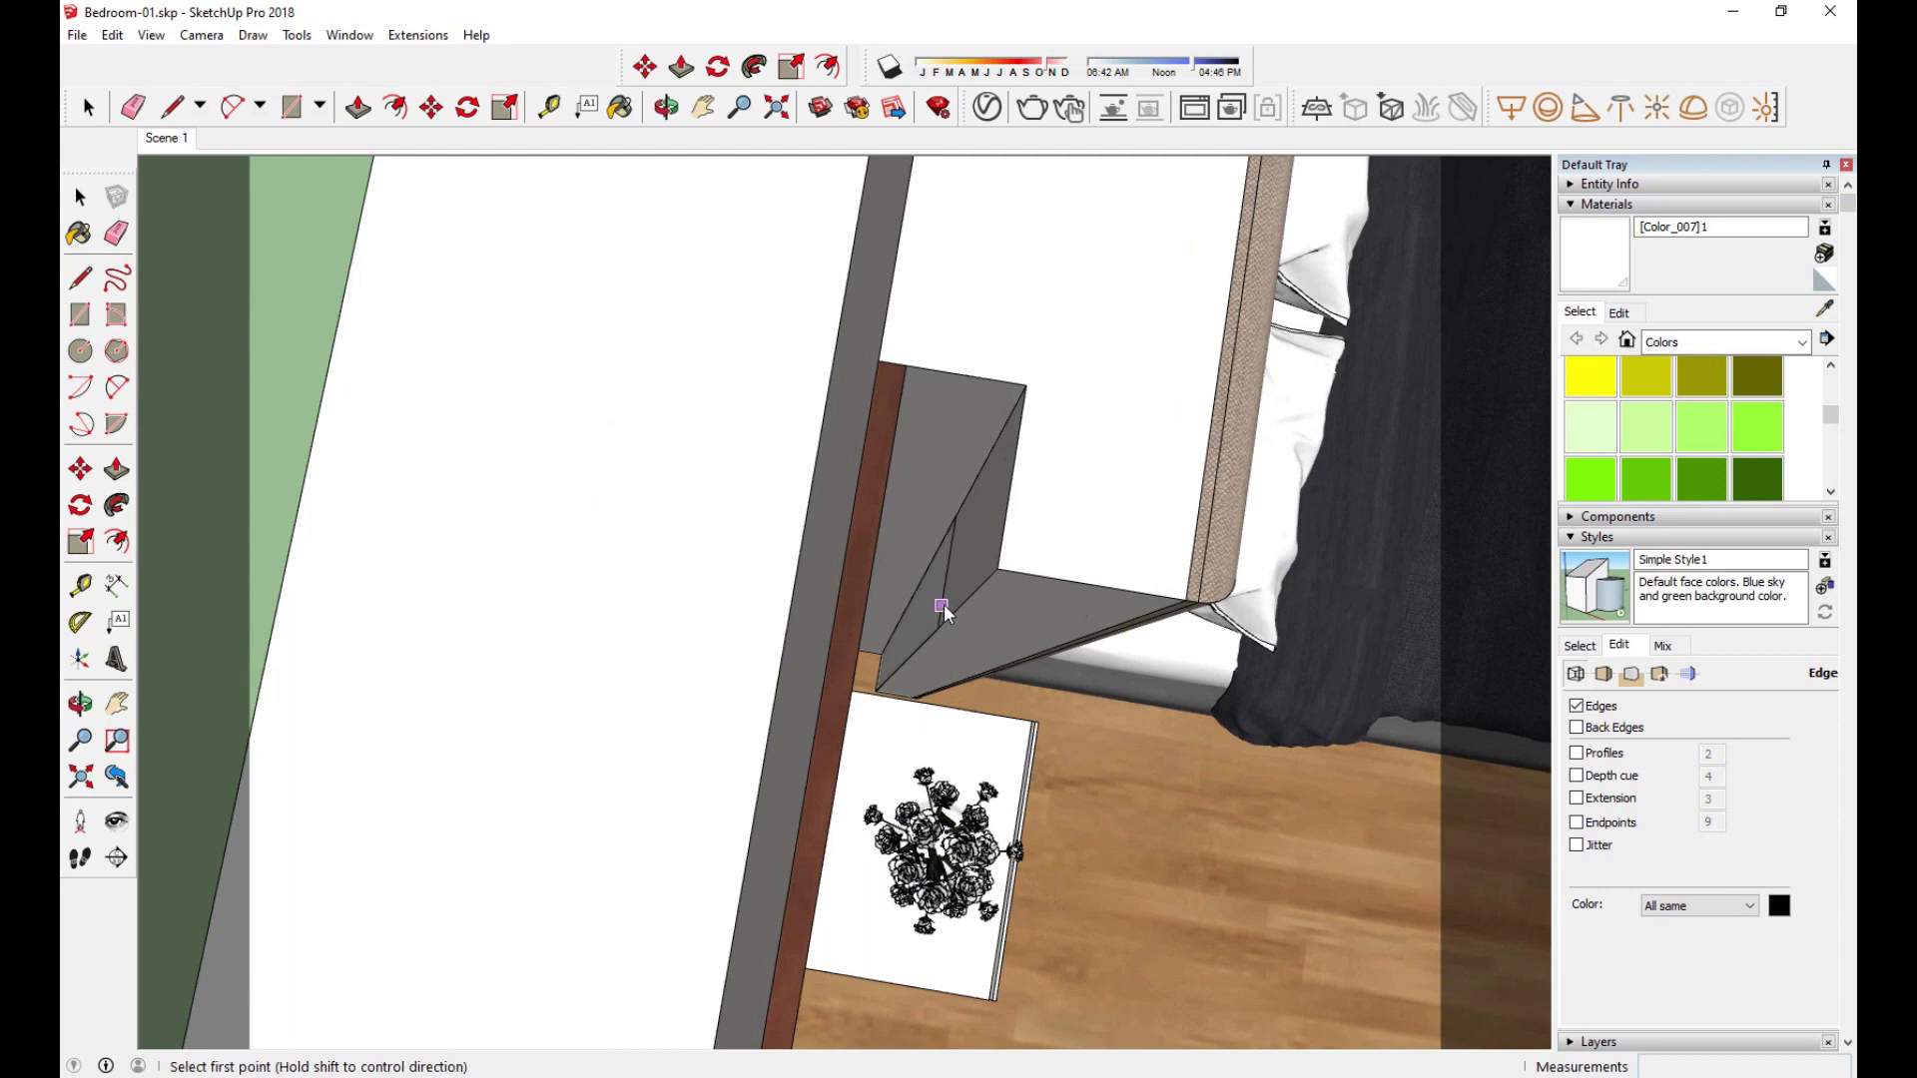
Step: Scale the new rectangle light in both directions to fit the recess behind the headboard
{"action": "key", "text": "space"}
{"action": "left_click", "coordinate": [946, 606]}
{"action": "key", "text": "s"}
{"action": "left_click_drag", "start_coordinate": [944, 574], "coordinate": [996, 569]}
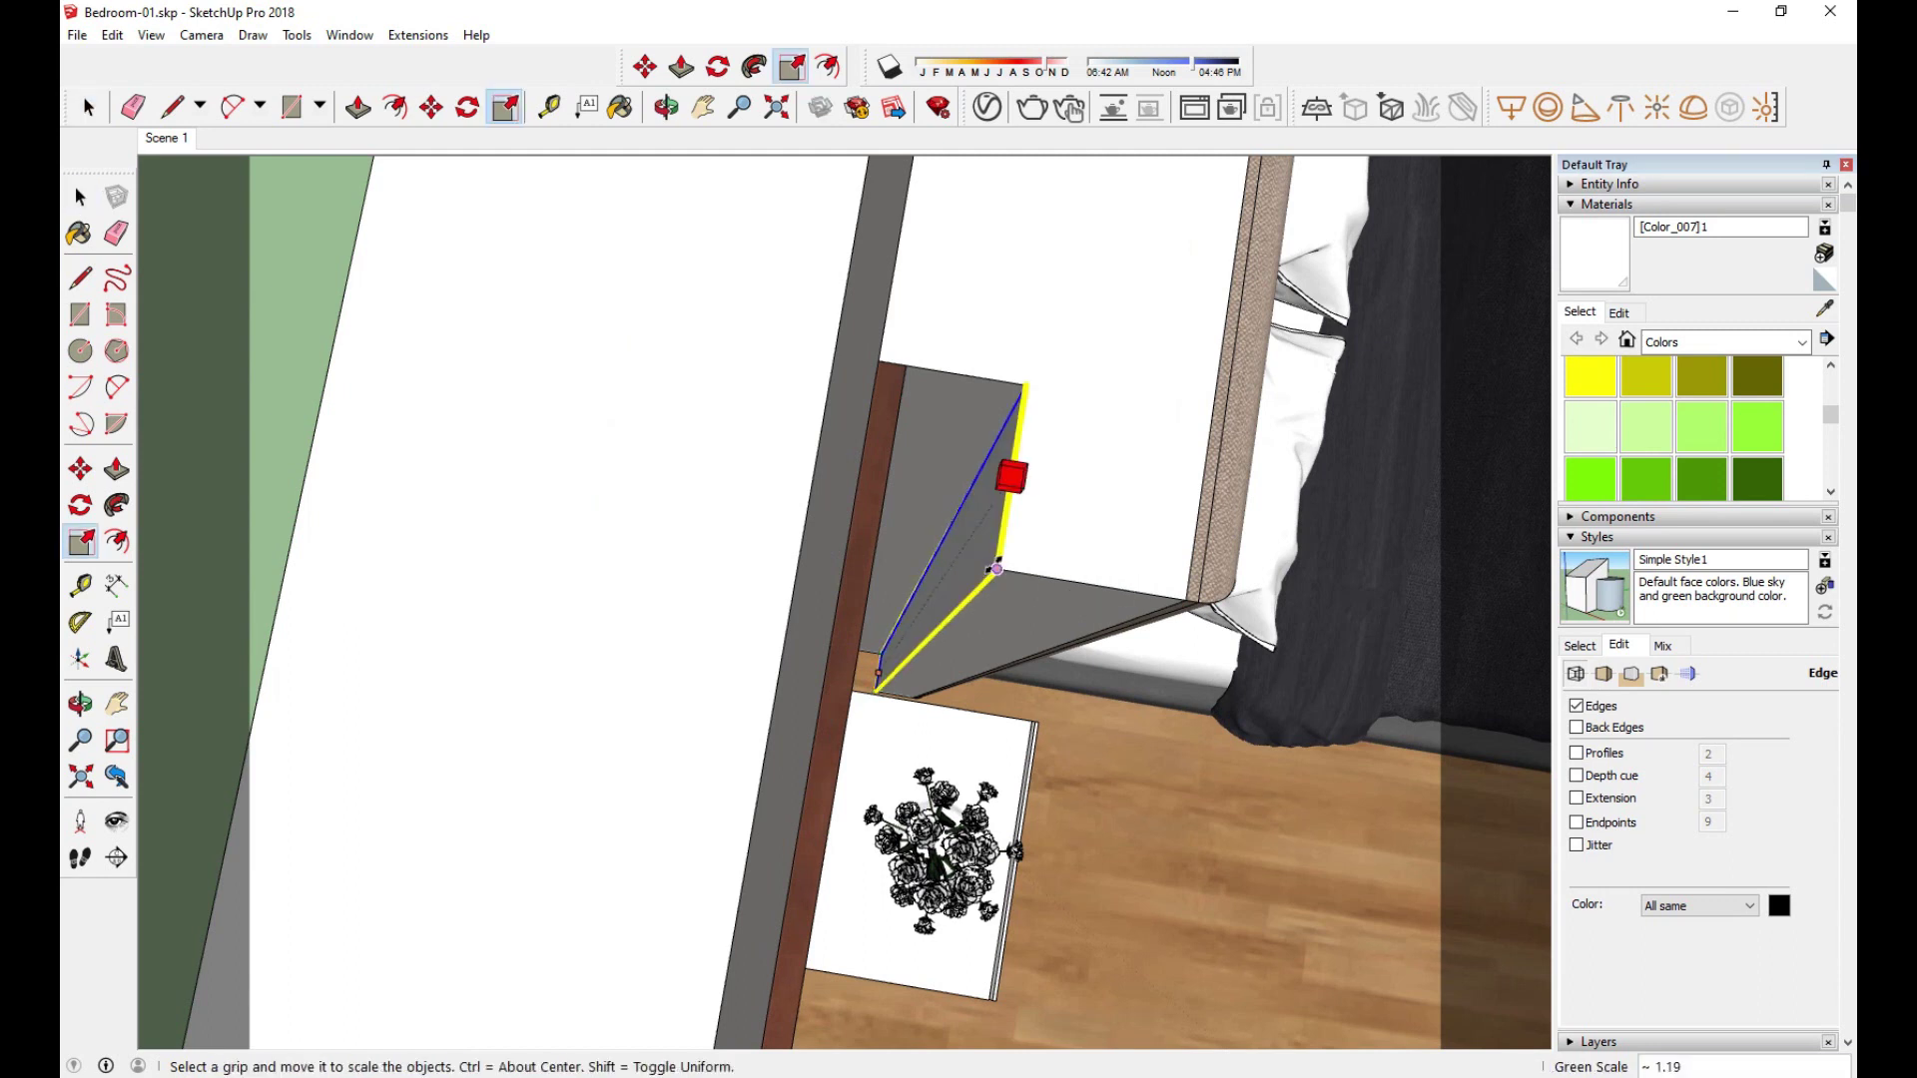
{"action": "middle_click_drag", "start_coordinate": [995, 569], "coordinate": [975, 640]}
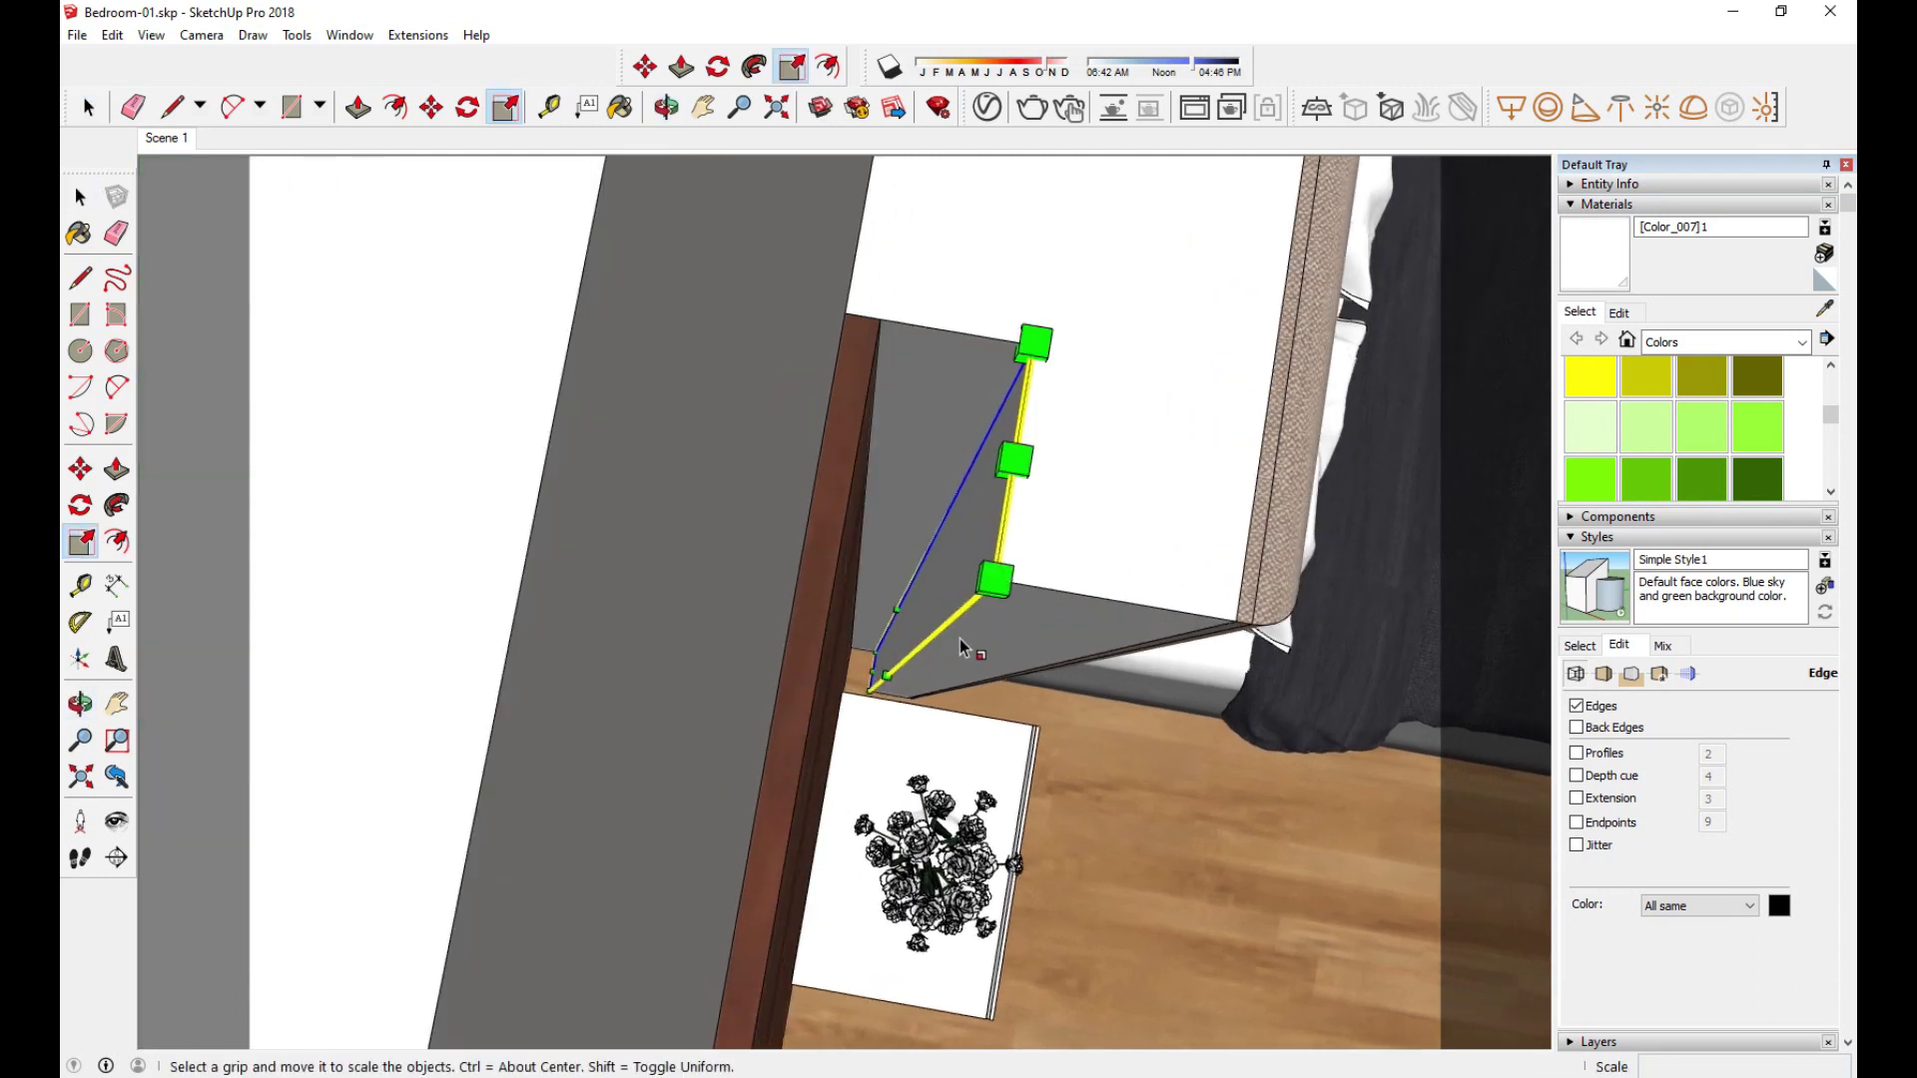
{"action": "left_click_drag", "start_coordinate": [889, 675], "coordinate": [915, 639]}
{"action": "key", "text": "space"}
{"action": "mouse_move", "coordinate": [915, 639]}
{"action": "middle_mouse_down"}
{"action": "mouse_move", "coordinate": [983, 602]}
{"action": "mouse_move", "coordinate": [931, 662]}
{"action": "middle_mouse_up"}
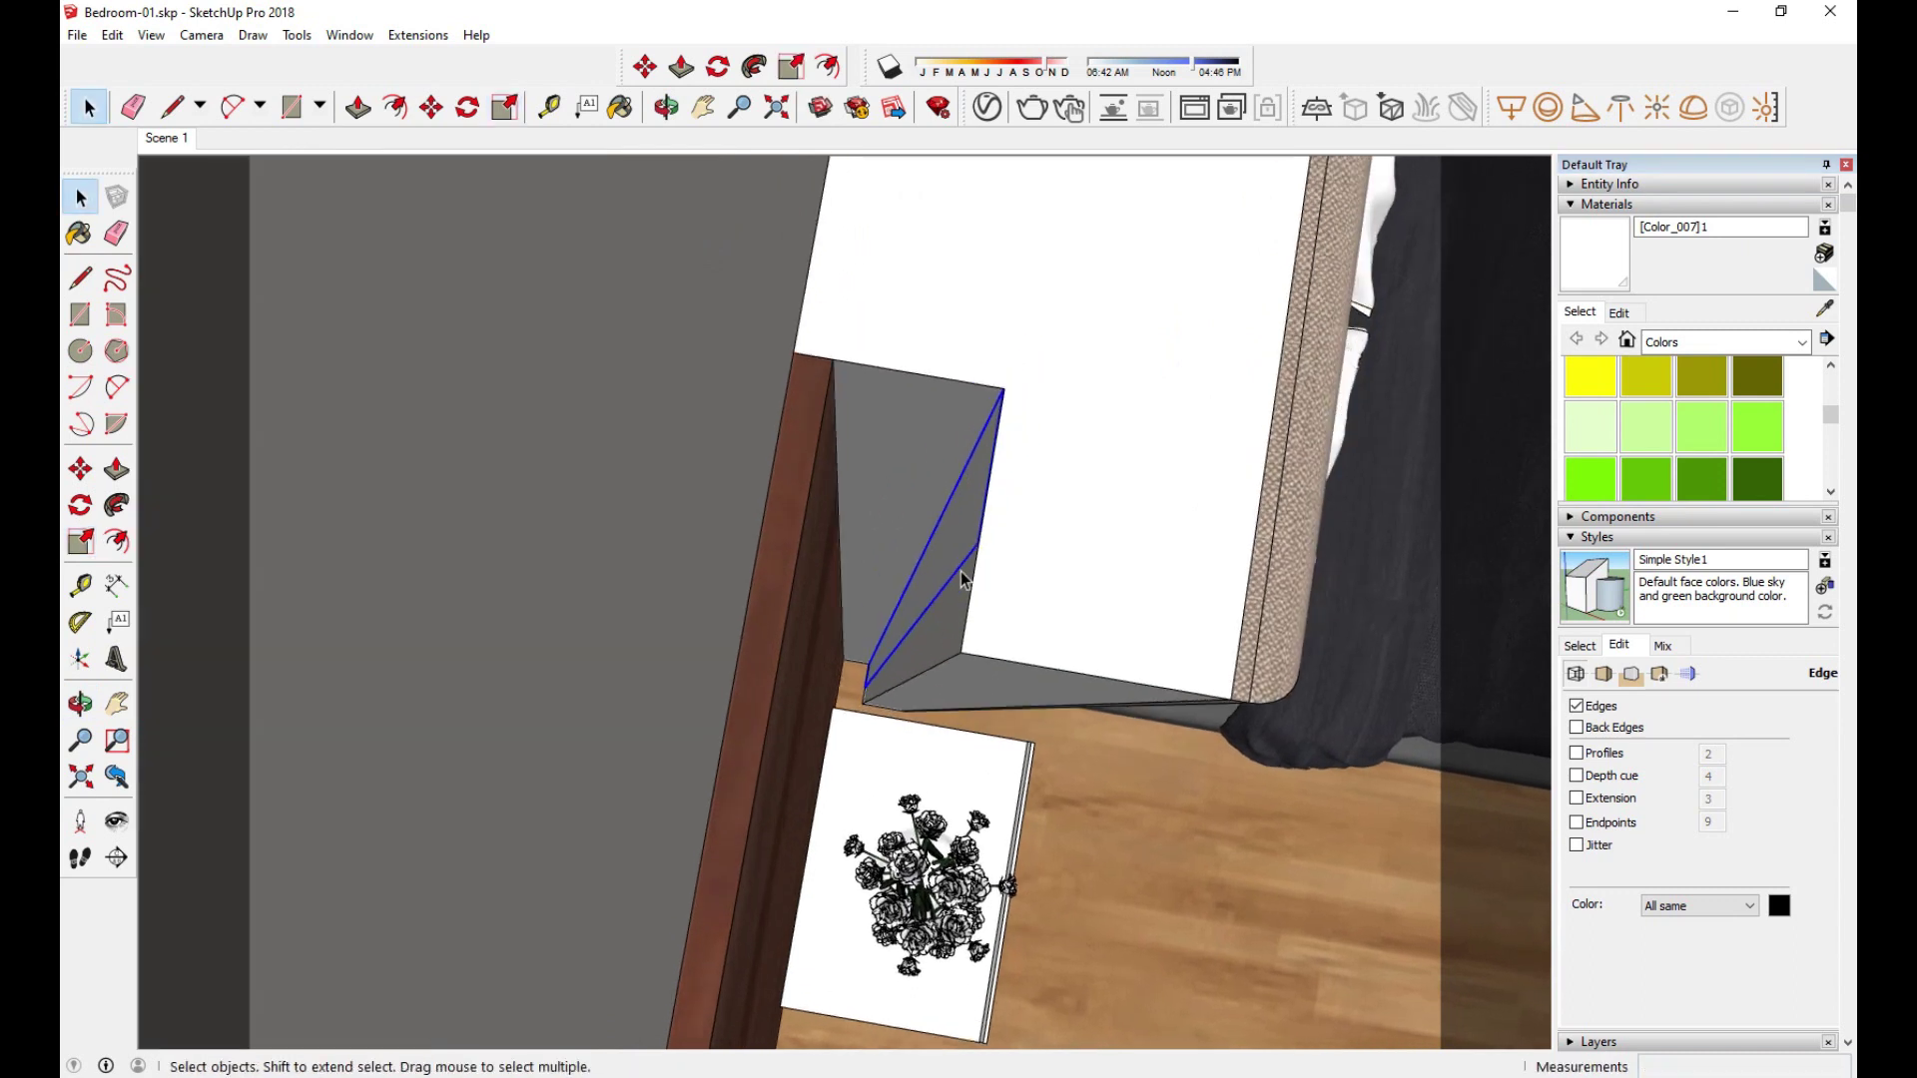
Step: Rotate the rectangle light by about 19 degrees around the inner corner of the recess
{"action": "key", "text": "q"}
{"action": "left_click", "coordinate": [1004, 388]}
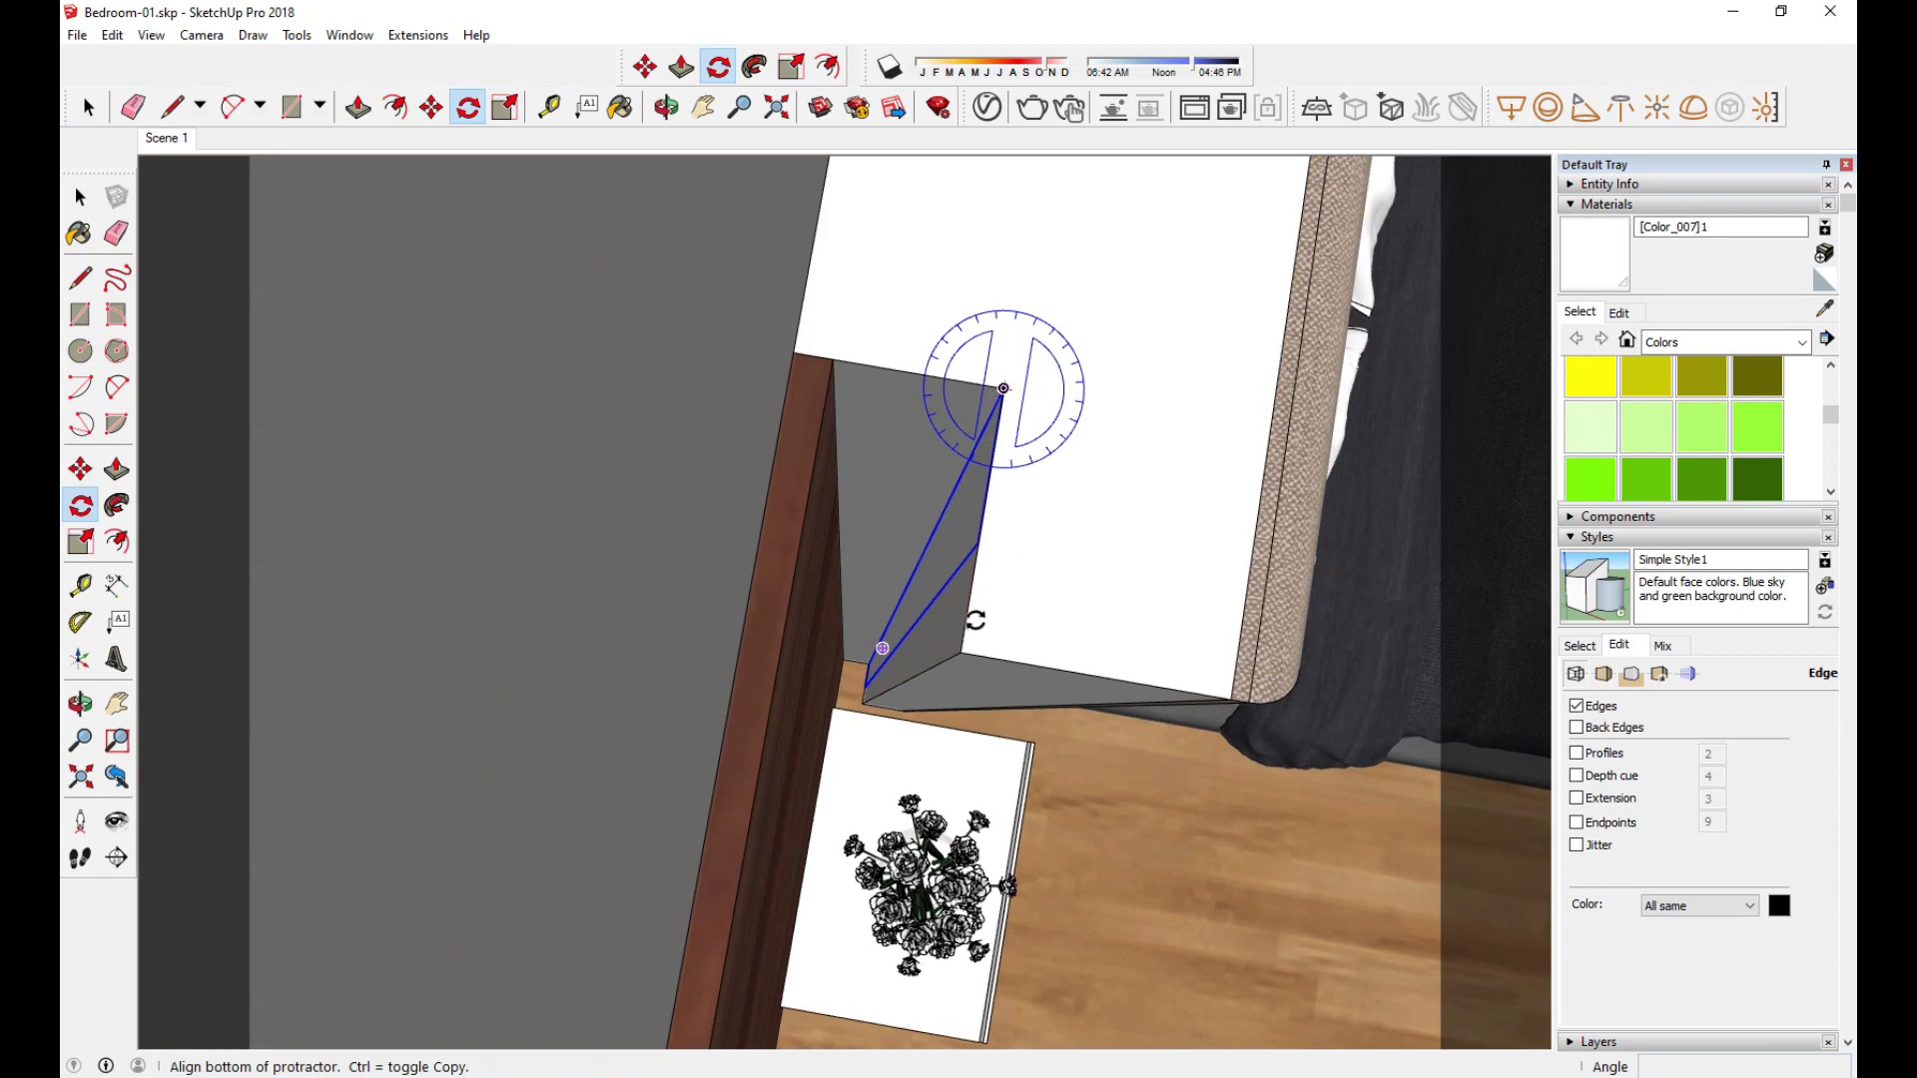
{"action": "left_click", "coordinate": [967, 622]}
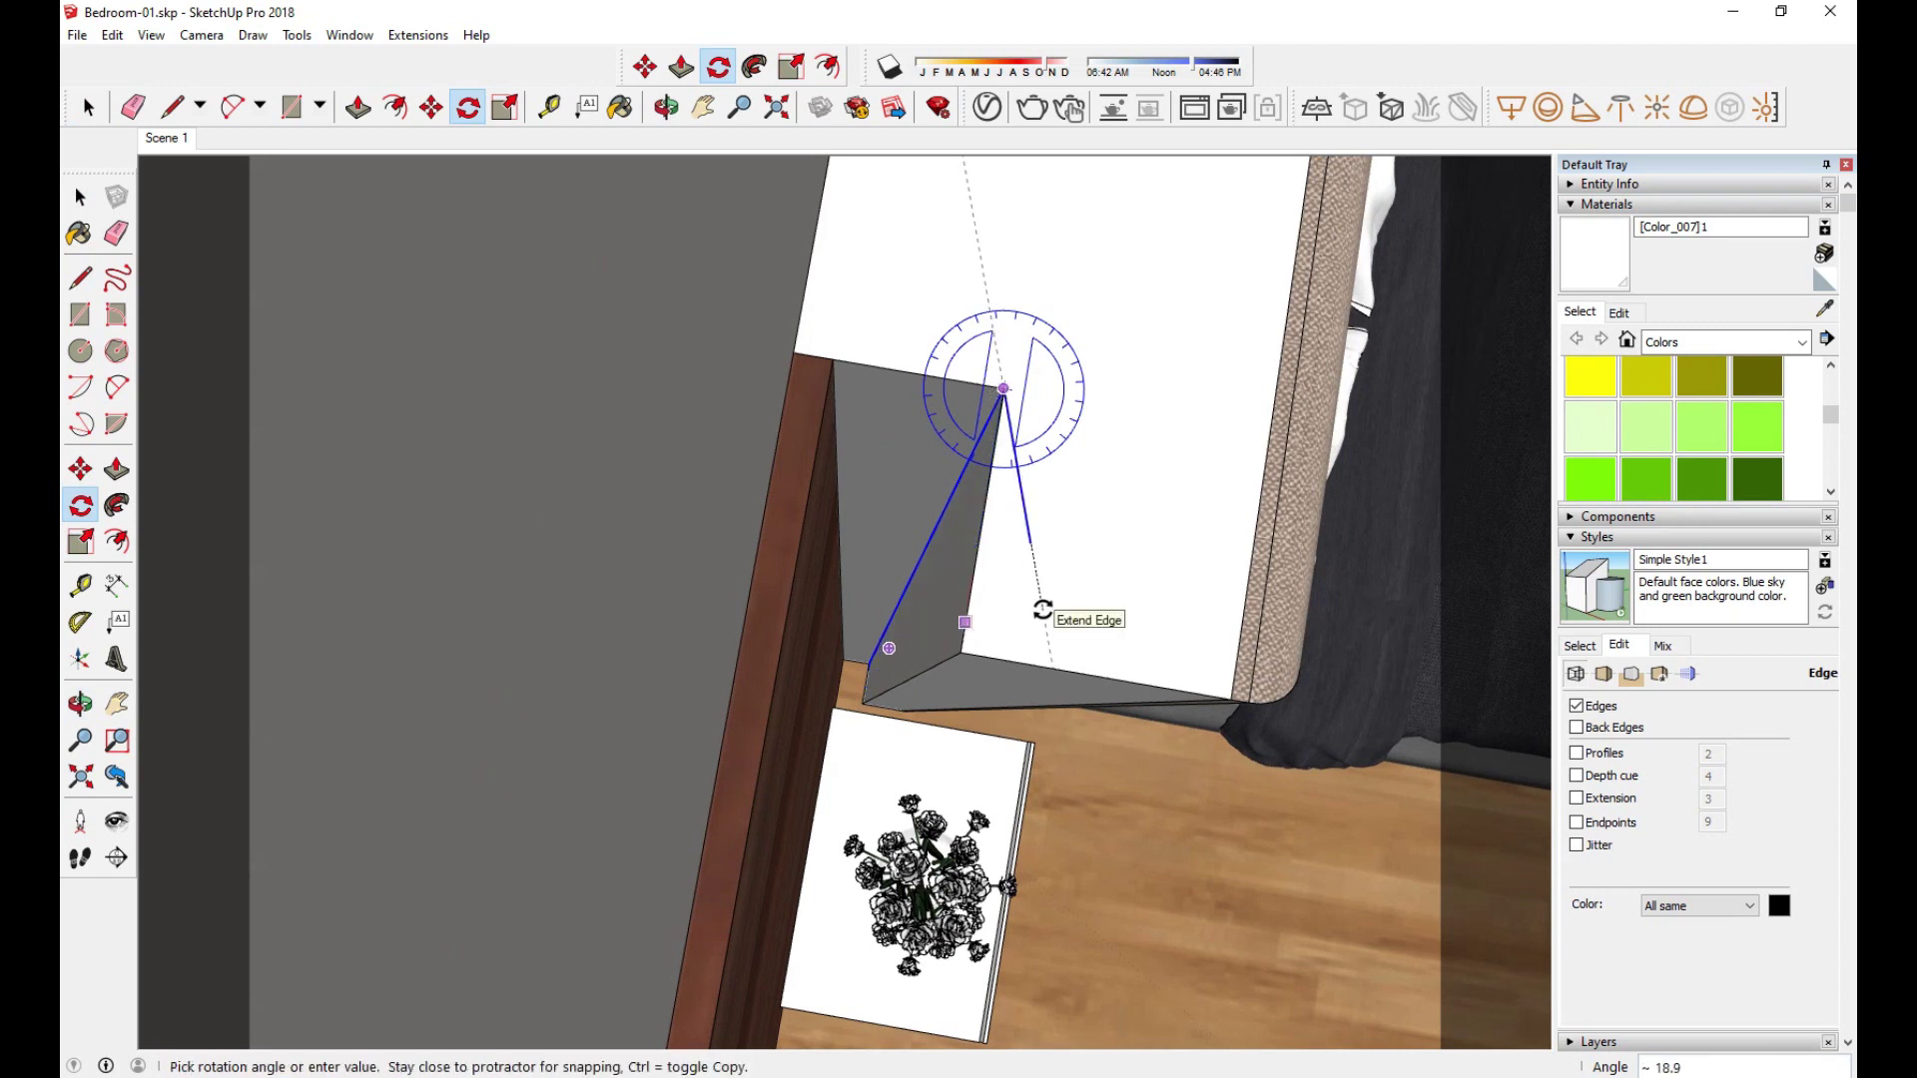
{"action": "left_click", "coordinate": [1043, 609]}
{"action": "key", "text": "space"}
Step: Move the rotated rectangle light off the corner into the middle of the recess
{"action": "key", "text": "m"}
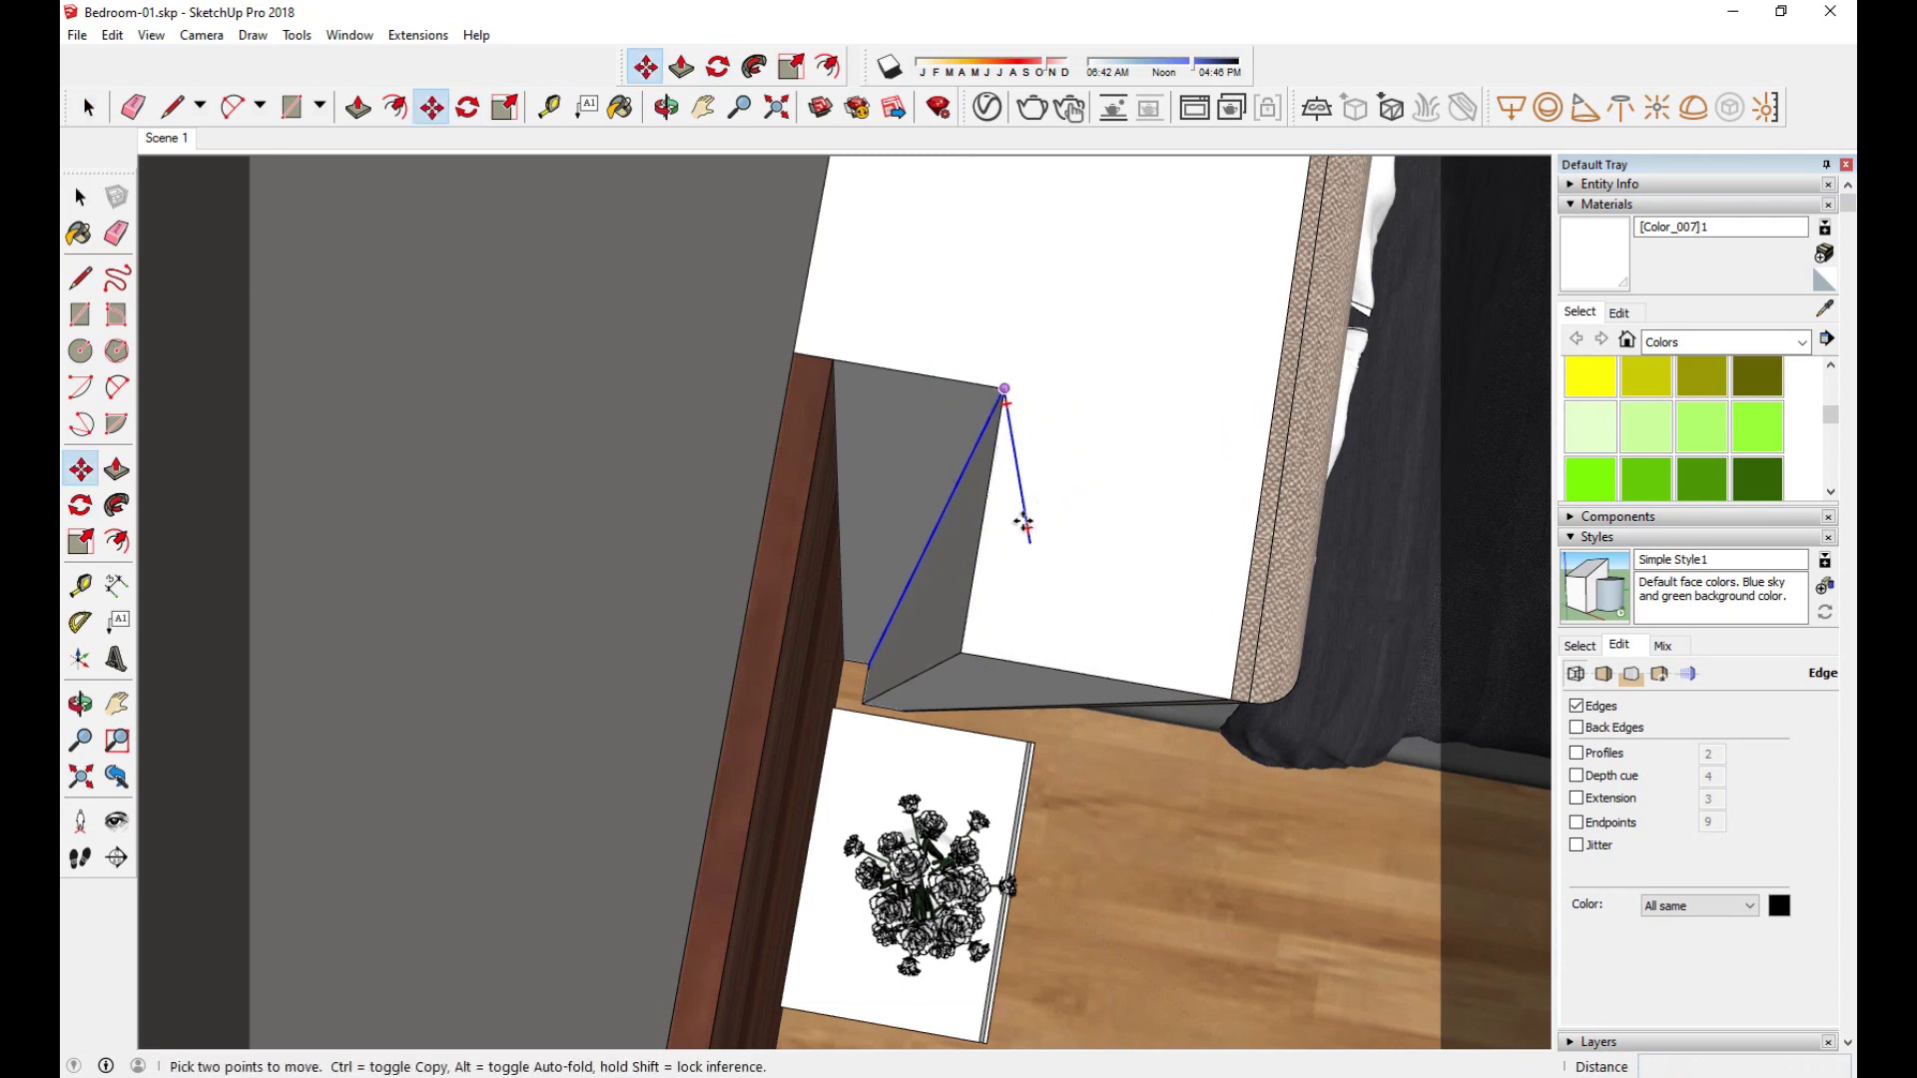
{"action": "left_click", "coordinate": [1001, 389]}
{"action": "left_click", "coordinate": [991, 547]}
{"action": "middle_click_drag", "start_coordinate": [990, 548], "coordinate": [869, 603]}
{"action": "key", "text": "space"}
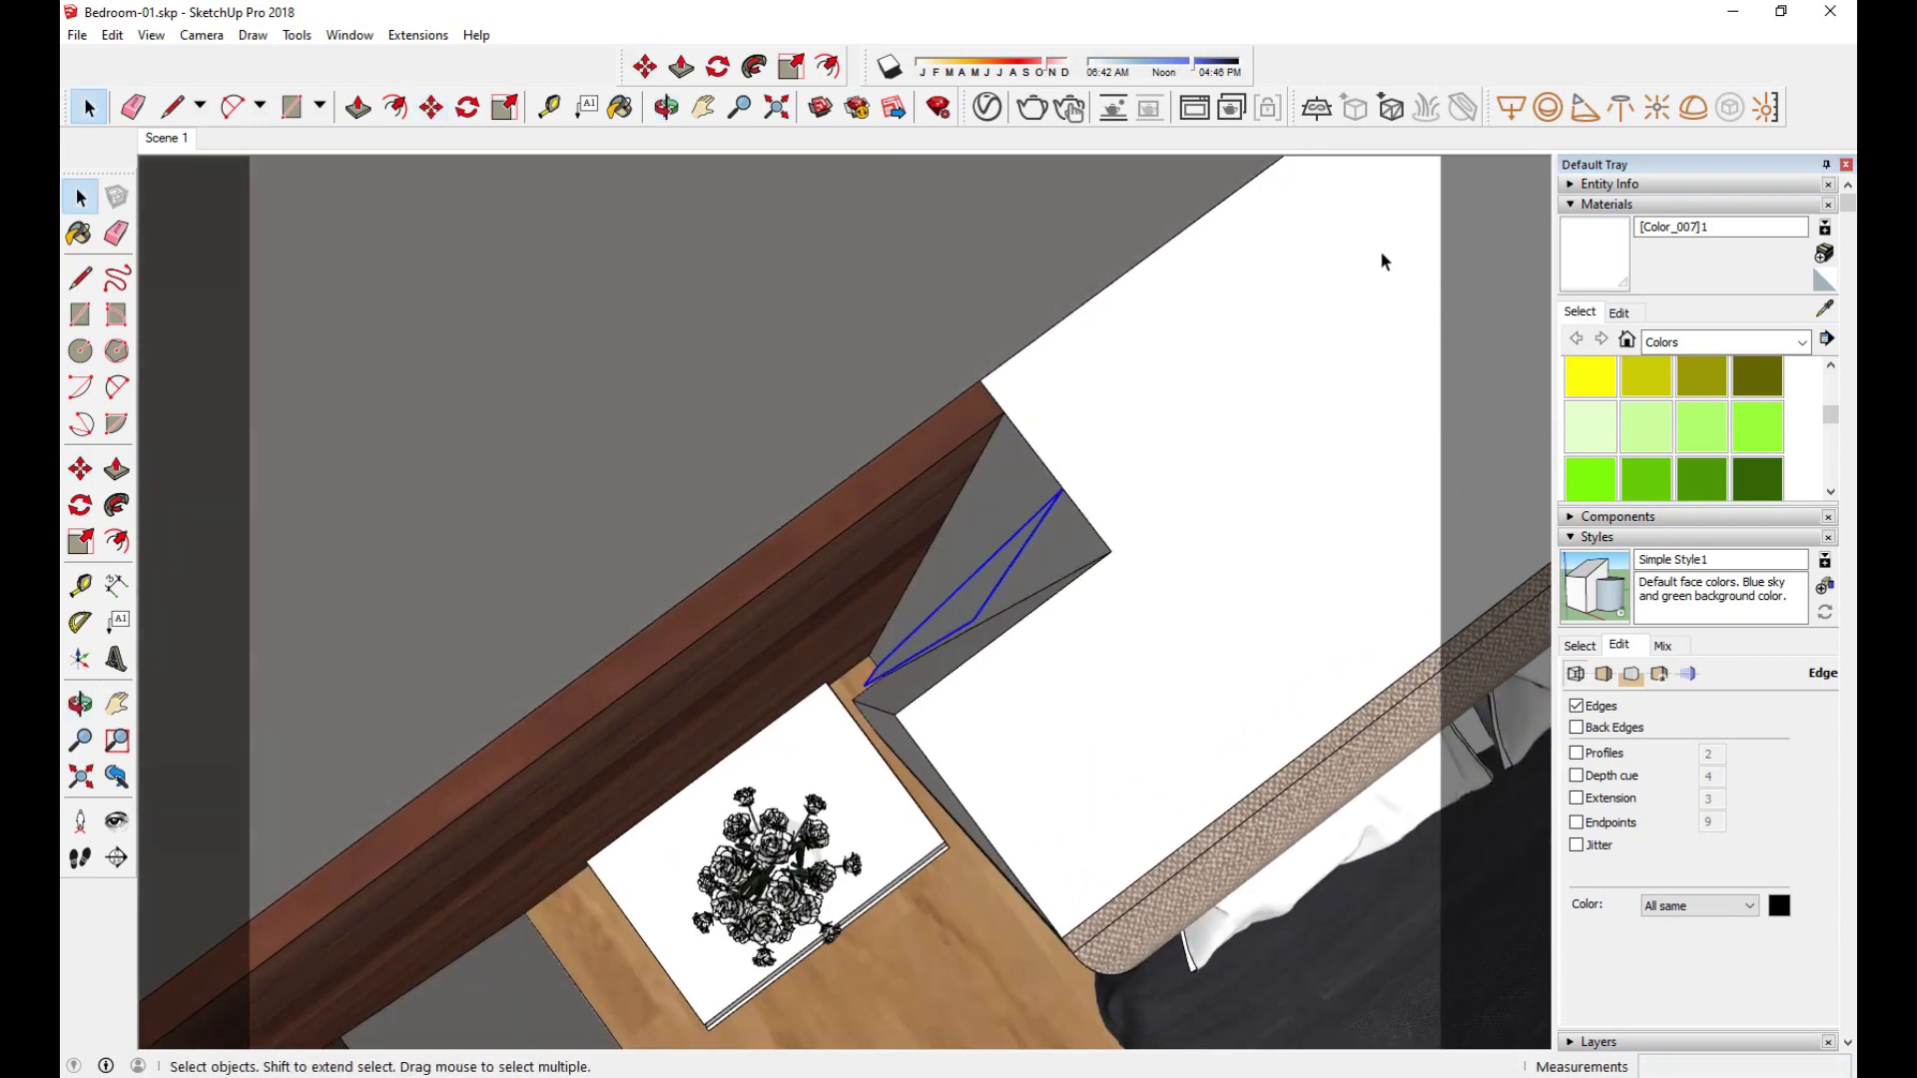
Step: Set the V-Ray rectangle light's color to a warm light orange
{"action": "left_click", "coordinate": [986, 107]}
{"action": "left_click", "coordinate": [749, 256]}
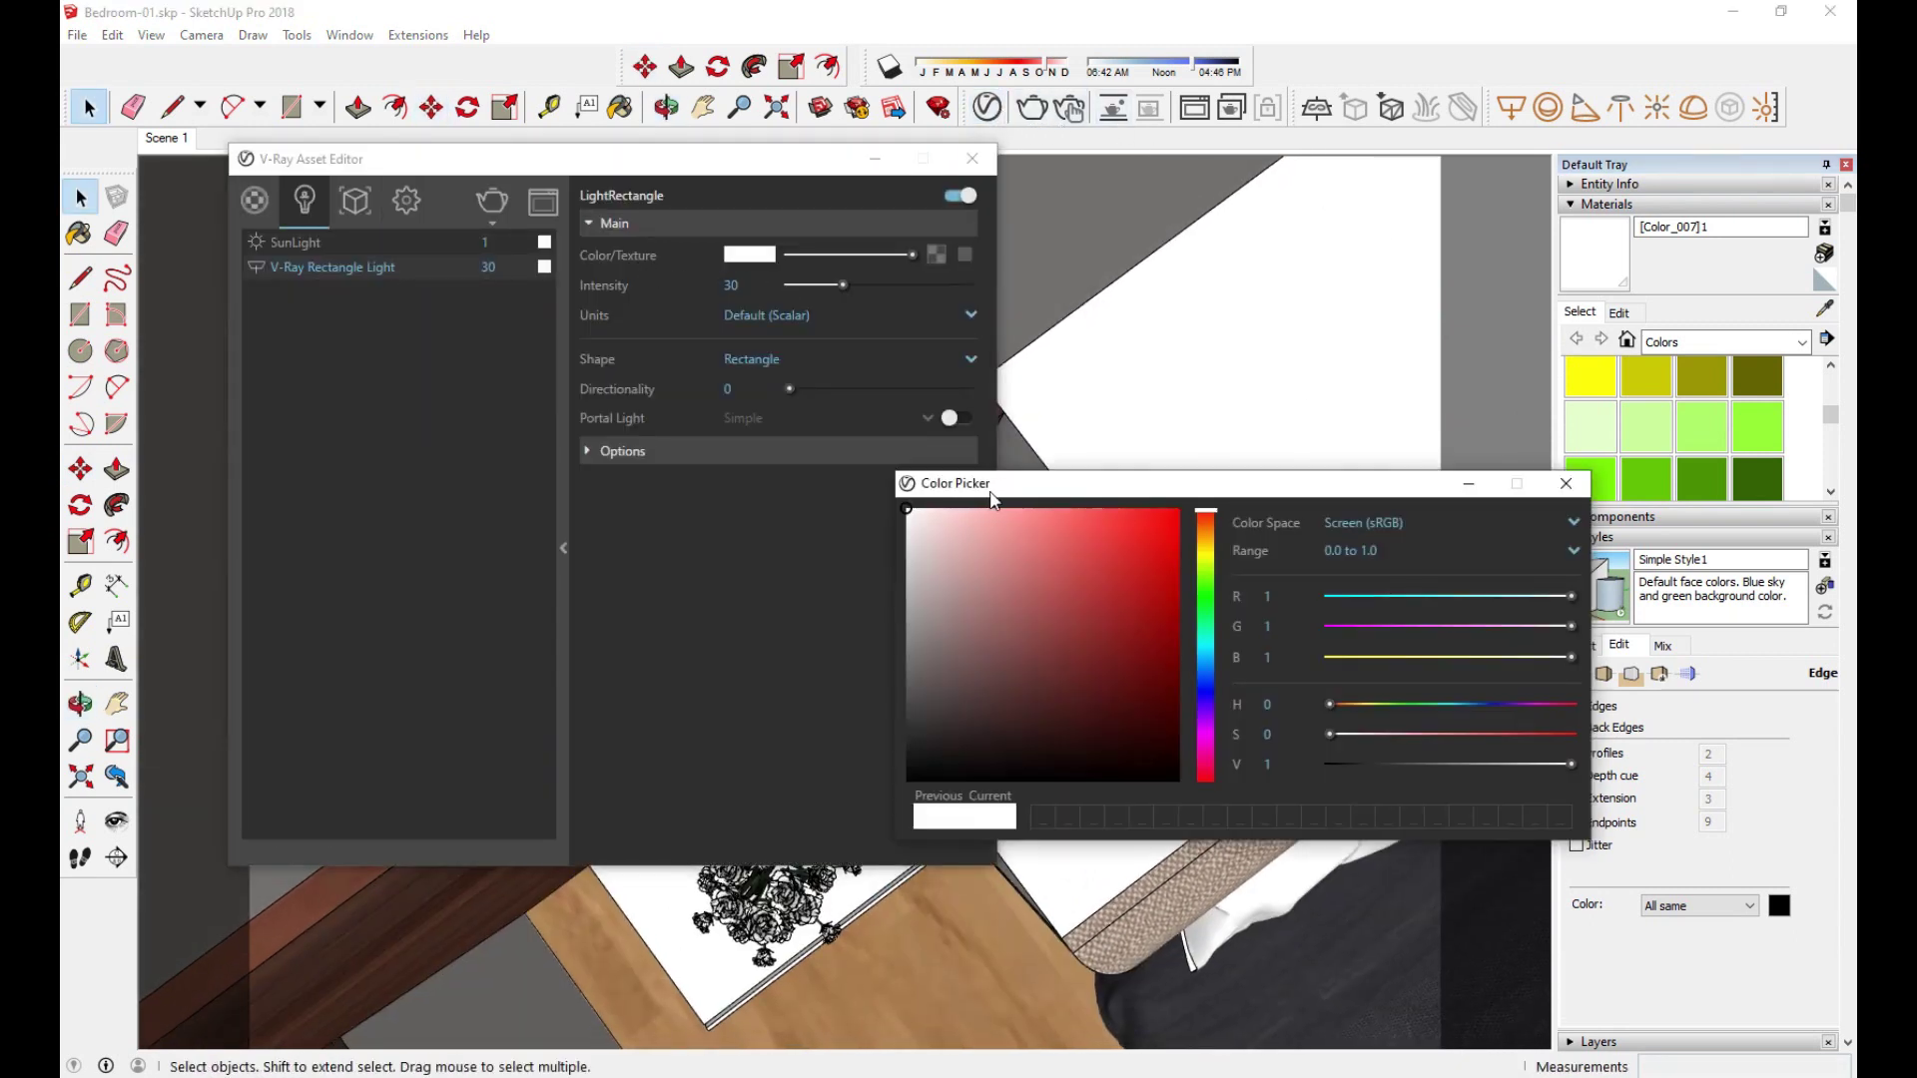
{"action": "left_click_drag", "start_coordinate": [1203, 542], "coordinate": [1206, 537]}
{"action": "left_click_drag", "start_coordinate": [1088, 536], "coordinate": [1062, 503]}
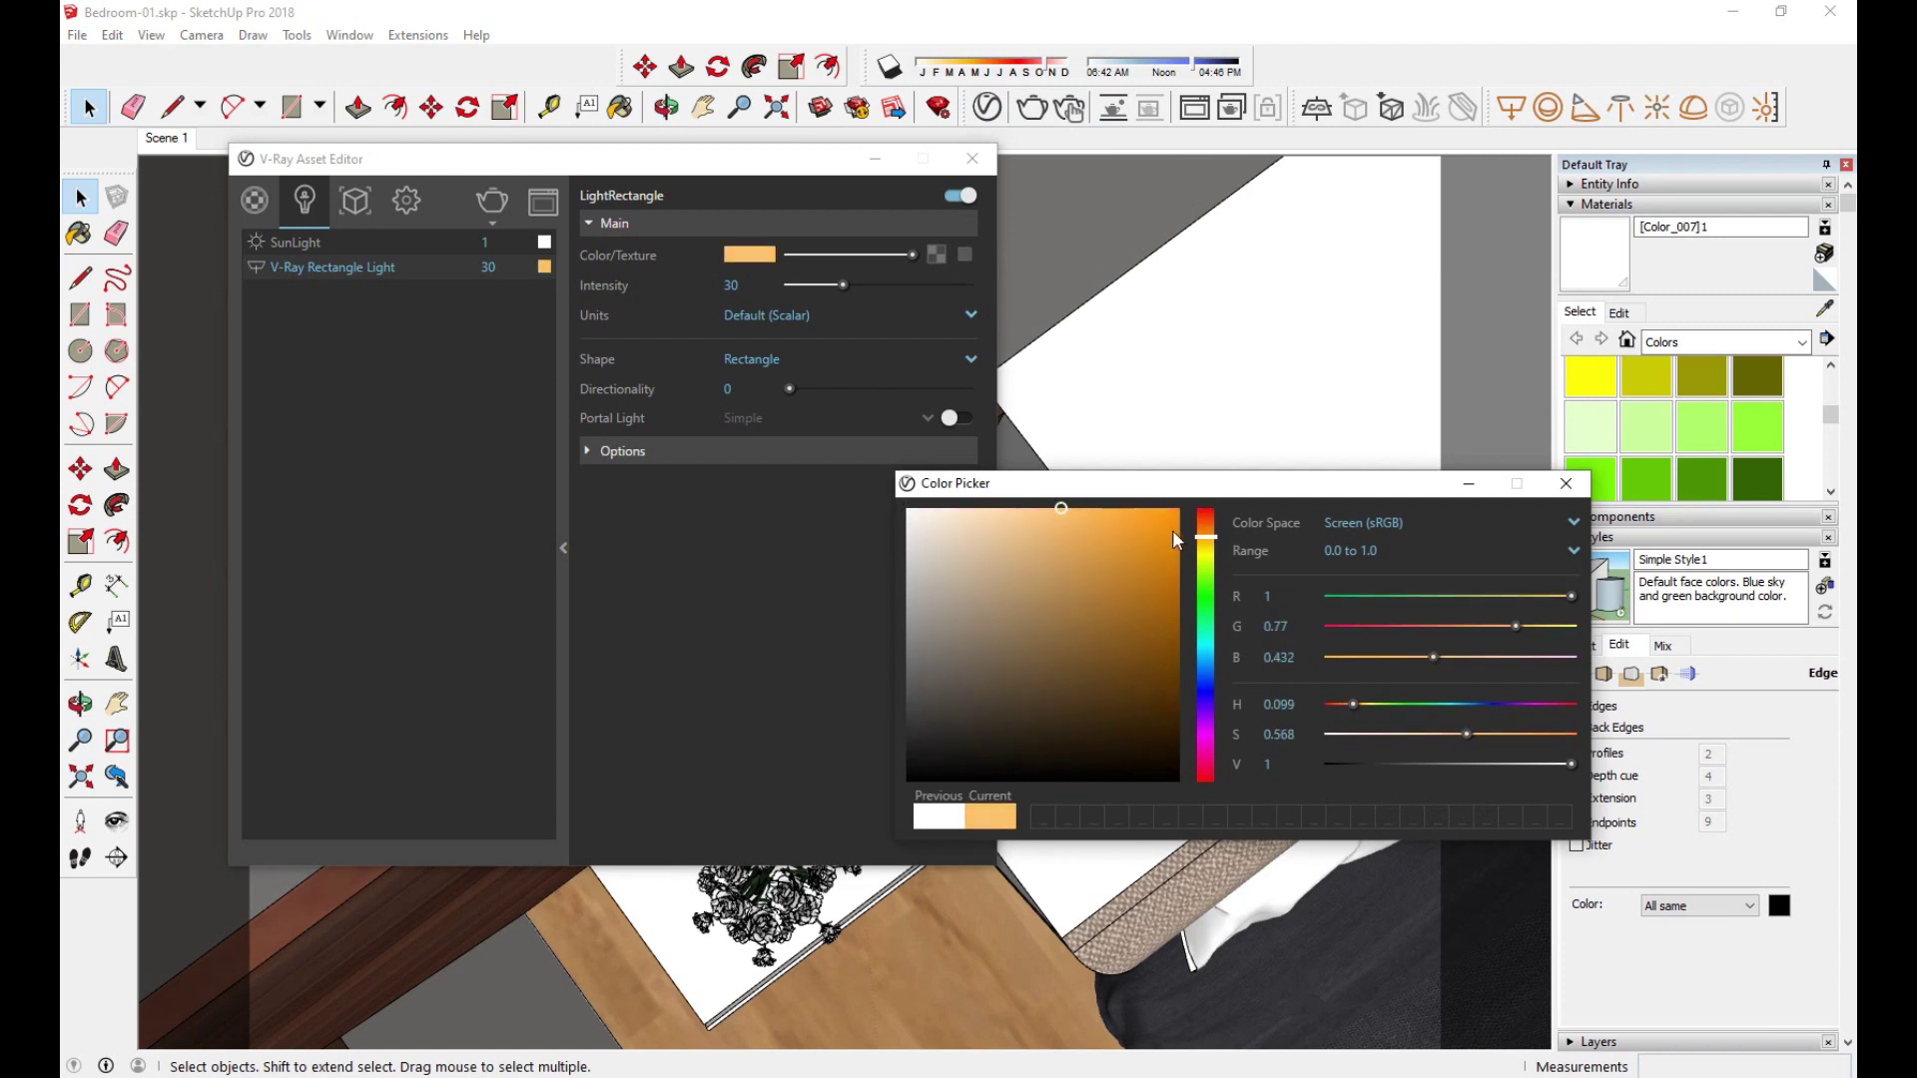
{"action": "left_click_drag", "start_coordinate": [1212, 540], "coordinate": [1207, 530]}
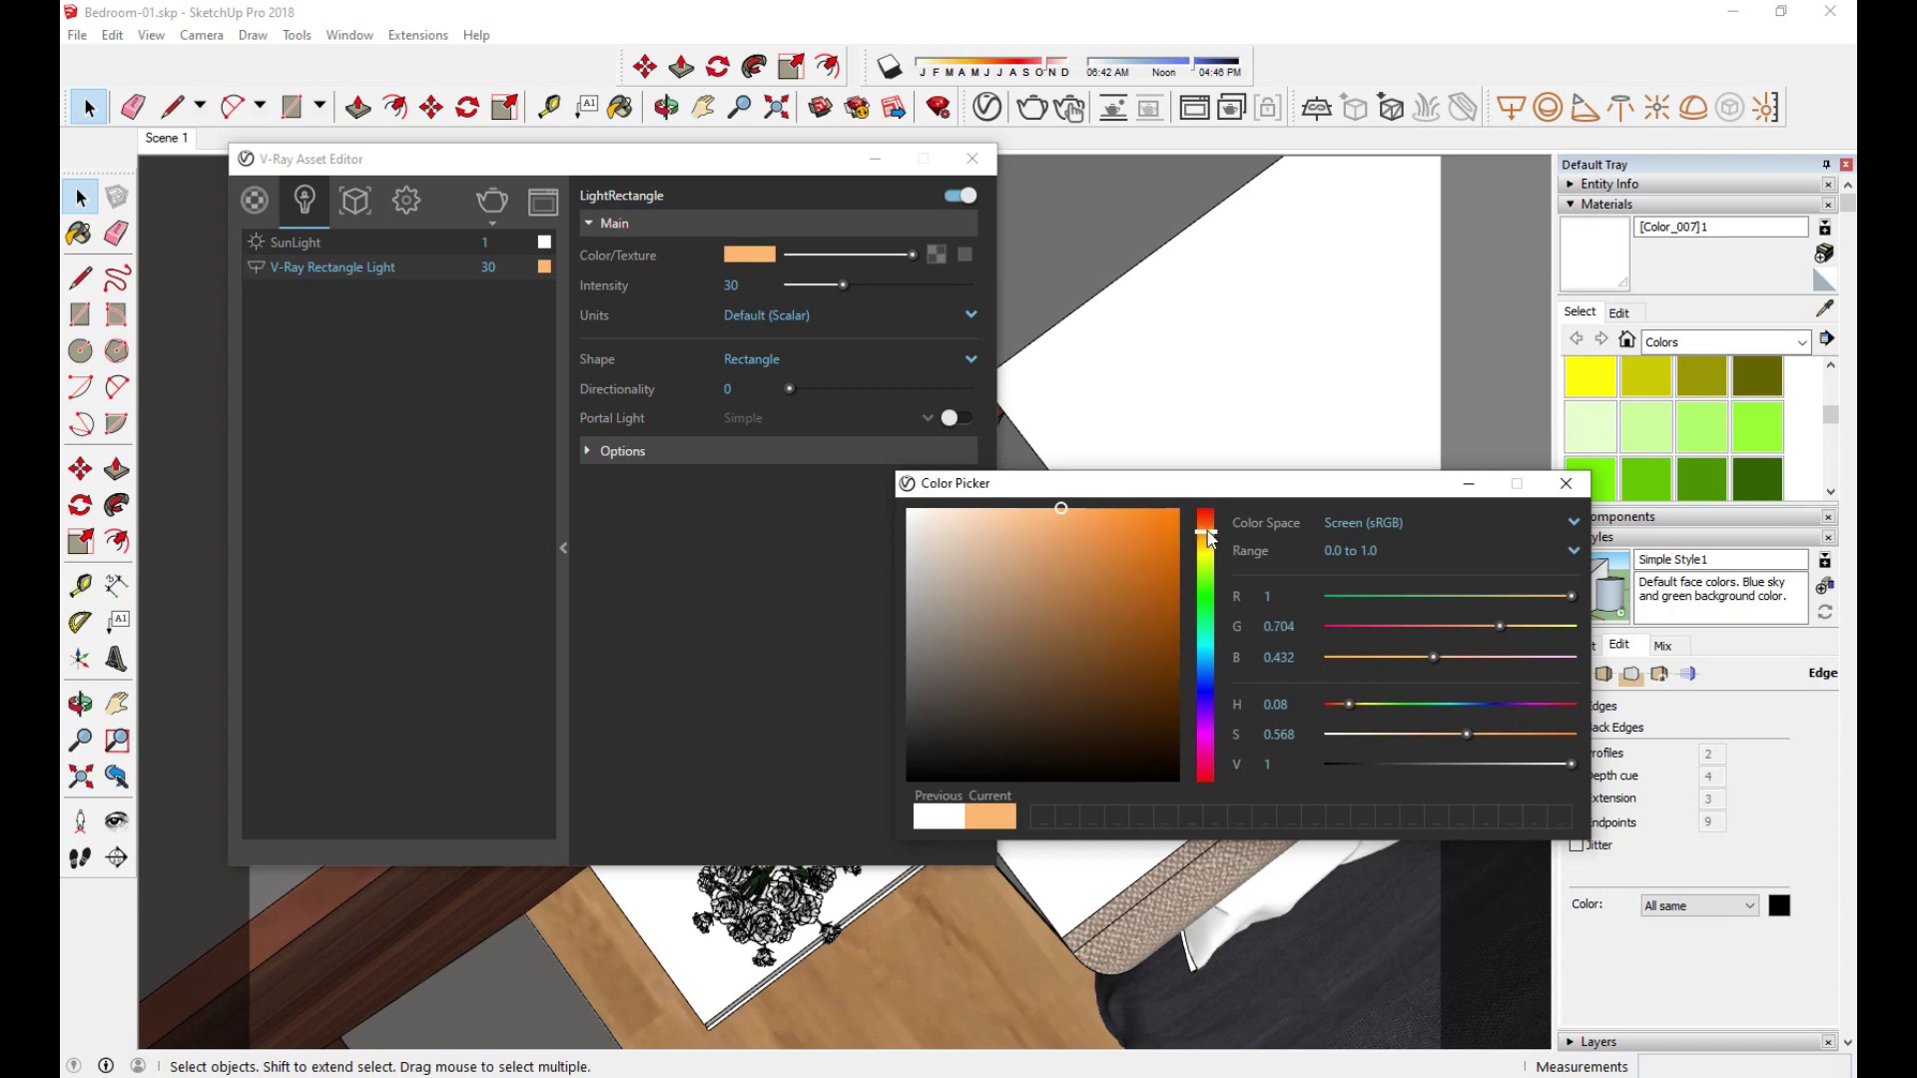
{"action": "left_click_drag", "start_coordinate": [1062, 515], "coordinate": [1071, 510]}
{"action": "left_click_drag", "start_coordinate": [1205, 540], "coordinate": [1207, 543]}
{"action": "left_click", "coordinate": [1565, 483]}
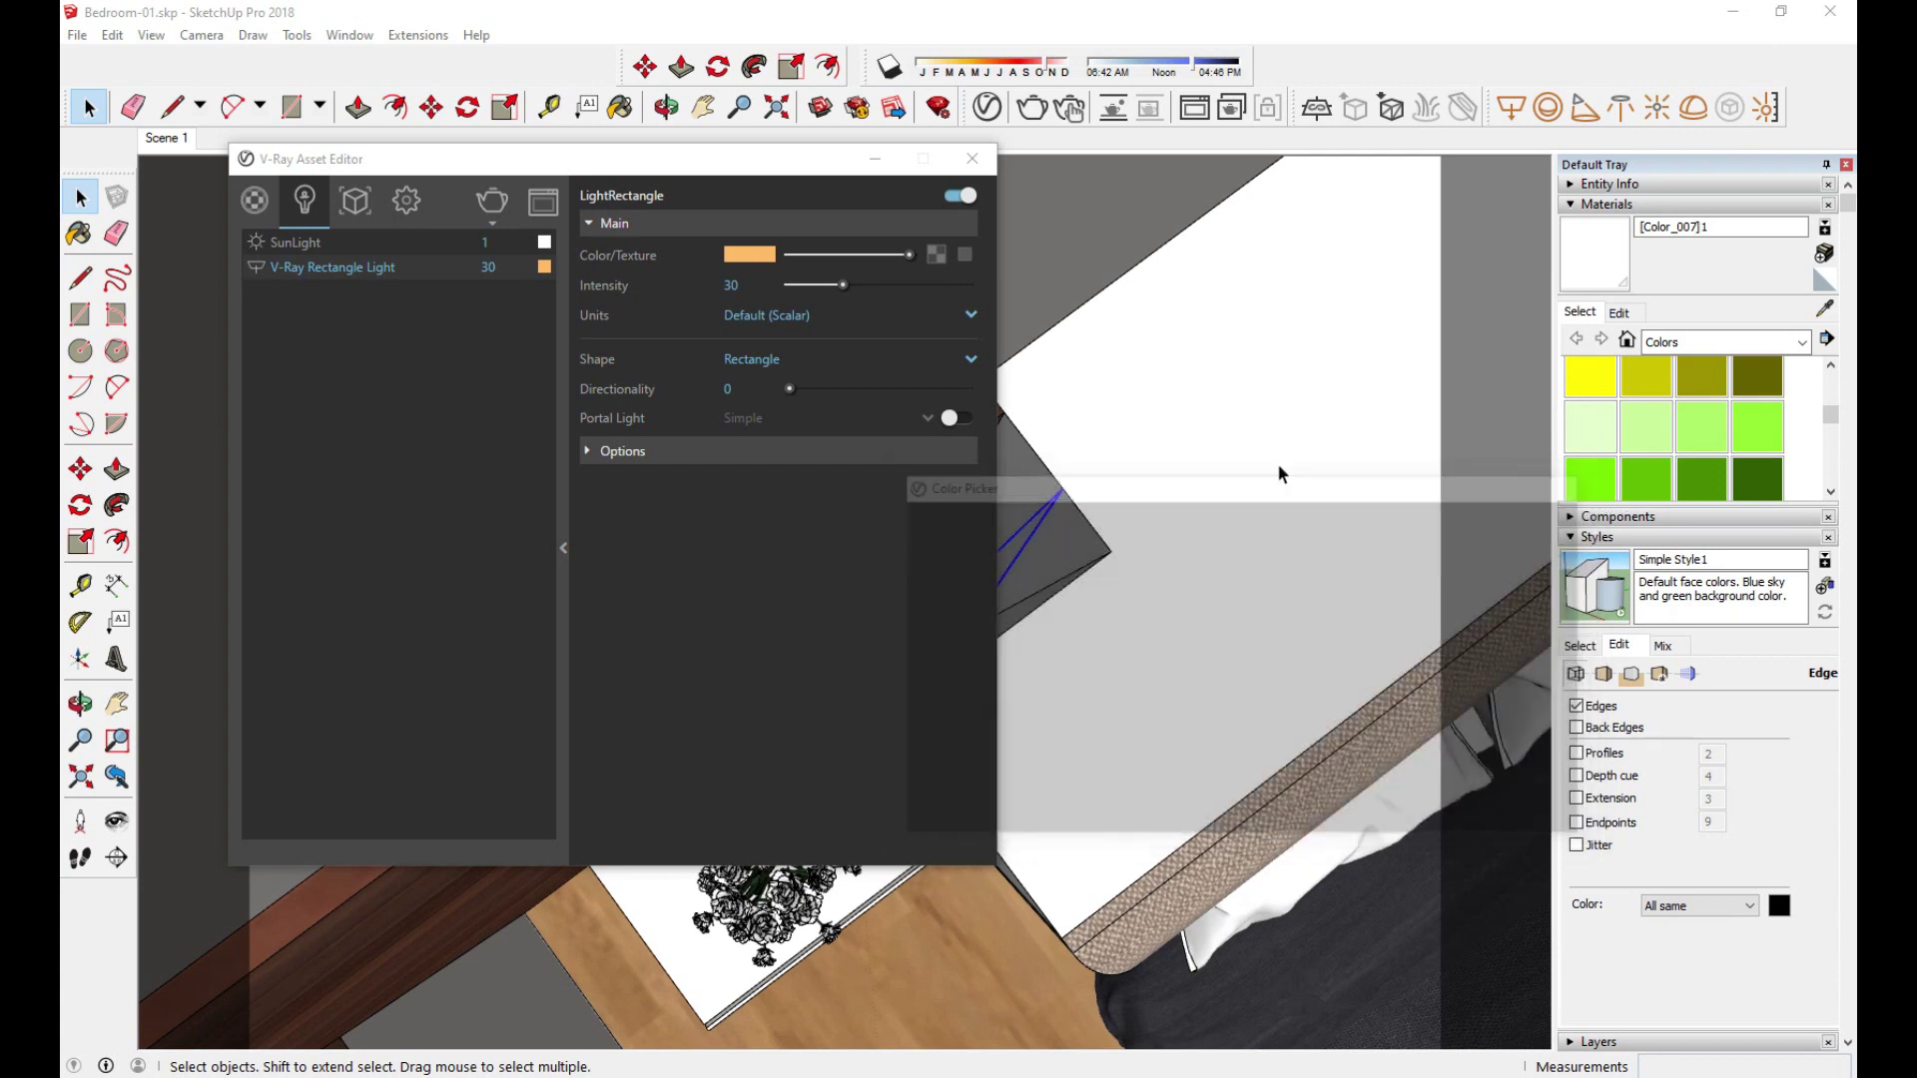
Step: Set the rectangle light's intensity to 80 and change a setting in its options
{"action": "left_click", "coordinate": [719, 290]}
{"action": "type", "text": "80"}
{"action": "key", "text": "Return"}
{"action": "left_click", "coordinate": [687, 450]}
{"action": "left_click", "coordinate": [731, 597]}
{"action": "left_click", "coordinate": [971, 159]}
Step: Copy the rectangle light along the headboard to the recess on the lamp side
{"action": "middle_click_drag", "start_coordinate": [943, 414], "coordinate": [909, 543]}
{"action": "key", "text": "m"}
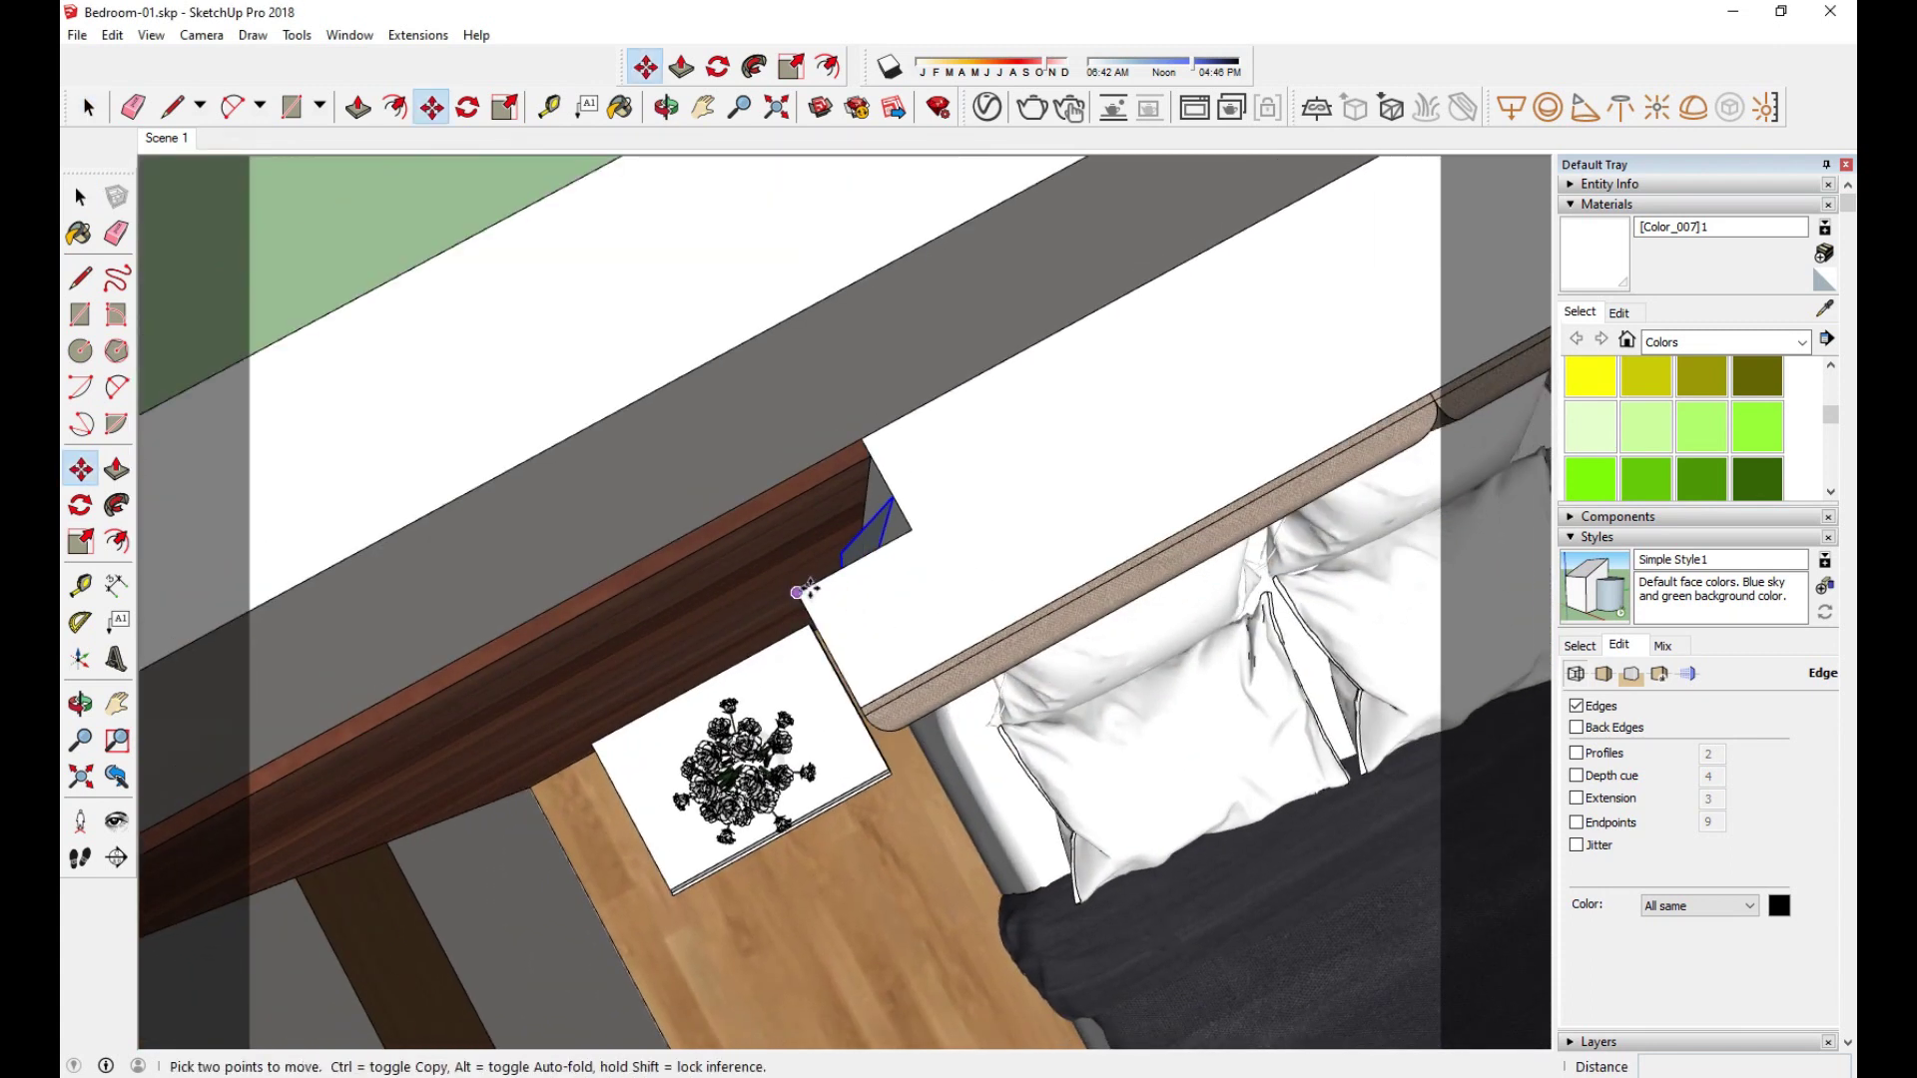
{"action": "left_click", "coordinate": [799, 592]}
{"action": "key", "text": "ctrl"}
{"action": "scroll", "coordinate": [1108, 415], "scroll_direction": "down", "scroll_amount": 5}
{"action": "scroll", "coordinate": [1069, 419], "scroll_direction": "up", "scroll_amount": 2}
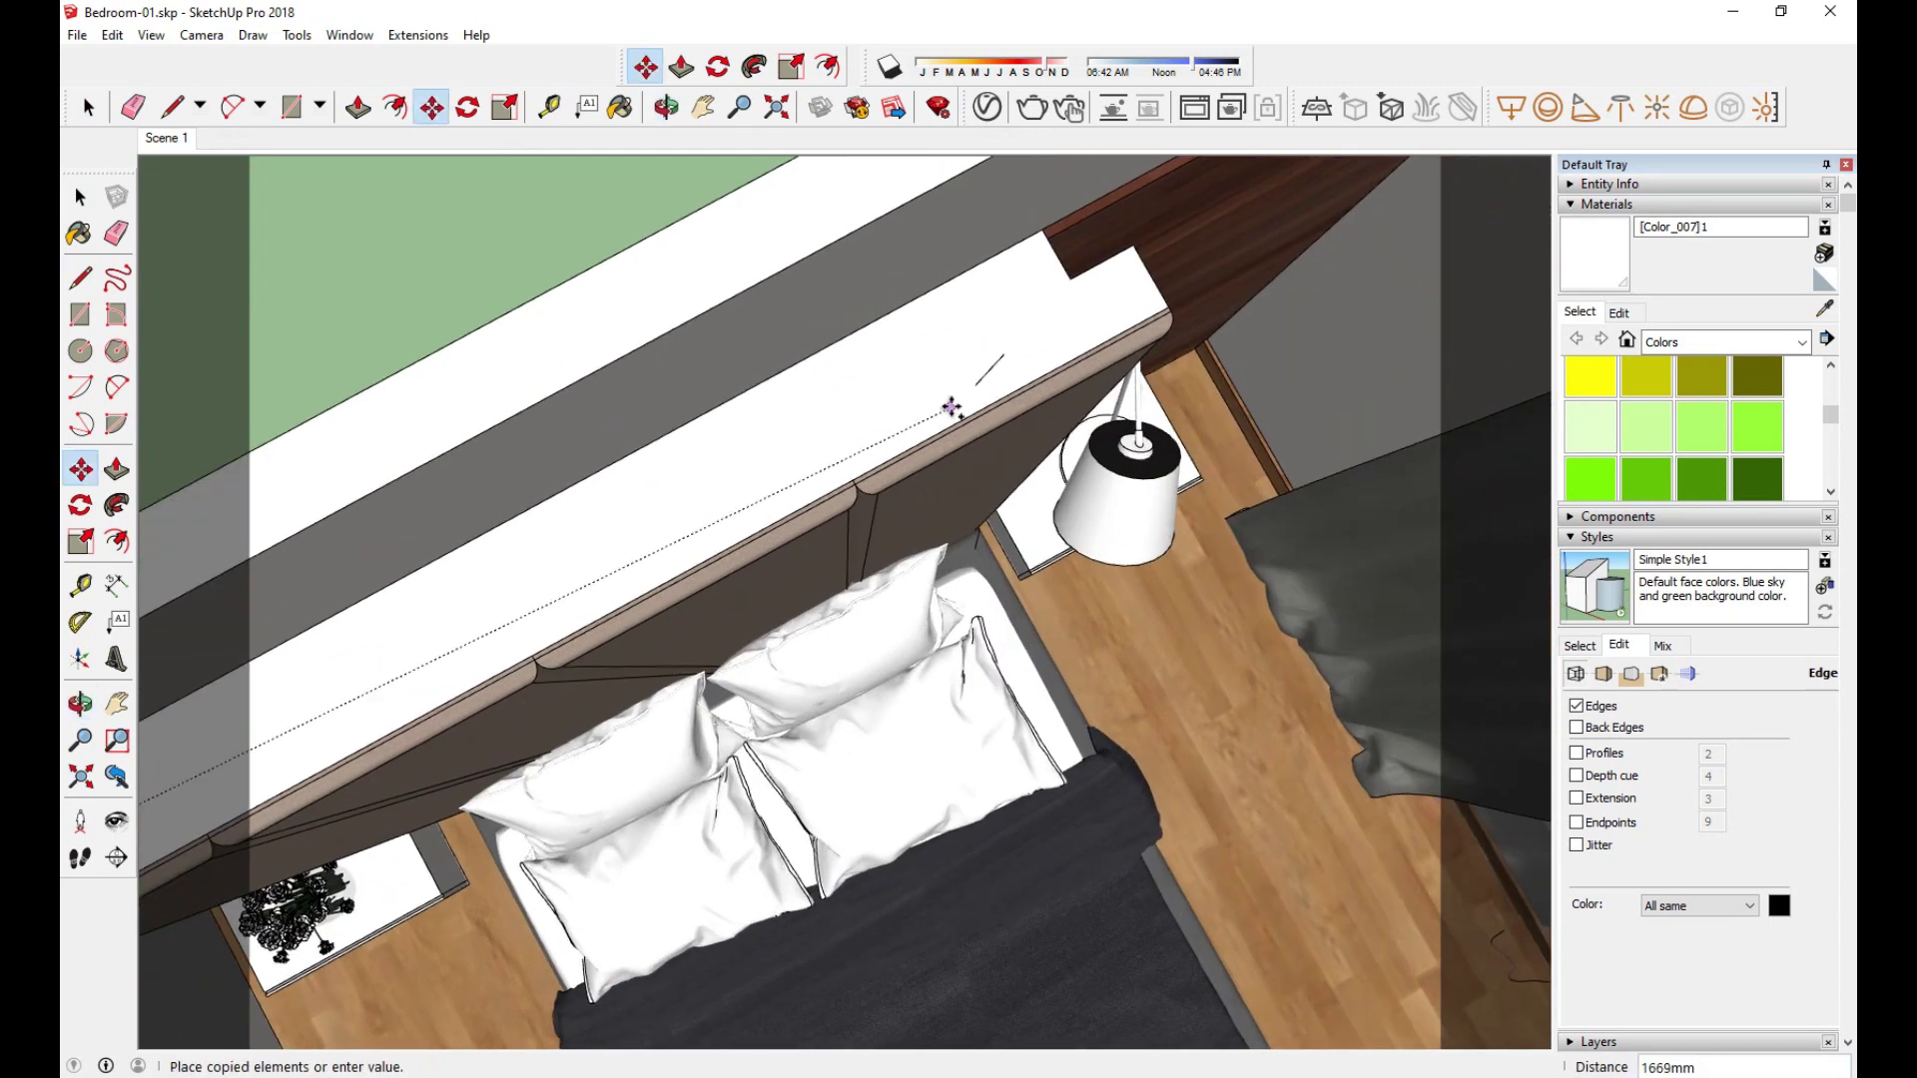
{"action": "scroll", "coordinate": [952, 408], "scroll_direction": "up", "scroll_amount": 5}
{"action": "middle_click_drag", "start_coordinate": [958, 469], "coordinate": [879, 609]}
{"action": "key", "text": "space"}
Step: Rotate the copied light half a turn around the corner of the lamp-side recess
{"action": "key", "text": "q"}
{"action": "middle_click_drag", "start_coordinate": [709, 603], "coordinate": [783, 573], "text": "shift"}
{"action": "scroll", "coordinate": [783, 573], "scroll_direction": "up", "scroll_amount": 1}
{"action": "left_click", "coordinate": [749, 566]}
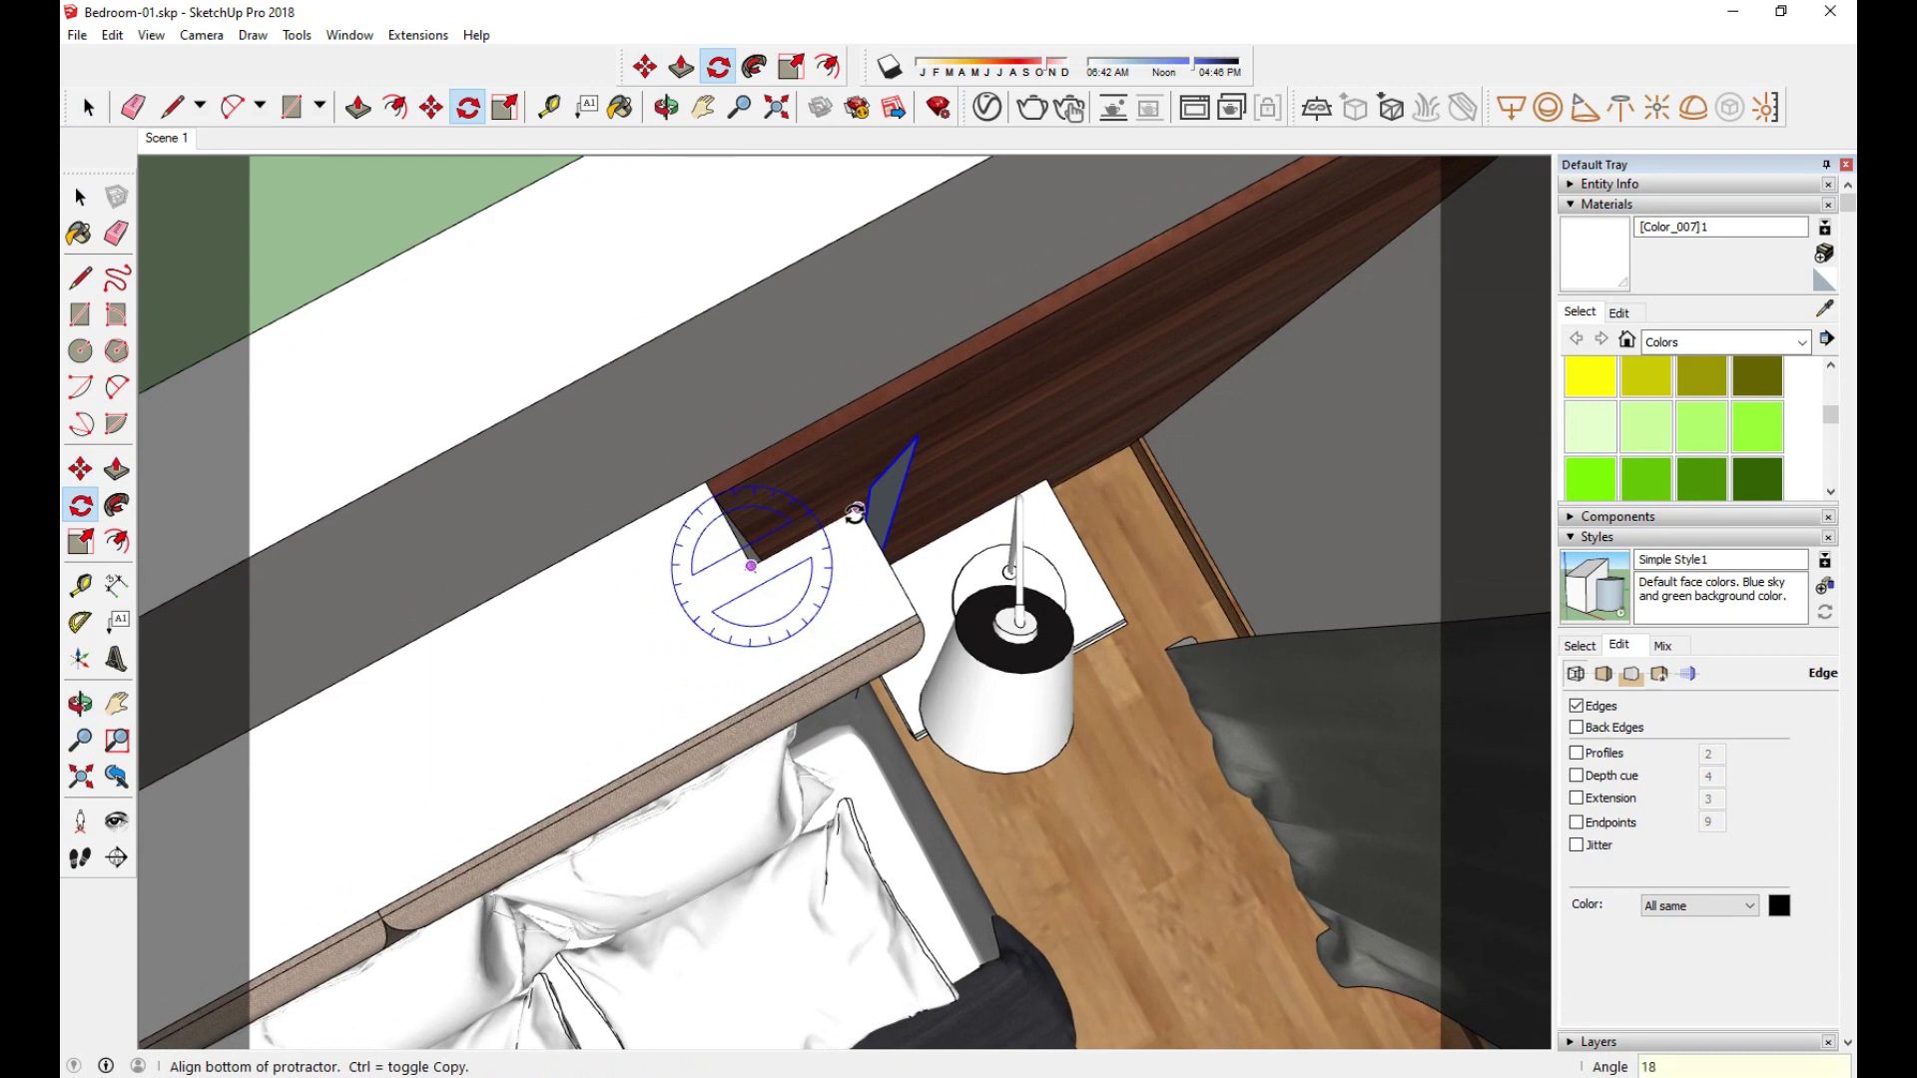
{"action": "key", "text": "Escape"}
{"action": "key", "text": "space"}
Step: Move the turned light copy to the corner of the lamp-side recess
{"action": "key", "text": "m"}
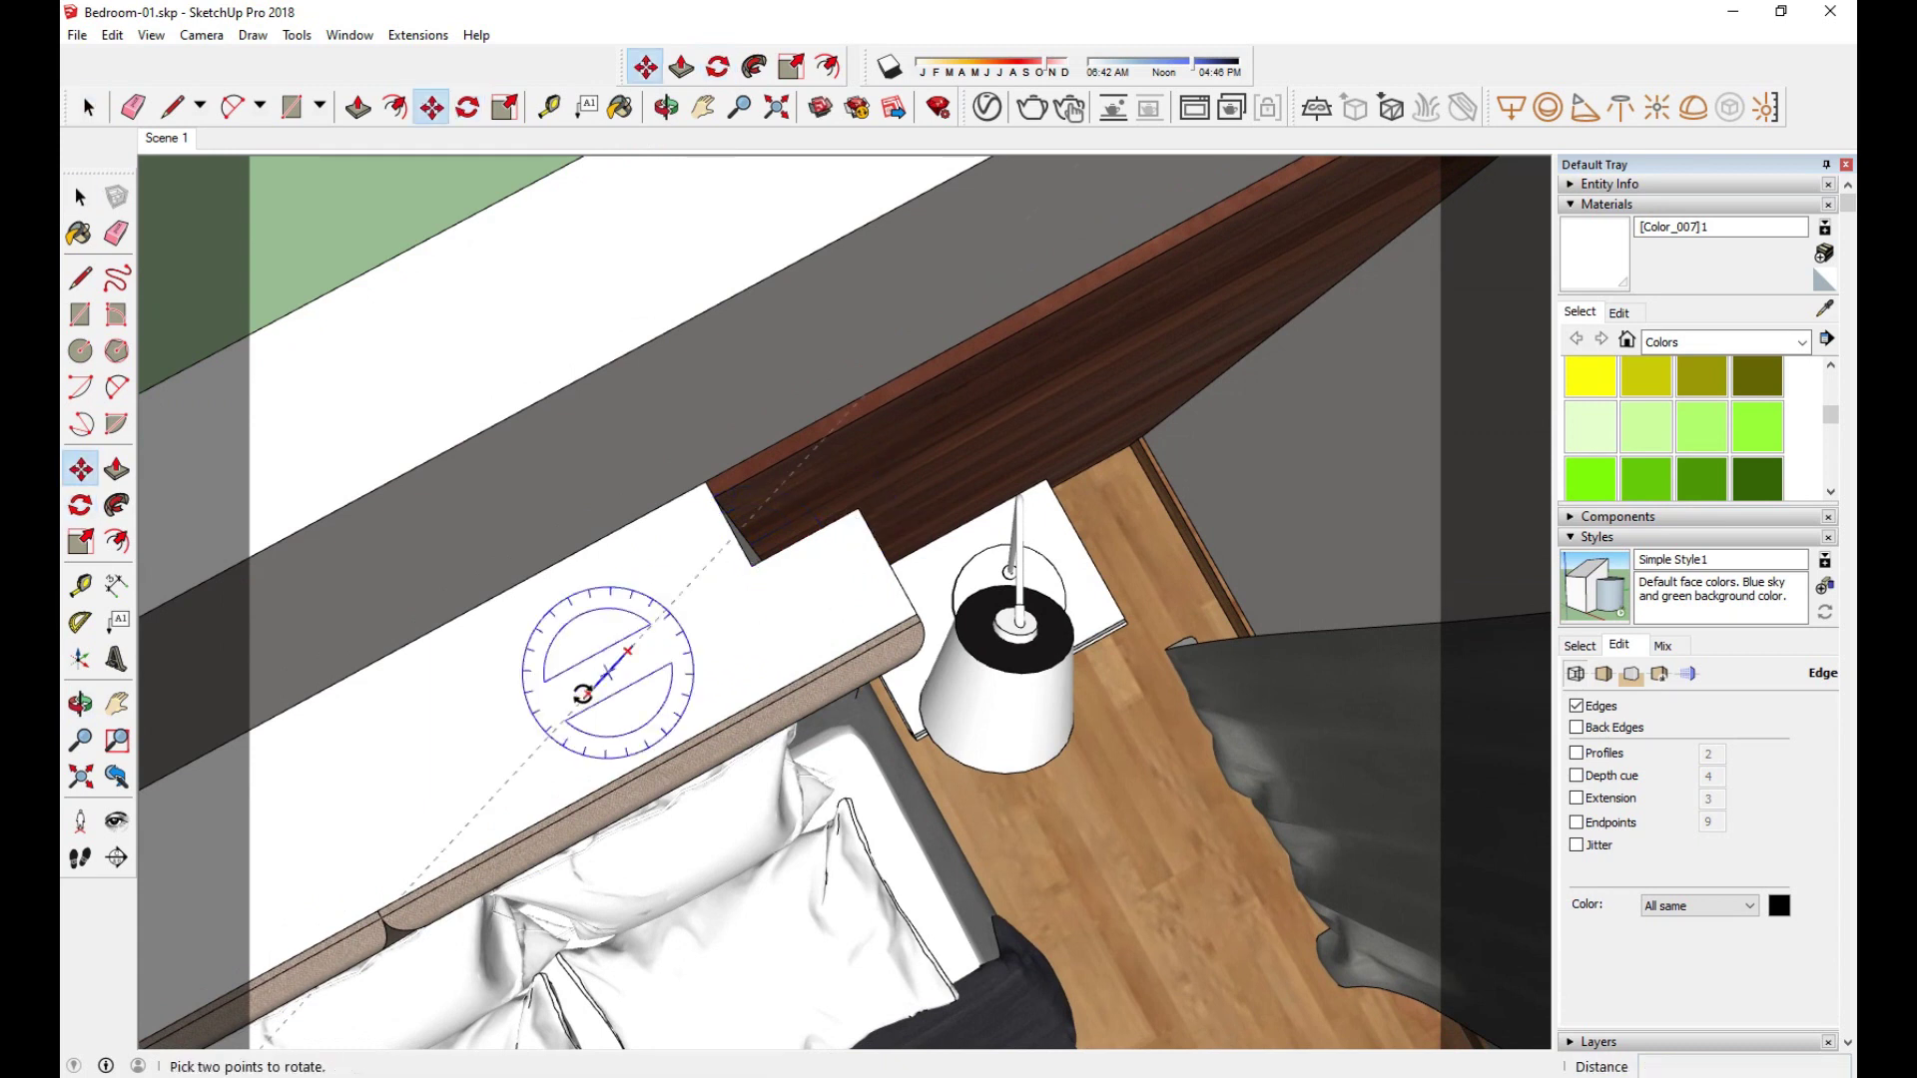
{"action": "key", "text": "space"}
{"action": "key", "text": "m"}
{"action": "left_click", "coordinate": [584, 699]}
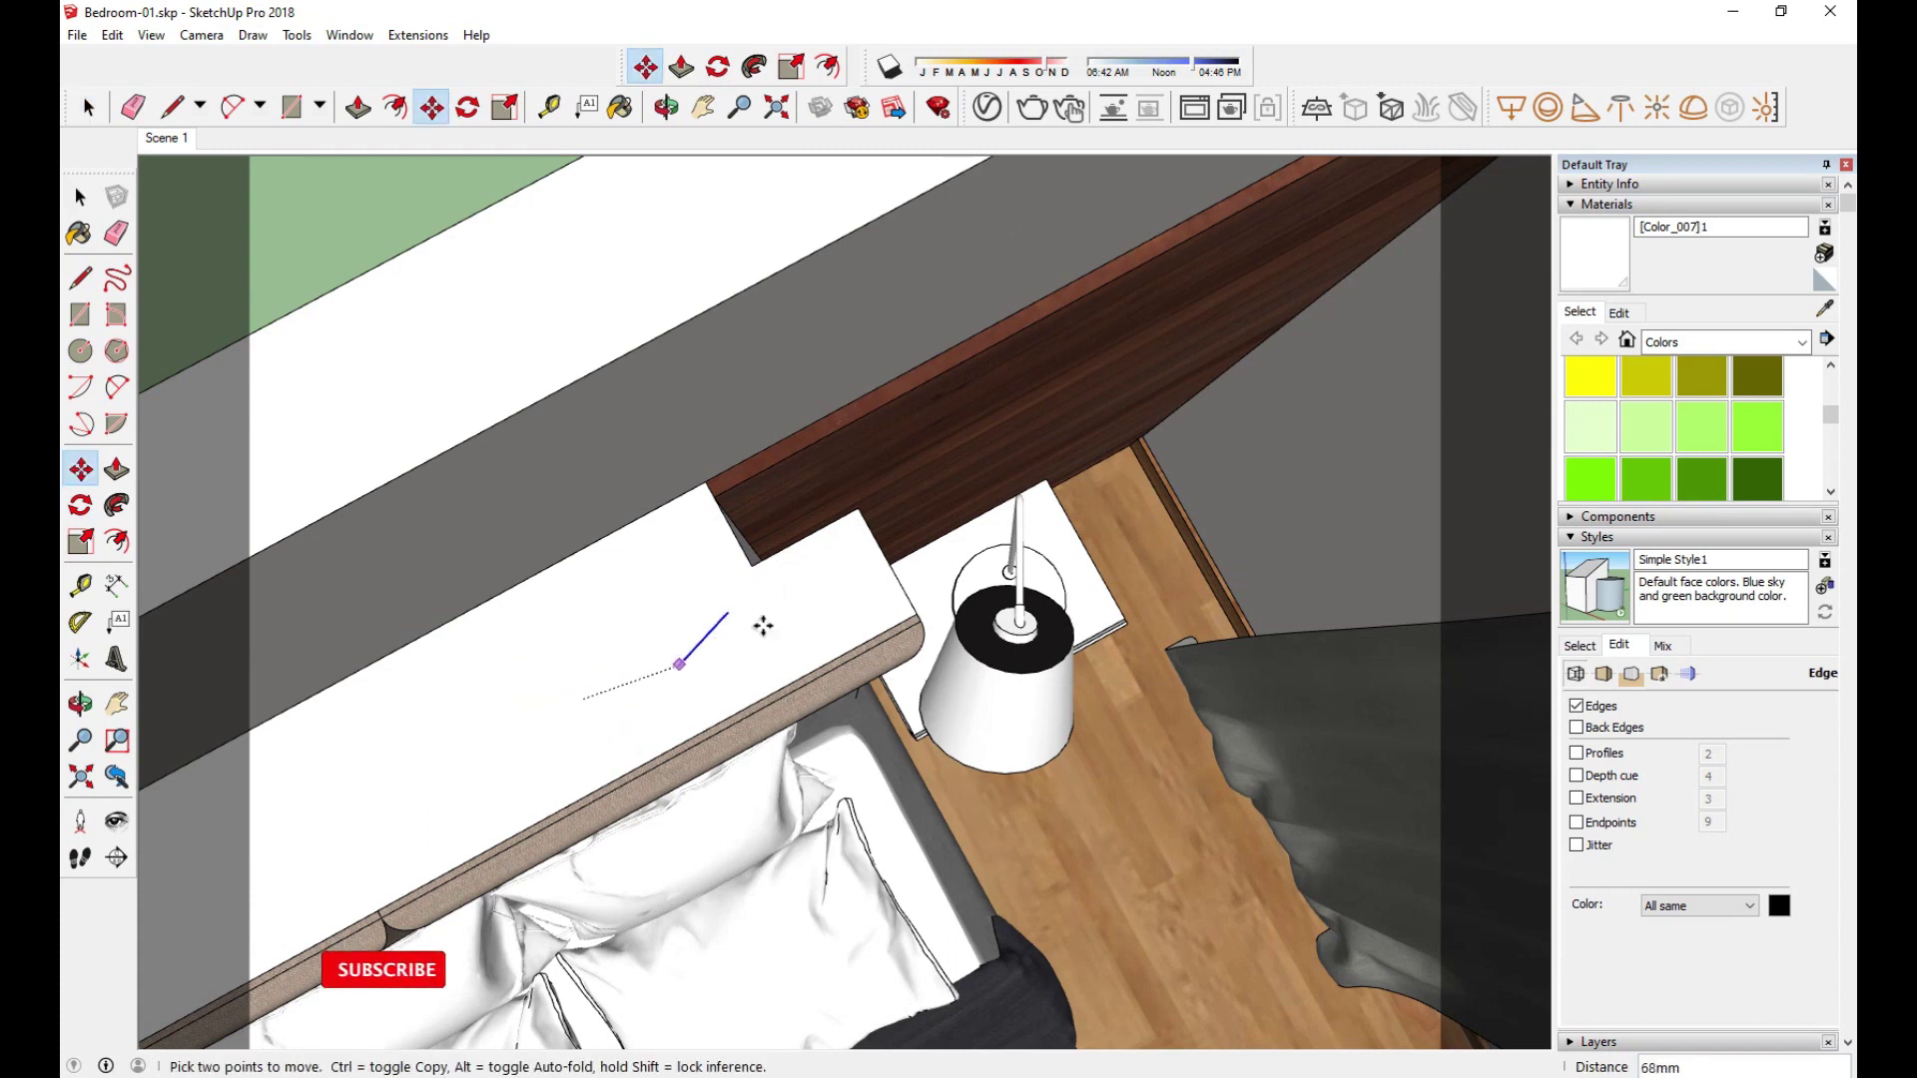
{"action": "mouse_move", "coordinate": [755, 567]}
{"action": "middle_mouse_down"}
{"action": "mouse_move", "coordinate": [775, 610]}
{"action": "mouse_move", "coordinate": [762, 672]}
{"action": "mouse_move", "coordinate": [956, 413]}
{"action": "mouse_move", "coordinate": [835, 543]}
{"action": "mouse_move", "coordinate": [1045, 407]}
{"action": "mouse_move", "coordinate": [1098, 425]}
{"action": "mouse_move", "coordinate": [821, 500]}
{"action": "mouse_move", "coordinate": [839, 565]}
{"action": "mouse_move", "coordinate": [1041, 526]}
{"action": "mouse_move", "coordinate": [779, 564]}
{"action": "middle_mouse_up"}
Step: Rotate the light copy around the recess corner so that it faces the wood-panelled wall
{"action": "key", "text": "space"}
{"action": "scroll", "coordinate": [1146, 595], "scroll_direction": "up", "scroll_amount": 4}
{"action": "middle_click_drag", "start_coordinate": [1146, 595], "coordinate": [860, 739]}
{"action": "scroll", "coordinate": [869, 679], "scroll_direction": "up", "scroll_amount": 3}
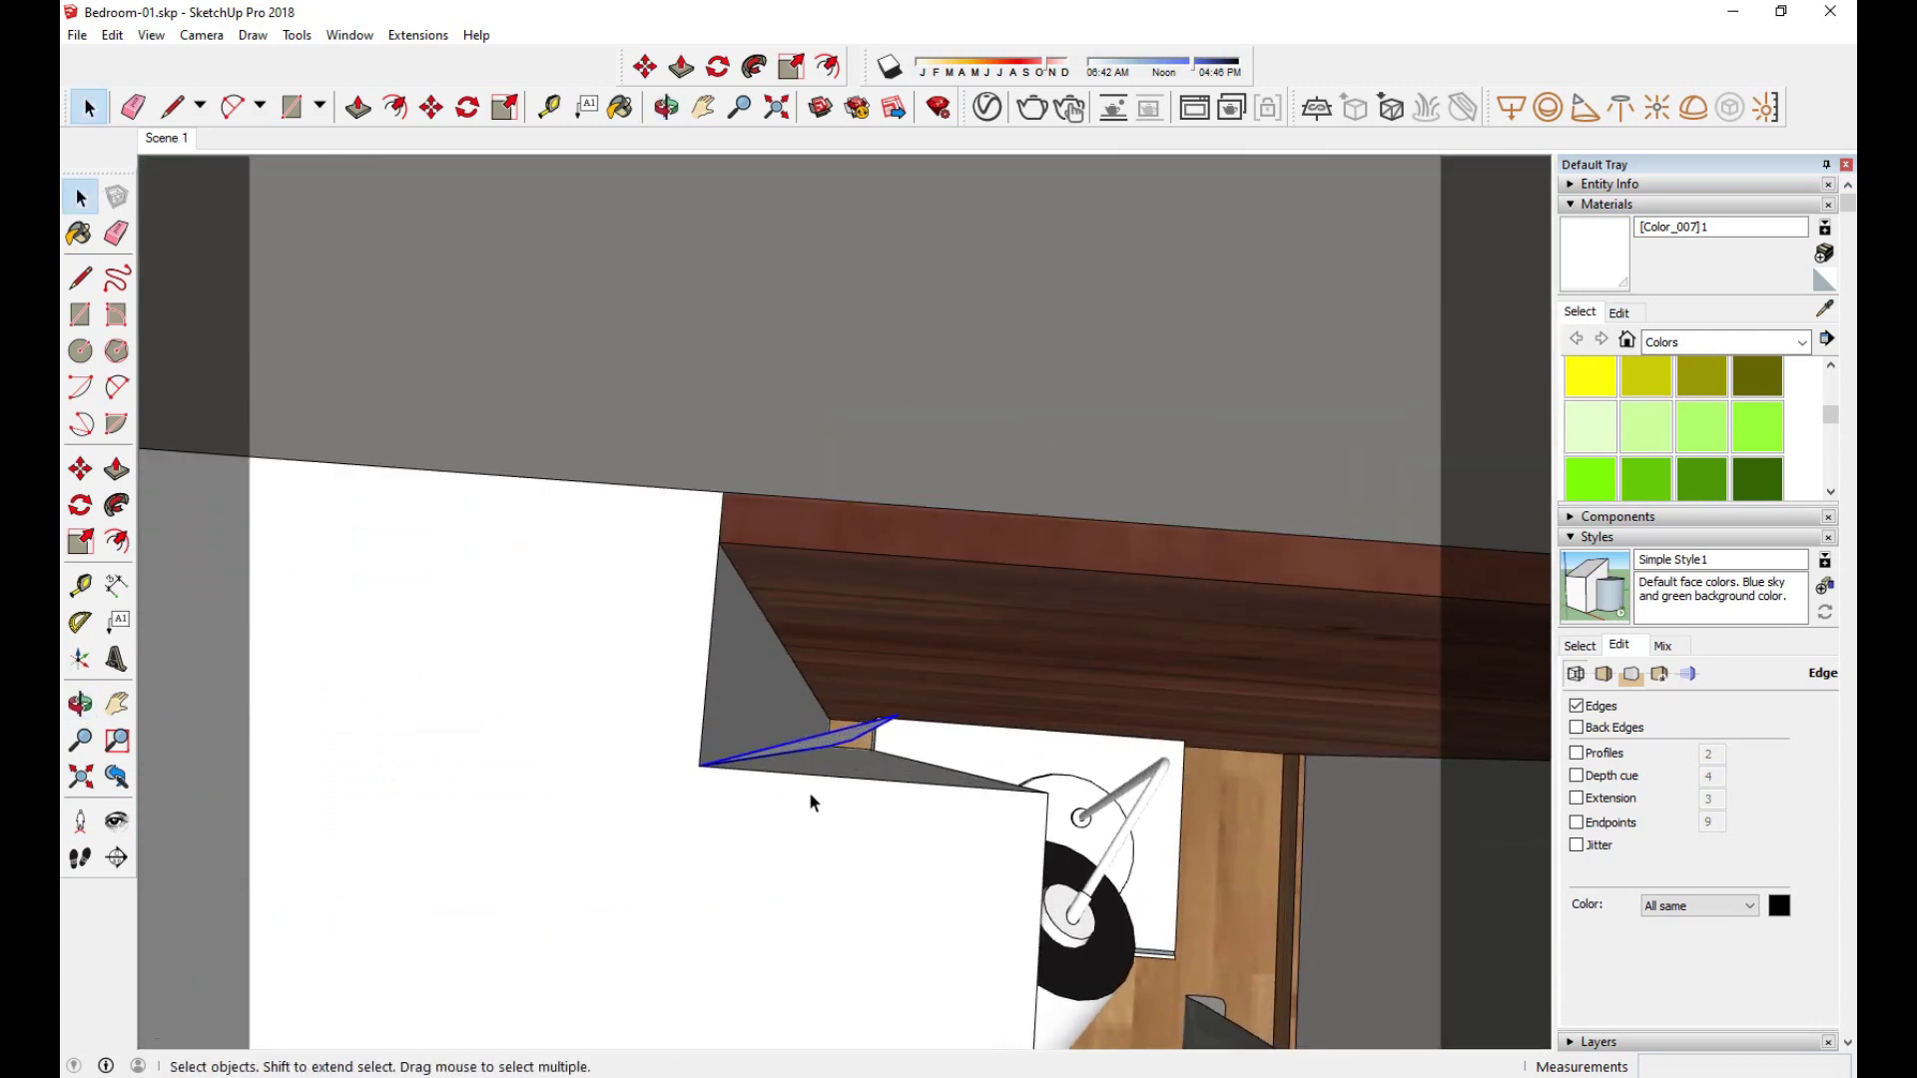
{"action": "key", "text": "q"}
{"action": "left_click", "coordinate": [699, 766]}
{"action": "left_click", "coordinate": [827, 743]}
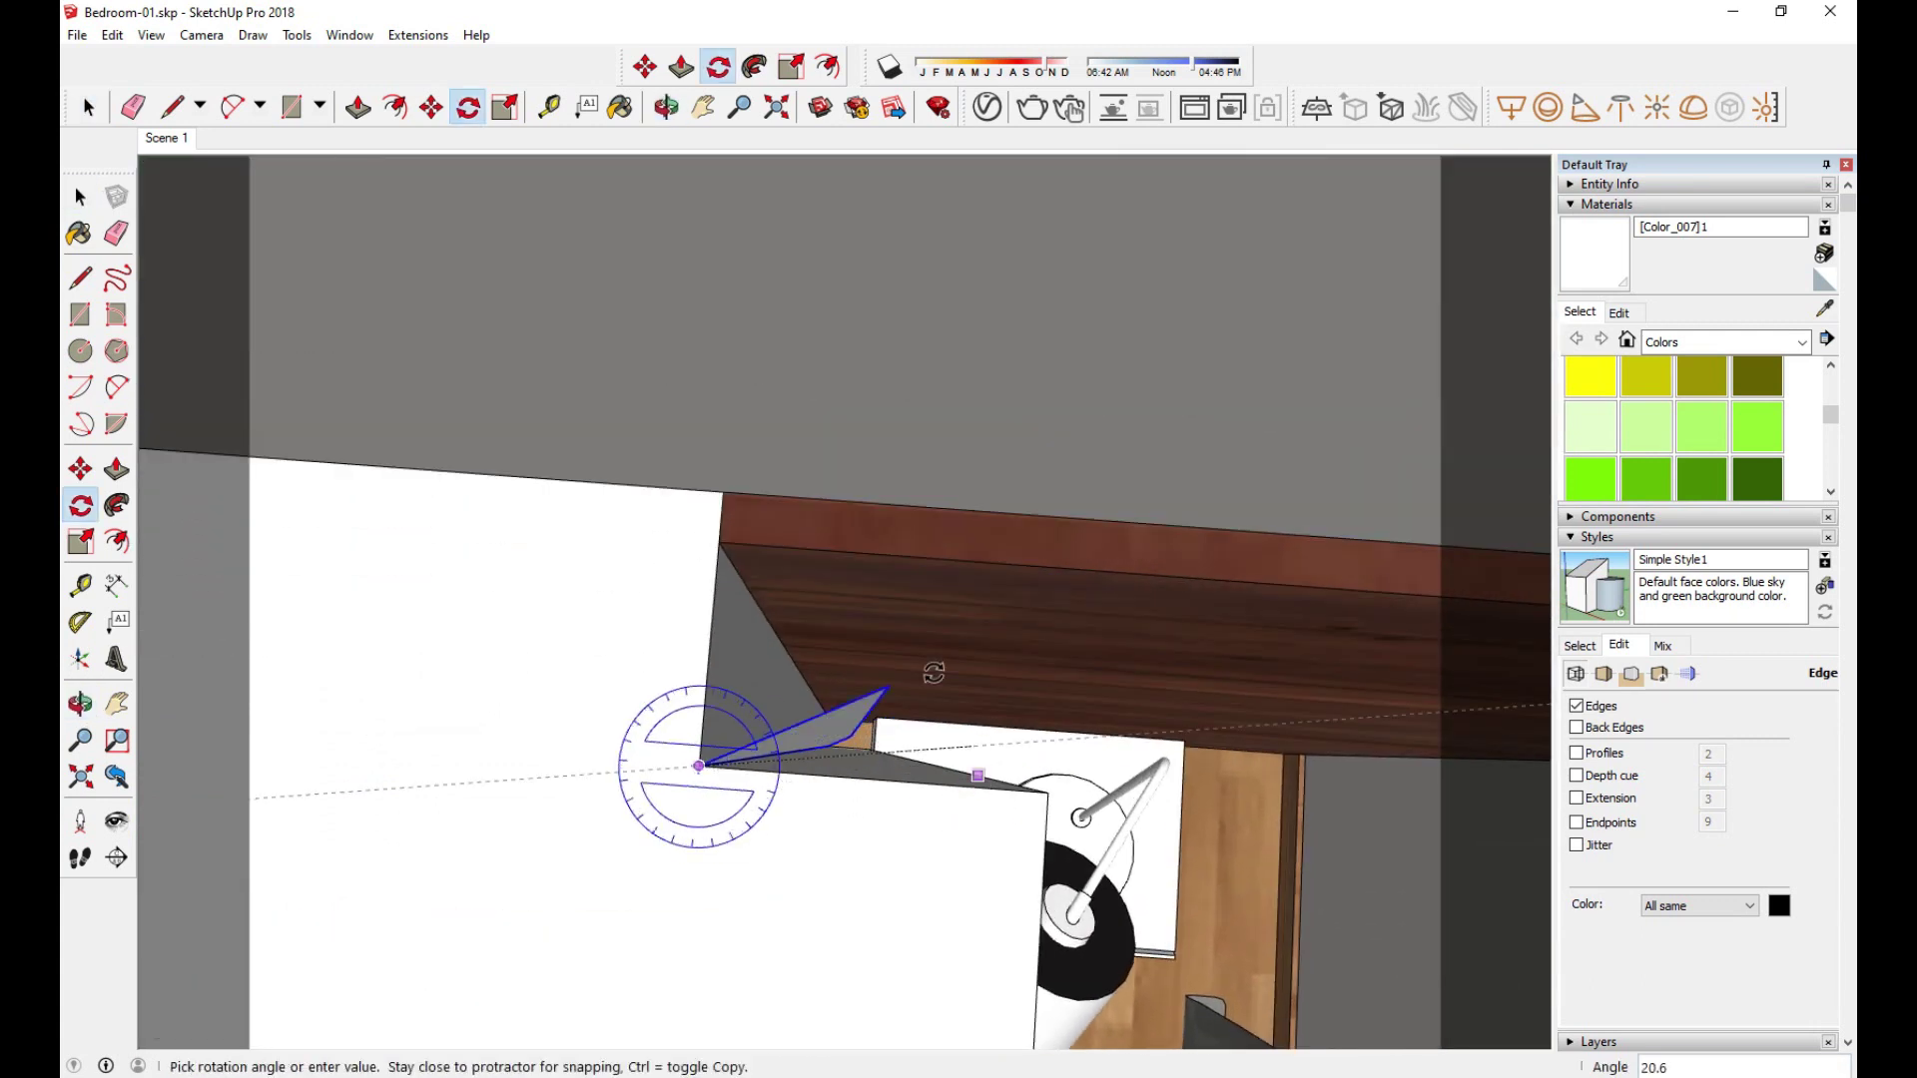
{"action": "left_click", "coordinate": [595, 601]}
Step: Move the light copy about 38 mm into the lamp-side recess behind the headboard
{"action": "key", "text": "space"}
{"action": "key", "text": "m"}
{"action": "key", "text": "ctrl+z"}
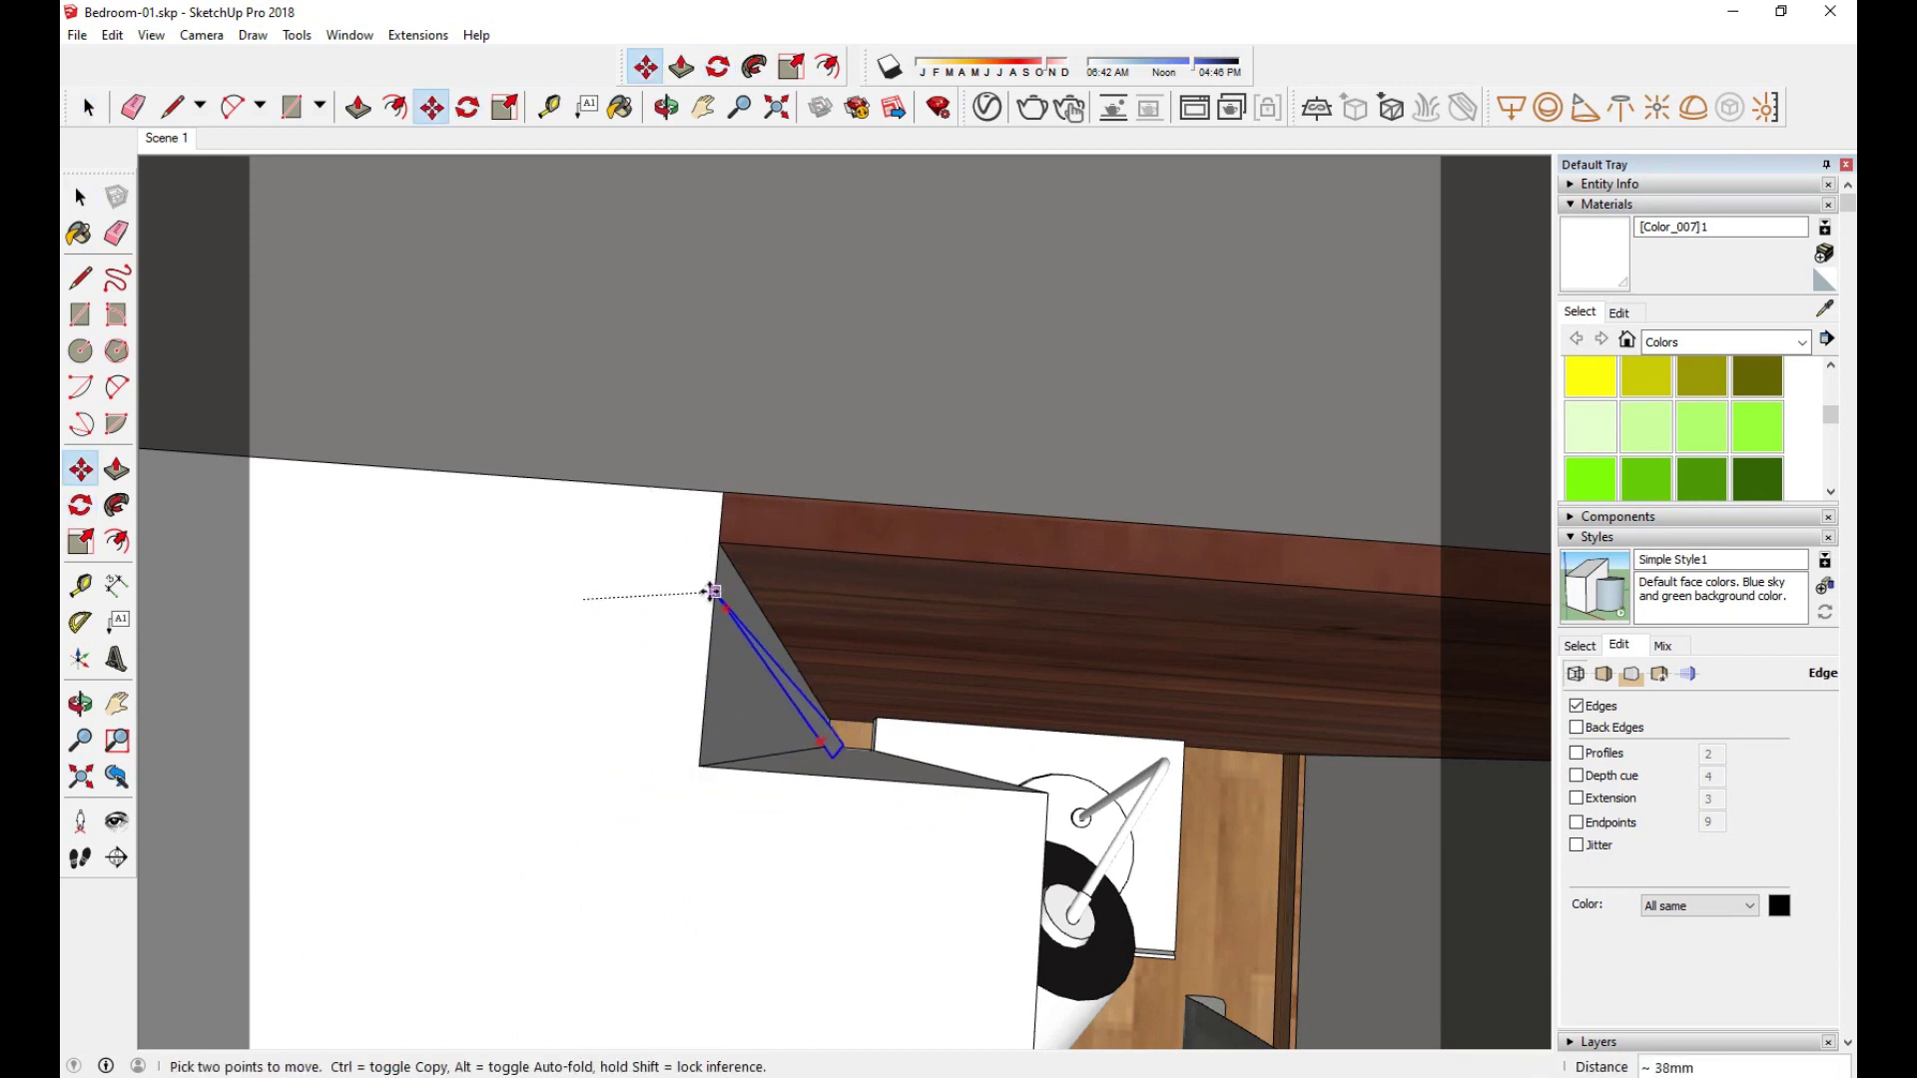
{"action": "key", "text": "space"}
Step: Run a V-Ray test render of Scene 1, inspect the lighting and close the frame buffer
{"action": "scroll", "coordinate": [761, 656], "scroll_direction": "down", "scroll_amount": 2}
{"action": "scroll", "coordinate": [760, 656], "scroll_direction": "down", "scroll_amount": 3}
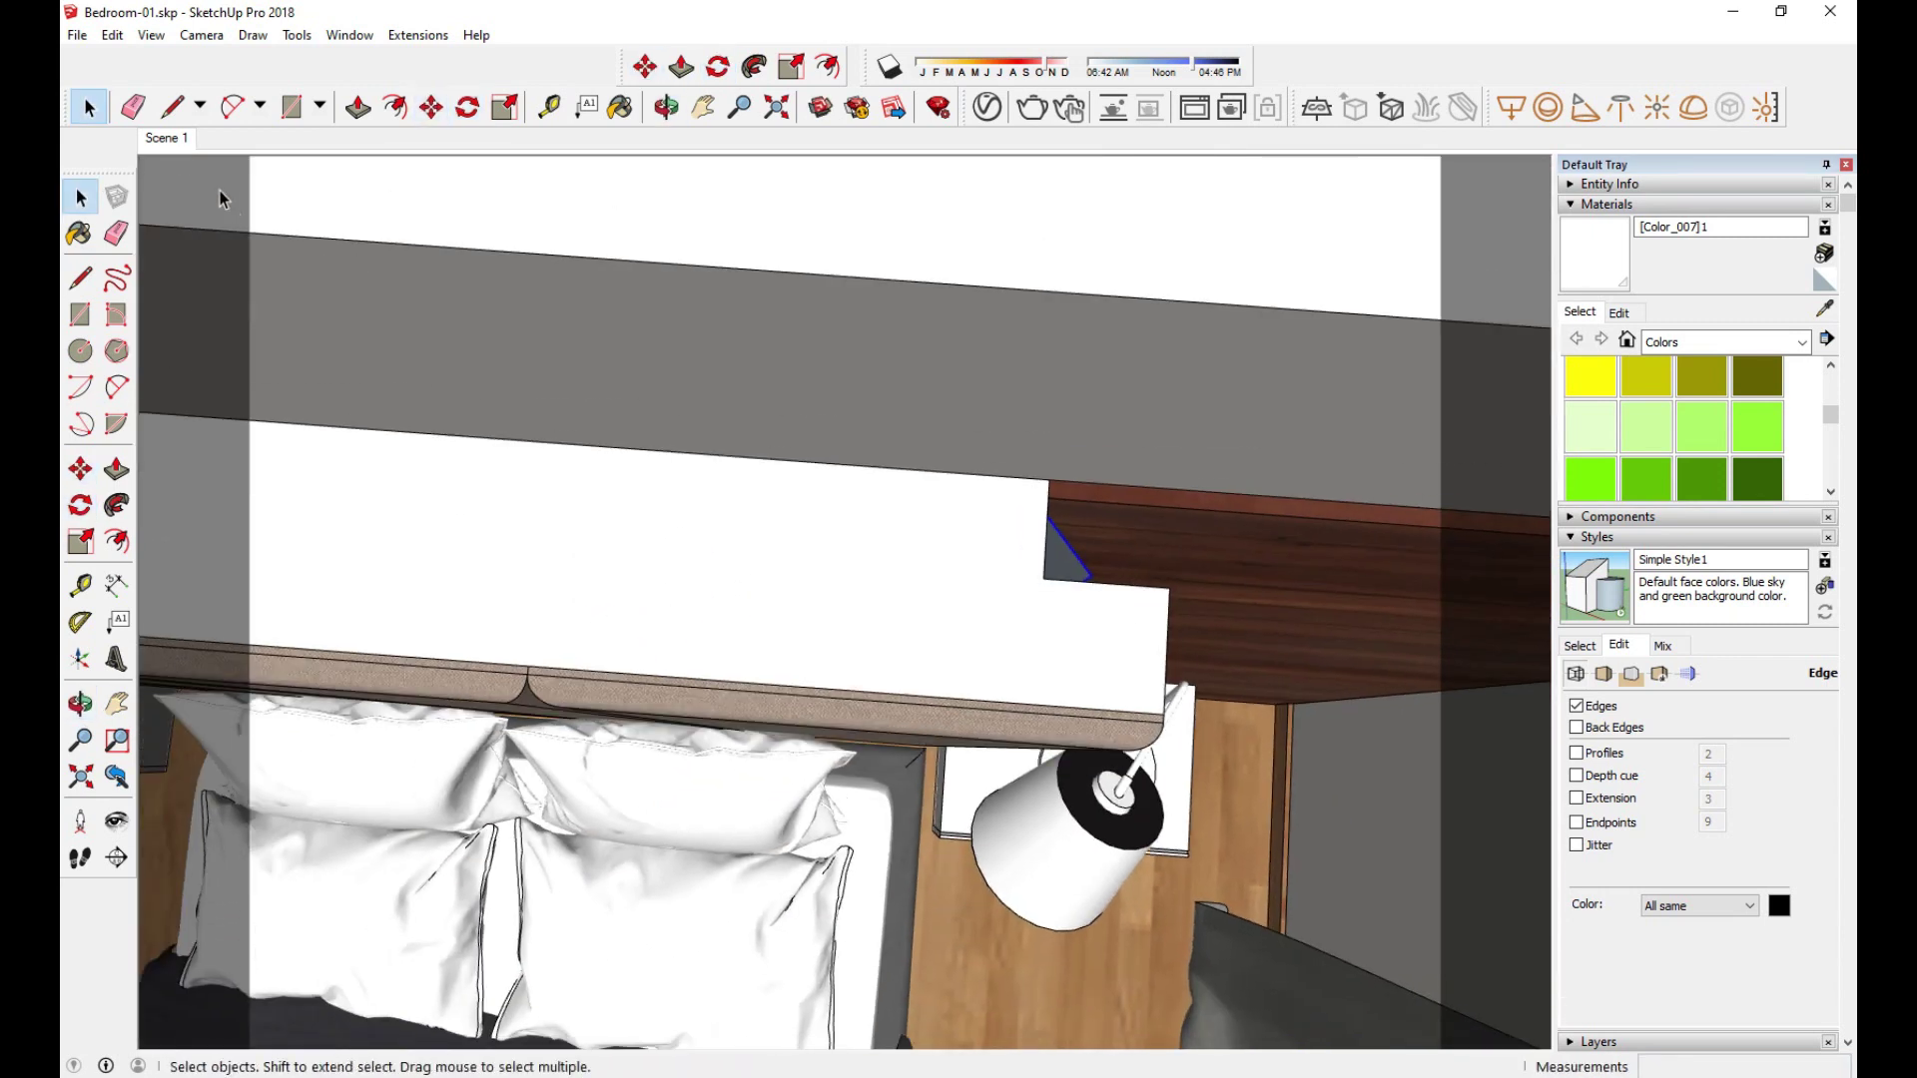
{"action": "left_click", "coordinate": [166, 137]}
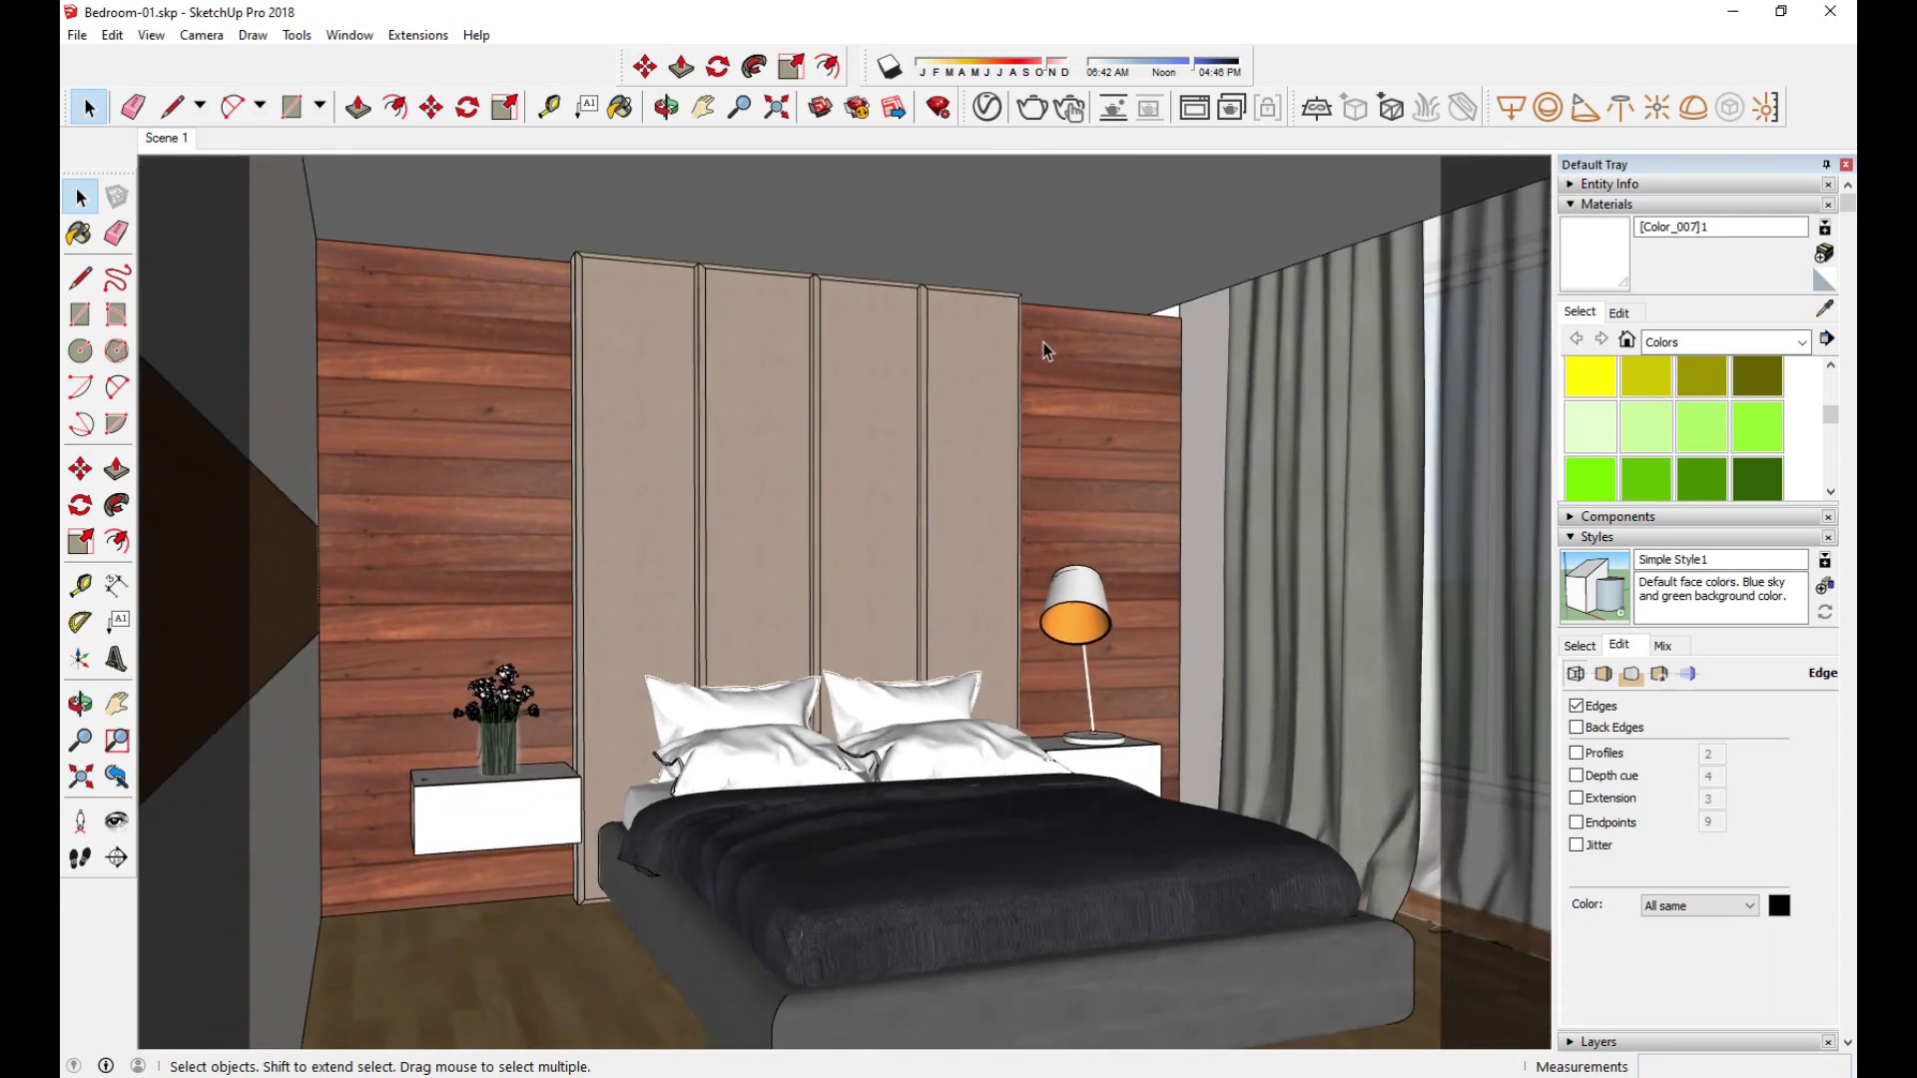
{"action": "left_click", "coordinate": [1031, 107]}
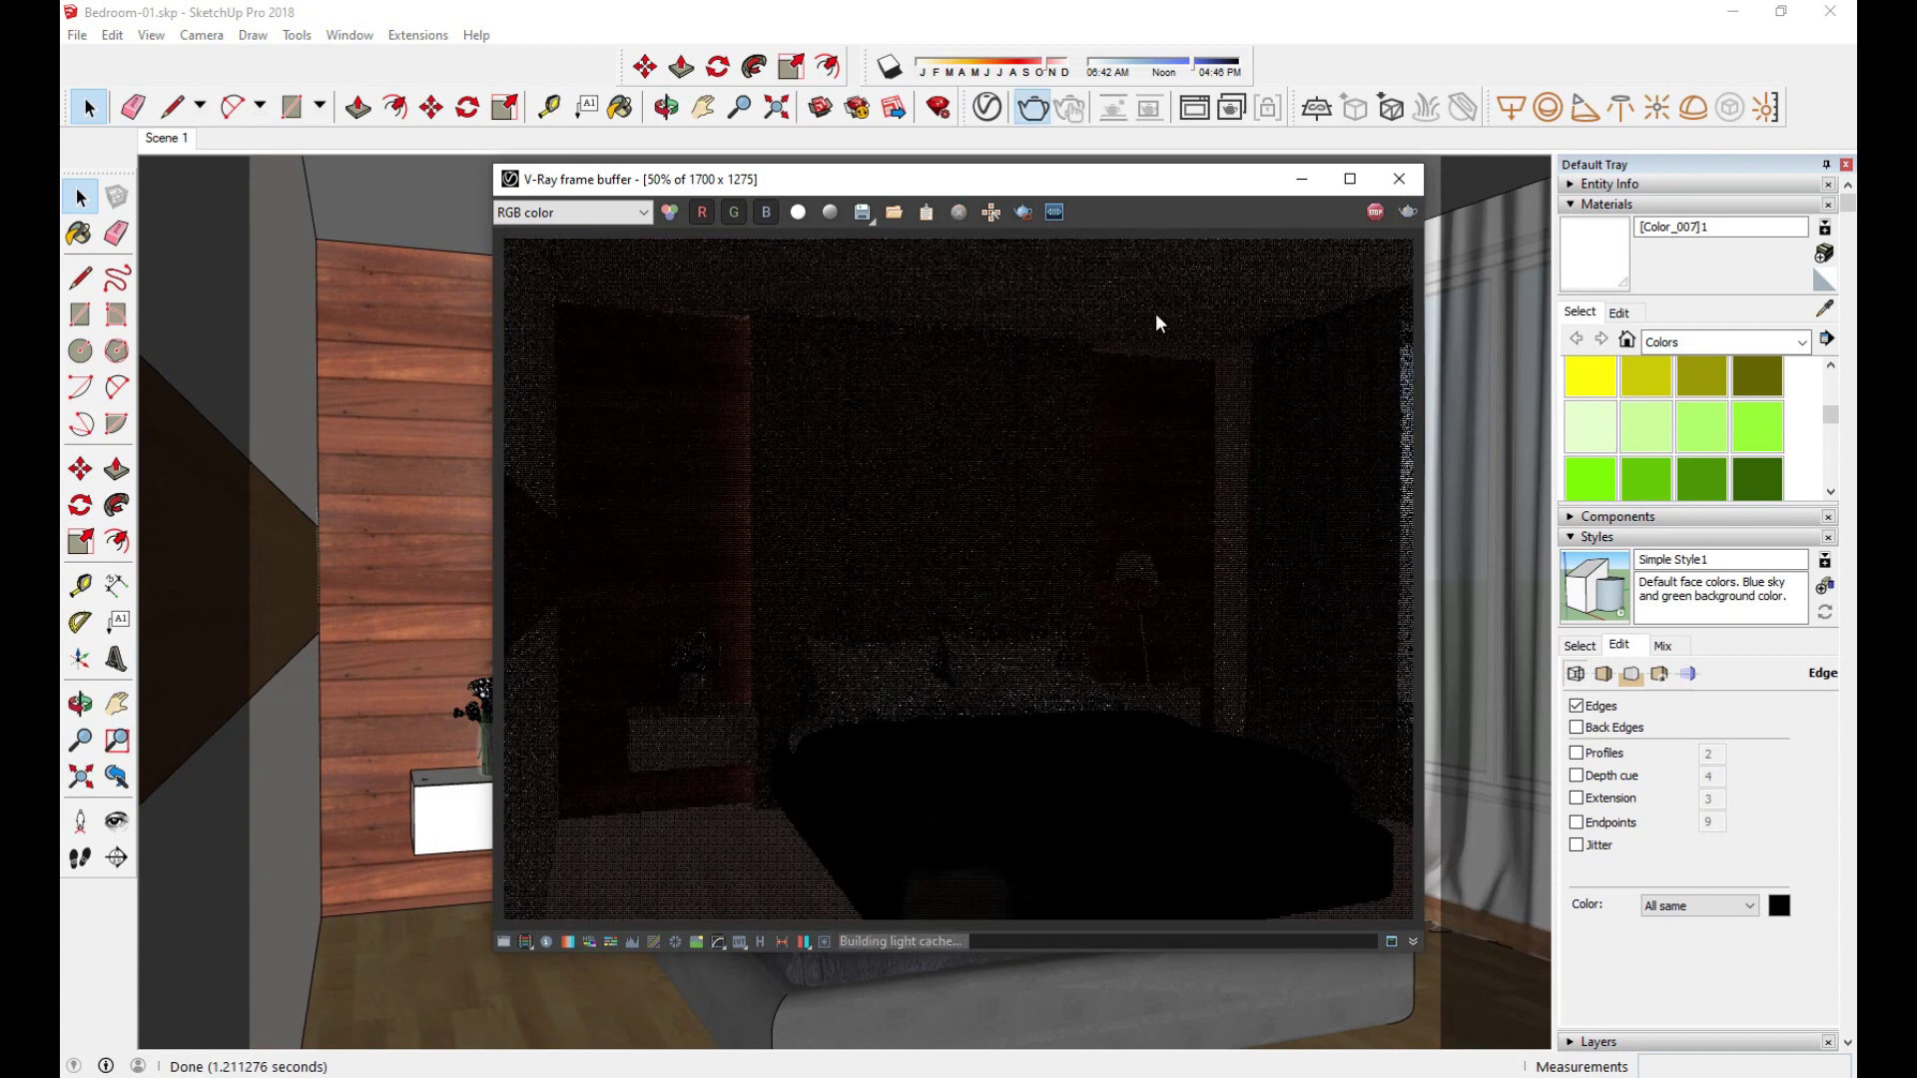
{"action": "left_click_drag", "start_coordinate": [1166, 189], "coordinate": [977, 166]}
{"action": "double_click", "coordinate": [943, 436]}
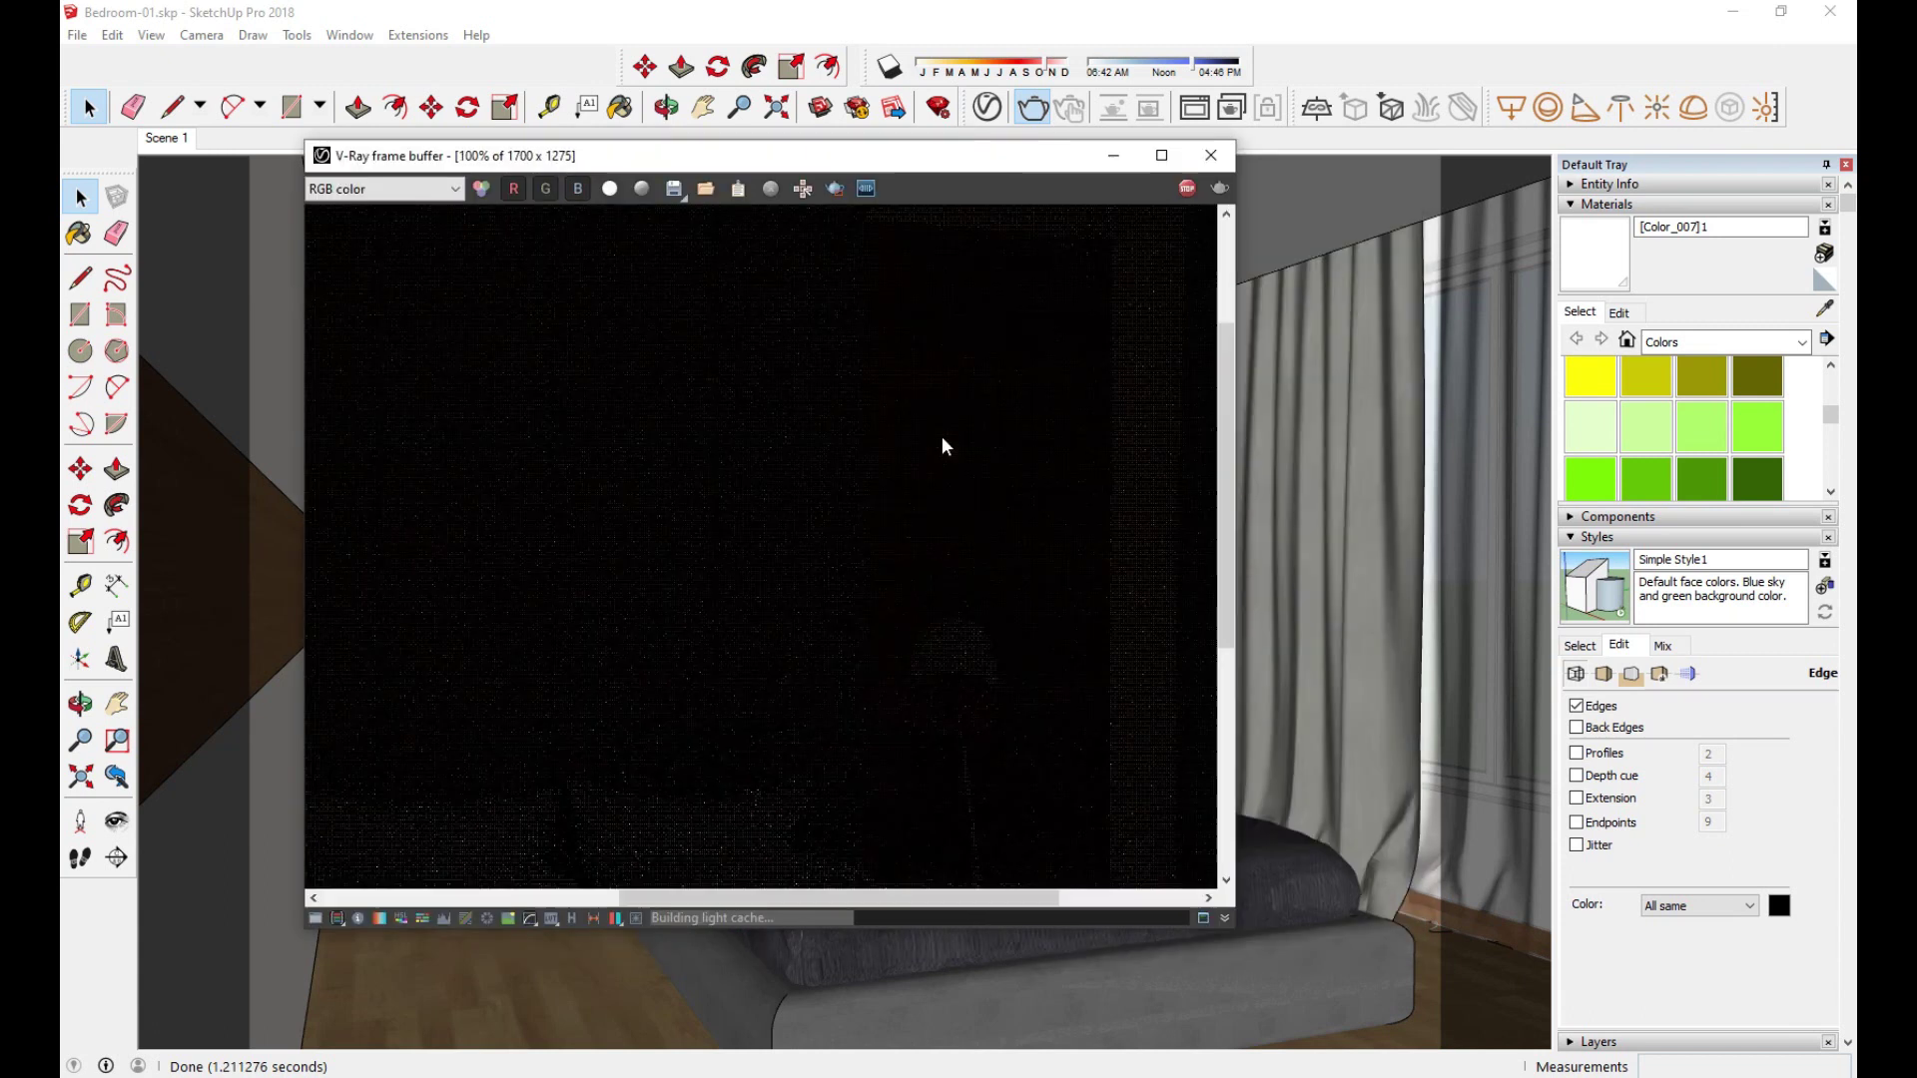
{"action": "scroll", "coordinate": [942, 435], "scroll_direction": "down", "scroll_amount": 2}
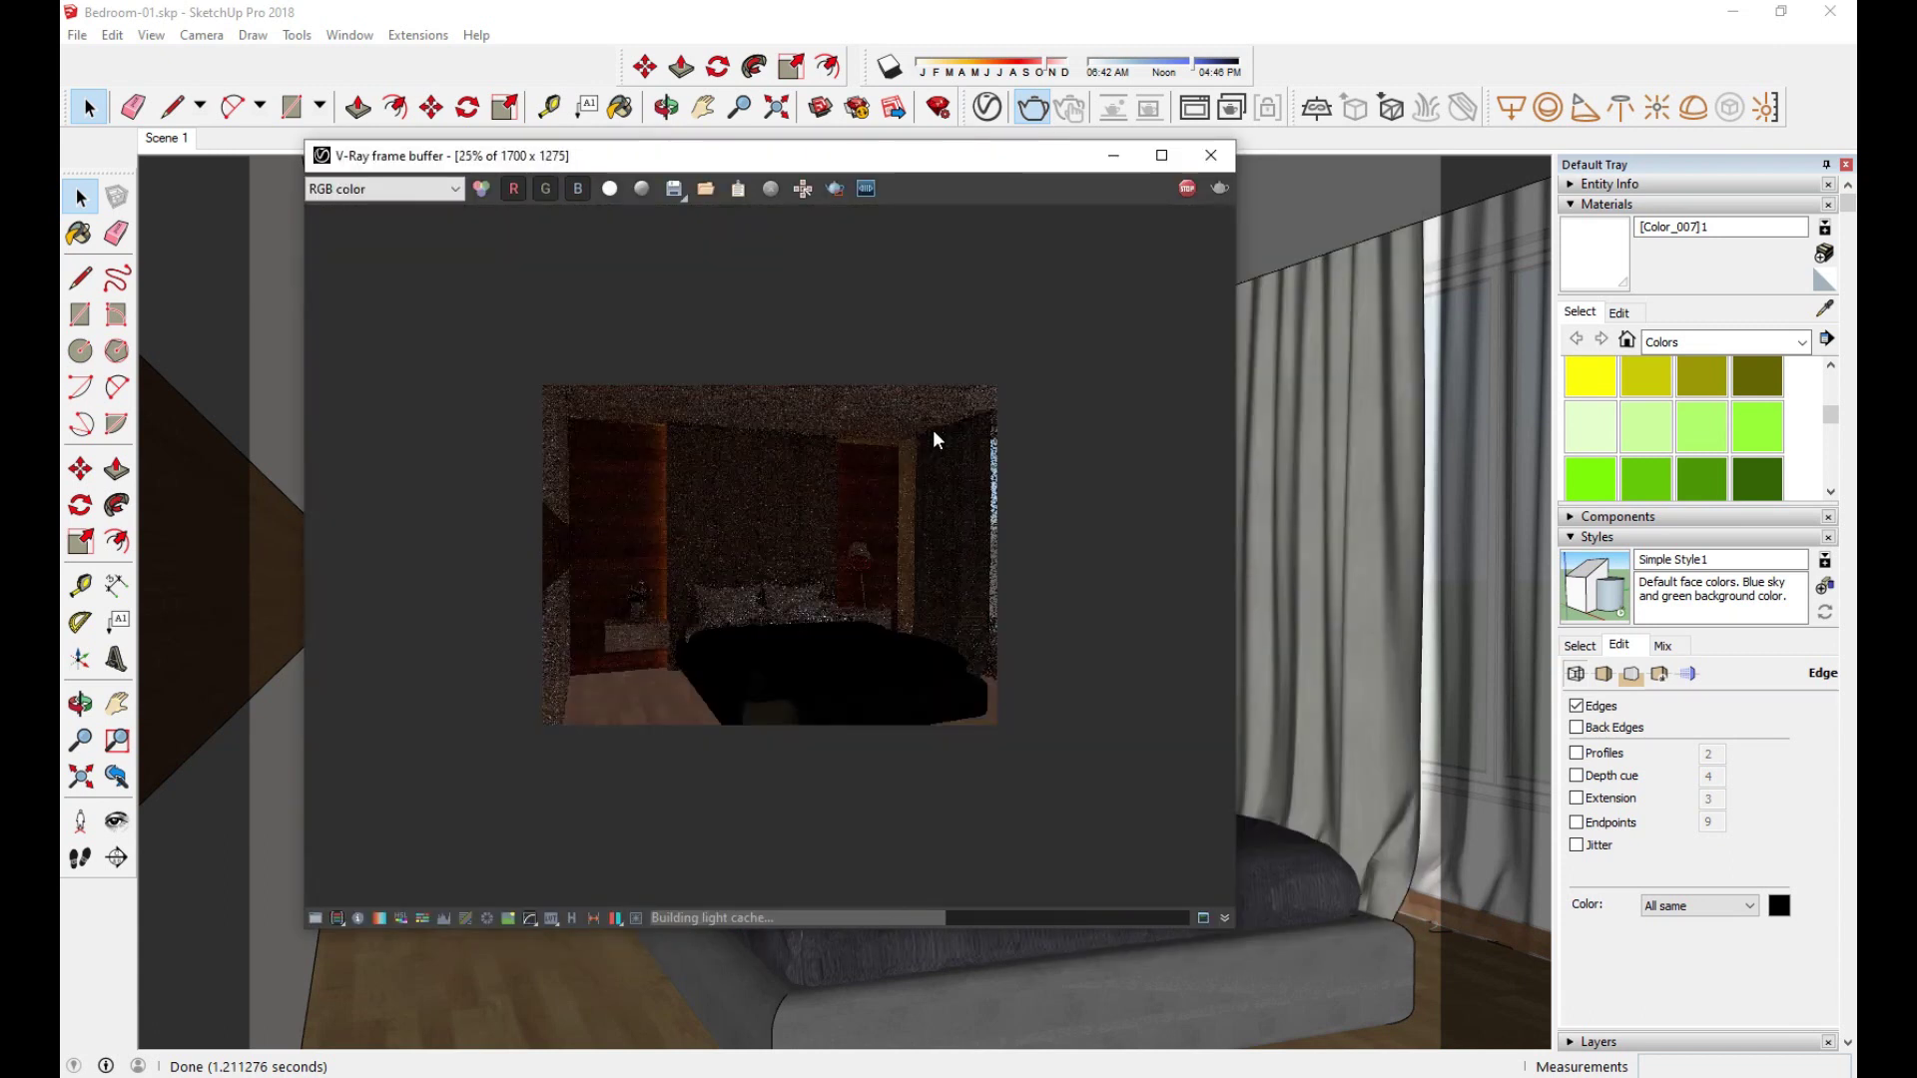
{"action": "left_click", "coordinate": [1211, 156]}
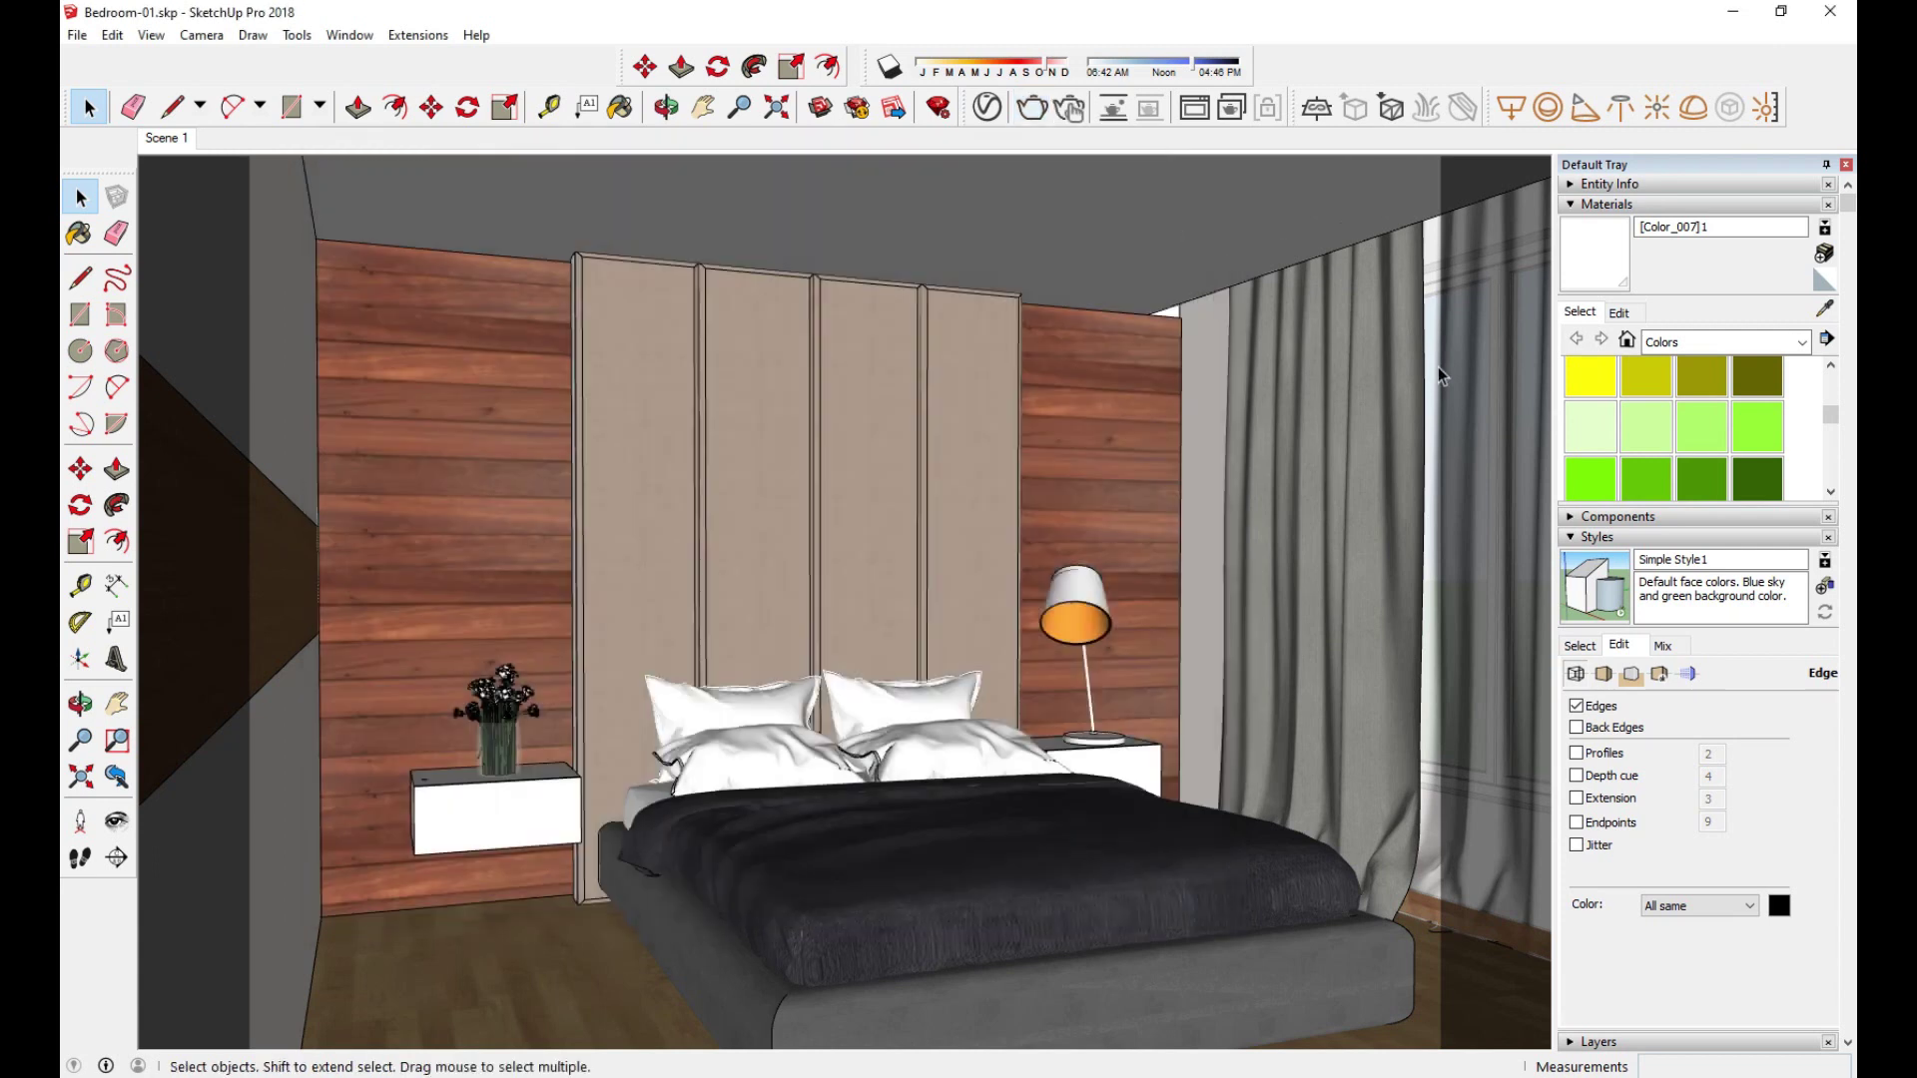
Step: Sample the material of the wood-panelled wall and open its V-Ray settings
{"action": "left_click", "coordinate": [1747, 447]}
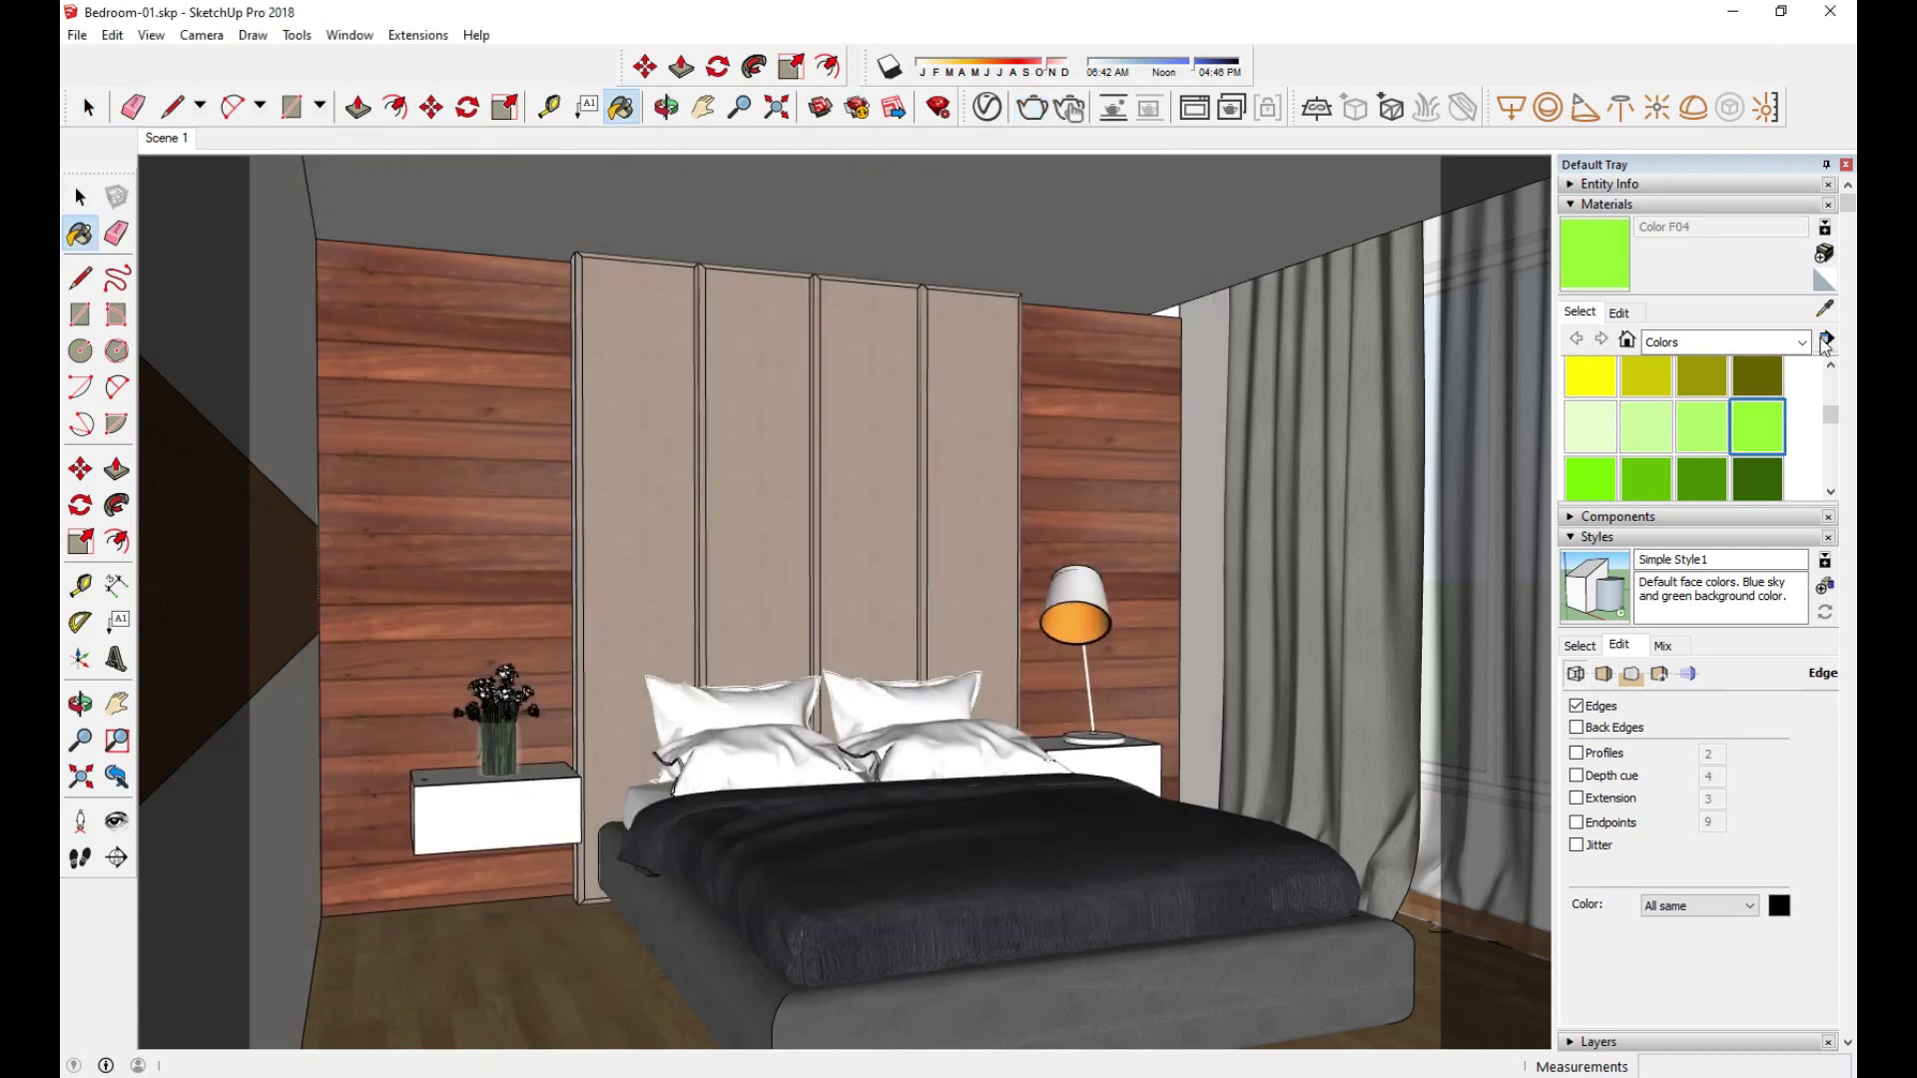
{"action": "left_click", "coordinate": [1136, 368], "text": "alt"}
{"action": "left_click", "coordinate": [988, 107]}
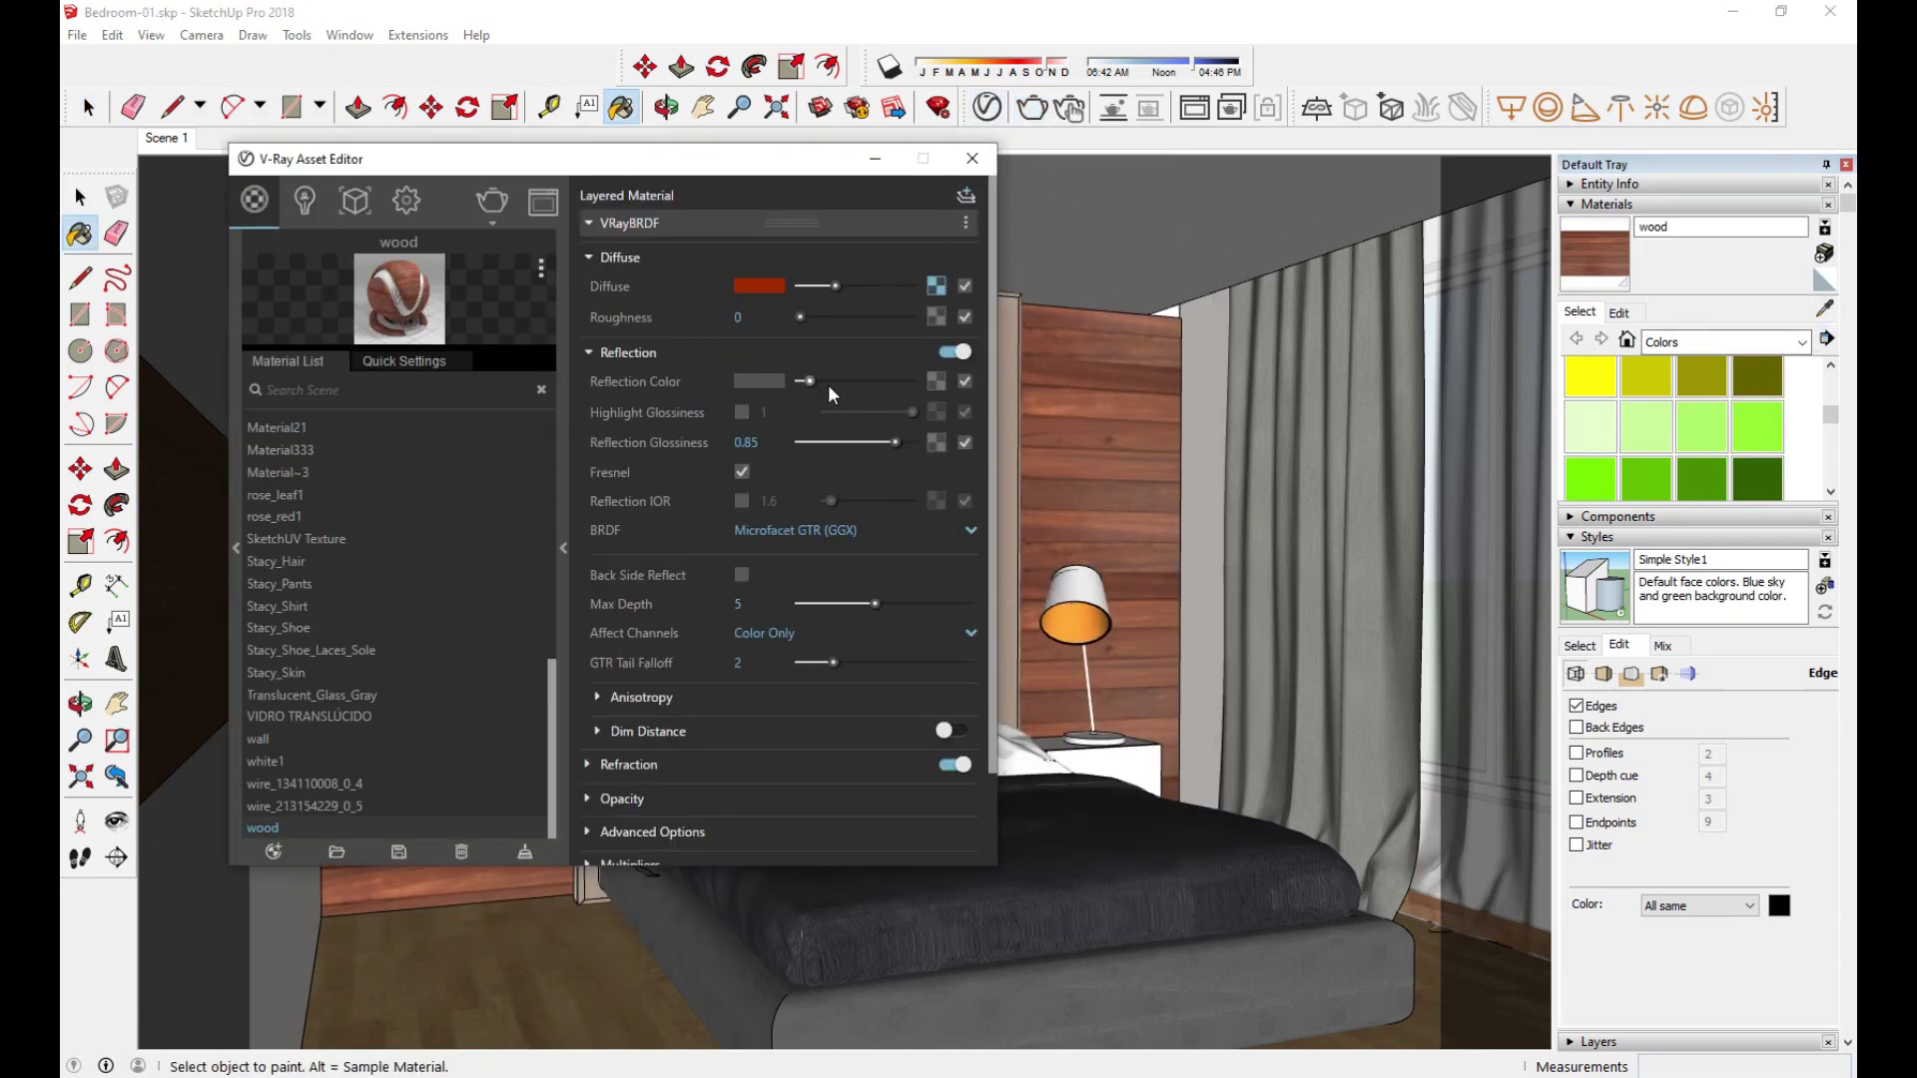
Step: Look through the wood material's Material Options, Raytrace Properties and Opacity settings
{"action": "left_click", "coordinate": [673, 224]}
{"action": "left_click", "coordinate": [677, 254]}
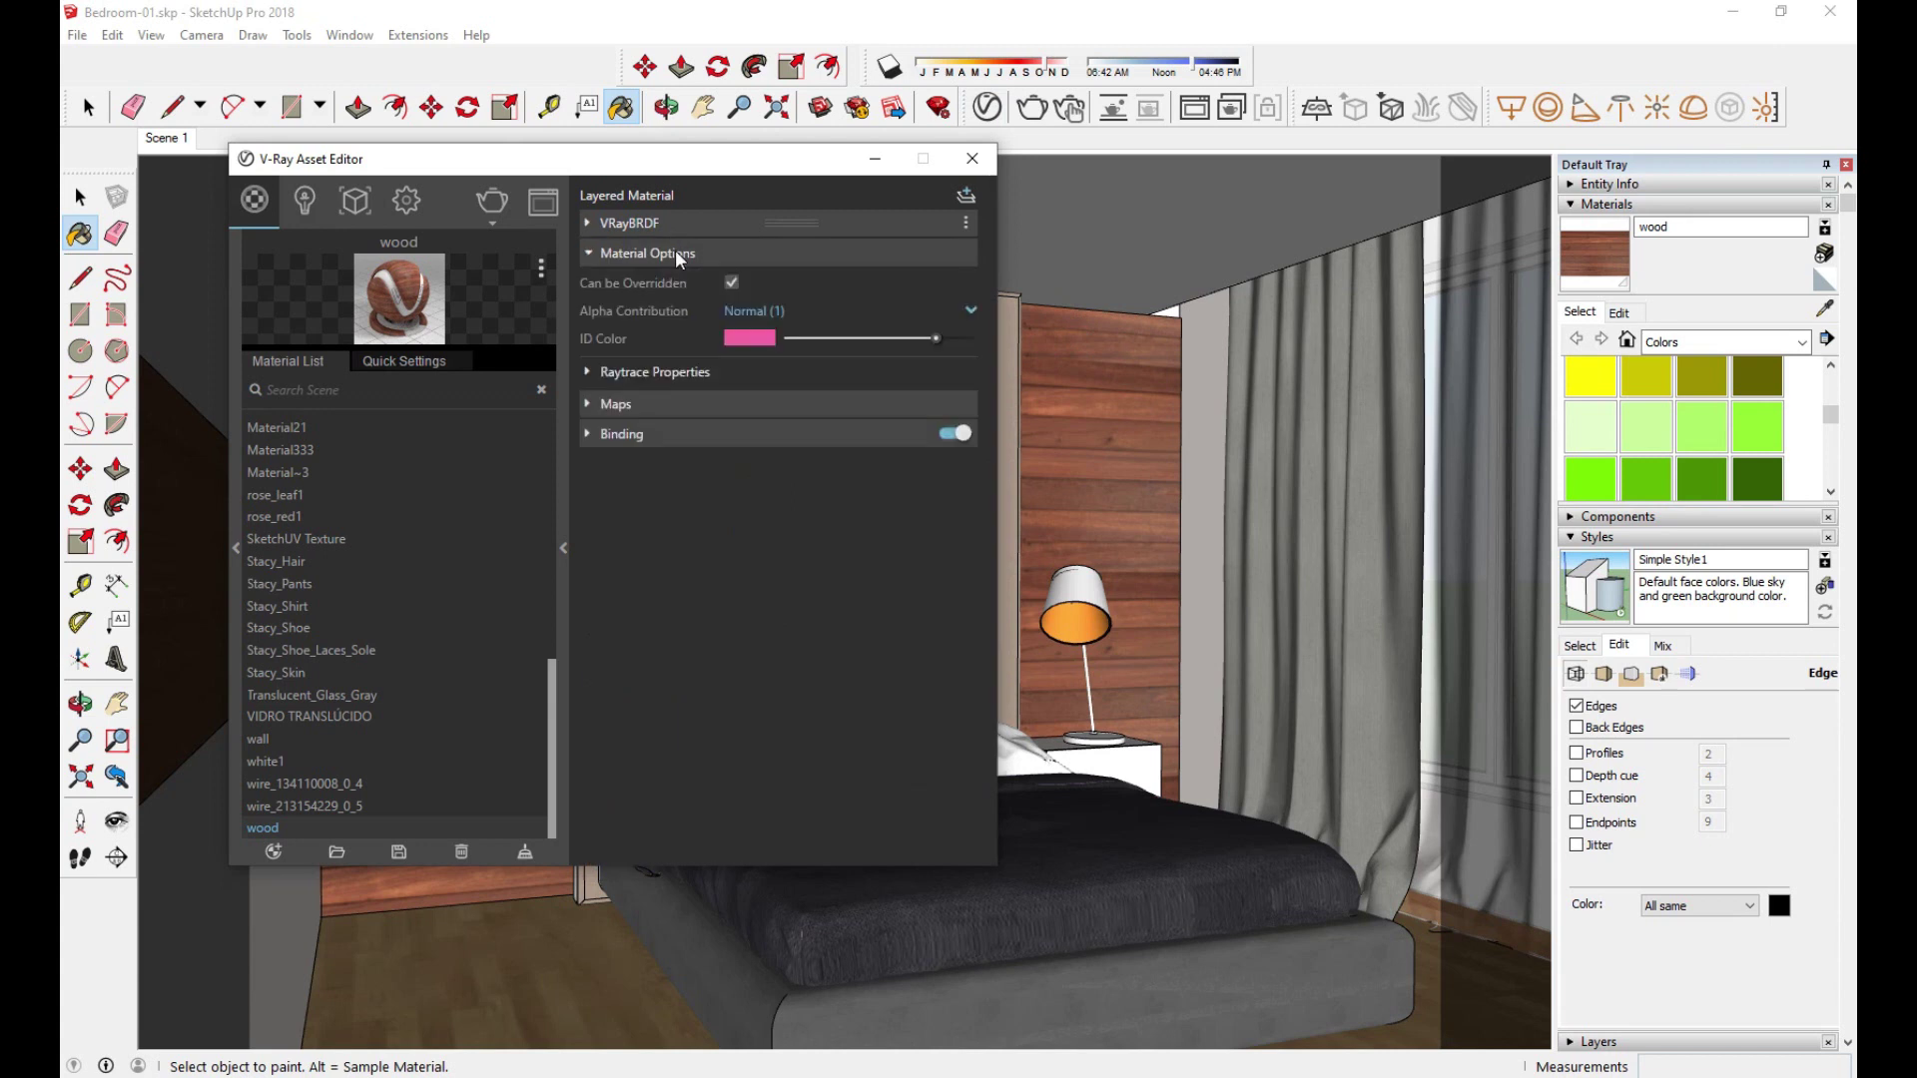
{"action": "left_click", "coordinate": [648, 373]}
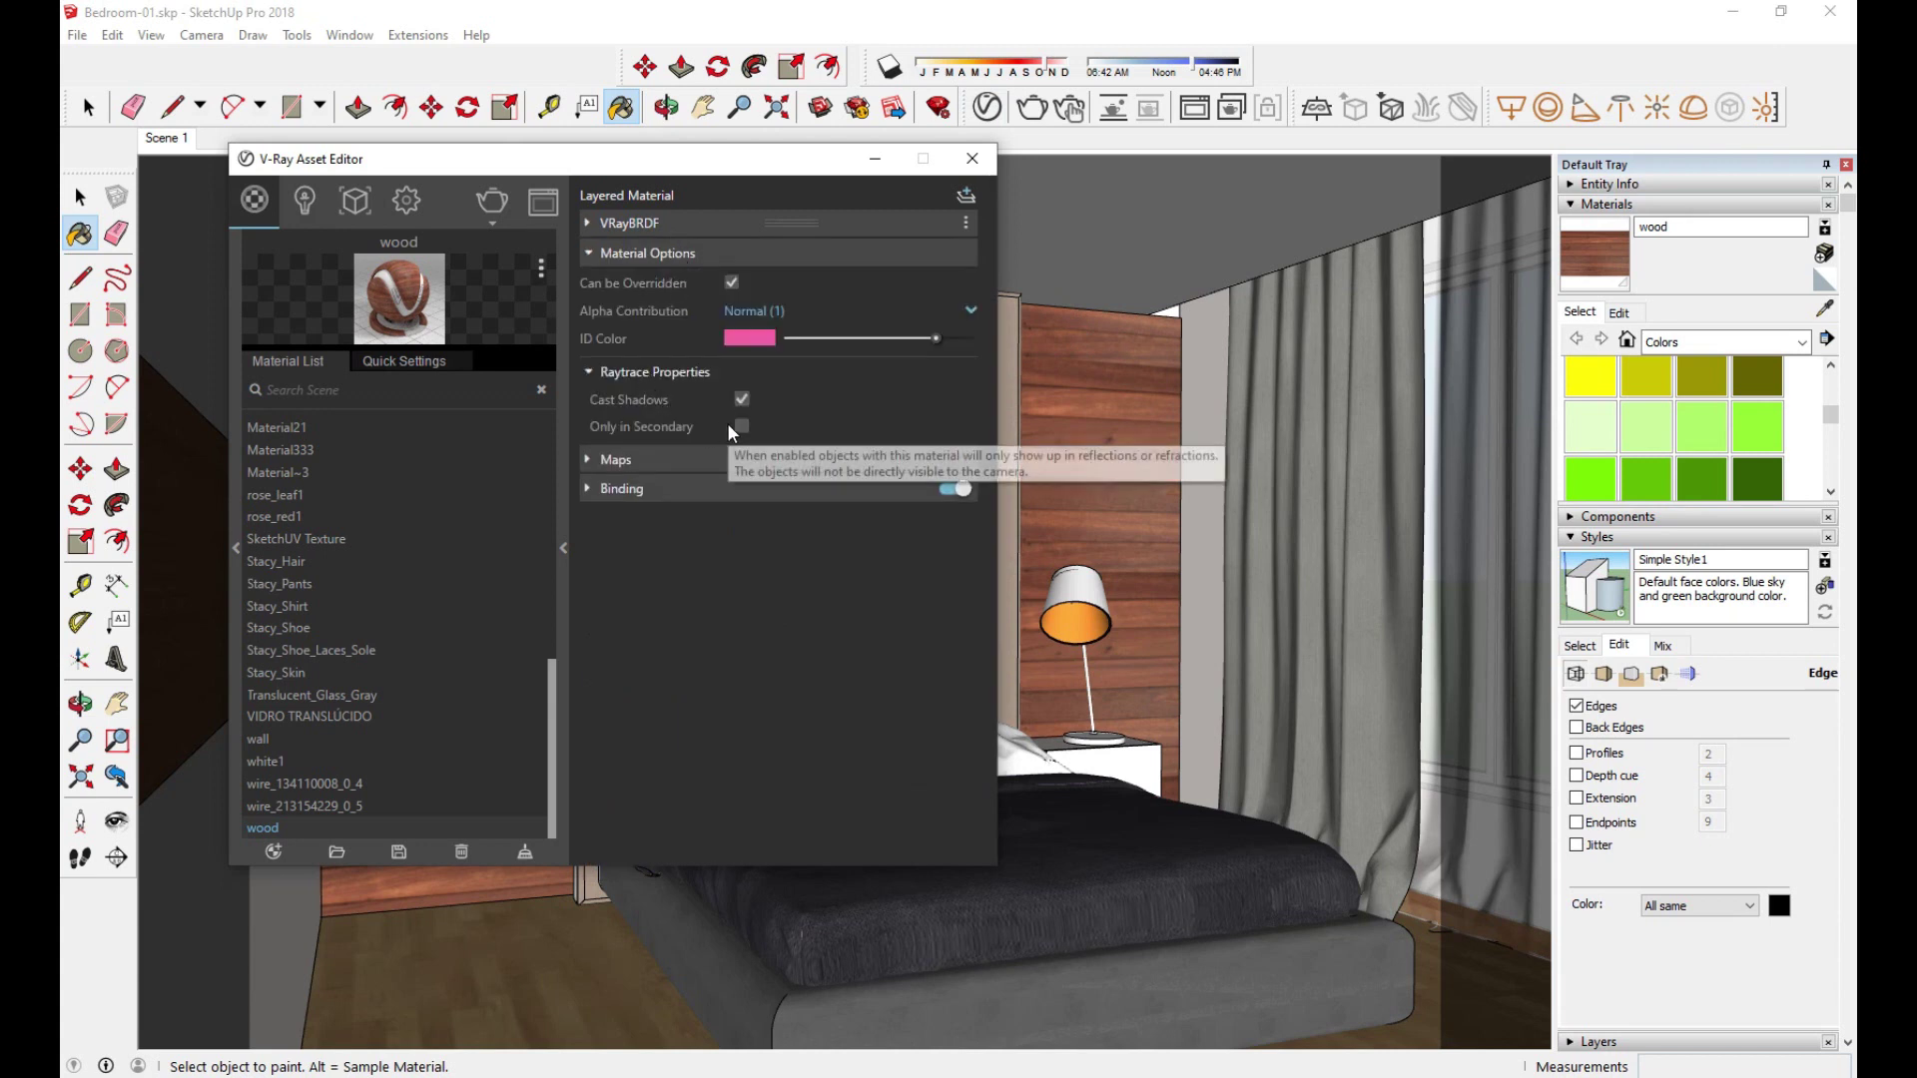
{"action": "left_click", "coordinate": [641, 254]}
{"action": "left_click", "coordinate": [643, 231]}
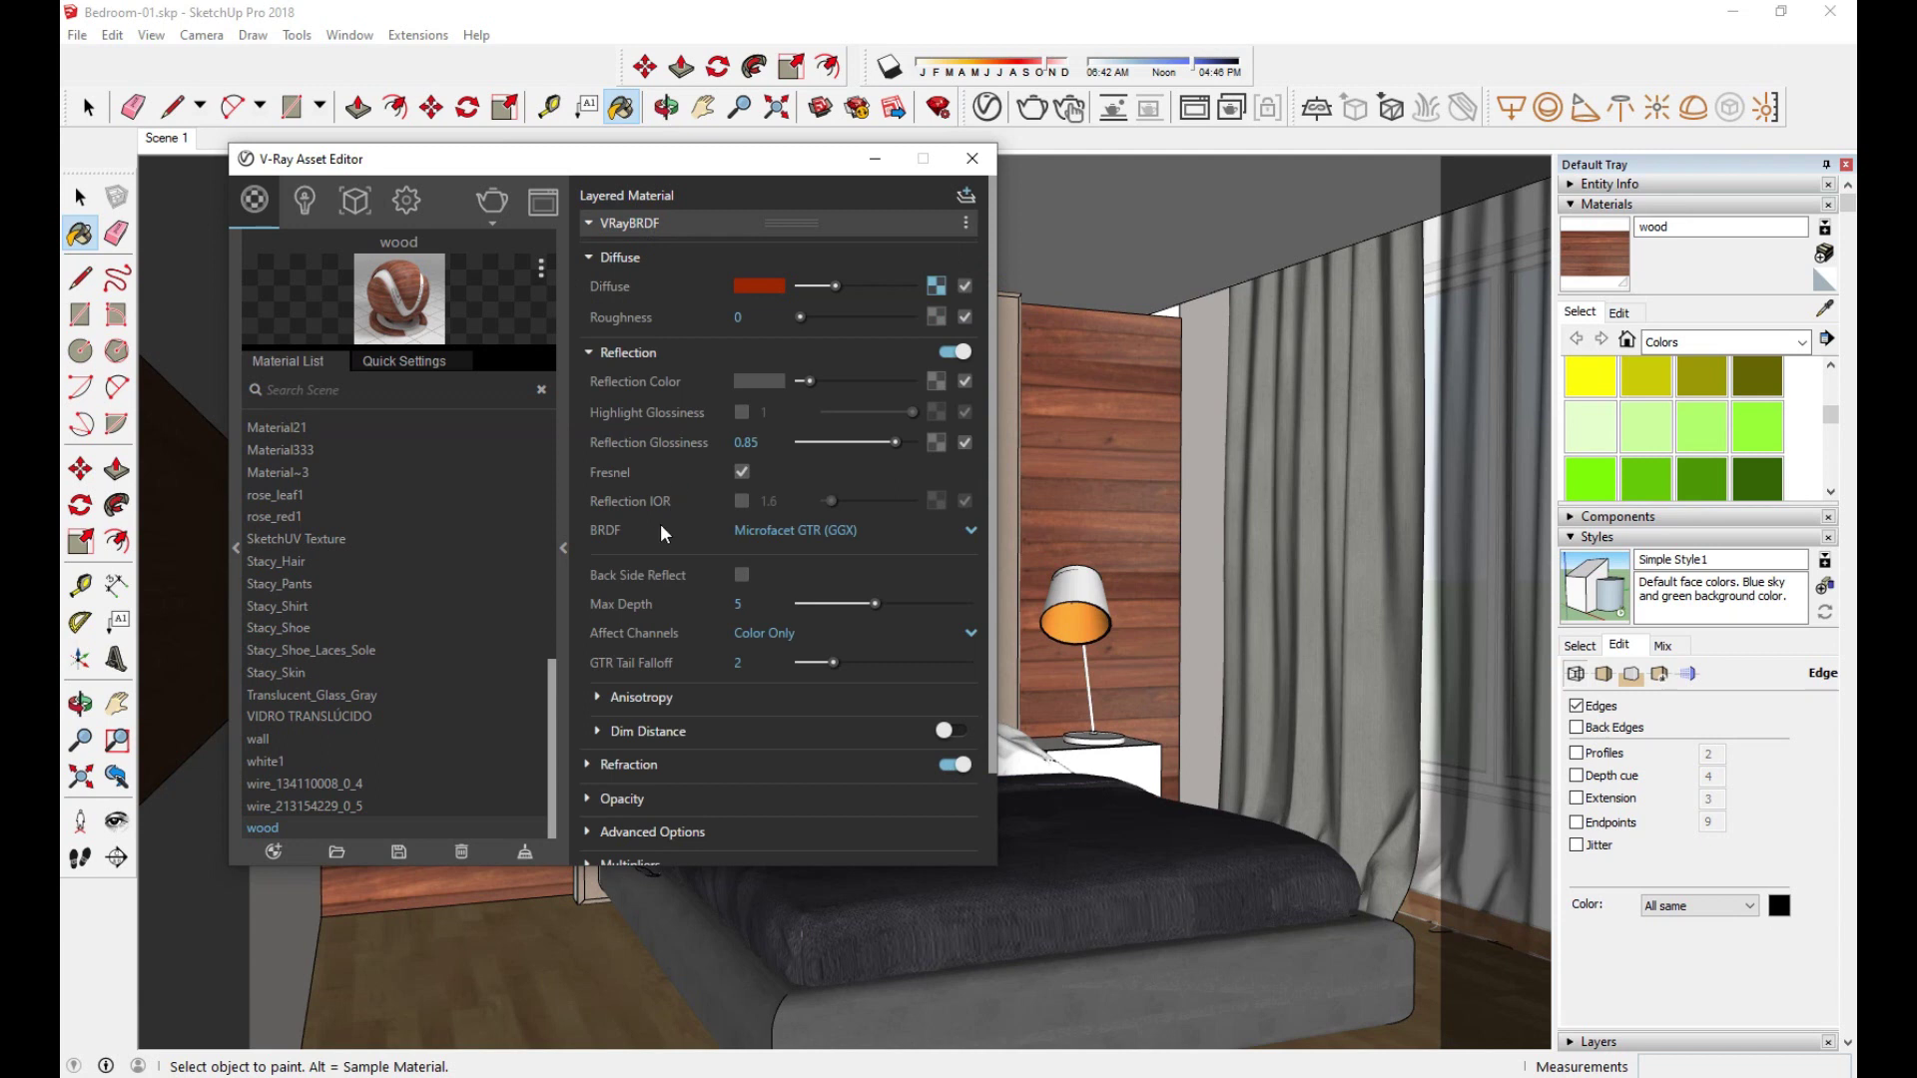
{"action": "scroll", "coordinate": [661, 599], "scroll_direction": "down", "scroll_amount": 2}
{"action": "left_click", "coordinate": [663, 687]}
{"action": "scroll", "coordinate": [665, 687], "scroll_direction": "down", "scroll_amount": 1}
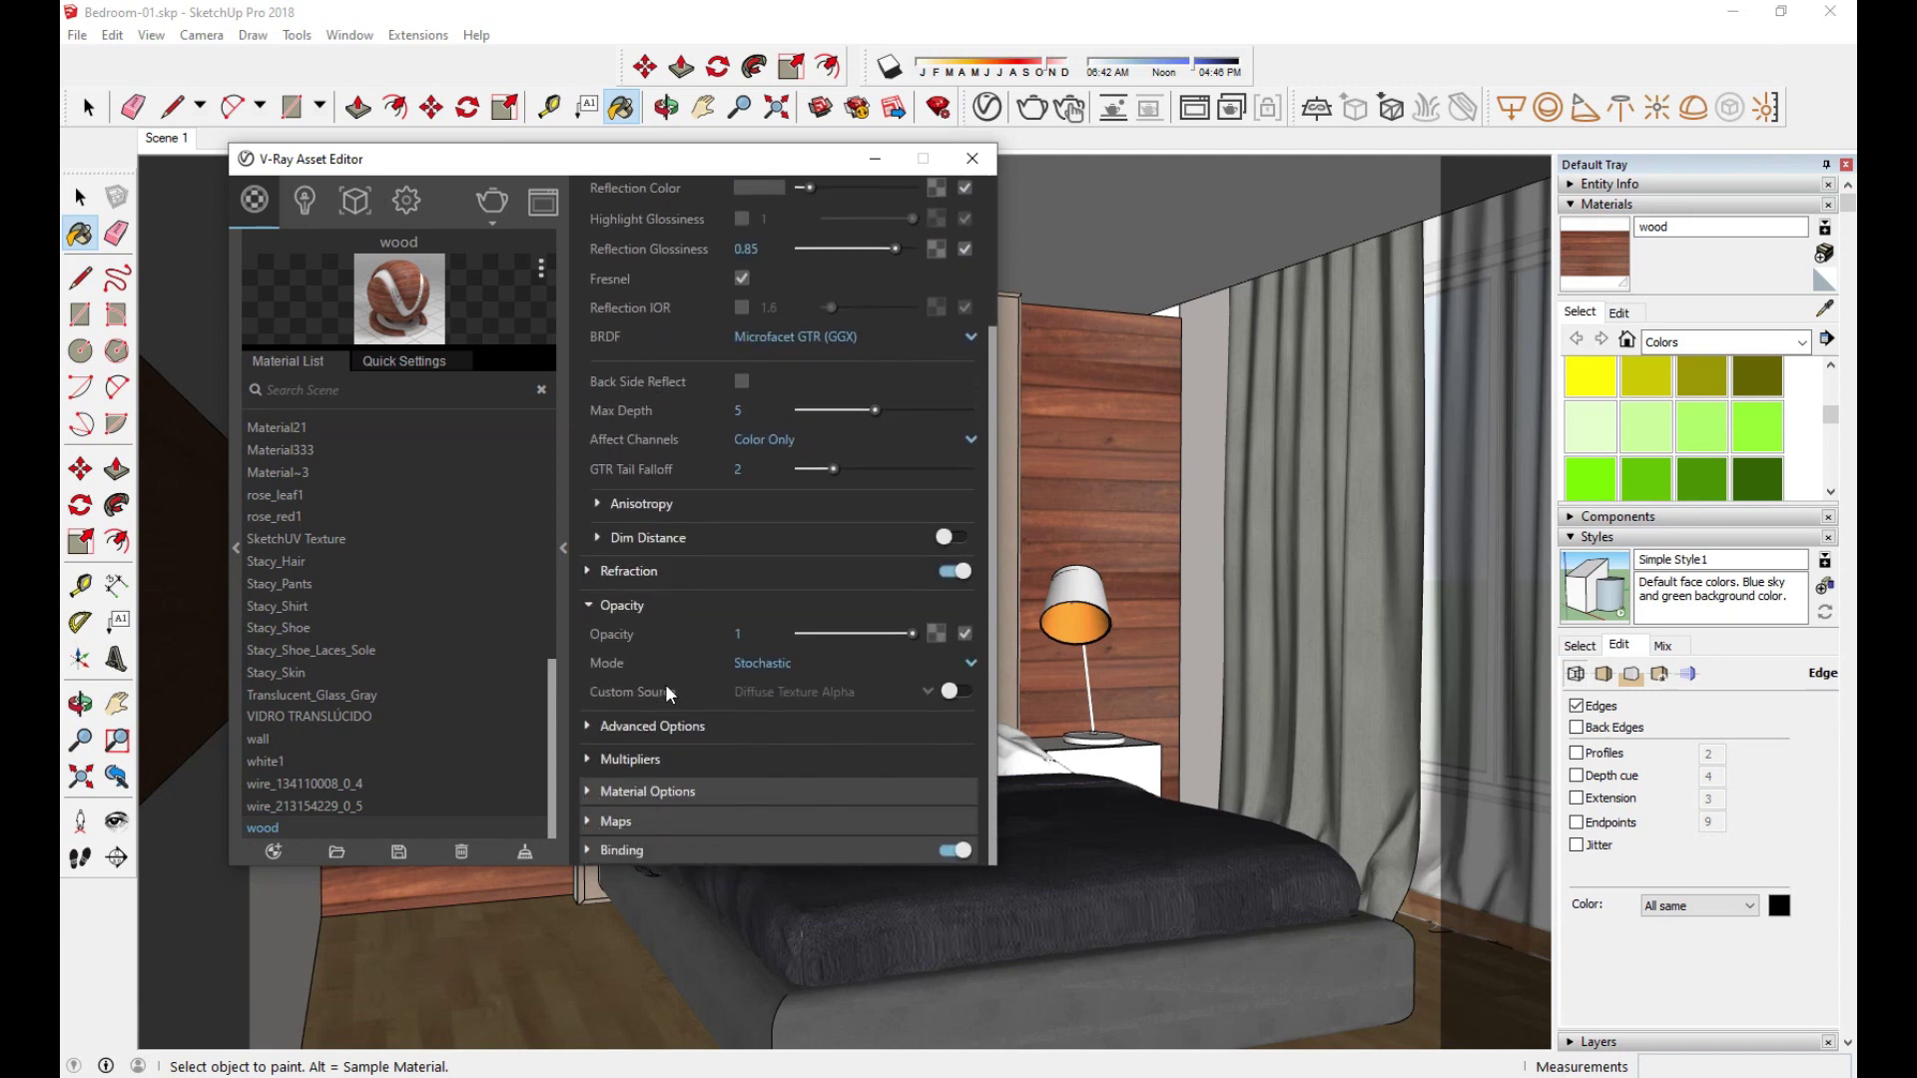
{"action": "left_click", "coordinate": [637, 605]}
{"action": "scroll", "coordinate": [689, 399], "scroll_direction": "up", "scroll_amount": 1}
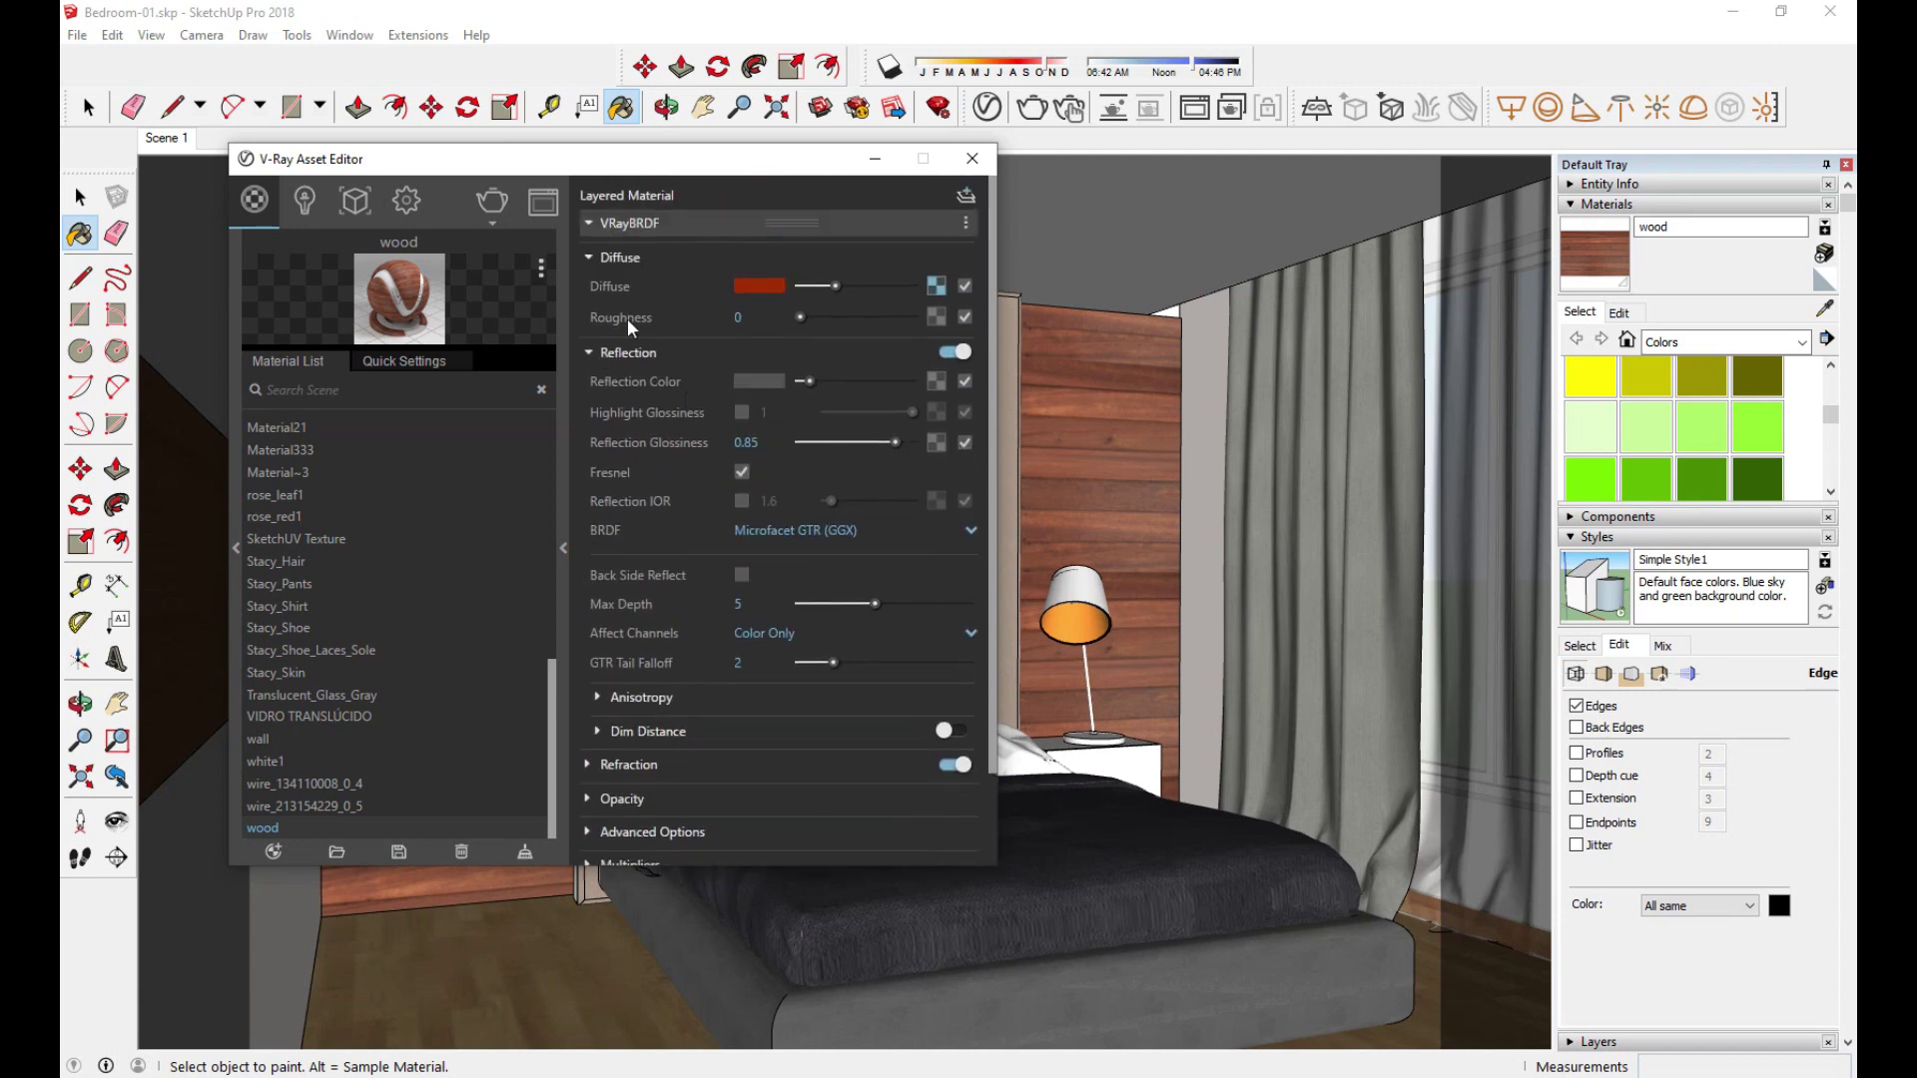
Step: Go through the wood material's BRDF settings and turn off Linear Workflow in its advanced options
{"action": "left_click", "coordinate": [625, 261]}
{"action": "left_click", "coordinate": [625, 260]}
{"action": "left_click", "coordinate": [625, 260]}
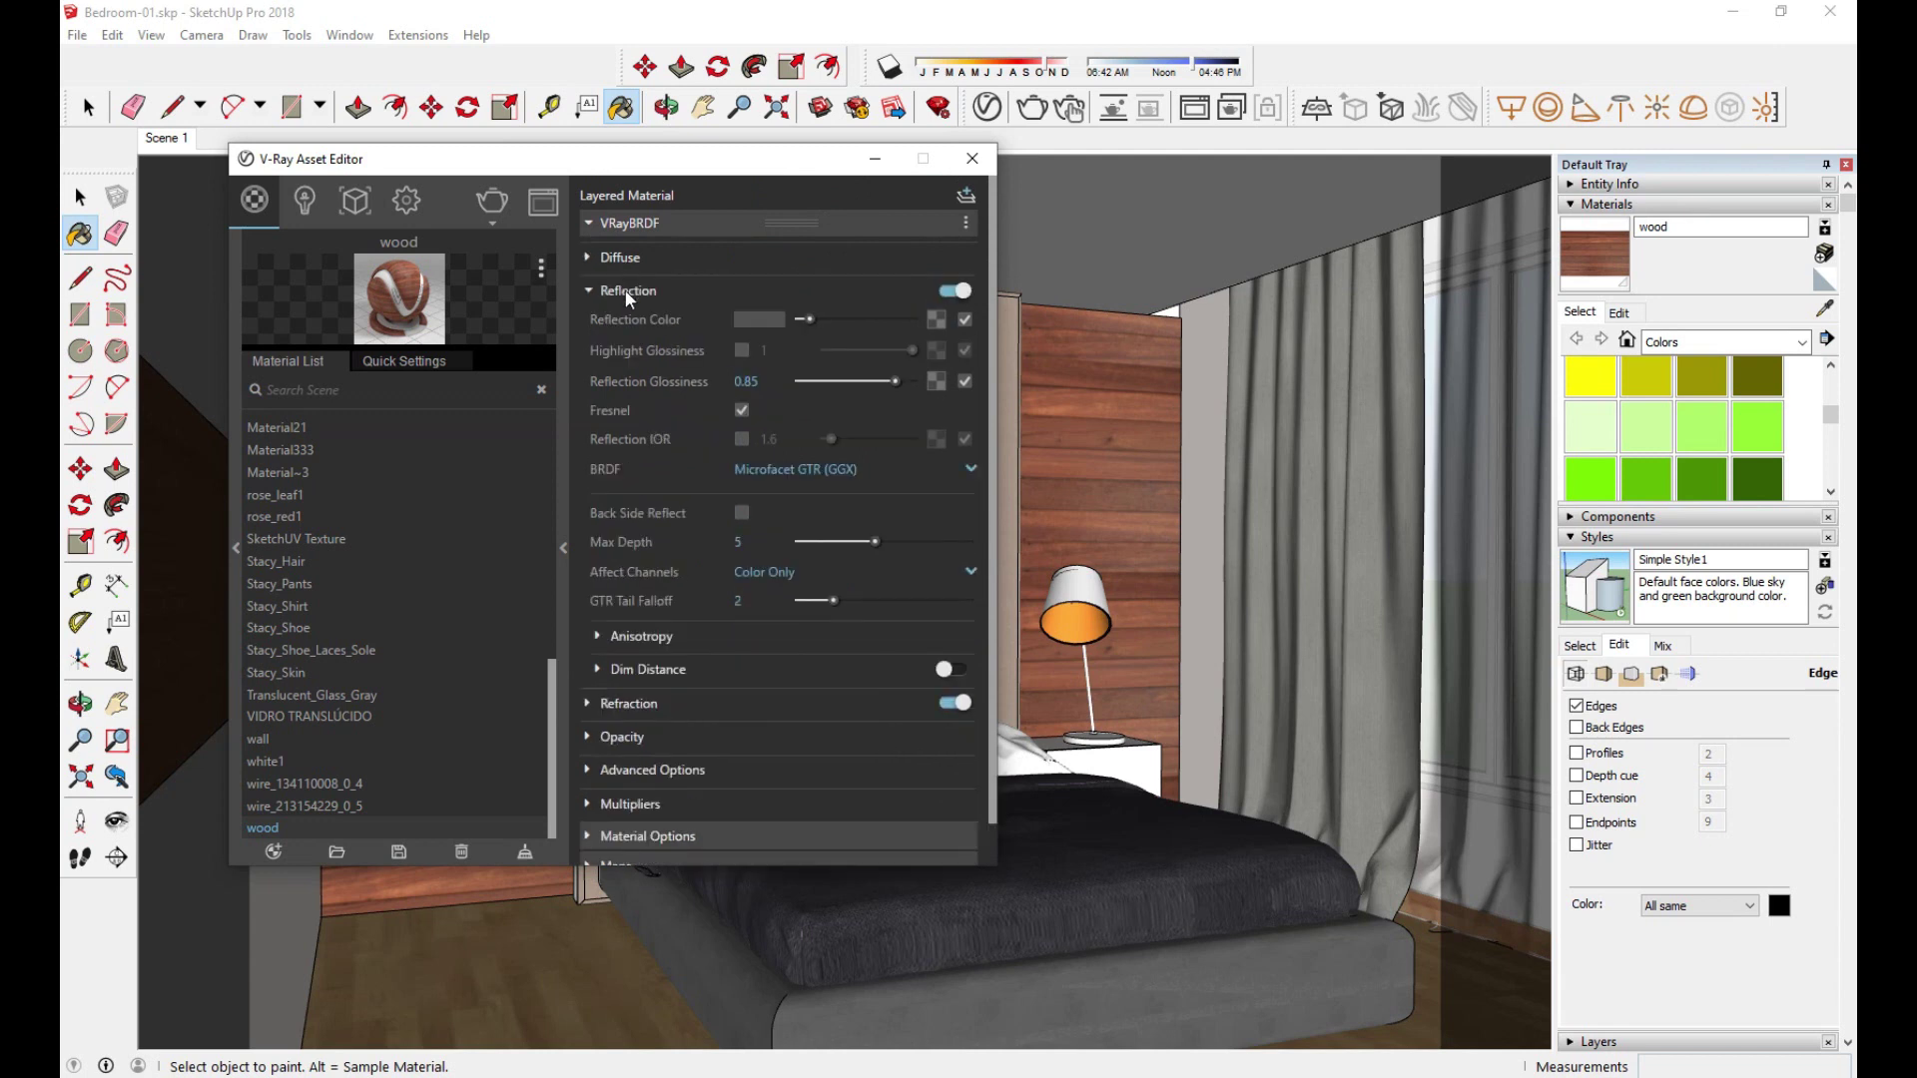
{"action": "left_click", "coordinate": [625, 289]}
{"action": "left_click", "coordinate": [638, 323]}
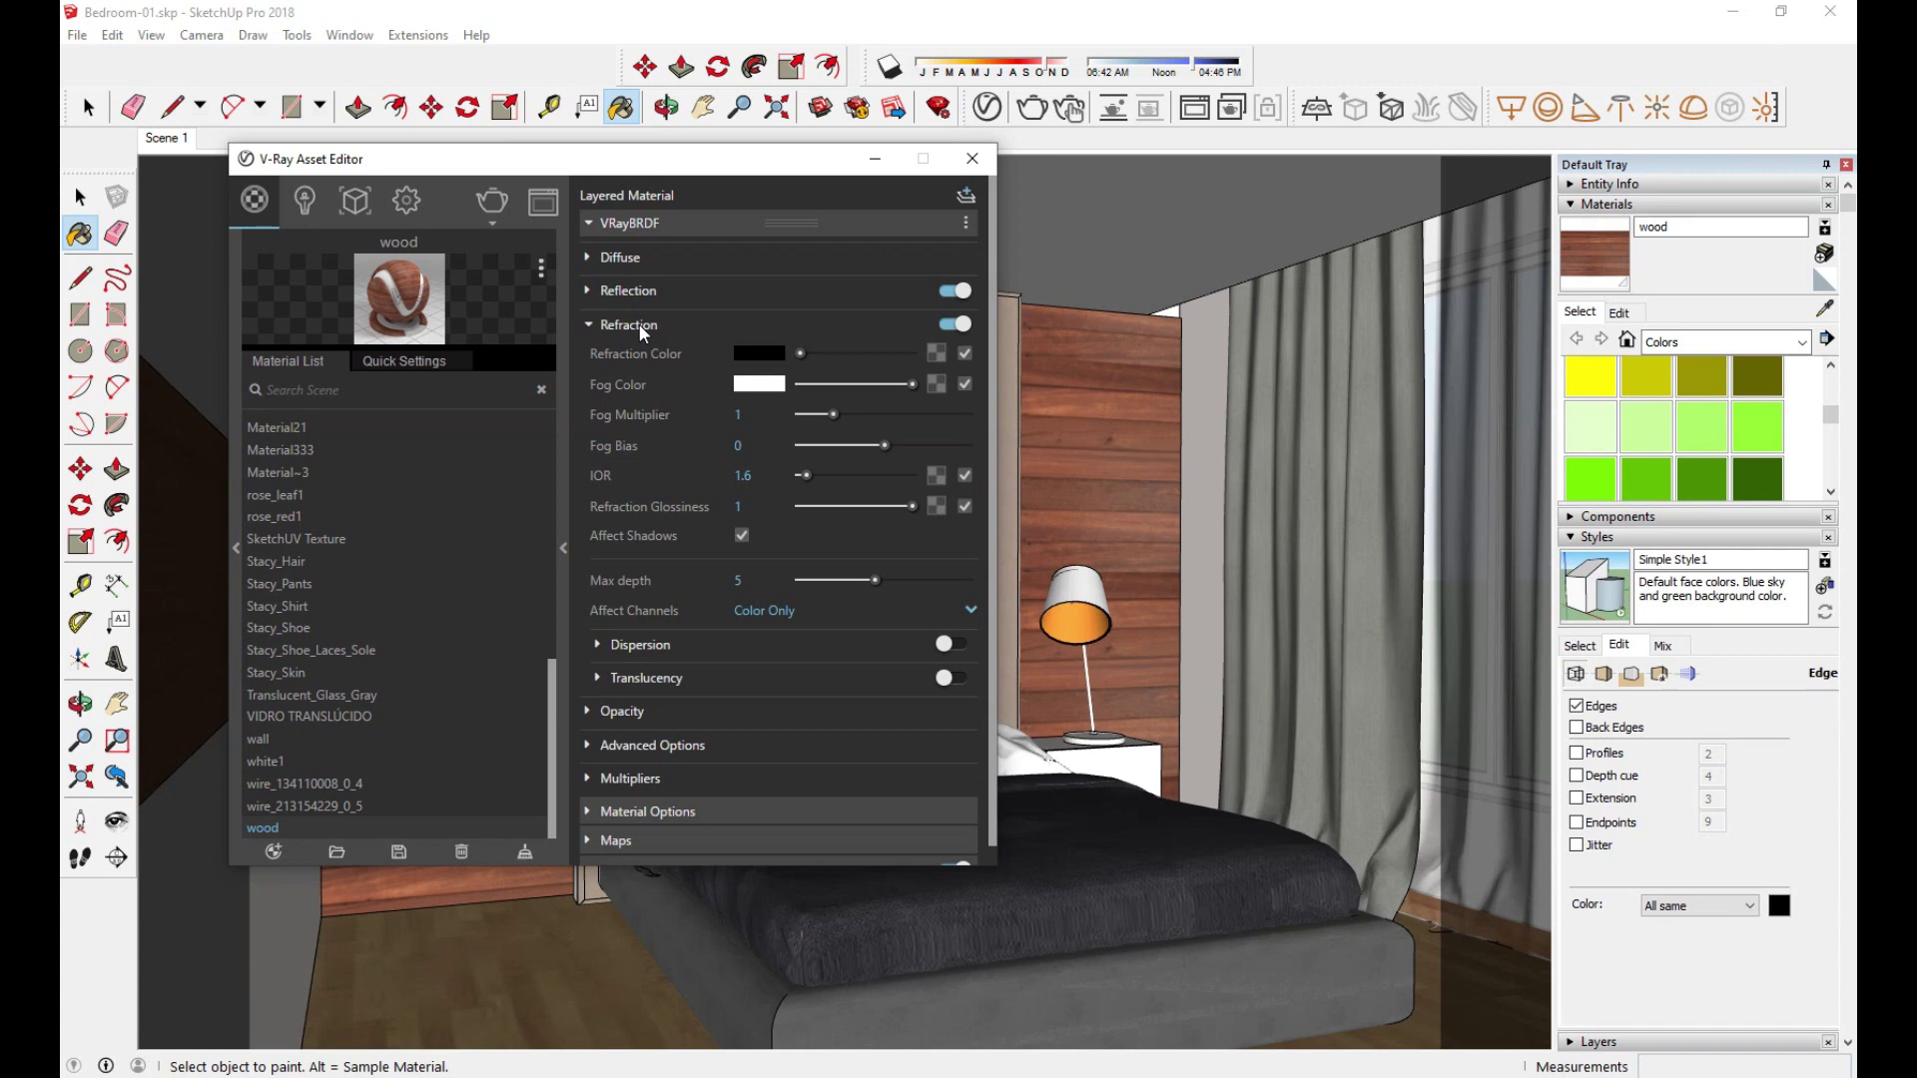
{"action": "left_click", "coordinate": [638, 323]}
{"action": "left_click", "coordinate": [651, 358]}
{"action": "left_click", "coordinate": [651, 357]}
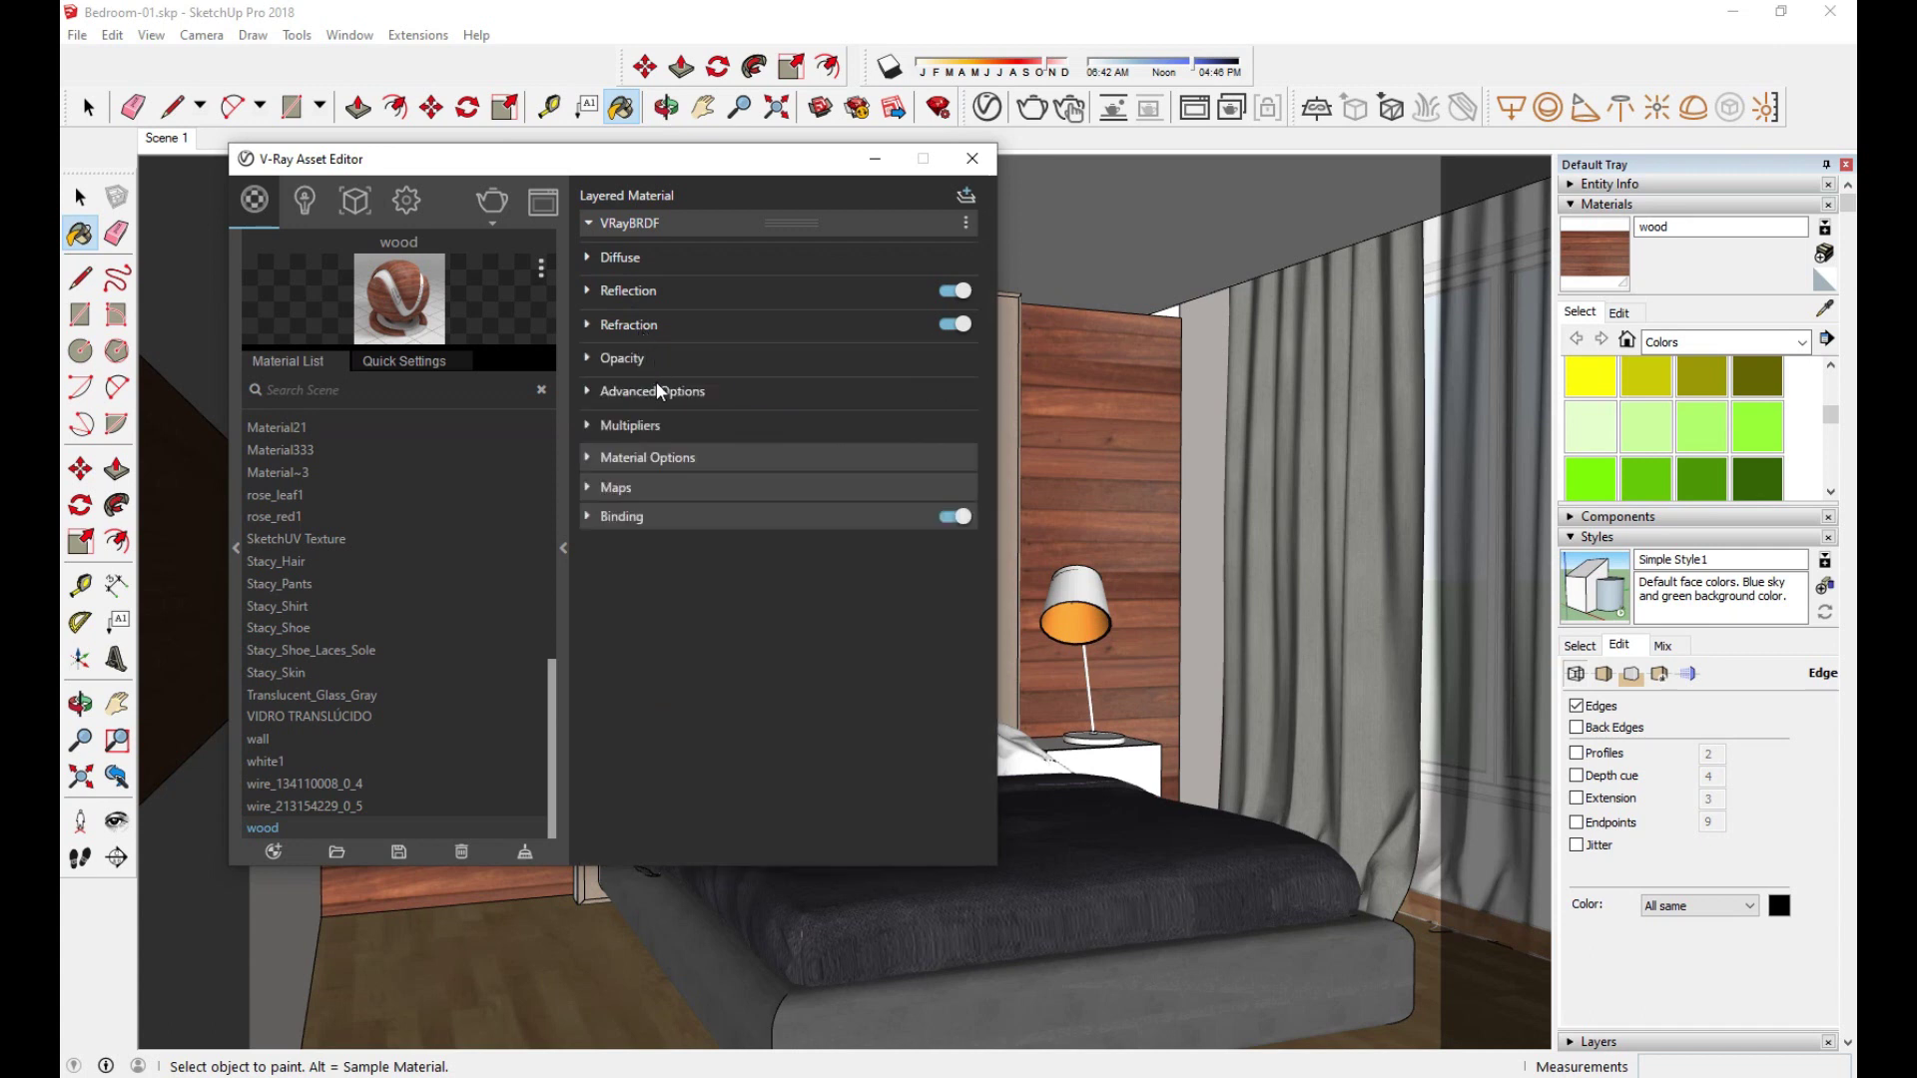
{"action": "left_click", "coordinate": [659, 392]}
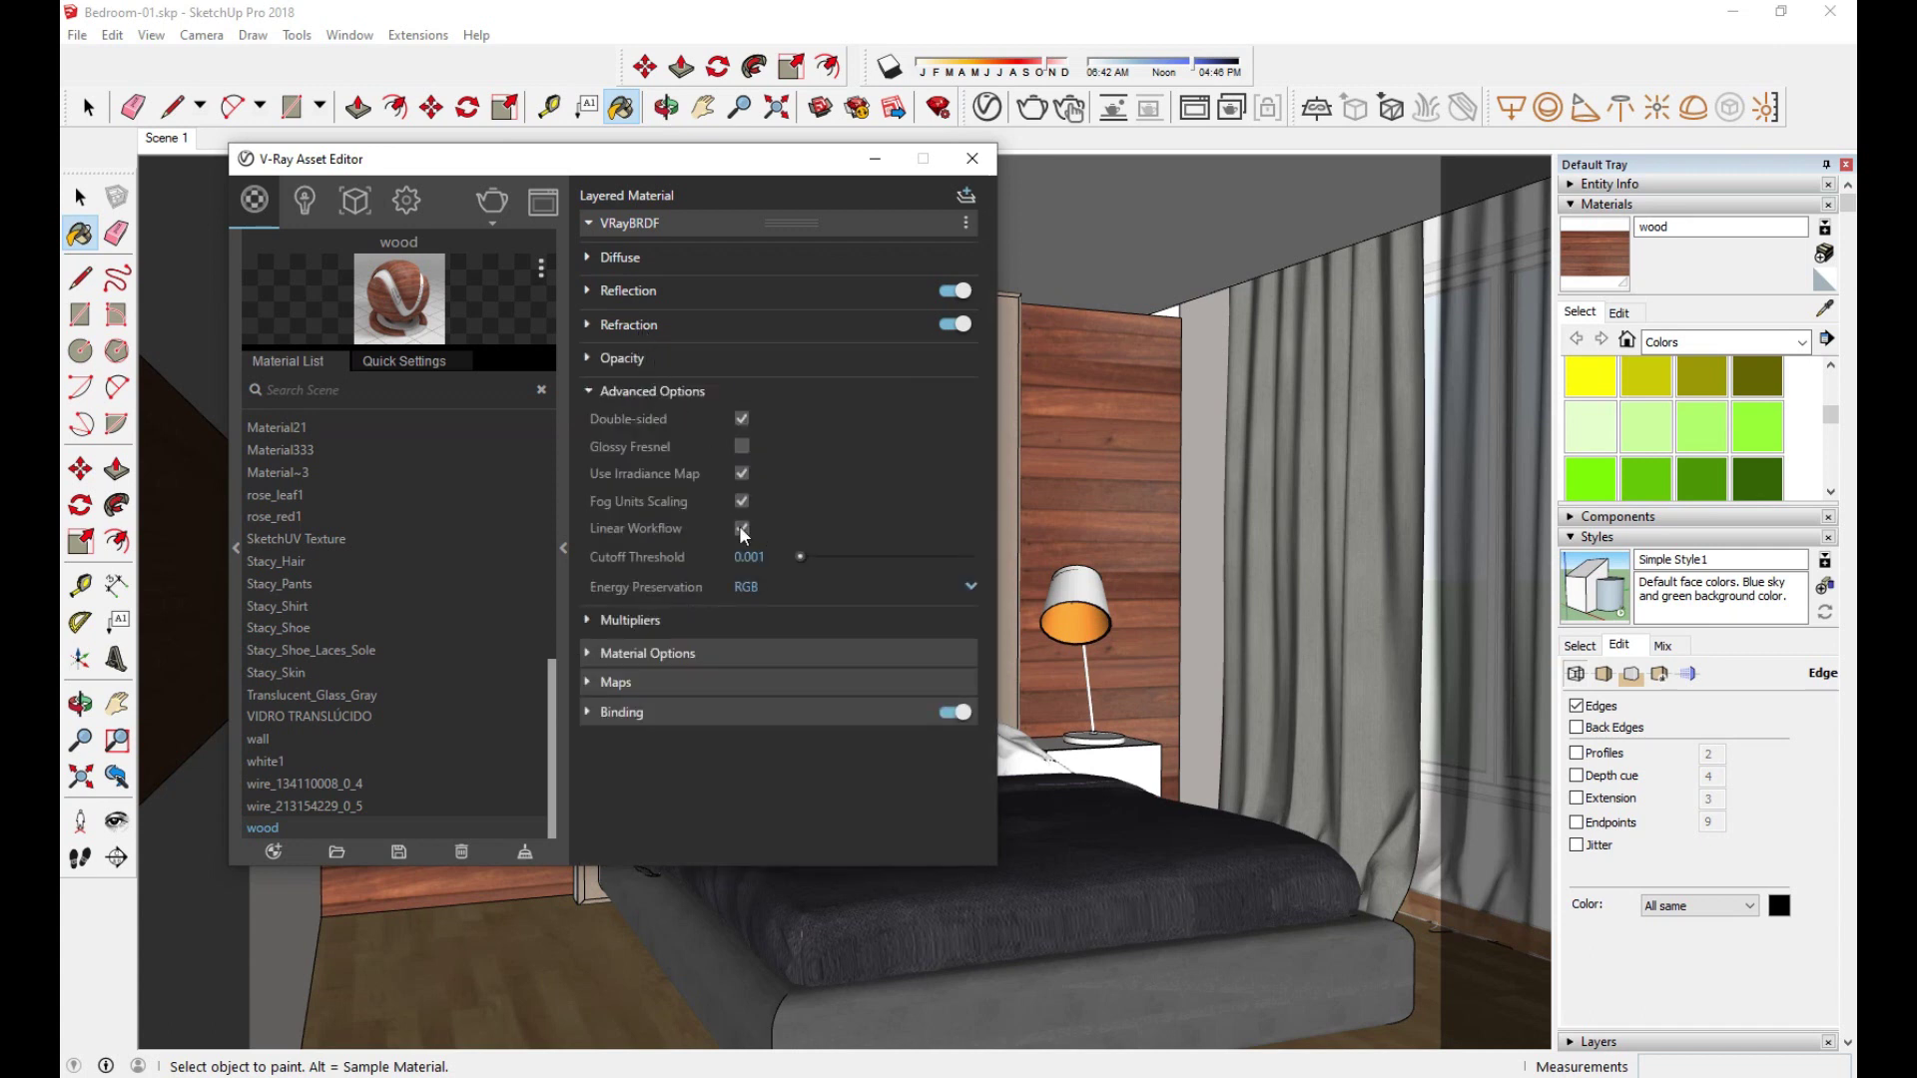
Step: Sample the dark blanket's fabric material and turn off Linear Workflow in its advanced options
{"action": "left_click", "coordinate": [1739, 474]}
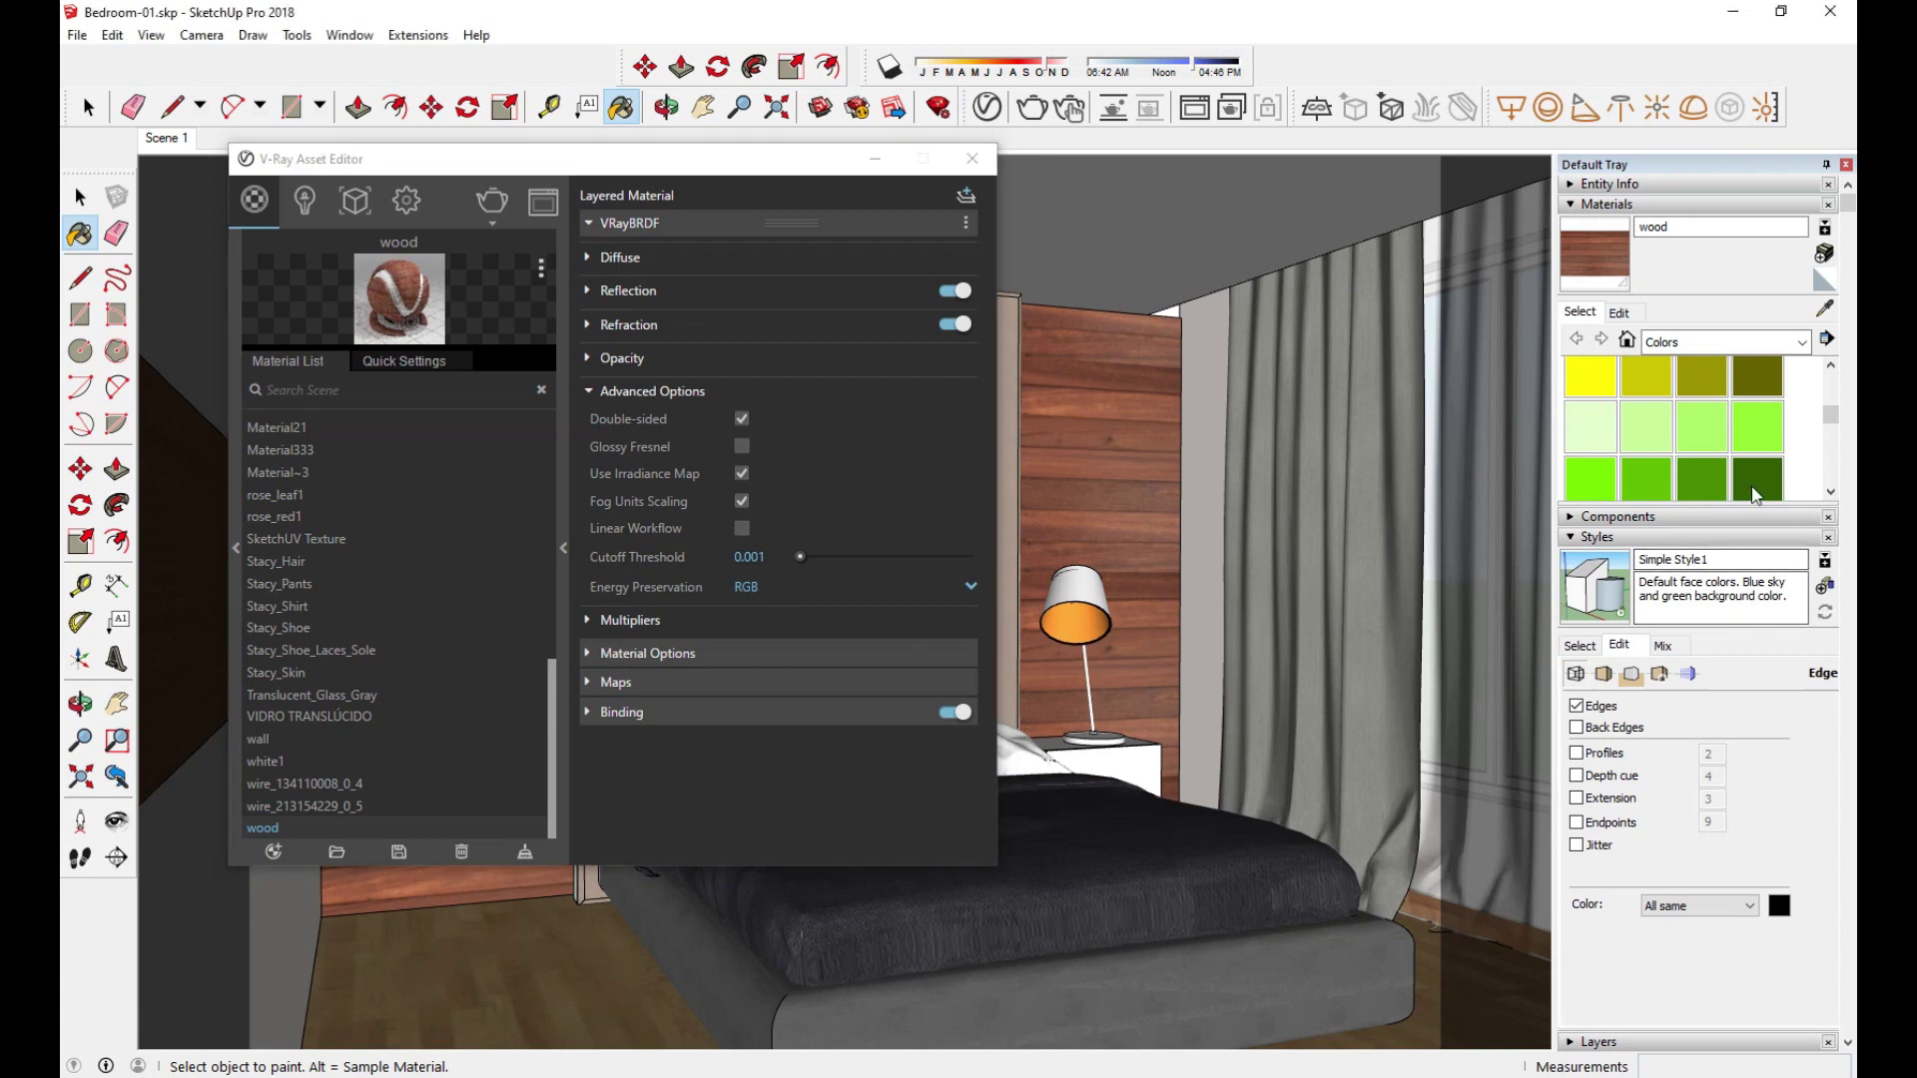
{"action": "left_click", "coordinate": [1242, 879], "text": "alt"}
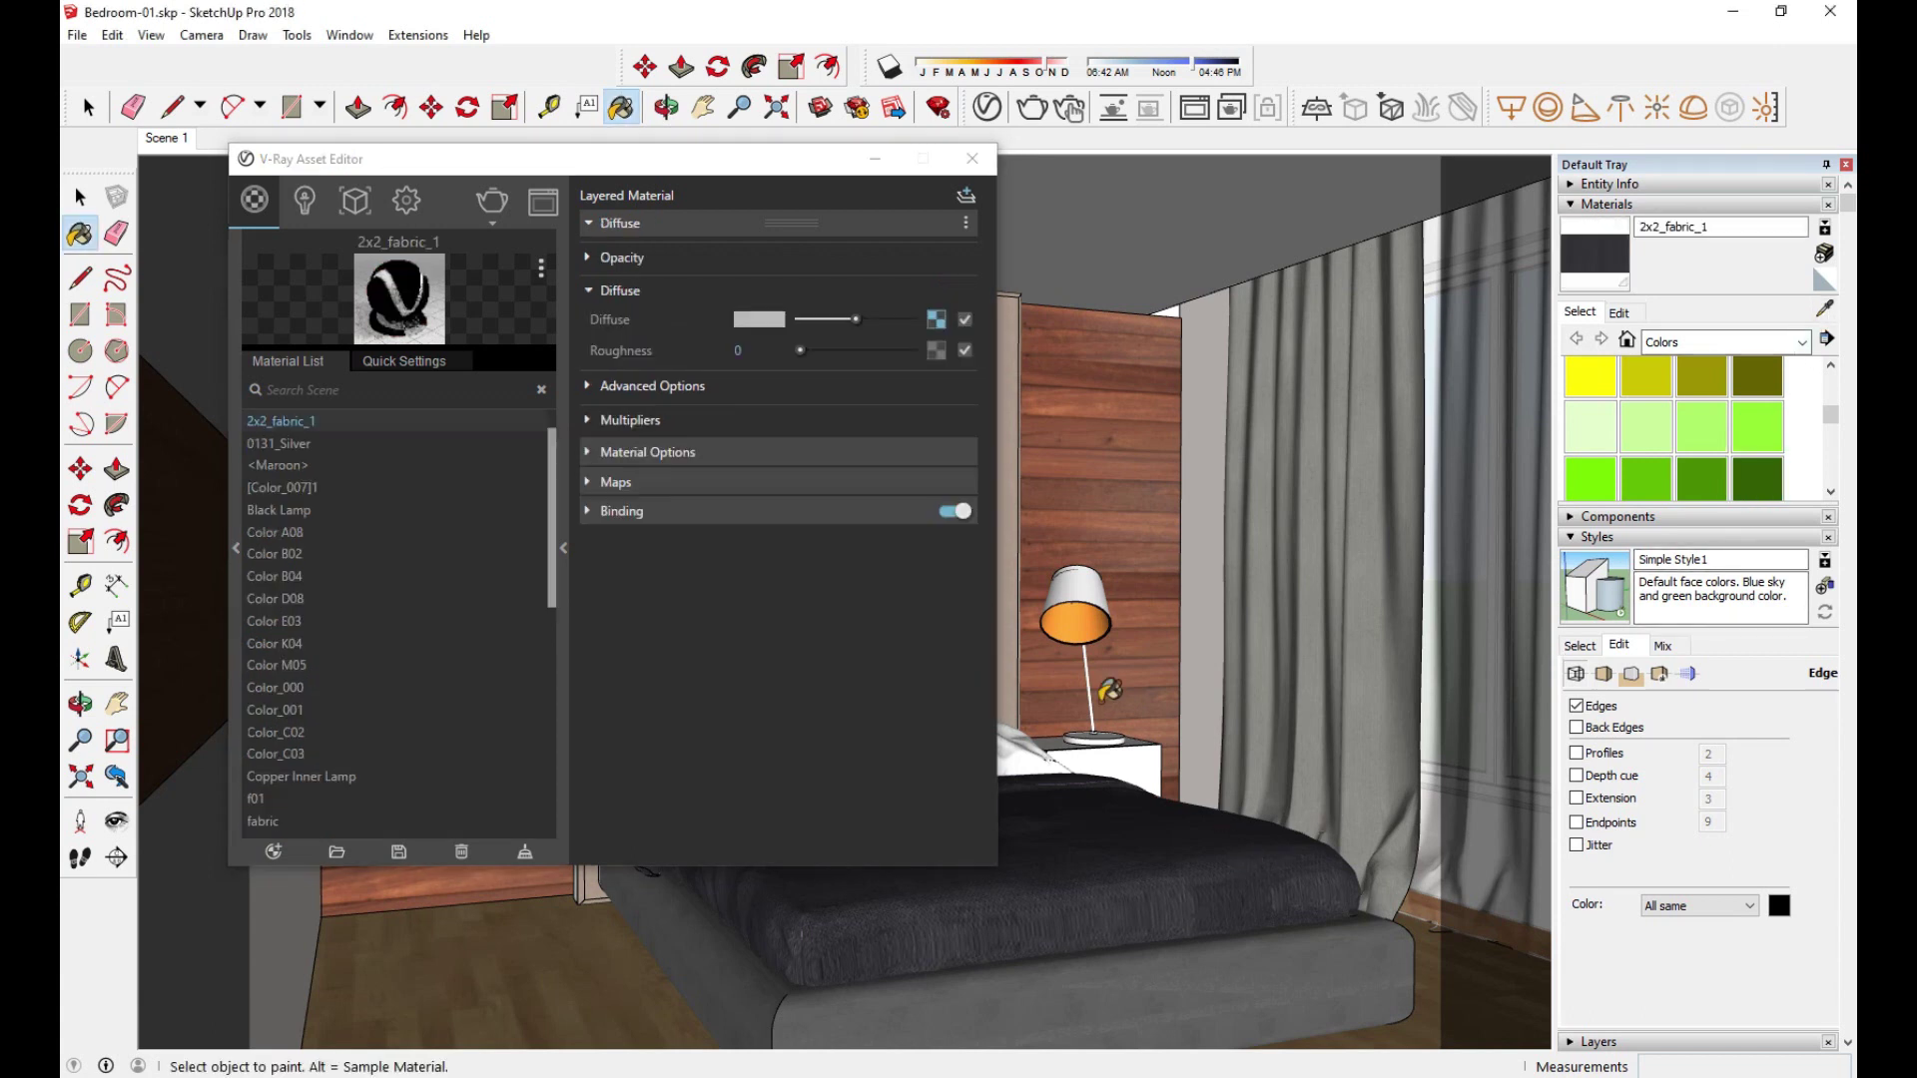
{"action": "left_click", "coordinate": [641, 289]}
{"action": "left_click", "coordinate": [631, 287]}
{"action": "left_click", "coordinate": [651, 387]}
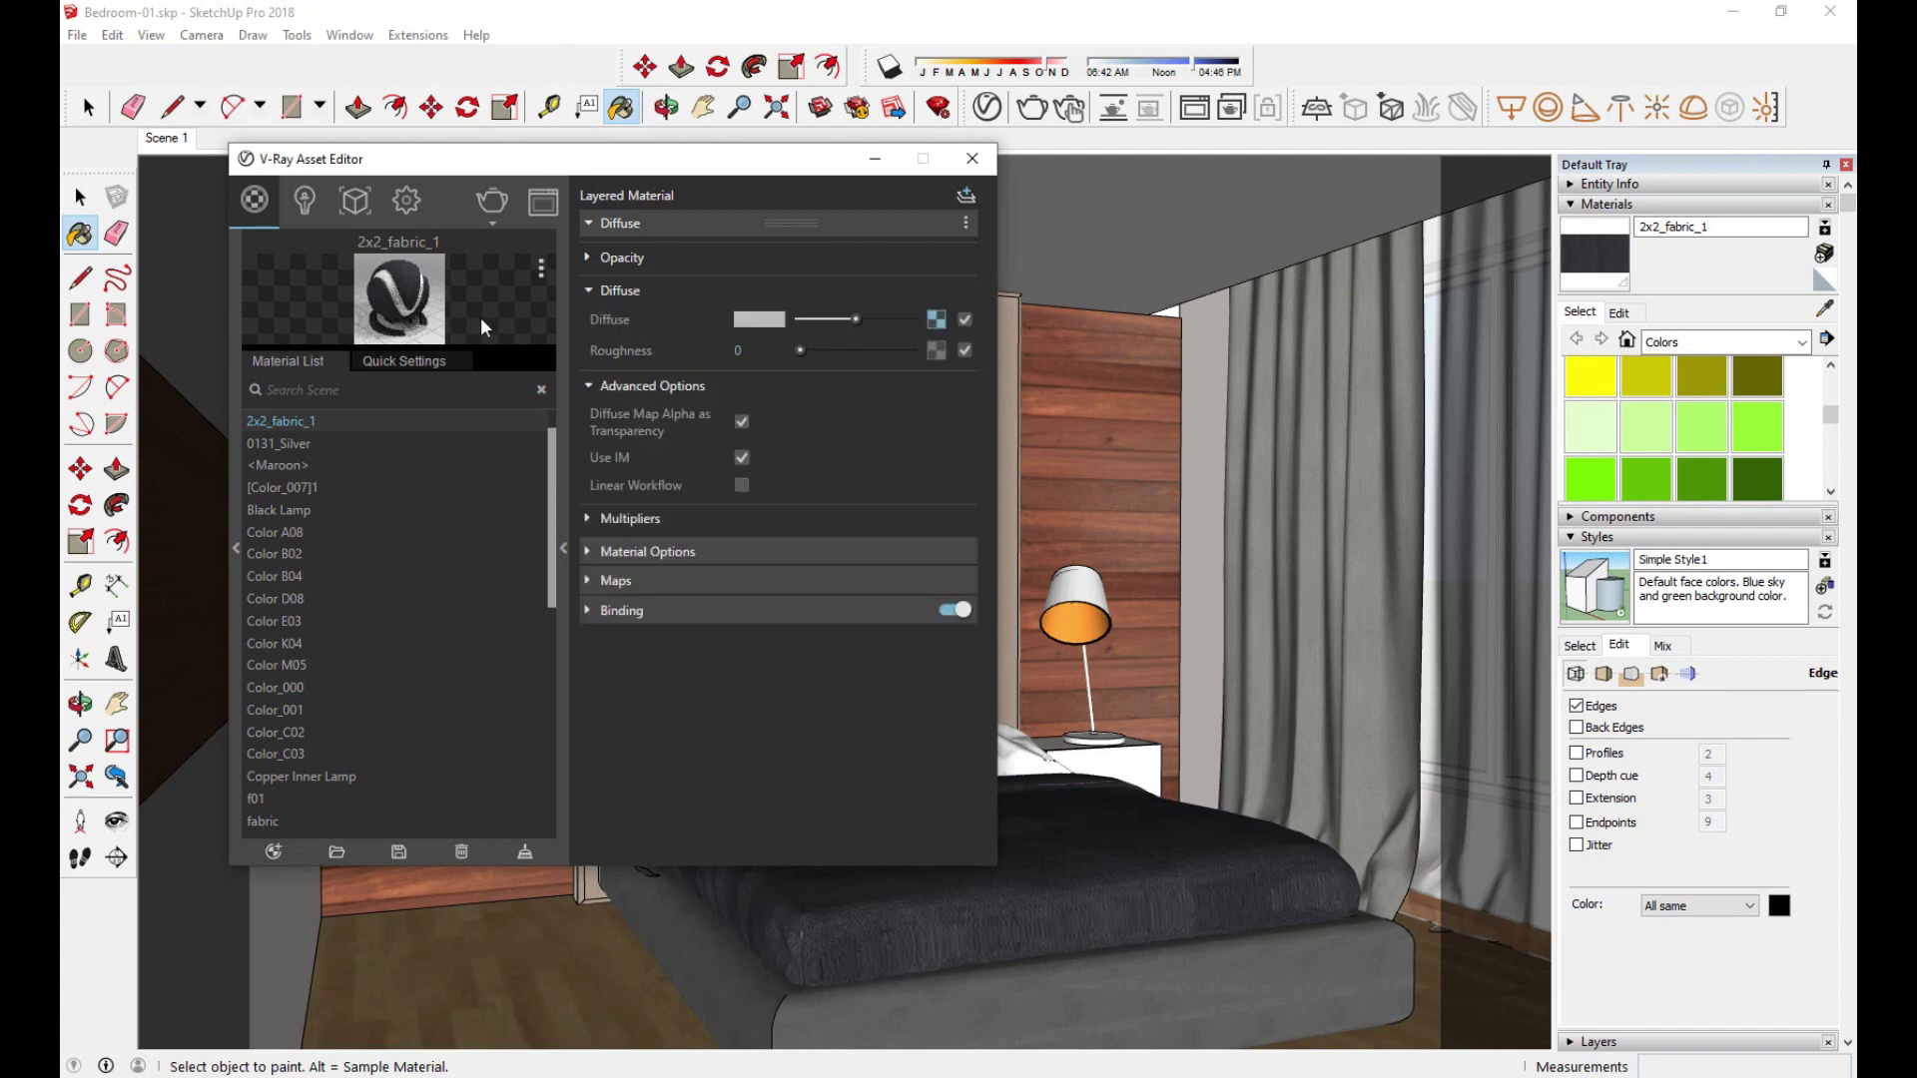
Step: Sample the bed base's Fabric_038 material and turn off Linear Workflow in its advanced options
{"action": "left_click", "coordinate": [1757, 427]}
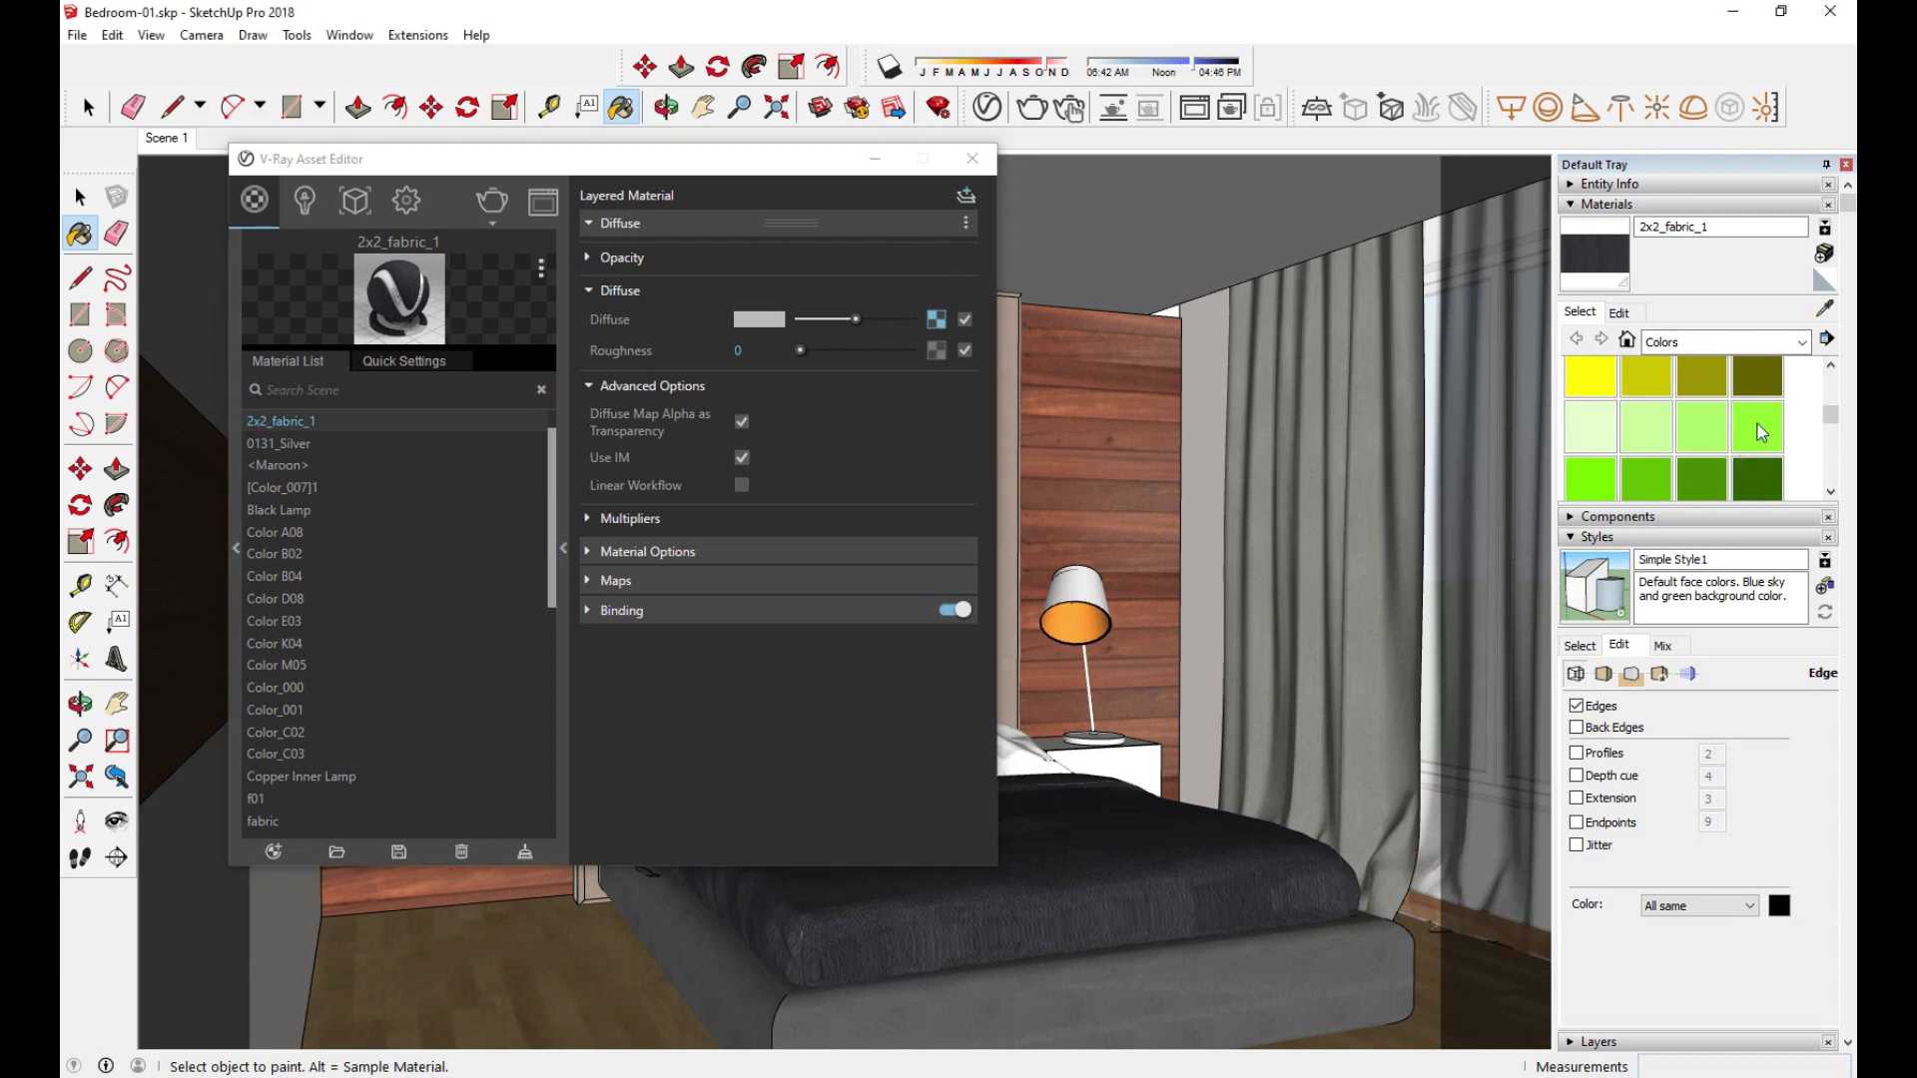
{"action": "left_click", "coordinate": [1825, 308]}
{"action": "left_click", "coordinate": [1240, 962]}
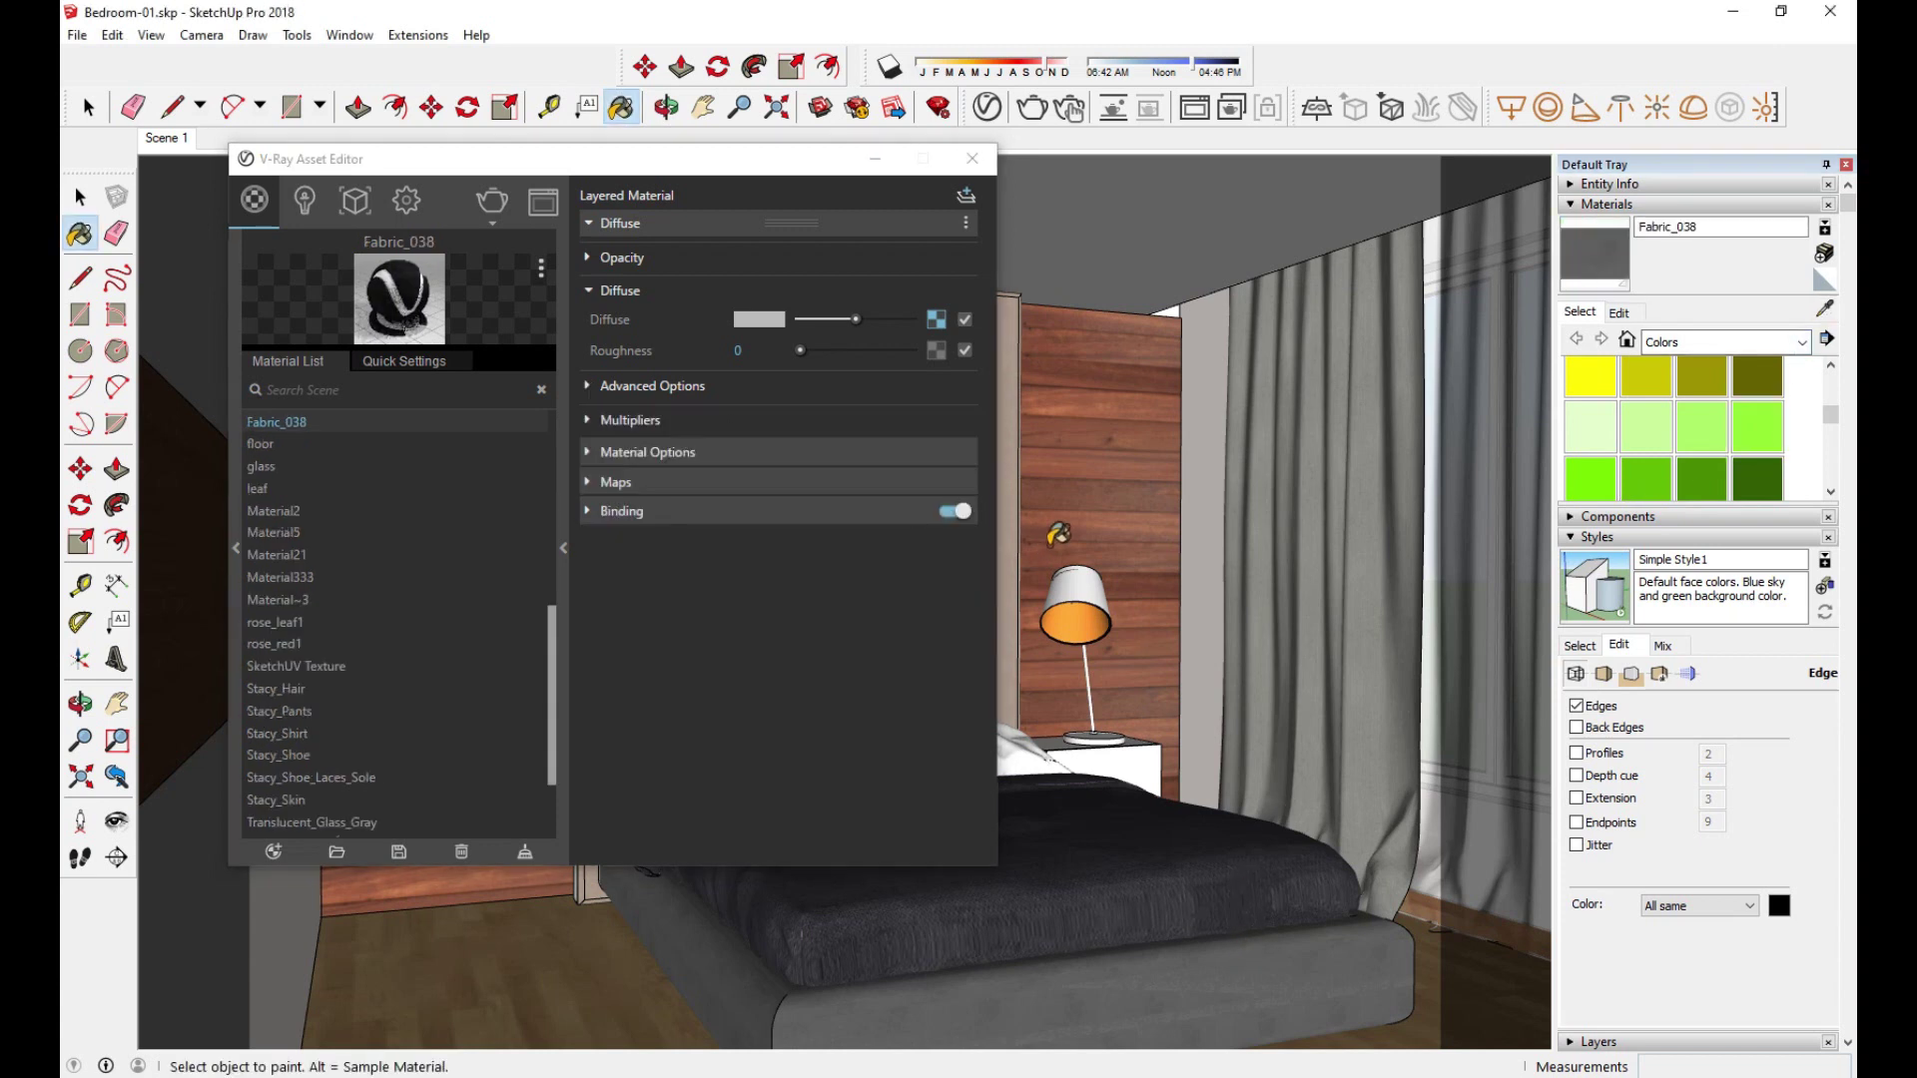
{"action": "left_click", "coordinate": [631, 420]}
{"action": "left_click", "coordinate": [631, 420]}
{"action": "left_click", "coordinate": [650, 387]}
{"action": "left_click", "coordinate": [745, 484]}
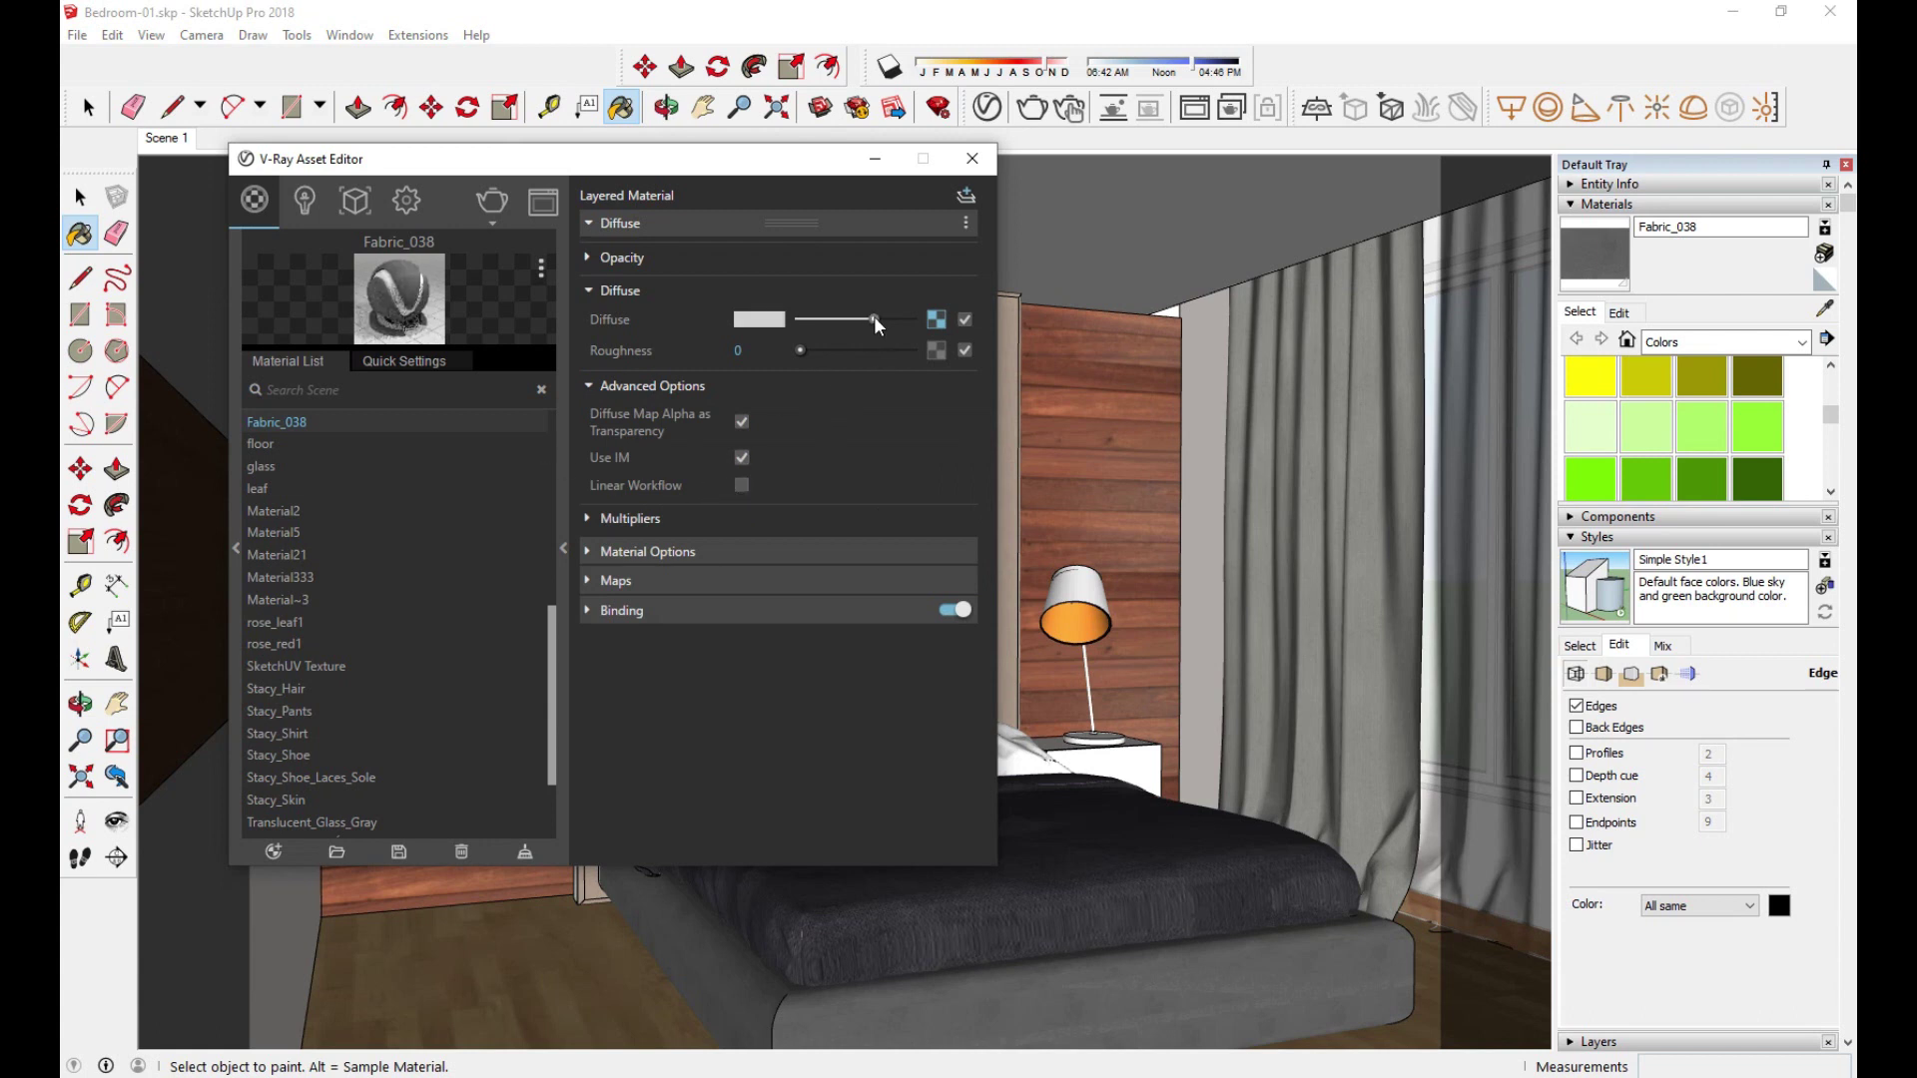
Step: Brighten Fabric_038's diffuse colour slightly, keep its roughness at 0 and close the material settings
{"action": "left_click", "coordinate": [829, 350]}
{"action": "left_click_drag", "start_coordinate": [828, 350], "coordinate": [800, 351]}
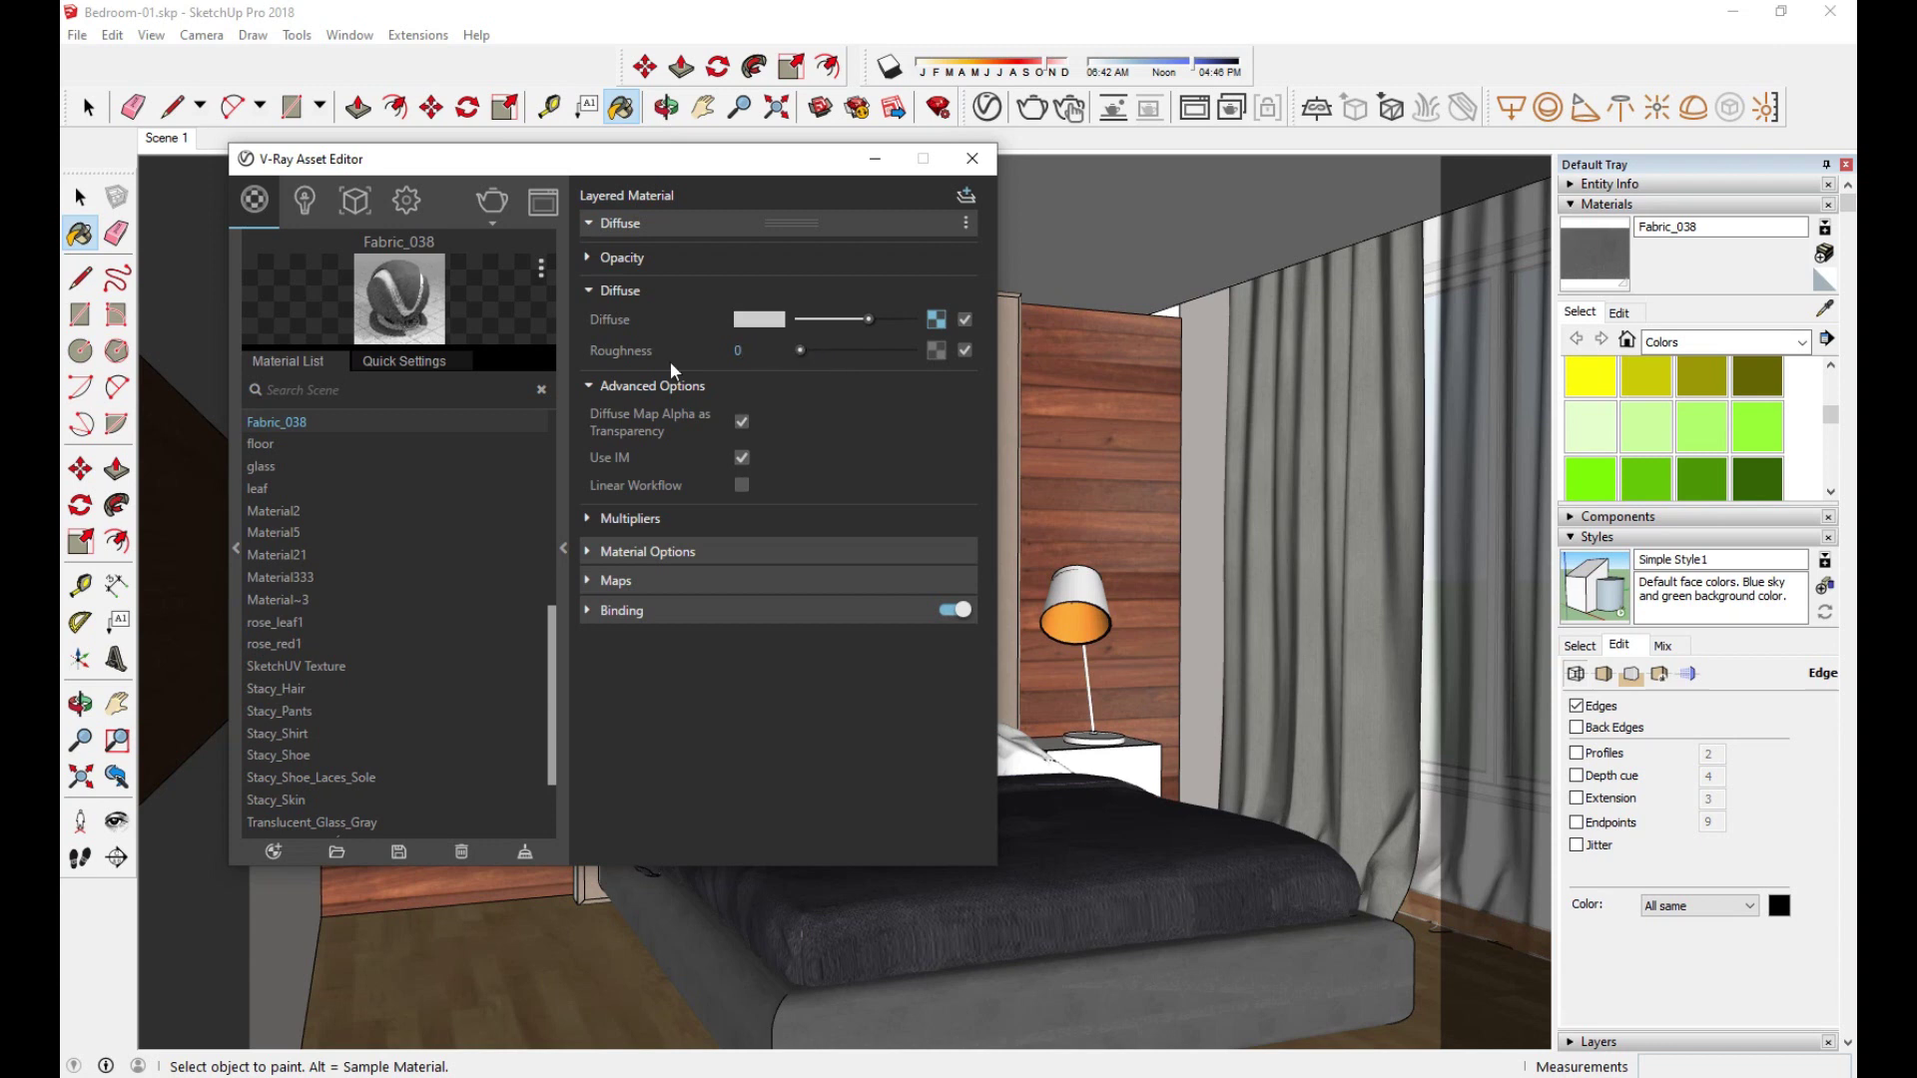
{"action": "left_click", "coordinate": [973, 158]}
{"action": "left_click", "coordinate": [81, 196]}
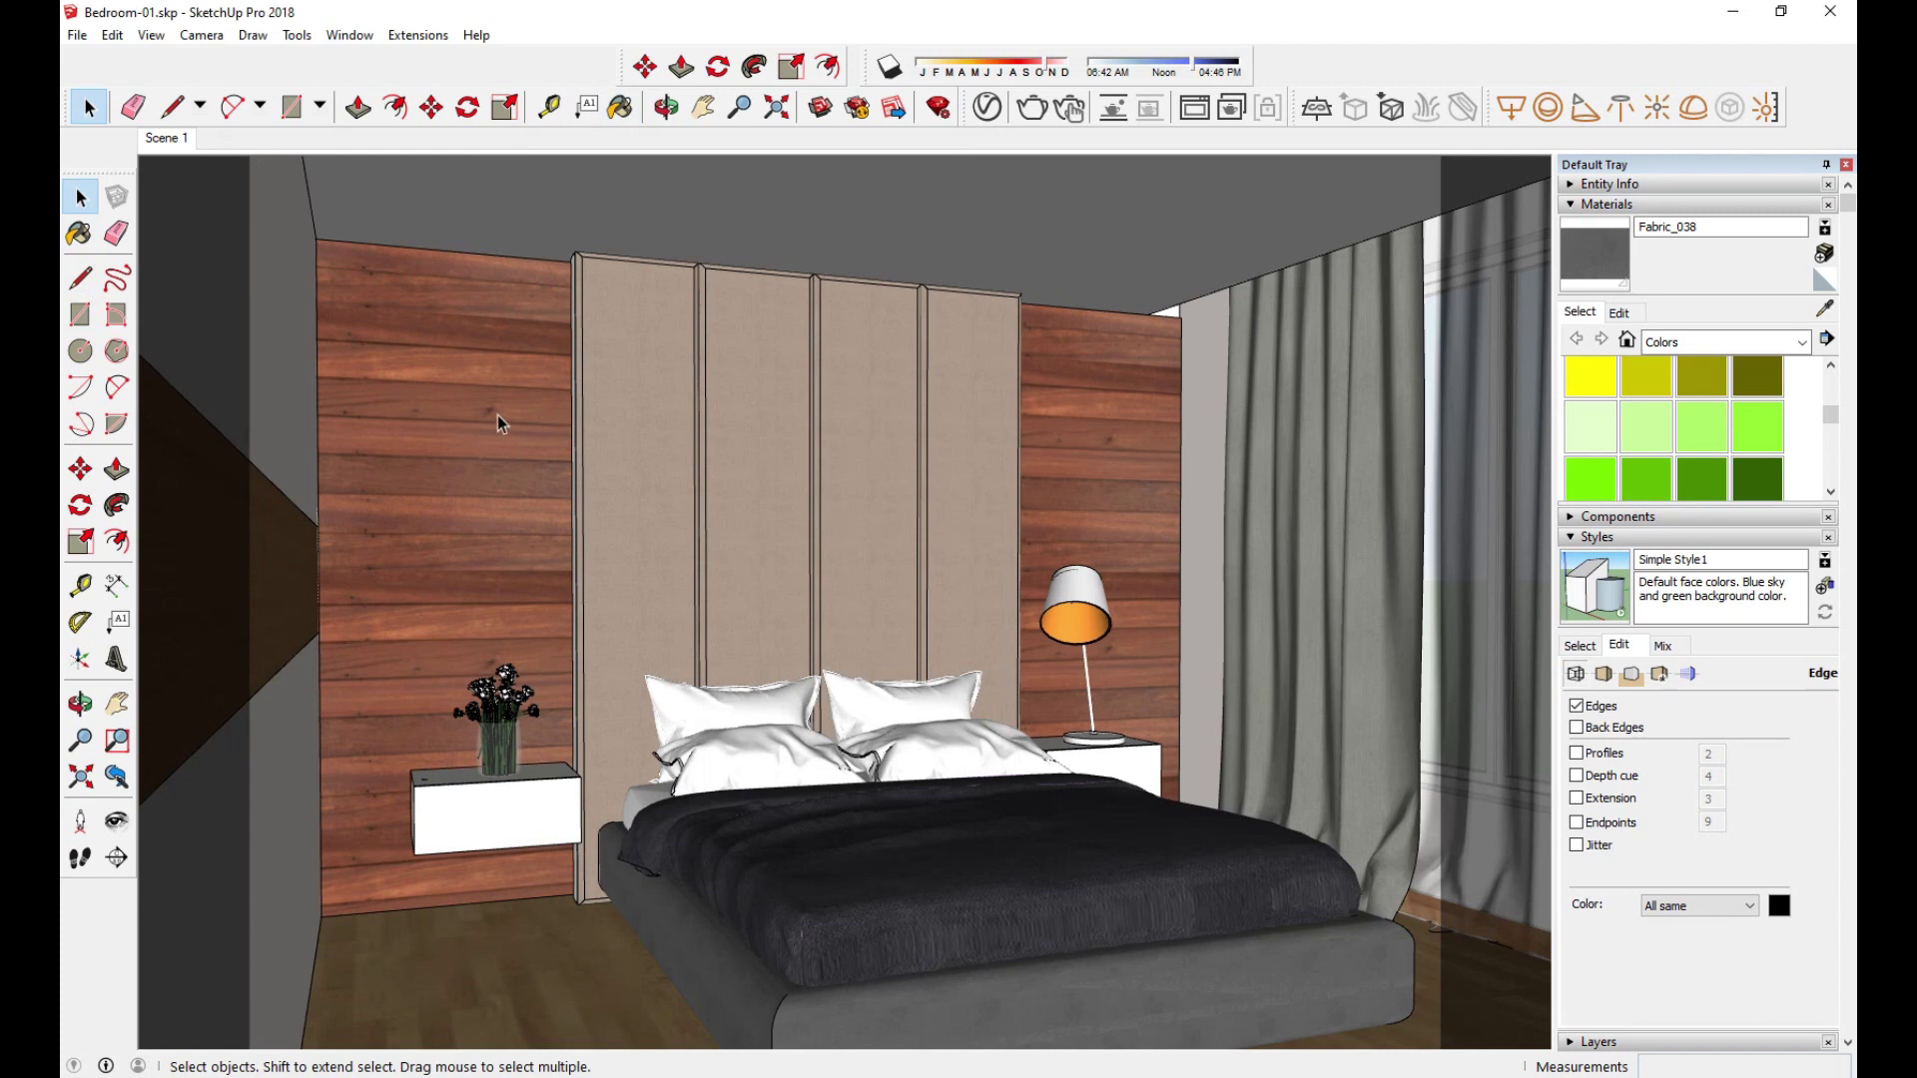
{"action": "left_click", "coordinate": [986, 106]}
{"action": "left_click", "coordinate": [973, 159]}
Step: Try to draw a V-Ray rectangle light over the outside of the bedroom window
{"action": "middle_click_drag", "start_coordinate": [879, 649], "coordinate": [507, 733]}
{"action": "scroll", "coordinate": [508, 733], "scroll_direction": "down", "scroll_amount": 2}
{"action": "middle_click_drag", "start_coordinate": [667, 737], "coordinate": [463, 632]}
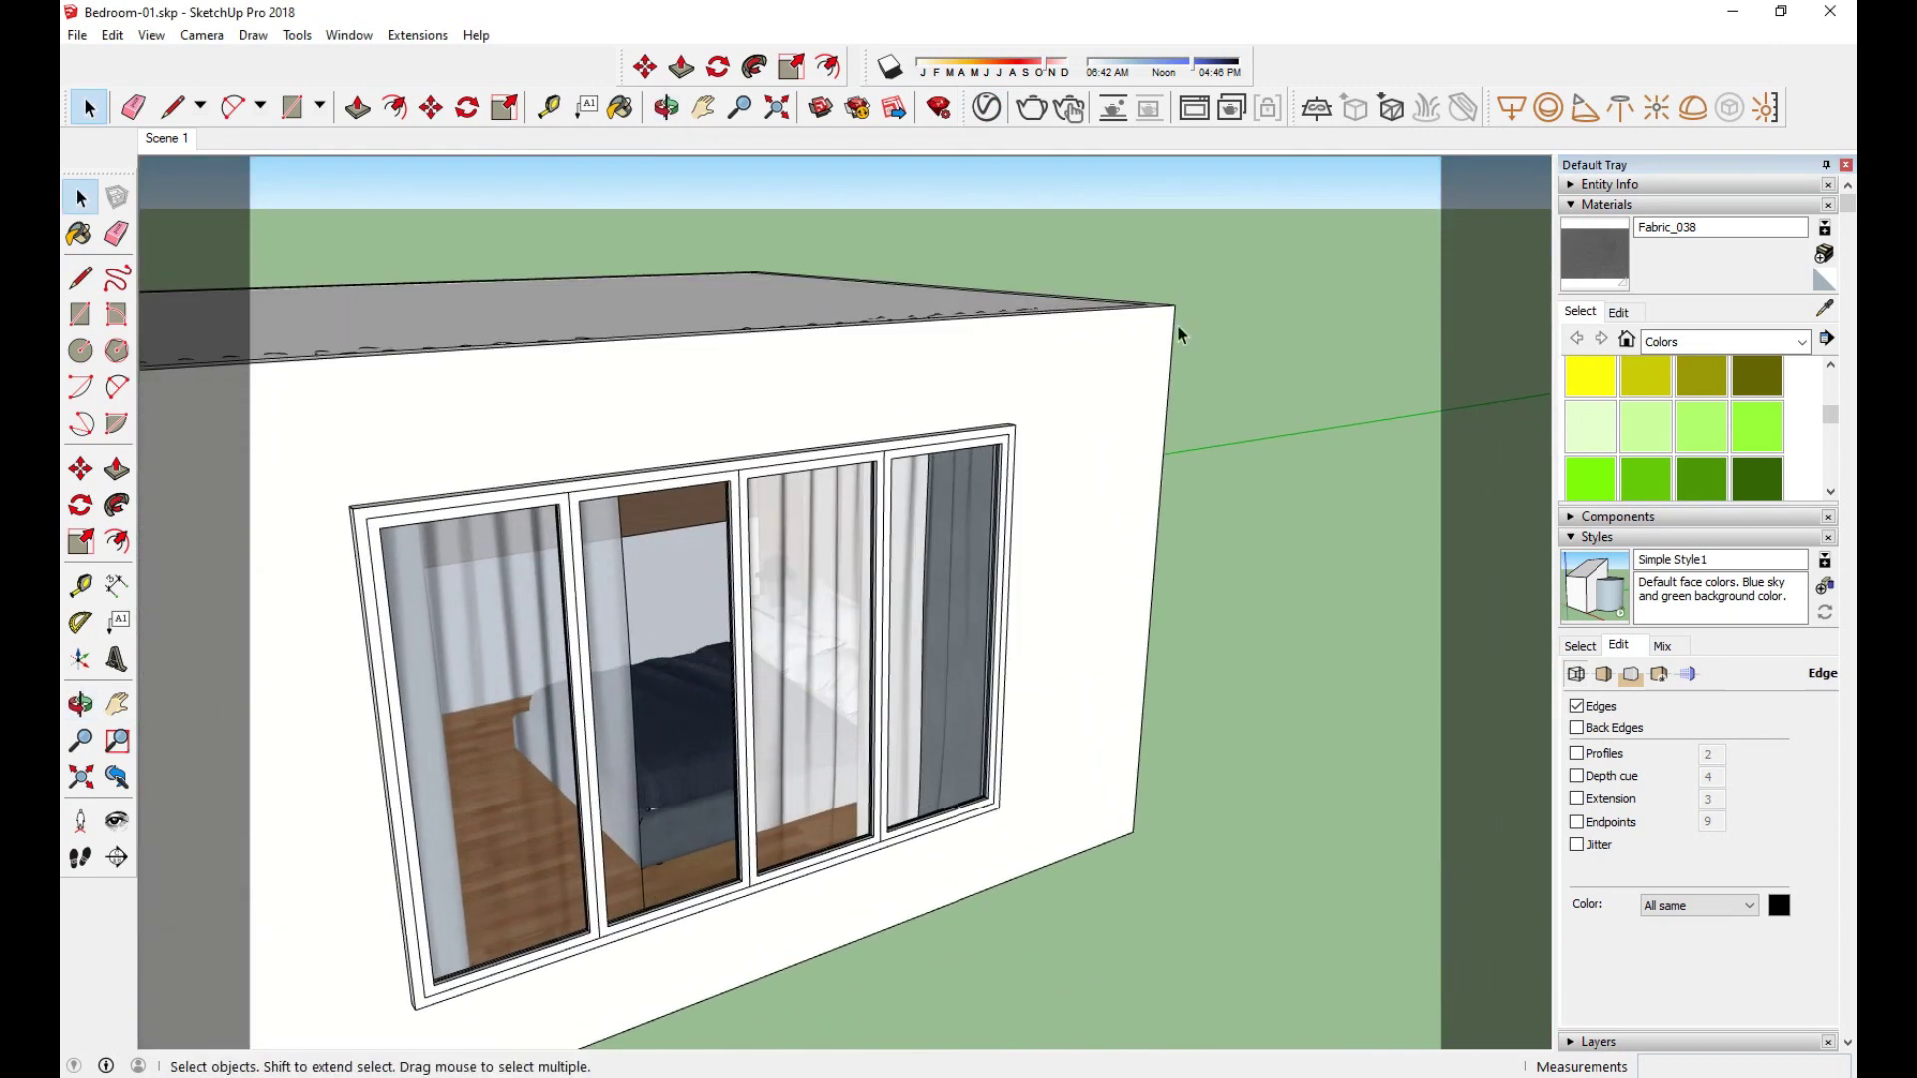
{"action": "left_click", "coordinate": [1510, 107]}
{"action": "left_click", "coordinate": [353, 509]}
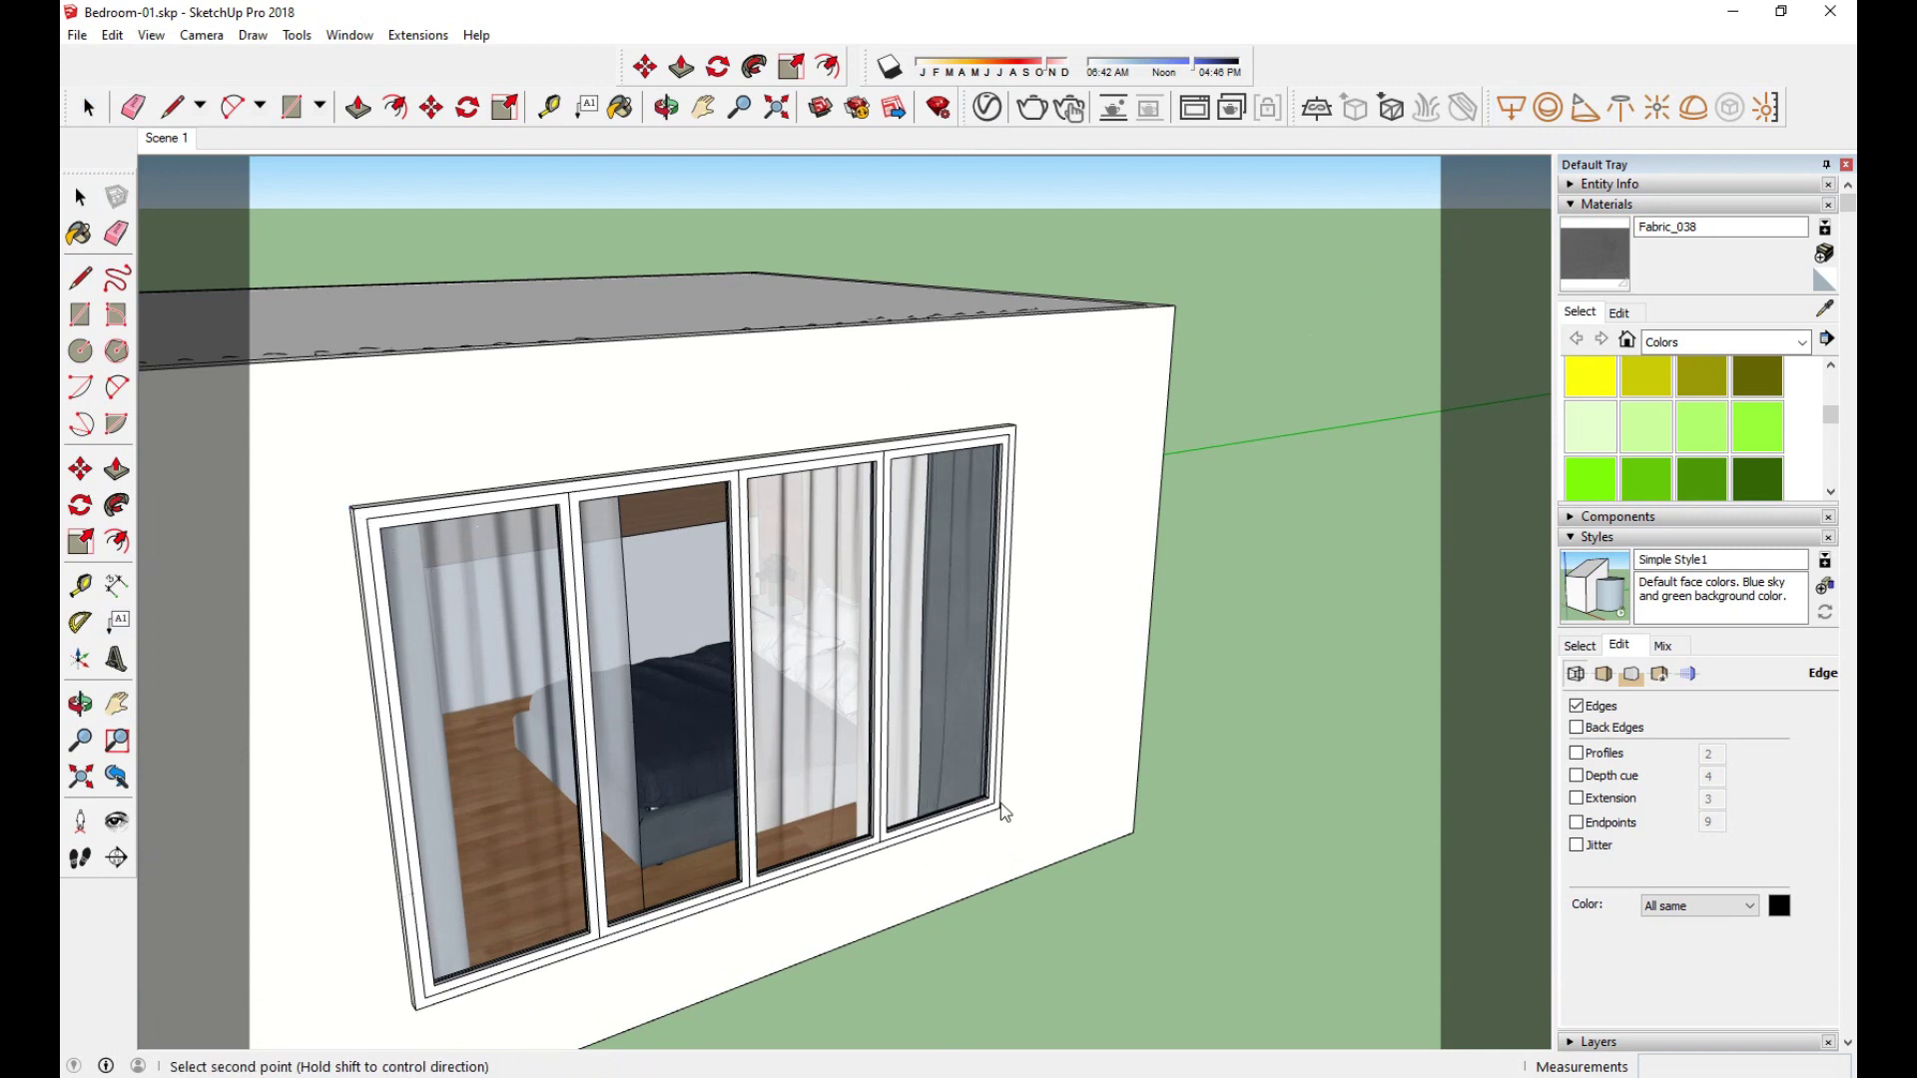
{"action": "left_click", "coordinate": [1002, 805]}
Step: Select the window's sashes together with its outer frame and combine them into one group
{"action": "middle_click_drag", "start_coordinate": [1001, 804], "coordinate": [993, 855]}
{"action": "middle_click_drag", "start_coordinate": [644, 808], "coordinate": [651, 771]}
{"action": "scroll", "coordinate": [659, 818], "scroll_direction": "up", "scroll_amount": 3}
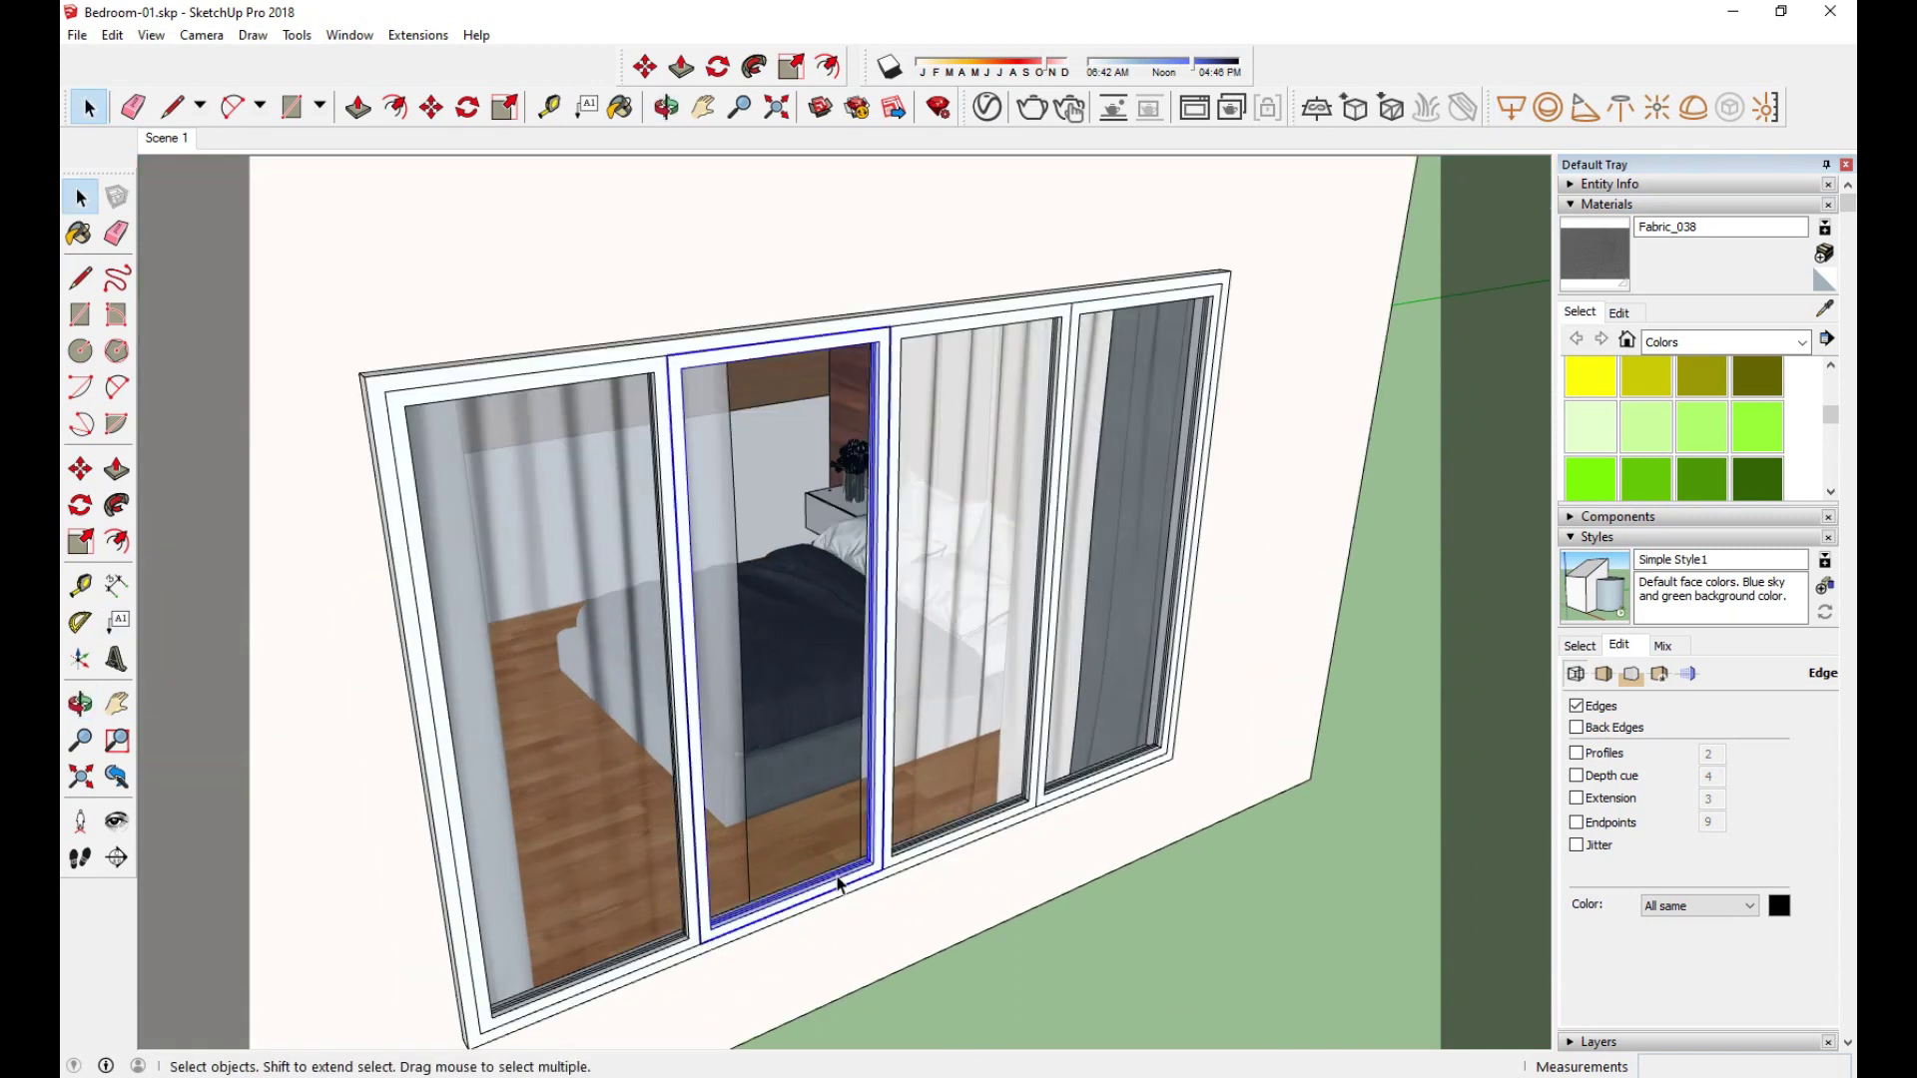
{"action": "scroll", "coordinate": [789, 888], "scroll_direction": "up", "scroll_amount": 3}
{"action": "left_click", "coordinate": [908, 855]}
{"action": "scroll", "coordinate": [908, 855], "scroll_direction": "down", "scroll_amount": 3}
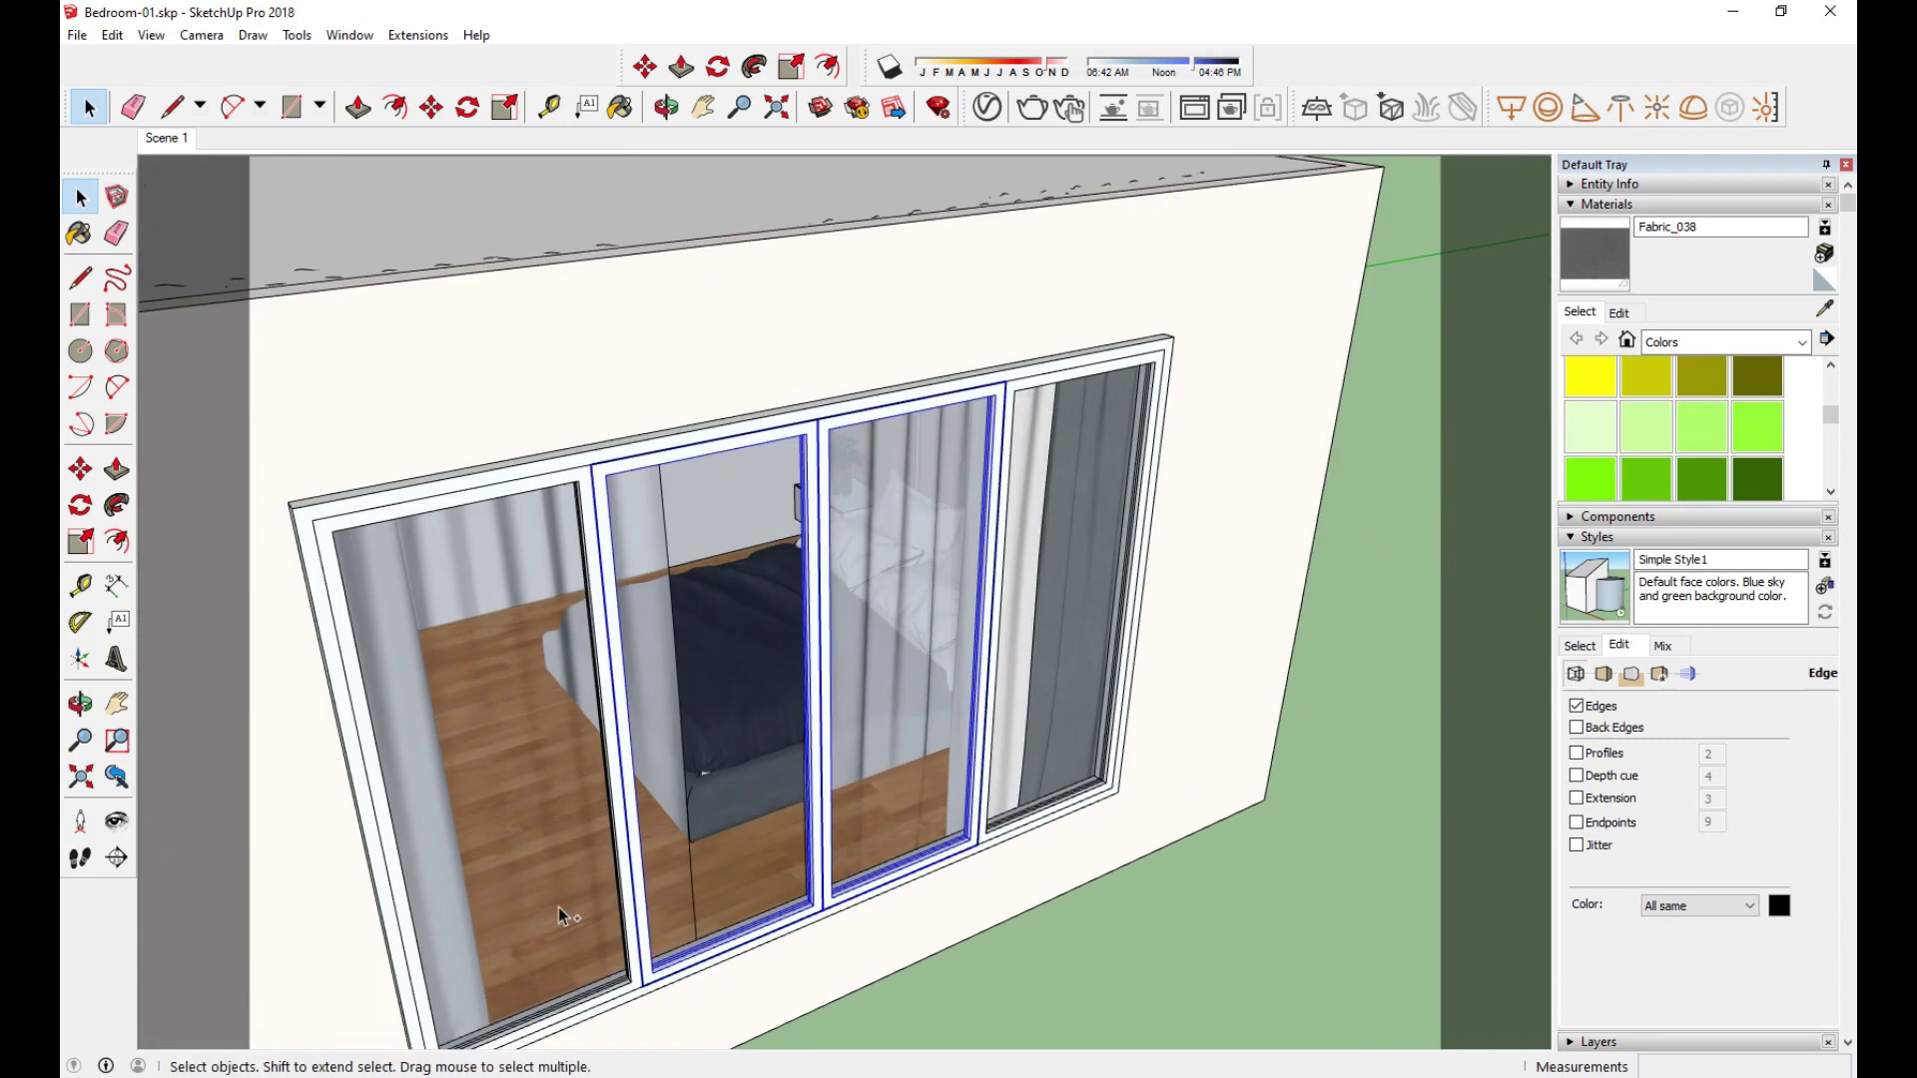
{"action": "left_click", "coordinate": [1059, 803], "text": "ctrl"}
{"action": "scroll", "coordinate": [1117, 795], "scroll_direction": "up", "scroll_amount": 3}
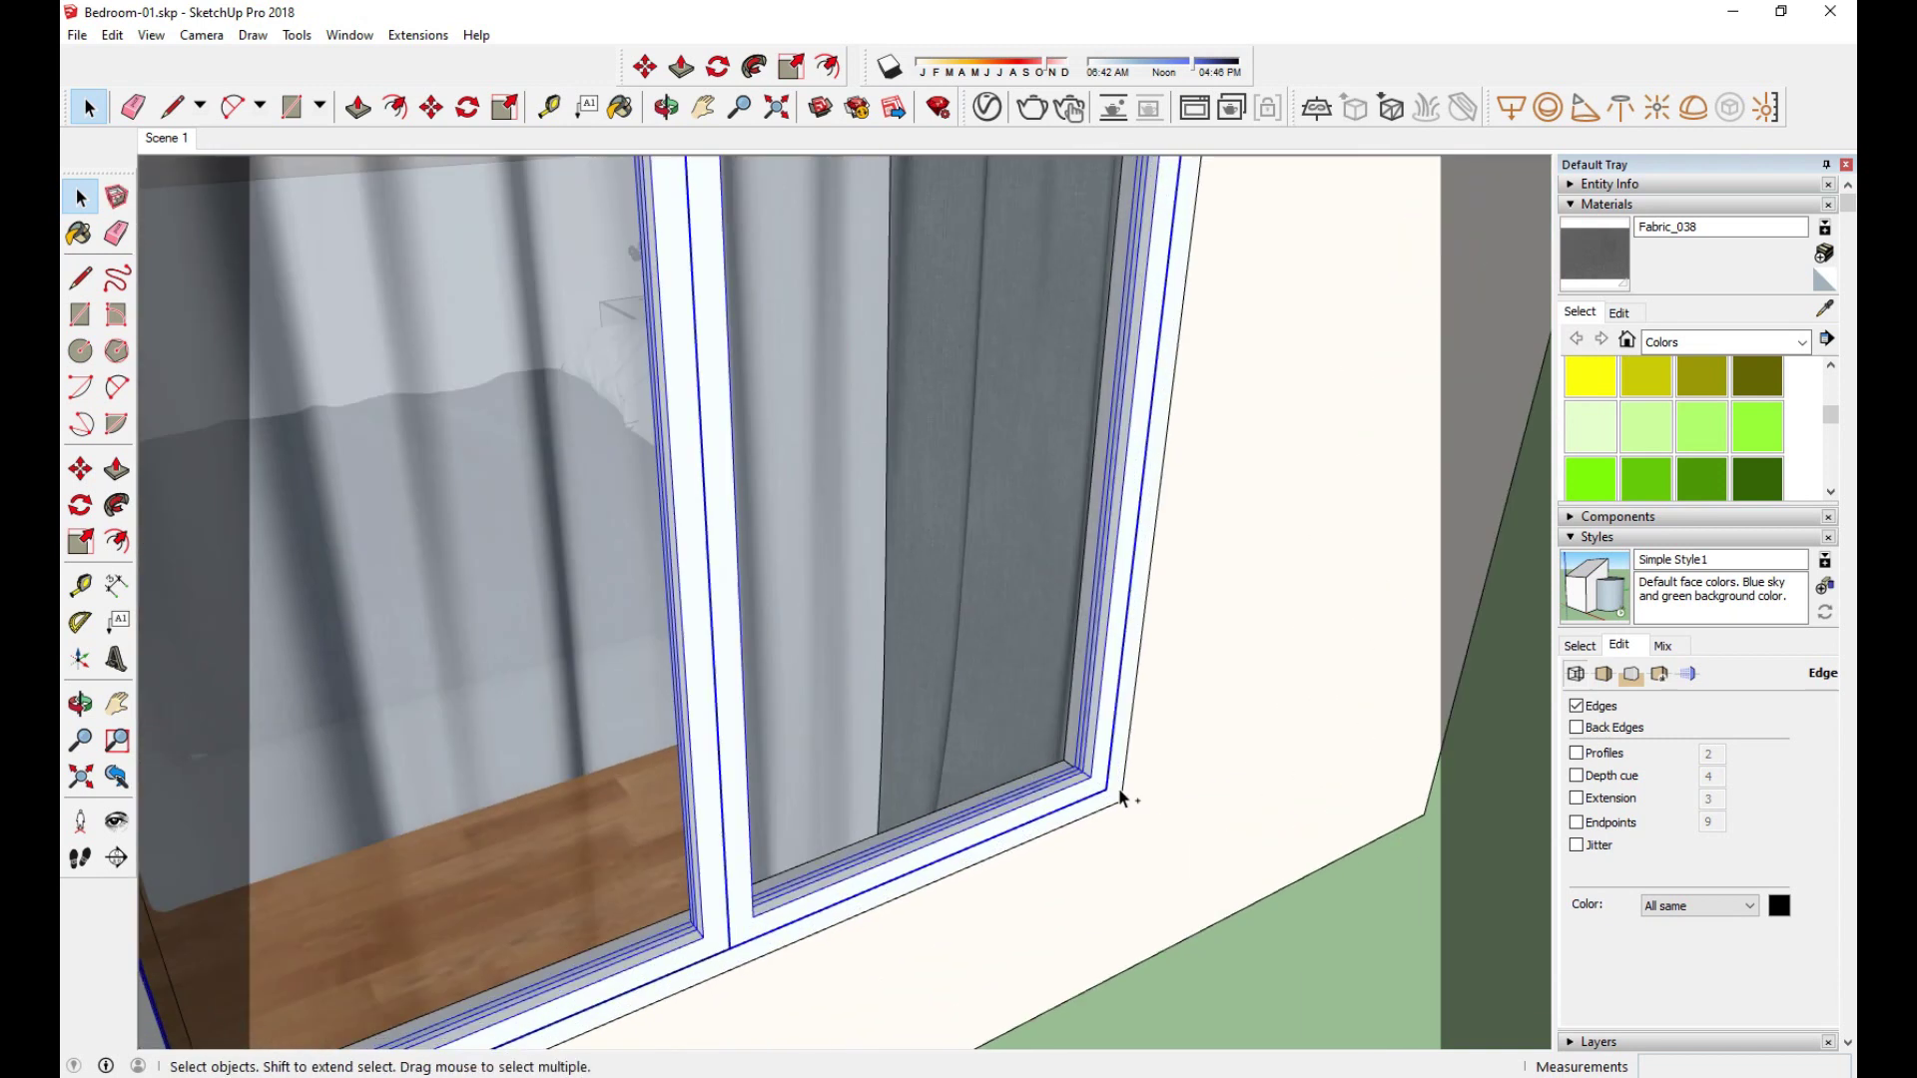
{"action": "right_click", "coordinate": [1116, 795]}
{"action": "left_click", "coordinate": [1224, 552]}
Step: Move the grouped window 100 mm inward into the wall opening
{"action": "scroll", "coordinate": [1104, 796], "scroll_direction": "up", "scroll_amount": 5}
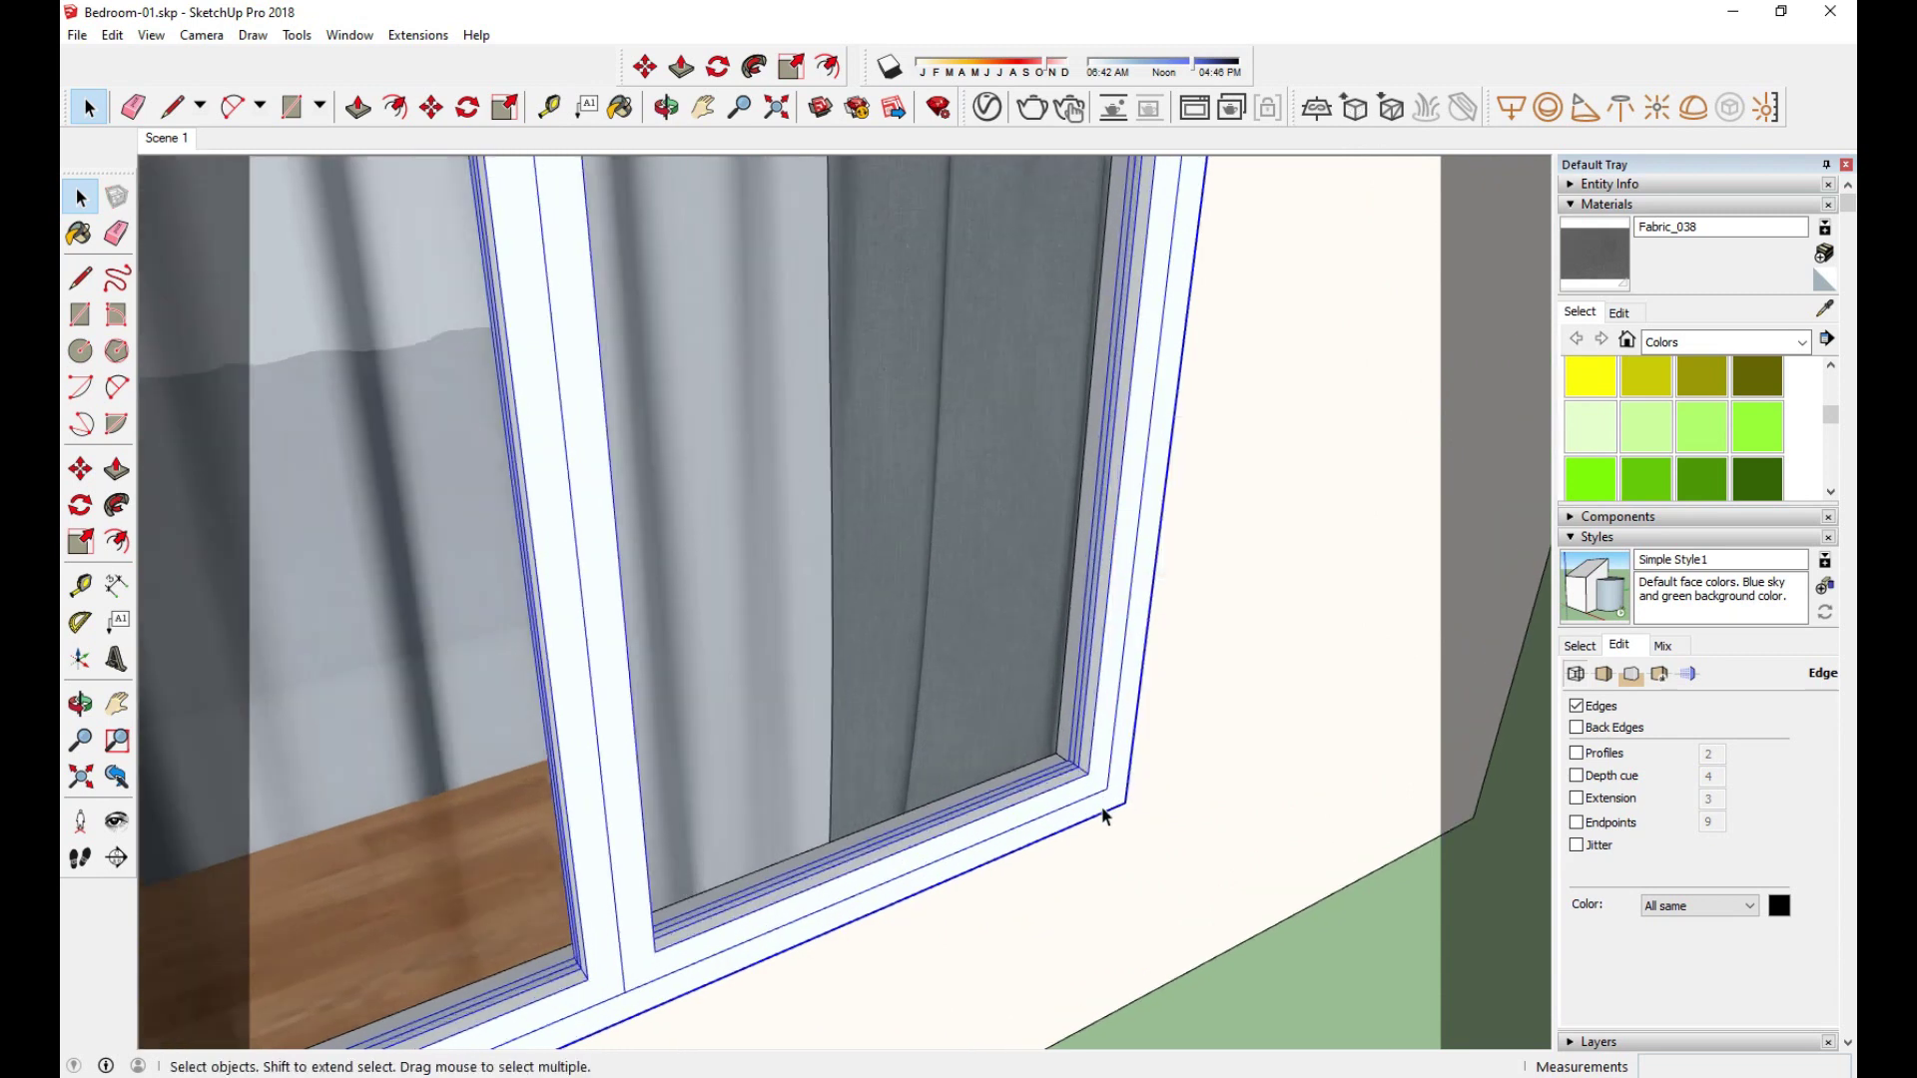
{"action": "key", "text": "m"}
{"action": "left_click", "coordinate": [1120, 794]}
{"action": "scroll", "coordinate": [1113, 783], "scroll_direction": "down", "scroll_amount": 3}
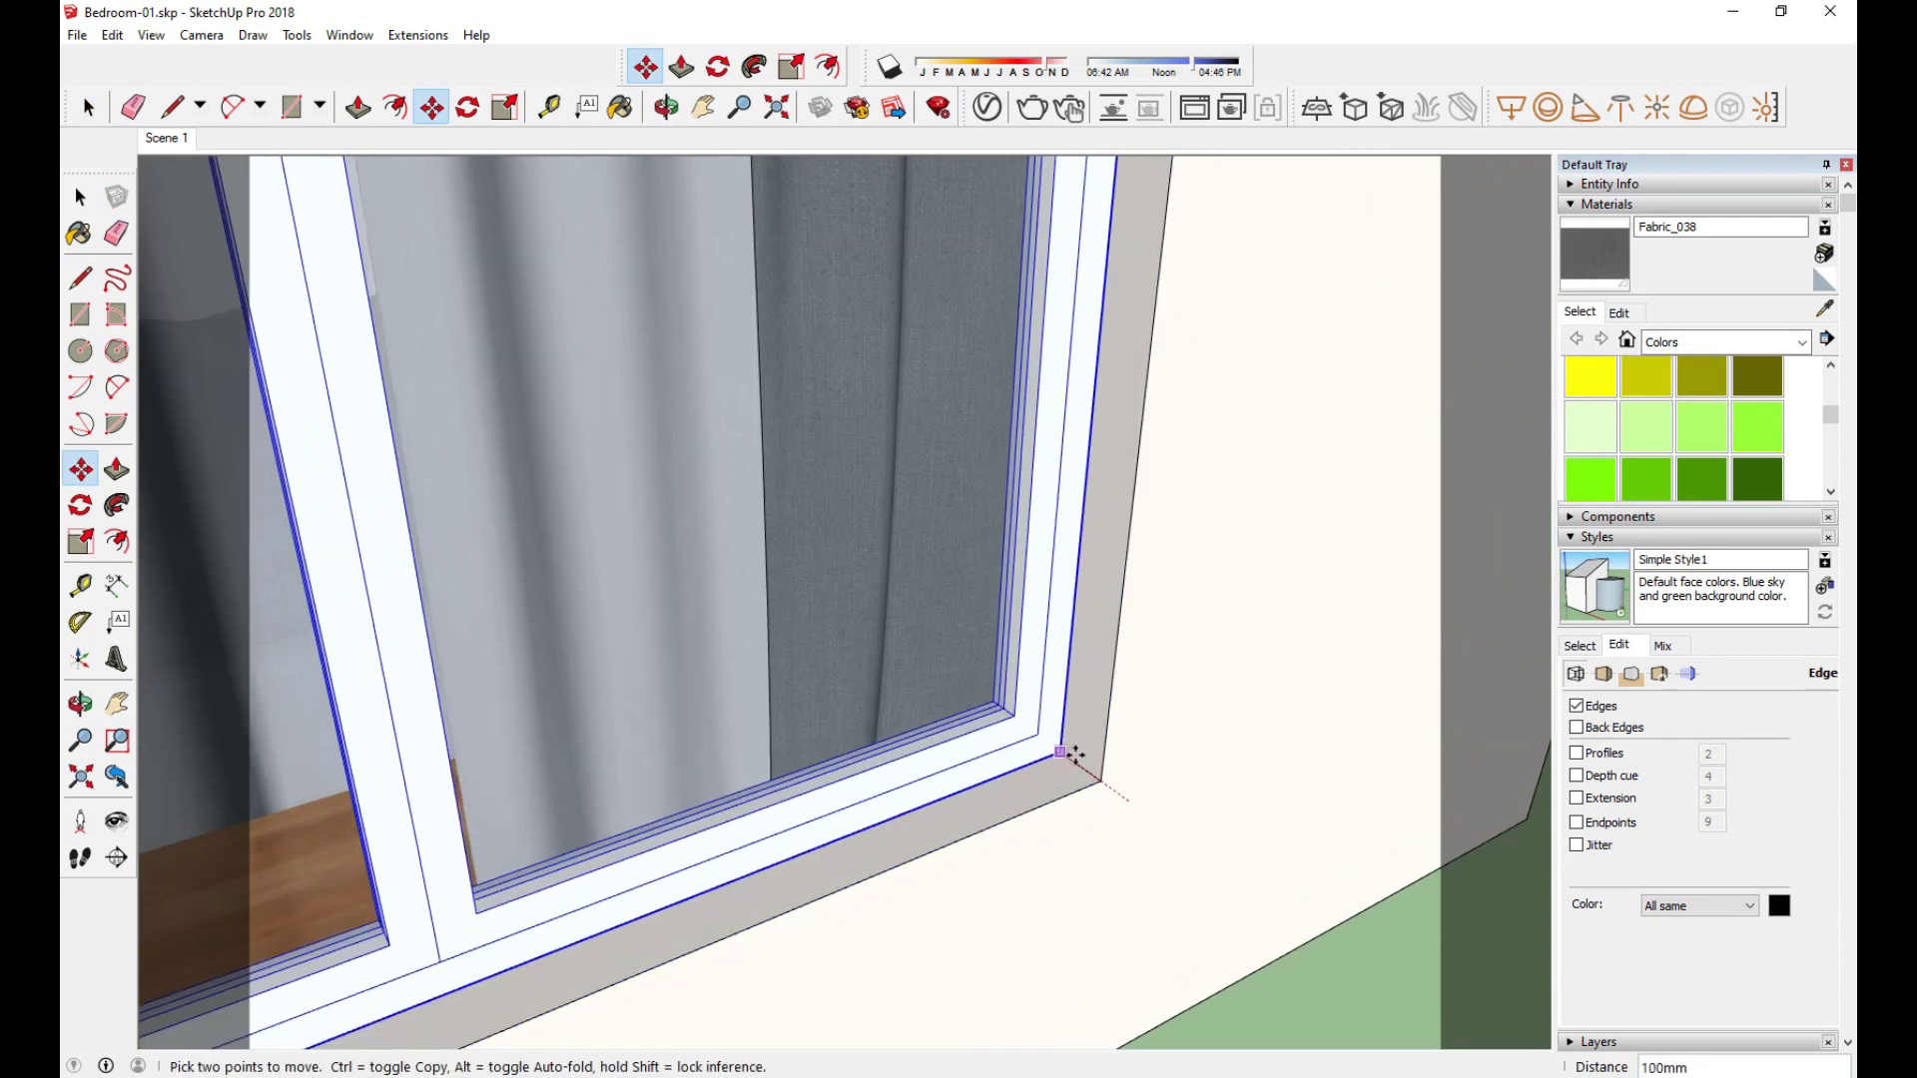
{"action": "key", "text": "space"}
{"action": "scroll", "coordinate": [1110, 779], "scroll_direction": "down", "scroll_amount": 2}
{"action": "scroll", "coordinate": [1106, 769], "scroll_direction": "down", "scroll_amount": 4}
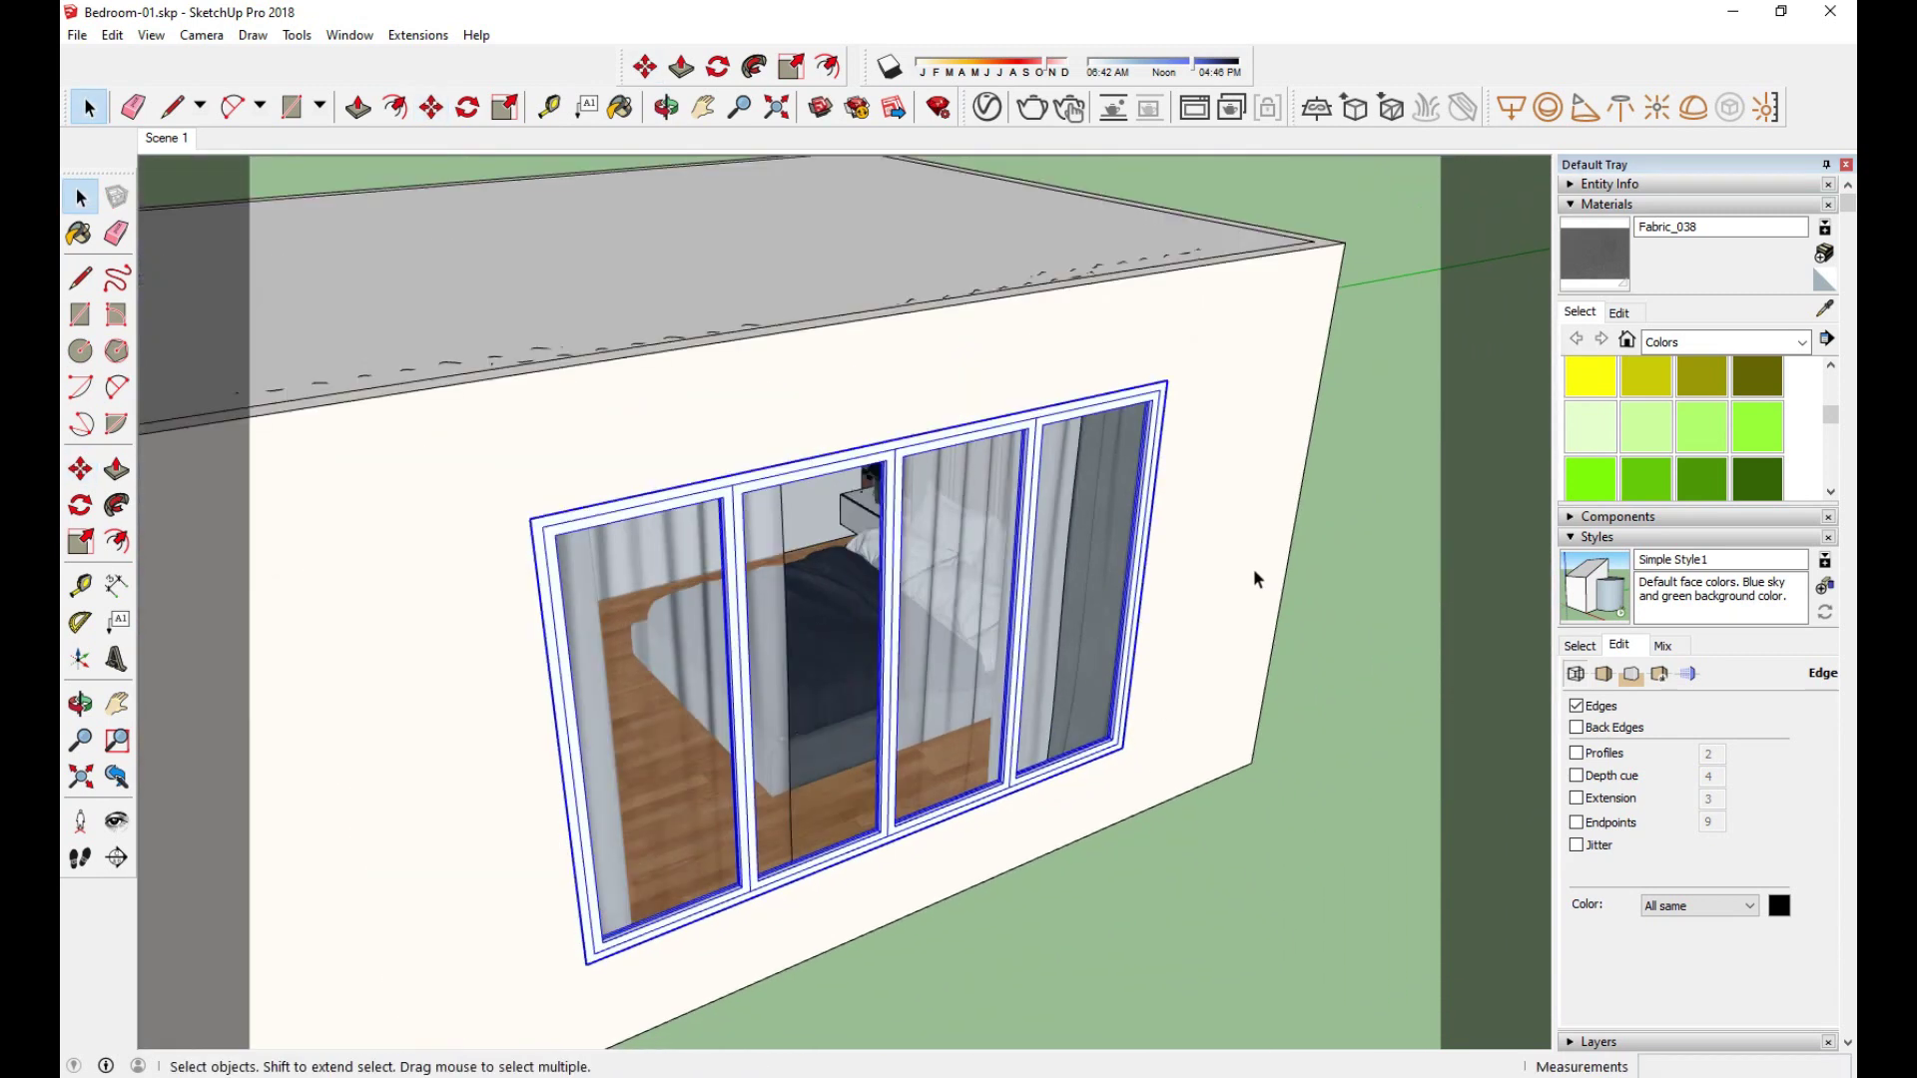
Step: Draw a V-Ray rectangle light between opposite corners of the window opening on the outside wall
{"action": "left_click", "coordinate": [1509, 108]}
{"action": "left_click", "coordinate": [531, 522]}
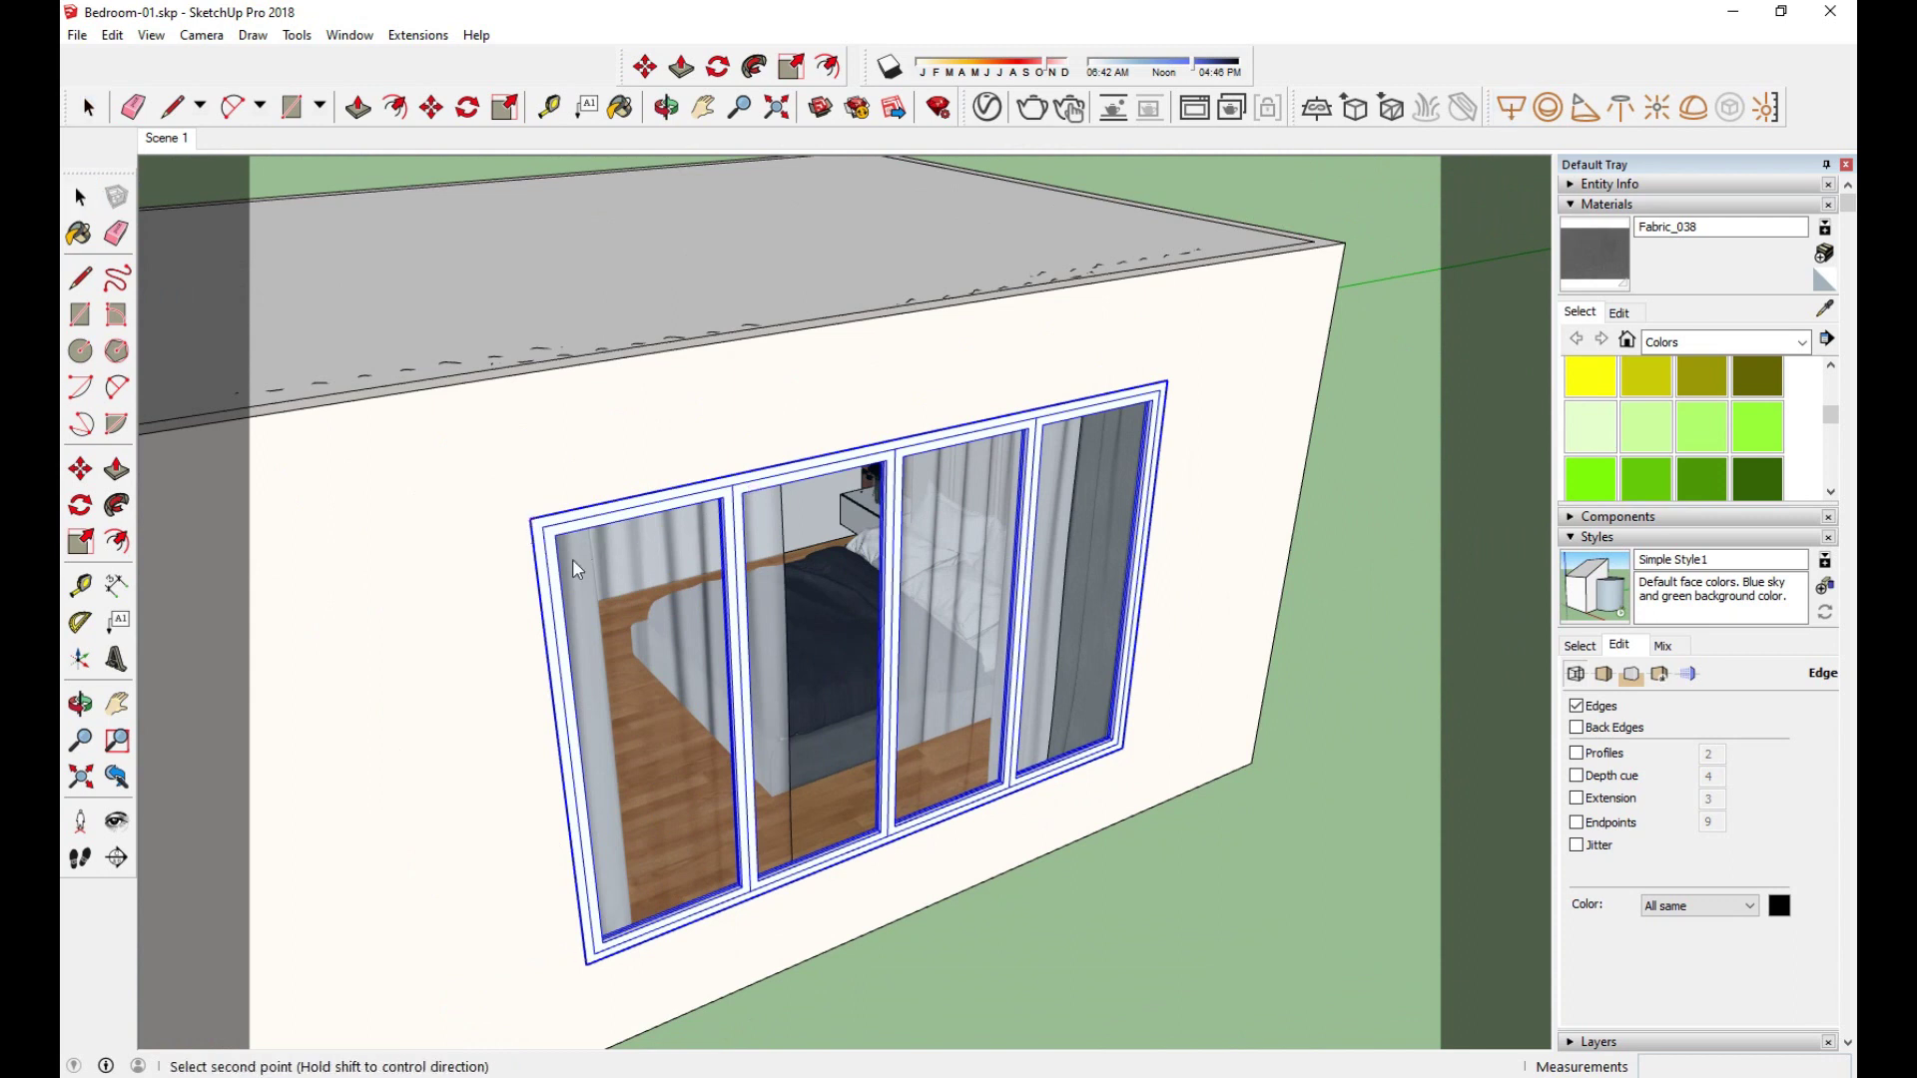
{"action": "scroll", "coordinate": [1126, 764], "scroll_direction": "up", "scroll_amount": 2}
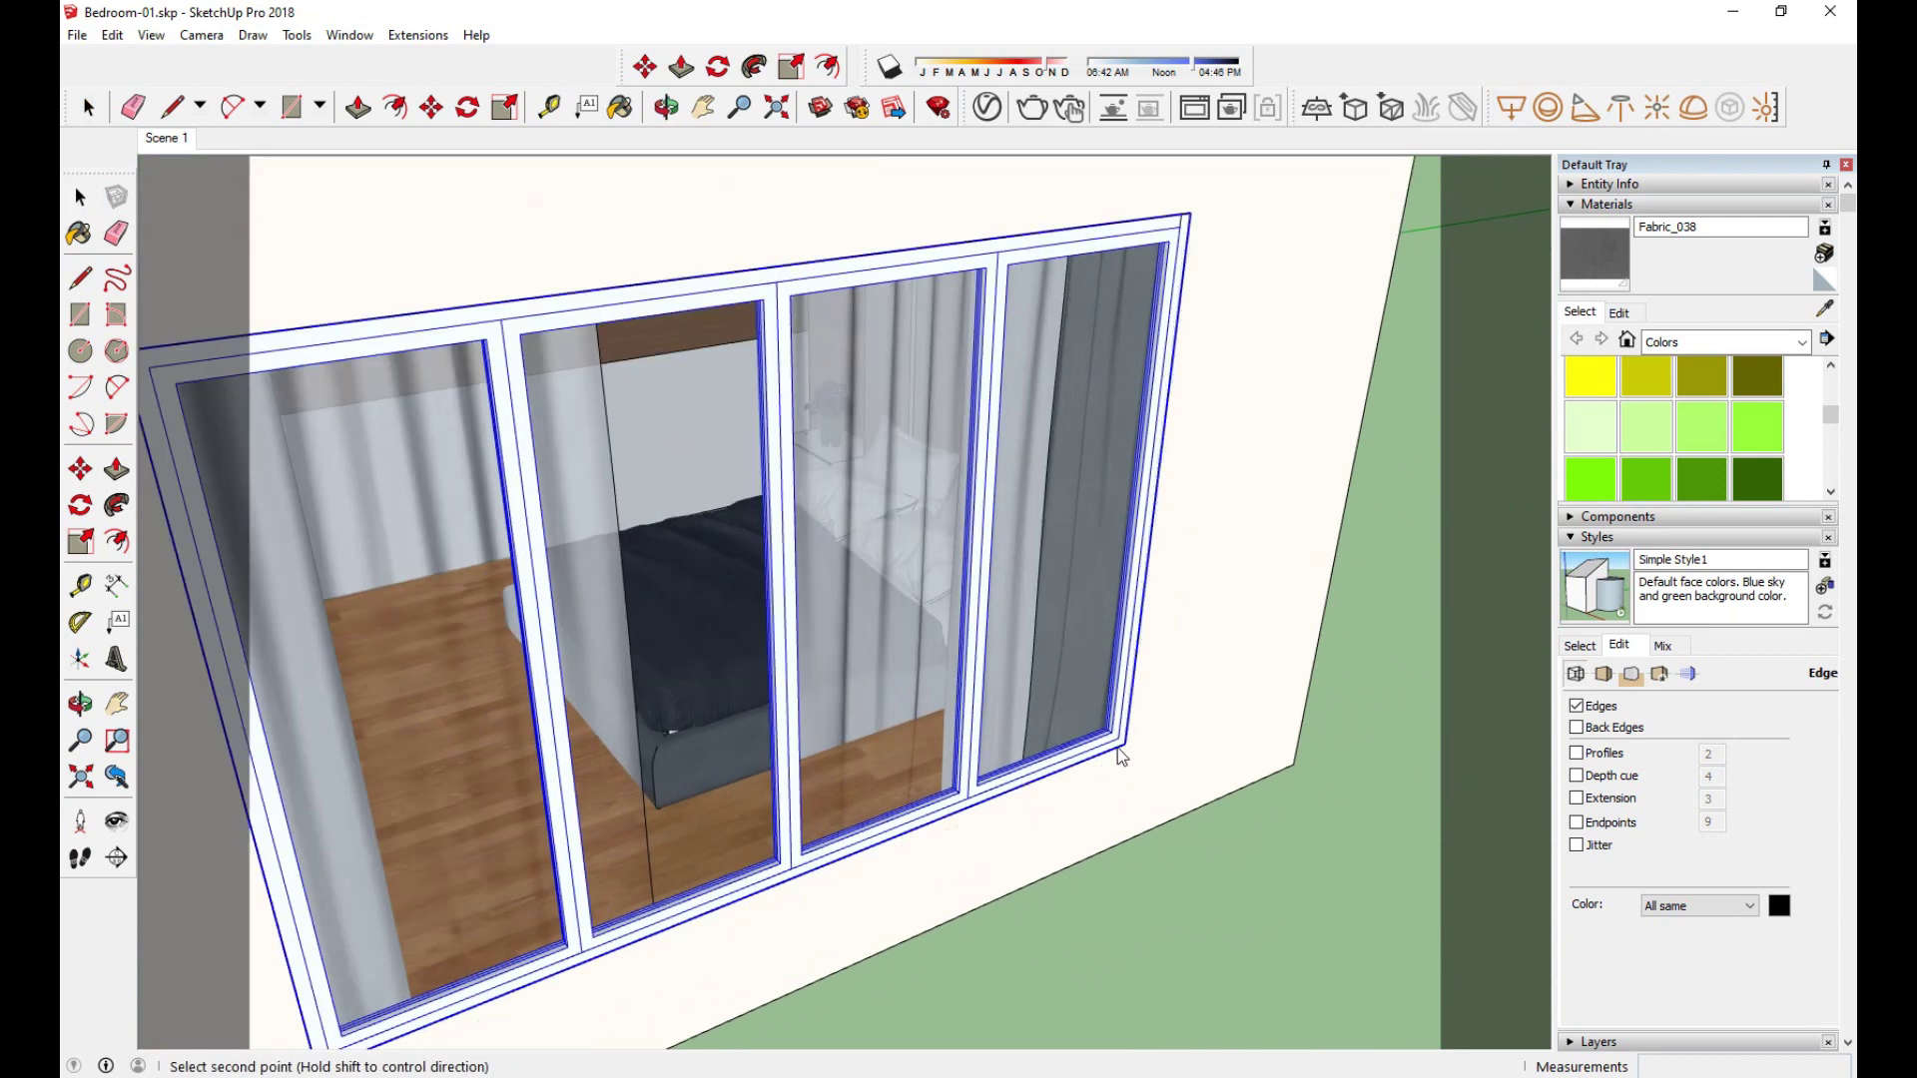
{"action": "left_click", "coordinate": [1095, 769]}
{"action": "key", "text": "space"}
{"action": "middle_click_drag", "start_coordinate": [1095, 770], "coordinate": [1042, 798]}
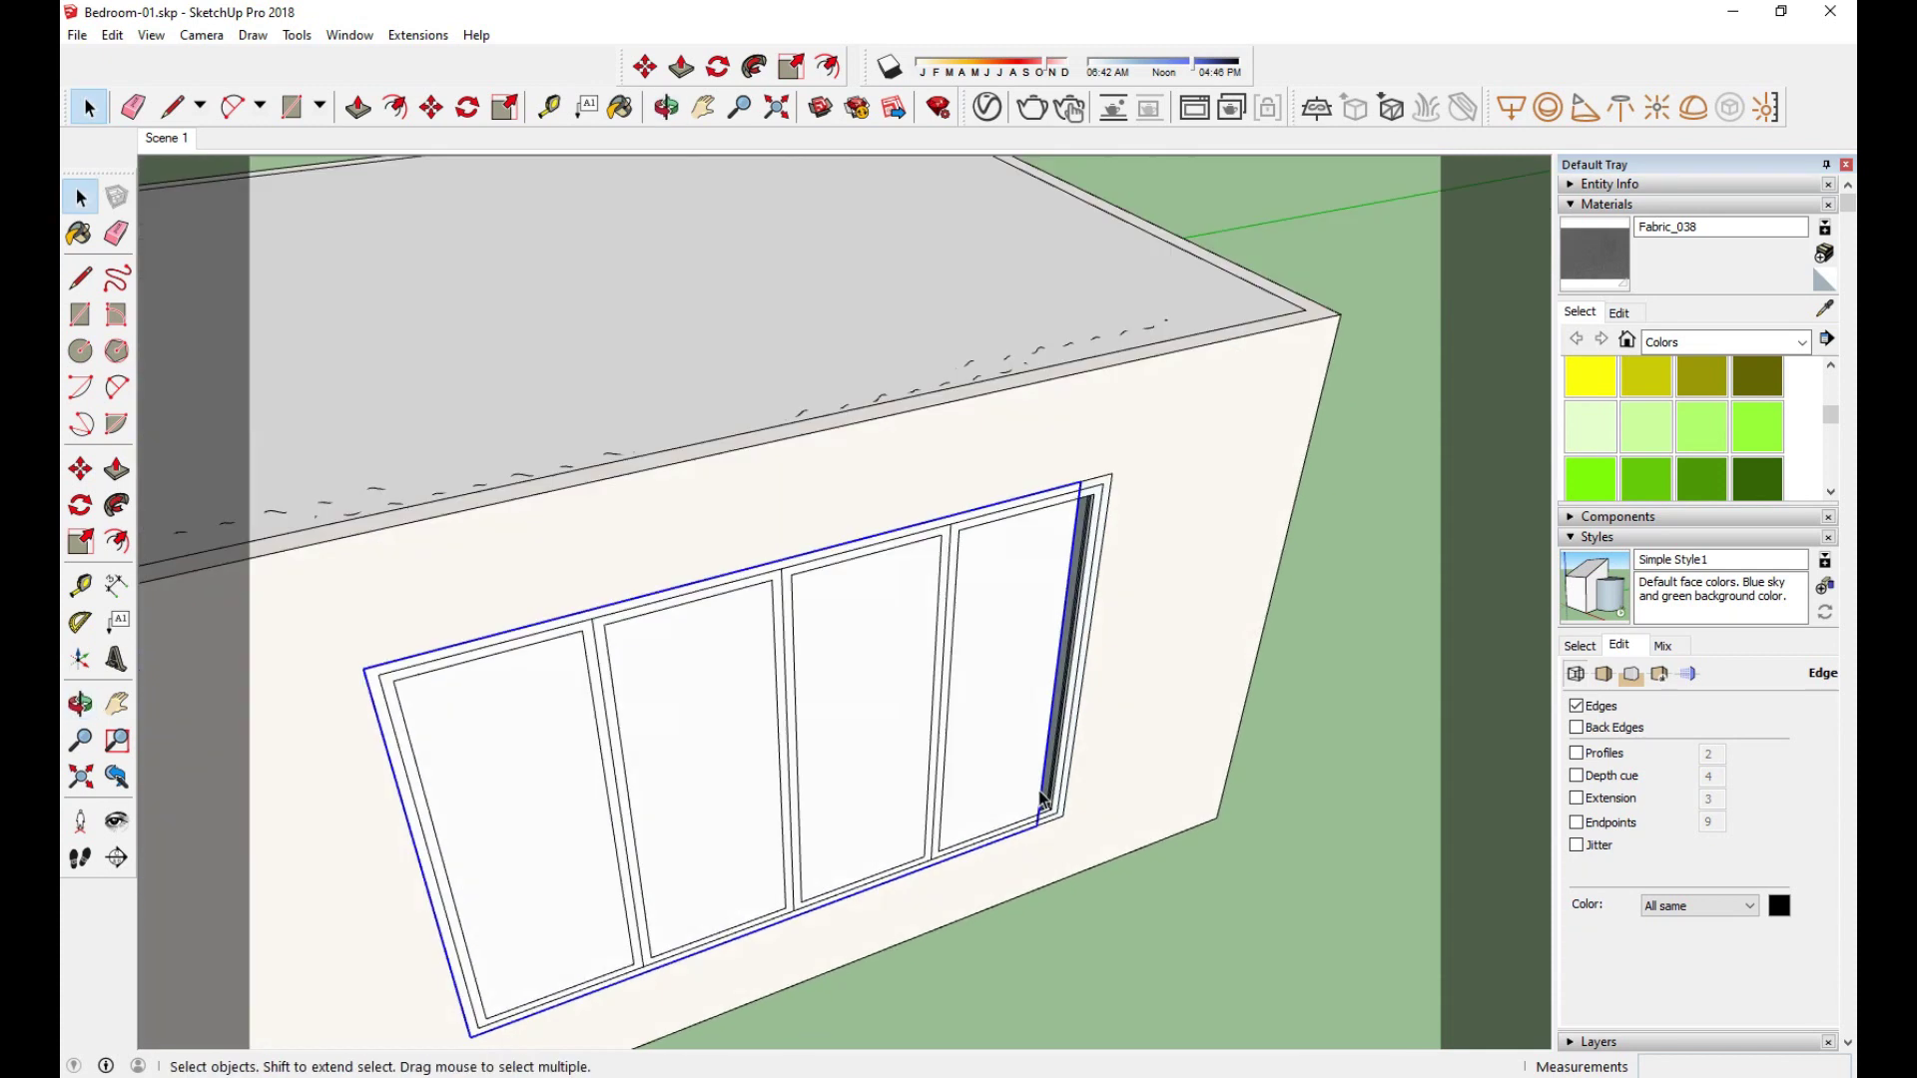
Step: Rotate the window light half a turn around the window's lower corner so that it faces the room
{"action": "key", "text": "q"}
{"action": "left_click_drag", "start_coordinate": [1062, 816], "coordinate": [459, 1021]}
{"action": "key", "text": "space"}
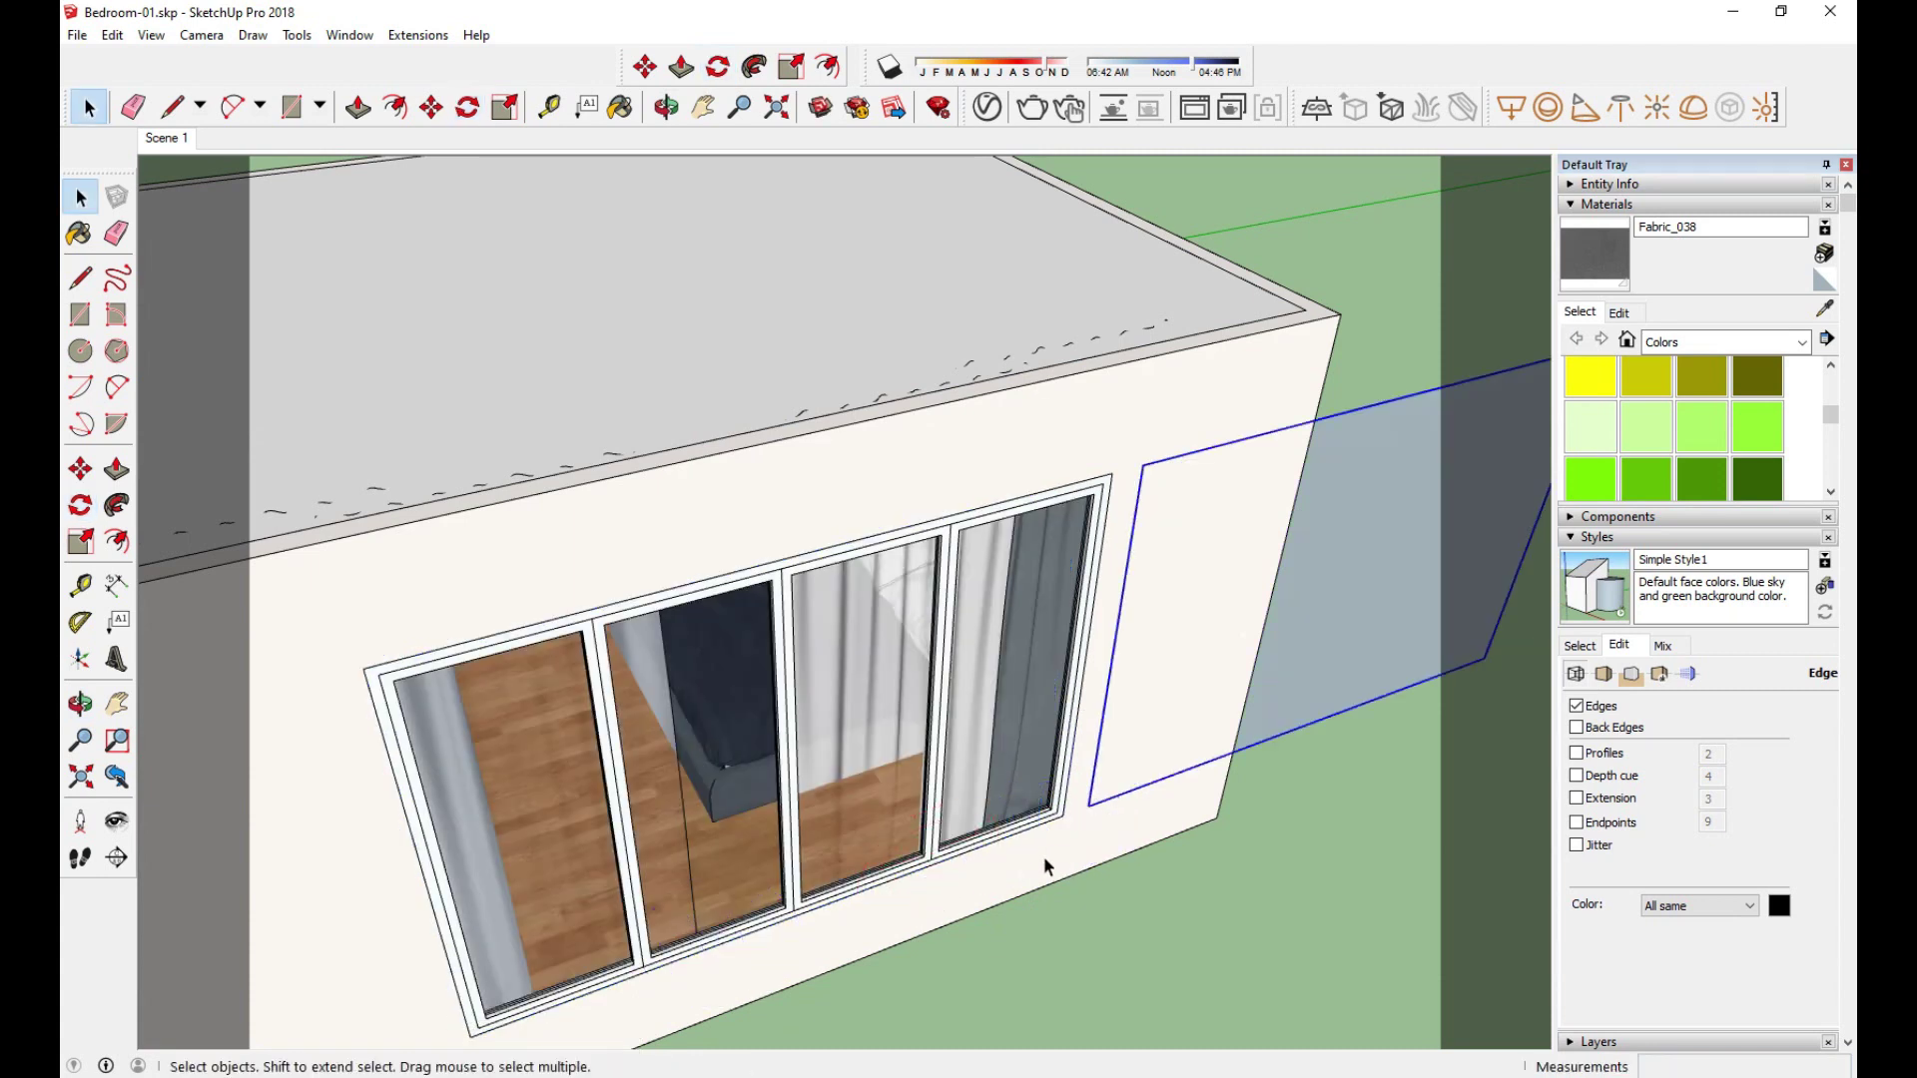
Step: Move the rotated light by its lower corner back over the window opening
{"action": "key", "text": "m"}
{"action": "middle_click_drag", "start_coordinate": [1261, 774], "coordinate": [1339, 663]}
{"action": "left_click", "coordinate": [1376, 629]}
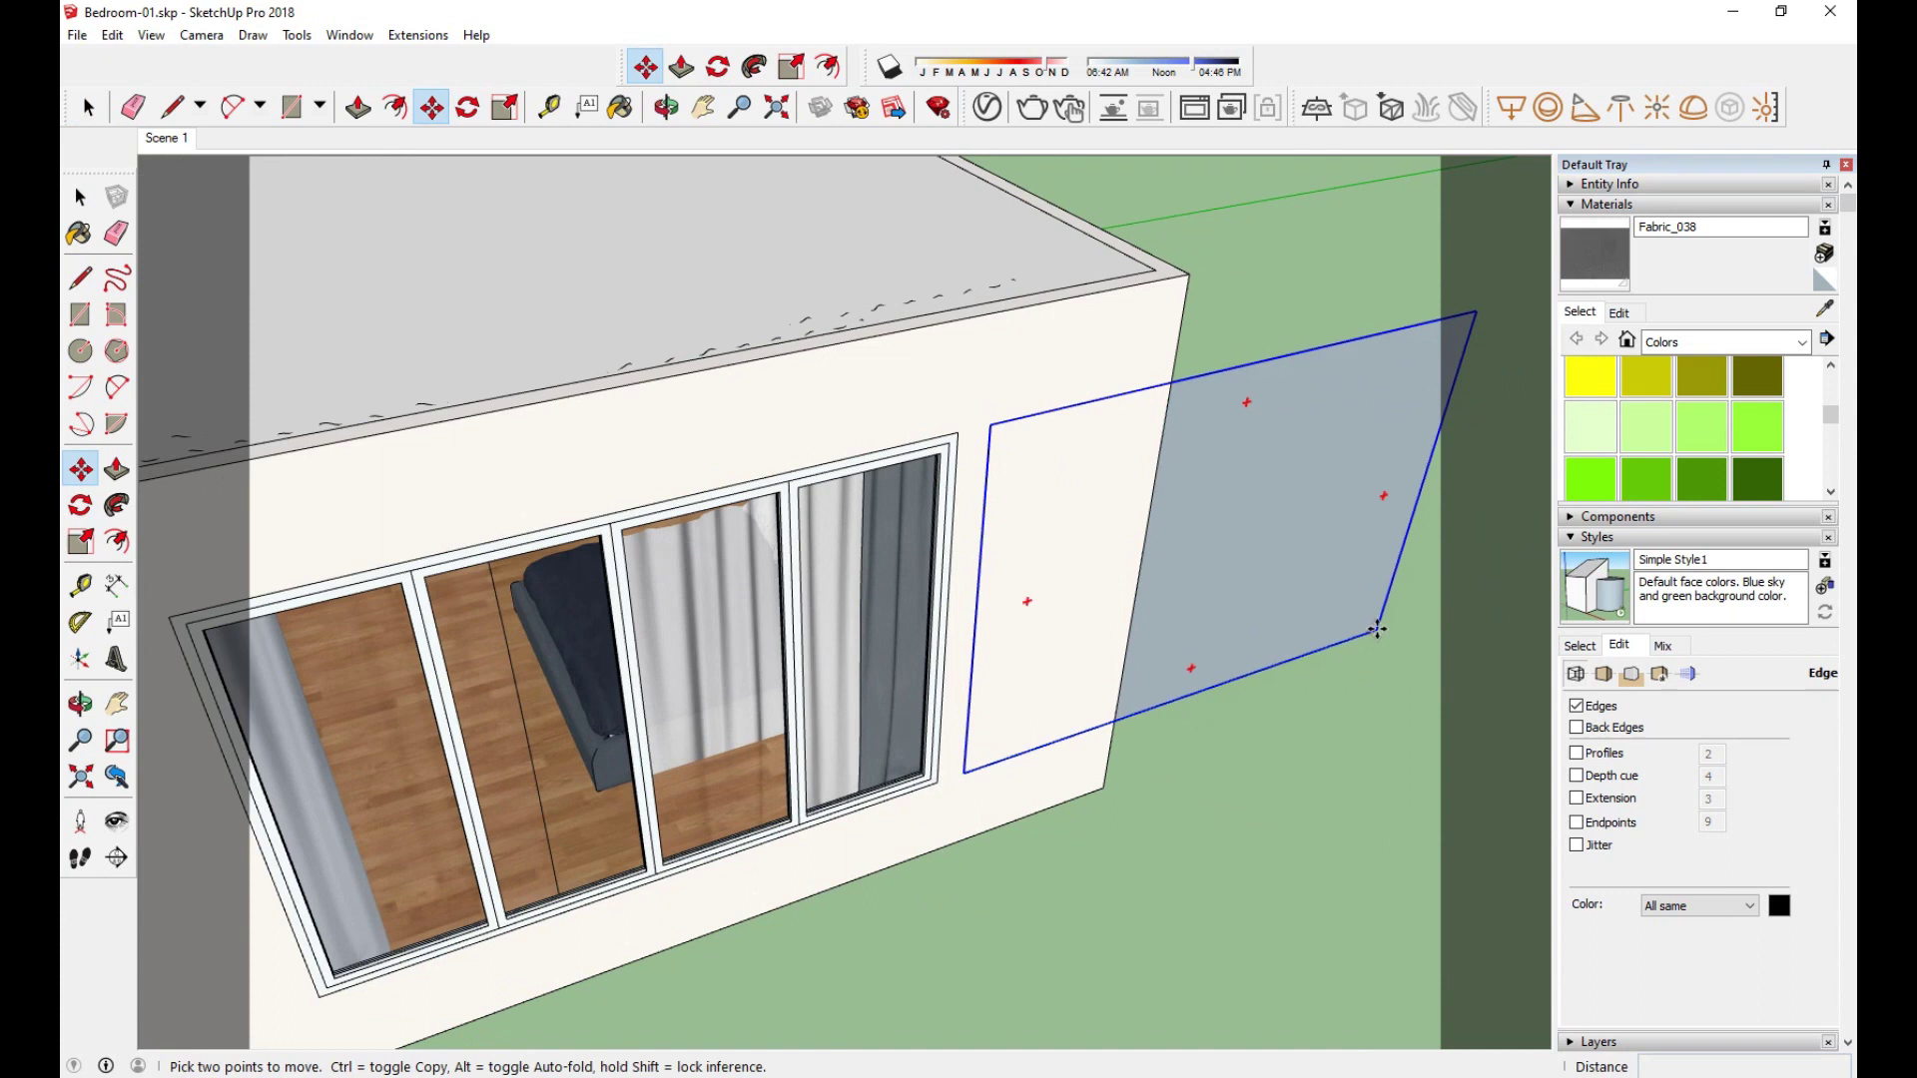
{"action": "scroll", "coordinate": [949, 749], "scroll_direction": "up", "scroll_amount": 3}
{"action": "left_click", "coordinate": [889, 799]}
{"action": "scroll", "coordinate": [889, 798], "scroll_direction": "down", "scroll_amount": 5}
{"action": "key", "text": "space"}
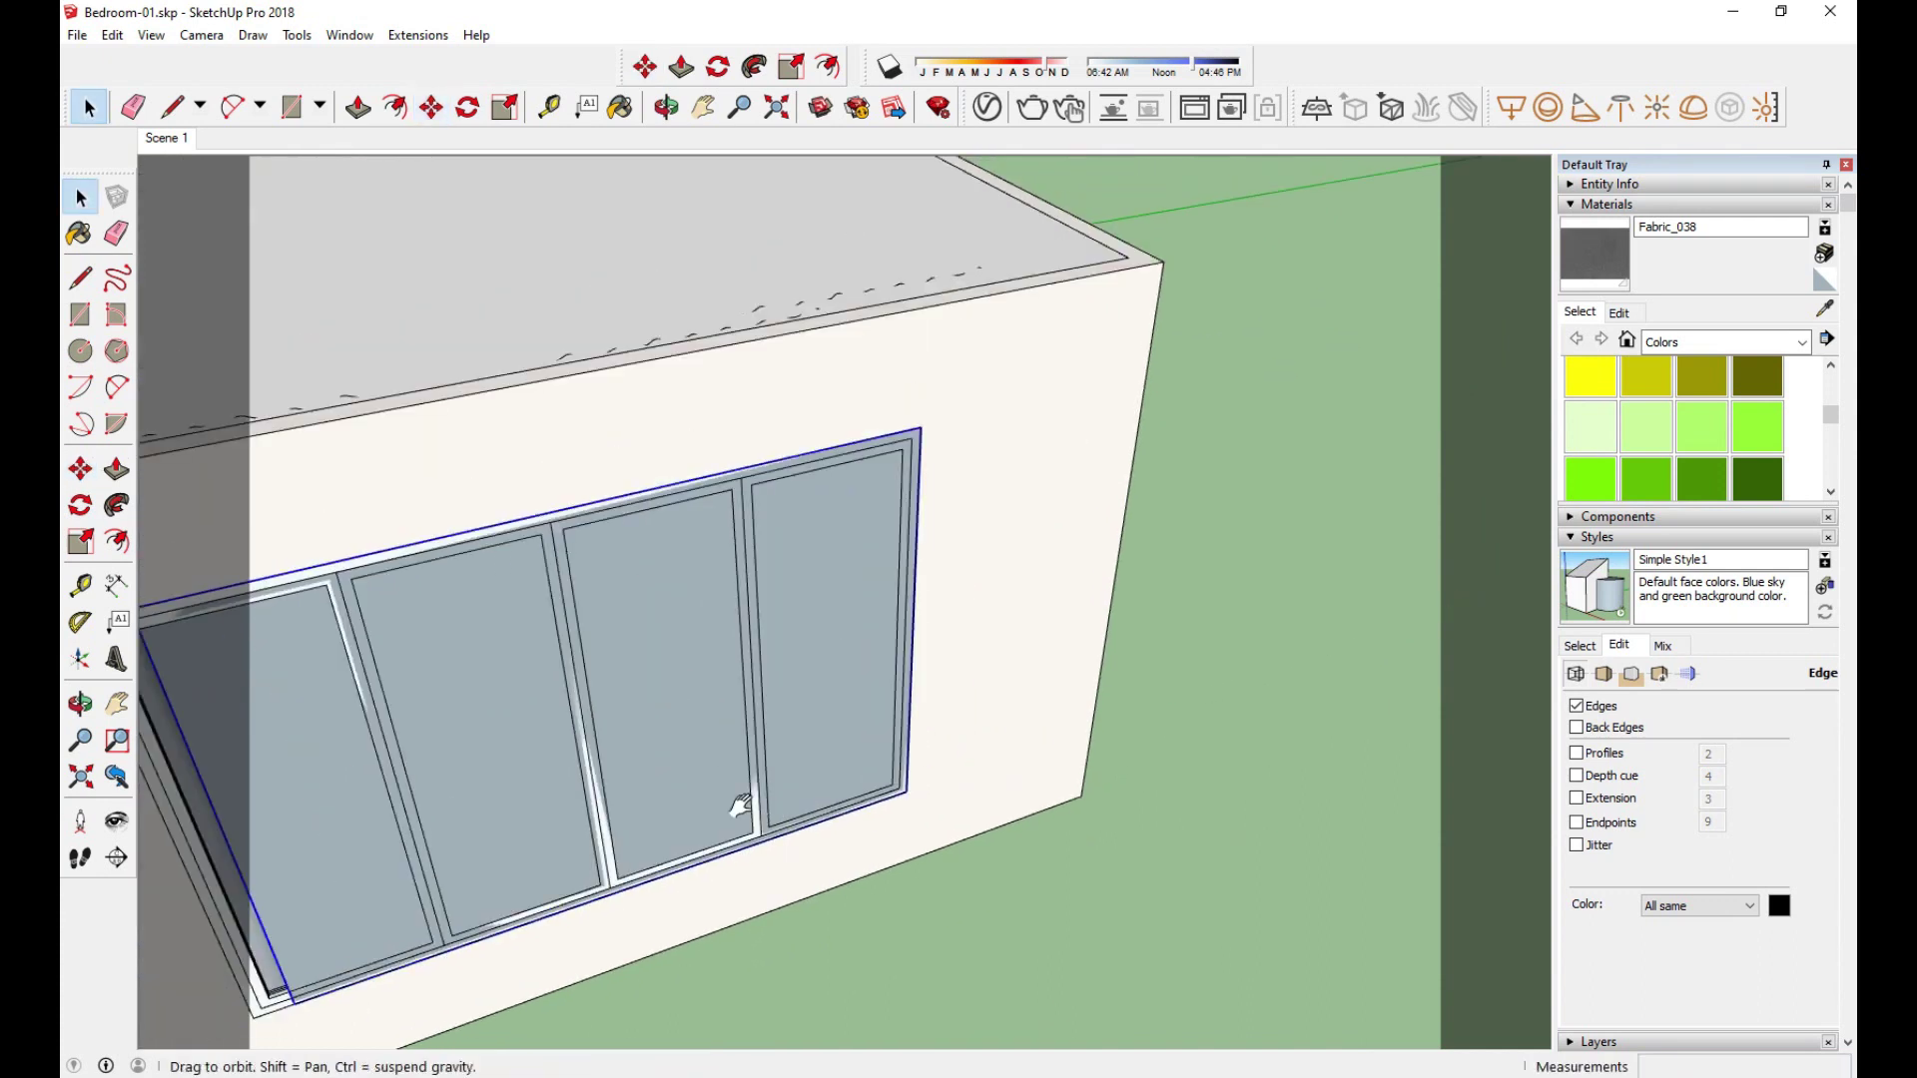
Step: Scale the window light horizontally so that it spans the full width of the opening
{"action": "key", "text": "s"}
{"action": "scroll", "coordinate": [440, 837], "scroll_direction": "up", "scroll_amount": 3}
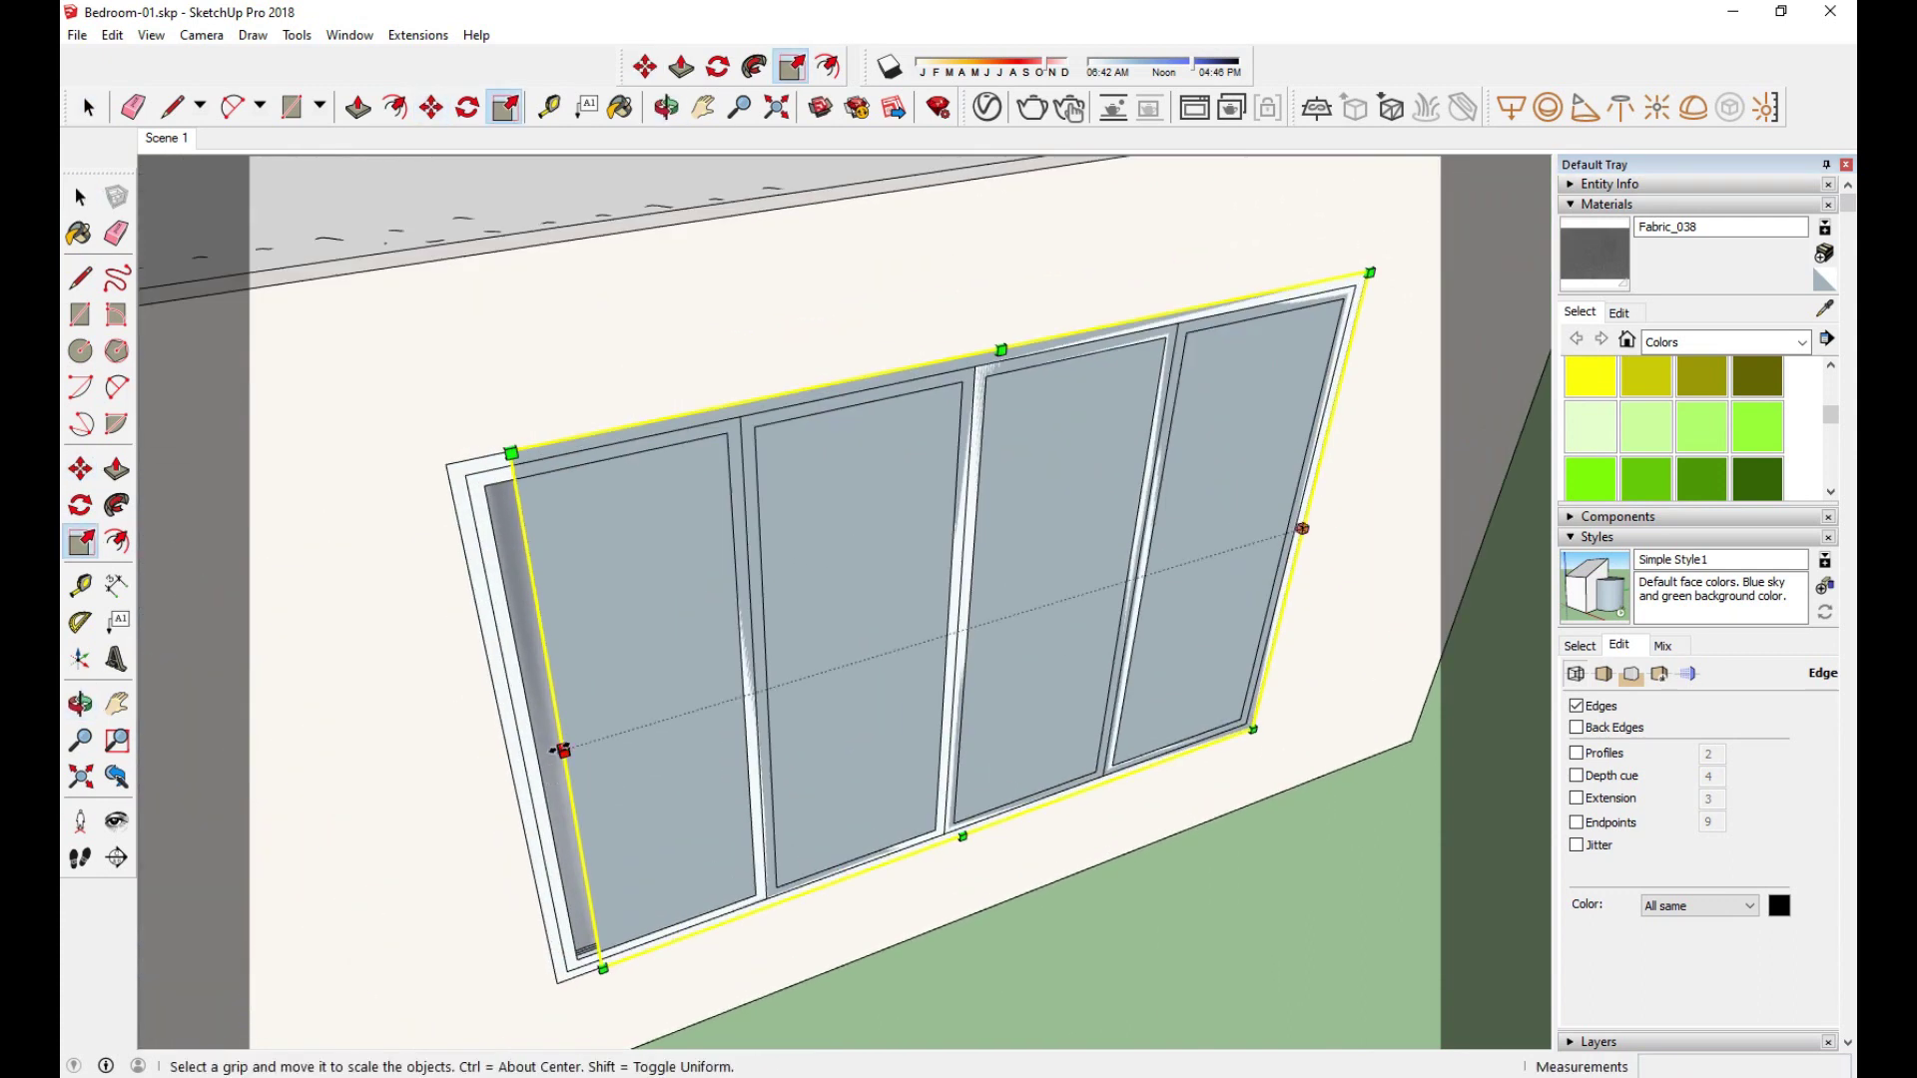
{"action": "left_click", "coordinate": [556, 751]}
{"action": "left_click", "coordinate": [509, 765]}
Step: Move the window light slightly outward so that it sits just in front of the wall
{"action": "middle_click_drag", "start_coordinate": [578, 782], "coordinate": [984, 843]}
{"action": "key", "text": "space"}
{"action": "key", "text": "m"}
{"action": "left_click", "coordinate": [1156, 817]}
{"action": "left_click", "coordinate": [1164, 825]}
{"action": "key", "text": "space"}
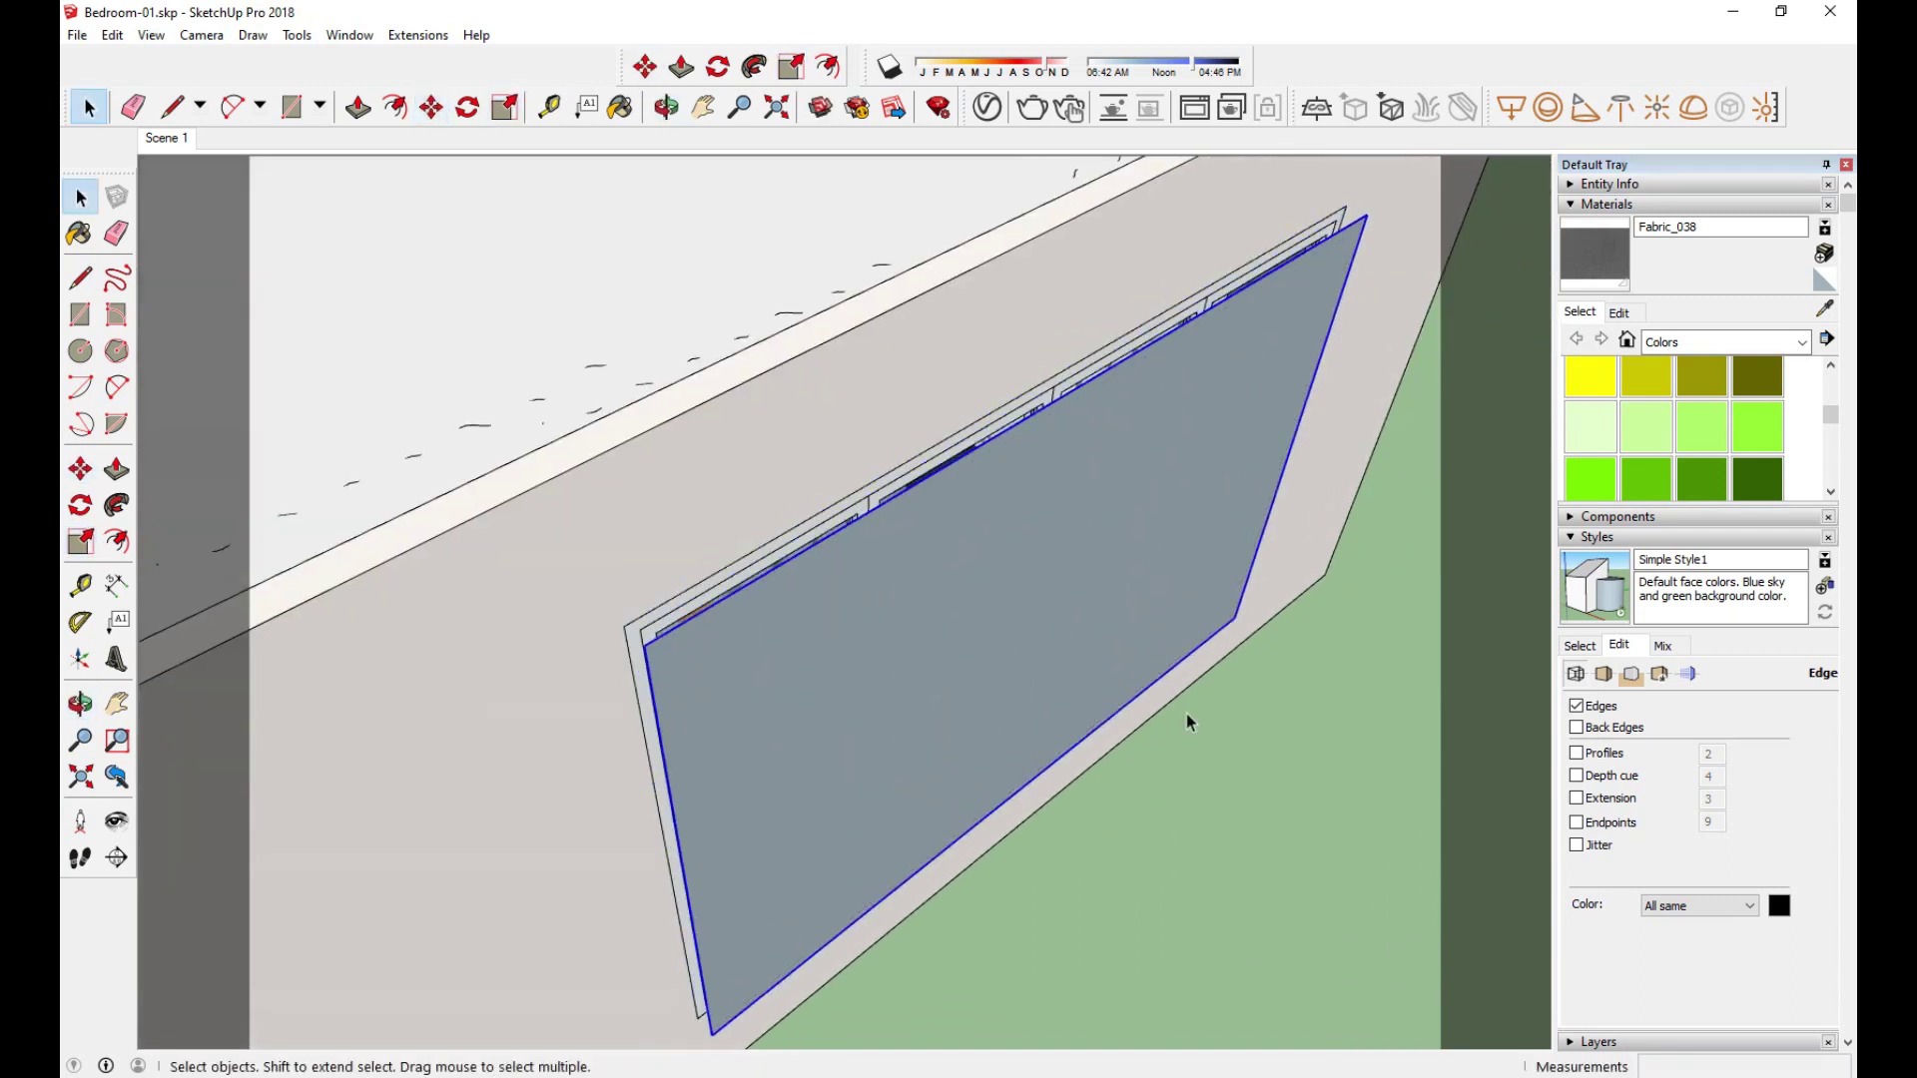
Step: Give the window light a very pale cyan tint in the V-Ray Asset Editor
{"action": "left_click", "coordinate": [938, 107]}
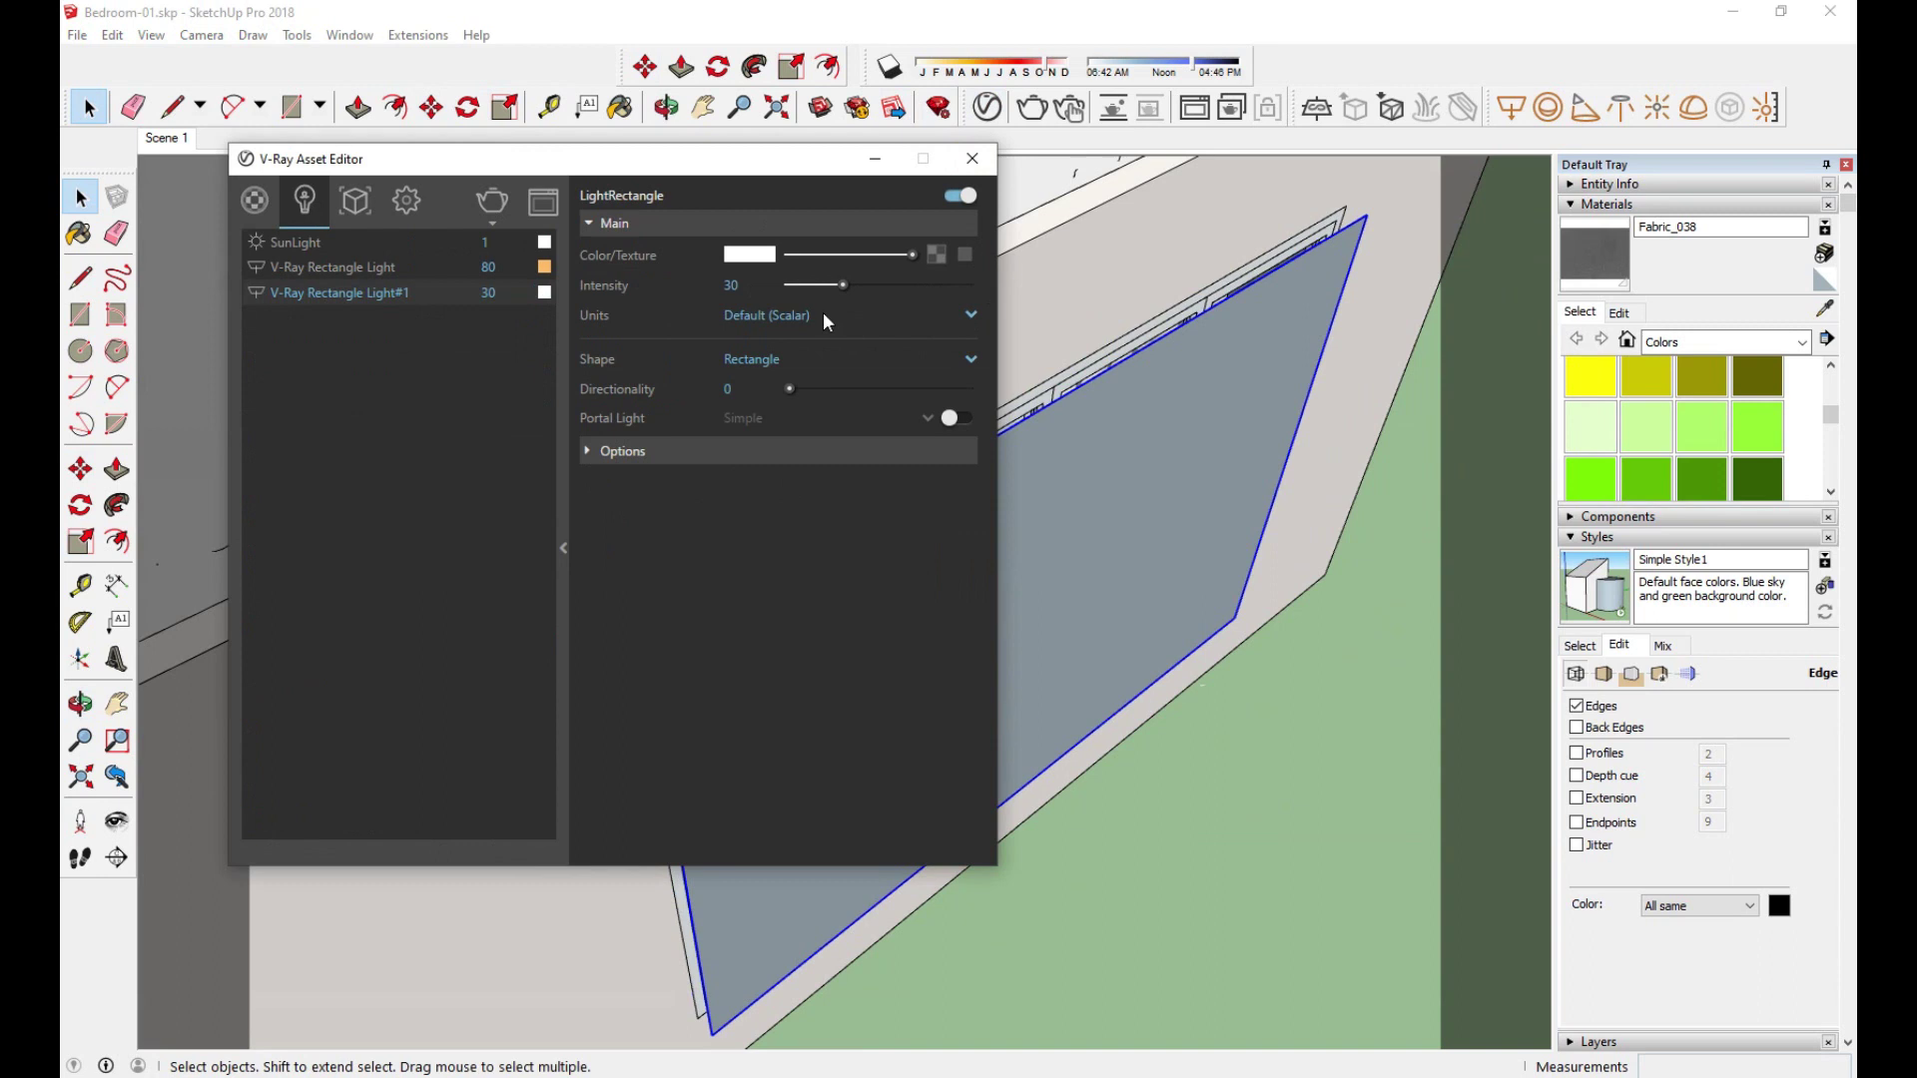
{"action": "left_click", "coordinate": [746, 258]}
{"action": "left_click_drag", "start_coordinate": [1206, 597], "coordinate": [1207, 657]}
{"action": "left_click", "coordinate": [931, 510]}
{"action": "left_click", "coordinate": [1565, 484]}
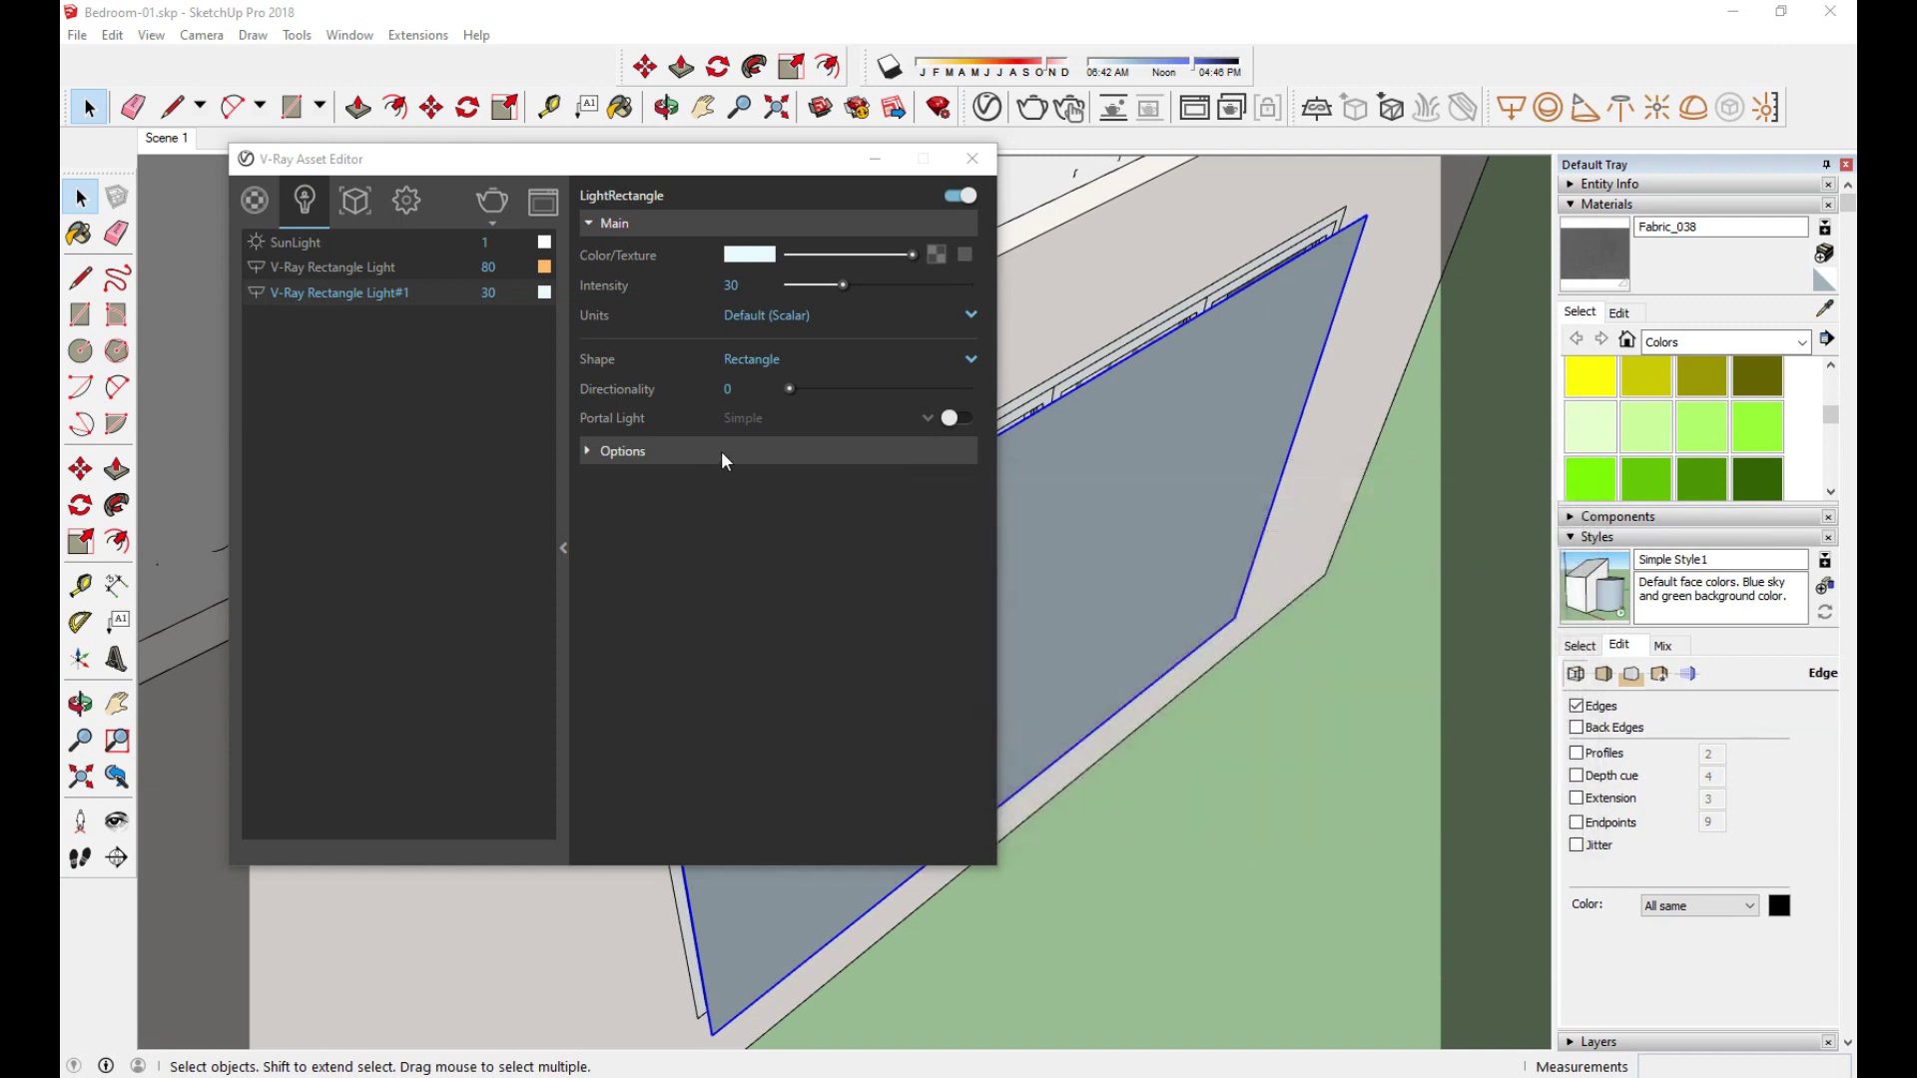
Step: Make the window light invisible, stop it affecting reflections and set its intensity to 50
{"action": "left_click", "coordinate": [718, 450]}
{"action": "left_click", "coordinate": [732, 484]}
{"action": "left_click", "coordinate": [730, 599]}
{"action": "type", "text": "50"}
{"action": "key", "text": "Return"}
{"action": "left_click", "coordinate": [838, 230]}
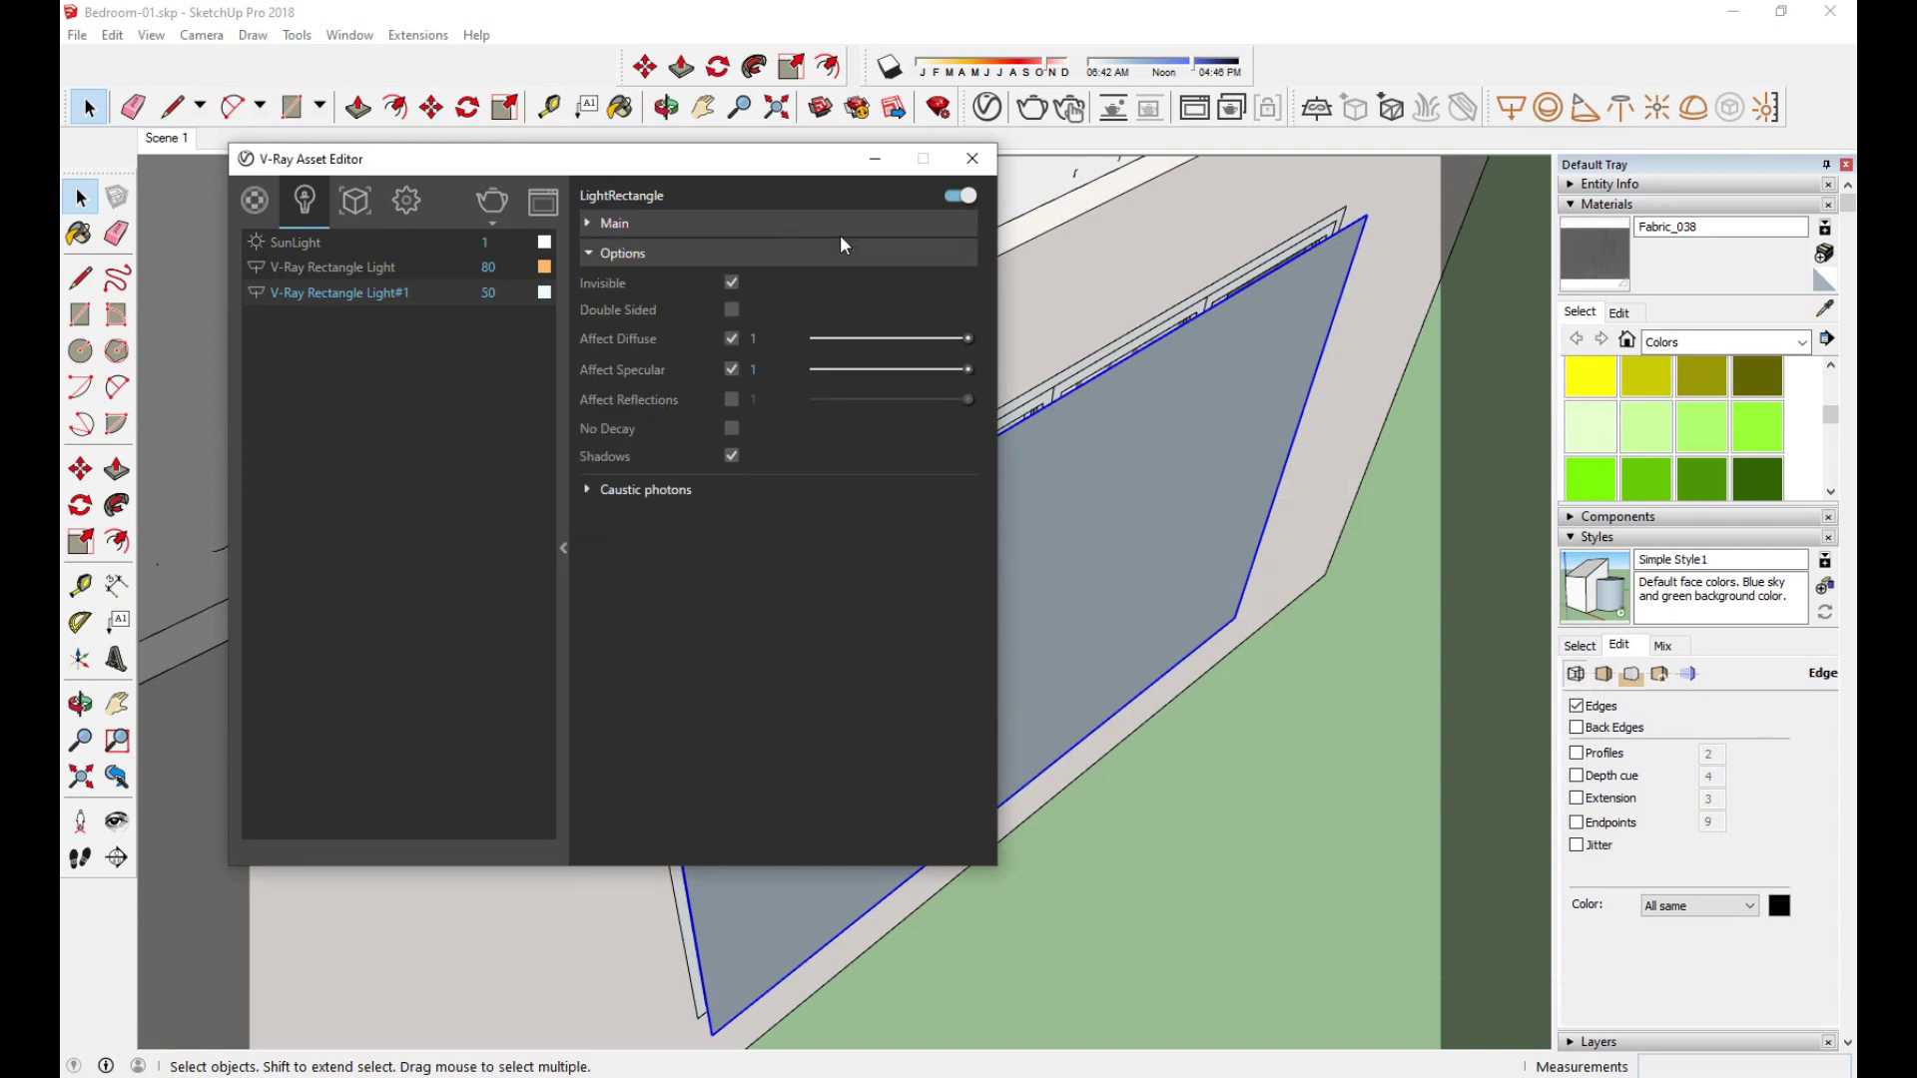
{"action": "left_click", "coordinate": [972, 160]}
Step: Run a test render of the bedroom scene view to check the window light
{"action": "scroll", "coordinate": [269, 285], "scroll_direction": "up", "scroll_amount": 8}
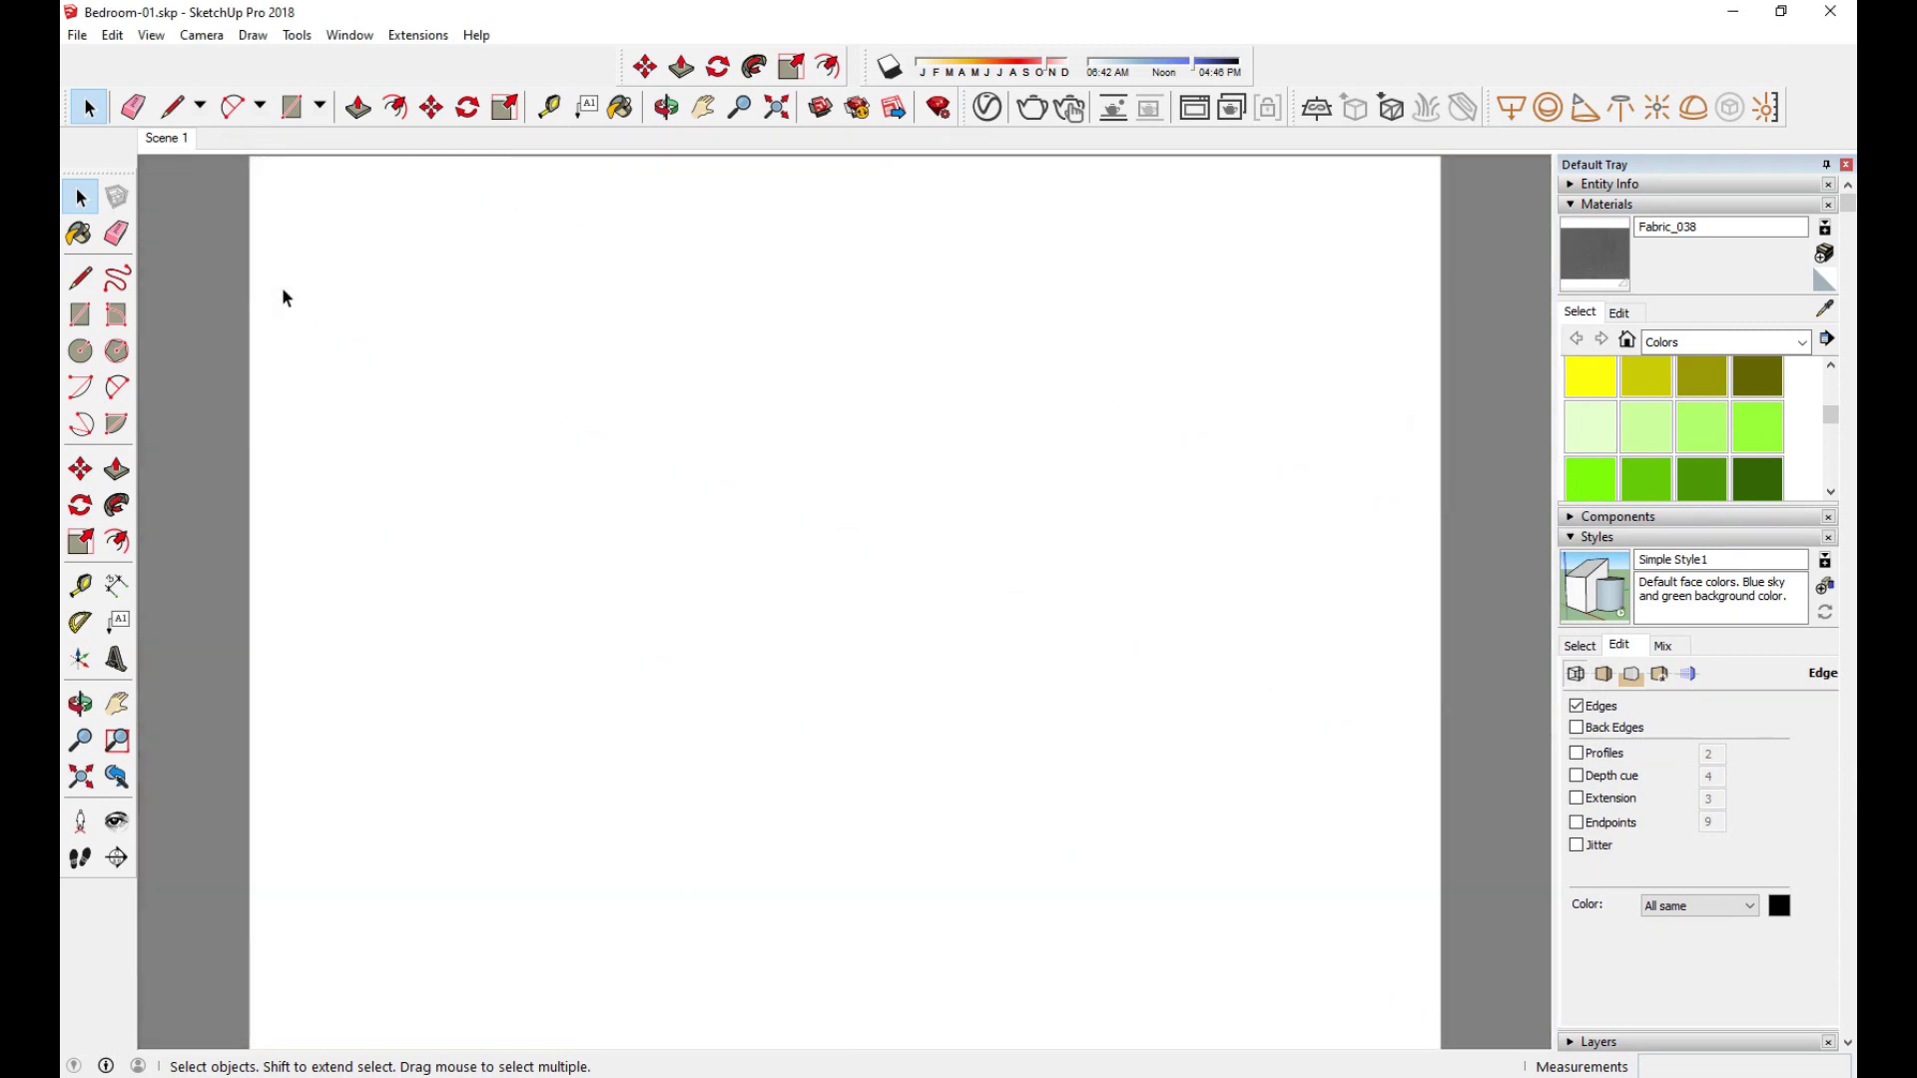
{"action": "scroll", "coordinate": [398, 421], "scroll_direction": "down", "scroll_amount": 8}
{"action": "left_click", "coordinate": [1071, 108]}
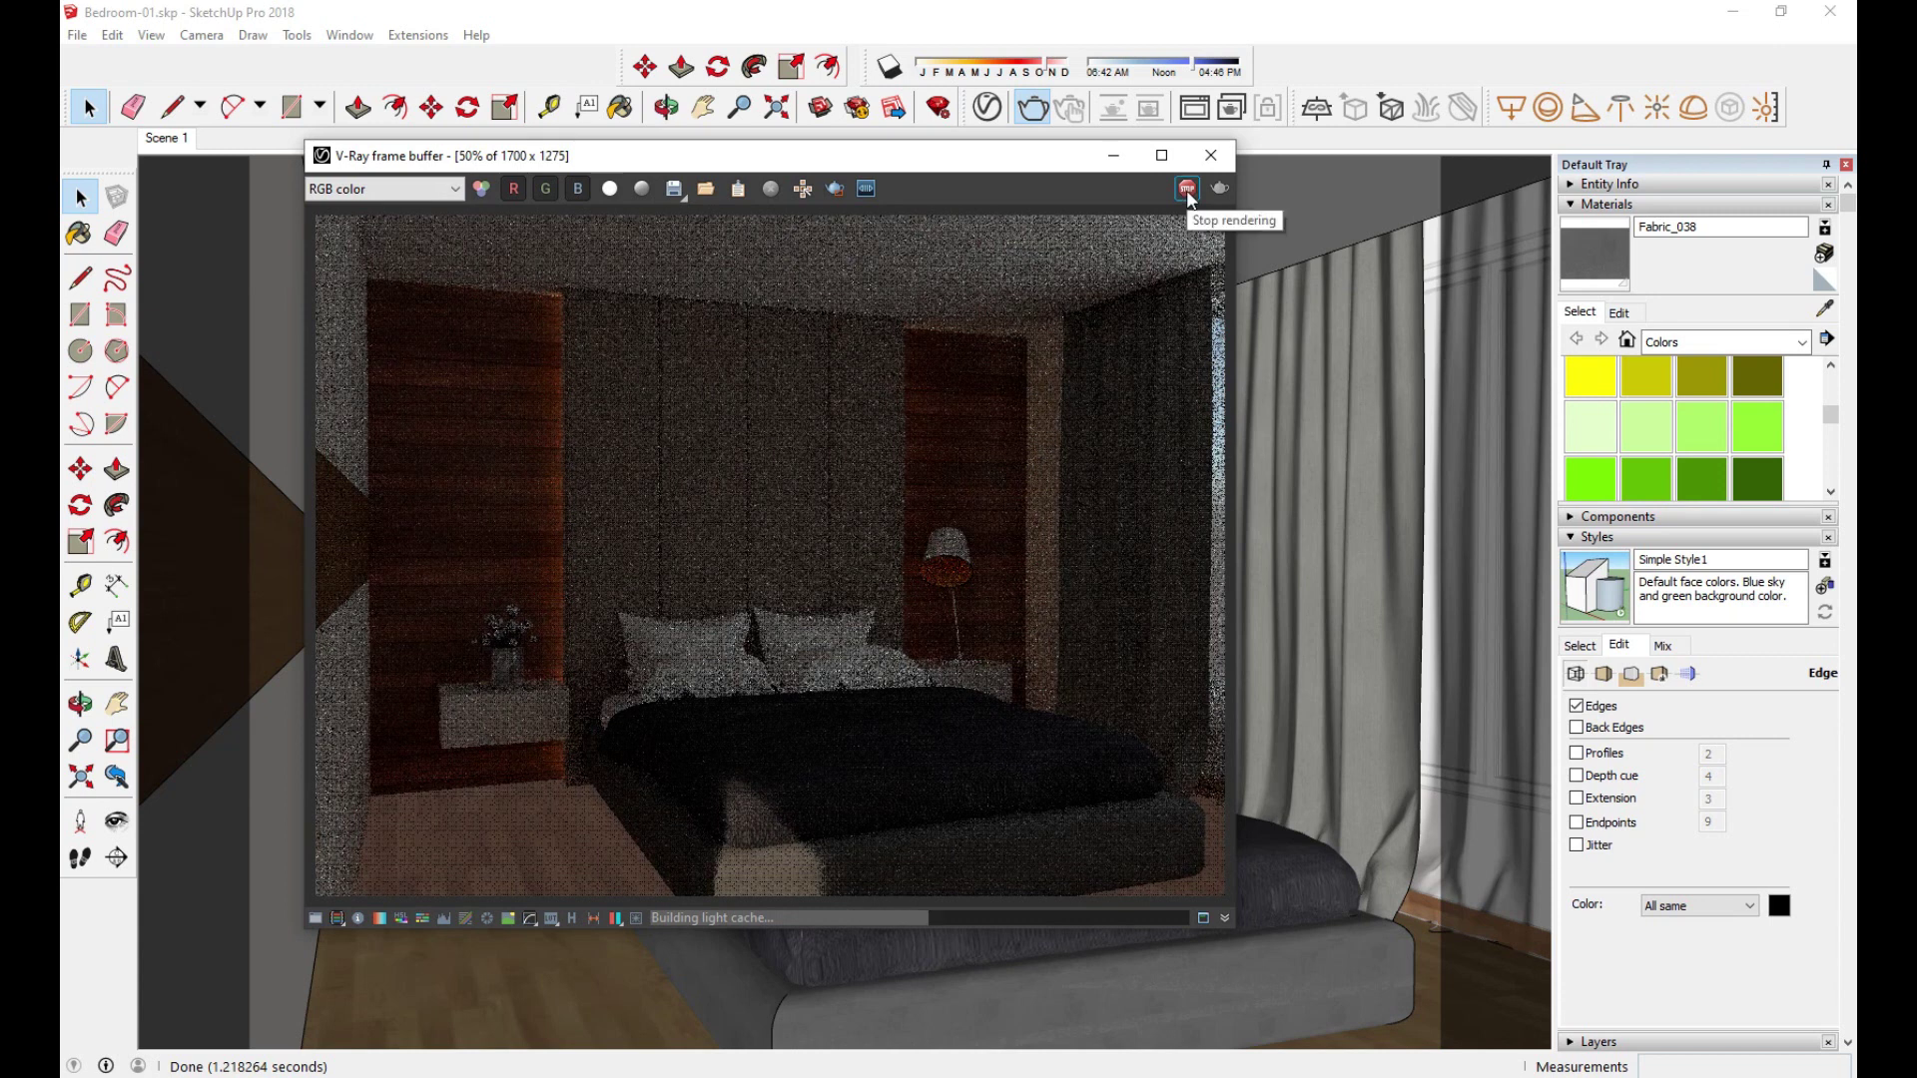
{"action": "left_click", "coordinate": [1211, 154]}
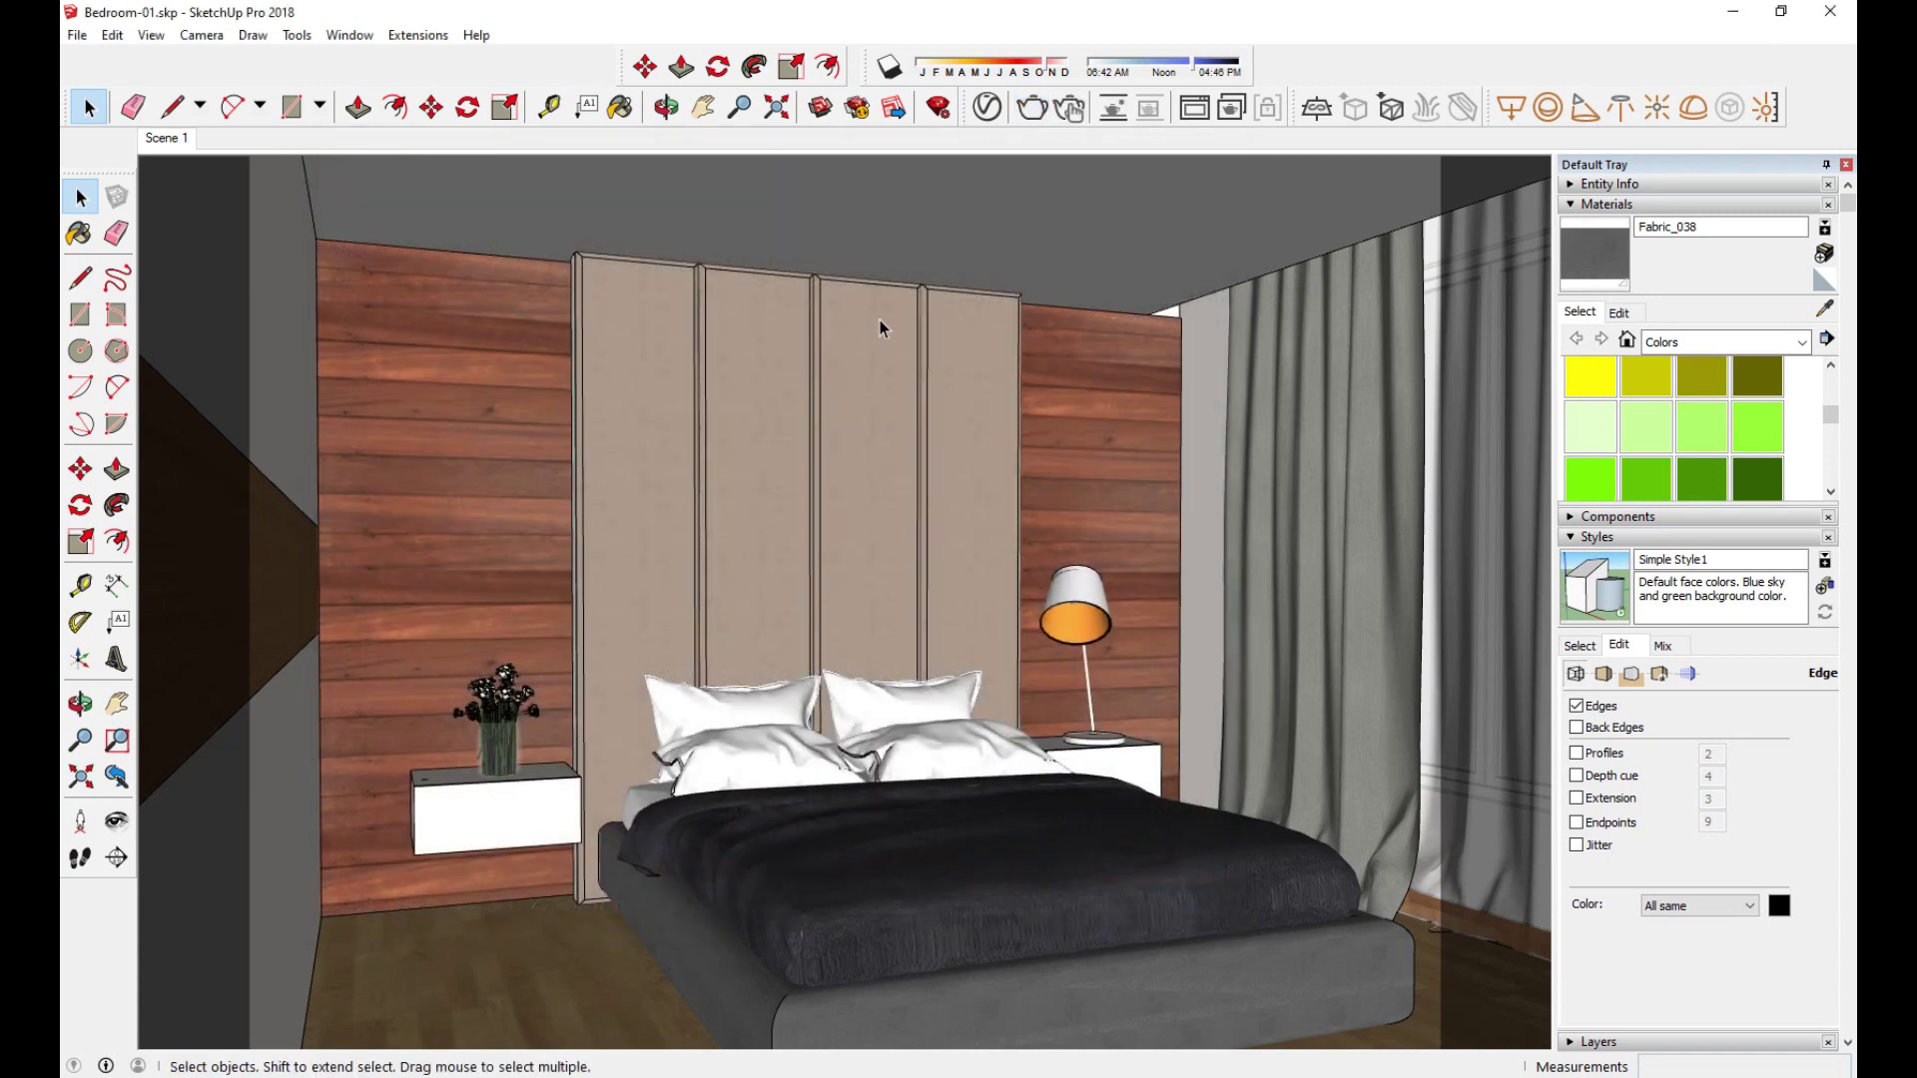
Step: Set the sun to about June shortly after noon, hide the shadow display again and update Scene 1
{"action": "left_click", "coordinate": [890, 68]}
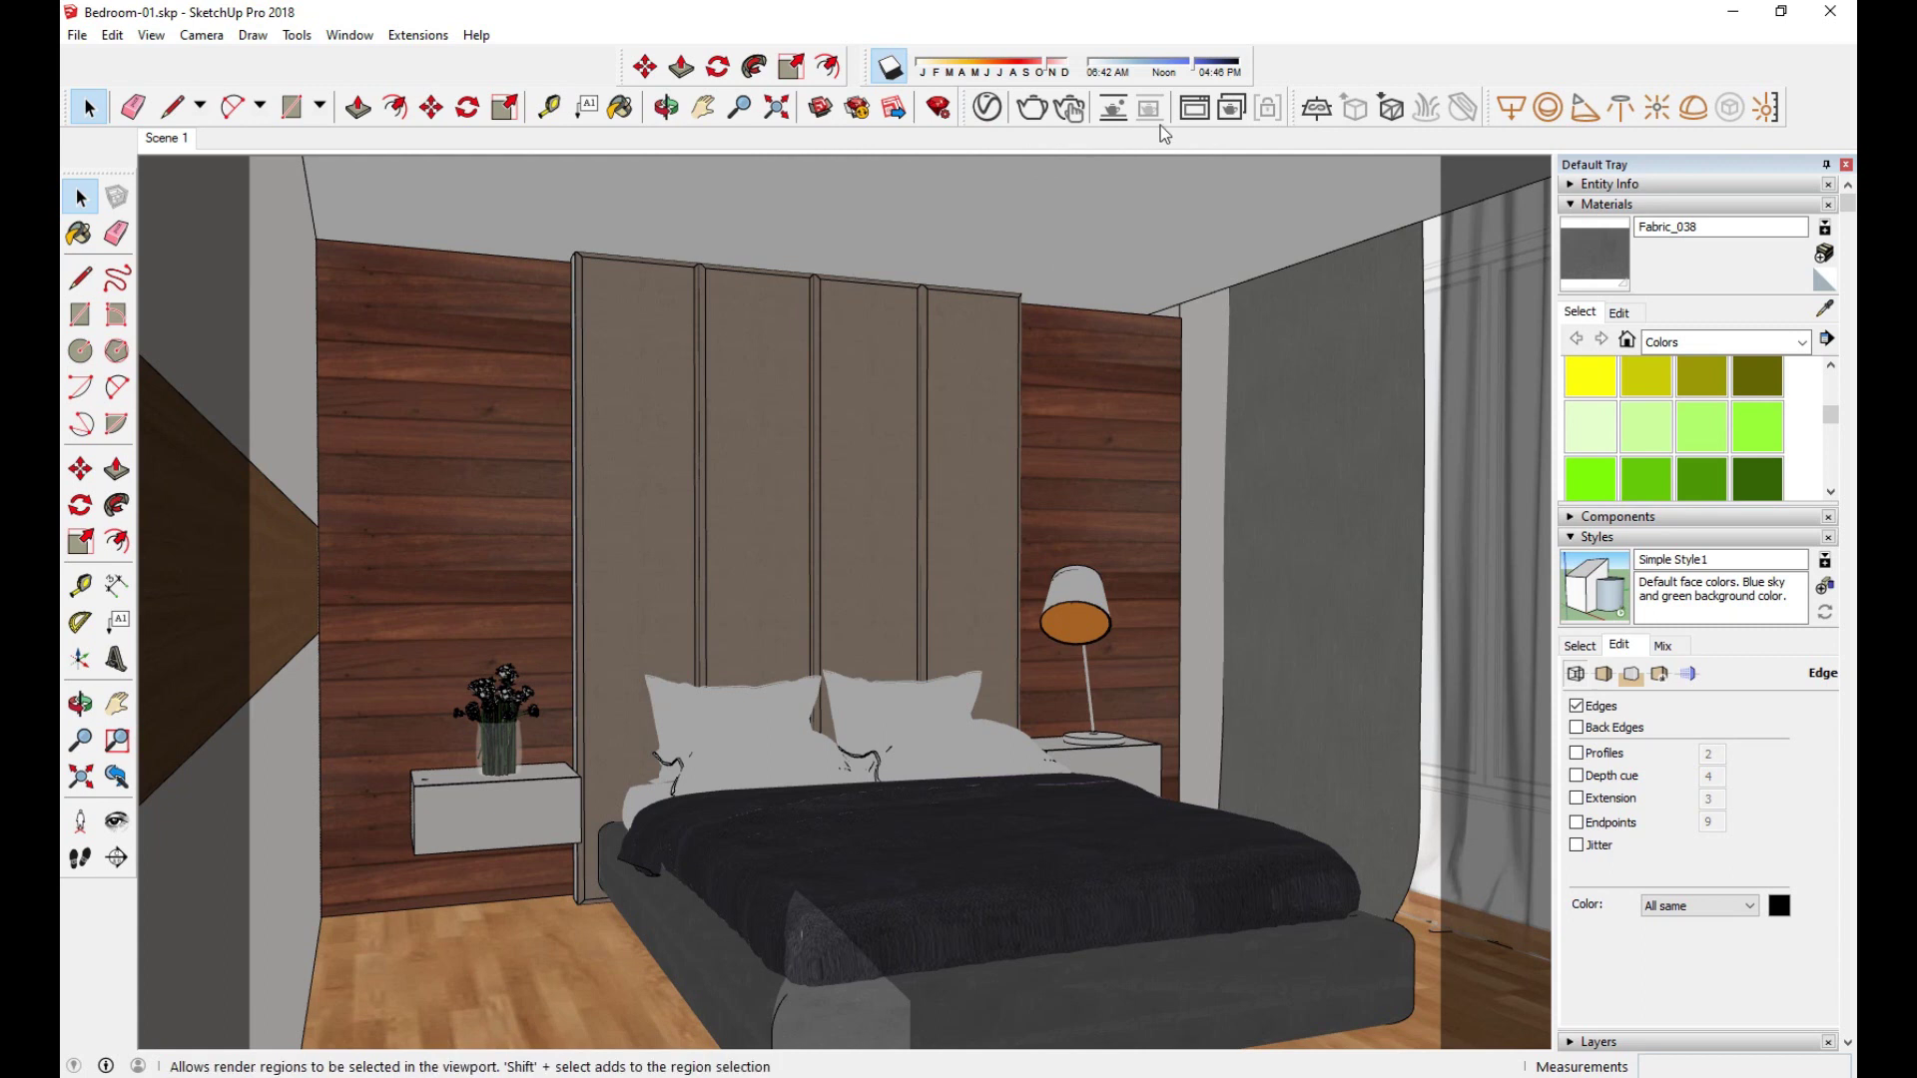
{"action": "left_click", "coordinate": [987, 72]}
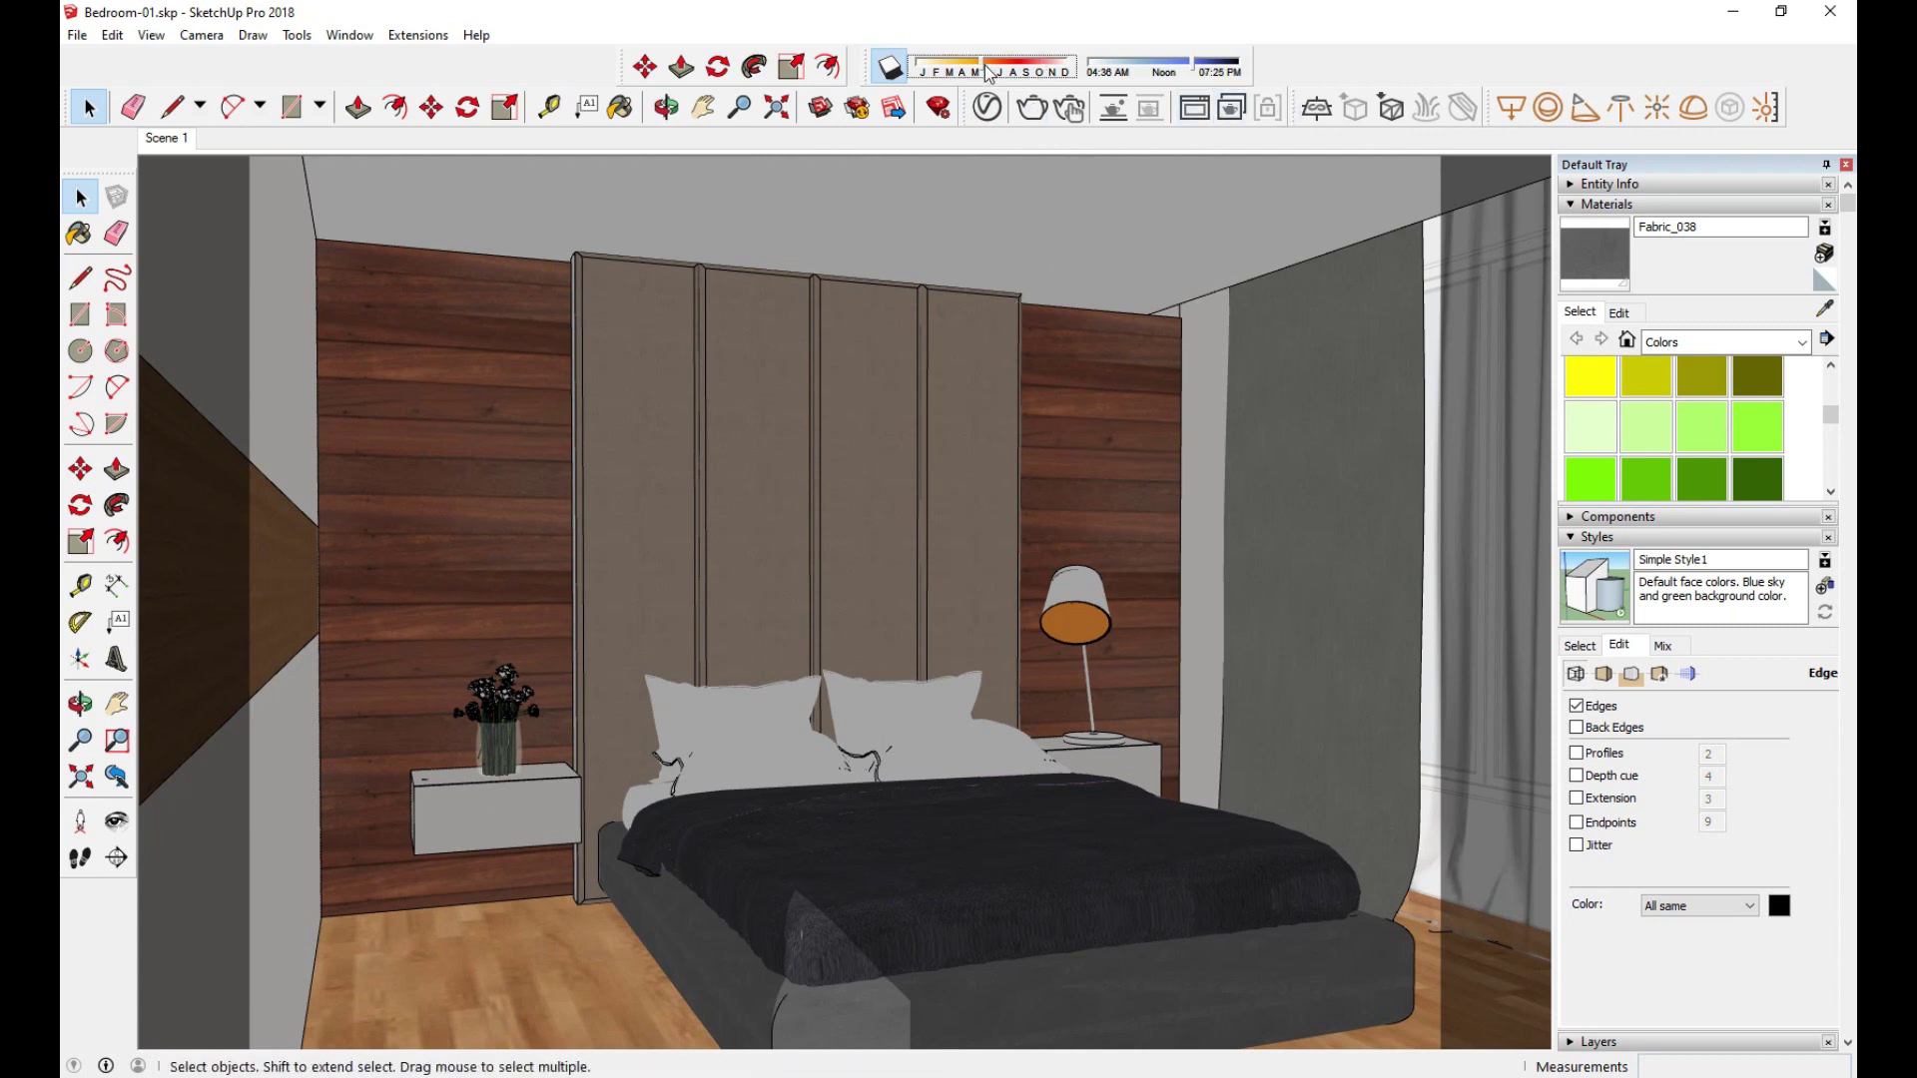
{"action": "left_click", "coordinate": [1151, 70]}
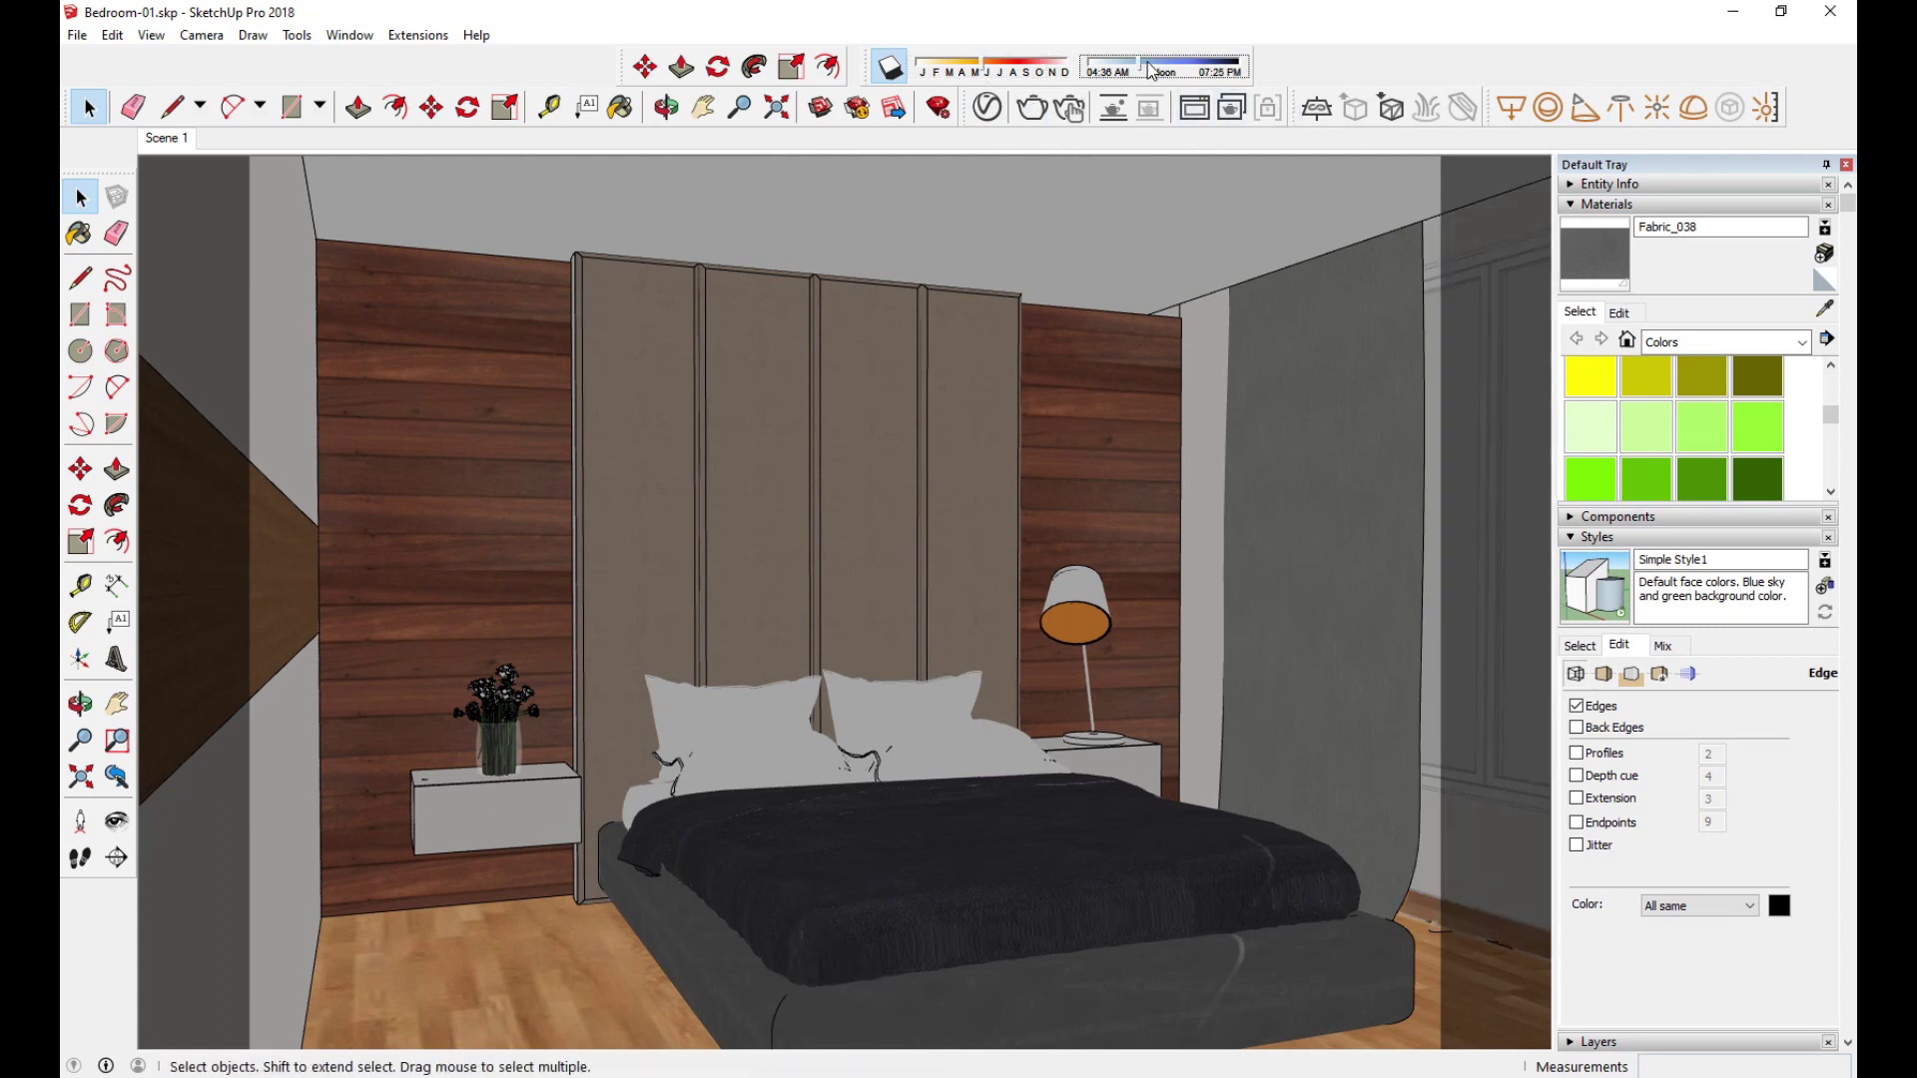
{"action": "left_click", "coordinate": [1178, 70]}
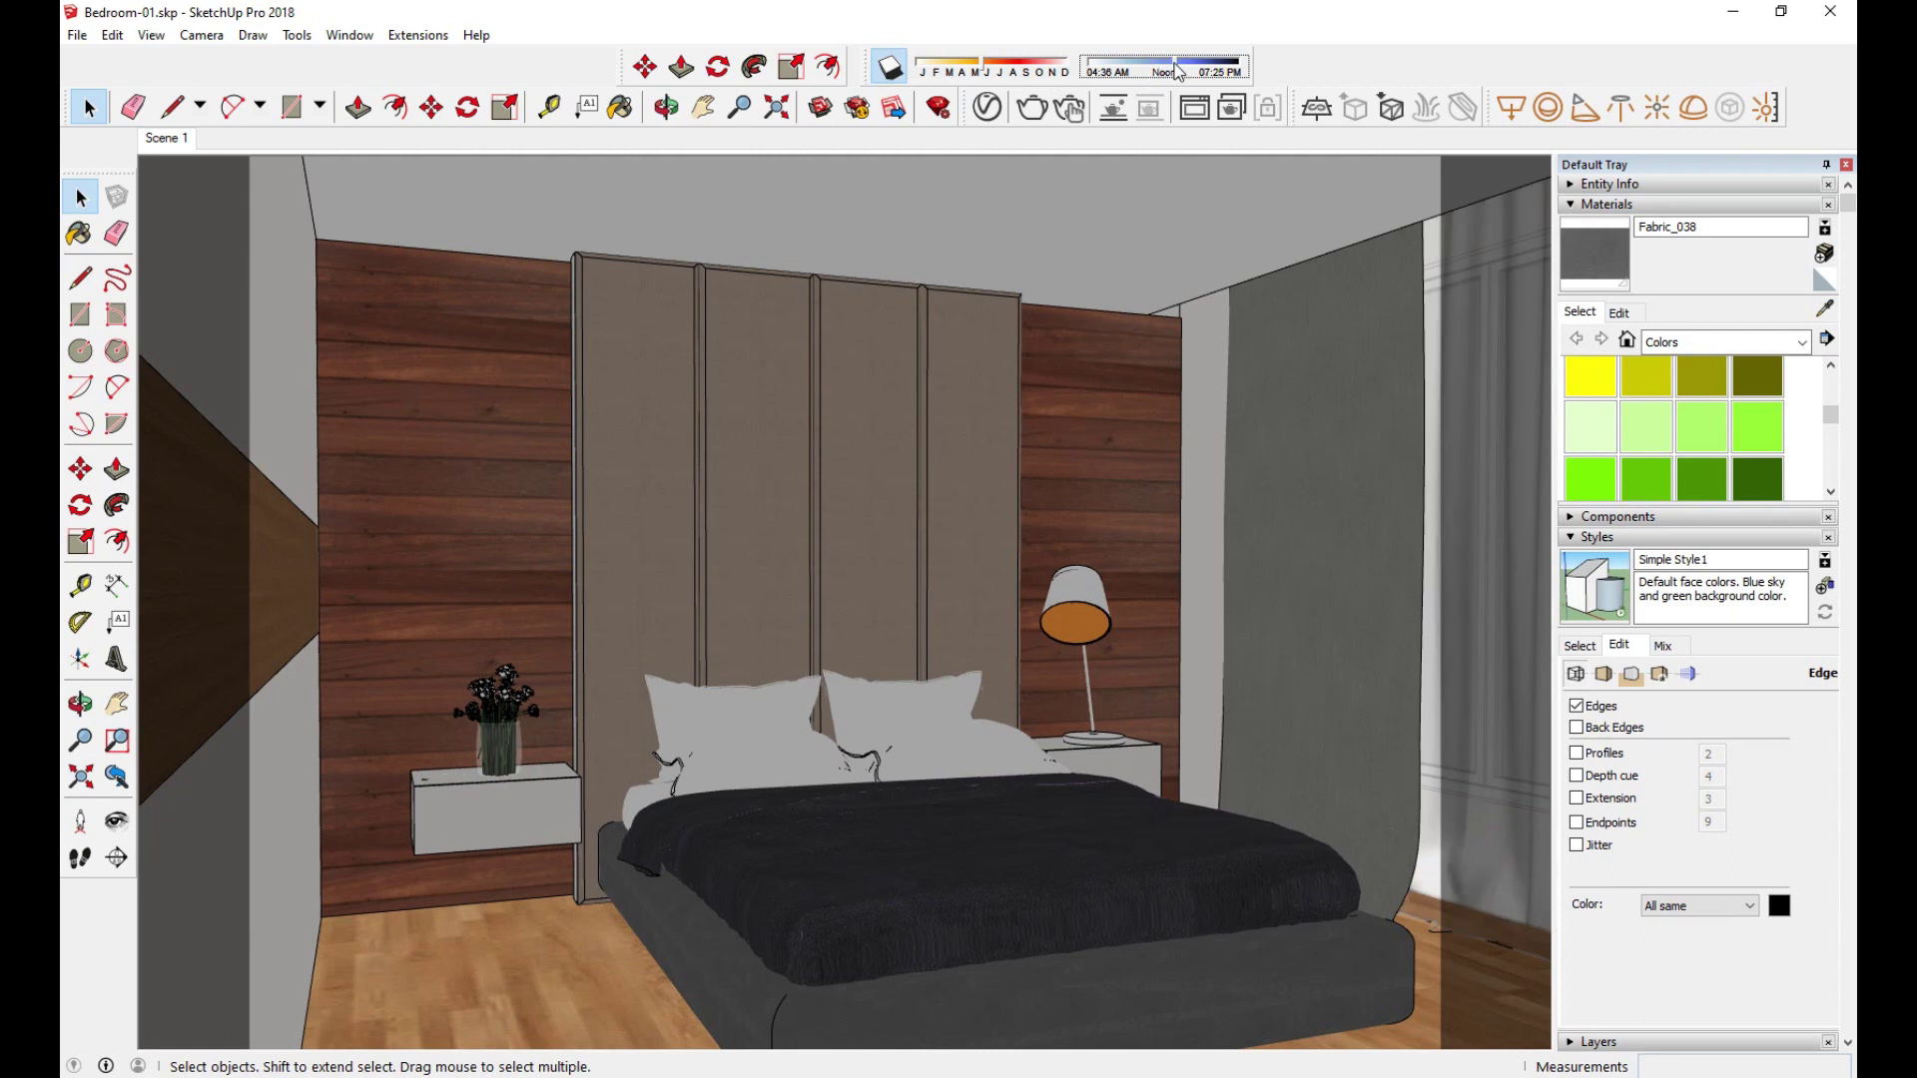
{"action": "left_click", "coordinate": [889, 67]}
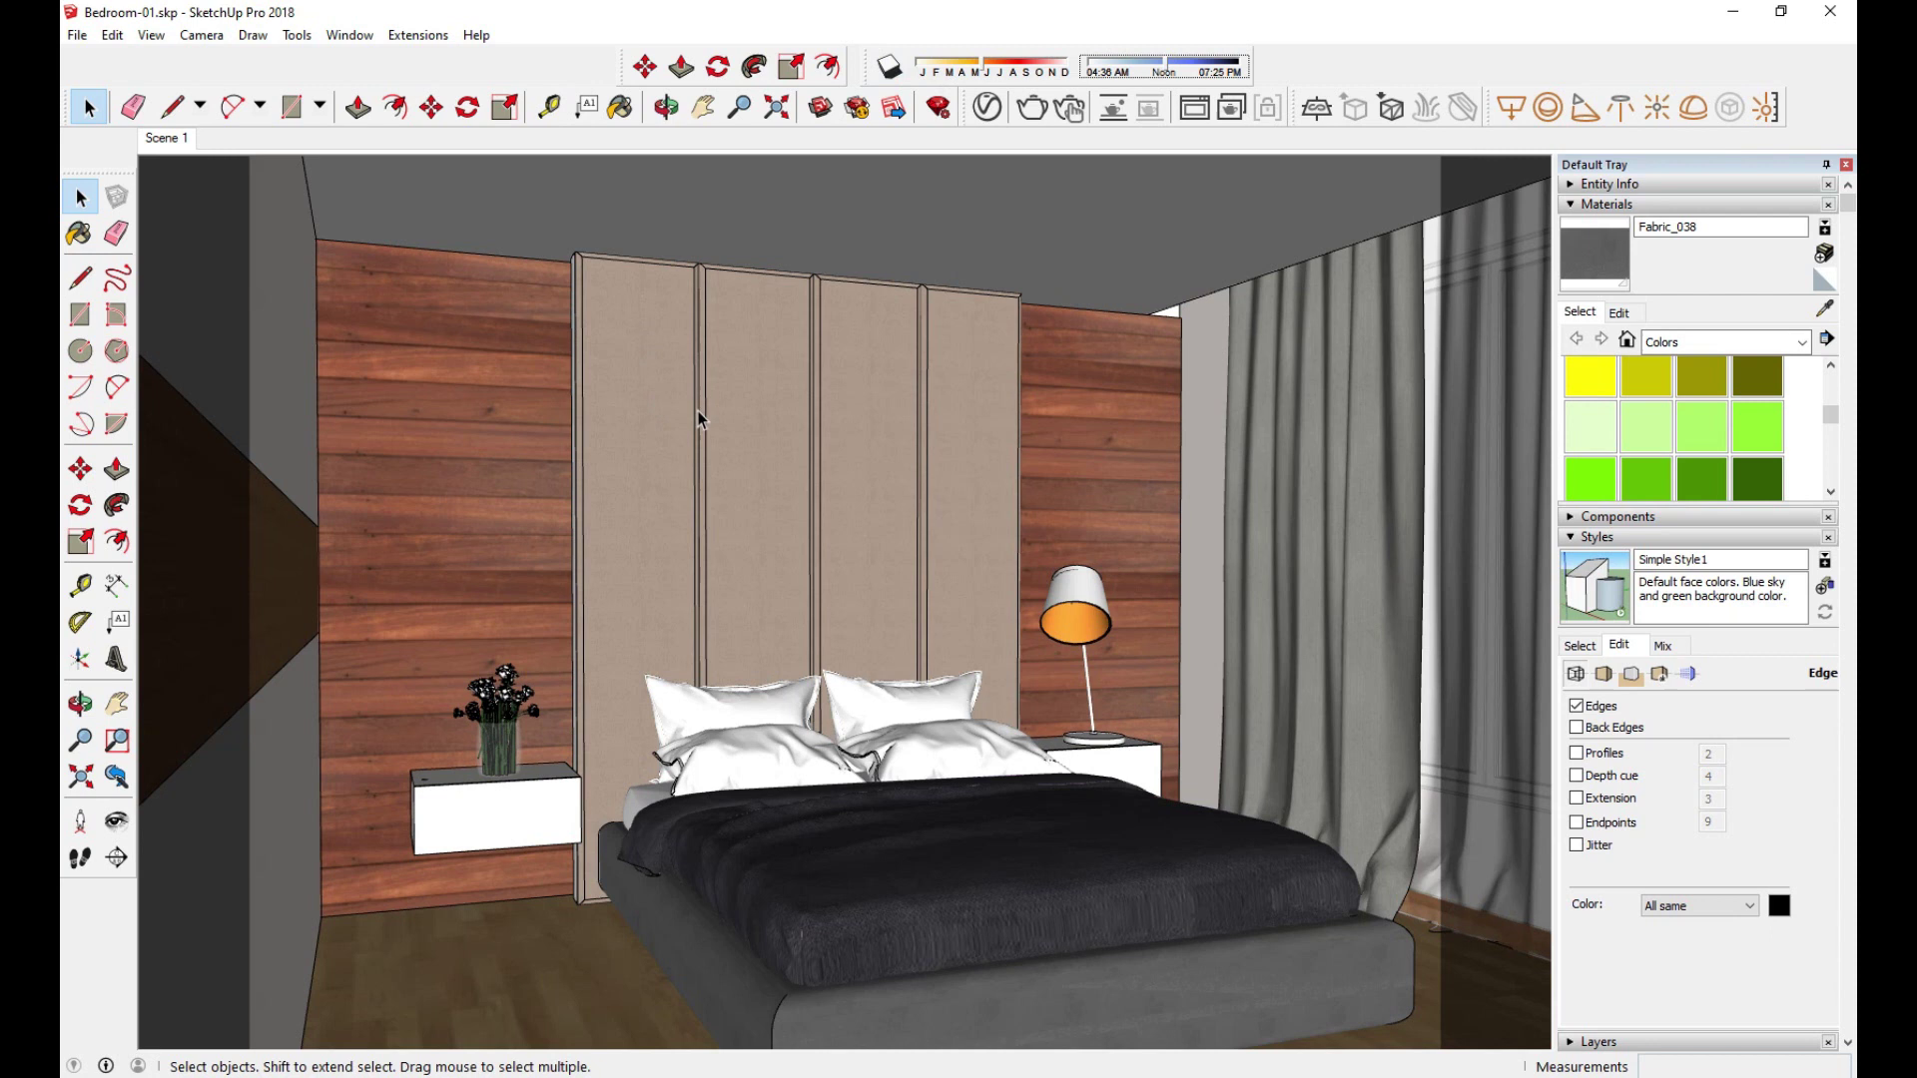
{"action": "right_click", "coordinate": [185, 145]}
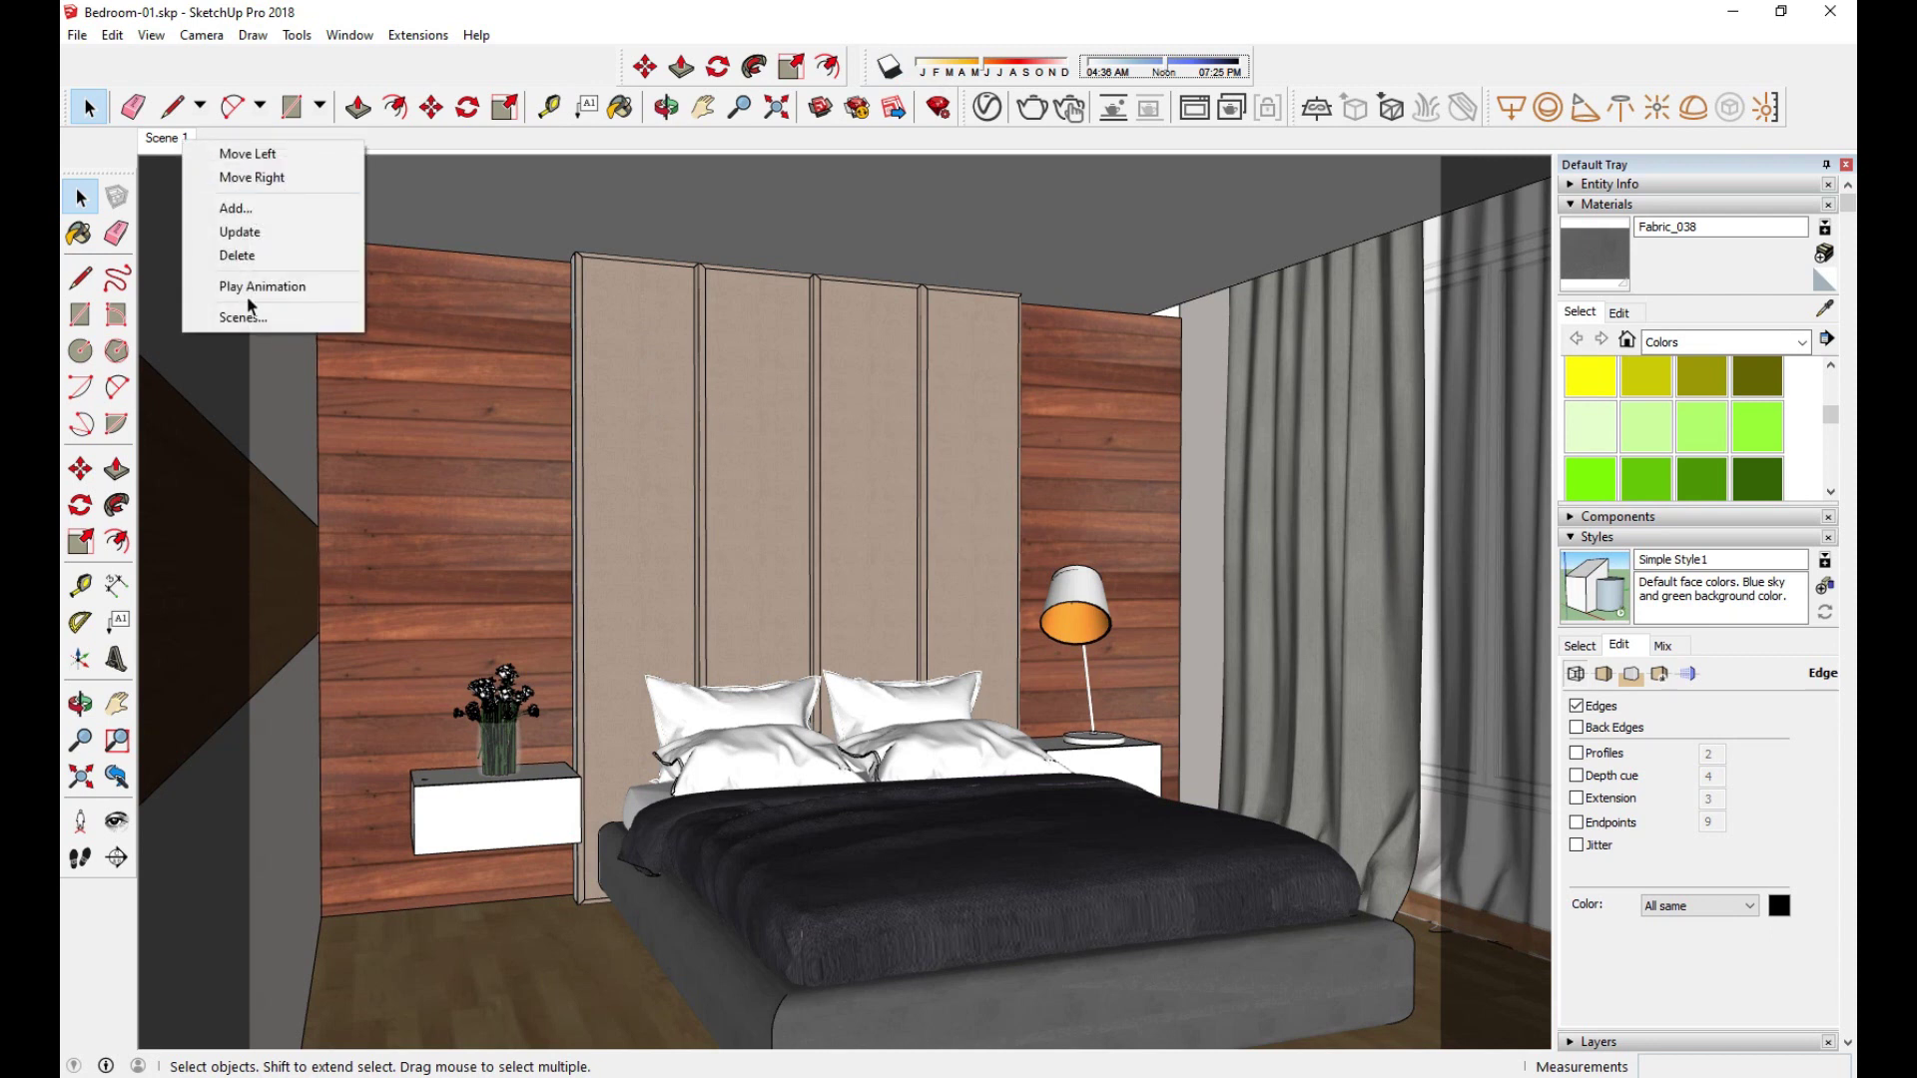
{"action": "left_click", "coordinate": [250, 240]}
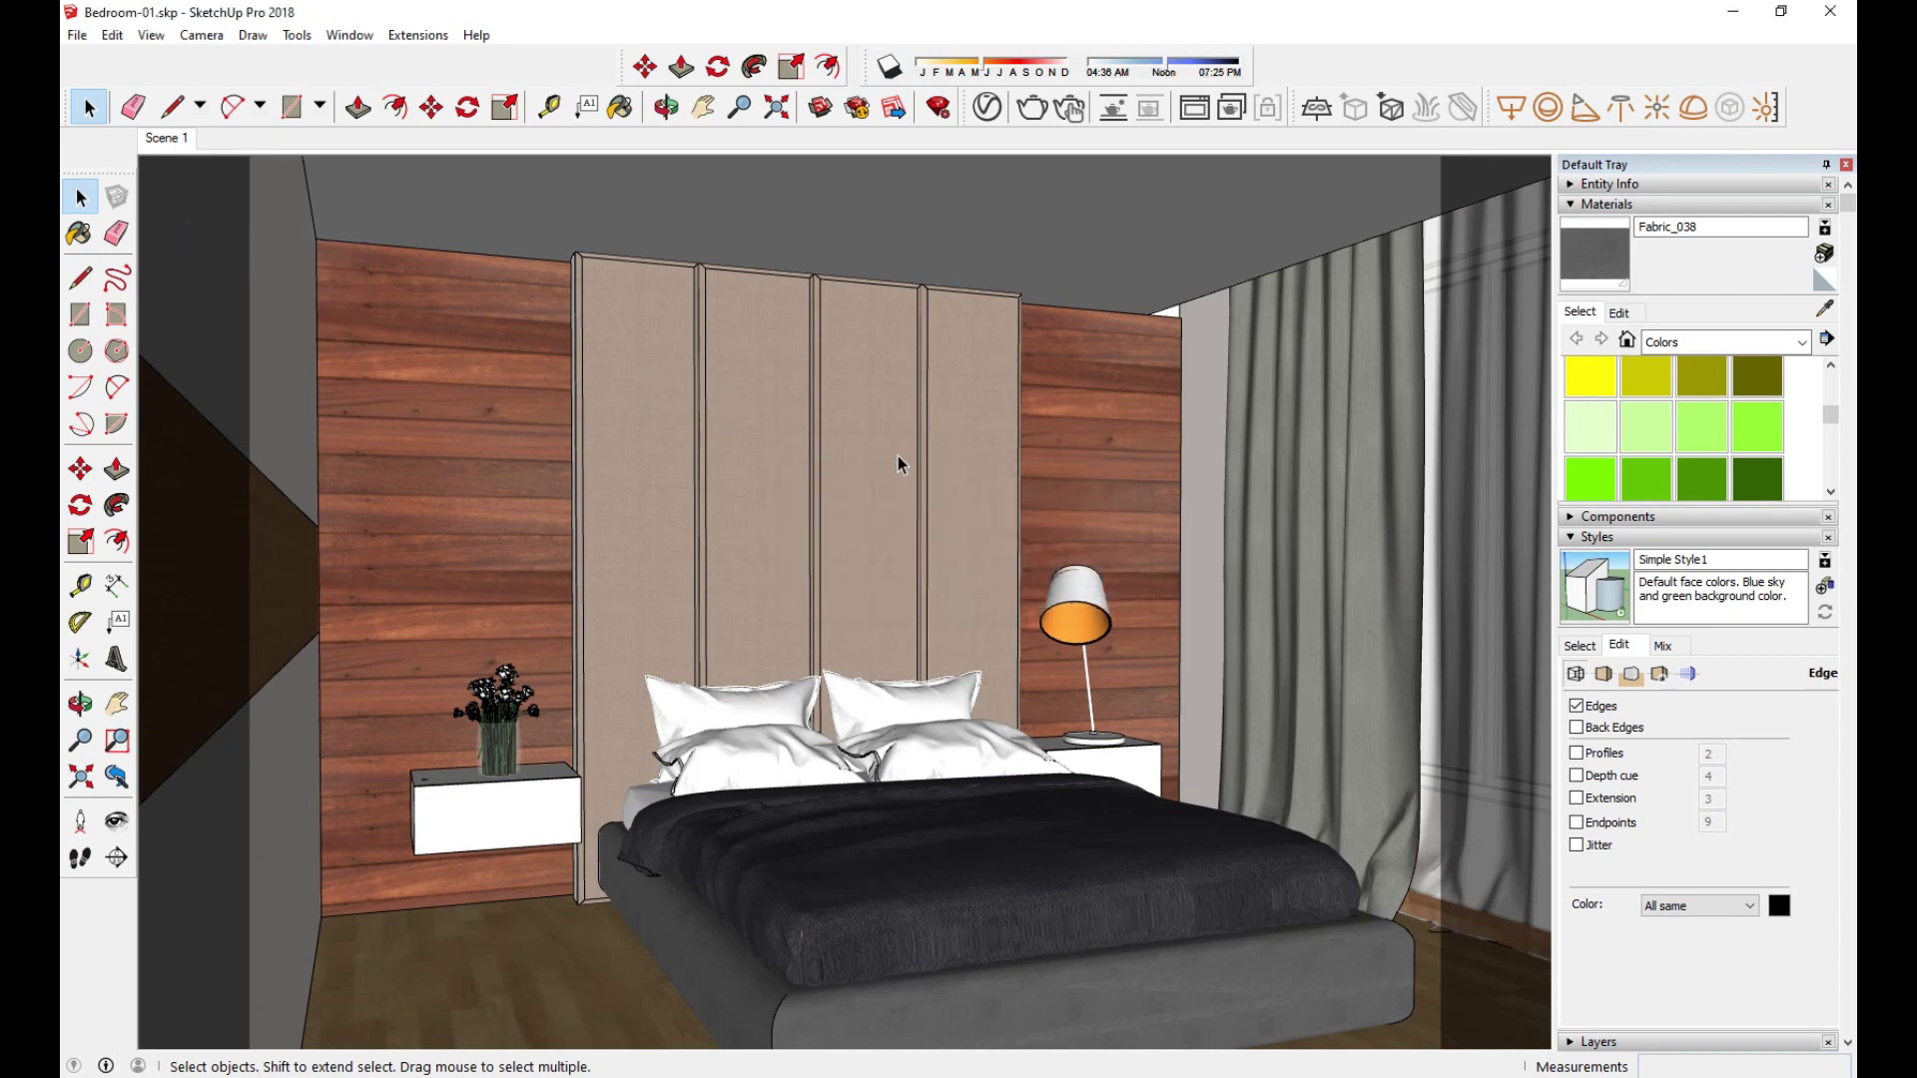
Step: Place an IES light using Nice.IES from the Best IES 1 folder on the ceiling near the headboard's vase side
{"action": "middle_click_drag", "start_coordinate": [1088, 356], "coordinate": [1080, 322]}
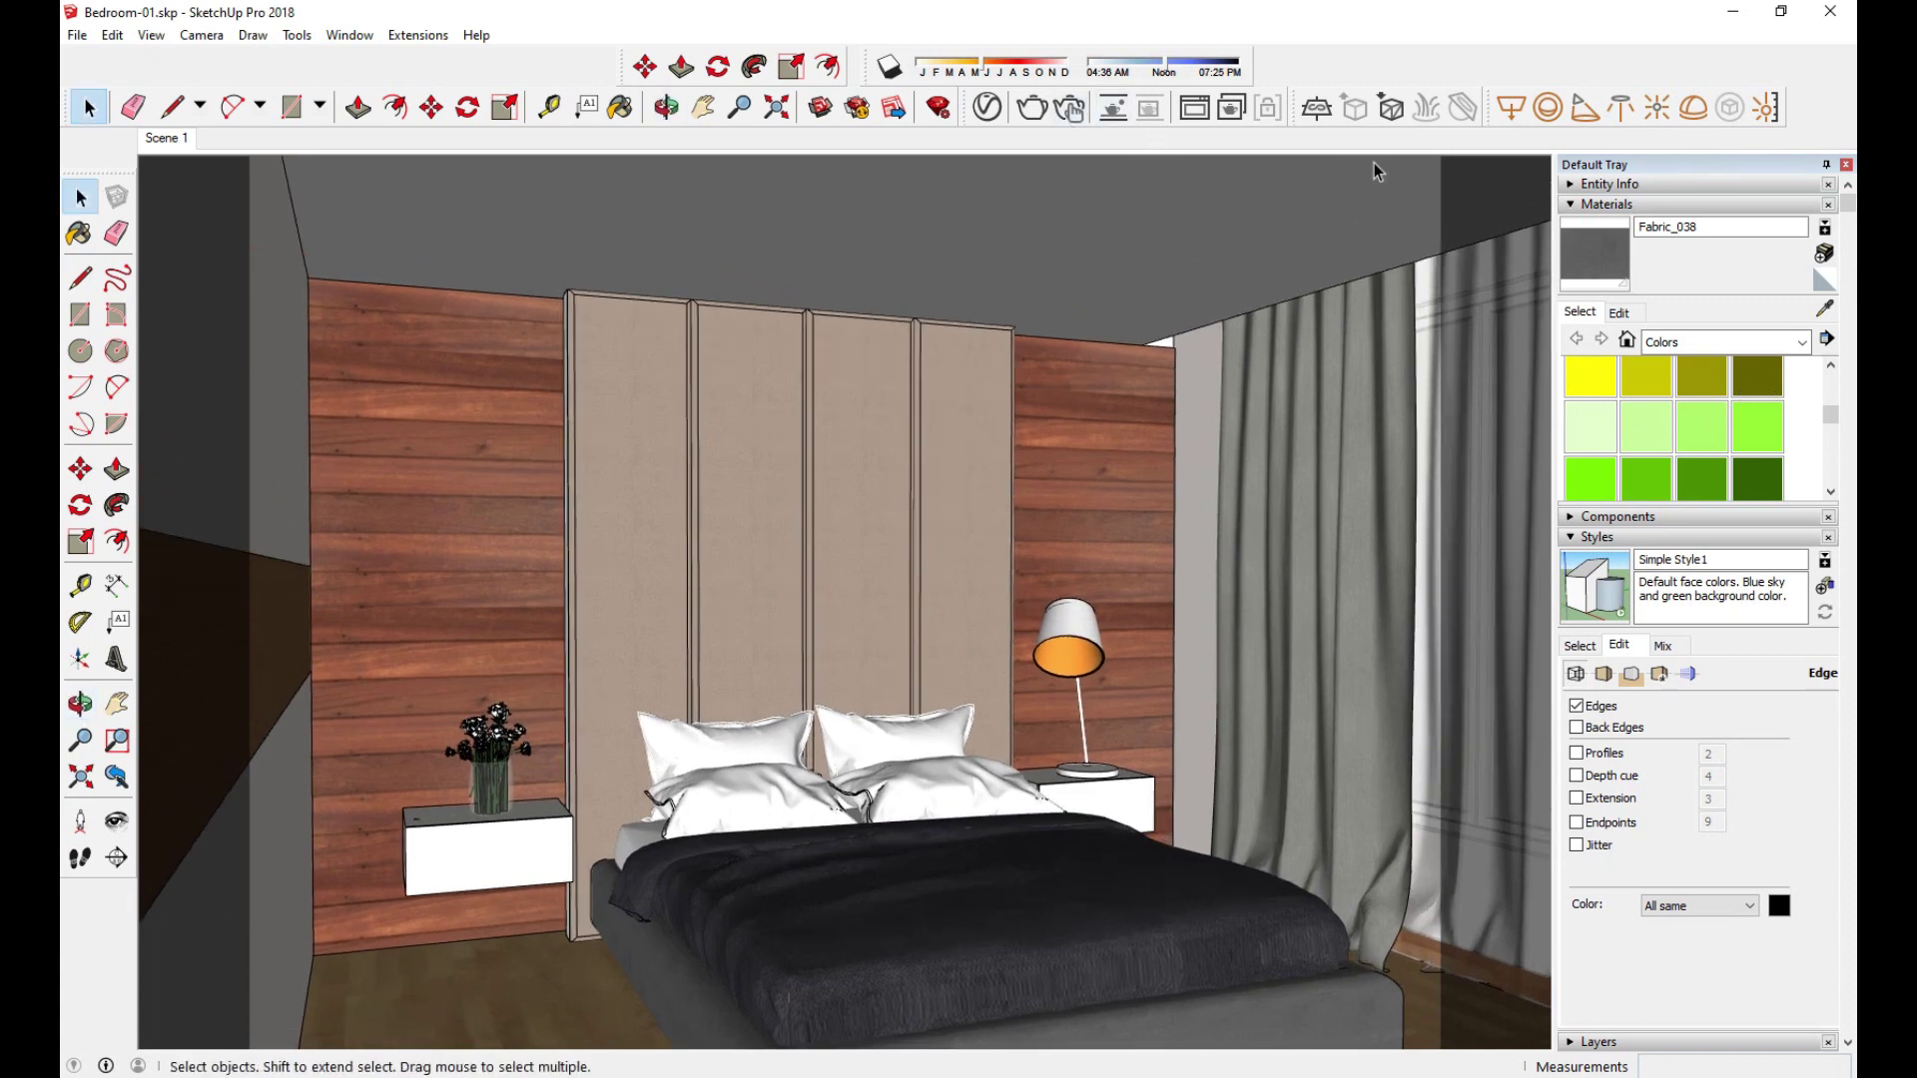
{"action": "left_click", "coordinate": [1623, 110]}
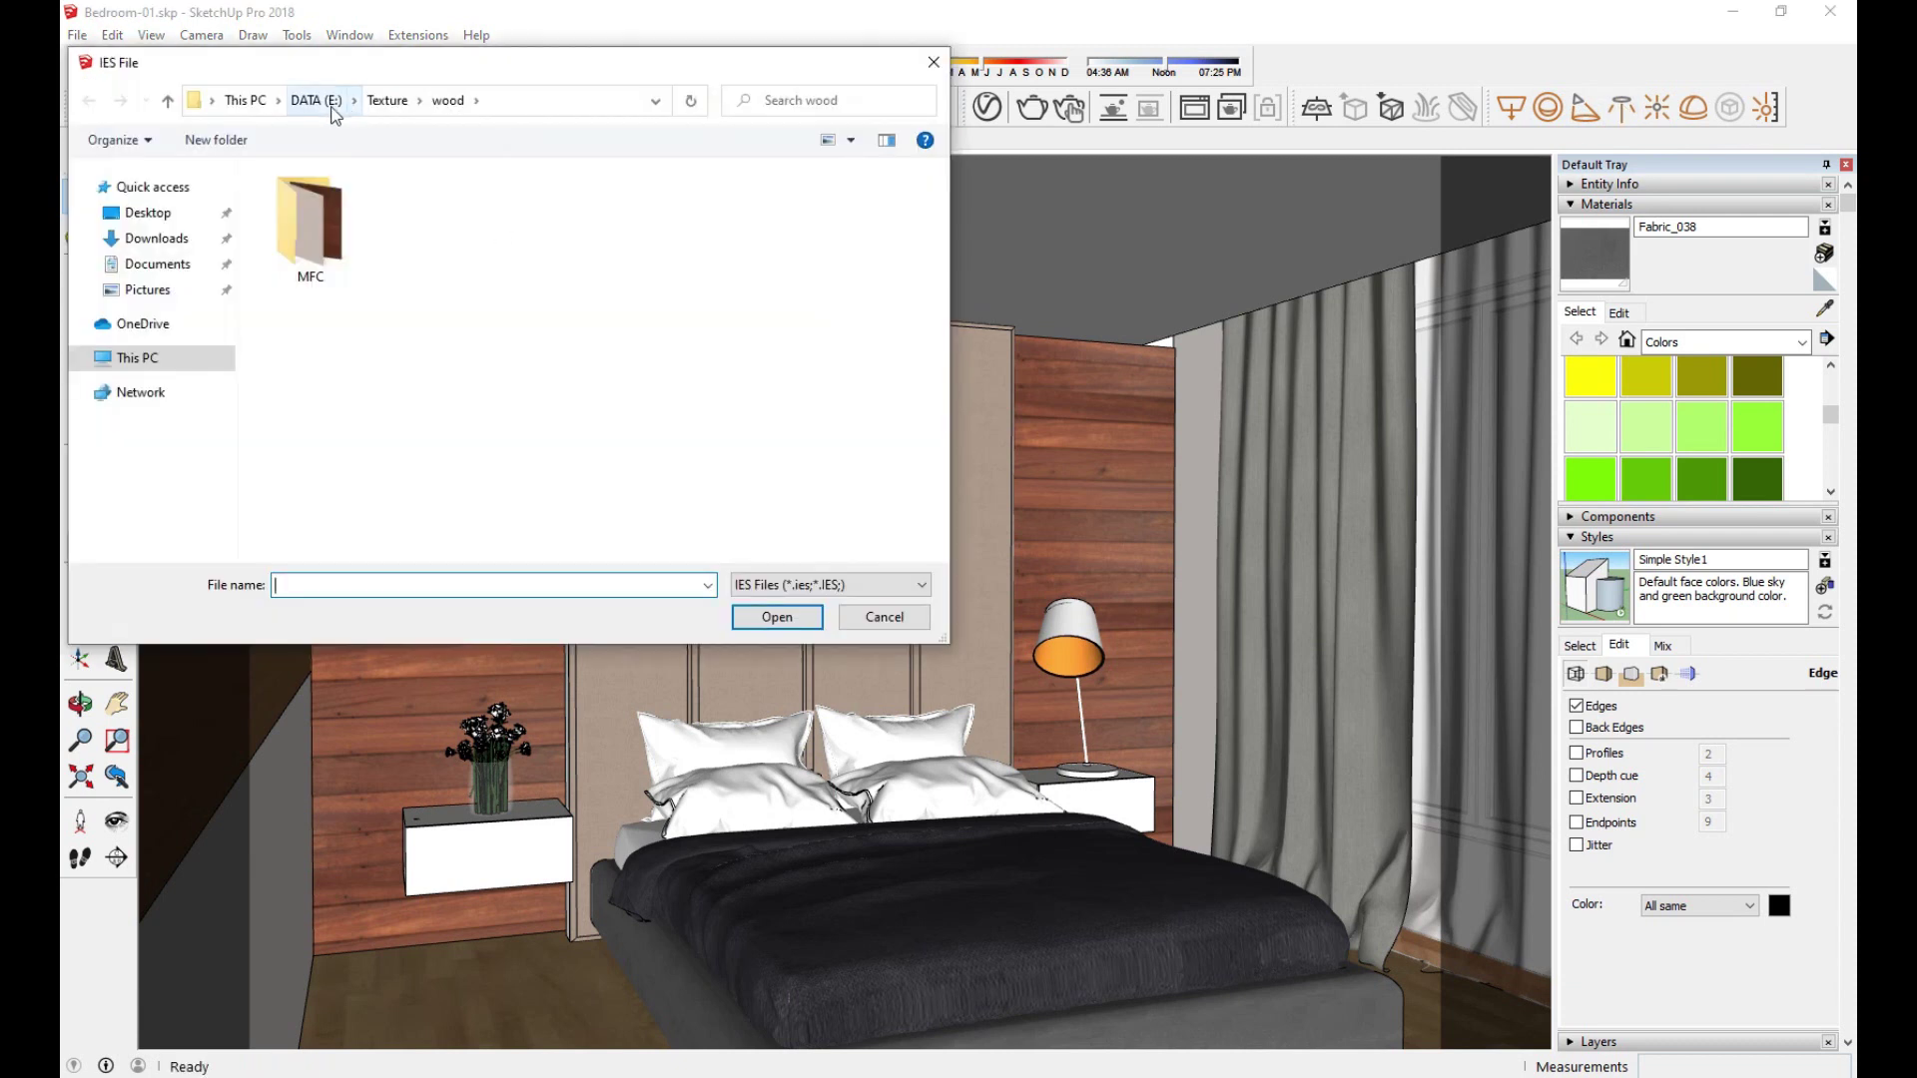
{"action": "left_click", "coordinate": [316, 100]}
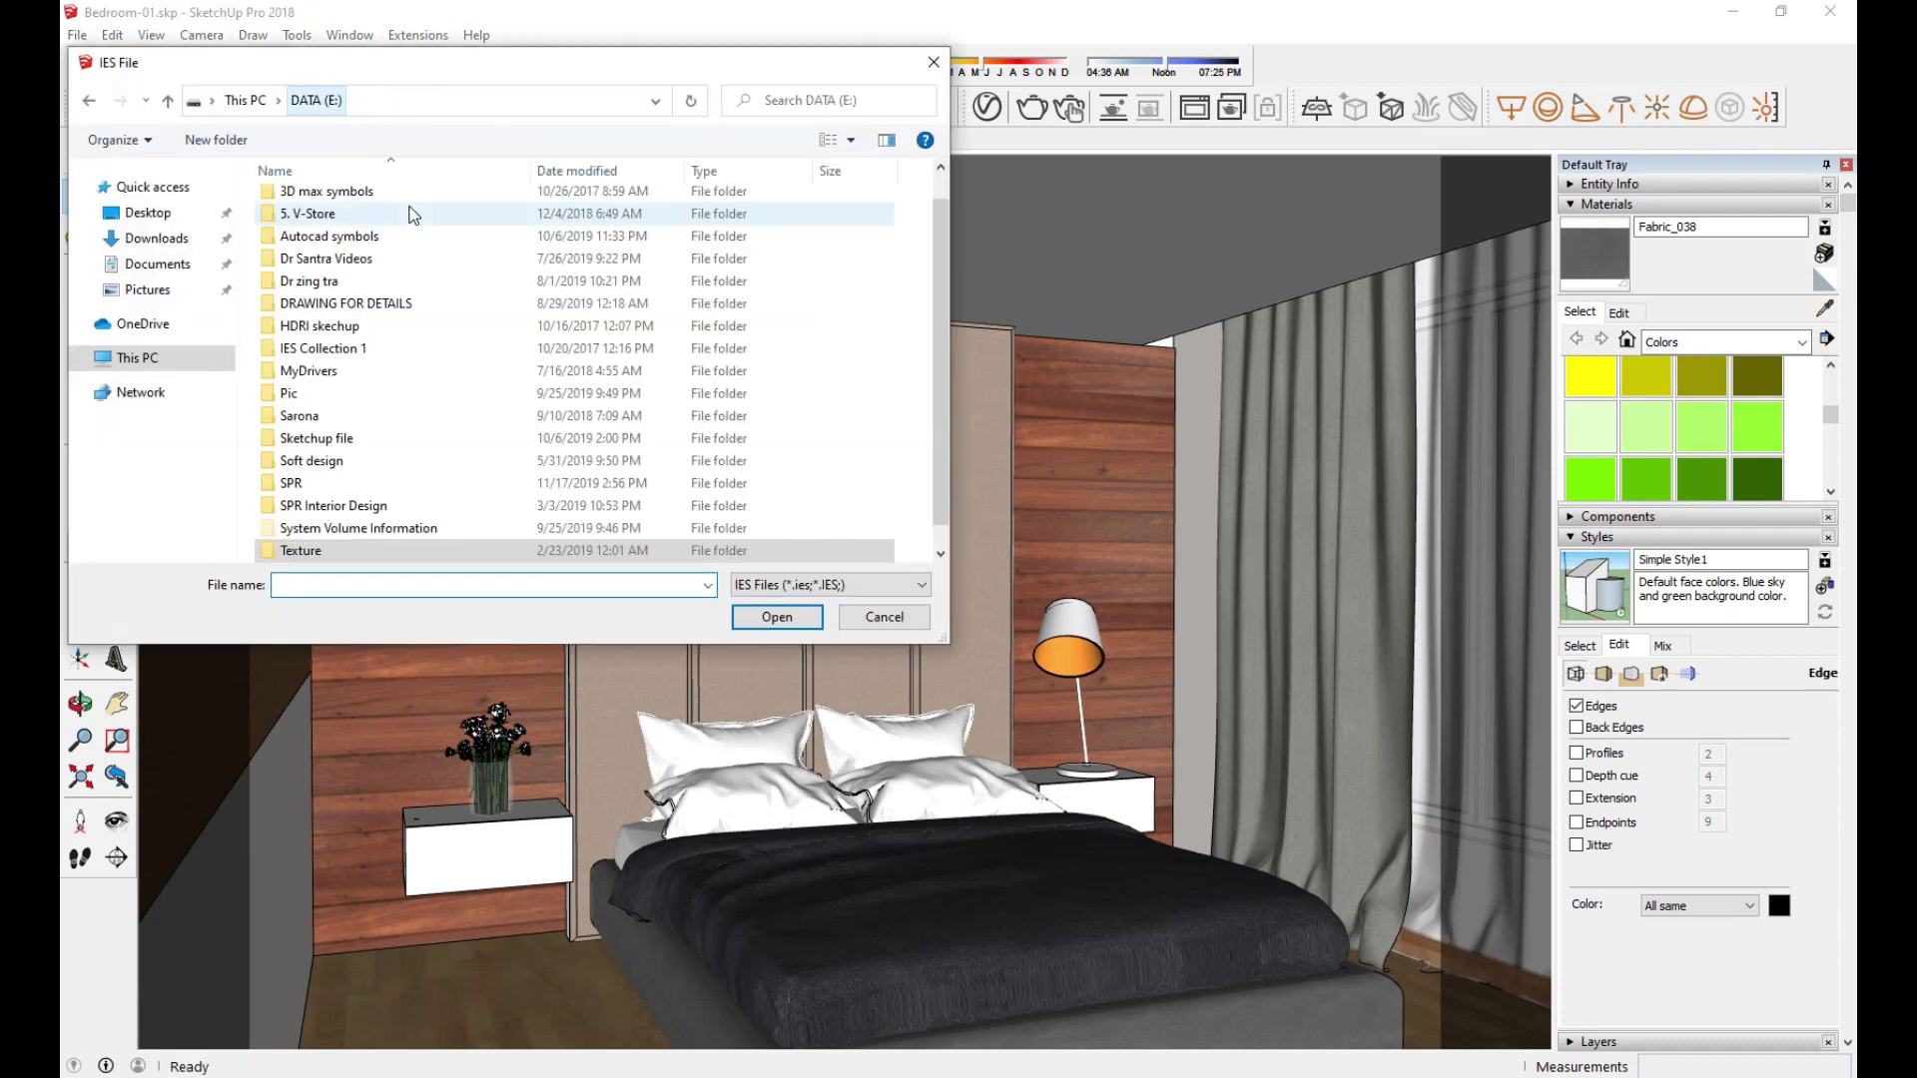
{"action": "double_click", "coordinate": [339, 349]}
{"action": "double_click", "coordinate": [326, 206]}
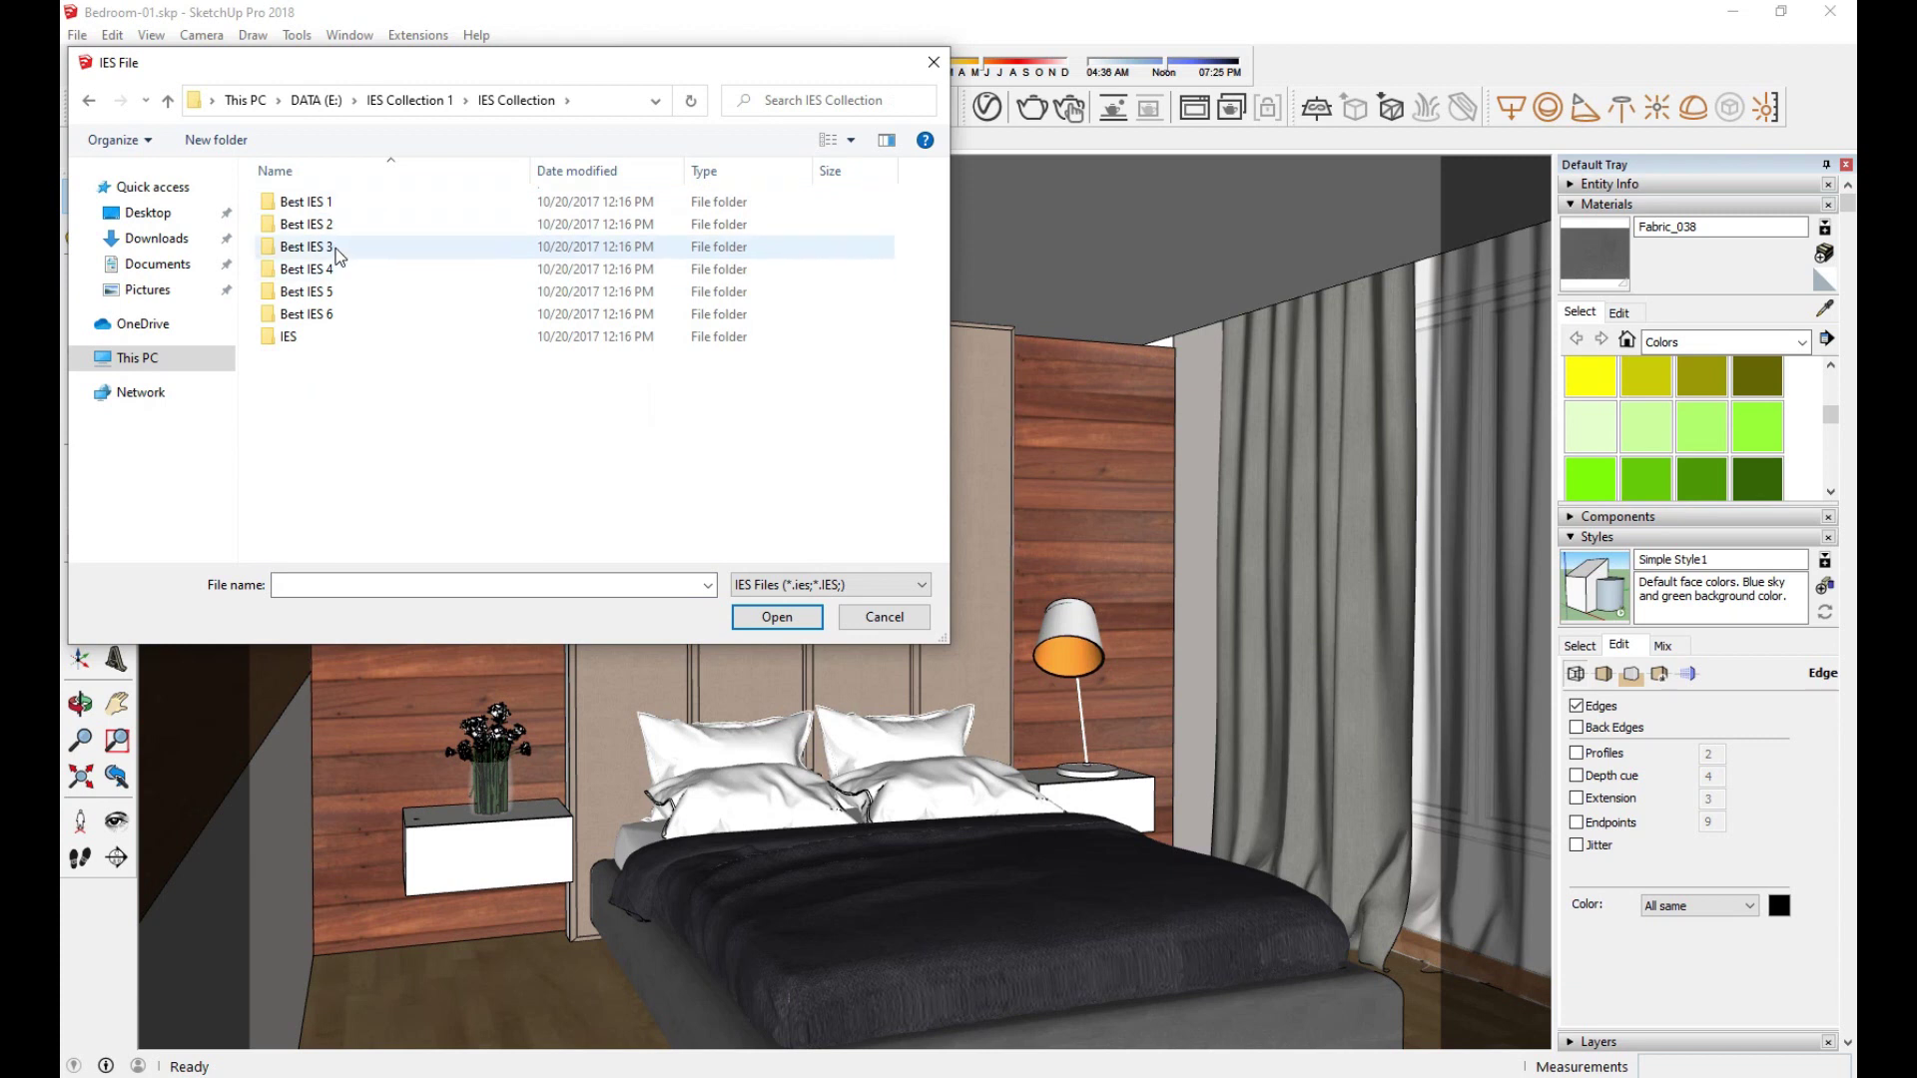
{"action": "double_click", "coordinate": [337, 226]}
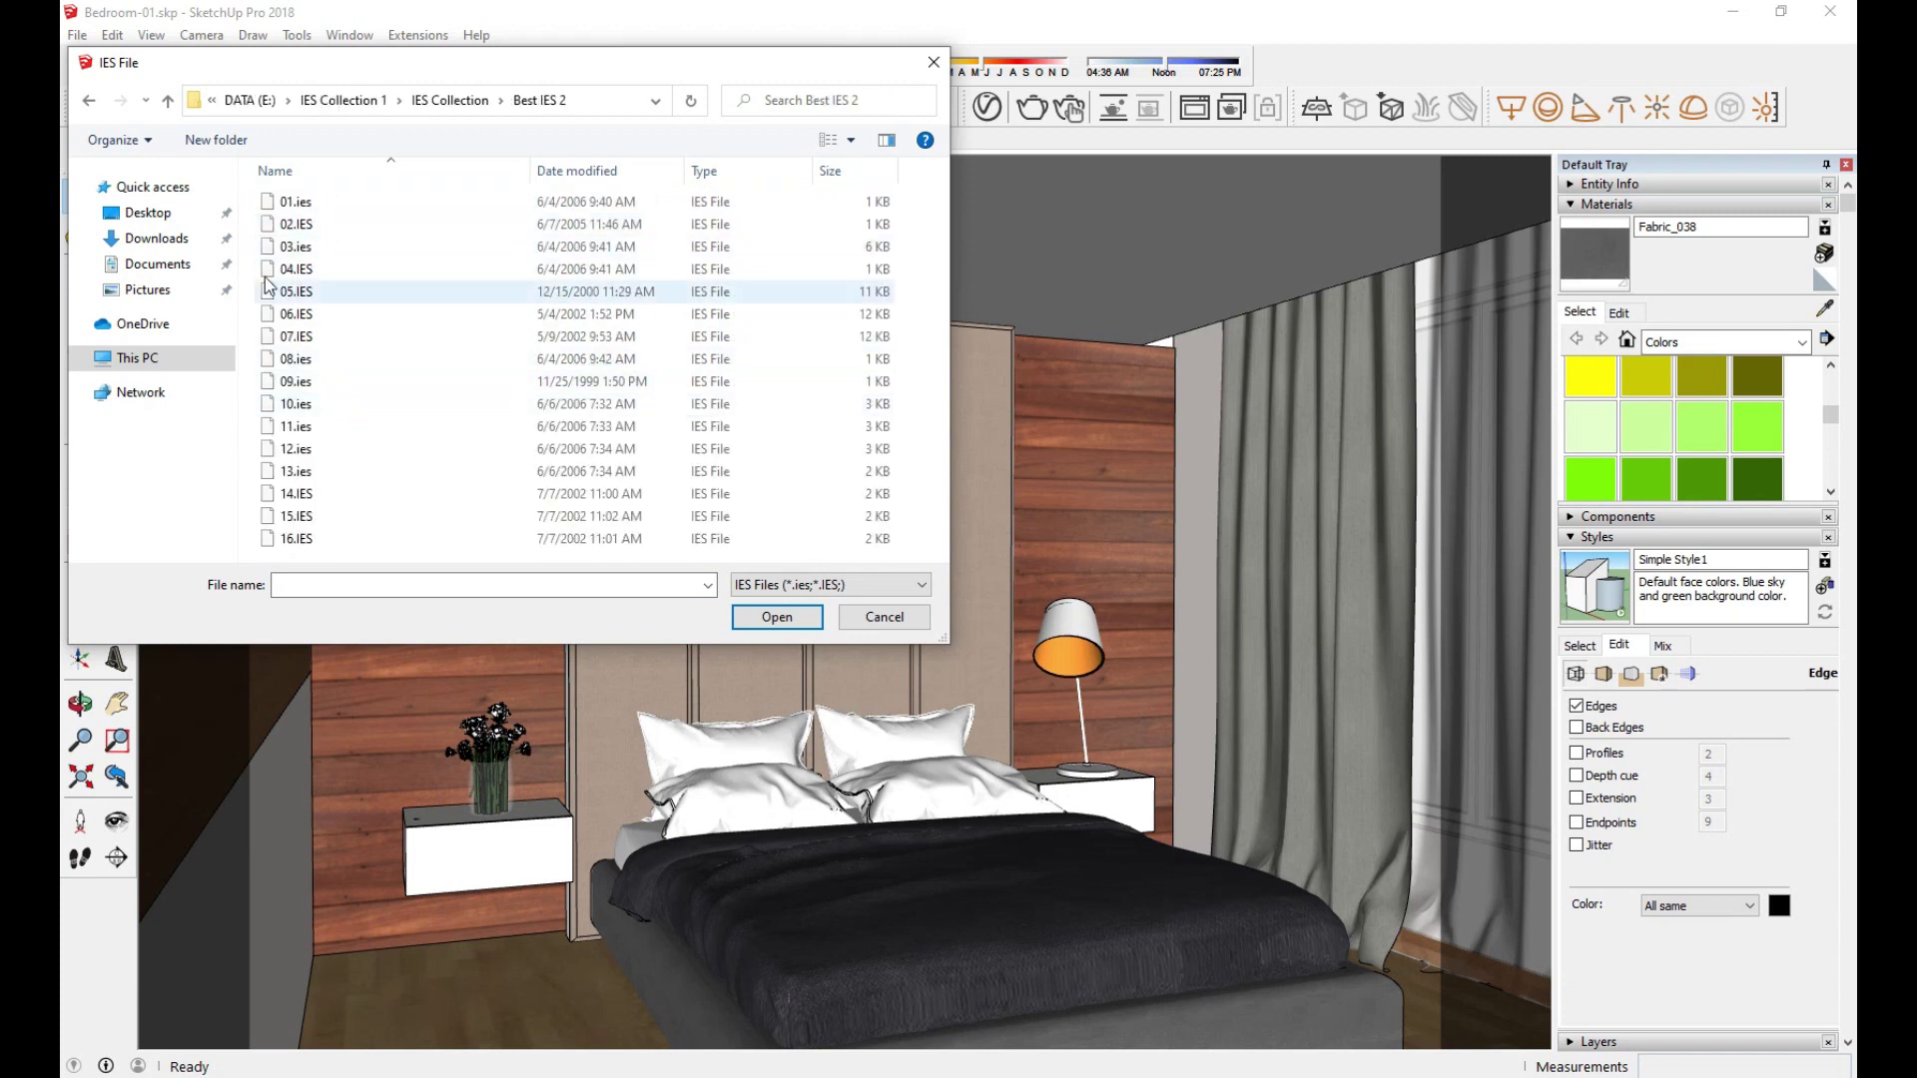
{"action": "left_click", "coordinate": [89, 100]}
{"action": "double_click", "coordinate": [297, 211]}
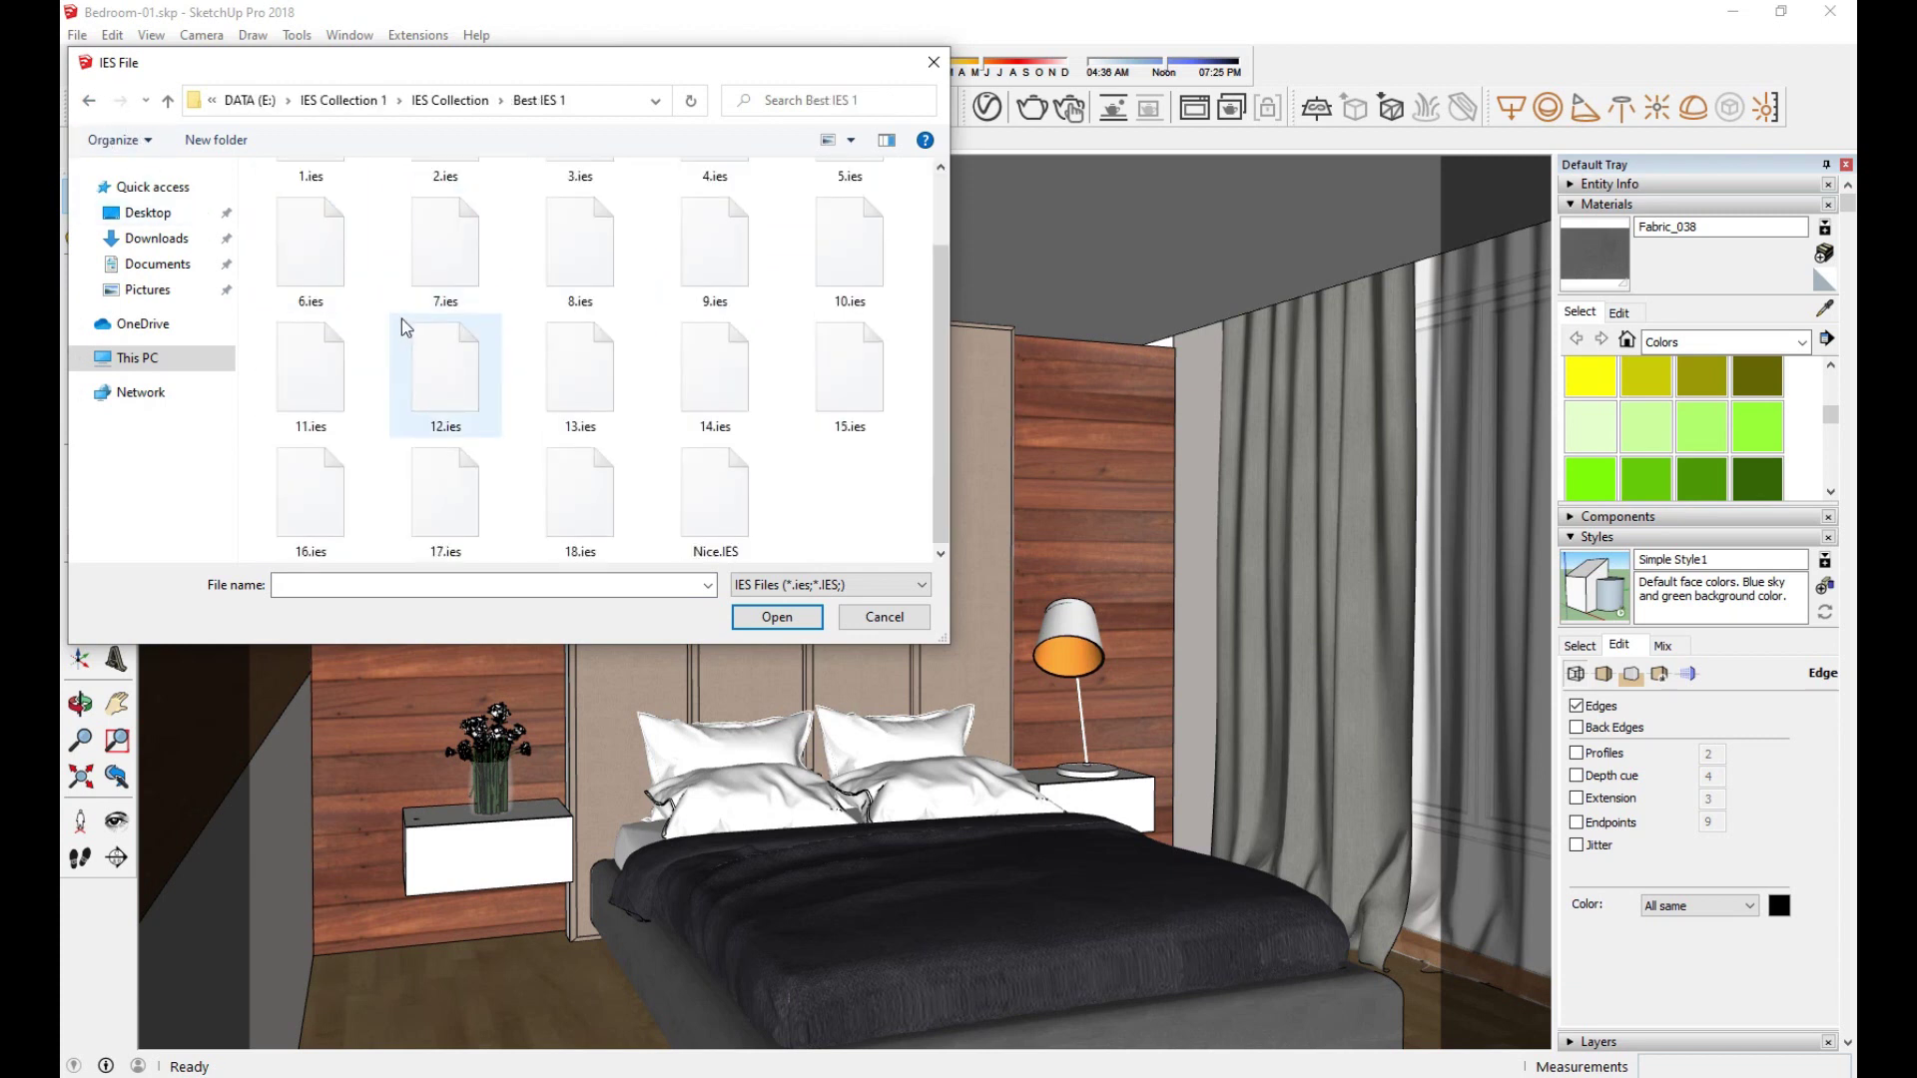
{"action": "double_click", "coordinate": [687, 491]}
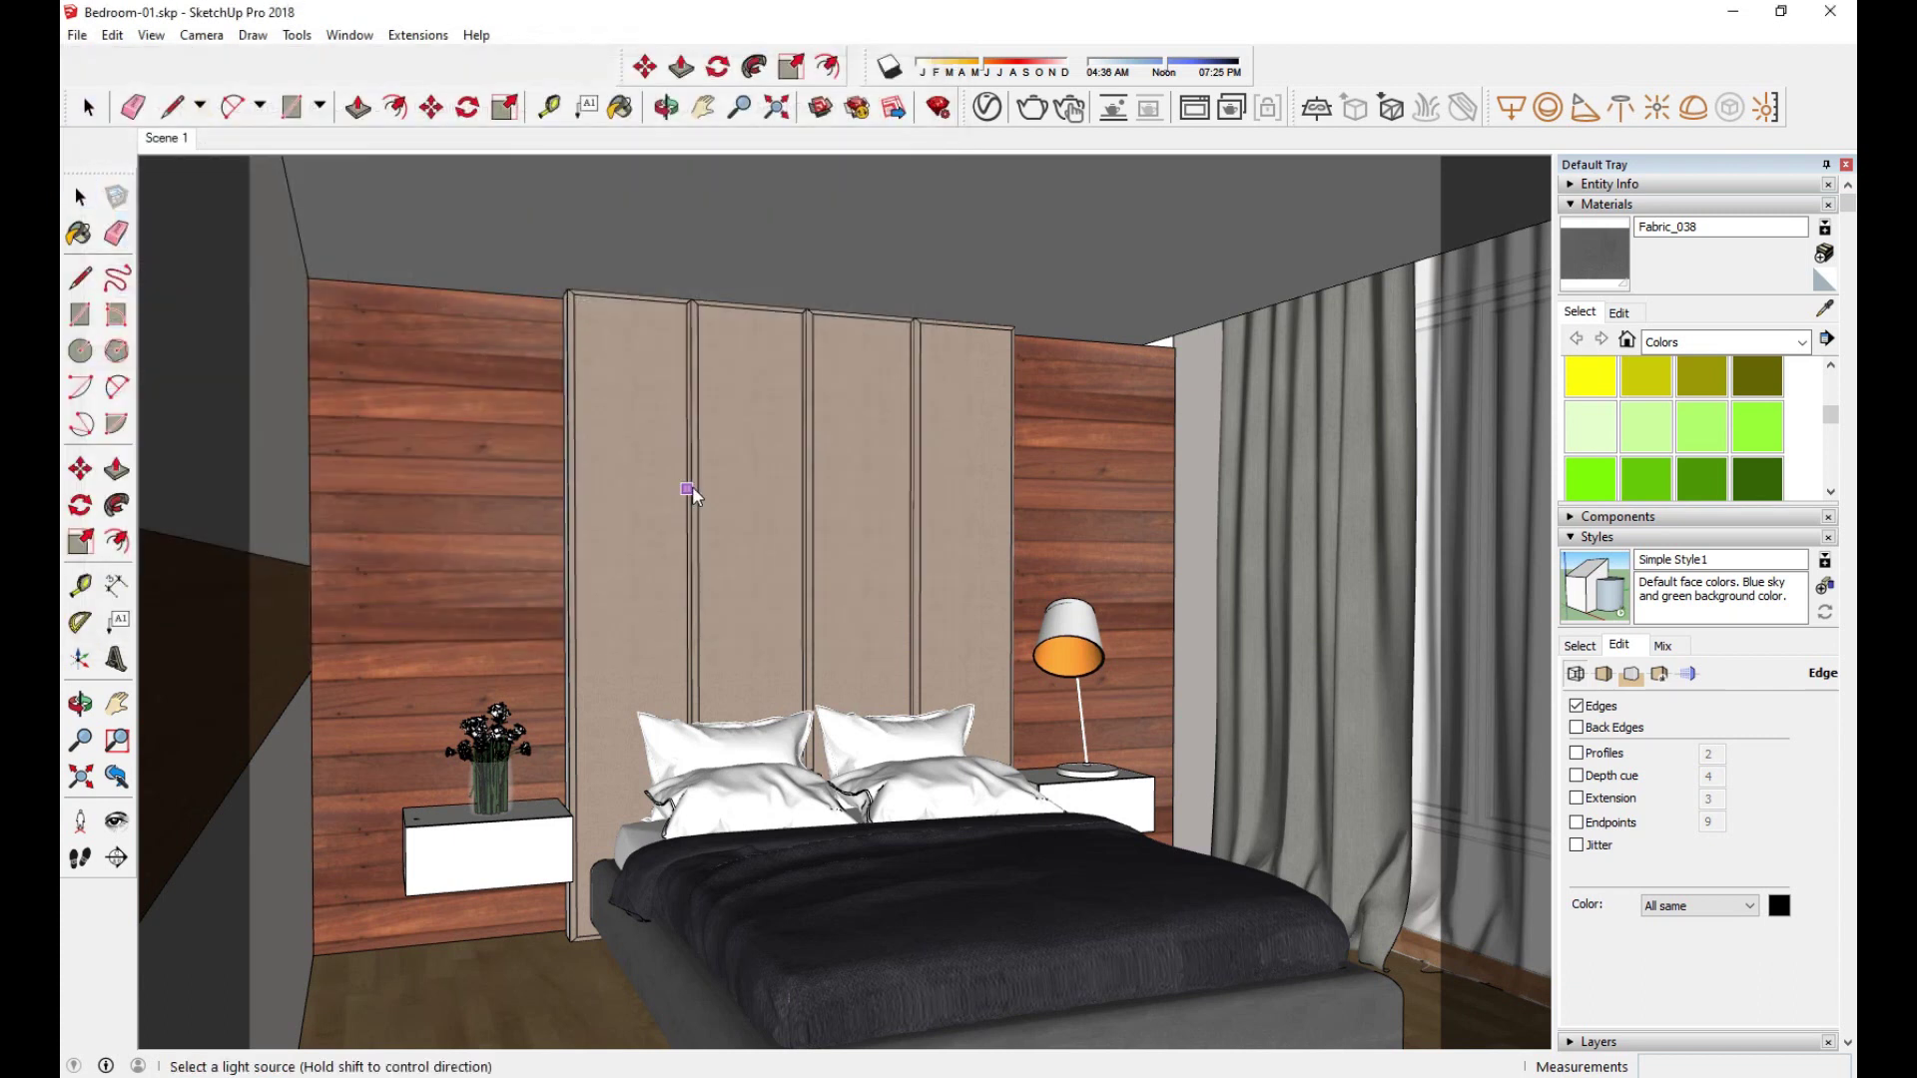
{"action": "left_click", "coordinate": [567, 225]}
{"action": "key", "text": "space"}
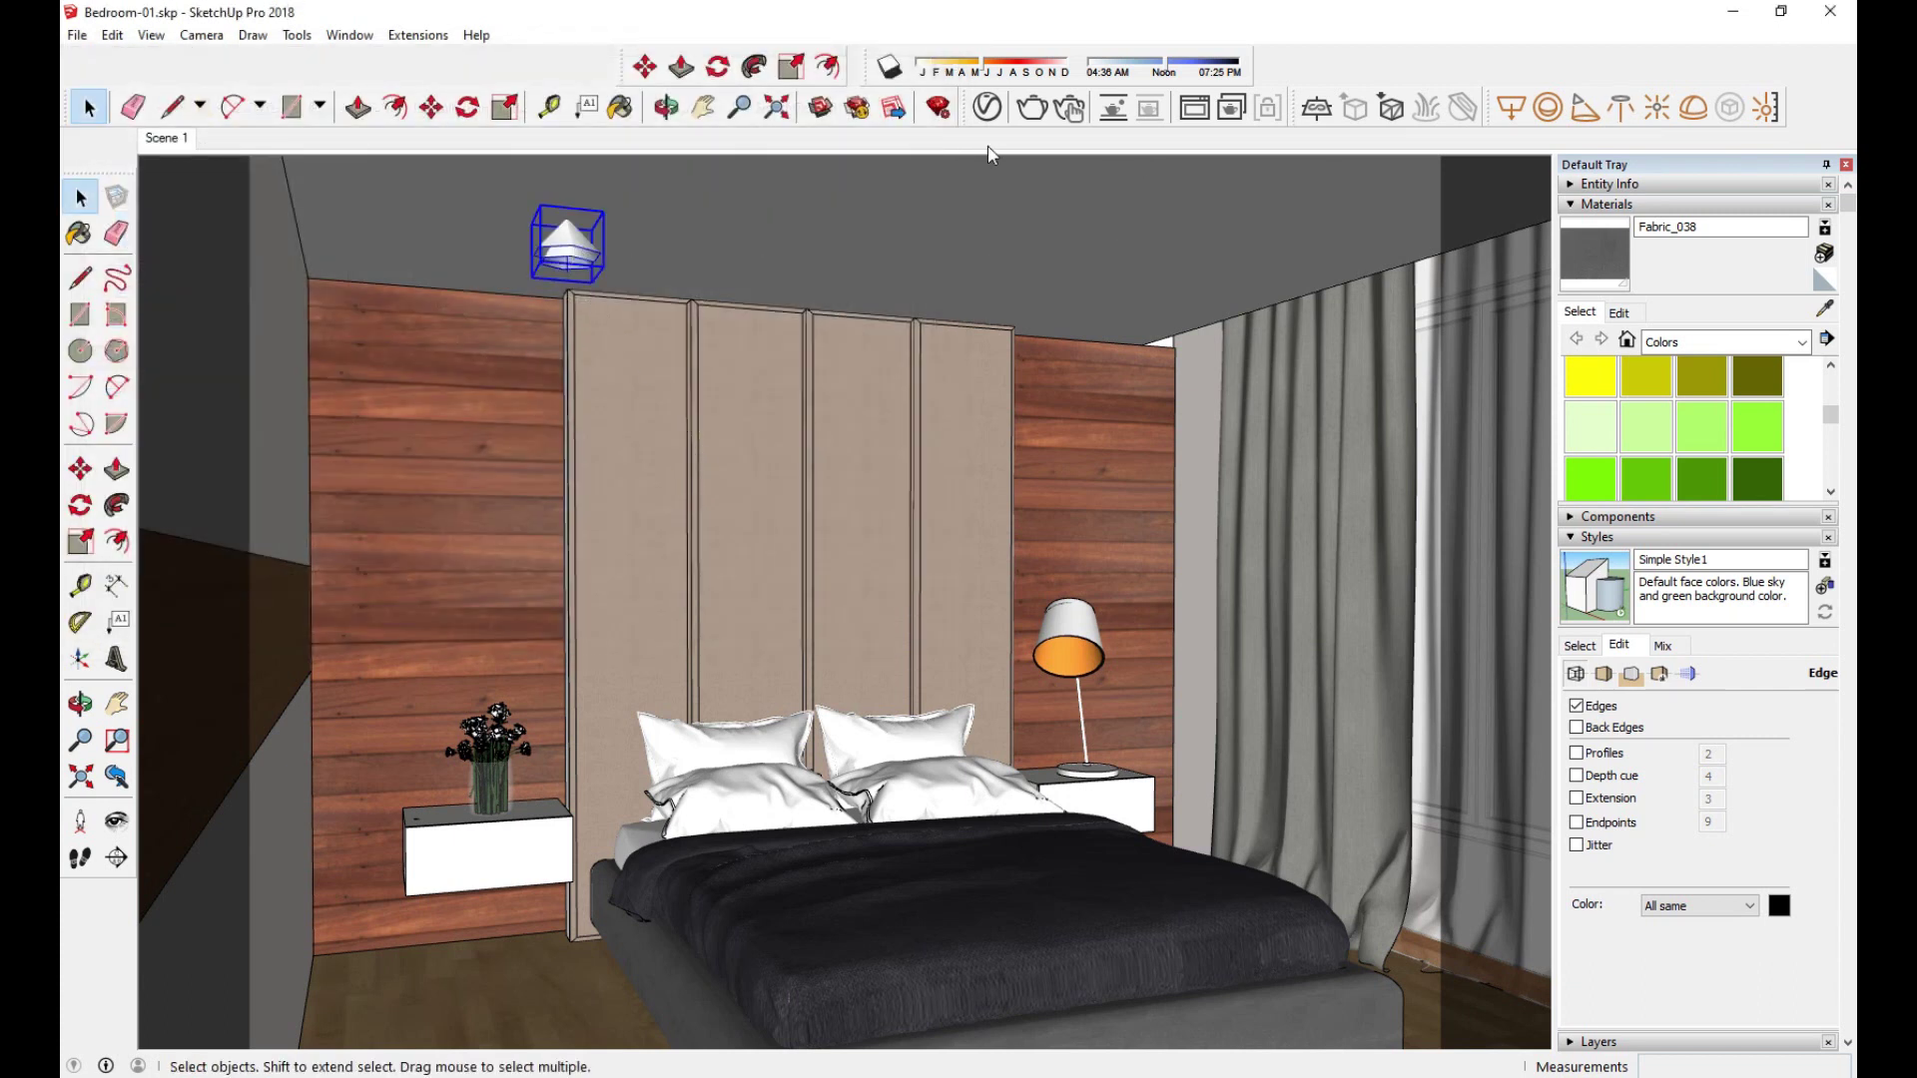
Step: Set the IES light's intensity to 20000 lm in the V-Ray Asset Editor
{"action": "left_click", "coordinate": [988, 107]}
{"action": "left_click_drag", "start_coordinate": [778, 284], "coordinate": [750, 293]}
{"action": "type", "text": "2000"}
{"action": "key", "text": "Return"}
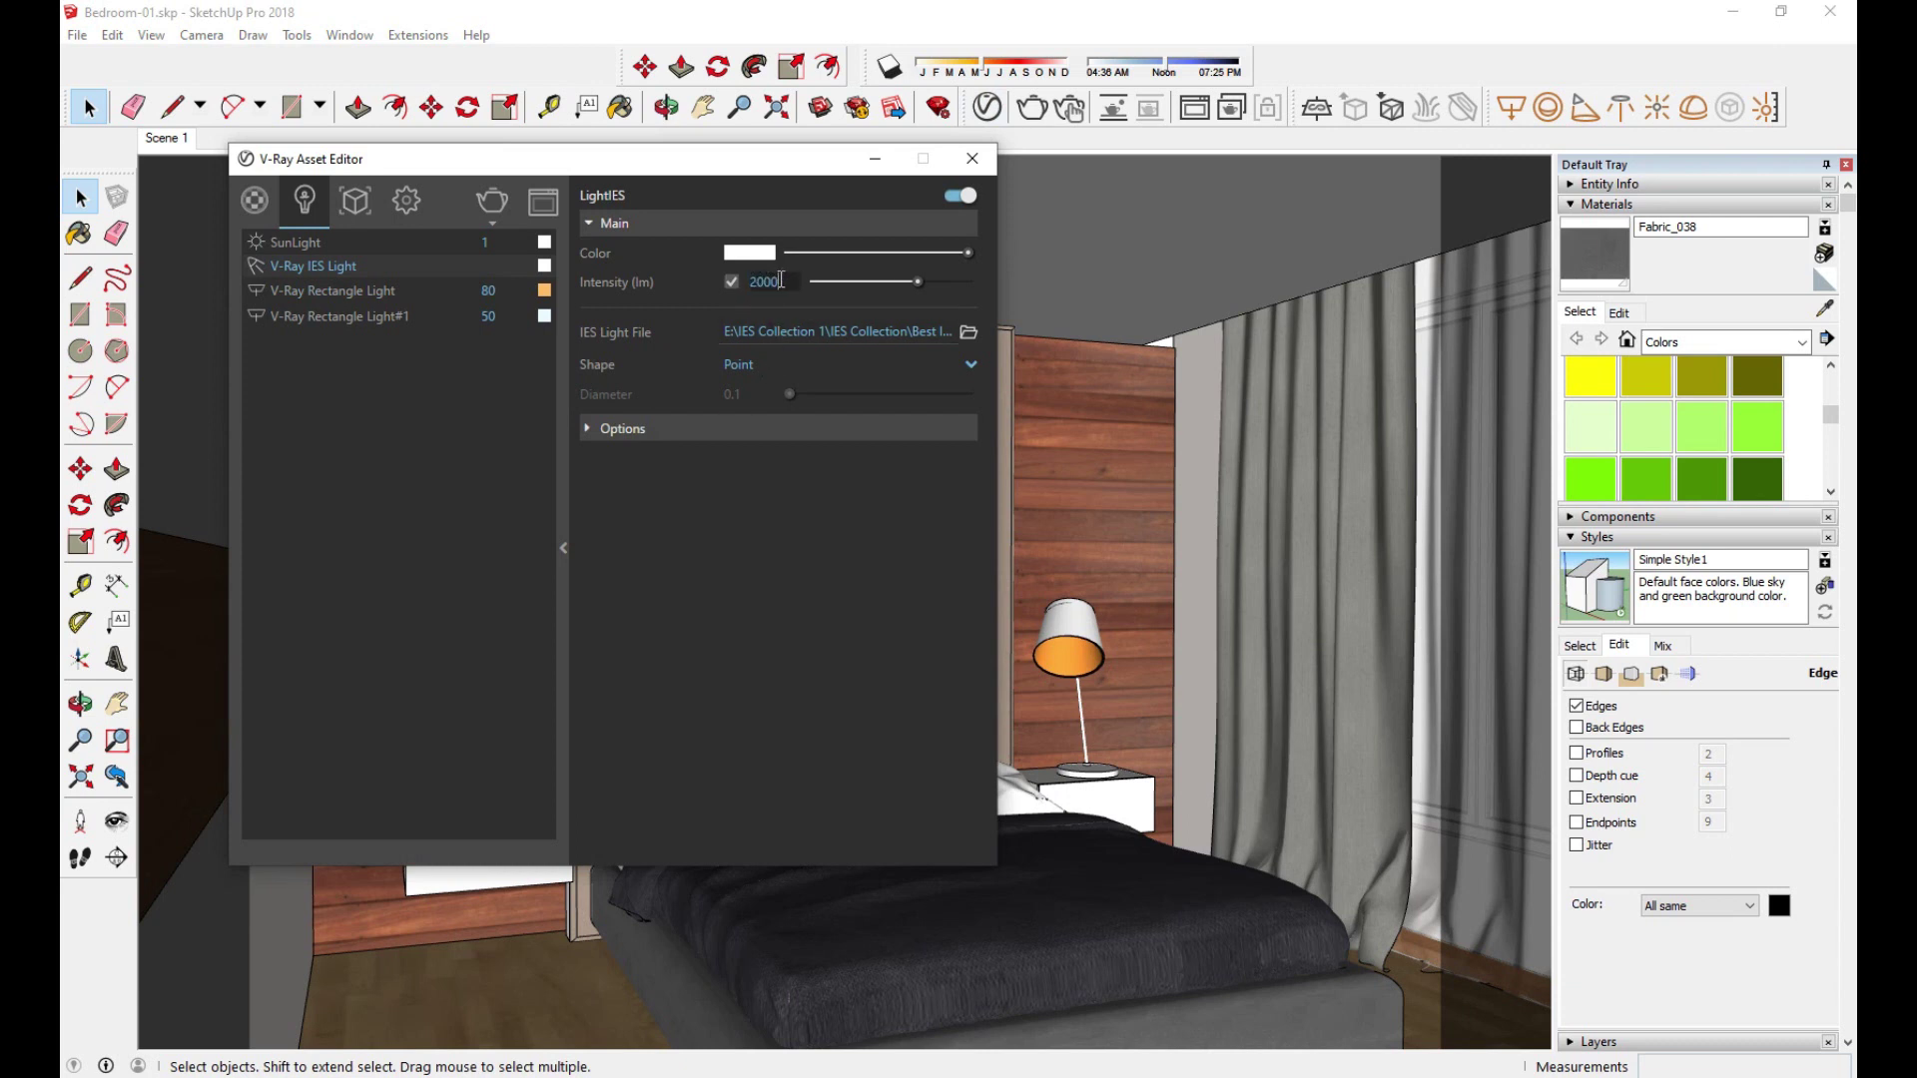
Step: Tint the IES light a warm cream colour with RGB values 1, 0.946 and 0.881
{"action": "left_click", "coordinate": [750, 253]}
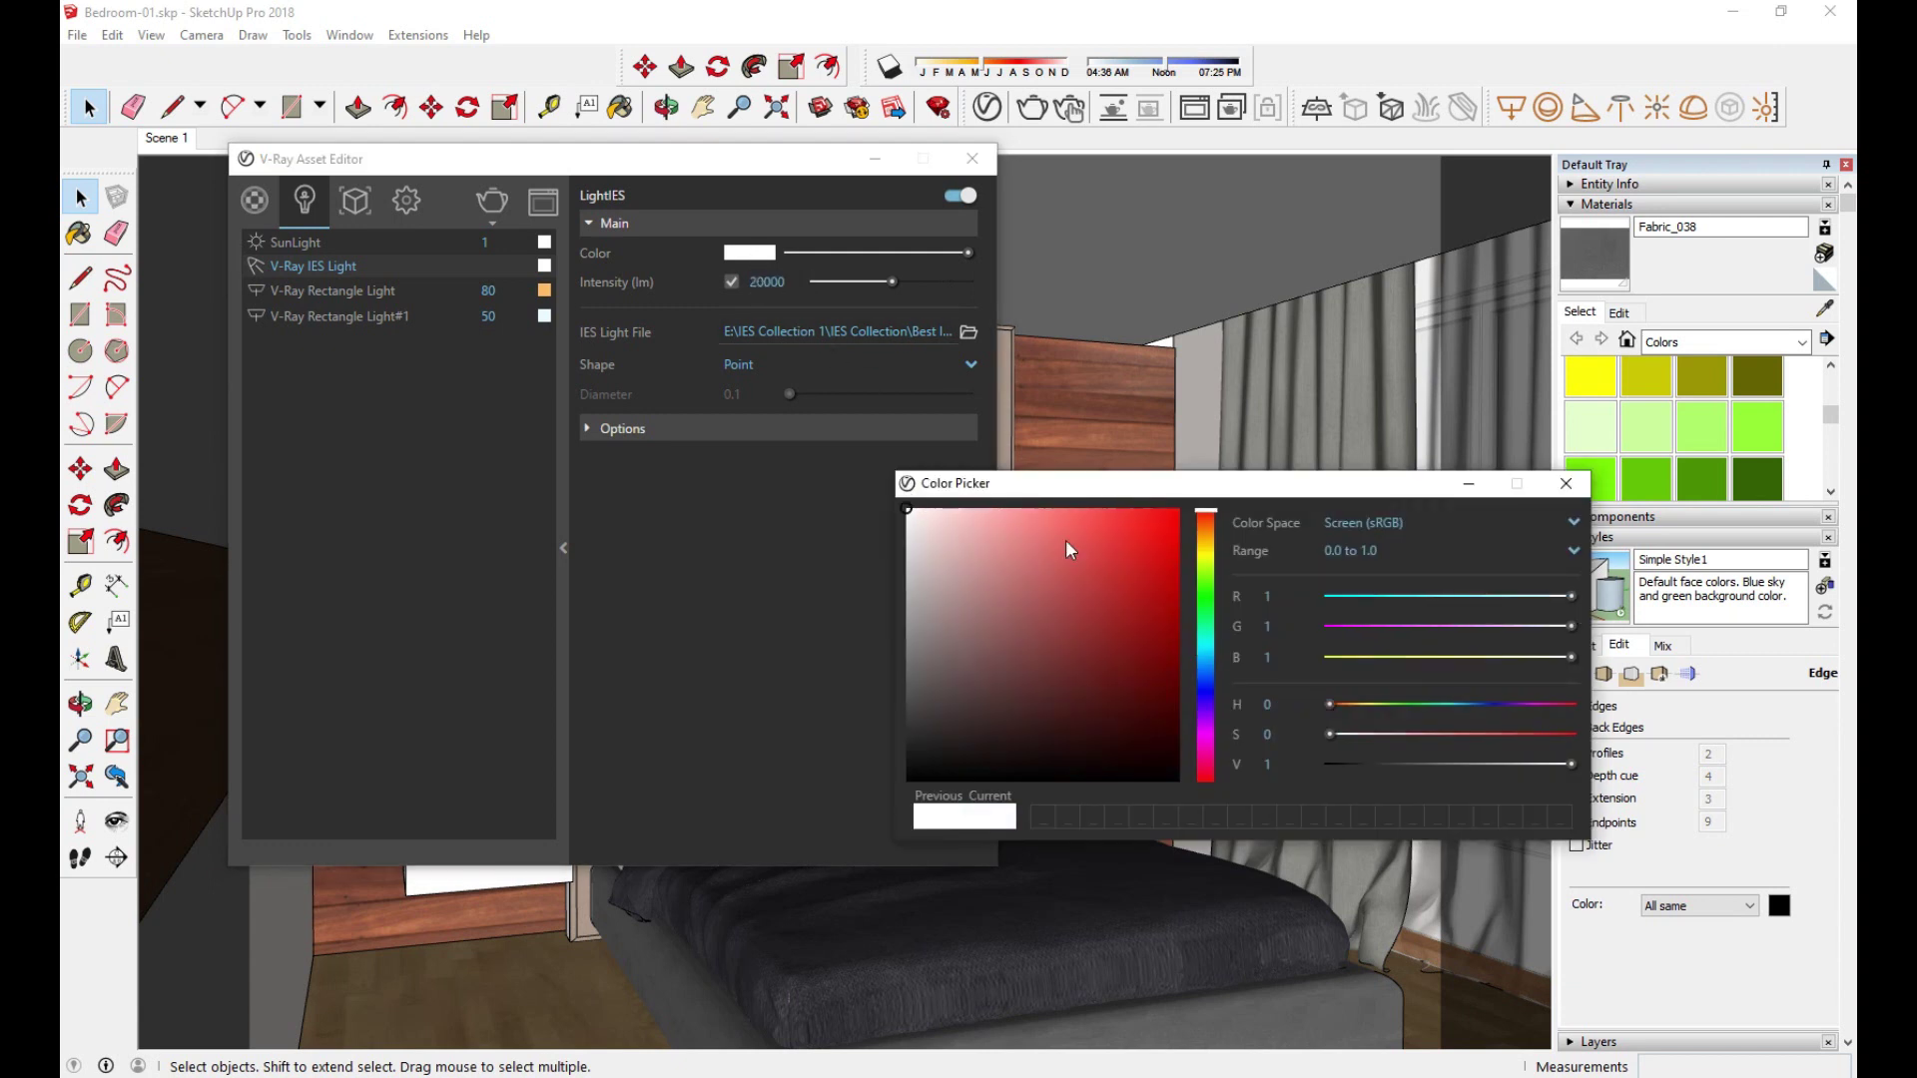
{"action": "scroll", "coordinate": [1073, 545], "scroll_direction": "up", "scroll_amount": 5}
{"action": "left_click_drag", "start_coordinate": [974, 535], "coordinate": [939, 507]}
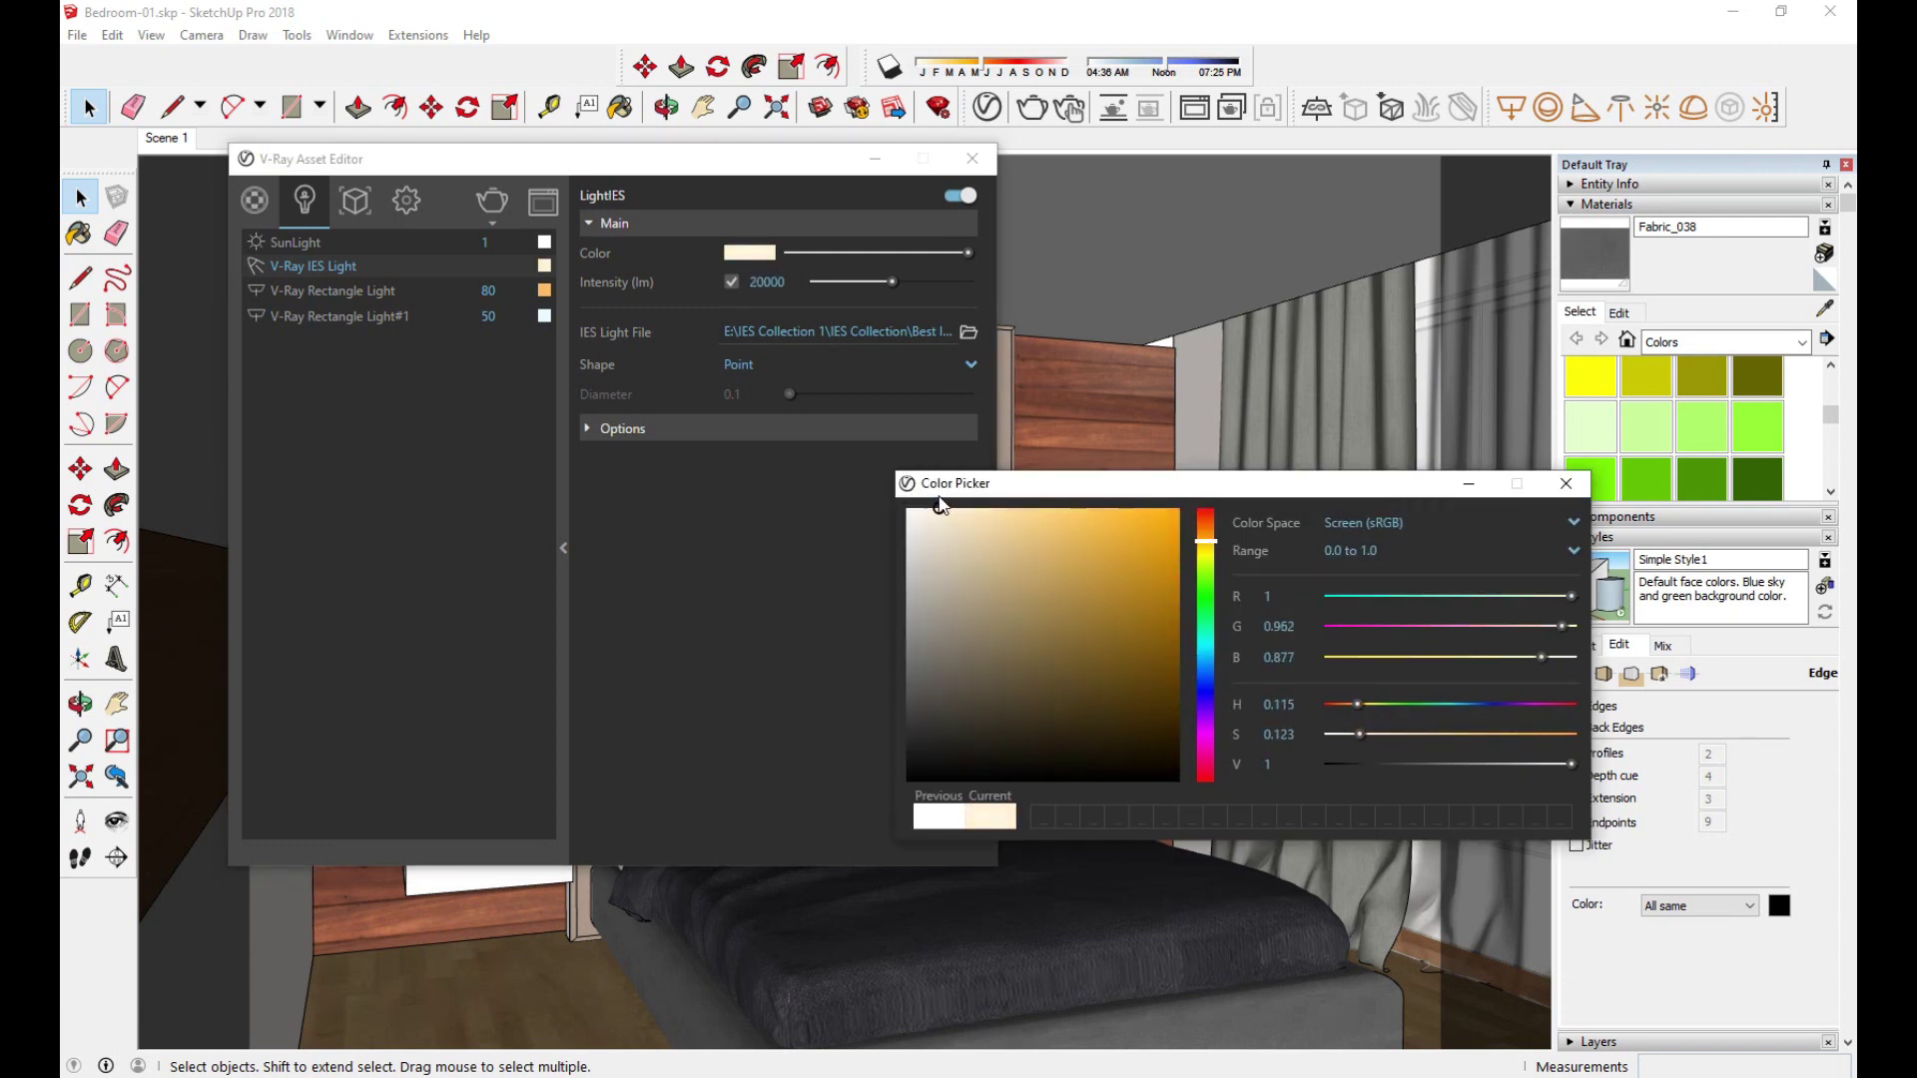
{"action": "left_click", "coordinate": [1206, 535]}
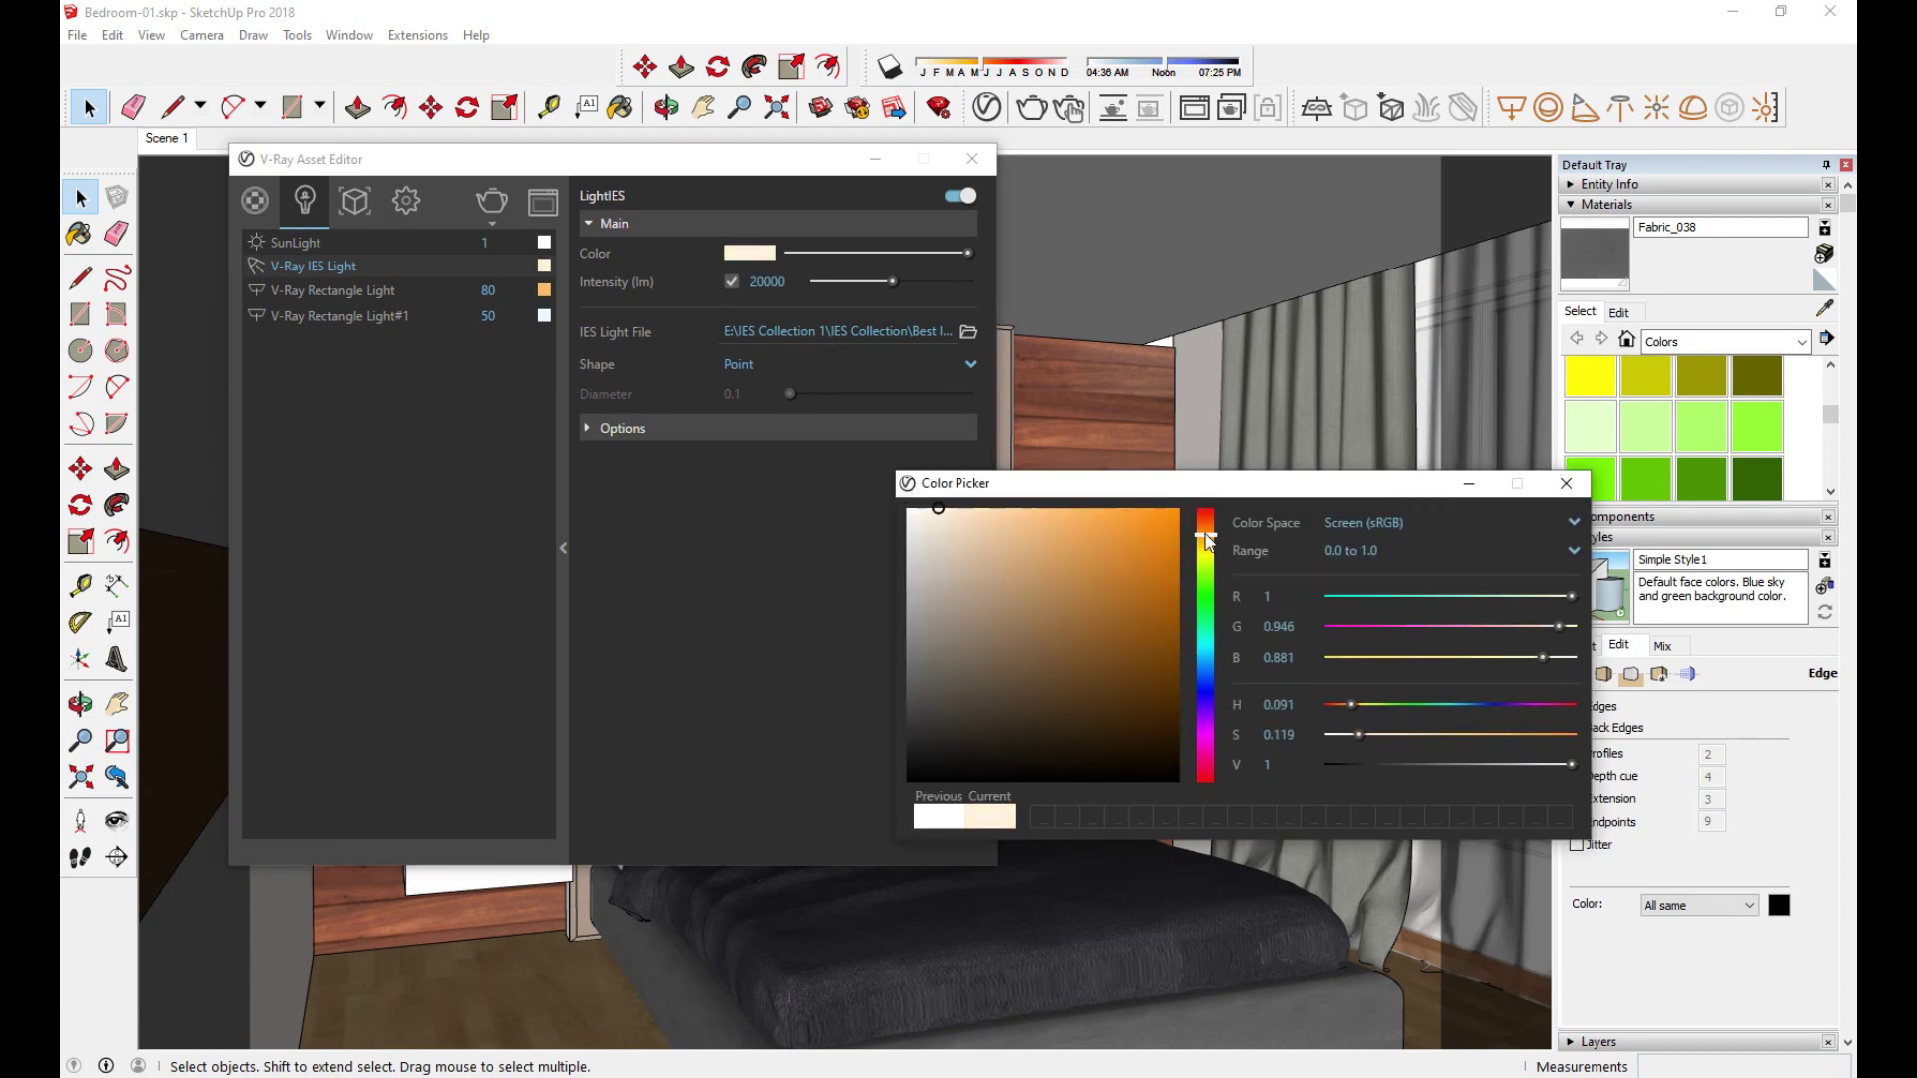
{"action": "left_click", "coordinate": [1564, 483]}
{"action": "left_click", "coordinate": [831, 423]}
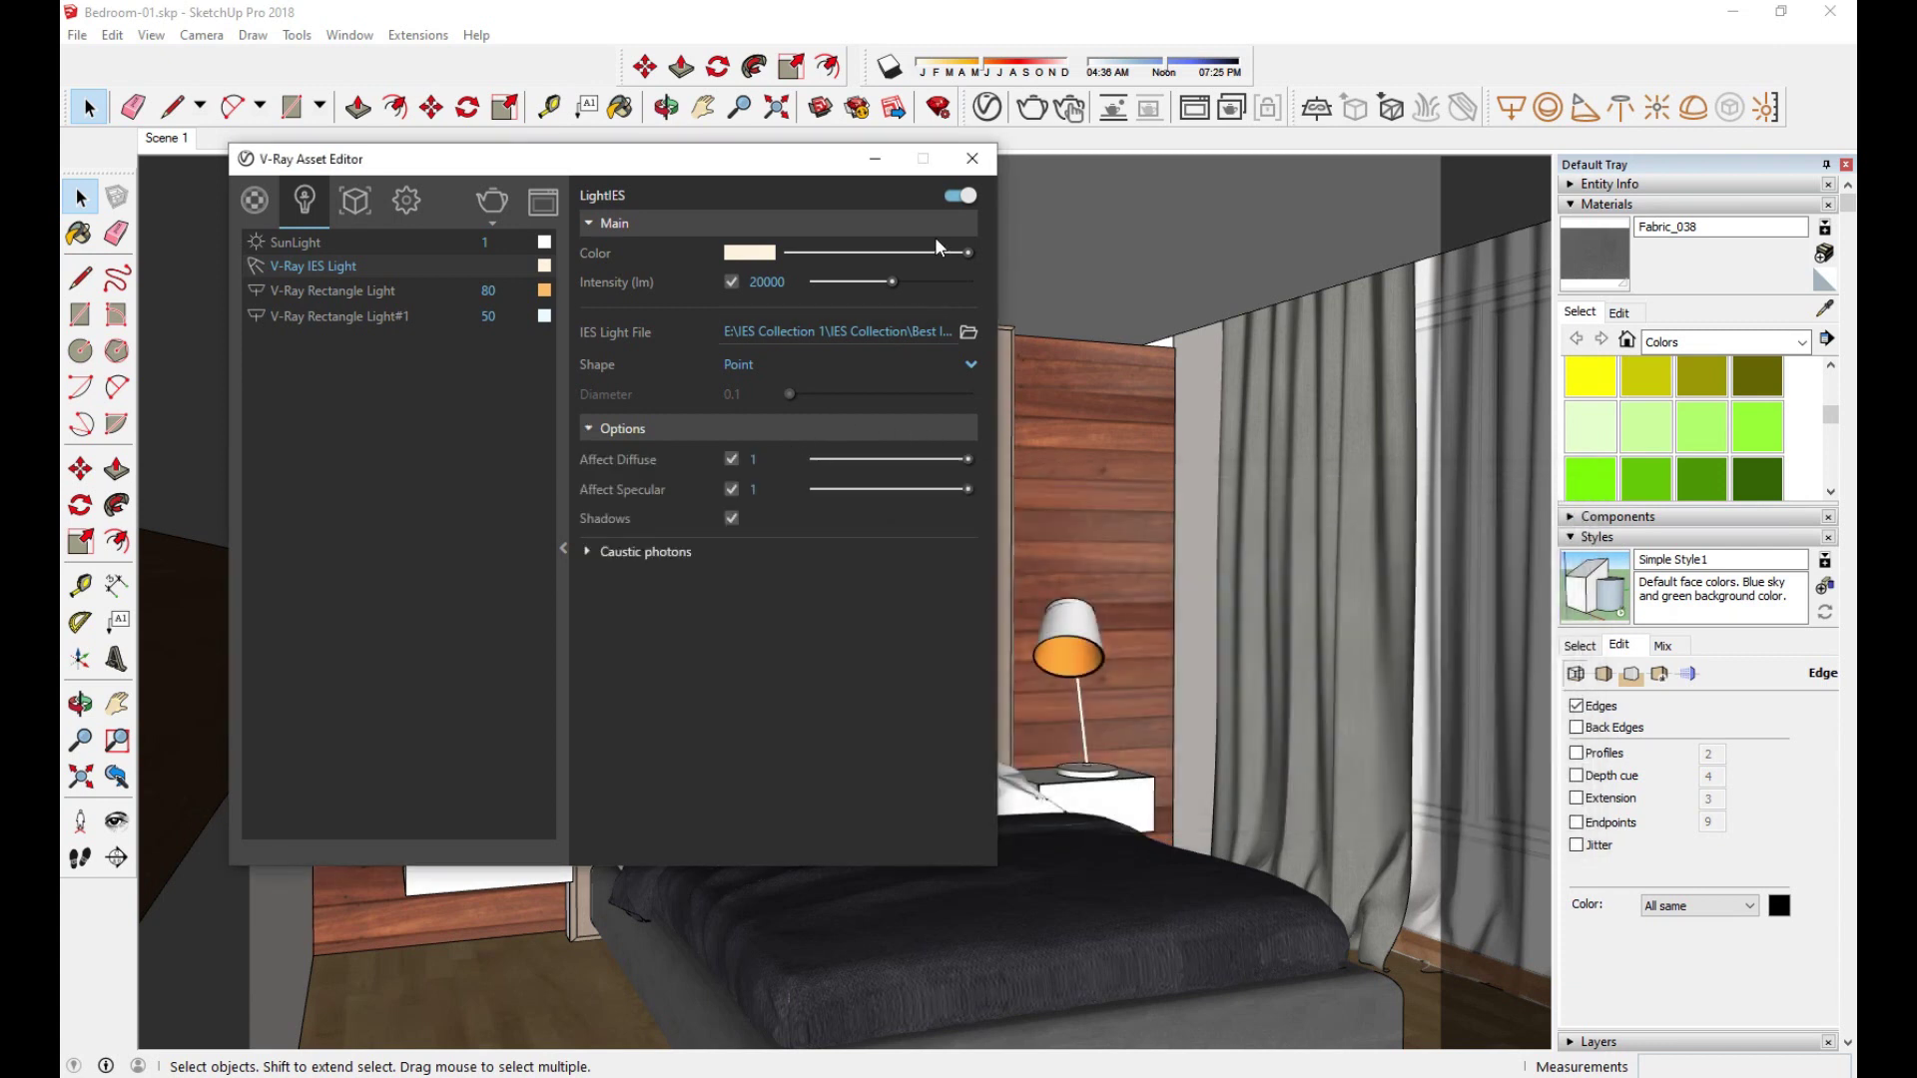
{"action": "left_click", "coordinate": [972, 157]}
Step: Copy the IES light about 2300 mm across the ceiling to above the lamp side of the bed
{"action": "middle_click_drag", "start_coordinate": [704, 322], "coordinate": [605, 288]}
{"action": "key", "text": "m"}
{"action": "left_click", "coordinate": [593, 246]}
{"action": "key", "text": "ctrl"}
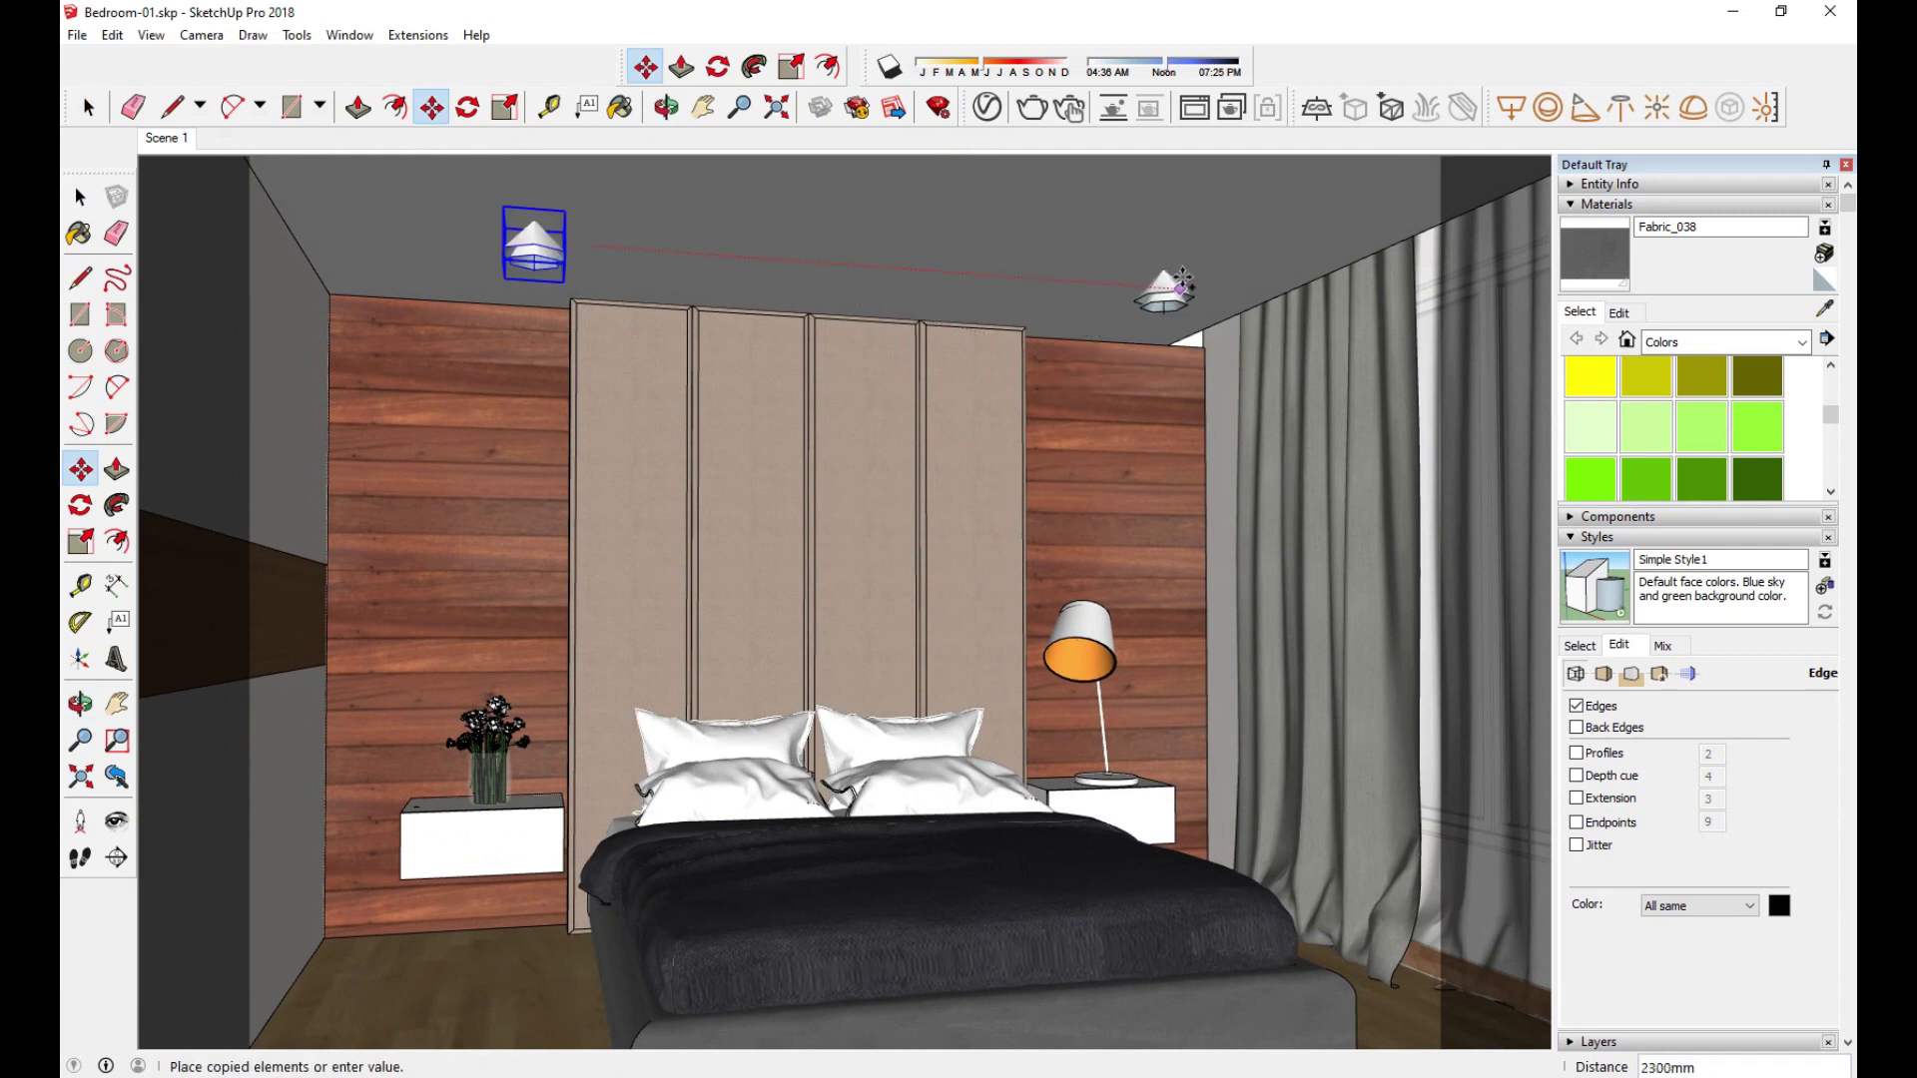
{"action": "left_click", "coordinate": [1181, 284]}
{"action": "key", "text": "space"}
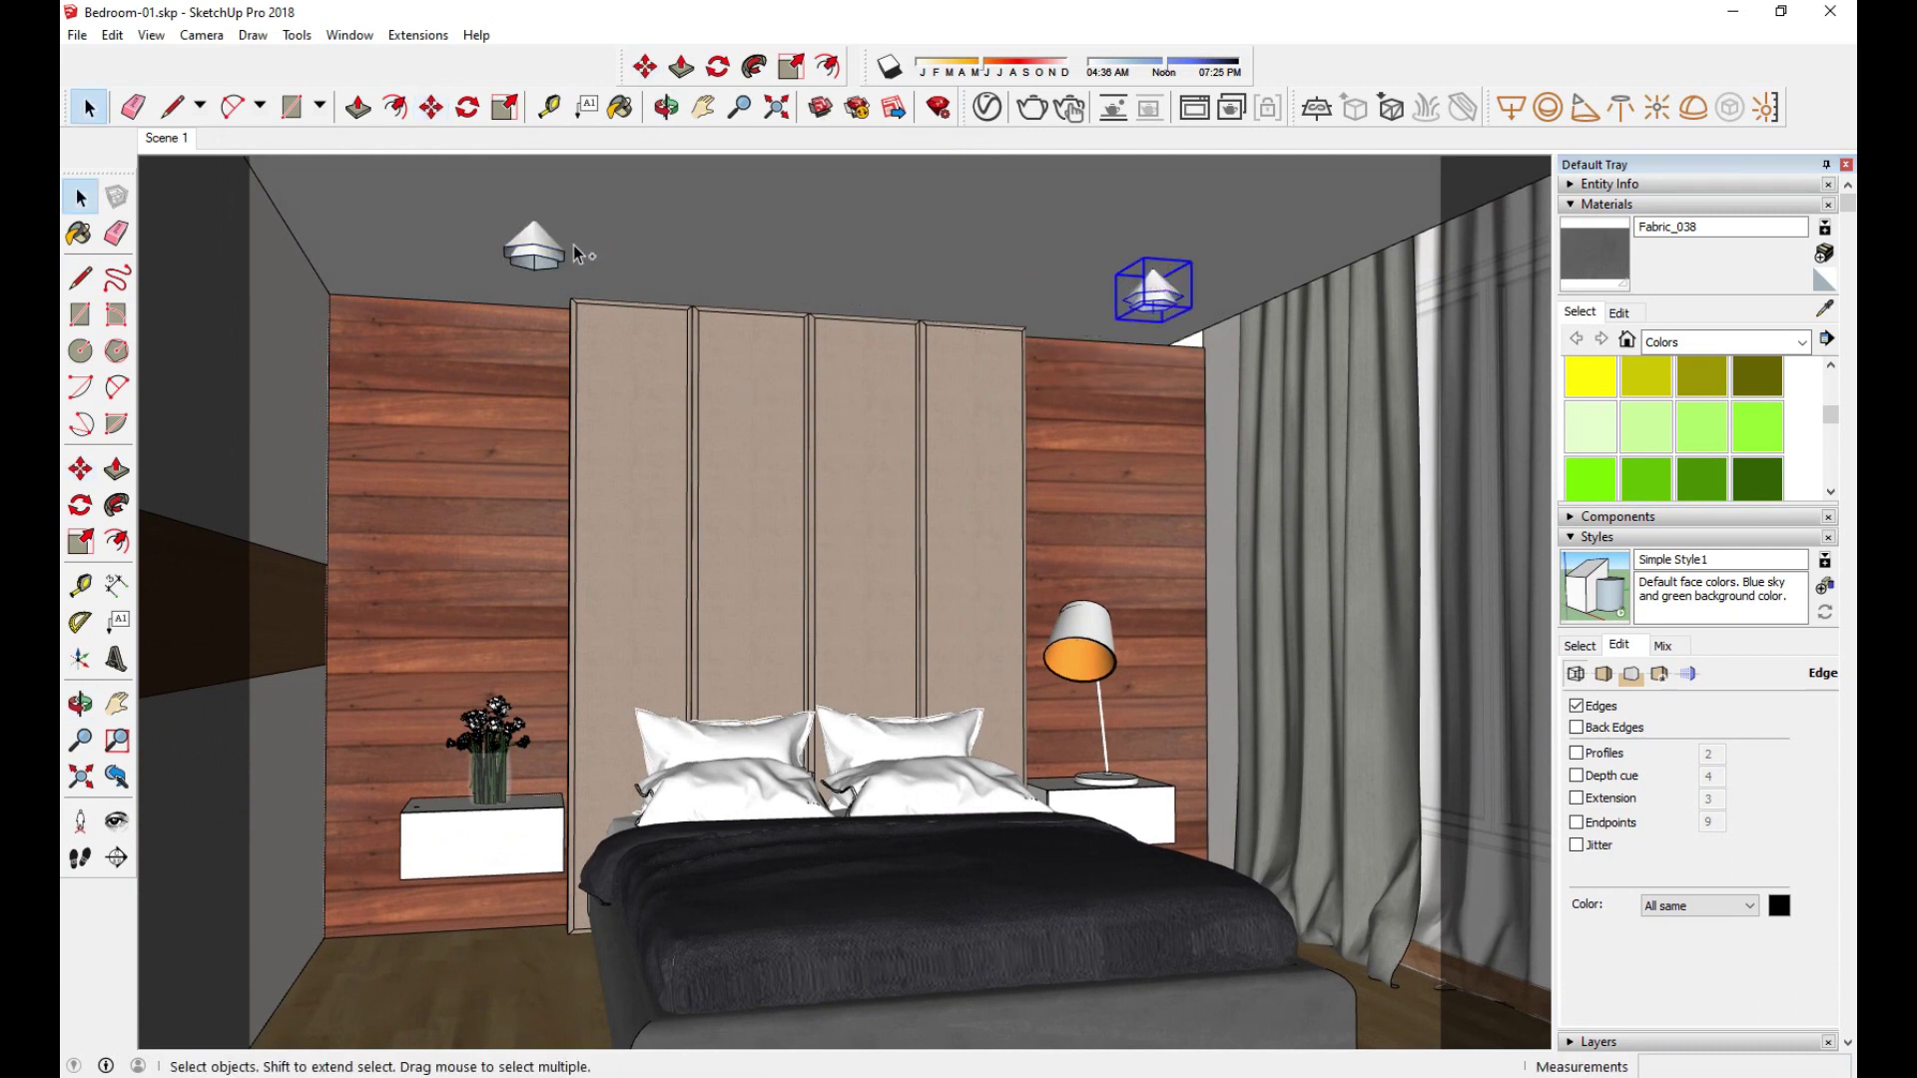
Step: Copy both IES lights 2500 mm along the green axis, away from the headboard wall
{"action": "middle_click_drag", "start_coordinate": [633, 320], "coordinate": [612, 376]}
{"action": "left_click", "coordinate": [513, 323]}
{"action": "left_click", "coordinate": [1141, 349], "text": "ctrl"}
{"action": "key", "text": "m"}
{"action": "left_click", "coordinate": [988, 397]}
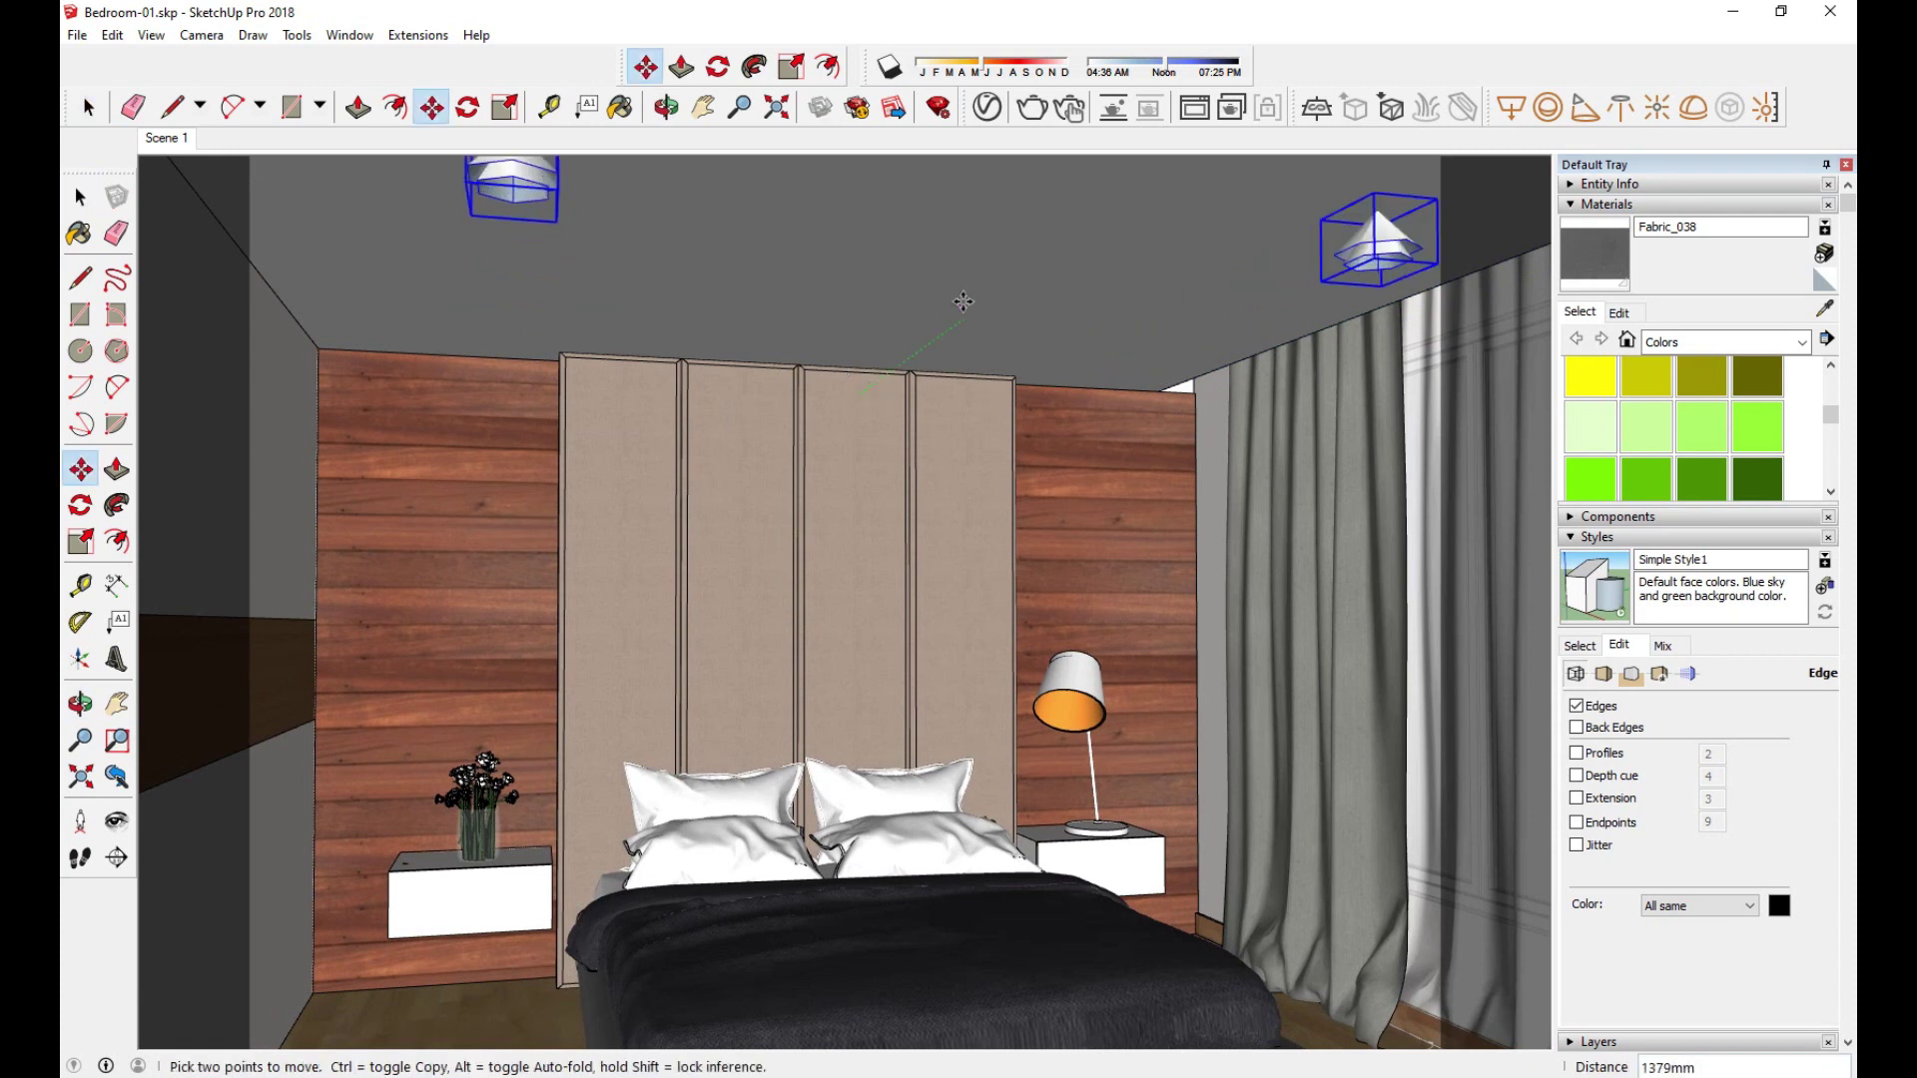
{"action": "middle_click_drag", "start_coordinate": [958, 320], "coordinate": [998, 331]}
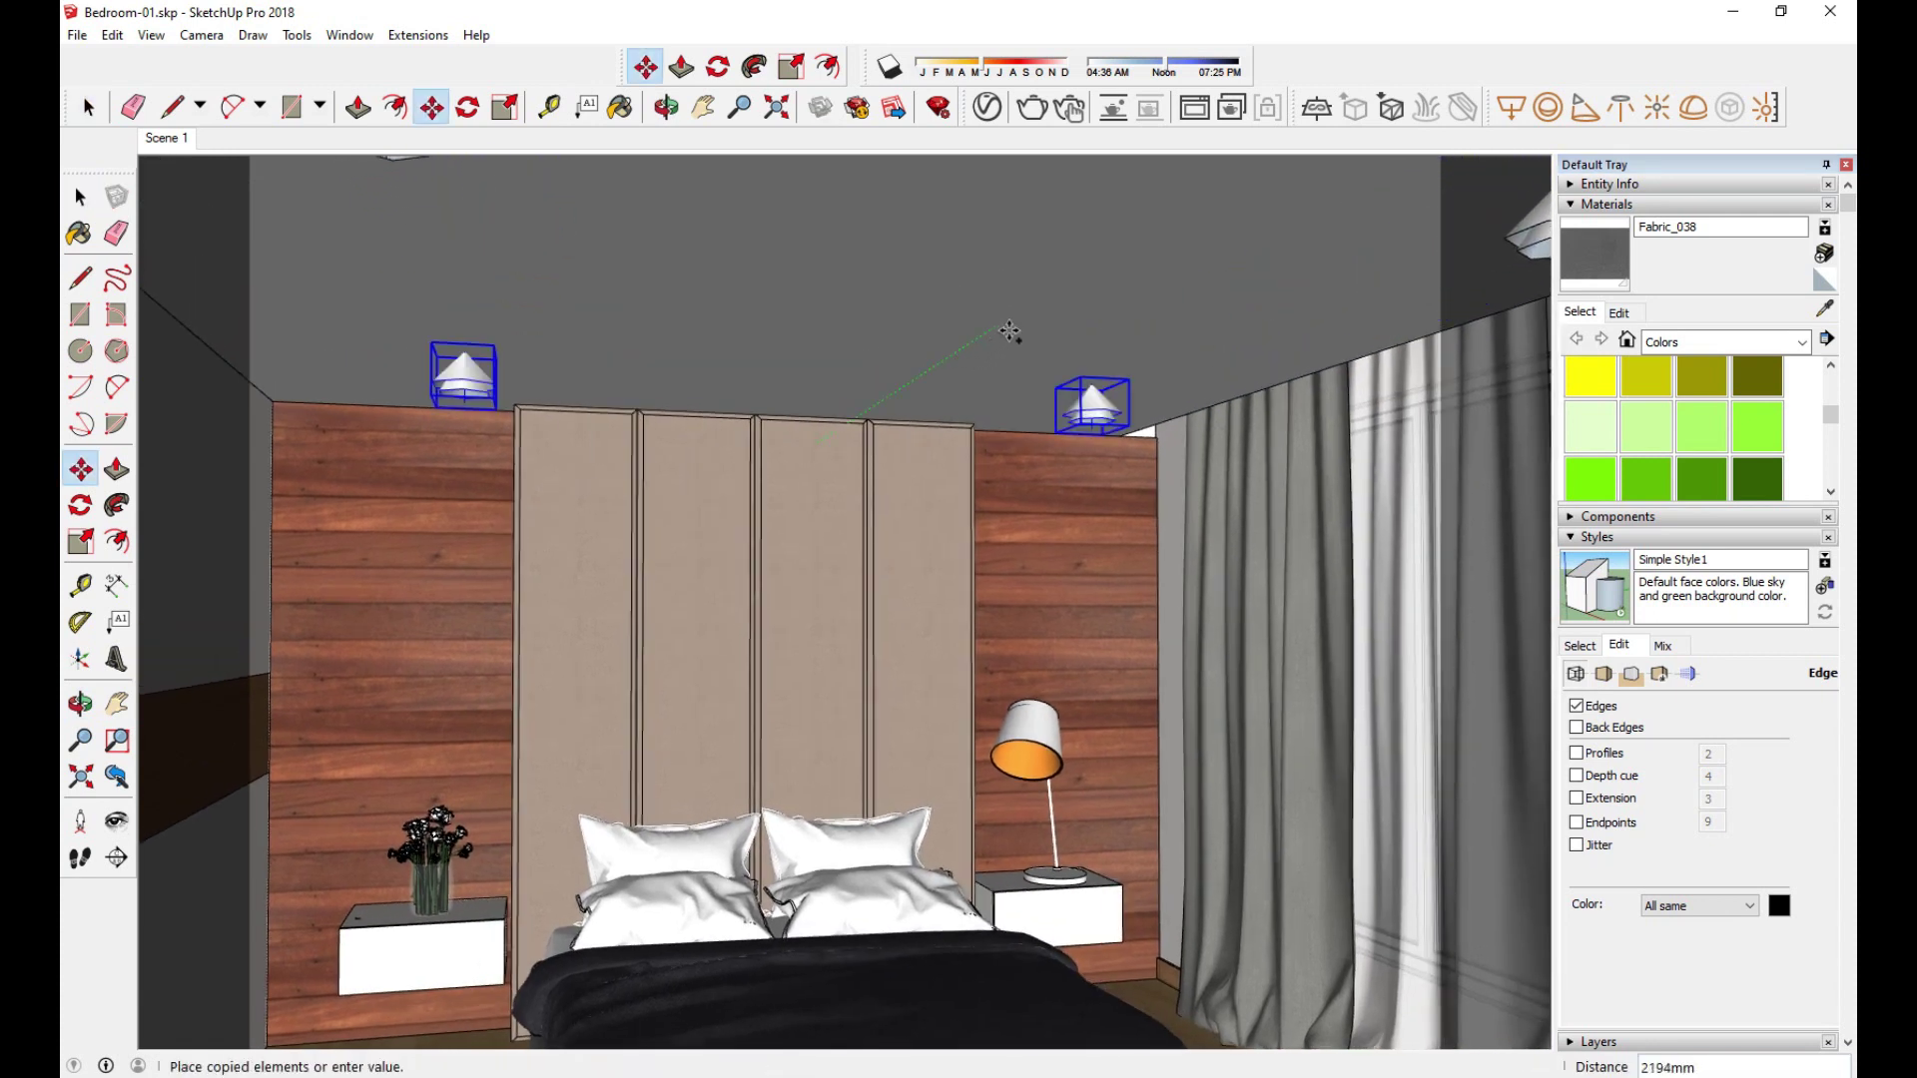
{"action": "type", "text": "250"}
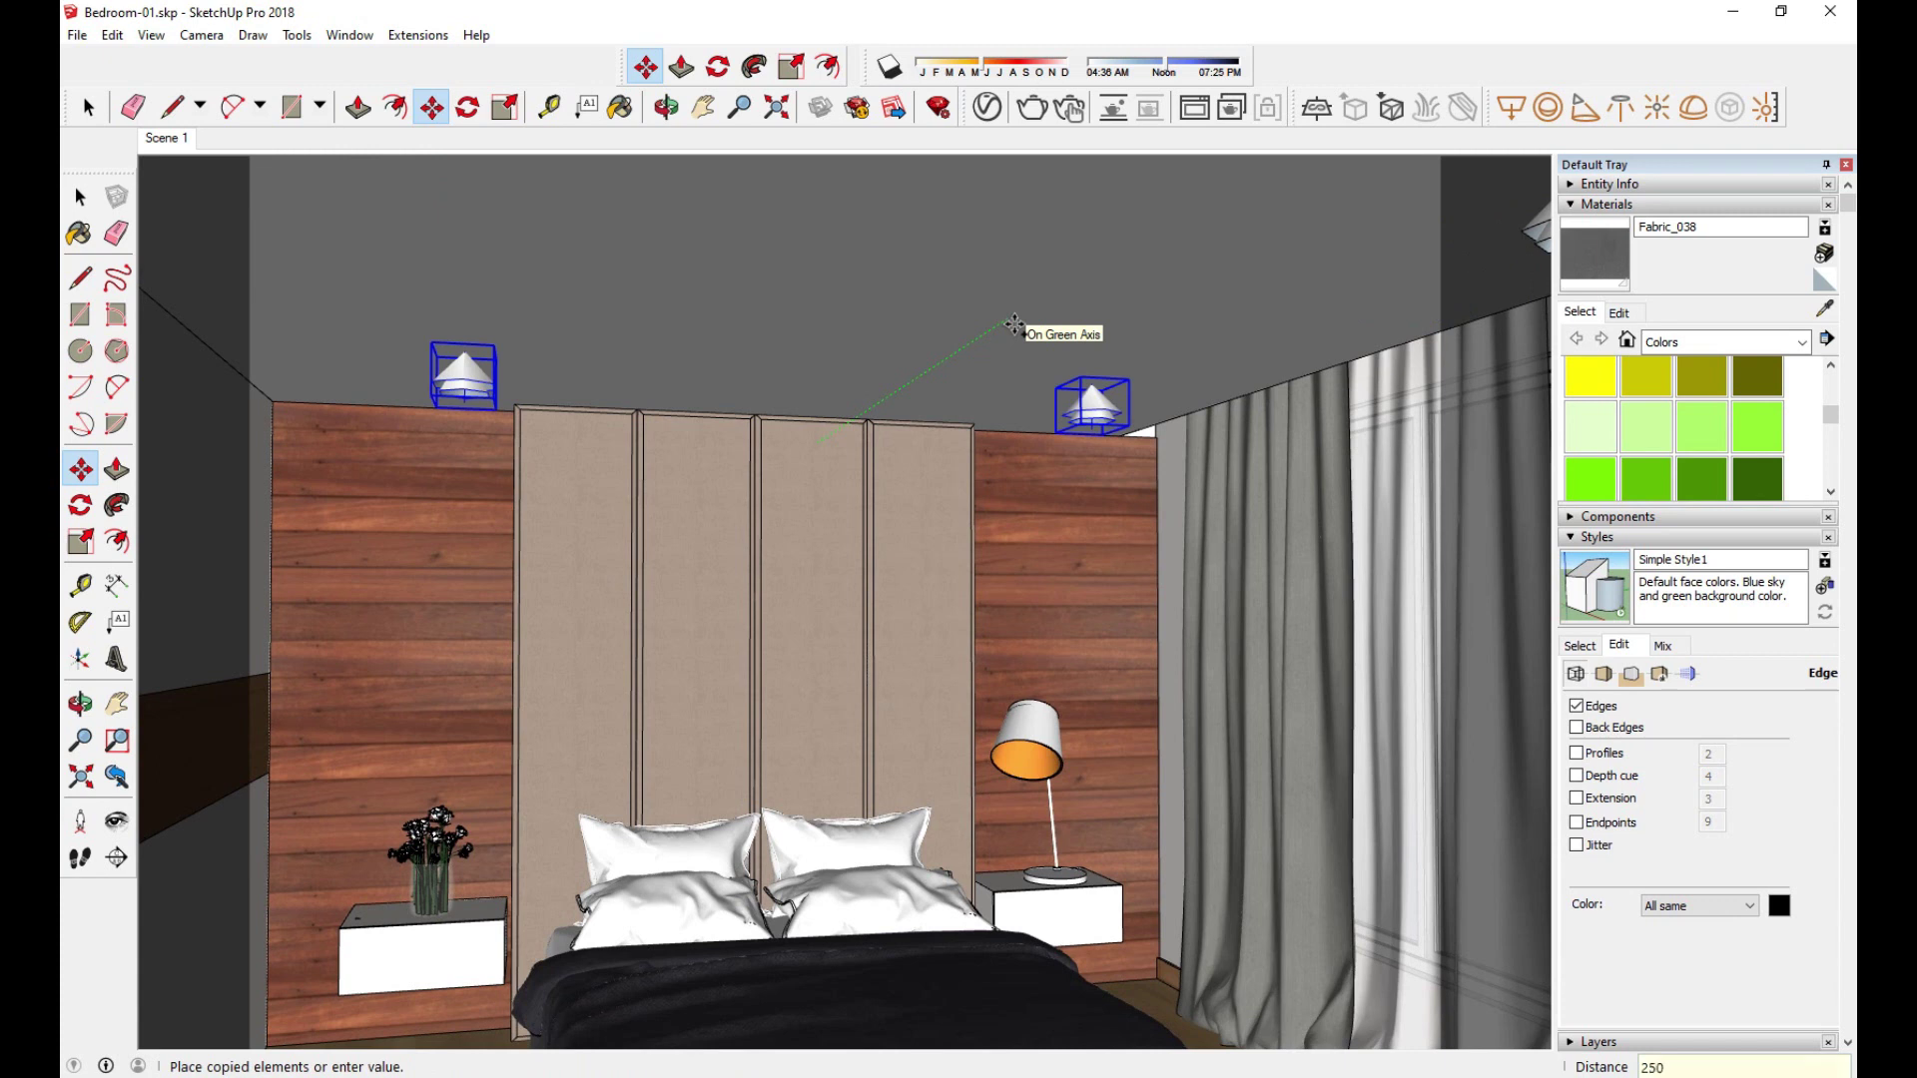
{"action": "type", "text": "0"}
{"action": "key", "text": "Return"}
{"action": "key", "text": "space"}
Step: Return to the Scene 1 view and run a test render to check the ceiling IES lights
{"action": "left_click", "coordinate": [177, 140]}
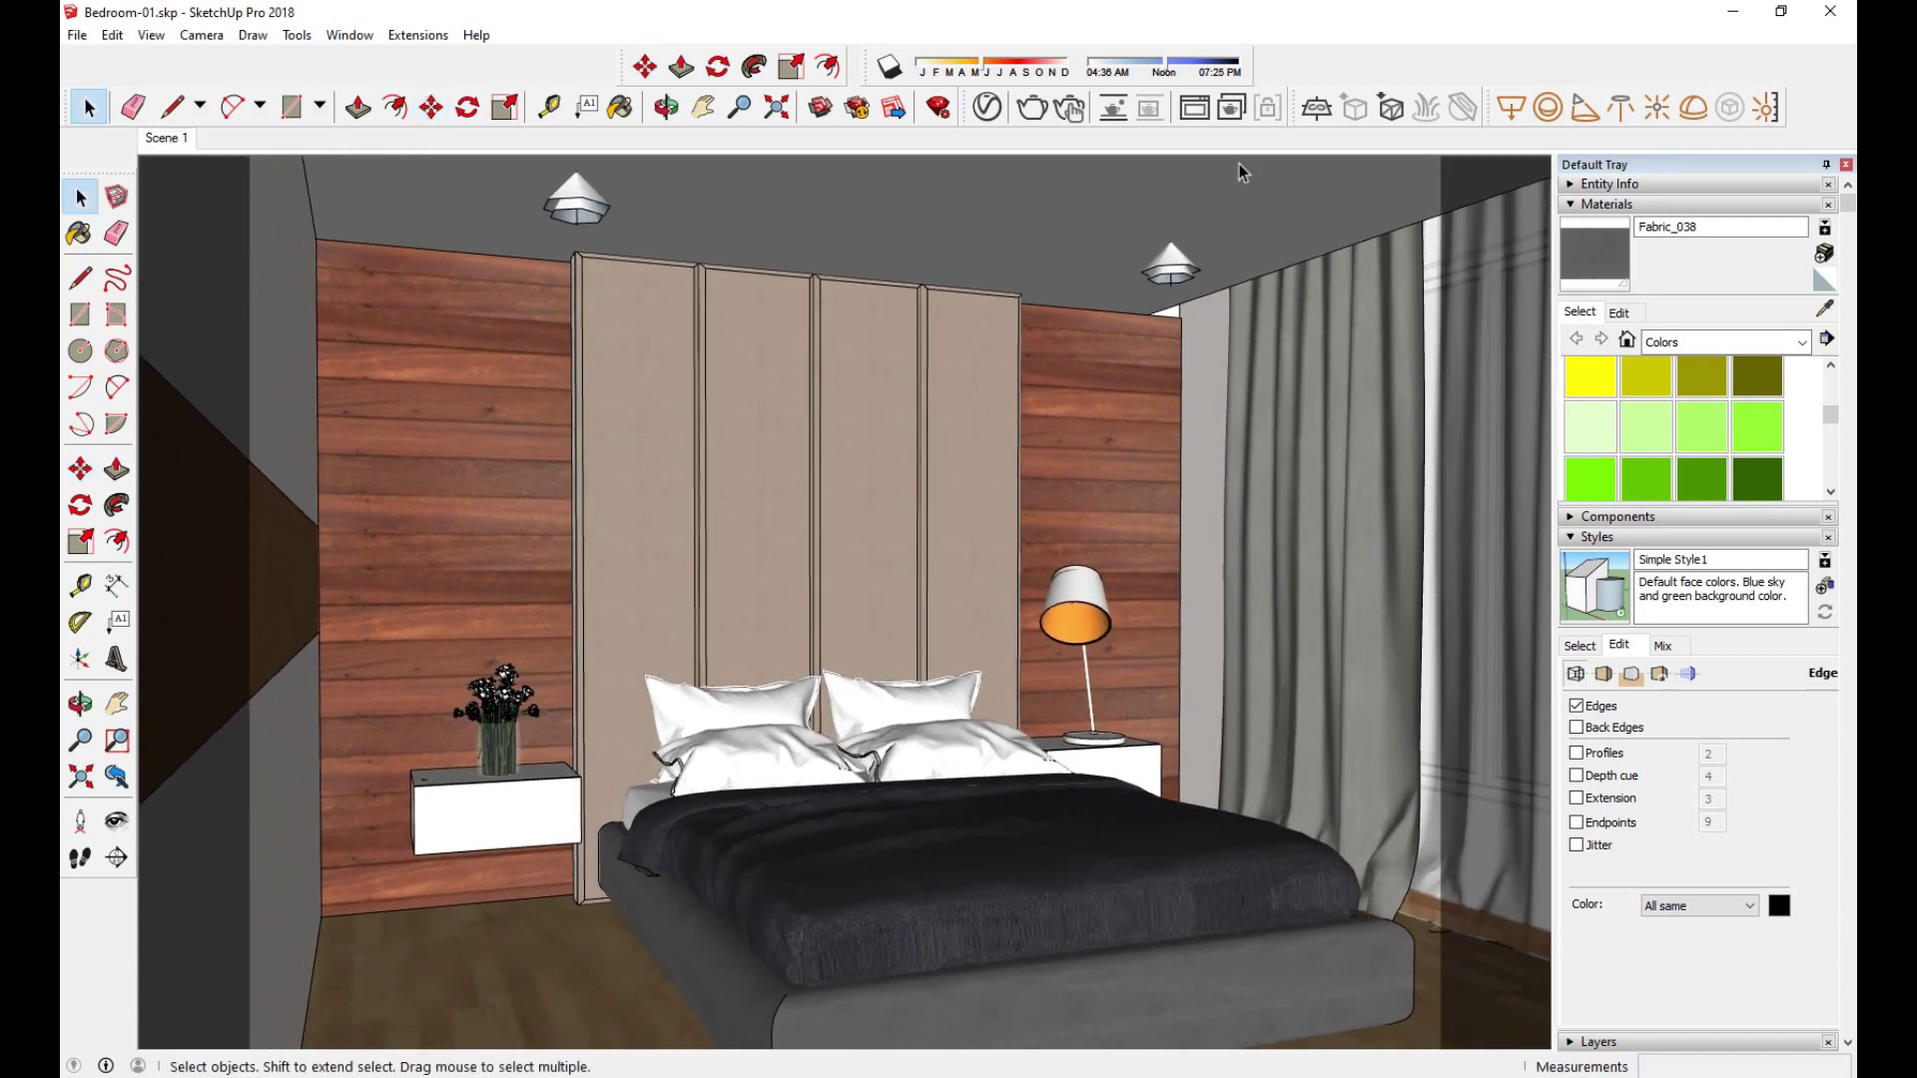
{"action": "left_click", "coordinate": [1035, 110]}
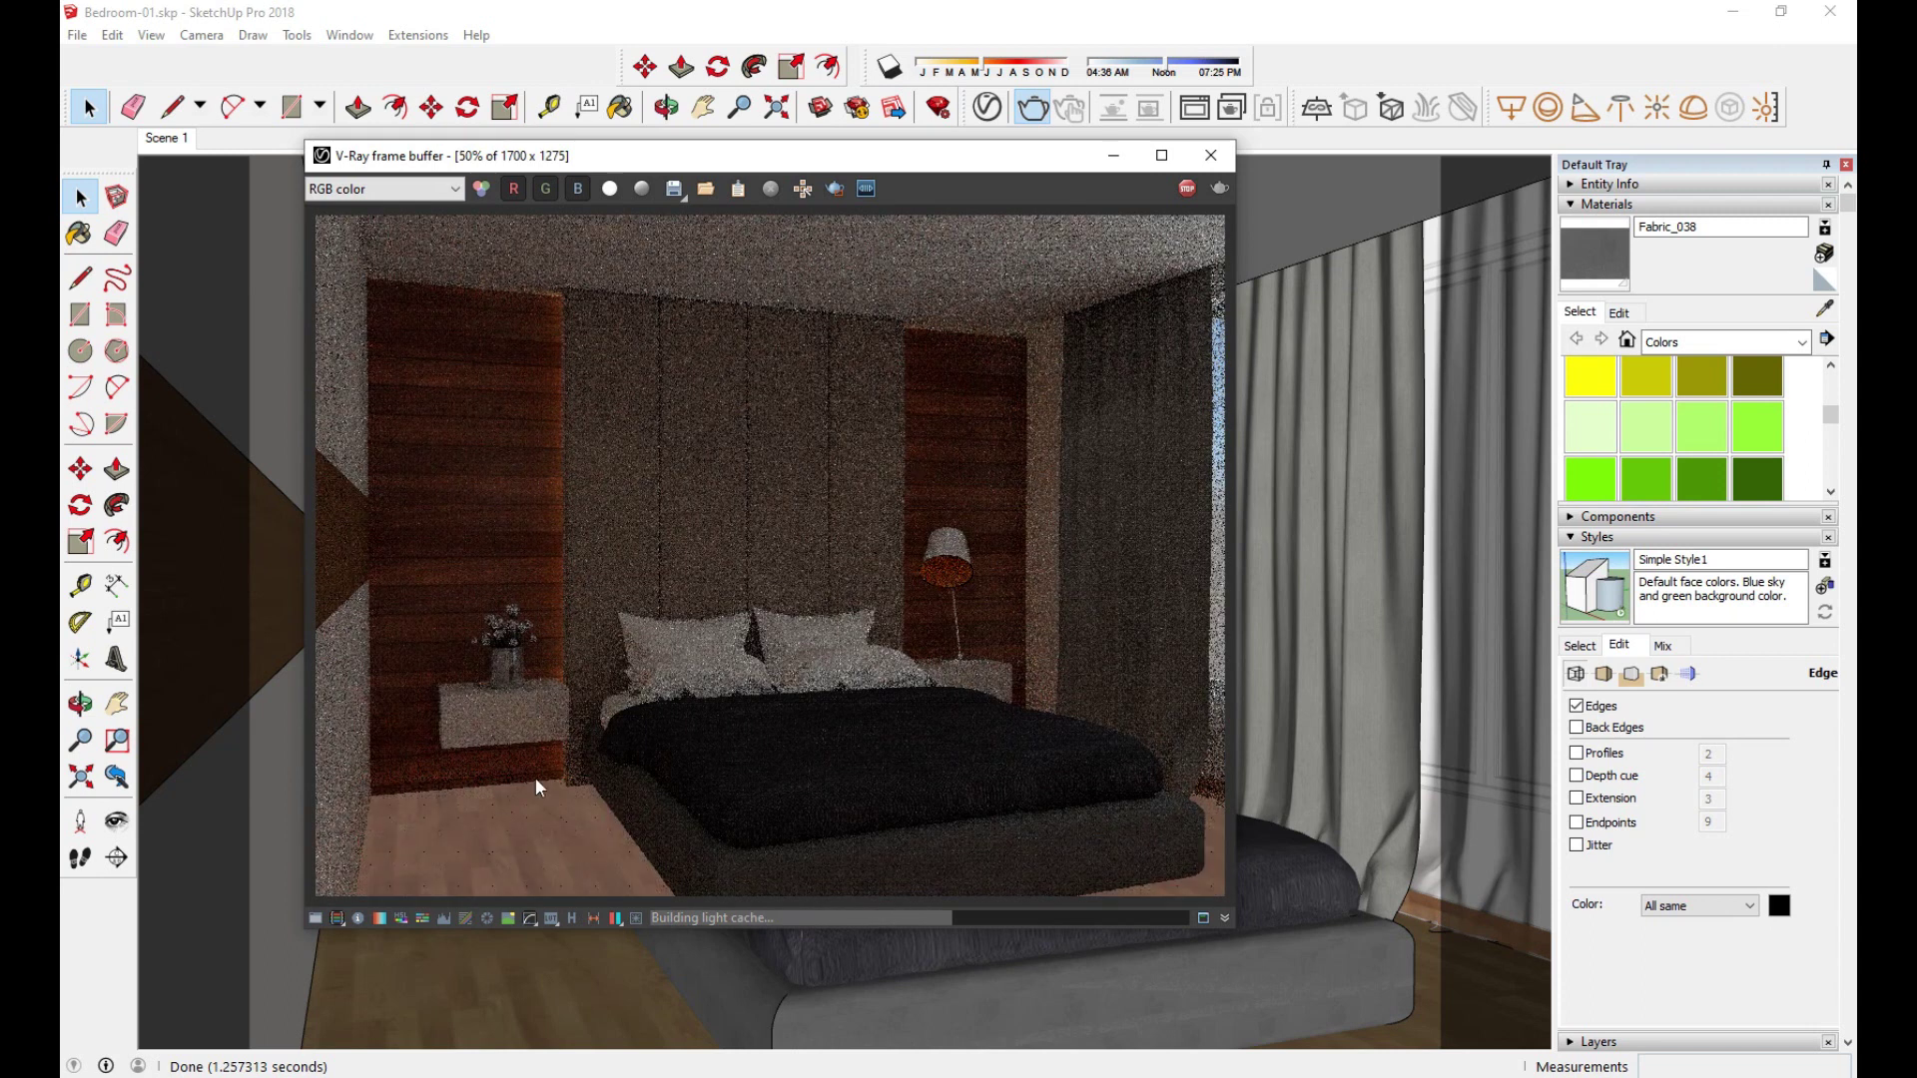
{"action": "scroll", "coordinate": [549, 699], "scroll_direction": "up", "scroll_amount": 2}
{"action": "scroll", "coordinate": [595, 626], "scroll_direction": "down", "scroll_amount": 2}
{"action": "scroll", "coordinate": [595, 626], "scroll_direction": "up", "scroll_amount": 1}
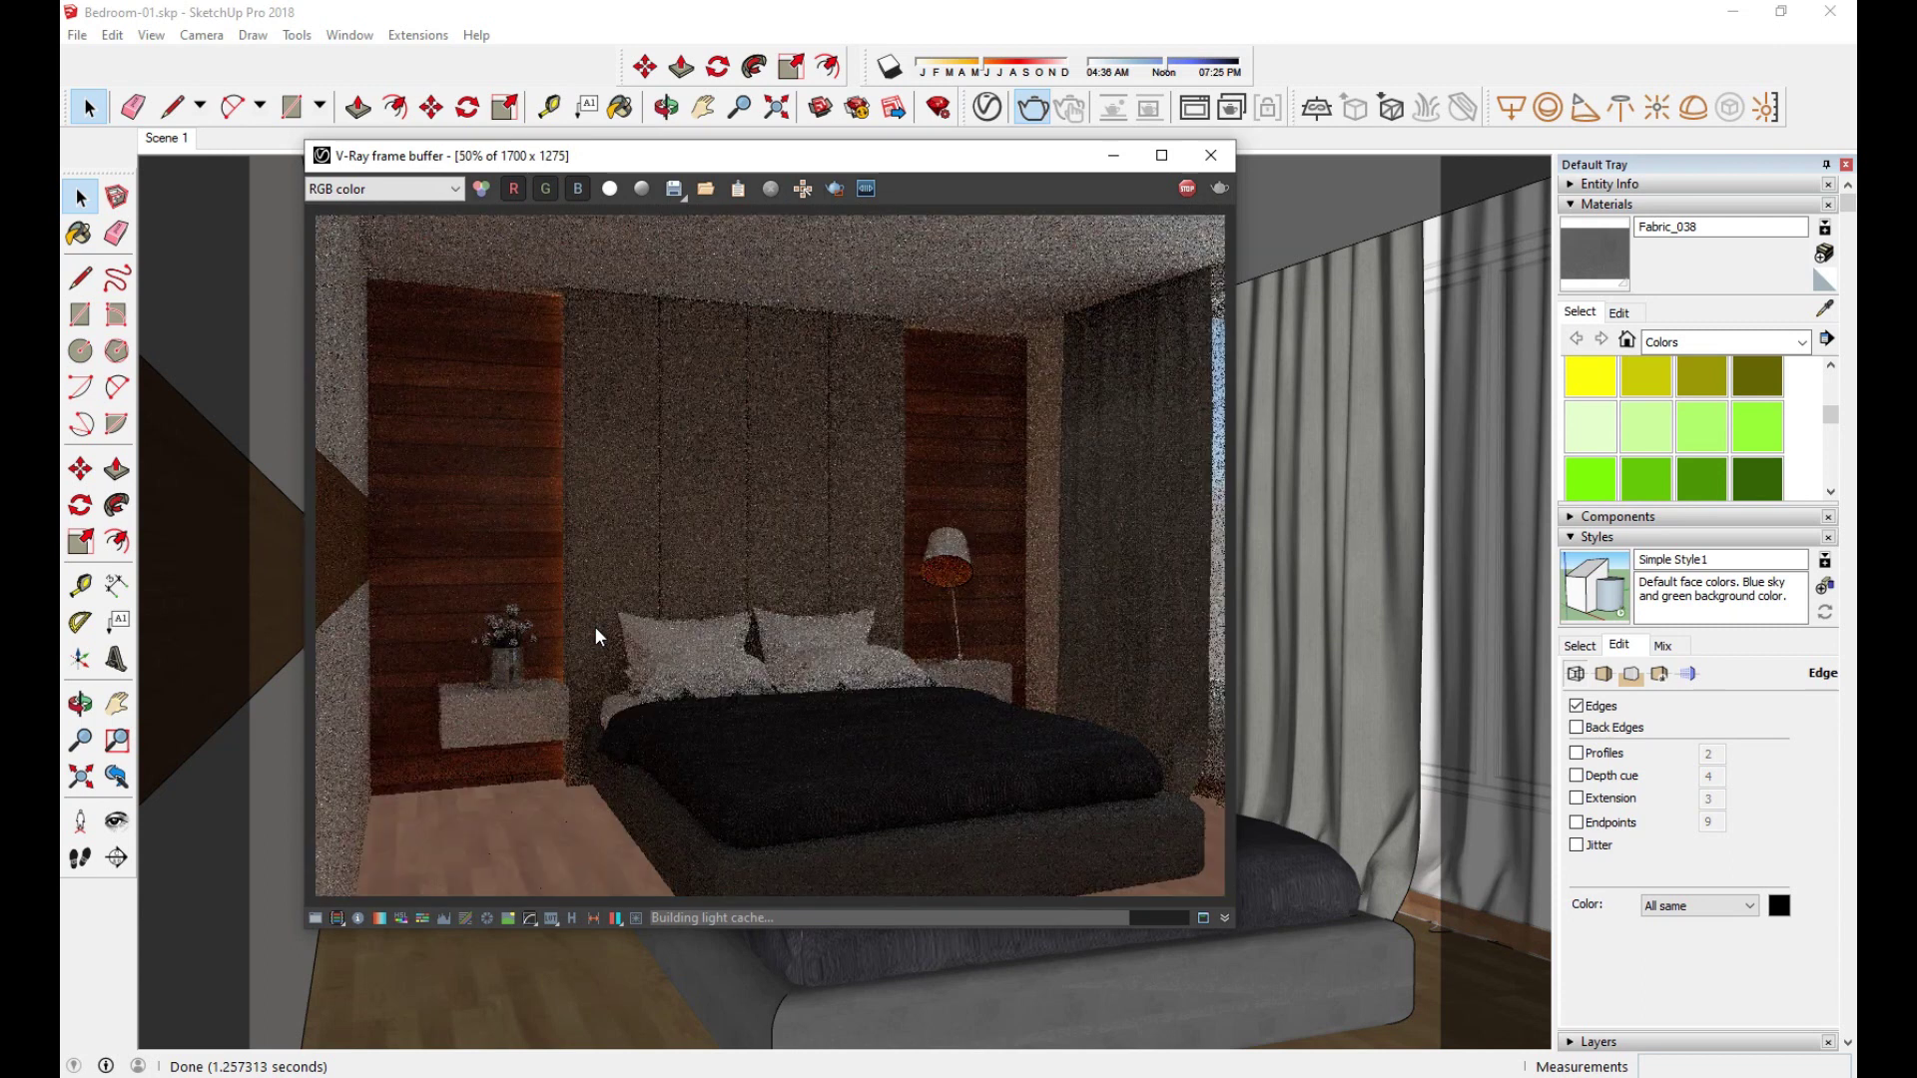
{"action": "left_click", "coordinate": [1211, 154]}
Step: Sample the floor material and examine its V-Ray reflection, refraction and opacity settings
{"action": "left_click", "coordinate": [1763, 489]}
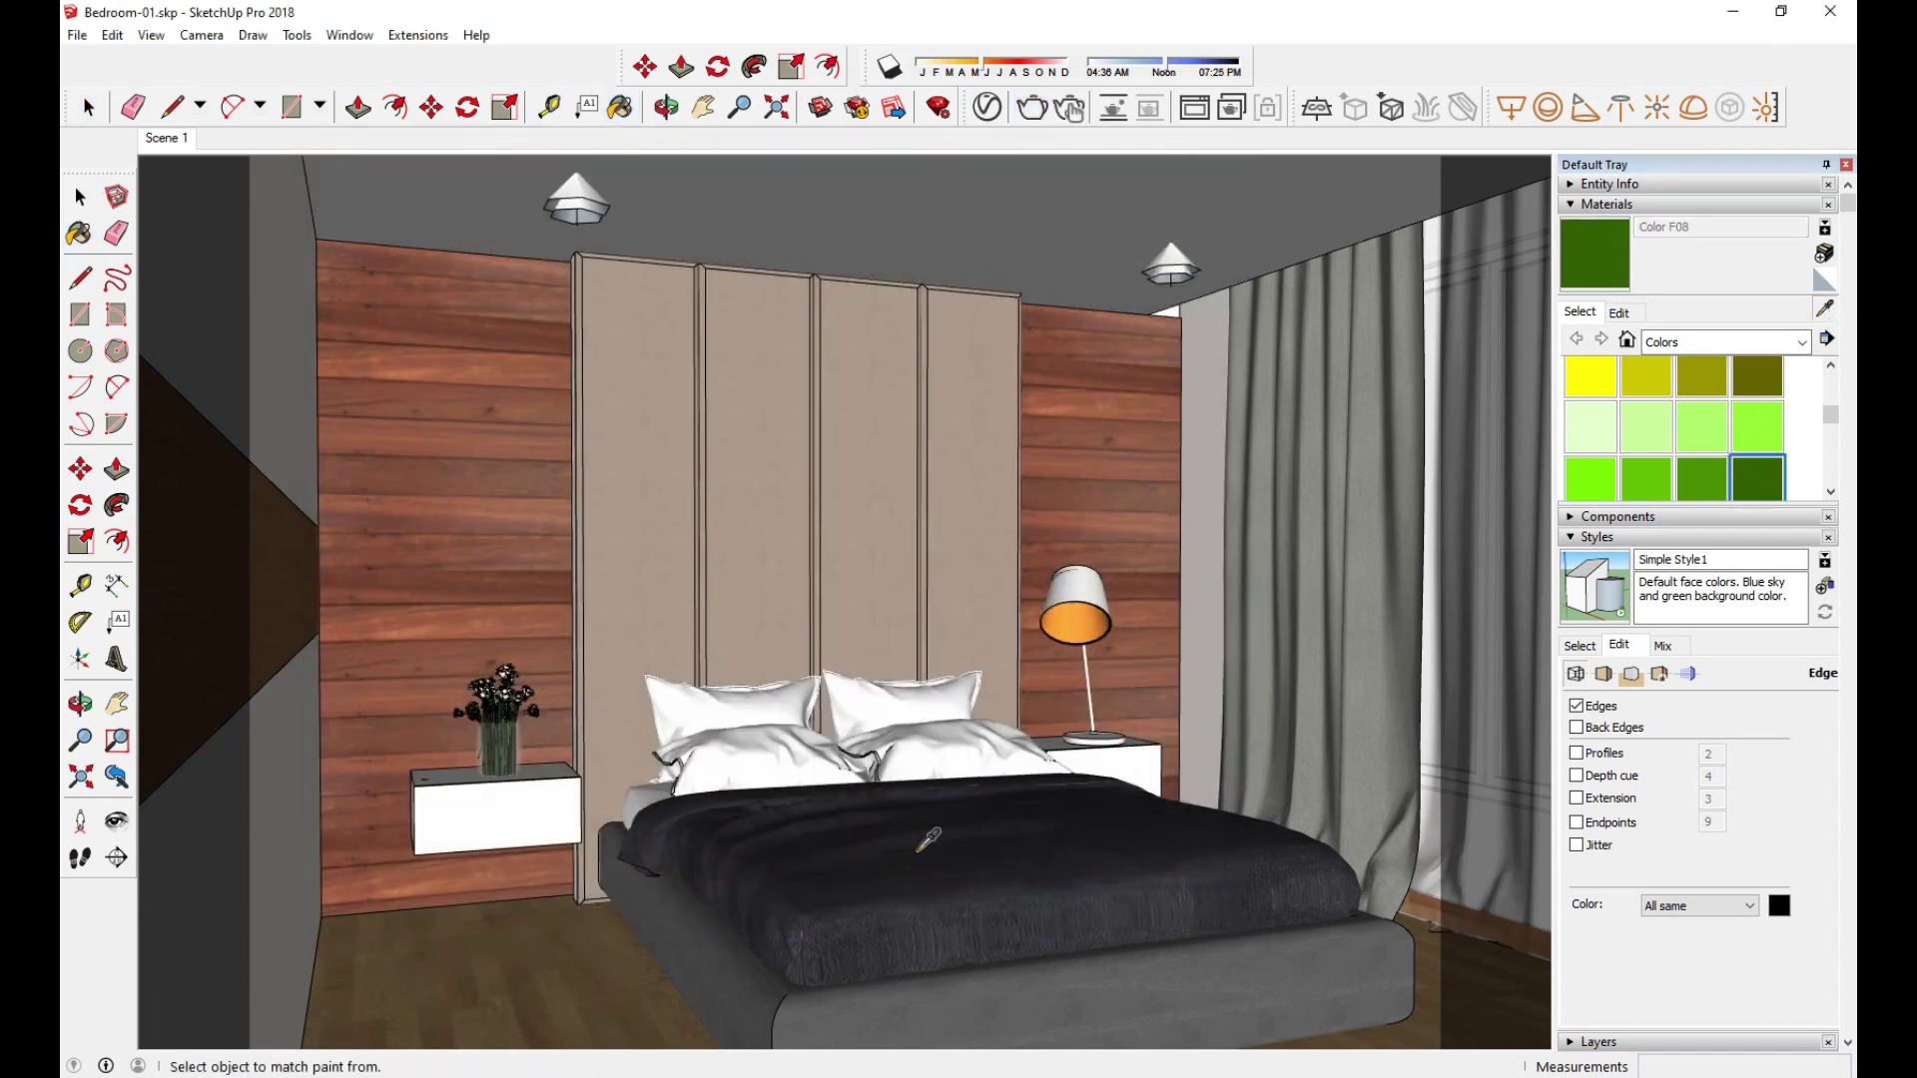
{"action": "left_click", "coordinate": [594, 956], "text": "alt"}
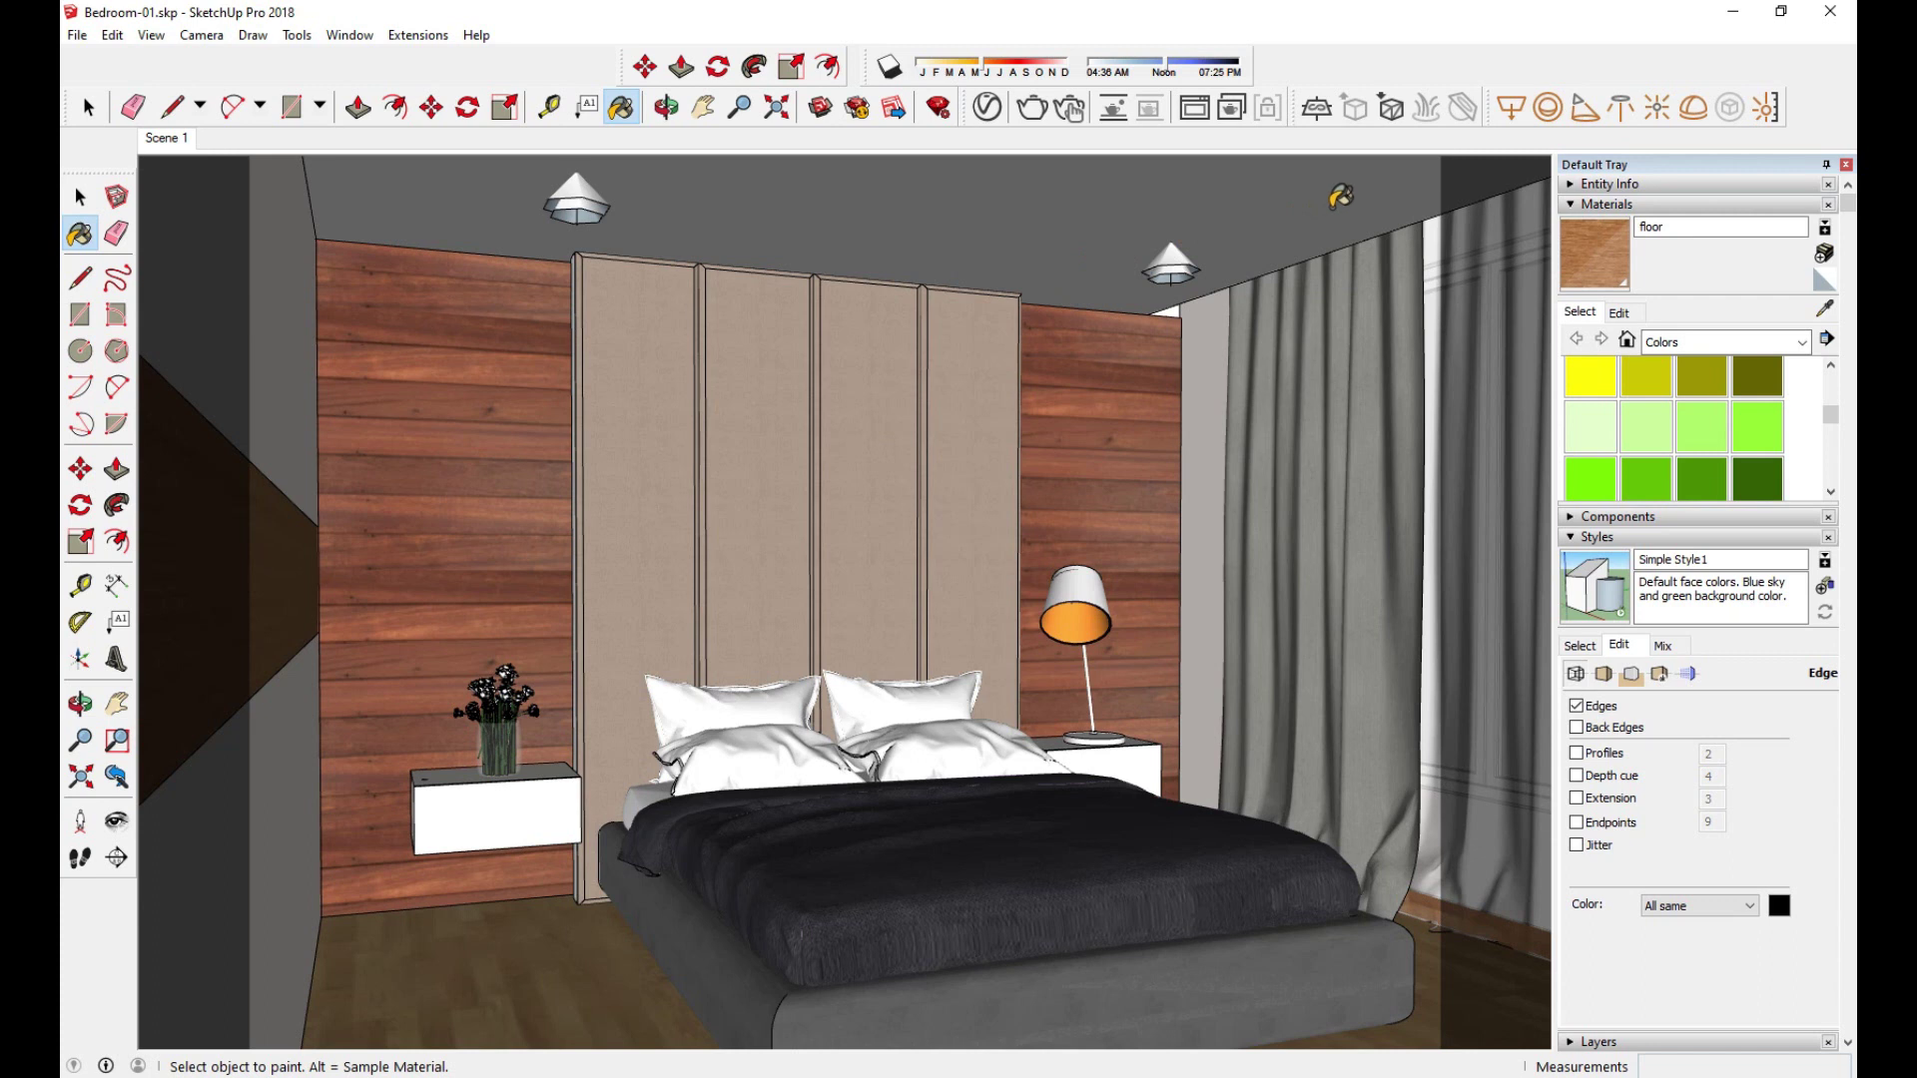
{"action": "left_click", "coordinate": [988, 107]}
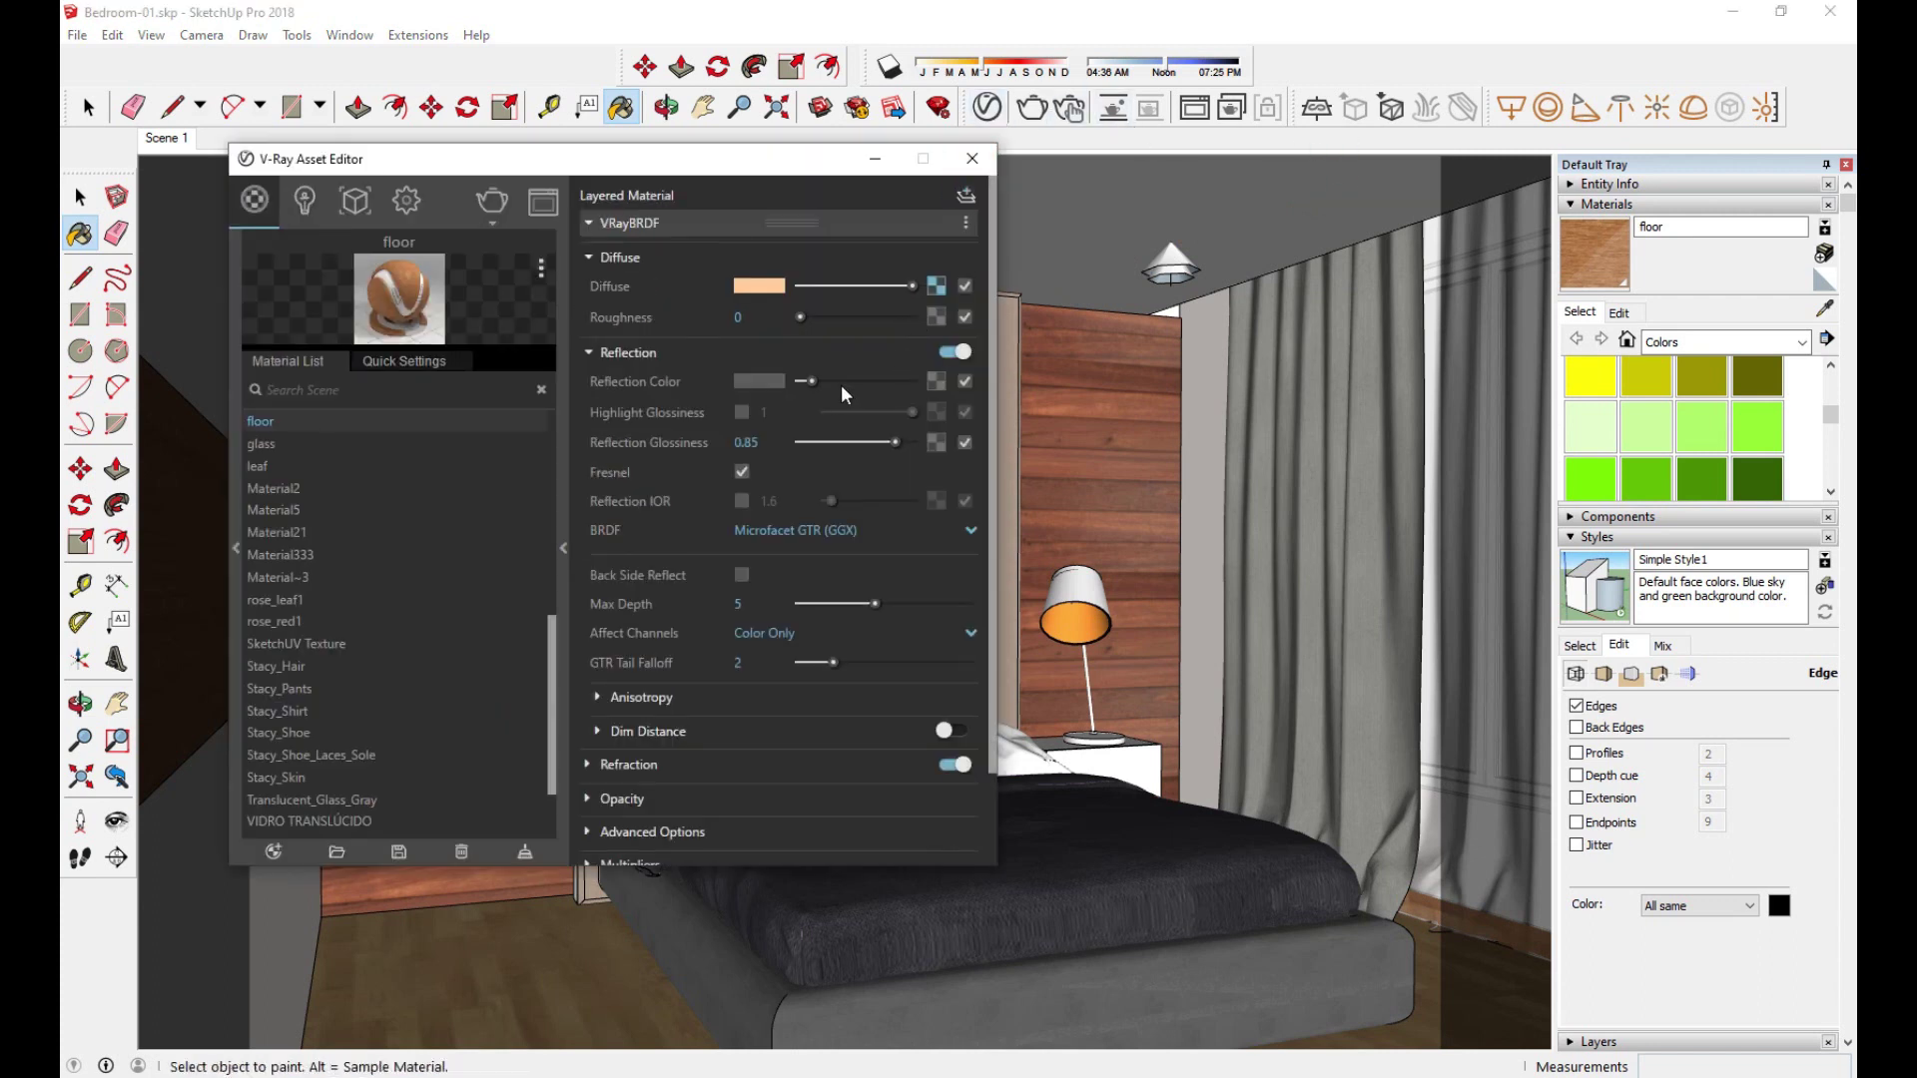
{"action": "left_click", "coordinate": [662, 354]}
{"action": "left_click", "coordinate": [665, 383]}
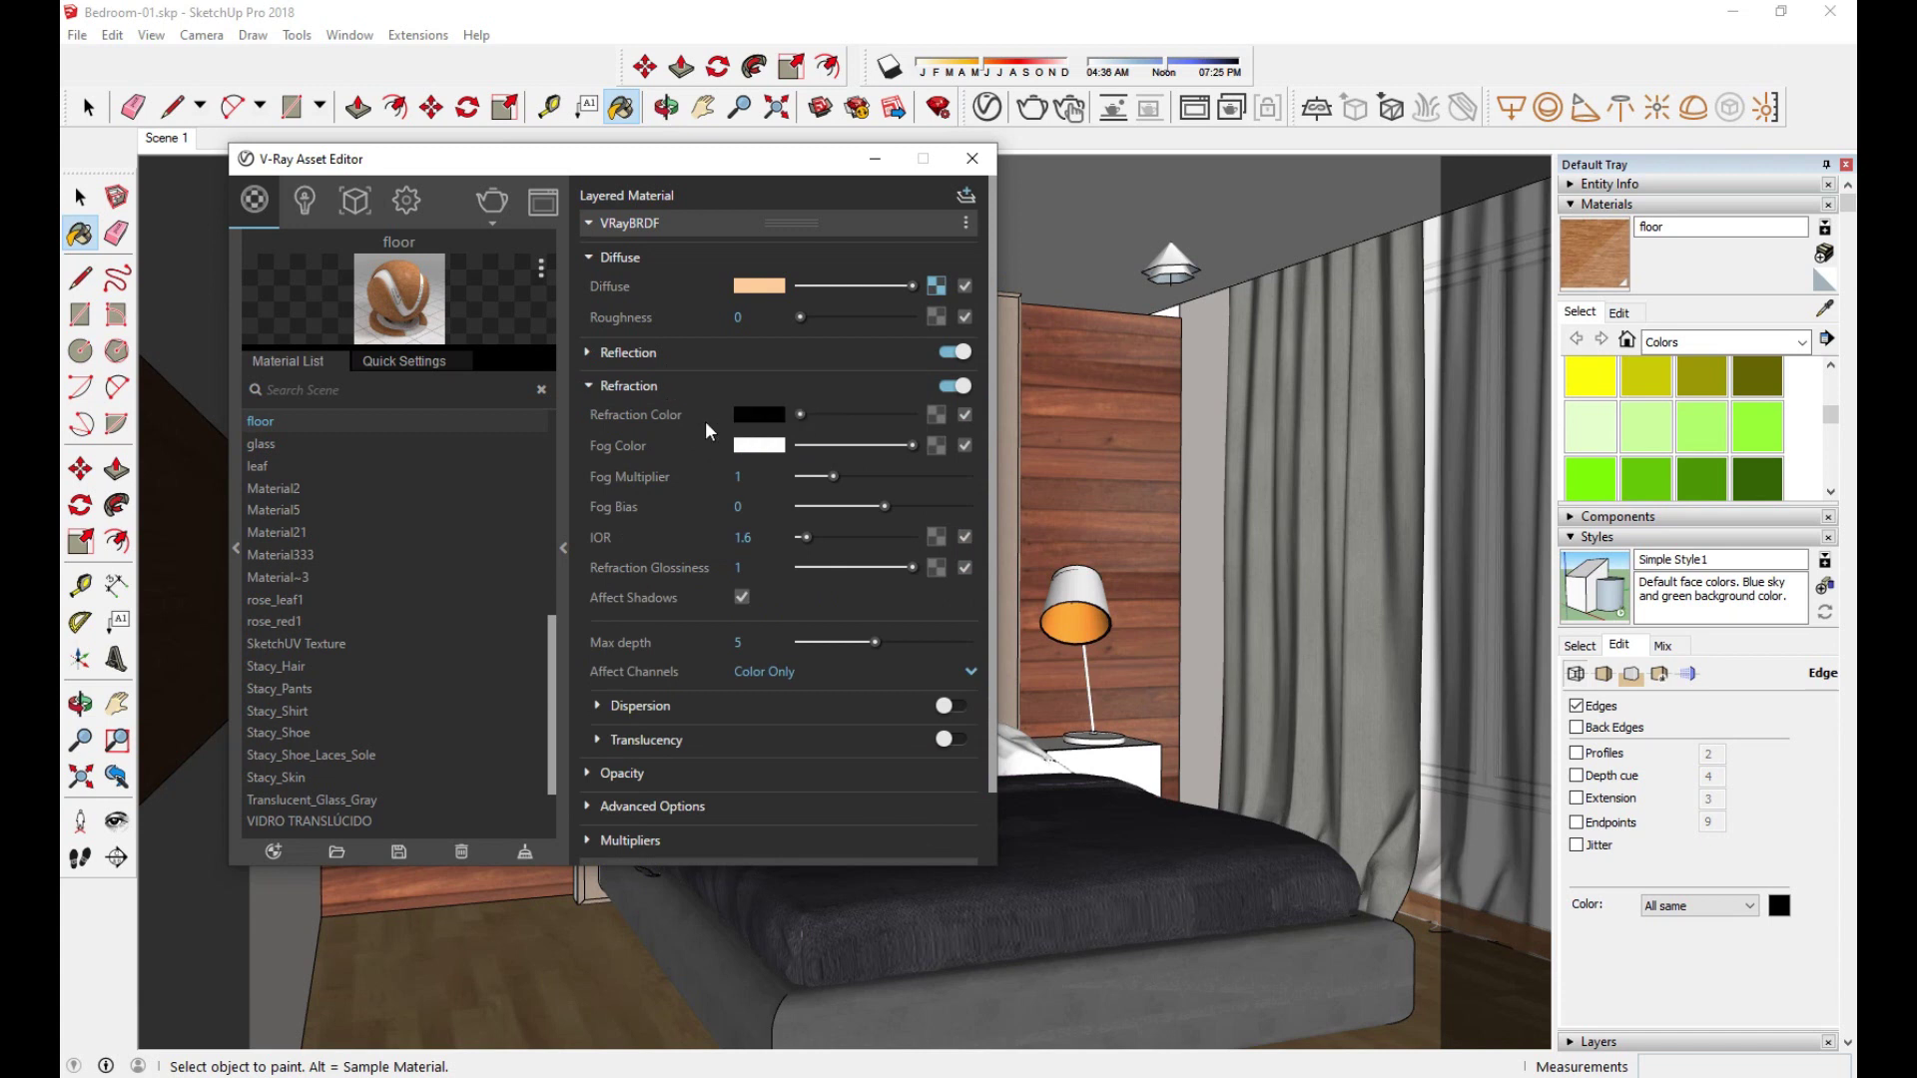
{"action": "left_click", "coordinate": [656, 387]}
{"action": "left_click", "coordinate": [651, 417]}
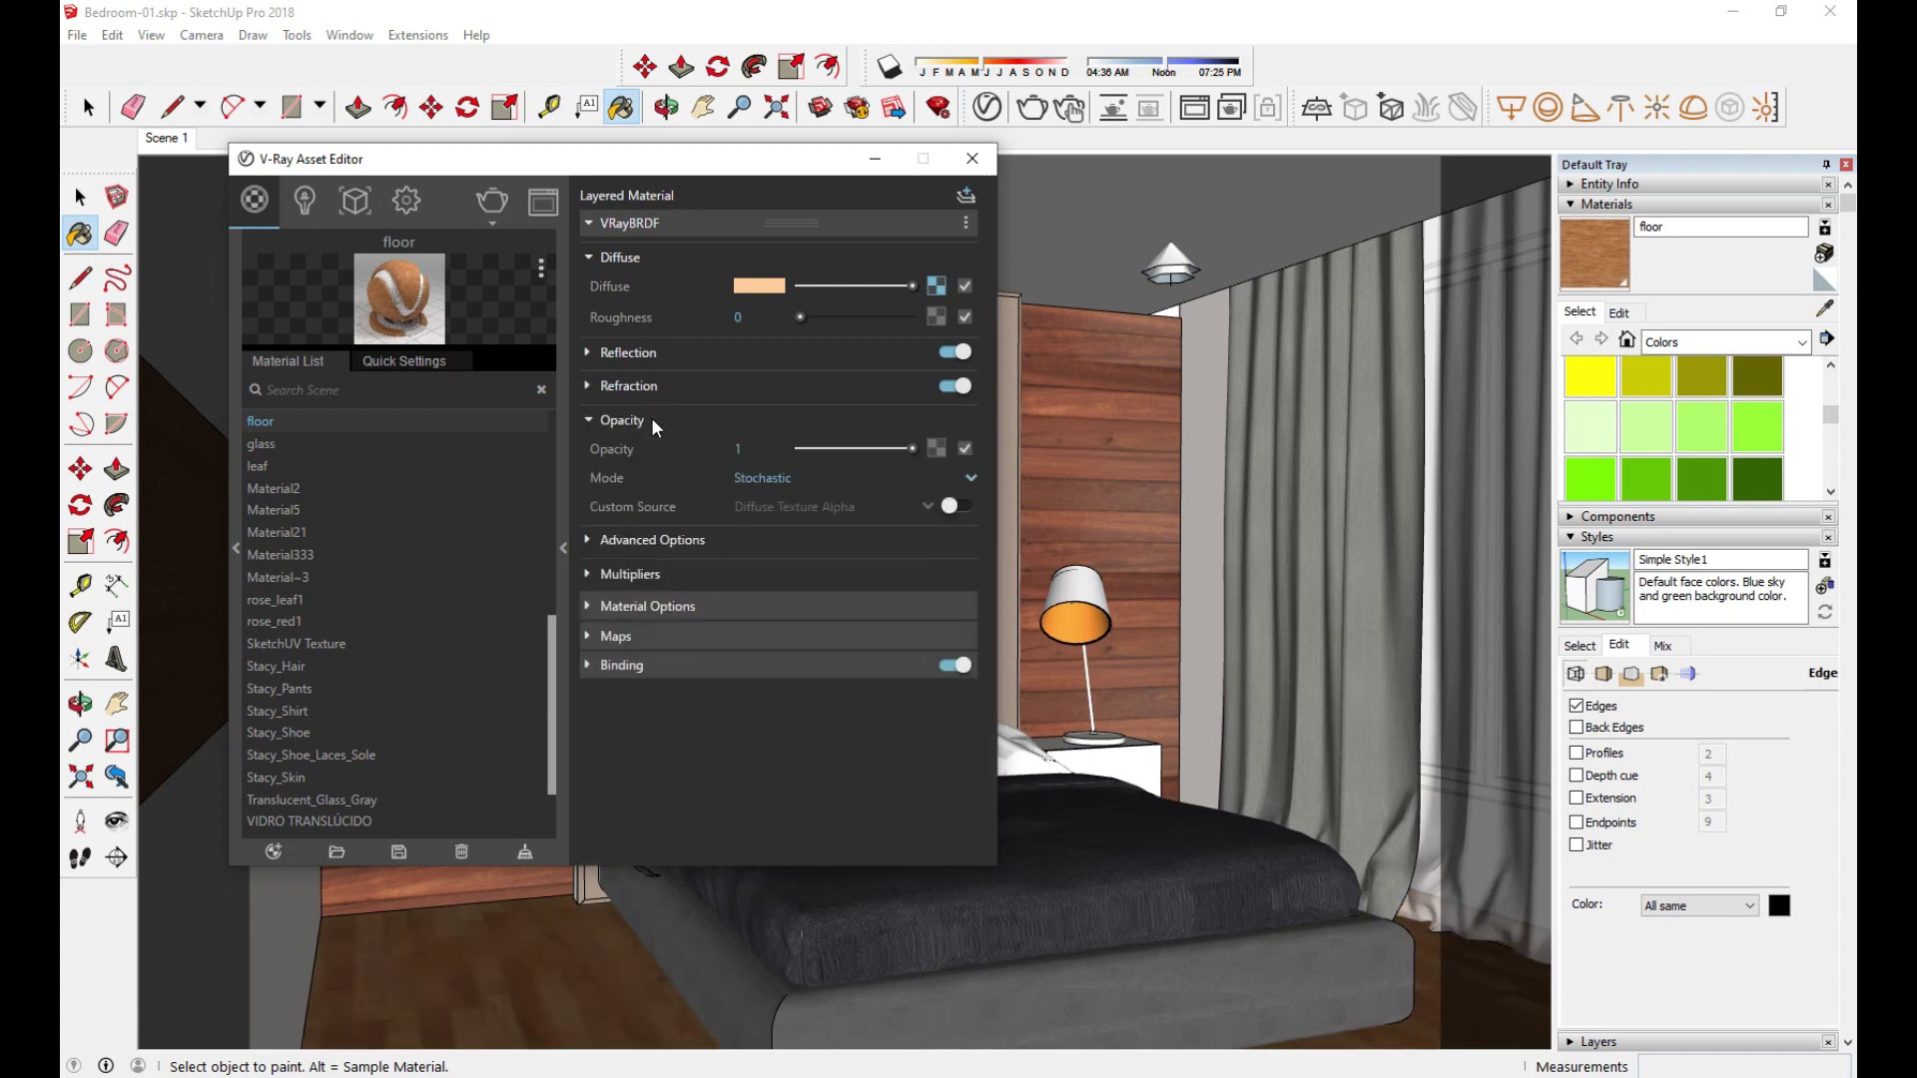
{"action": "left_click", "coordinate": [769, 419]}
{"action": "left_click", "coordinate": [972, 158]}
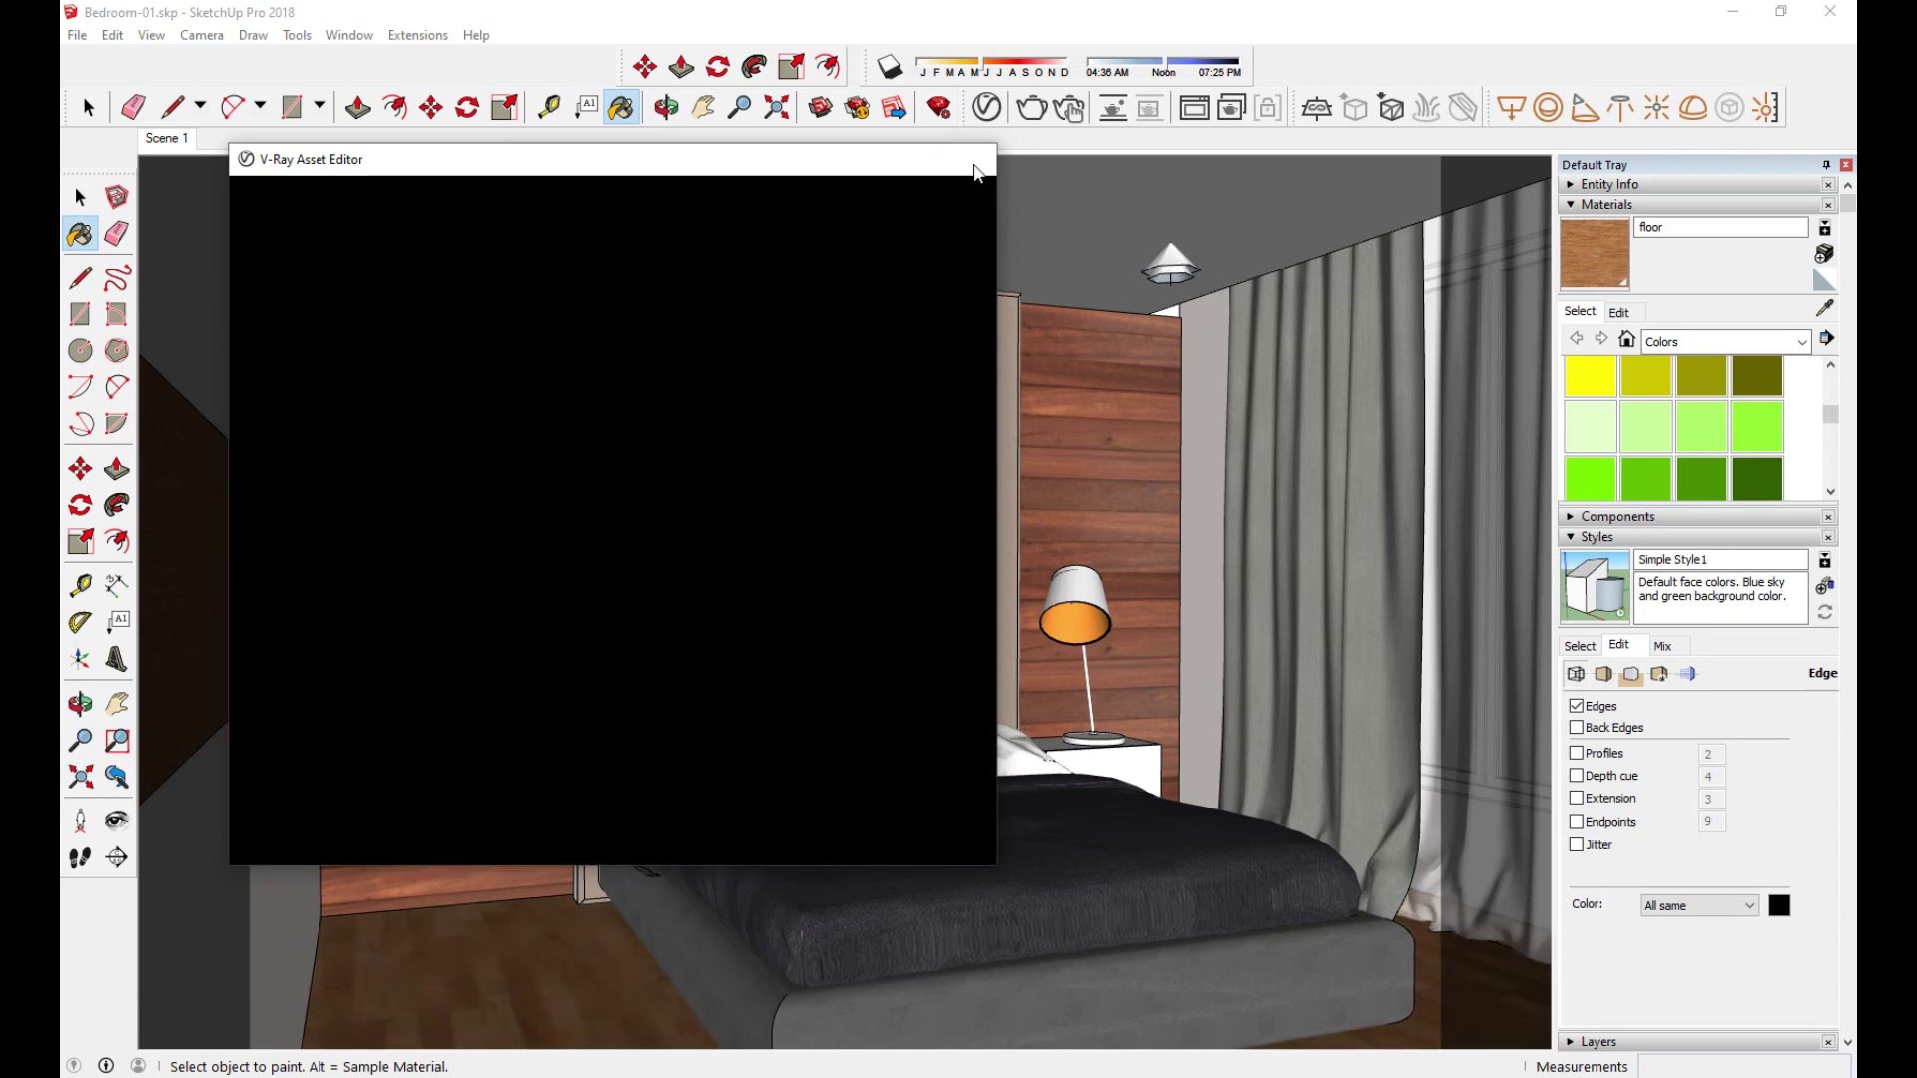
{"action": "left_click", "coordinate": [81, 196]}
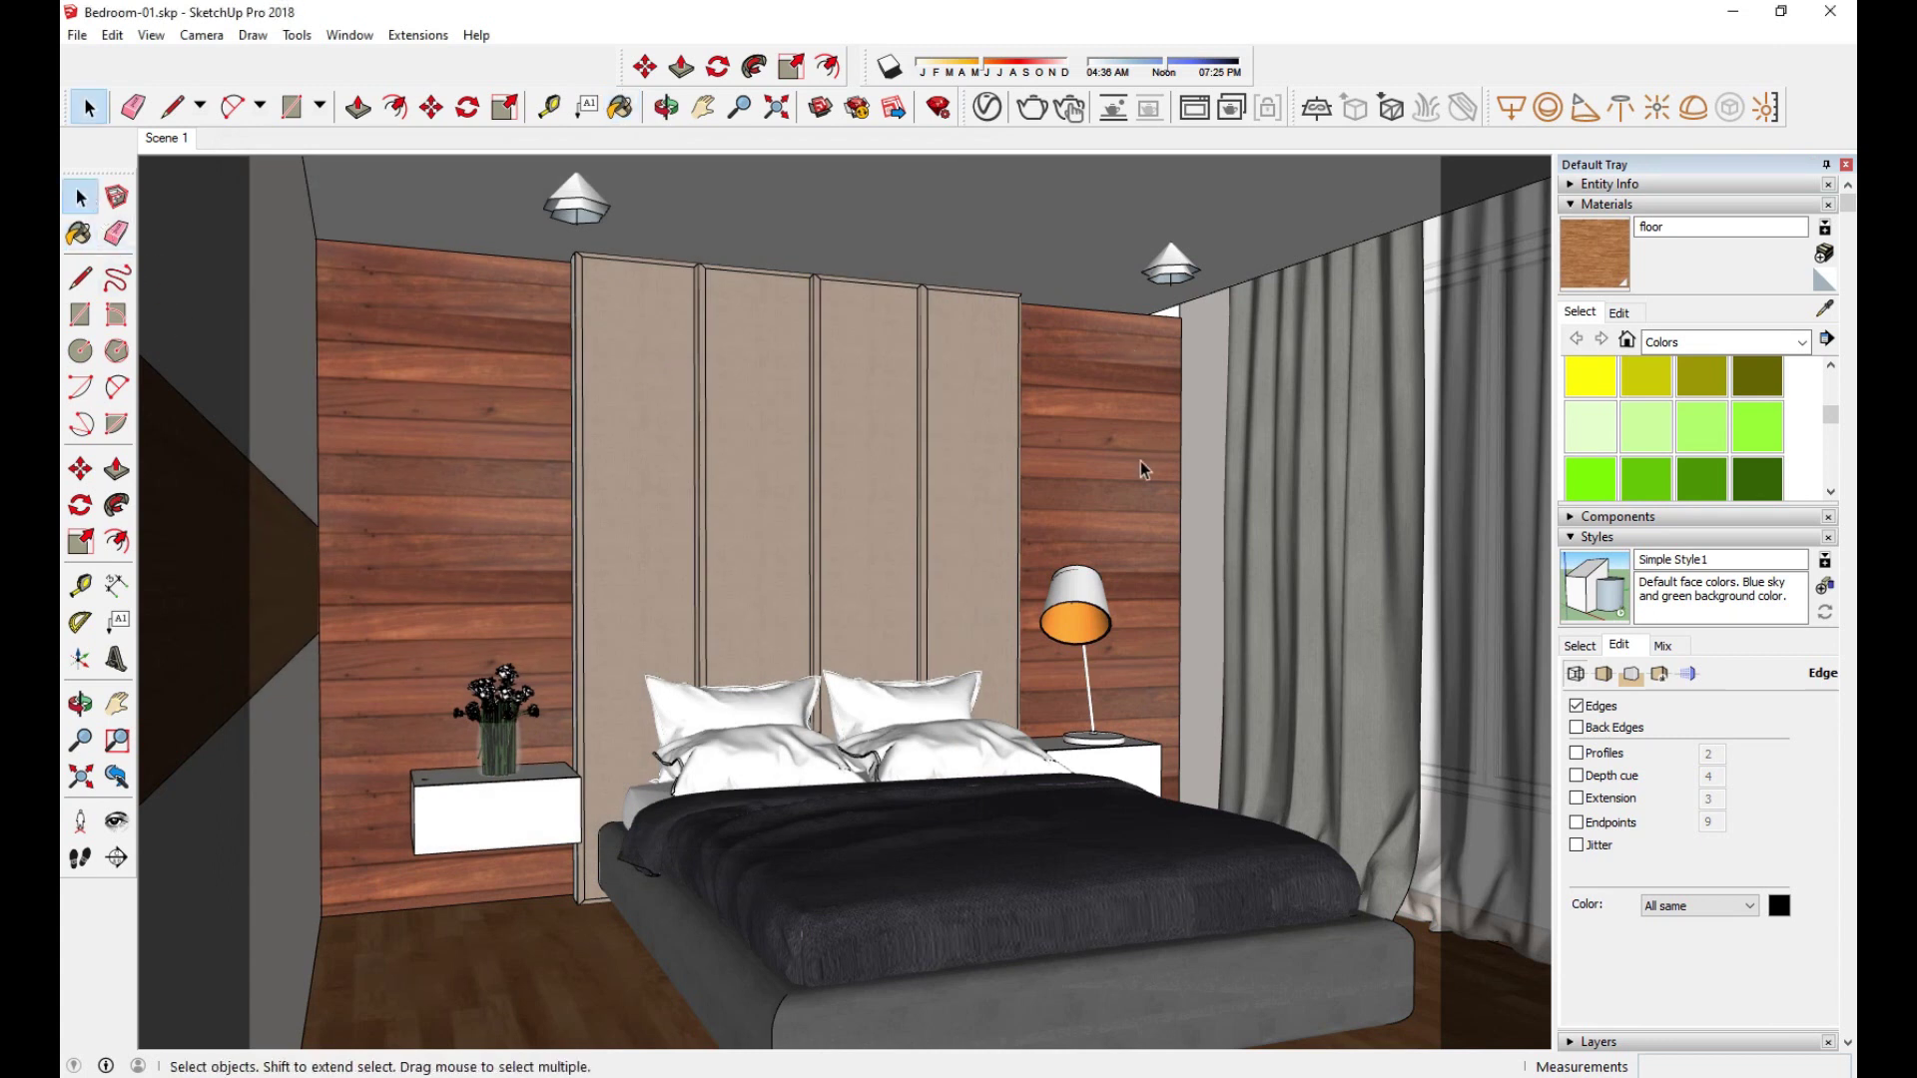
Step: Sample the floor material and replace its diffuse bitmap with 11_16_41_d.jpg from the wood texture folder
{"action": "left_click", "coordinate": [1758, 427]}
{"action": "left_click", "coordinate": [1825, 309]}
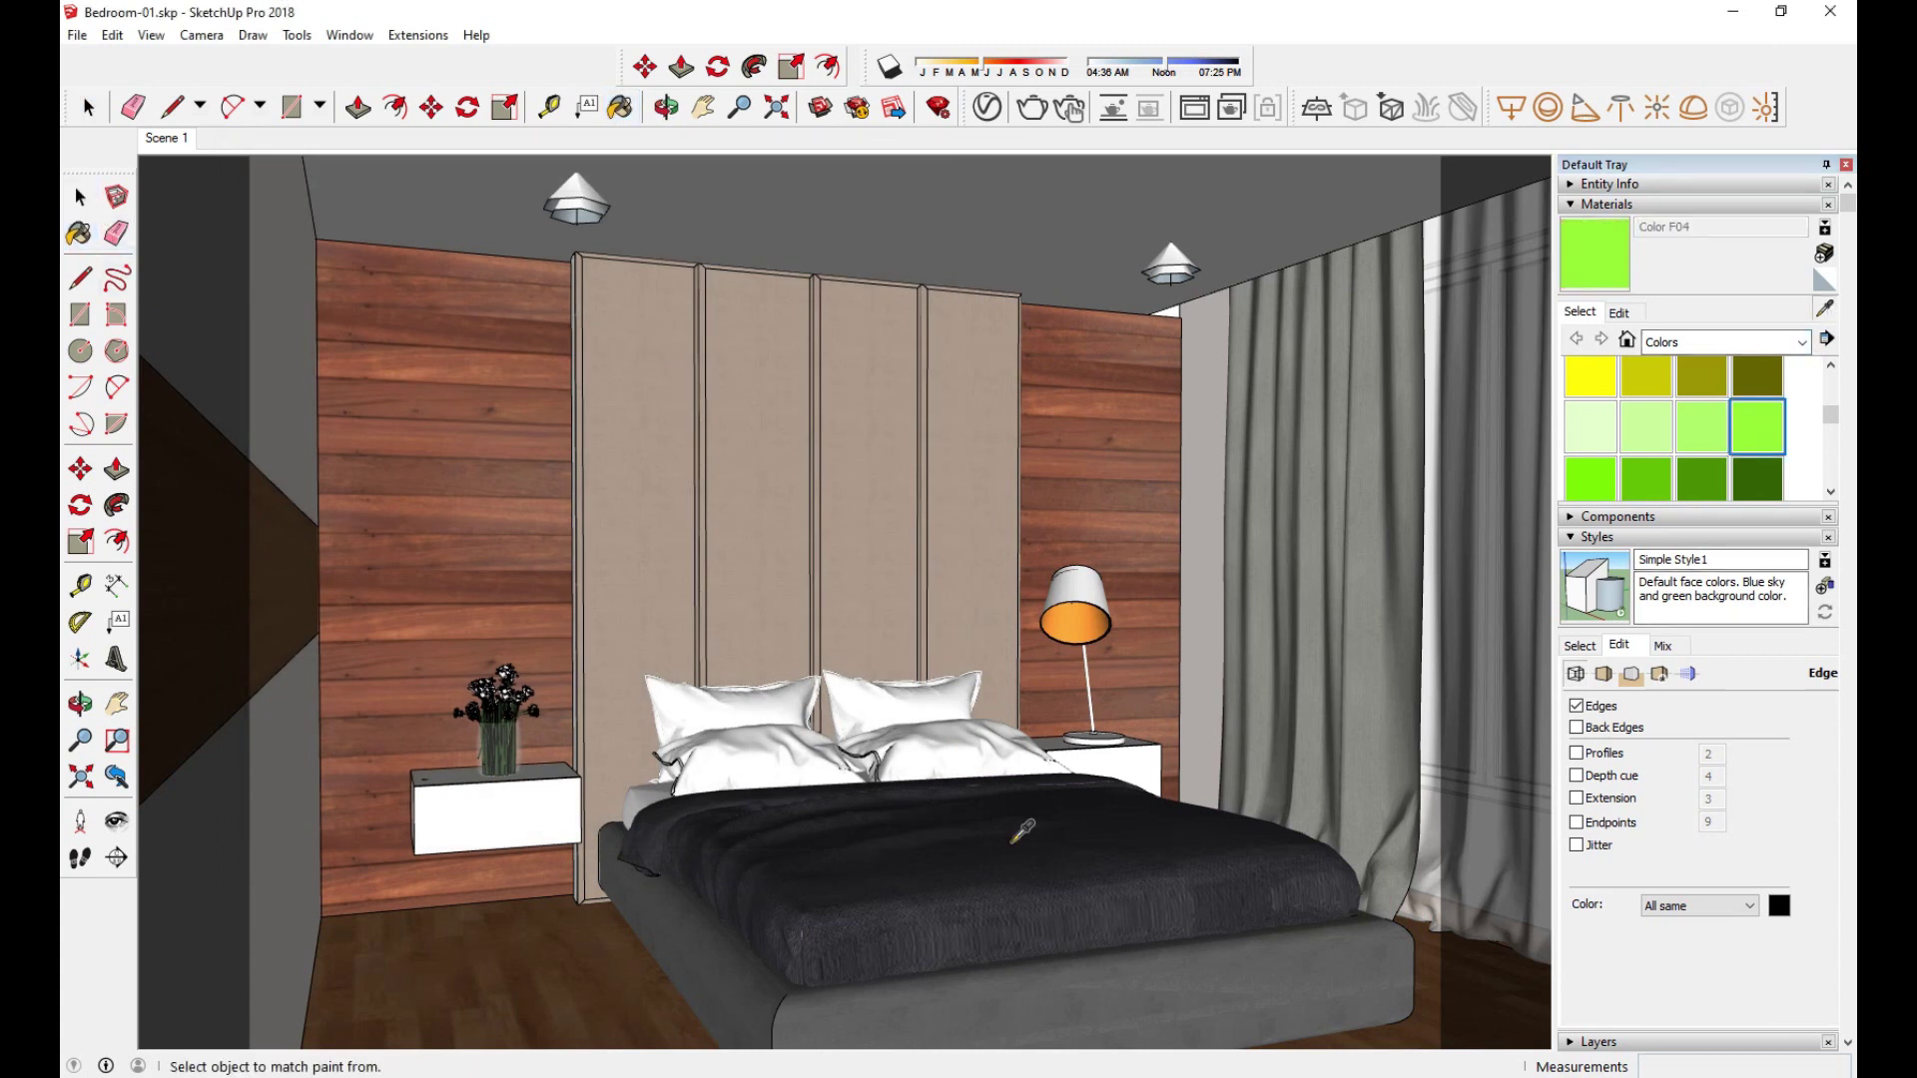
{"action": "left_click", "coordinate": [589, 972]}
{"action": "left_click", "coordinate": [986, 108]}
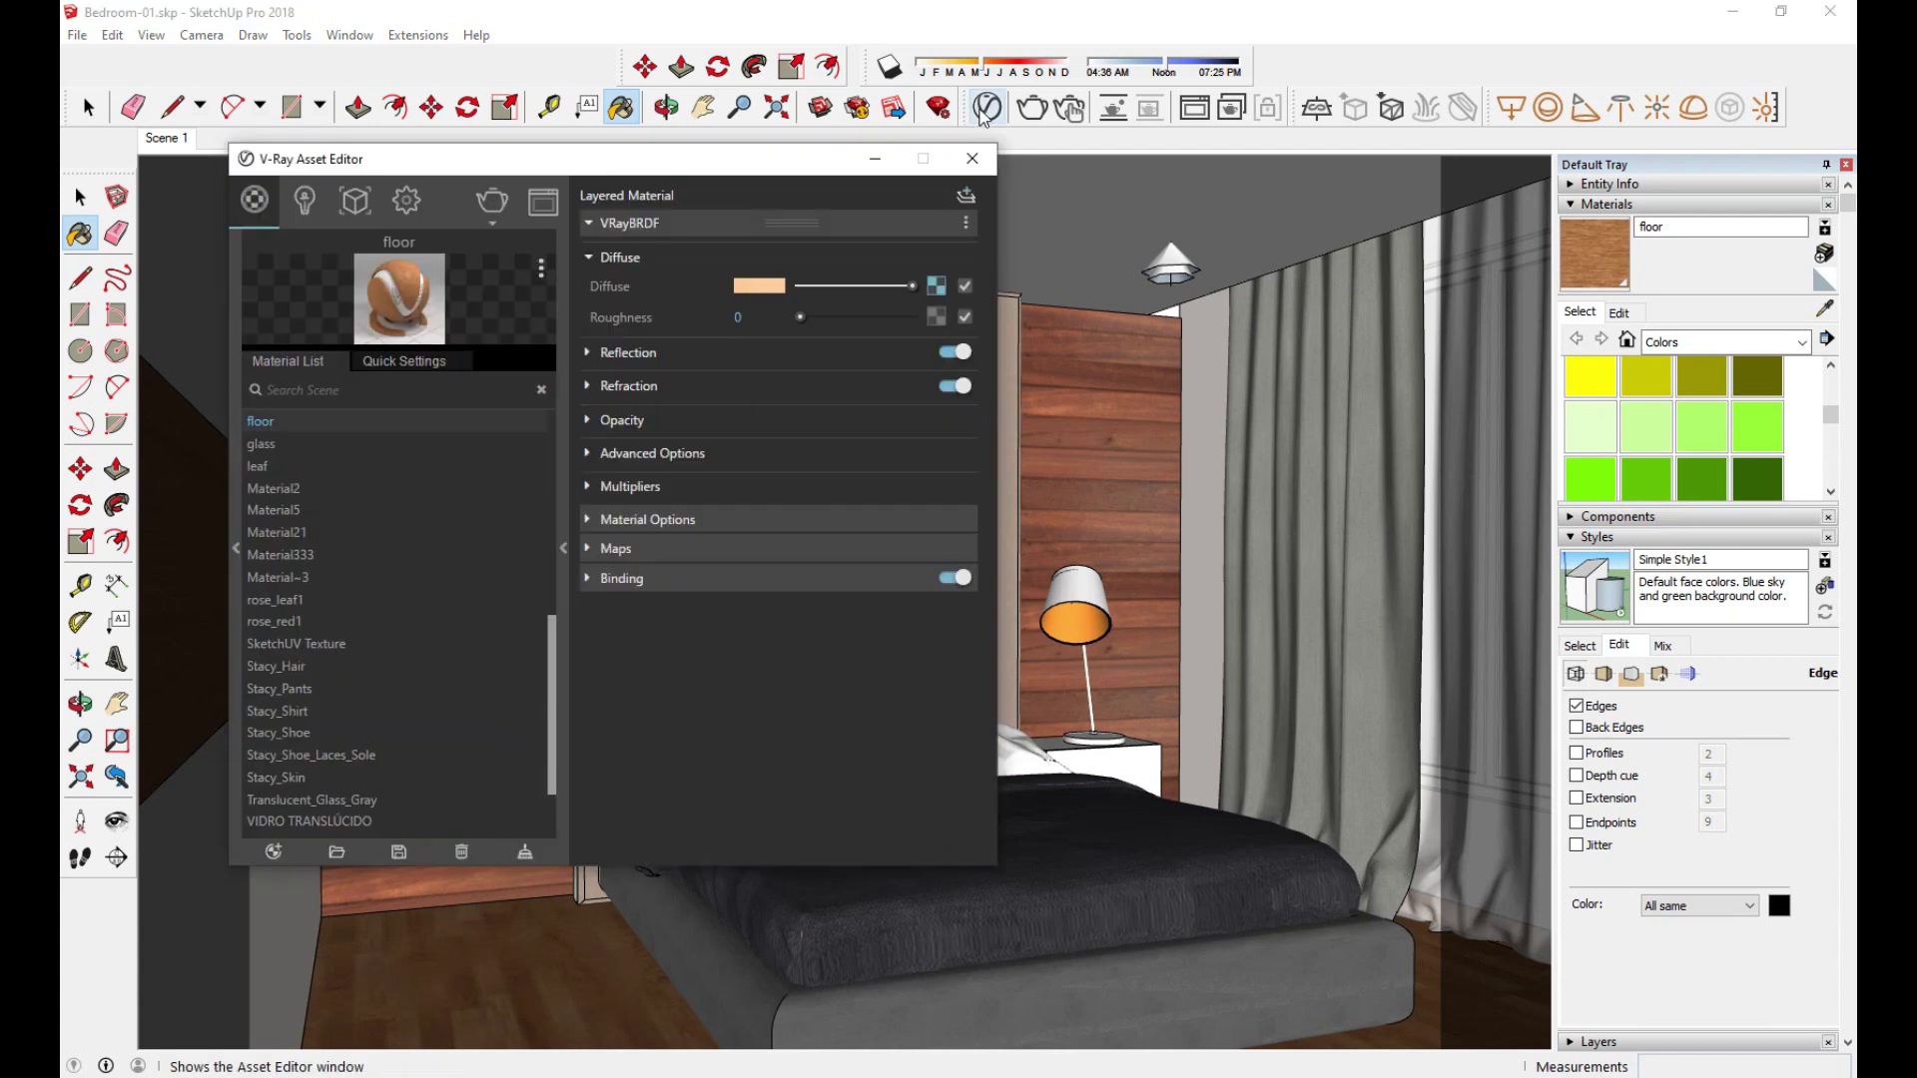
{"action": "left_click", "coordinate": [936, 286]}
{"action": "left_click", "coordinate": [965, 501]}
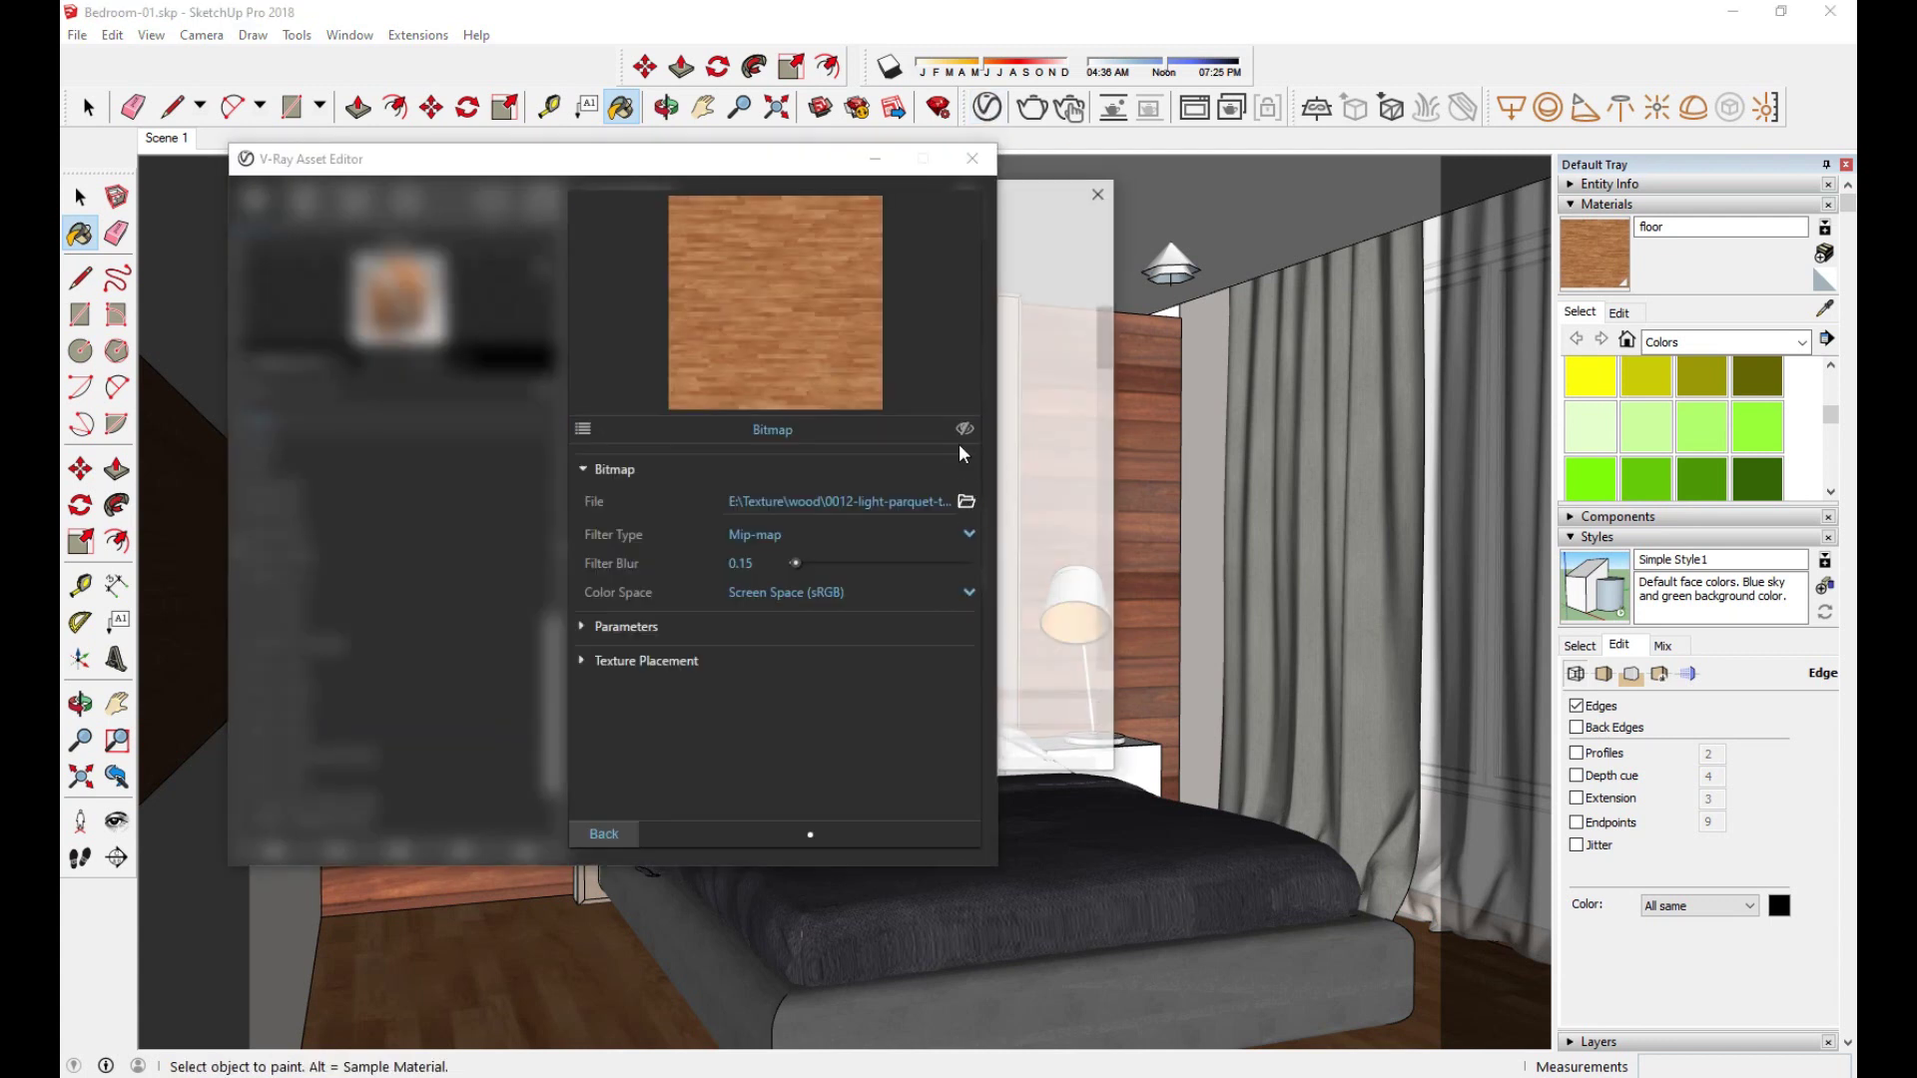
{"action": "left_click", "coordinate": [1025, 199]}
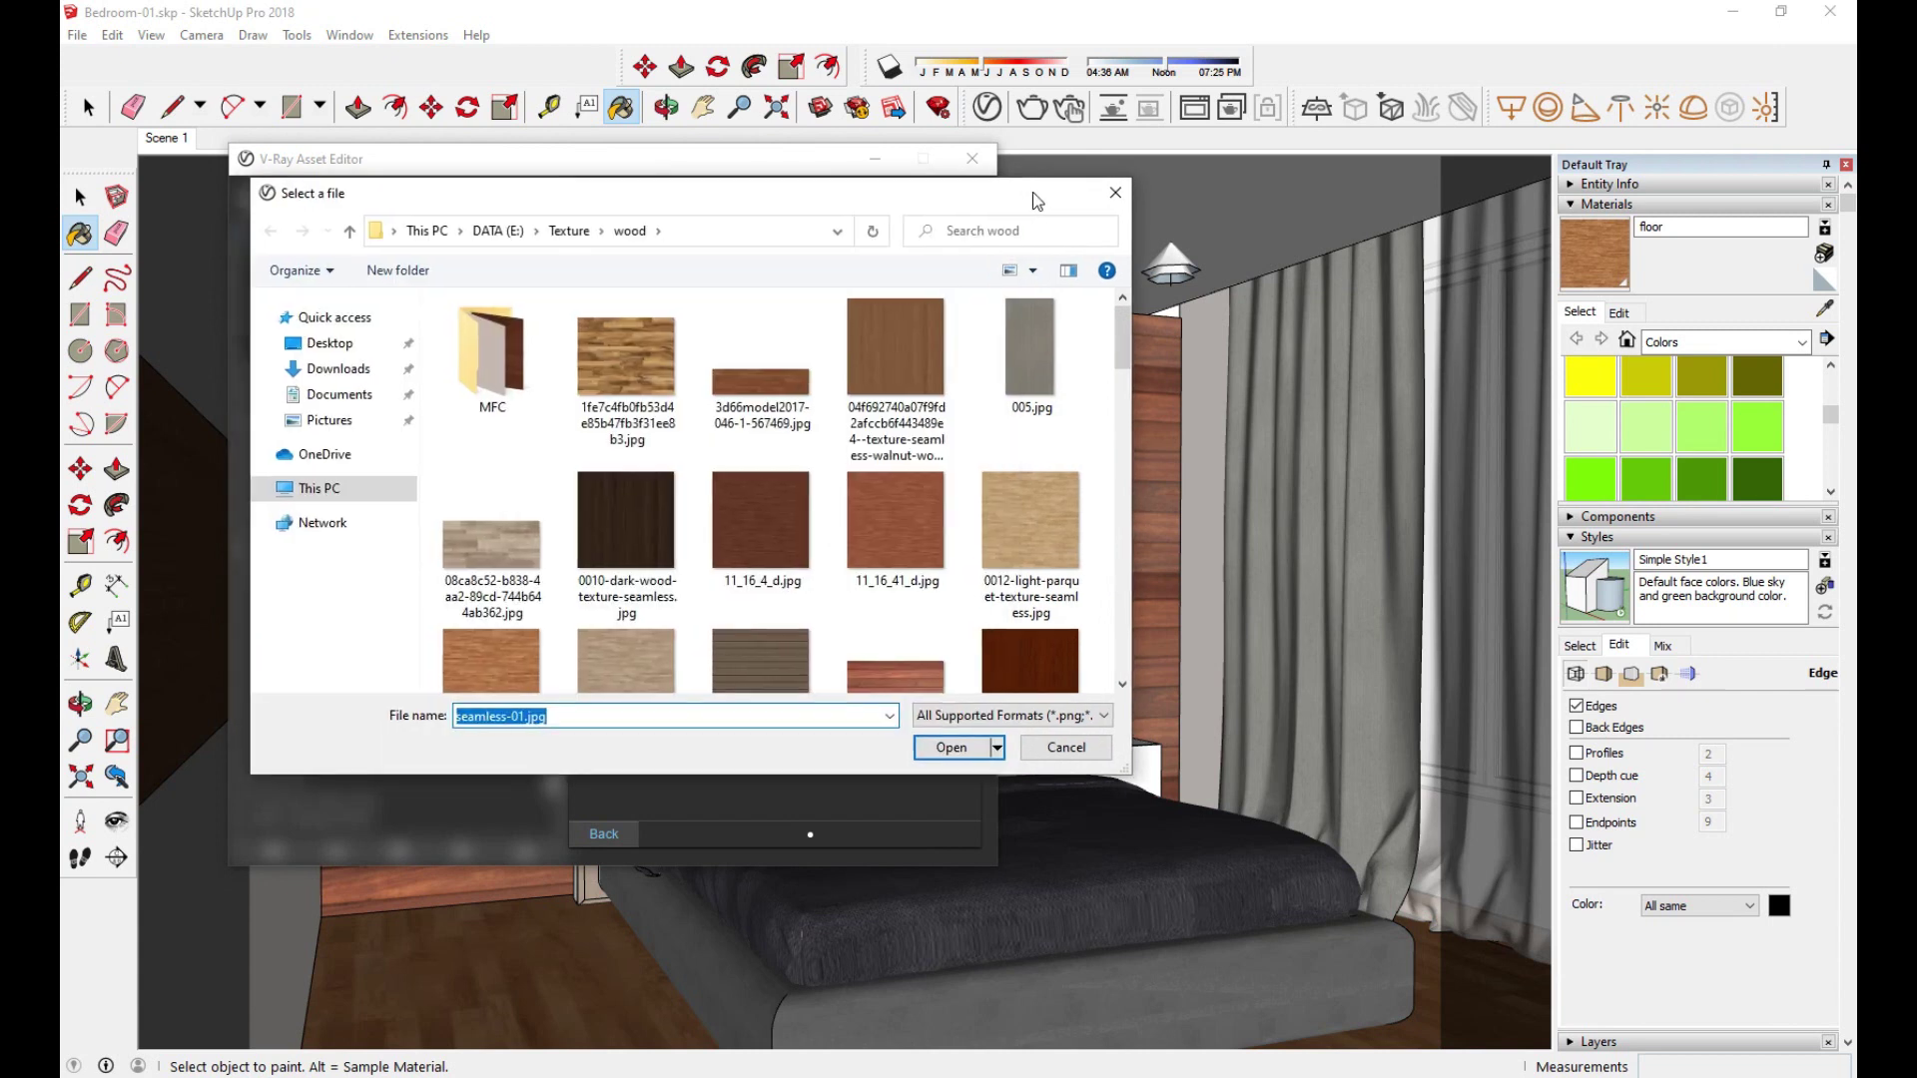
{"action": "left_click_drag", "start_coordinate": [1025, 200], "coordinate": [1337, 201]}
{"action": "left_click", "coordinate": [1082, 555]}
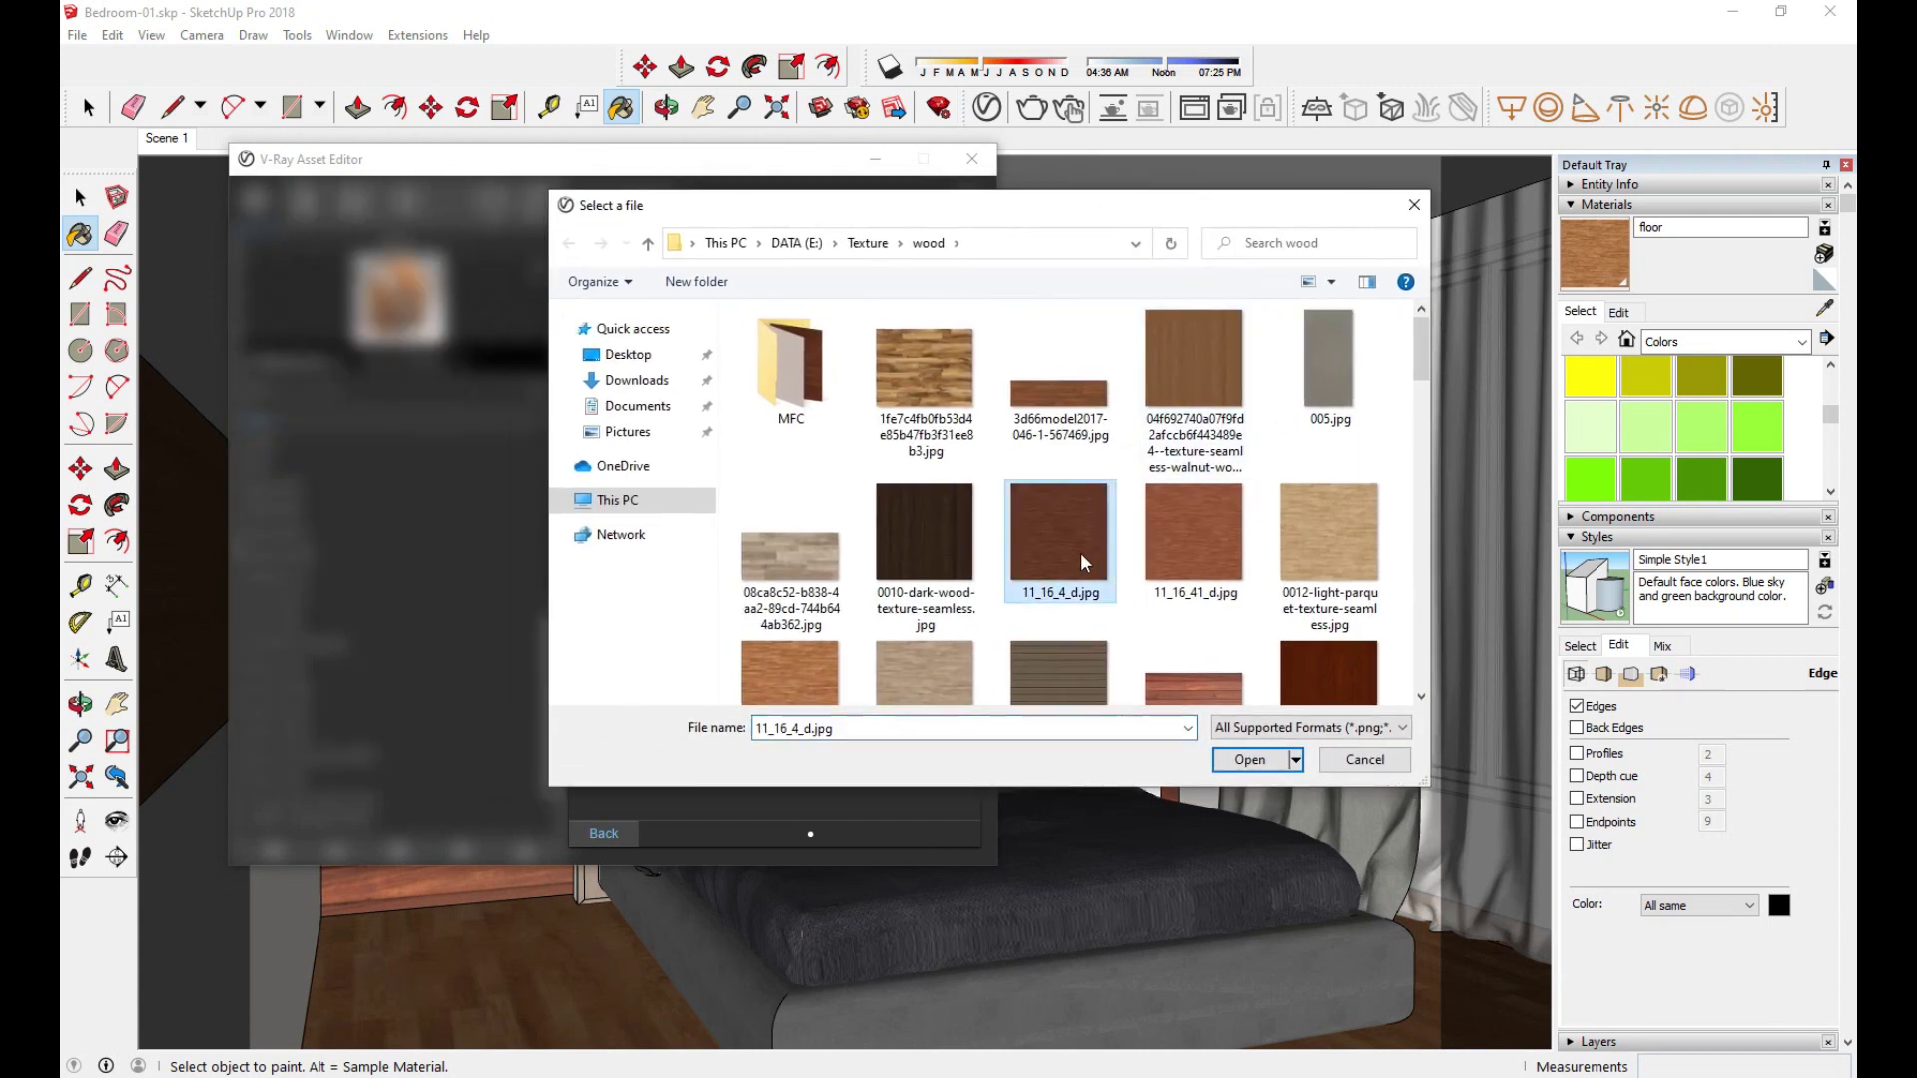
{"action": "left_click", "coordinate": [1198, 537]}
{"action": "left_click", "coordinate": [1248, 759]}
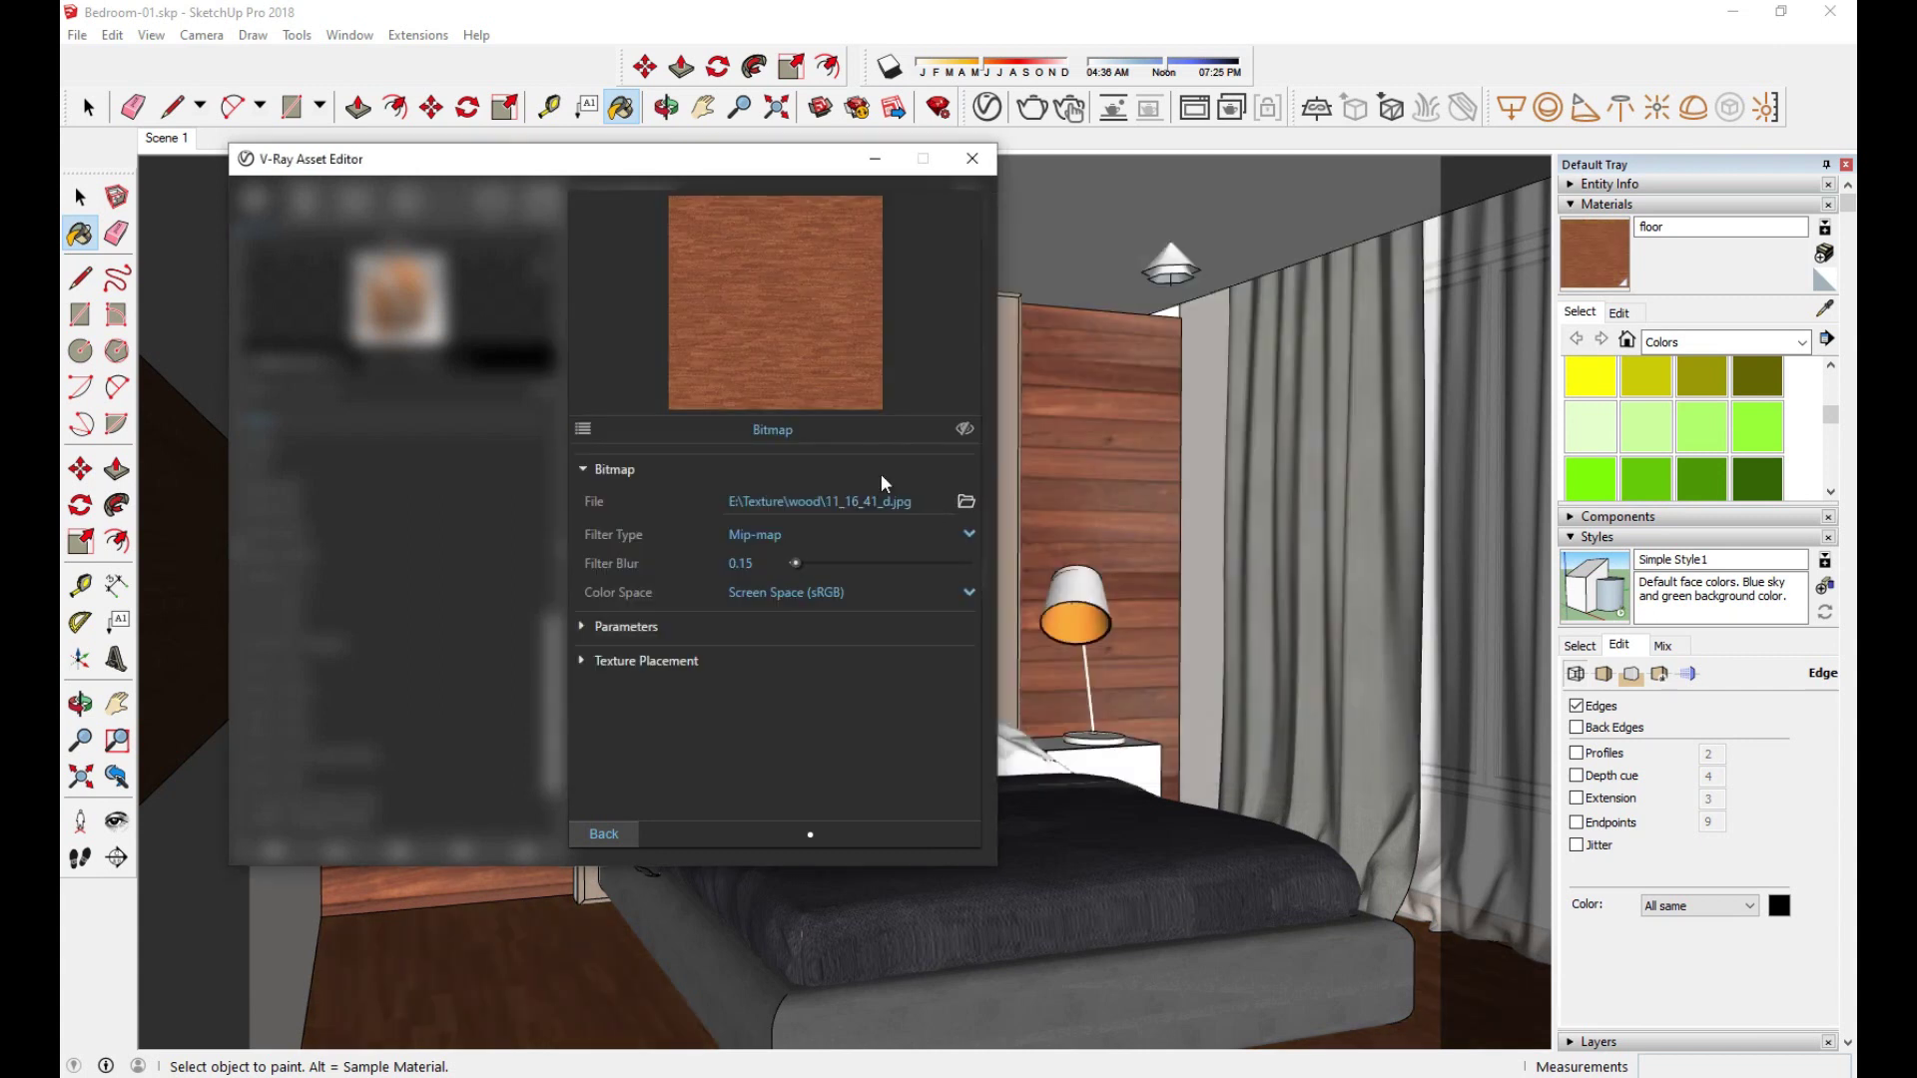
{"action": "left_click", "coordinate": [605, 834]}
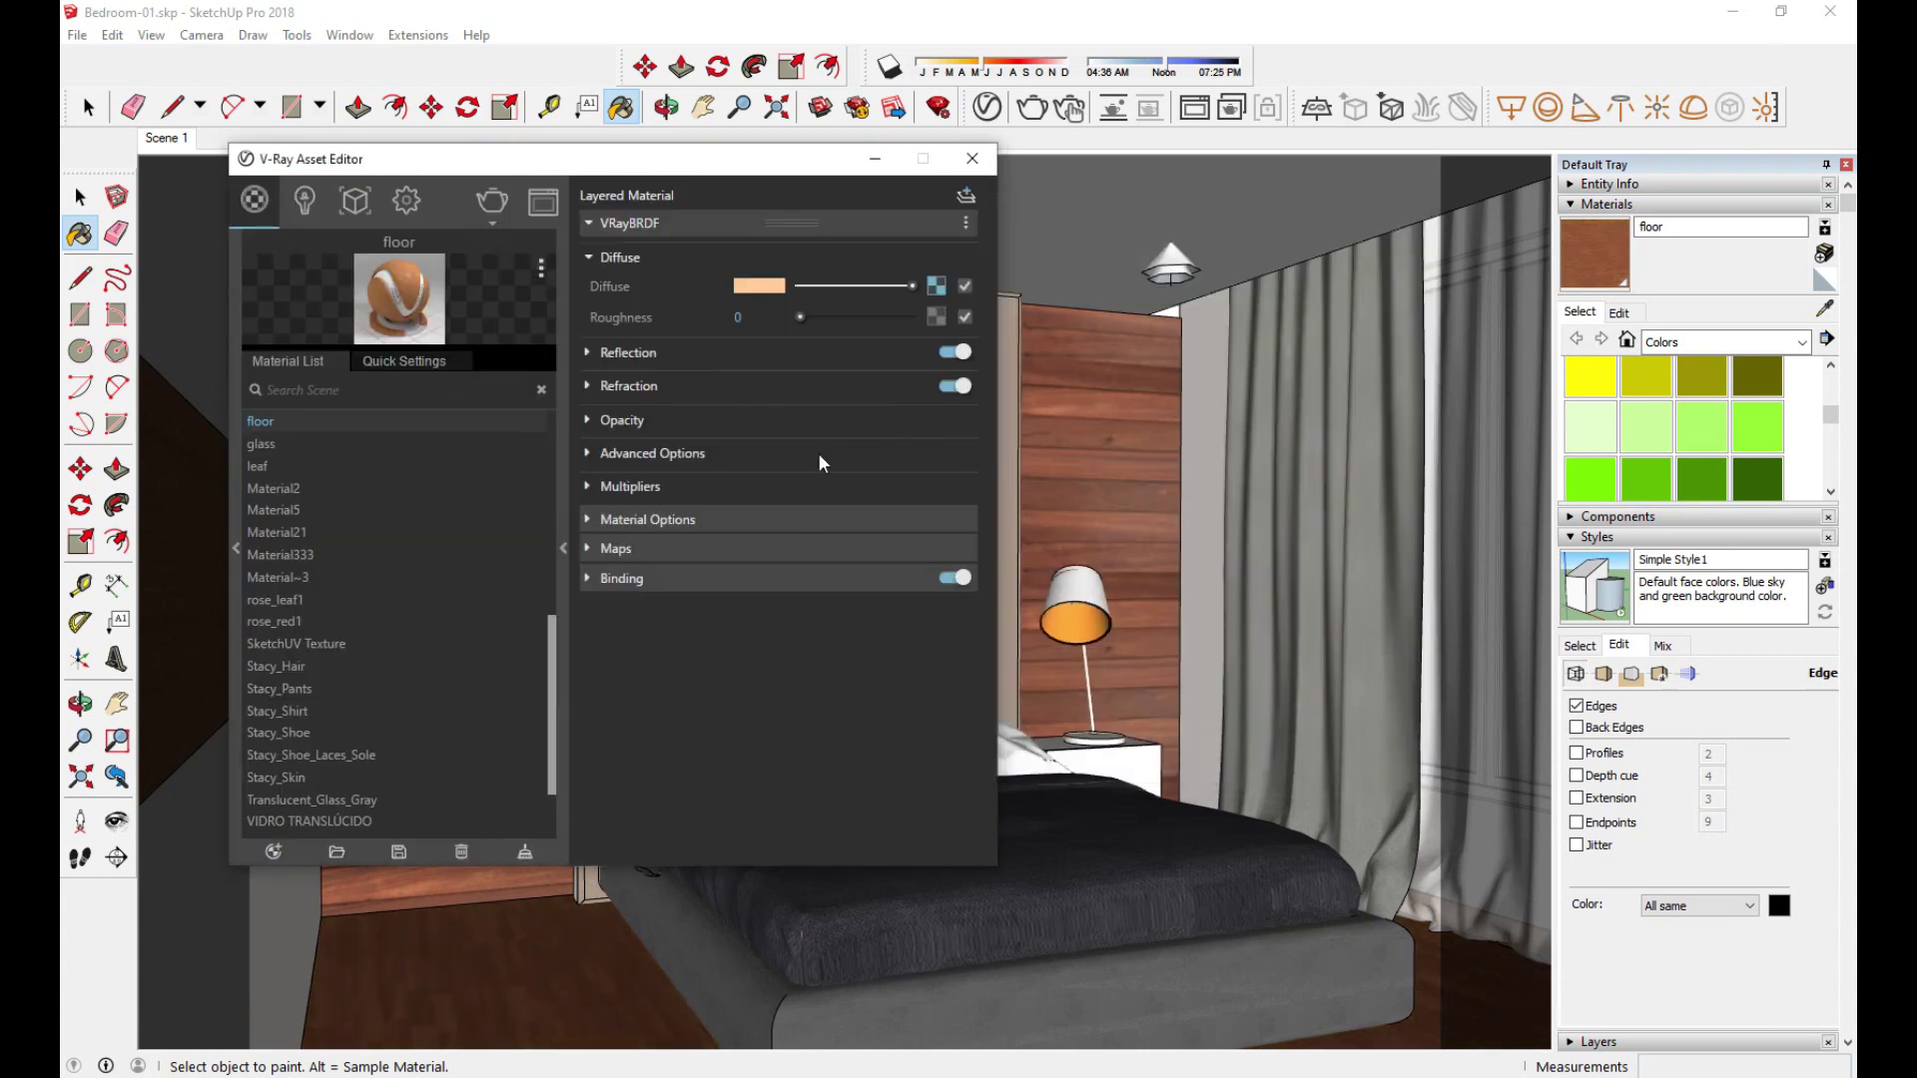
{"action": "left_click", "coordinate": [971, 157]}
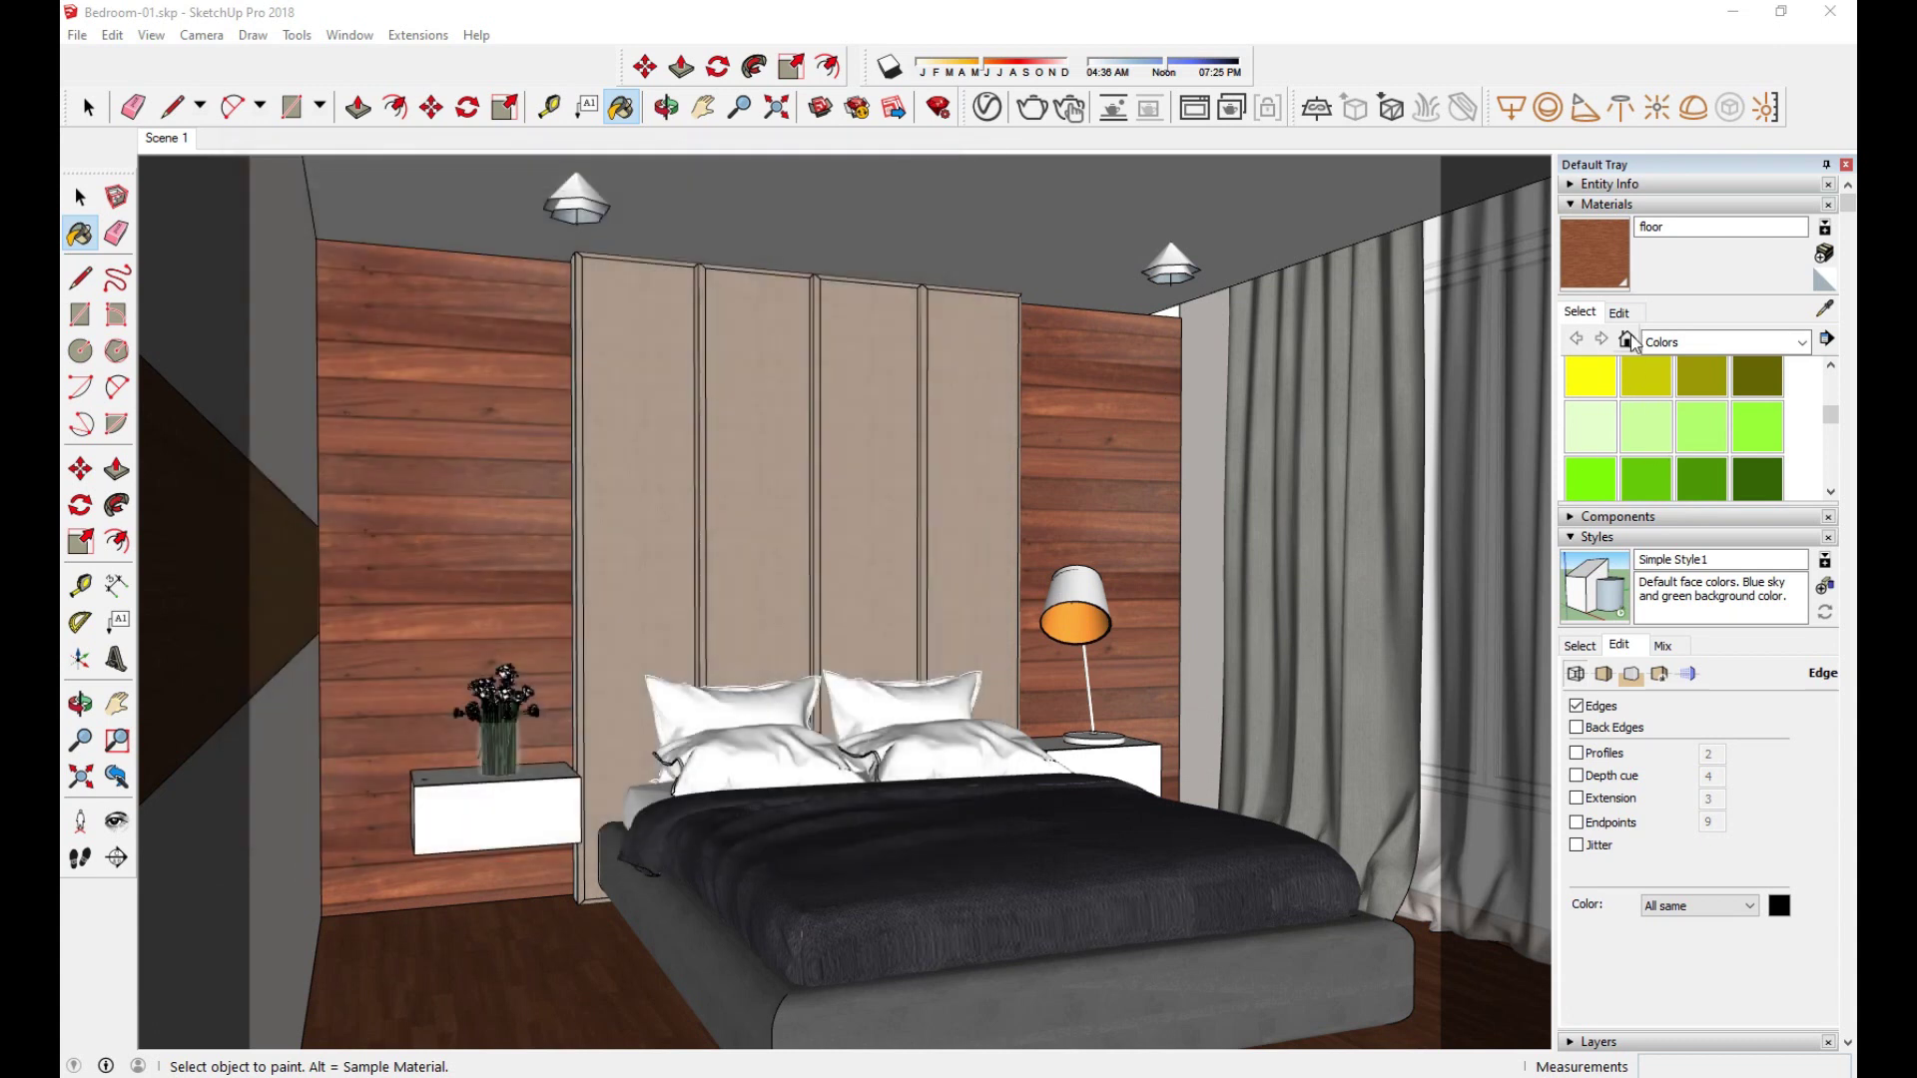
Step: Set the floor material's texture size to 4500 mm and check the planks up close beside the bedside table
{"action": "left_click", "coordinate": [1619, 311]}
{"action": "double_click", "coordinate": [1627, 562]}
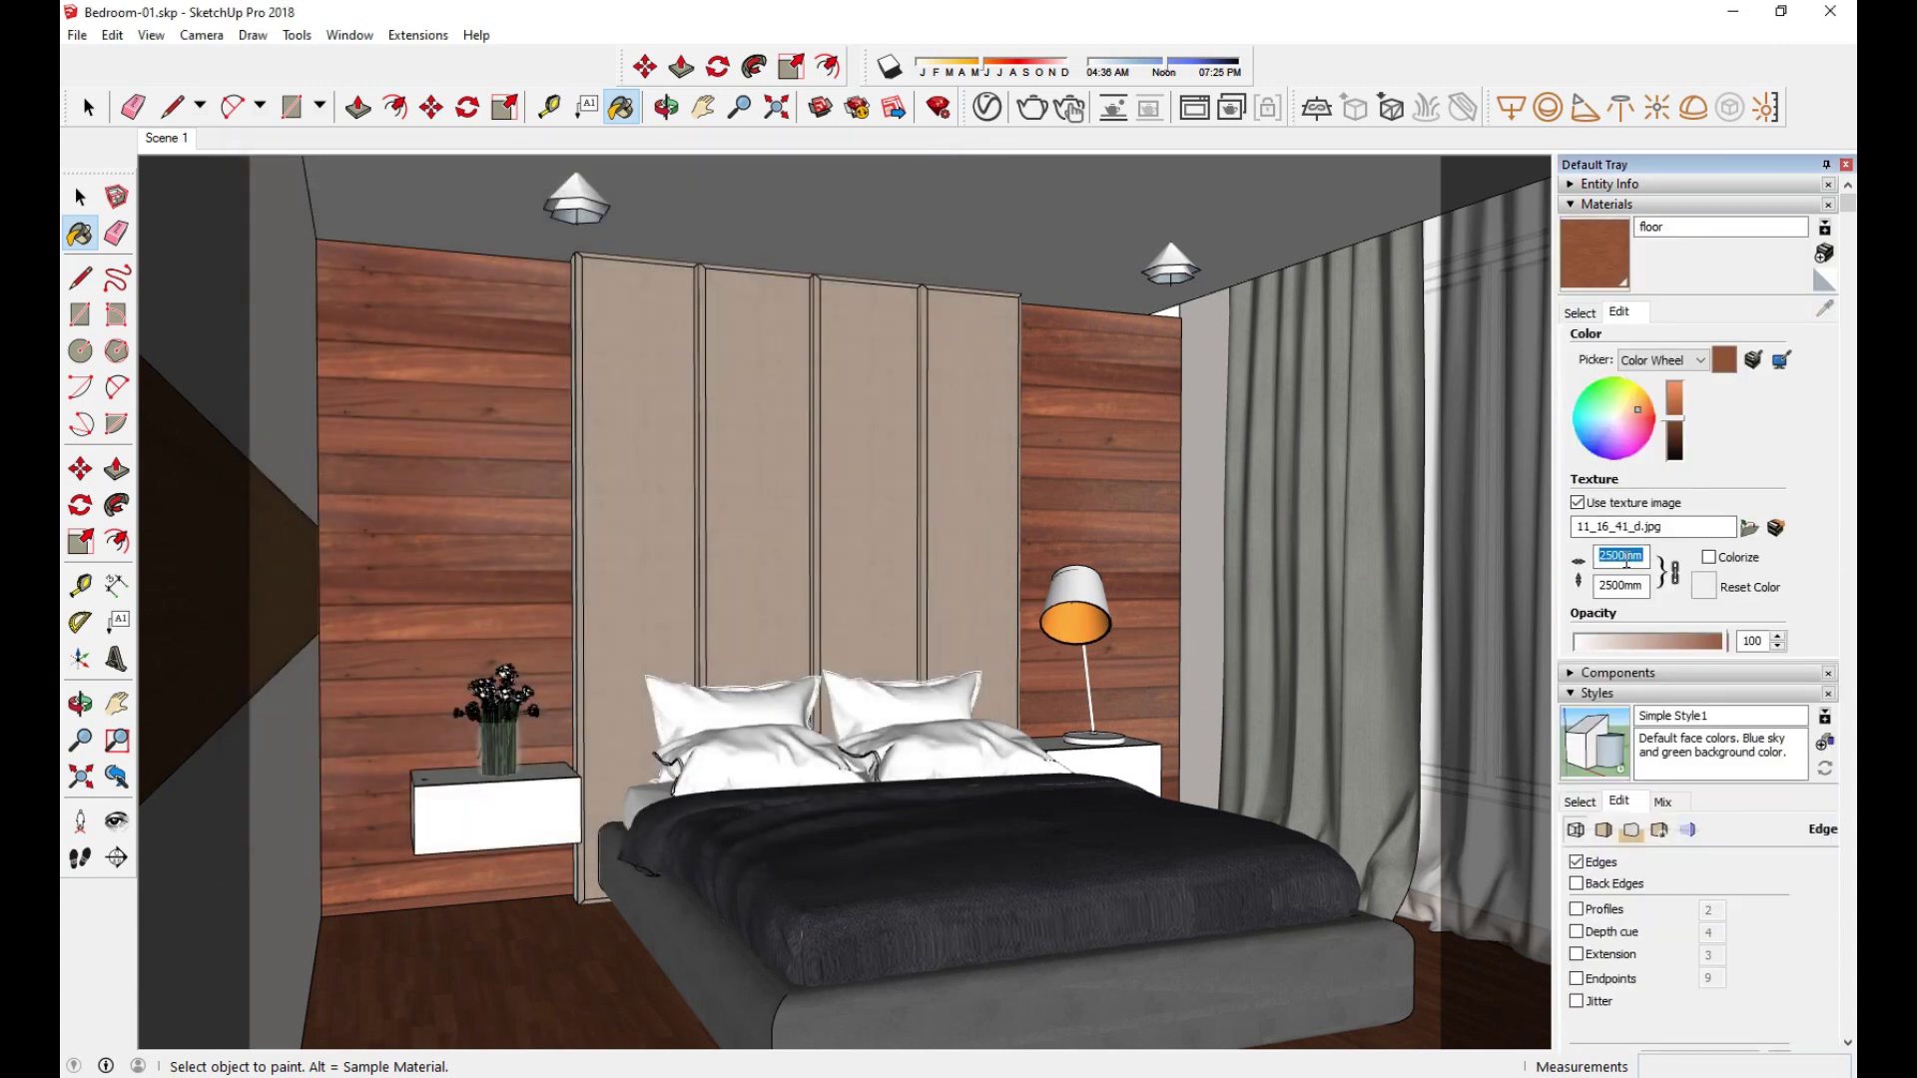
{"action": "left_click", "coordinate": [1603, 556]}
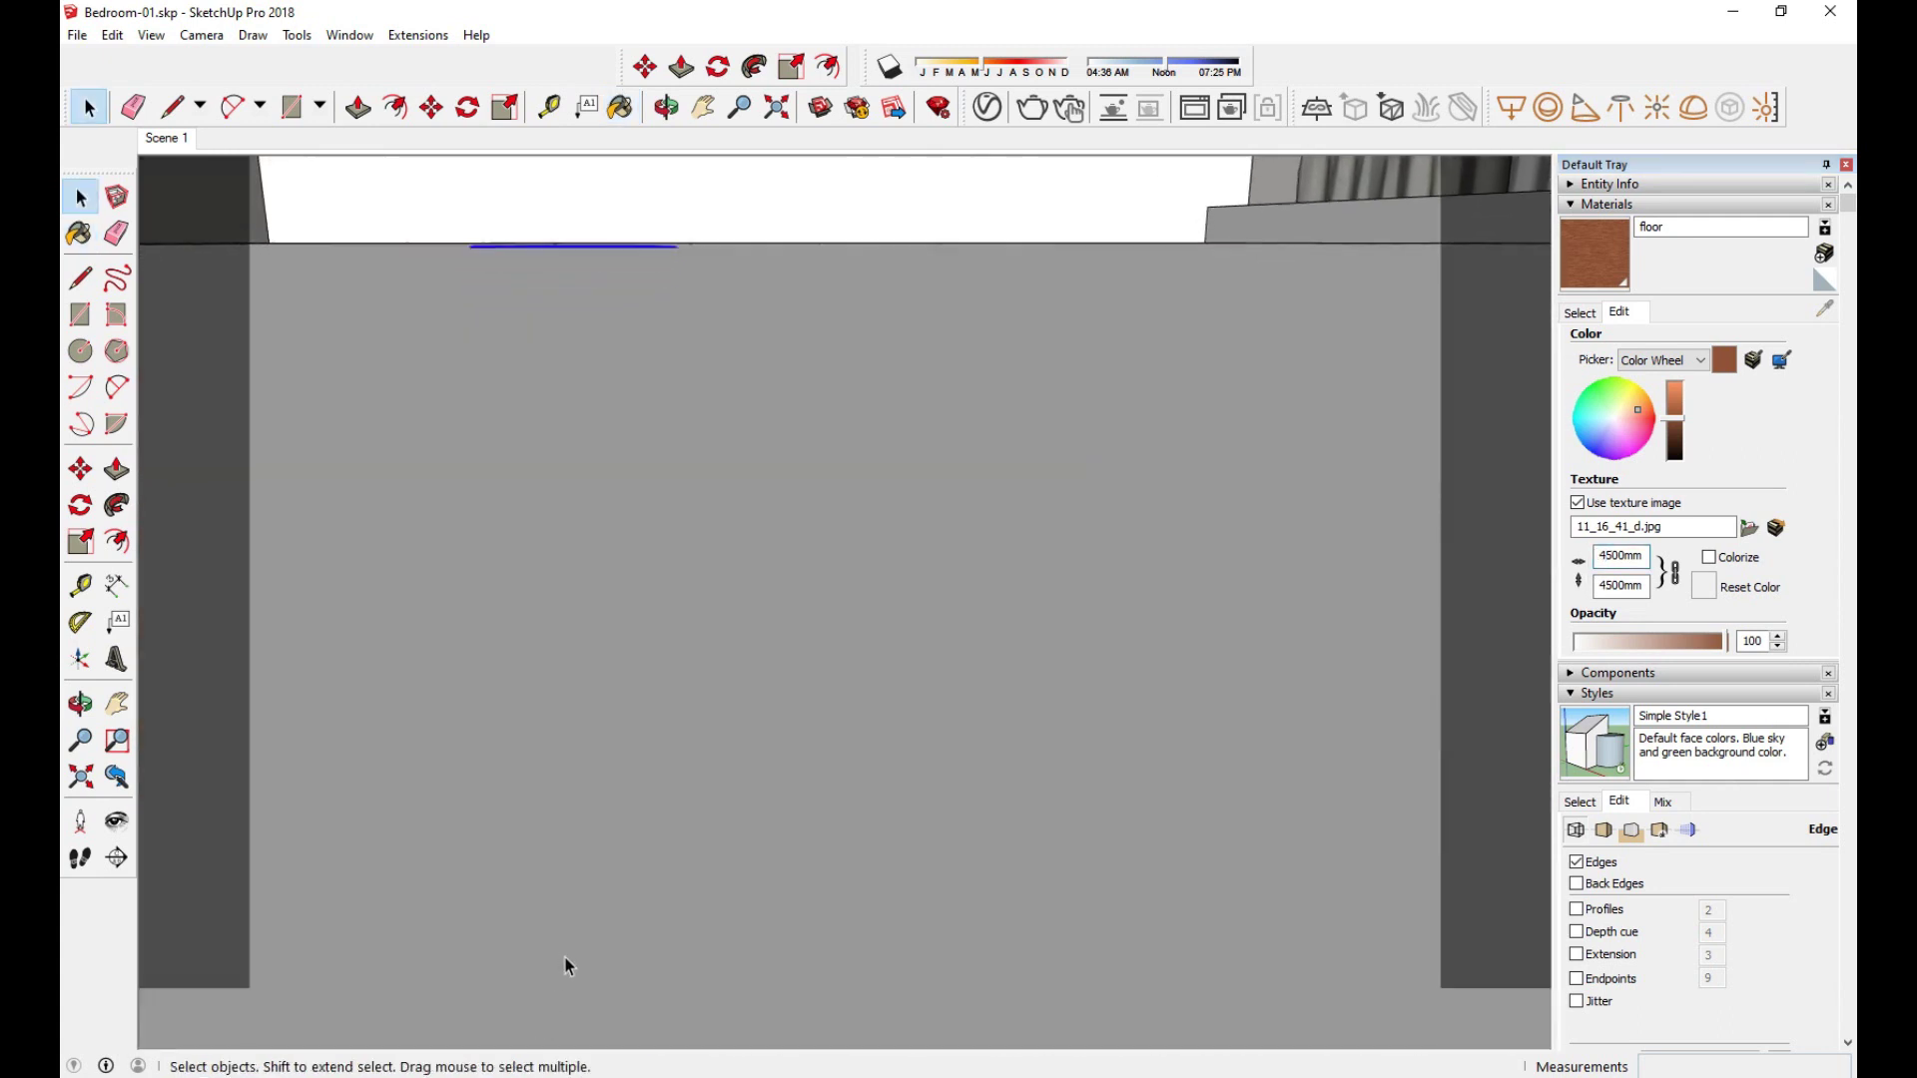
{"action": "scroll", "coordinate": [565, 960], "scroll_direction": "up", "scroll_amount": 3}
{"action": "middle_click_drag", "start_coordinate": [565, 961], "coordinate": [724, 684], "text": "shift"}
{"action": "key", "text": "space"}
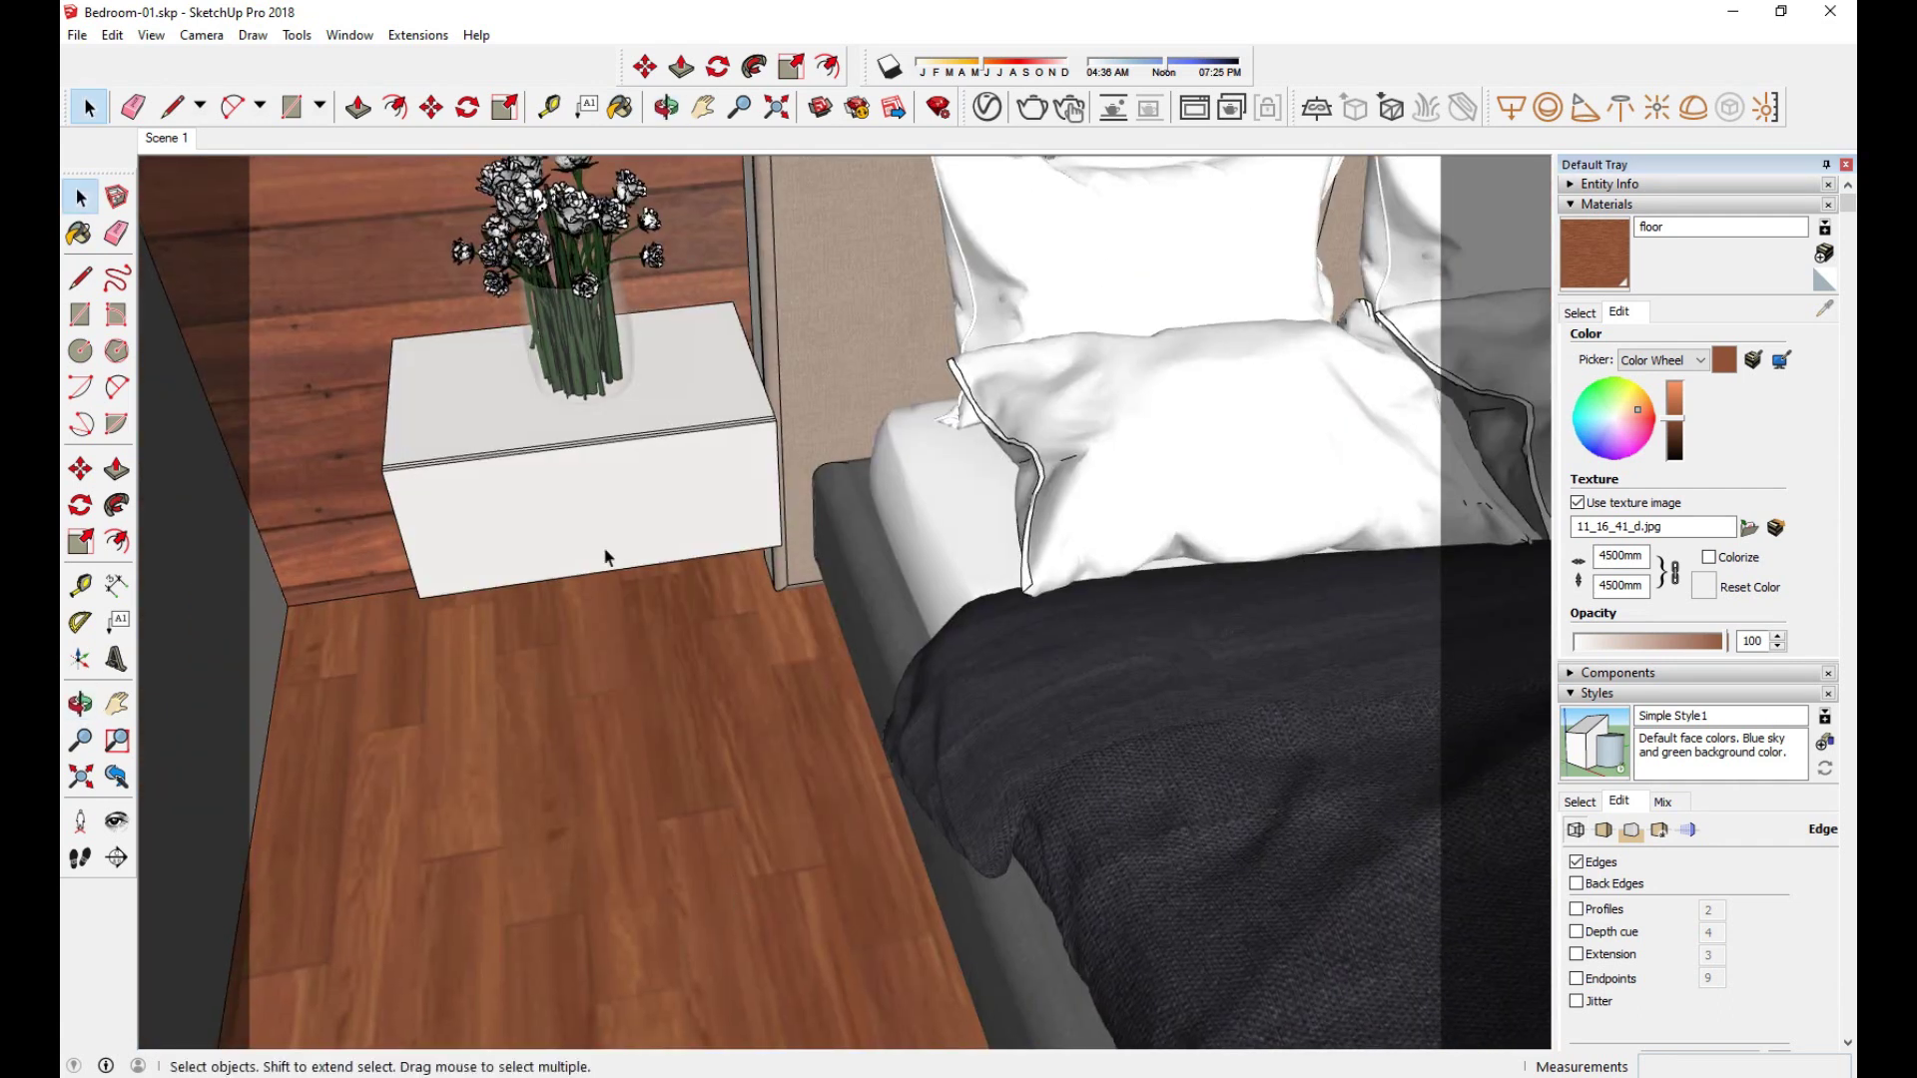
Step: Return to the Scene 1 view, run test renders of the new floor and stop them
{"action": "left_click", "coordinate": [168, 138]}
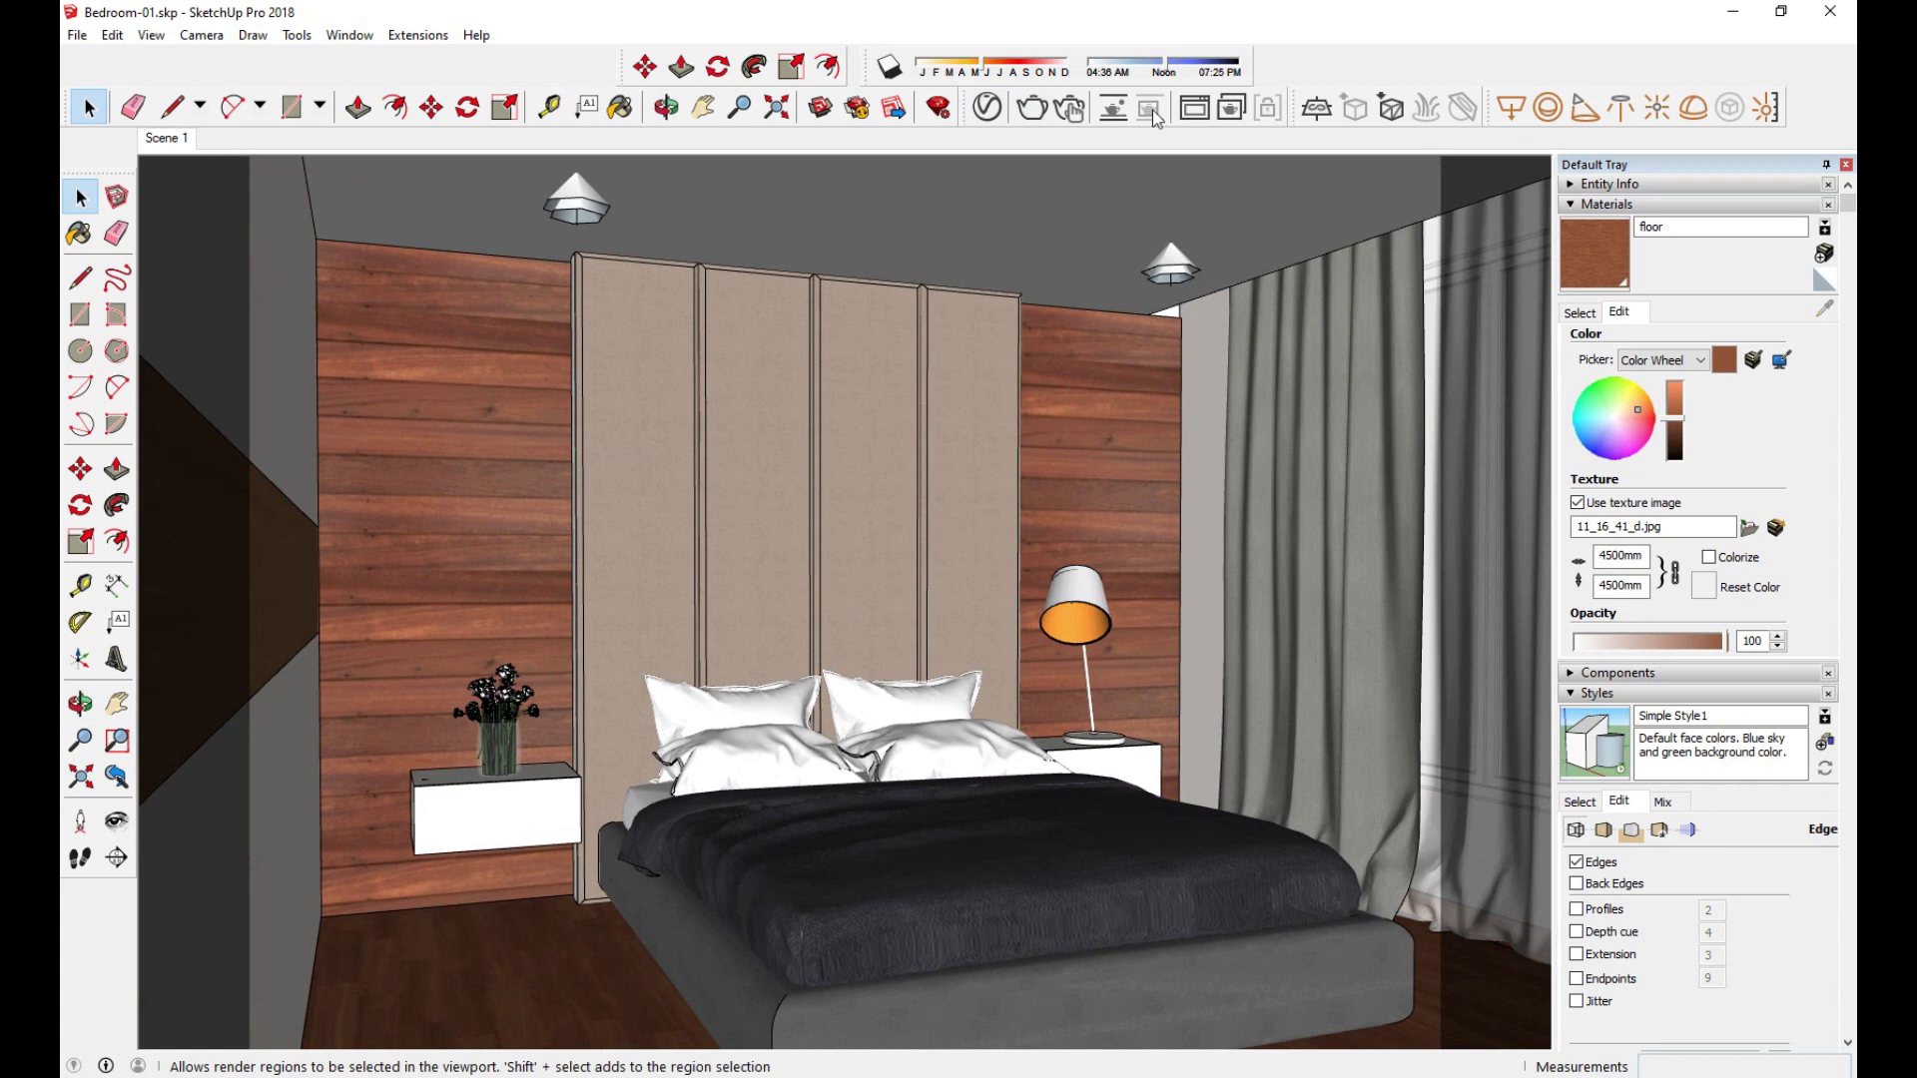
{"action": "left_click", "coordinate": [1064, 108]}
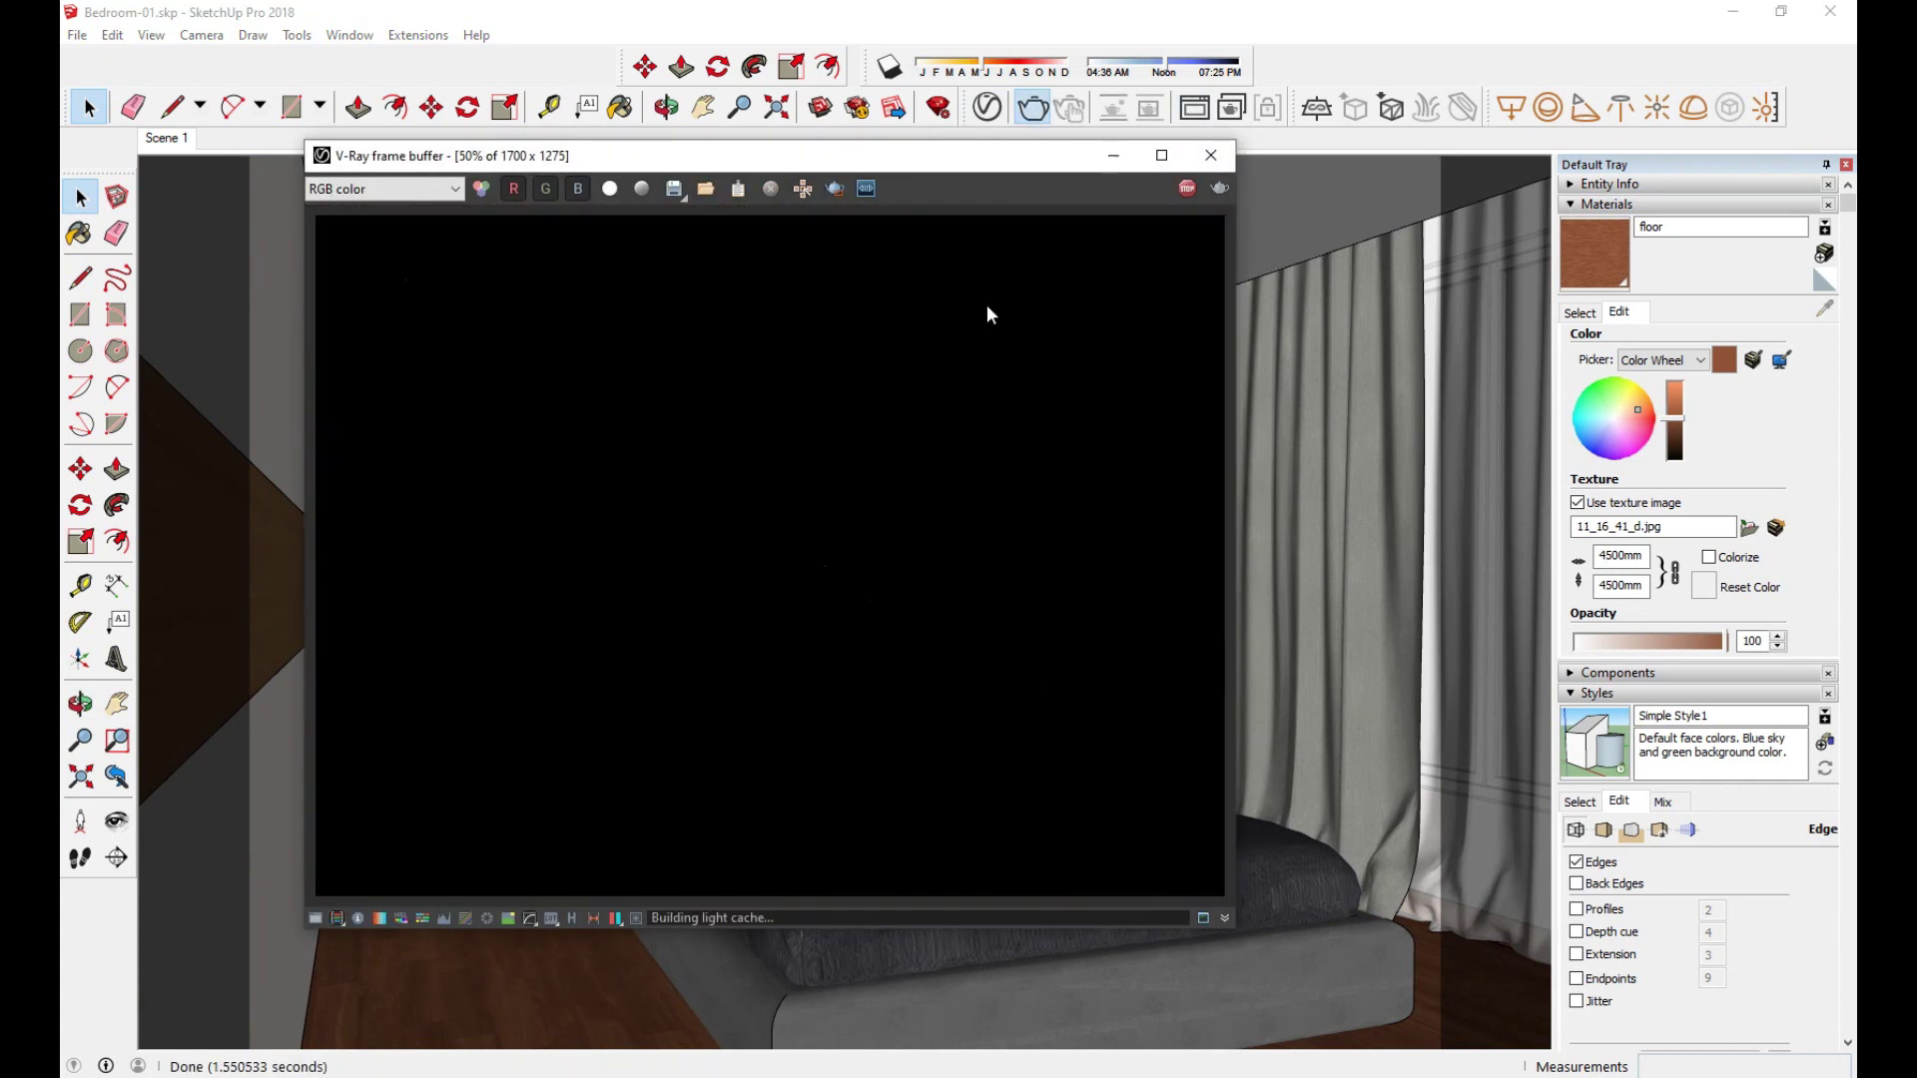
{"action": "scroll", "coordinate": [987, 305], "scroll_direction": "up", "scroll_amount": 2}
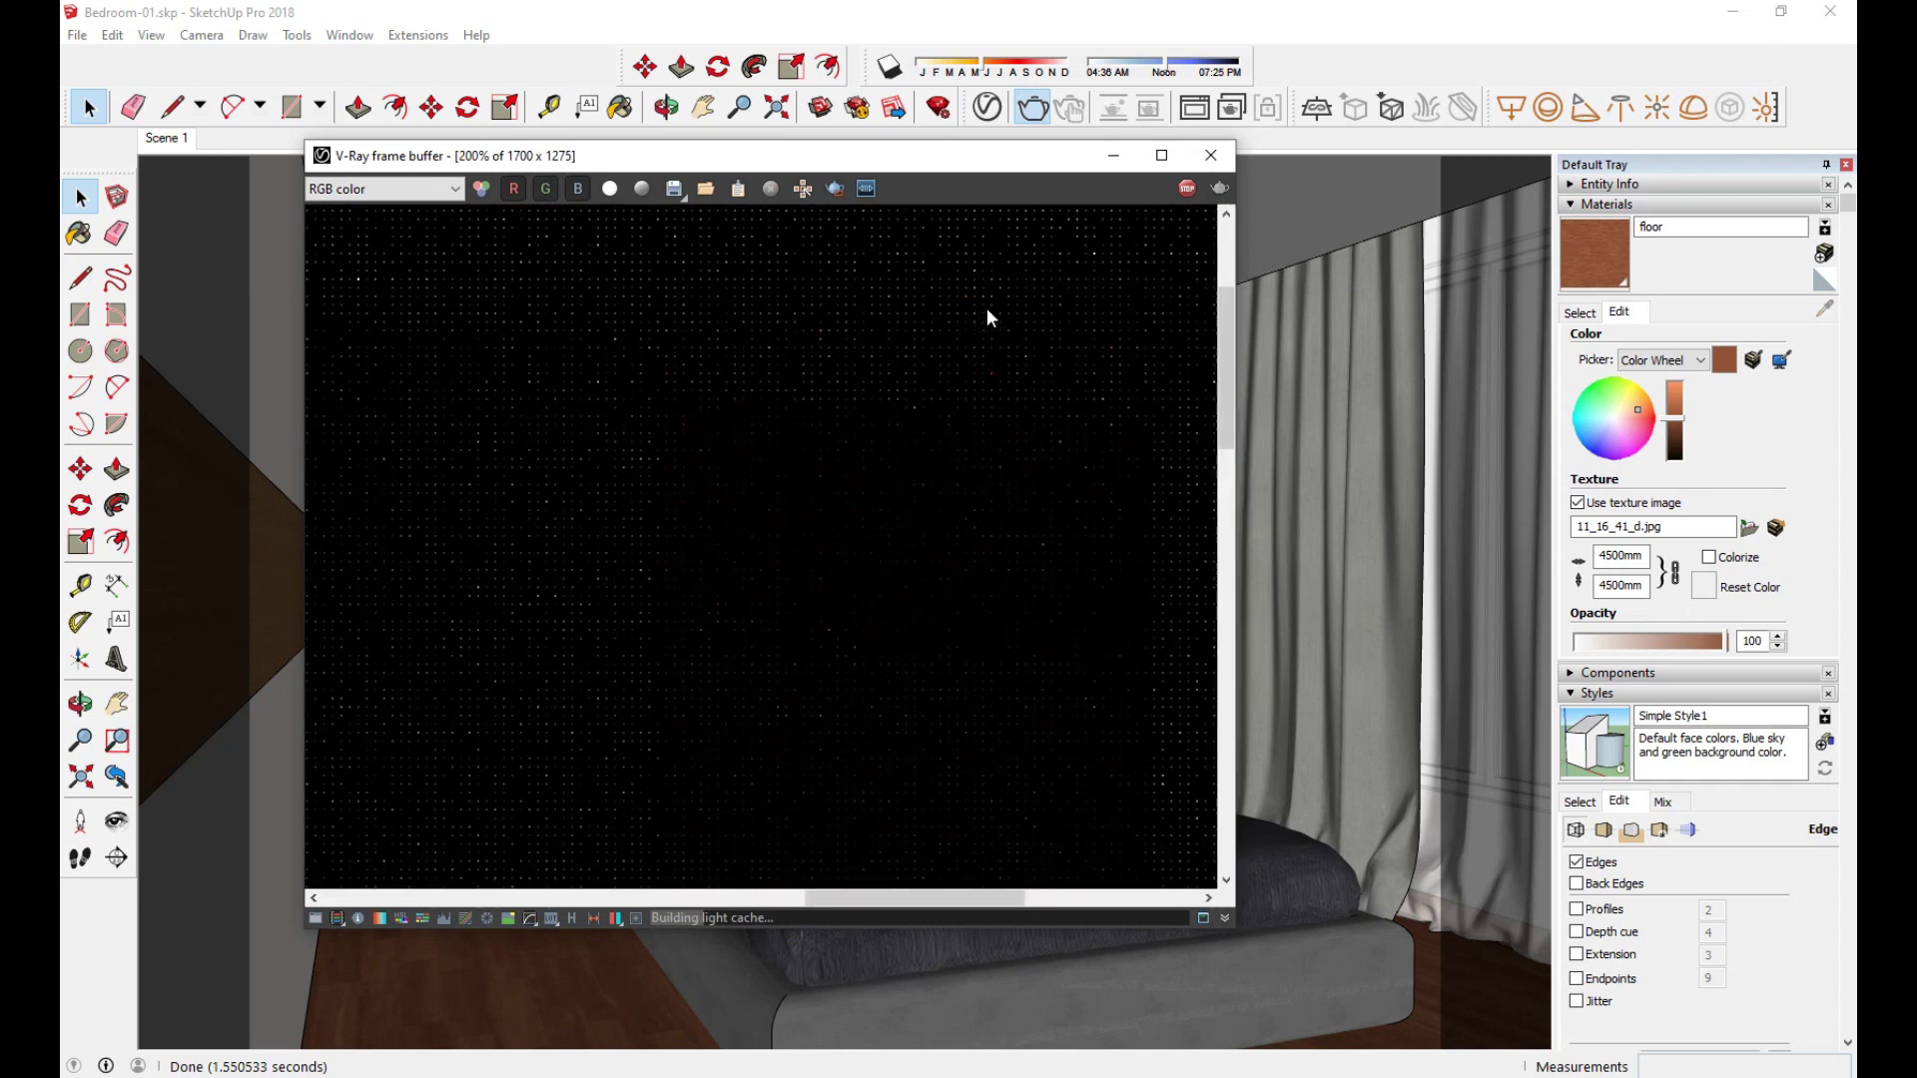
{"action": "scroll", "coordinate": [986, 308], "scroll_direction": "down", "scroll_amount": 3}
{"action": "scroll", "coordinate": [987, 309], "scroll_direction": "up", "scroll_amount": 1}
{"action": "left_click", "coordinate": [1188, 192]}
{"action": "left_click", "coordinate": [1316, 183]}
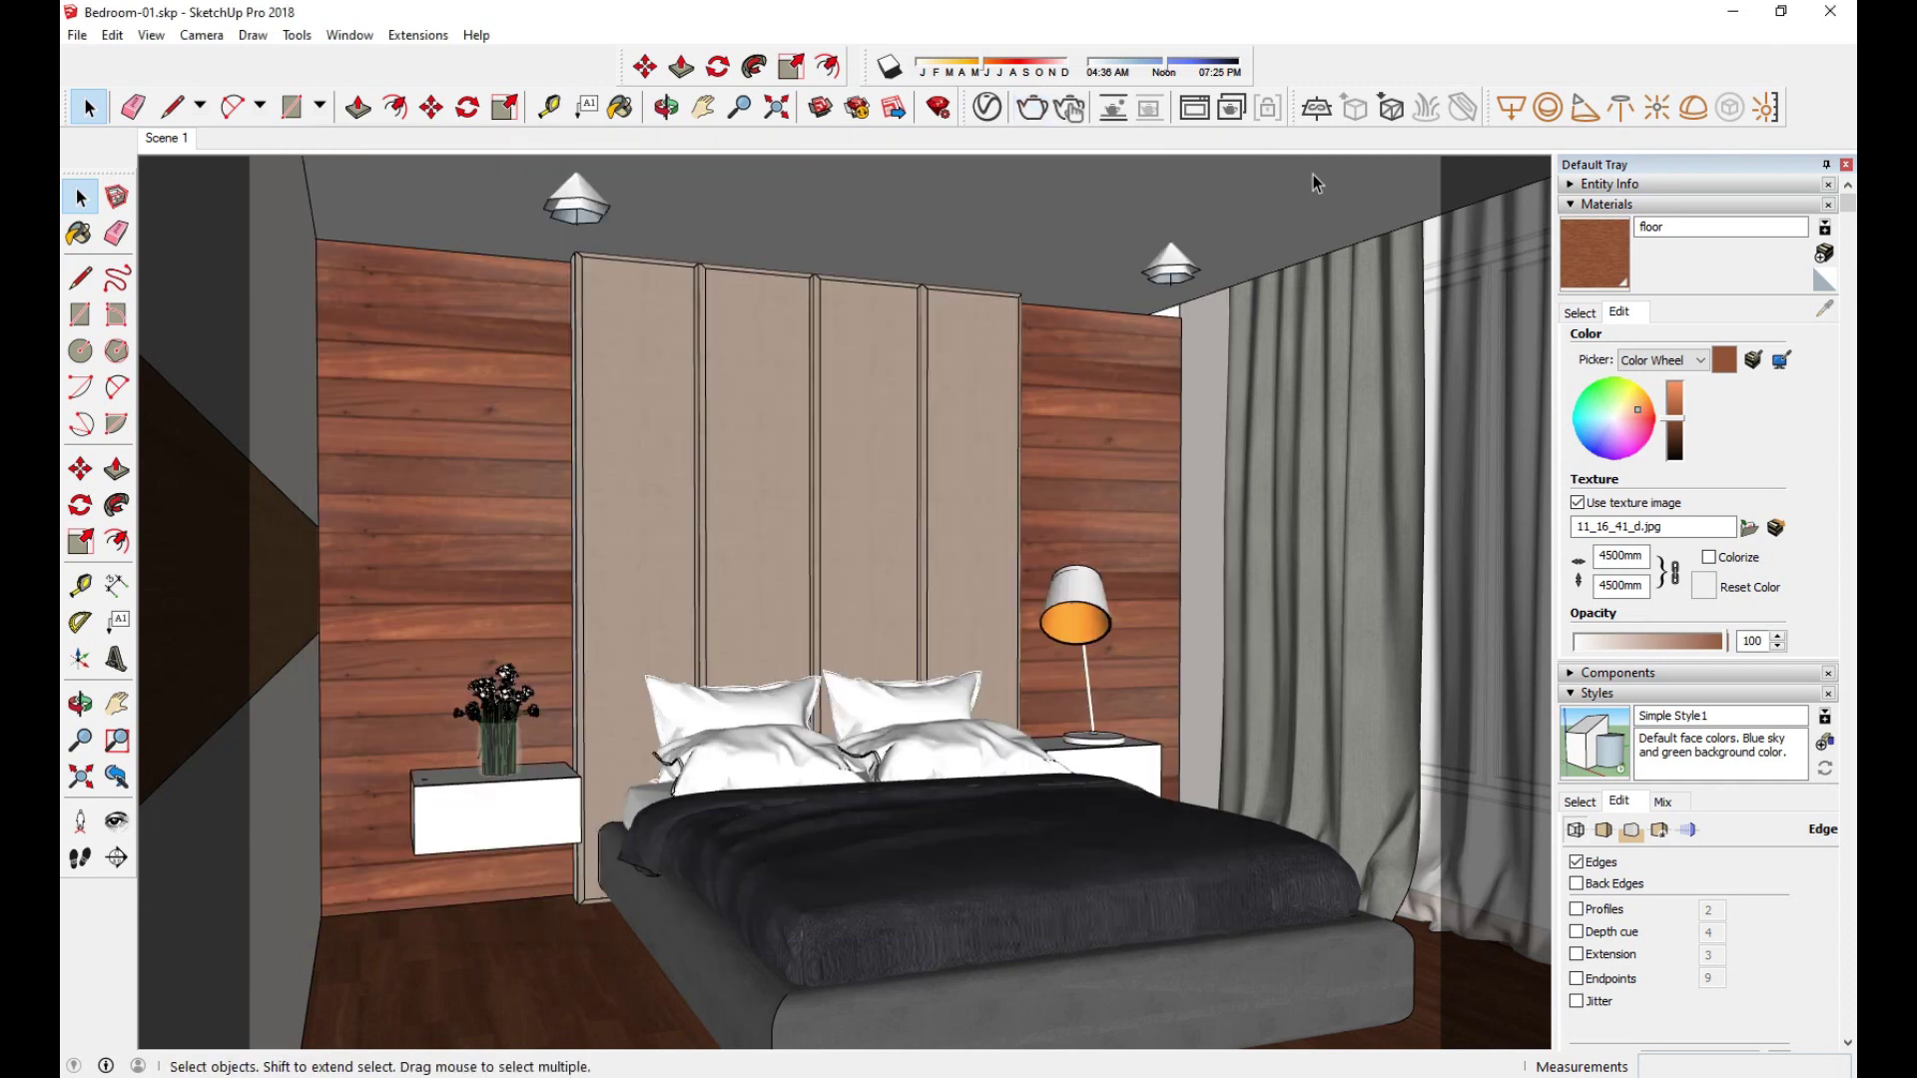
{"action": "left_click", "coordinate": [1069, 106]}
{"action": "left_click", "coordinate": [1210, 156]}
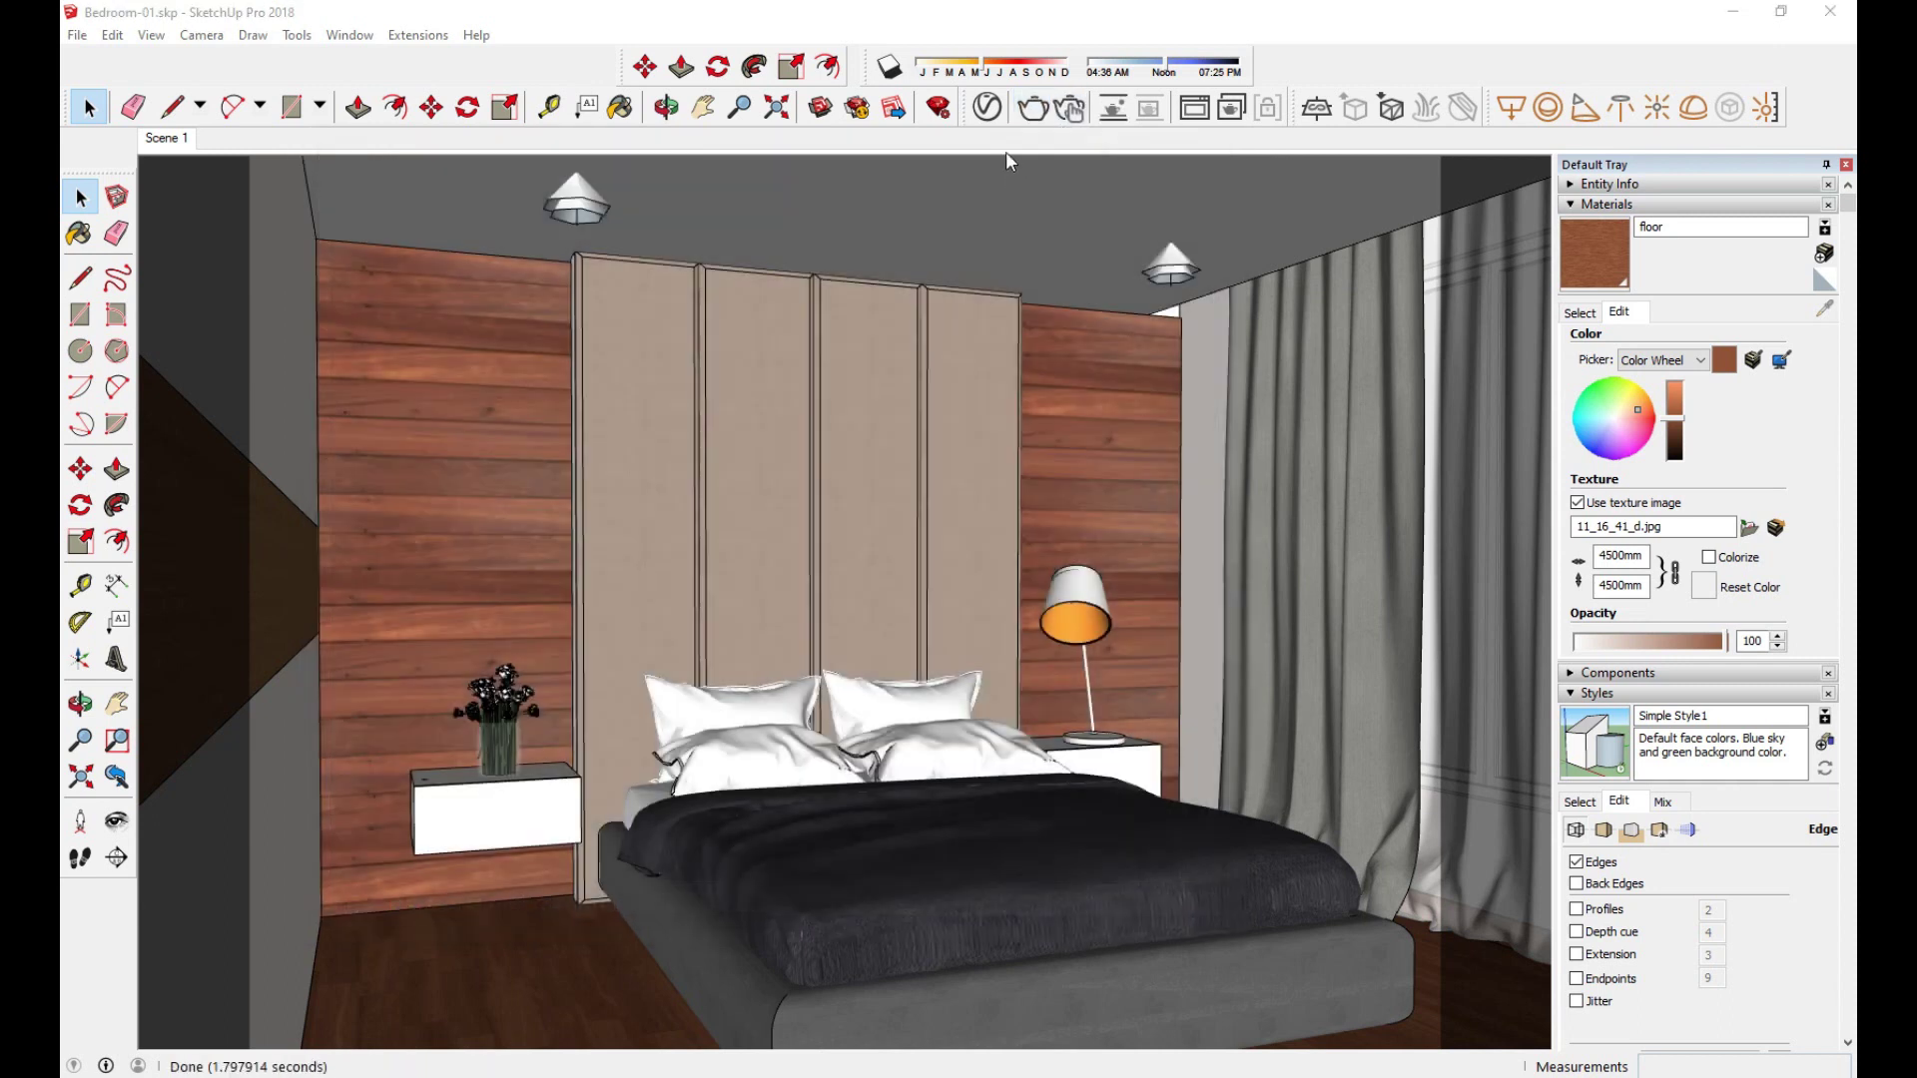
Step: Set the intensity of V-Ray Rectangle Light to 250 and run a test render
{"action": "left_click", "coordinate": [819, 107]}
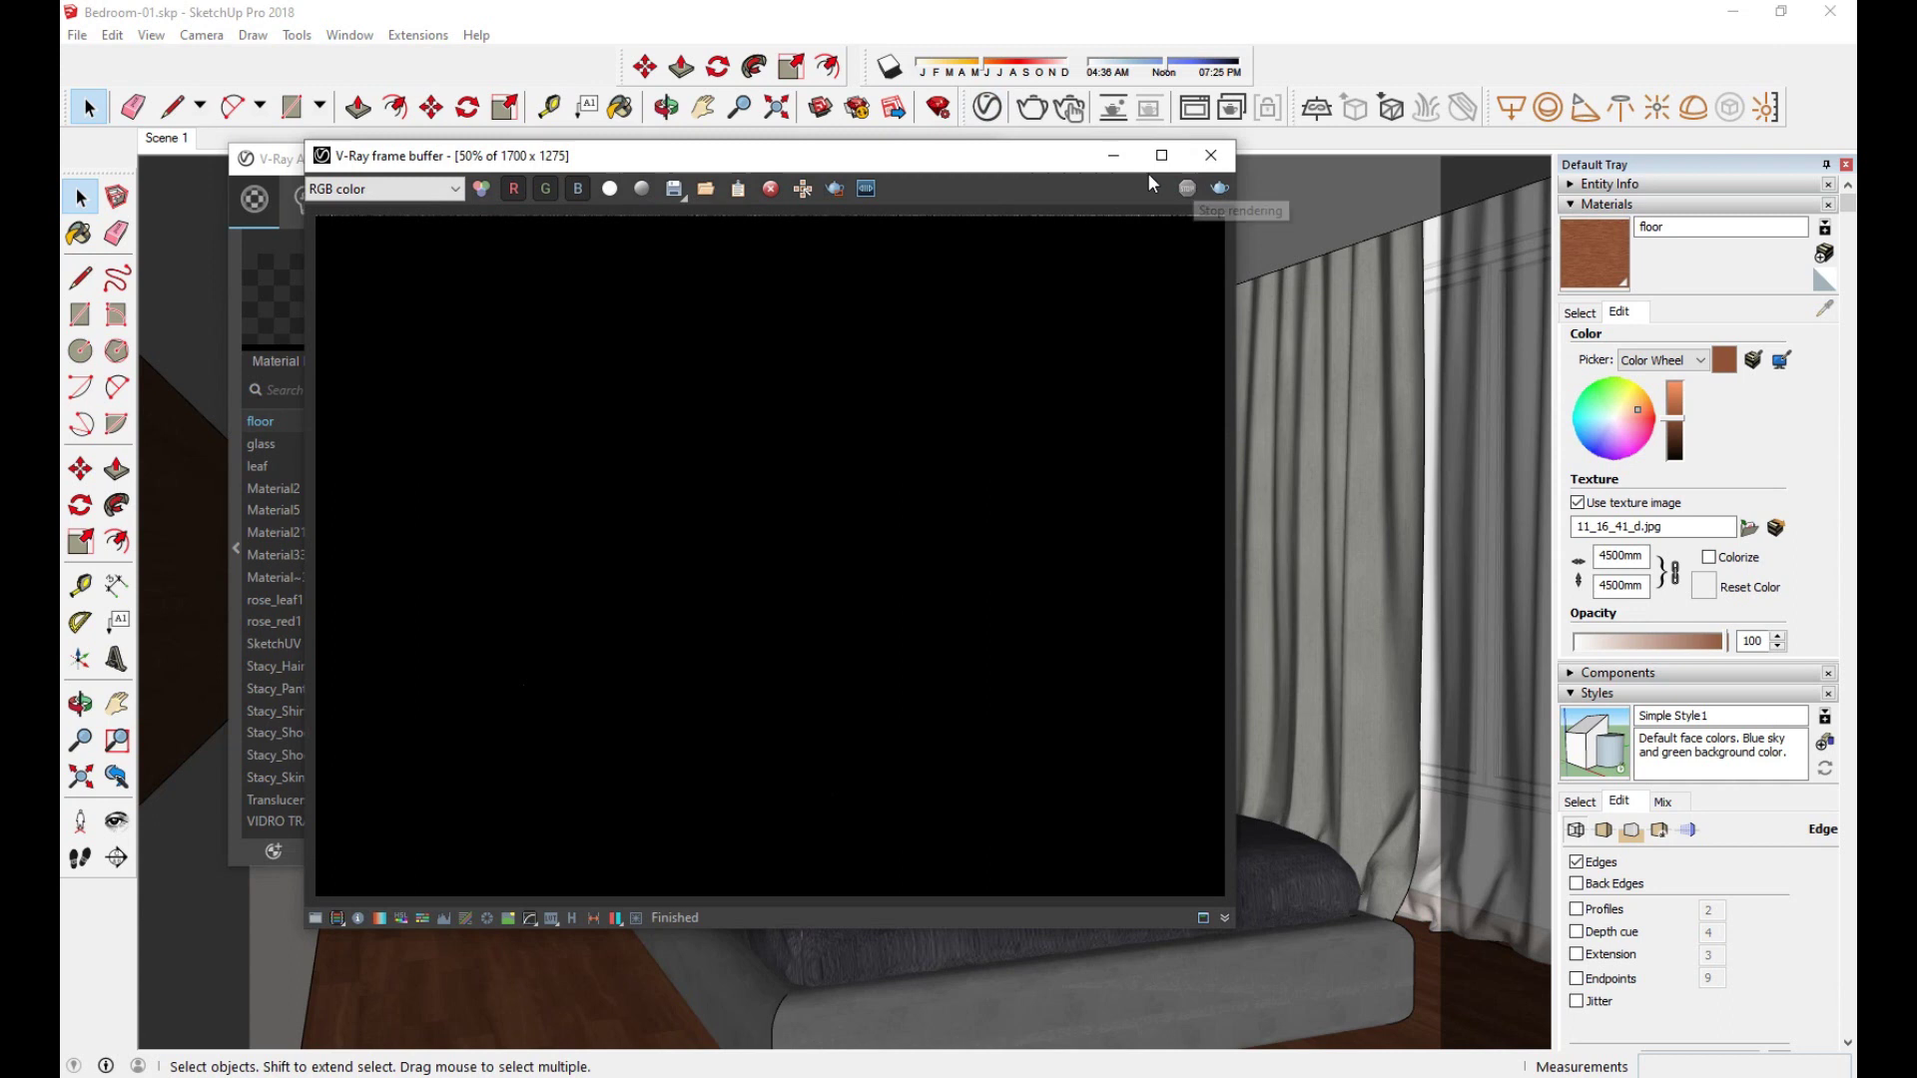
{"action": "left_click", "coordinate": [1211, 156]}
{"action": "left_click", "coordinate": [305, 201]}
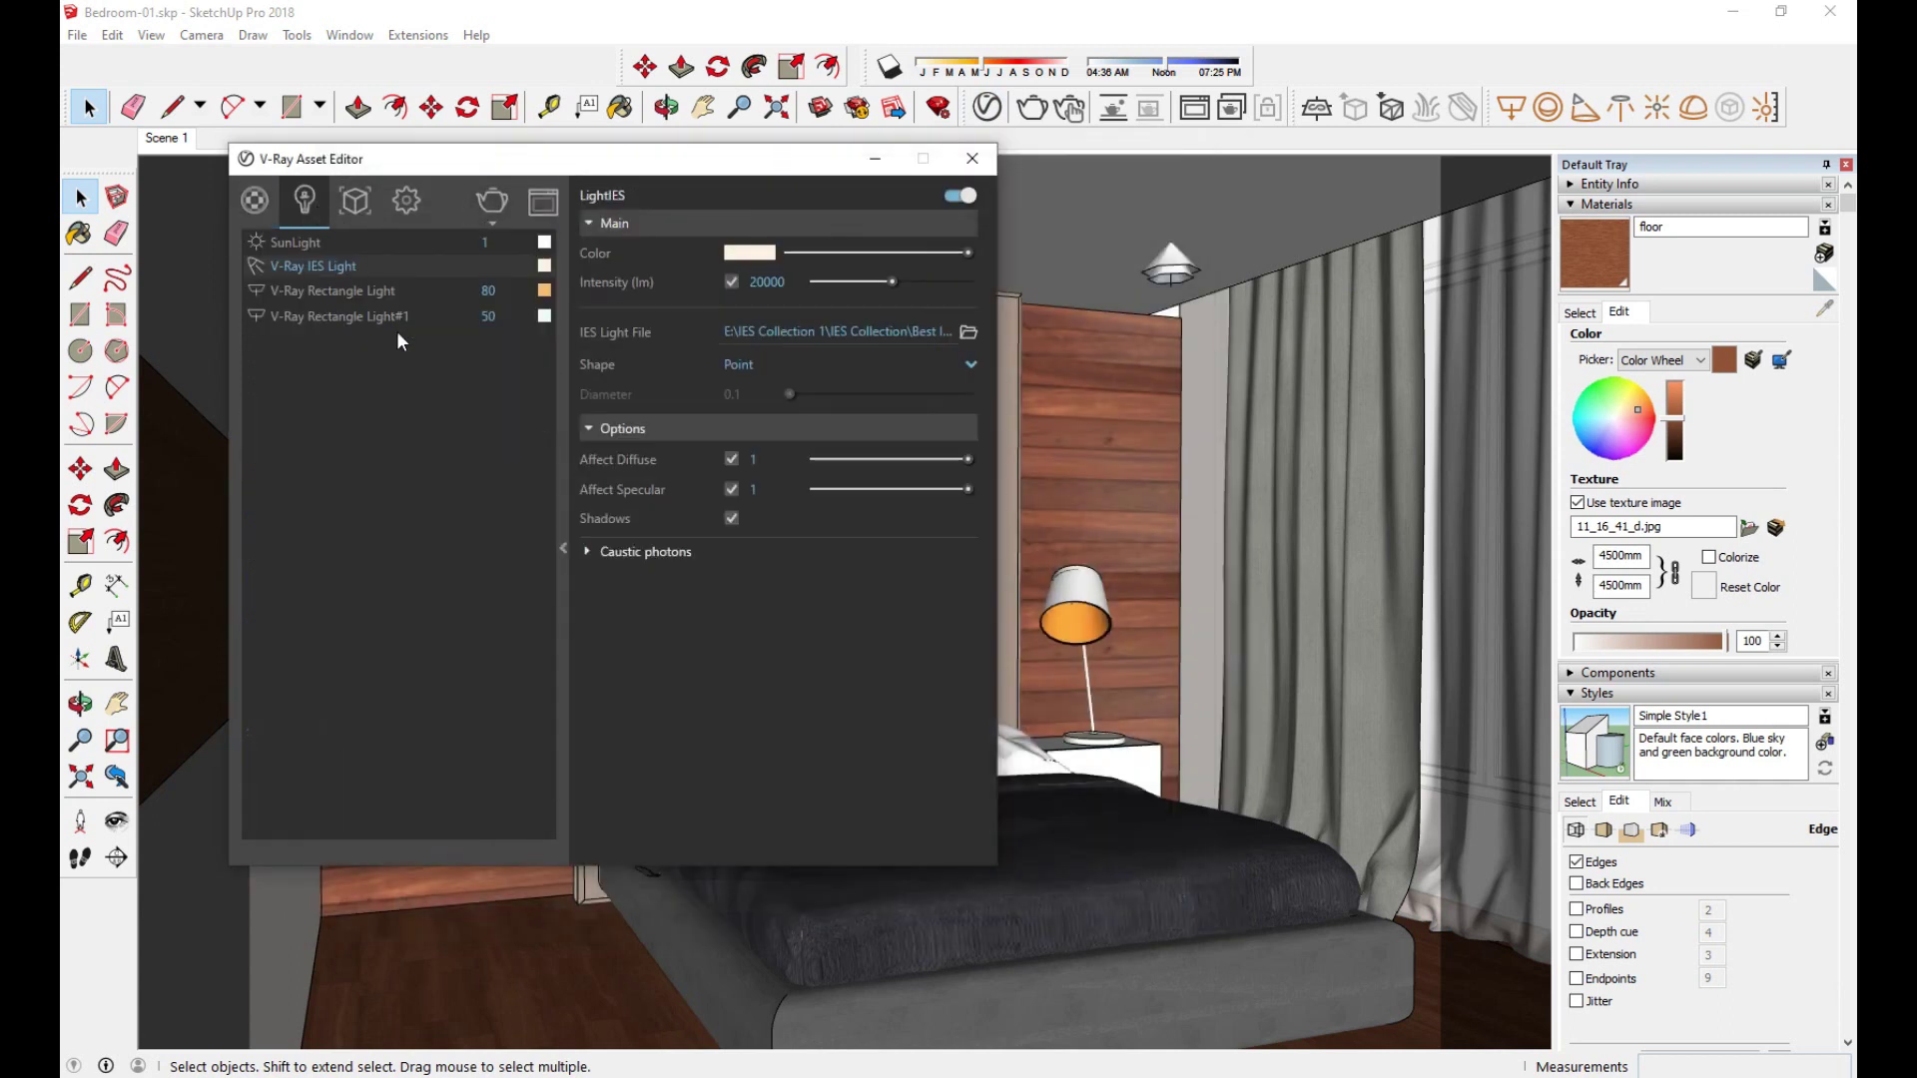
{"action": "left_click", "coordinate": [375, 289]}
{"action": "type", "text": "47"}
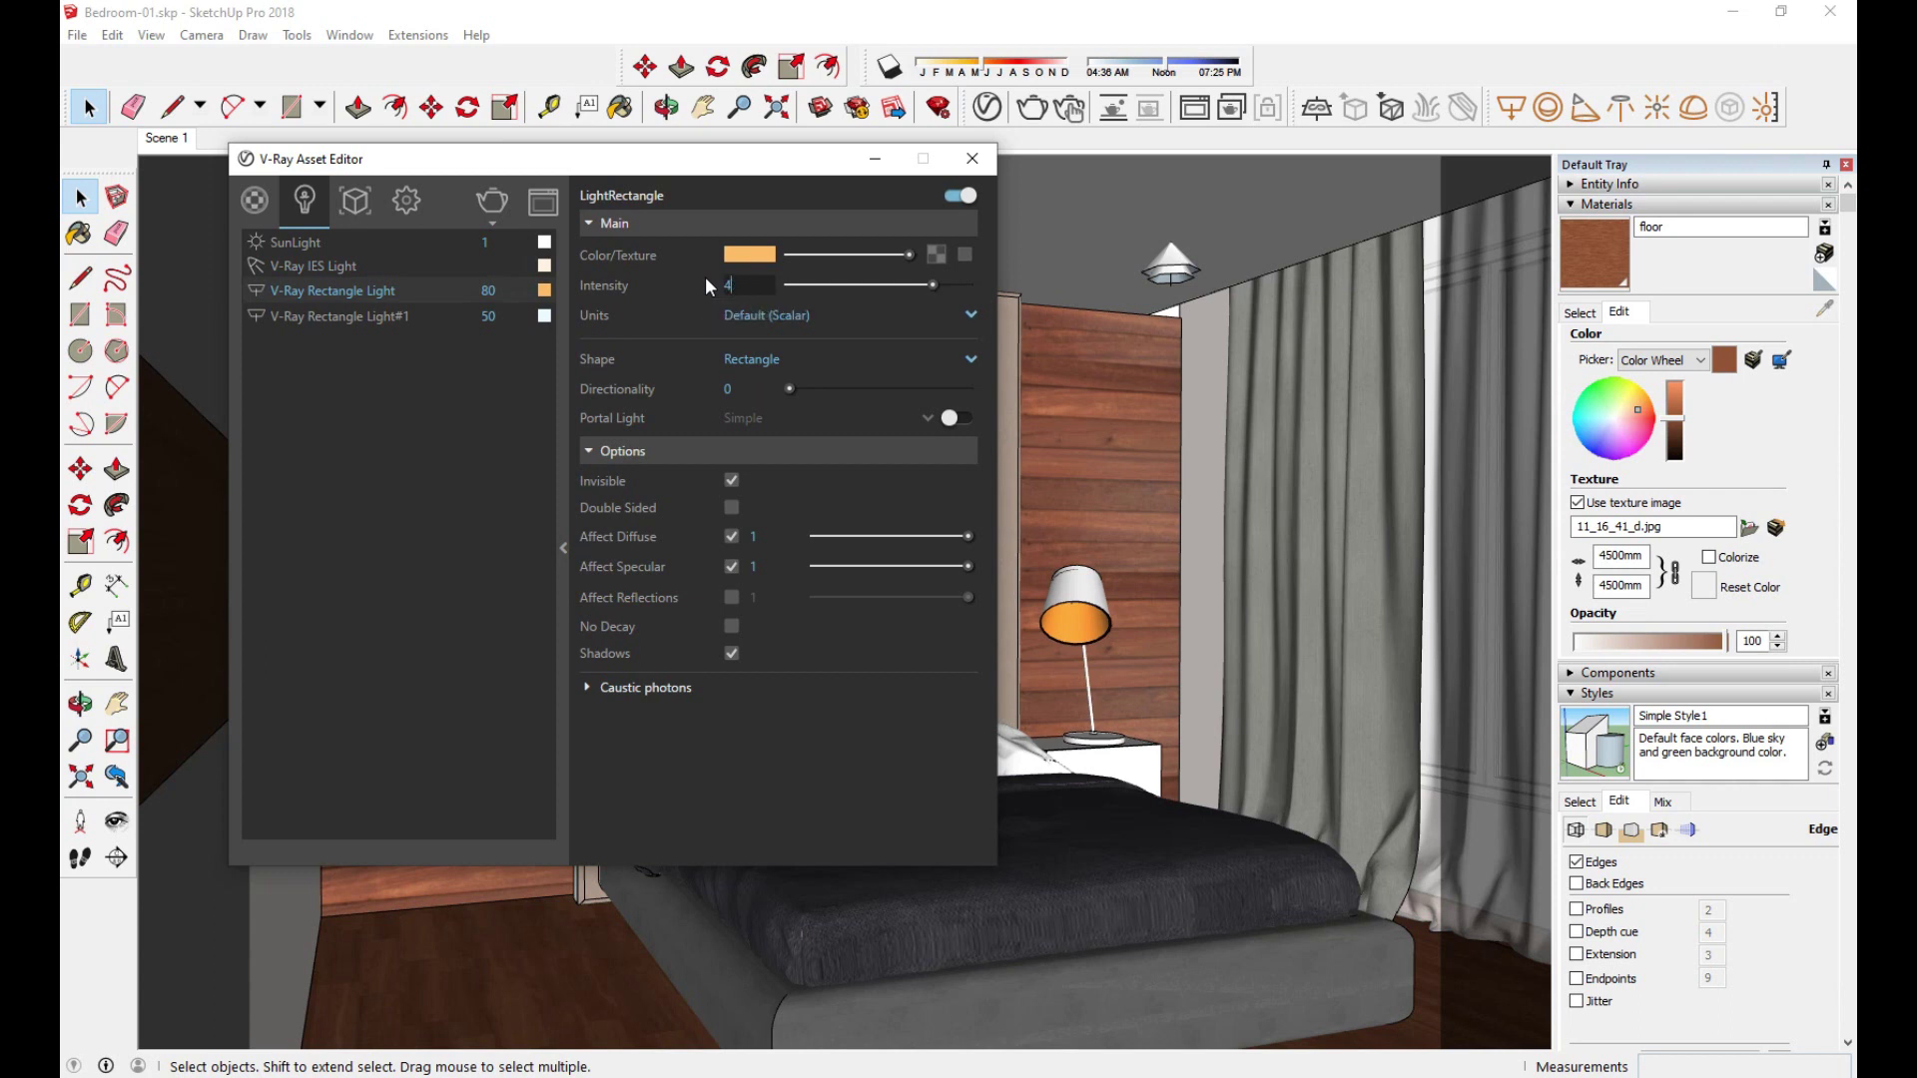
{"action": "key", "text": "Return"}
{"action": "left_click", "coordinate": [972, 162]}
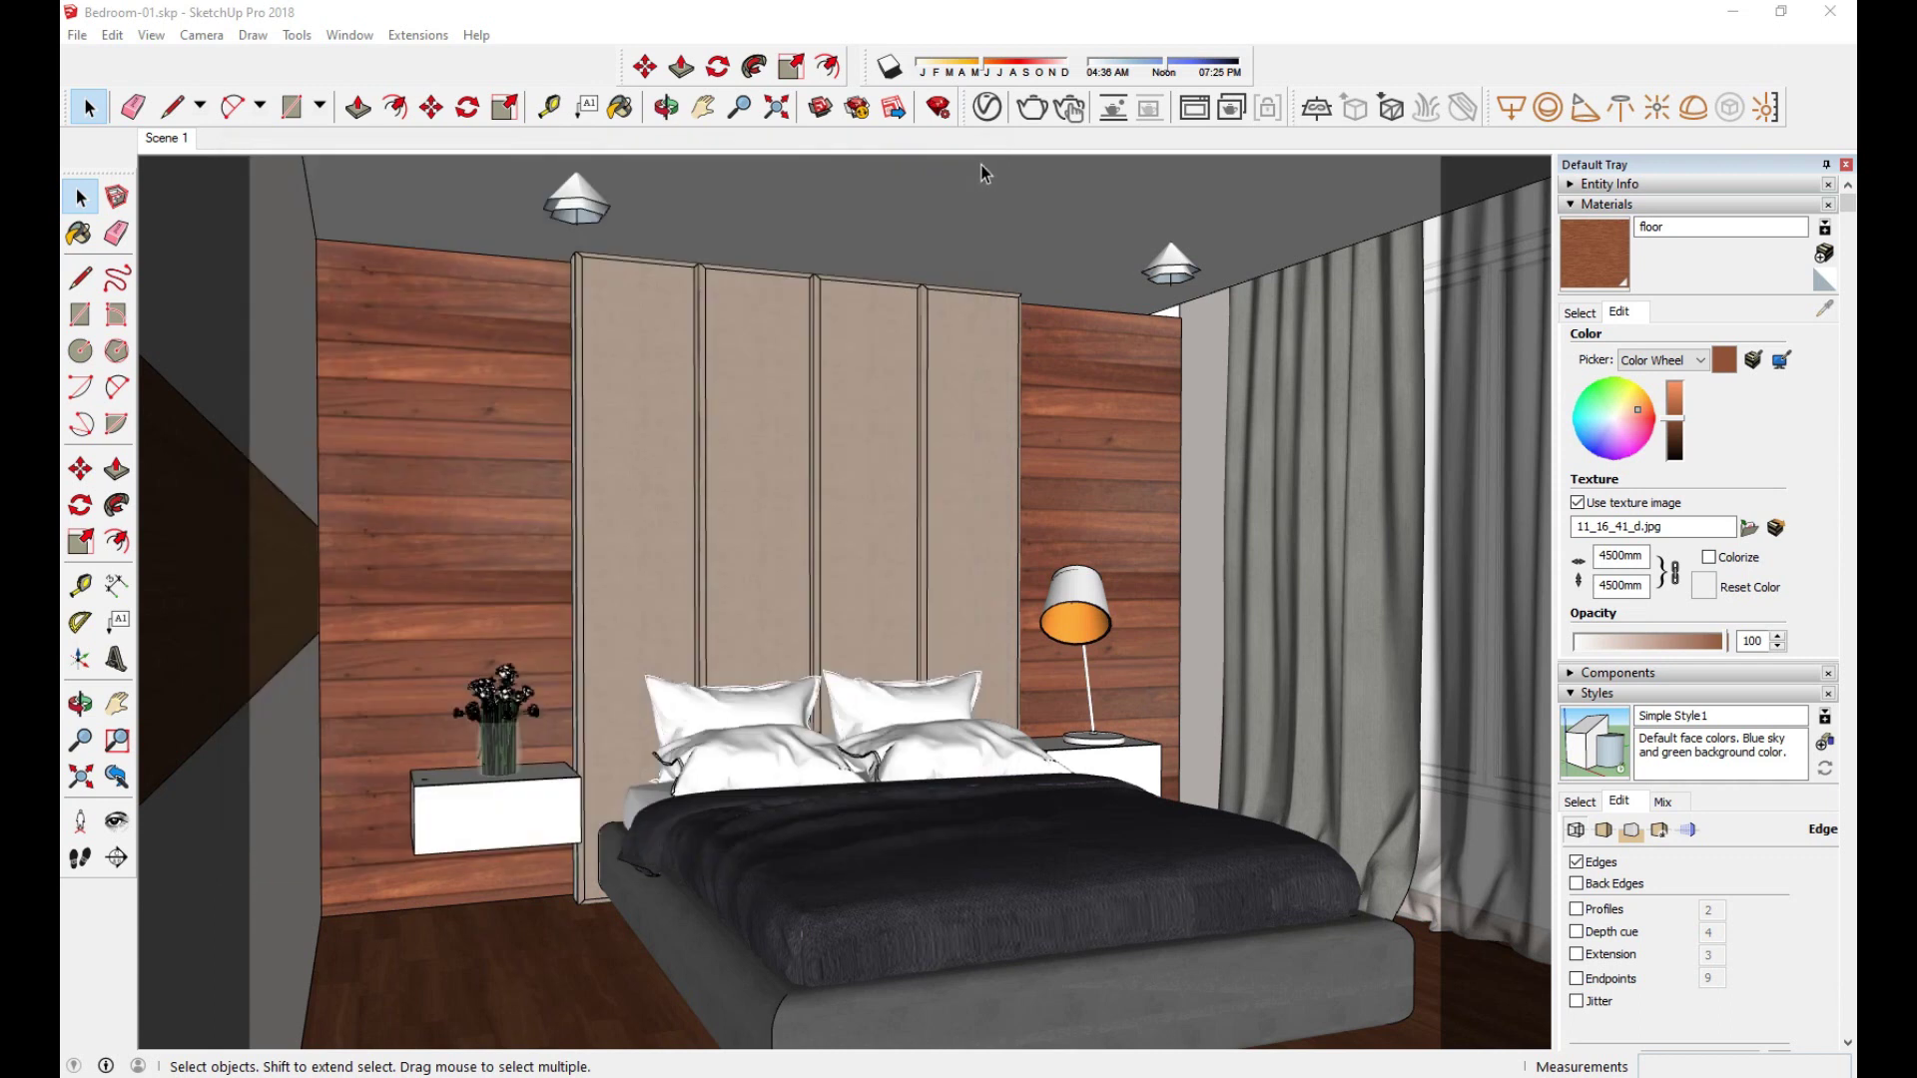
{"action": "left_click", "coordinate": [1029, 111]}
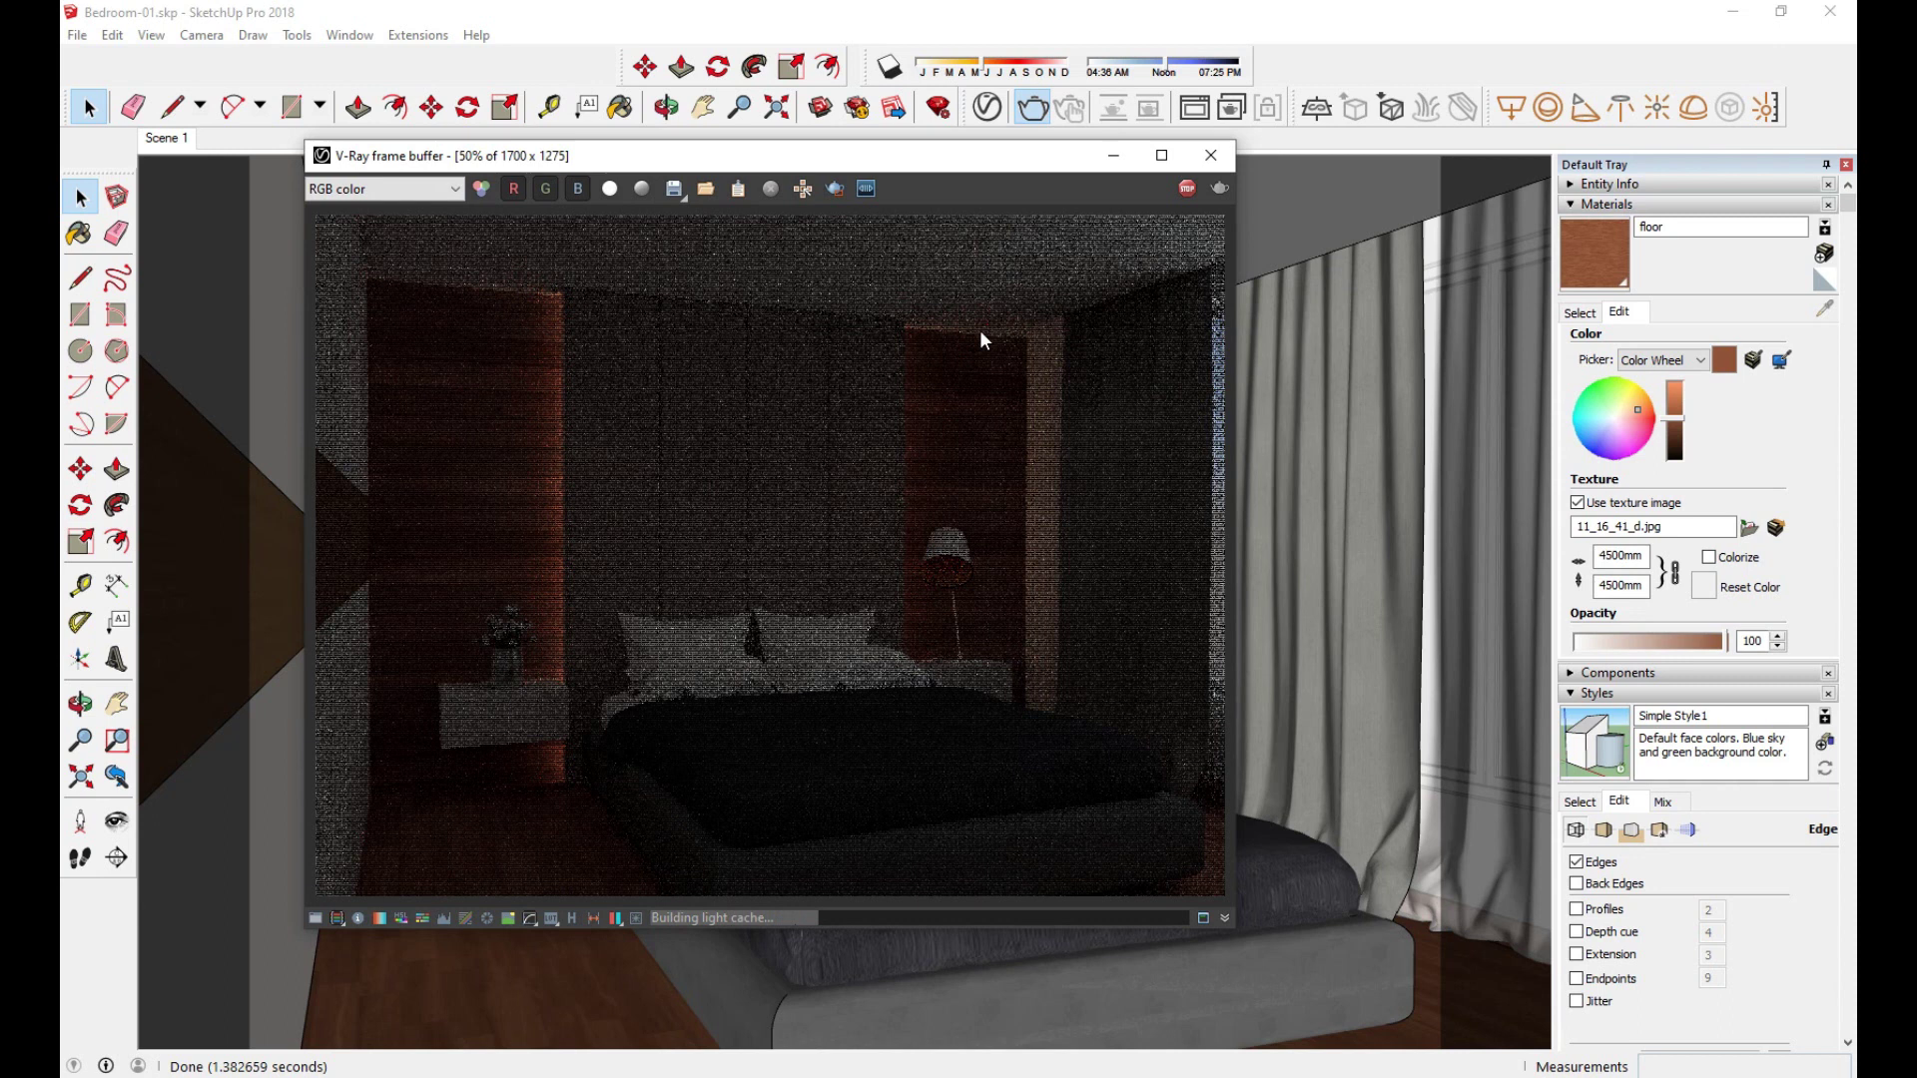
{"action": "left_click", "coordinate": [1211, 155]}
Step: Set the intensity of V-Ray Rectangle Light to 350
{"action": "left_click", "coordinate": [986, 107]}
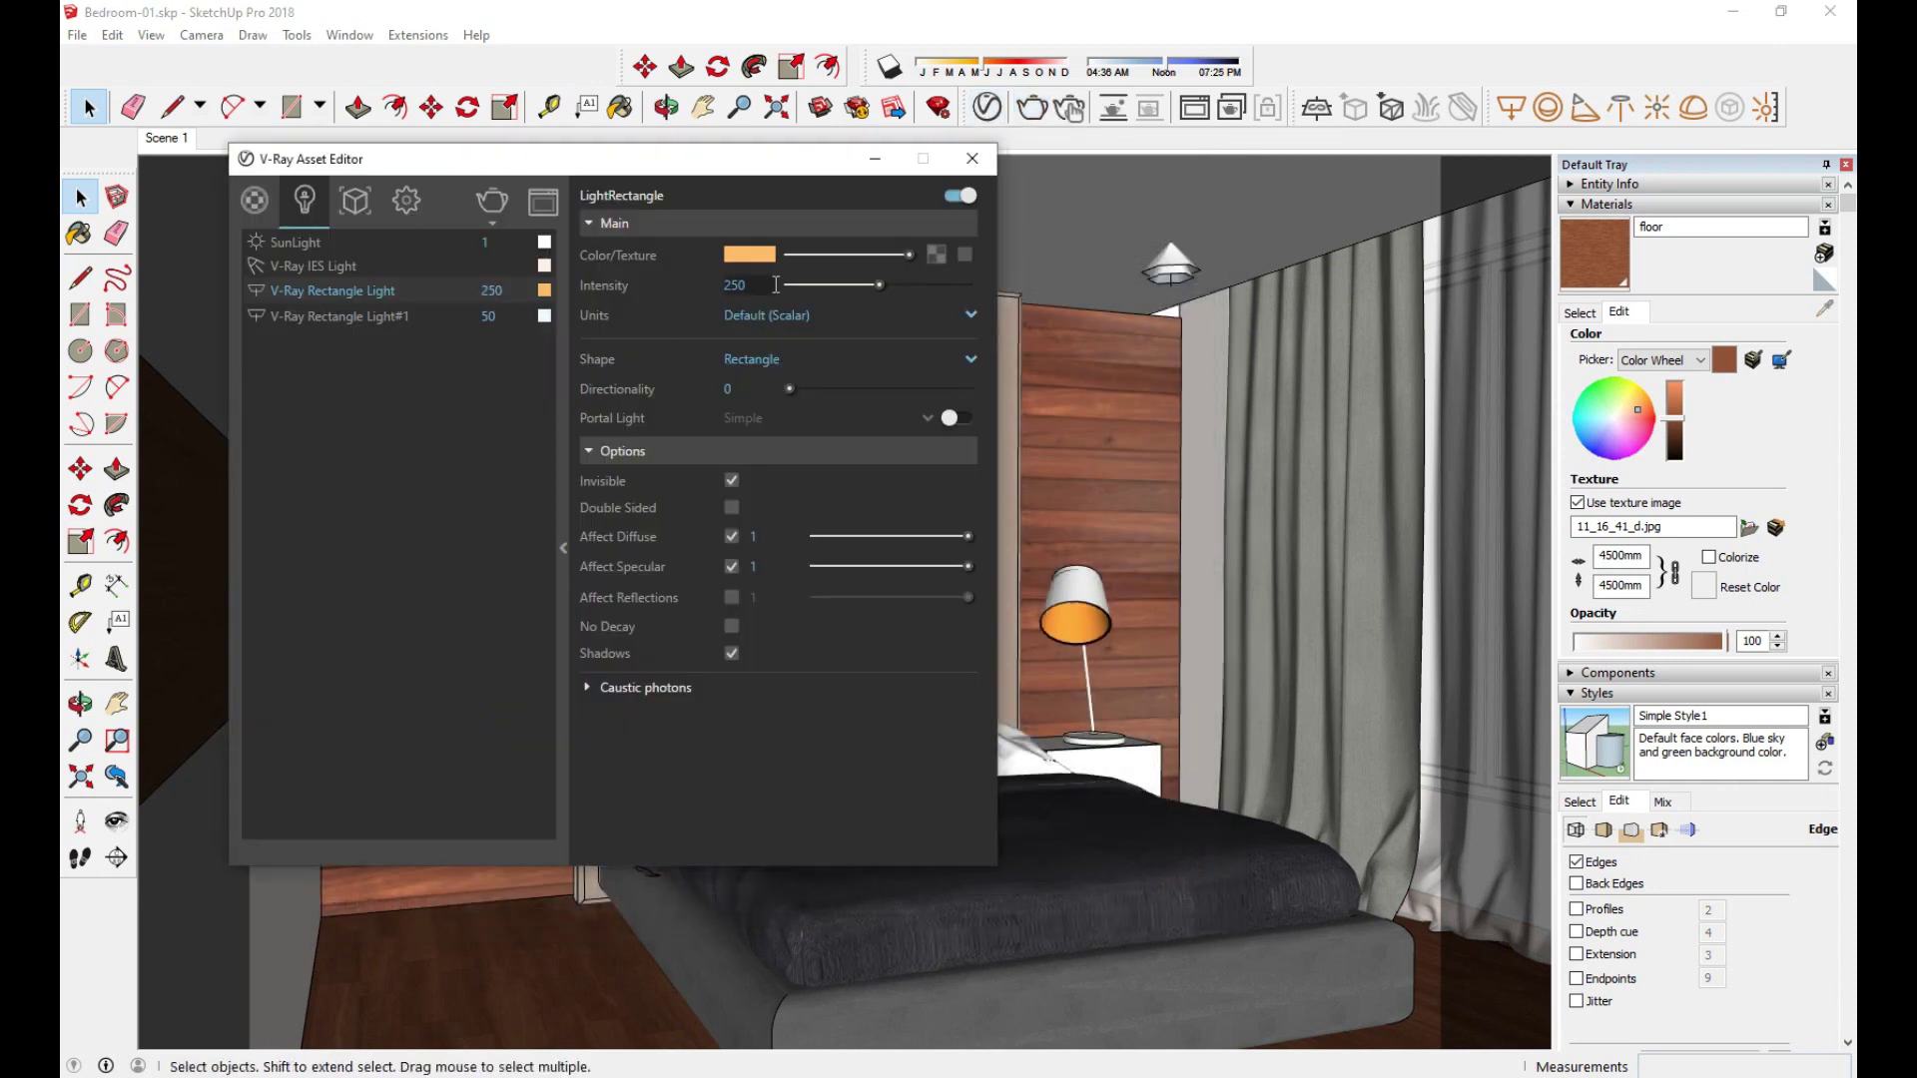
{"action": "type", "text": "350"}
{"action": "key", "text": "Return"}
Step: Set the intensity of V-Ray Rectangle Light#1 to 150 and close the asset editor
{"action": "left_click", "coordinate": [464, 312]}
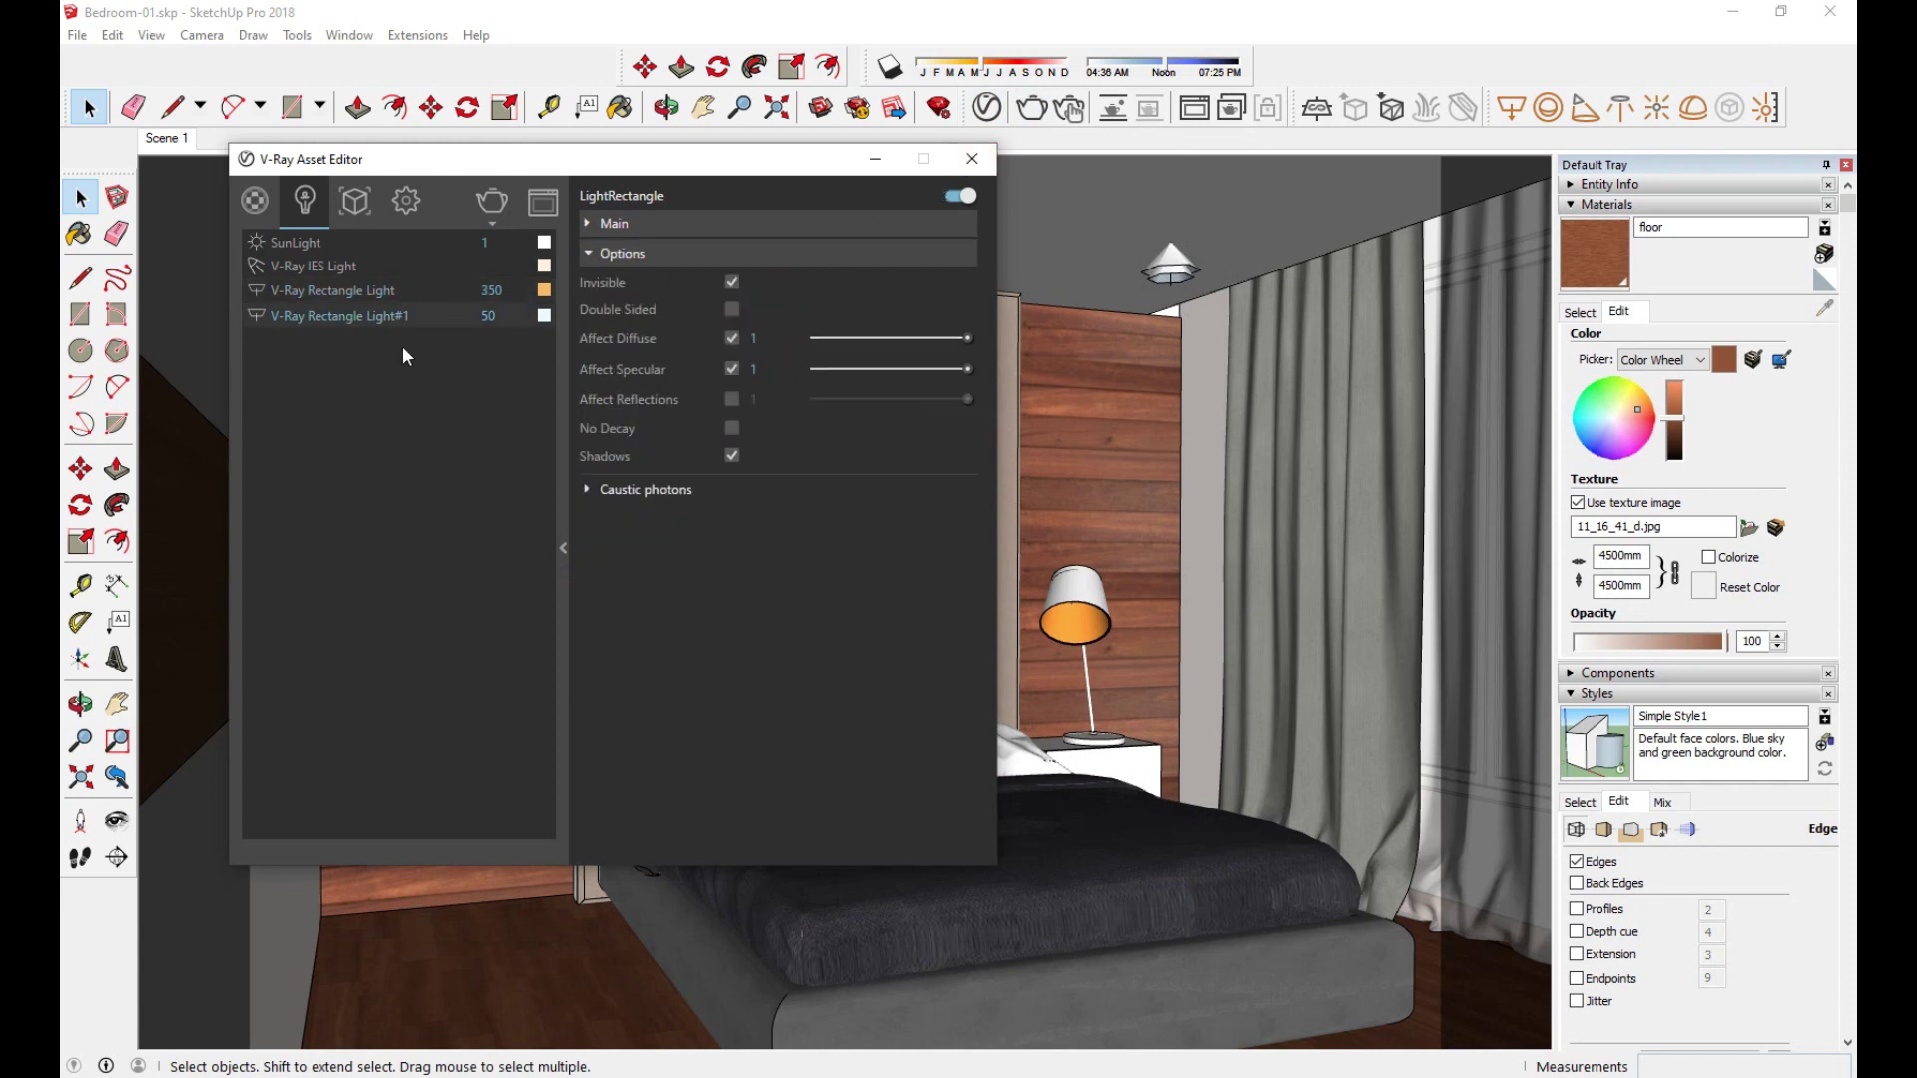
{"action": "left_click", "coordinate": [739, 222]}
{"action": "double_click", "coordinate": [720, 286]}
{"action": "type", "text": "15"}
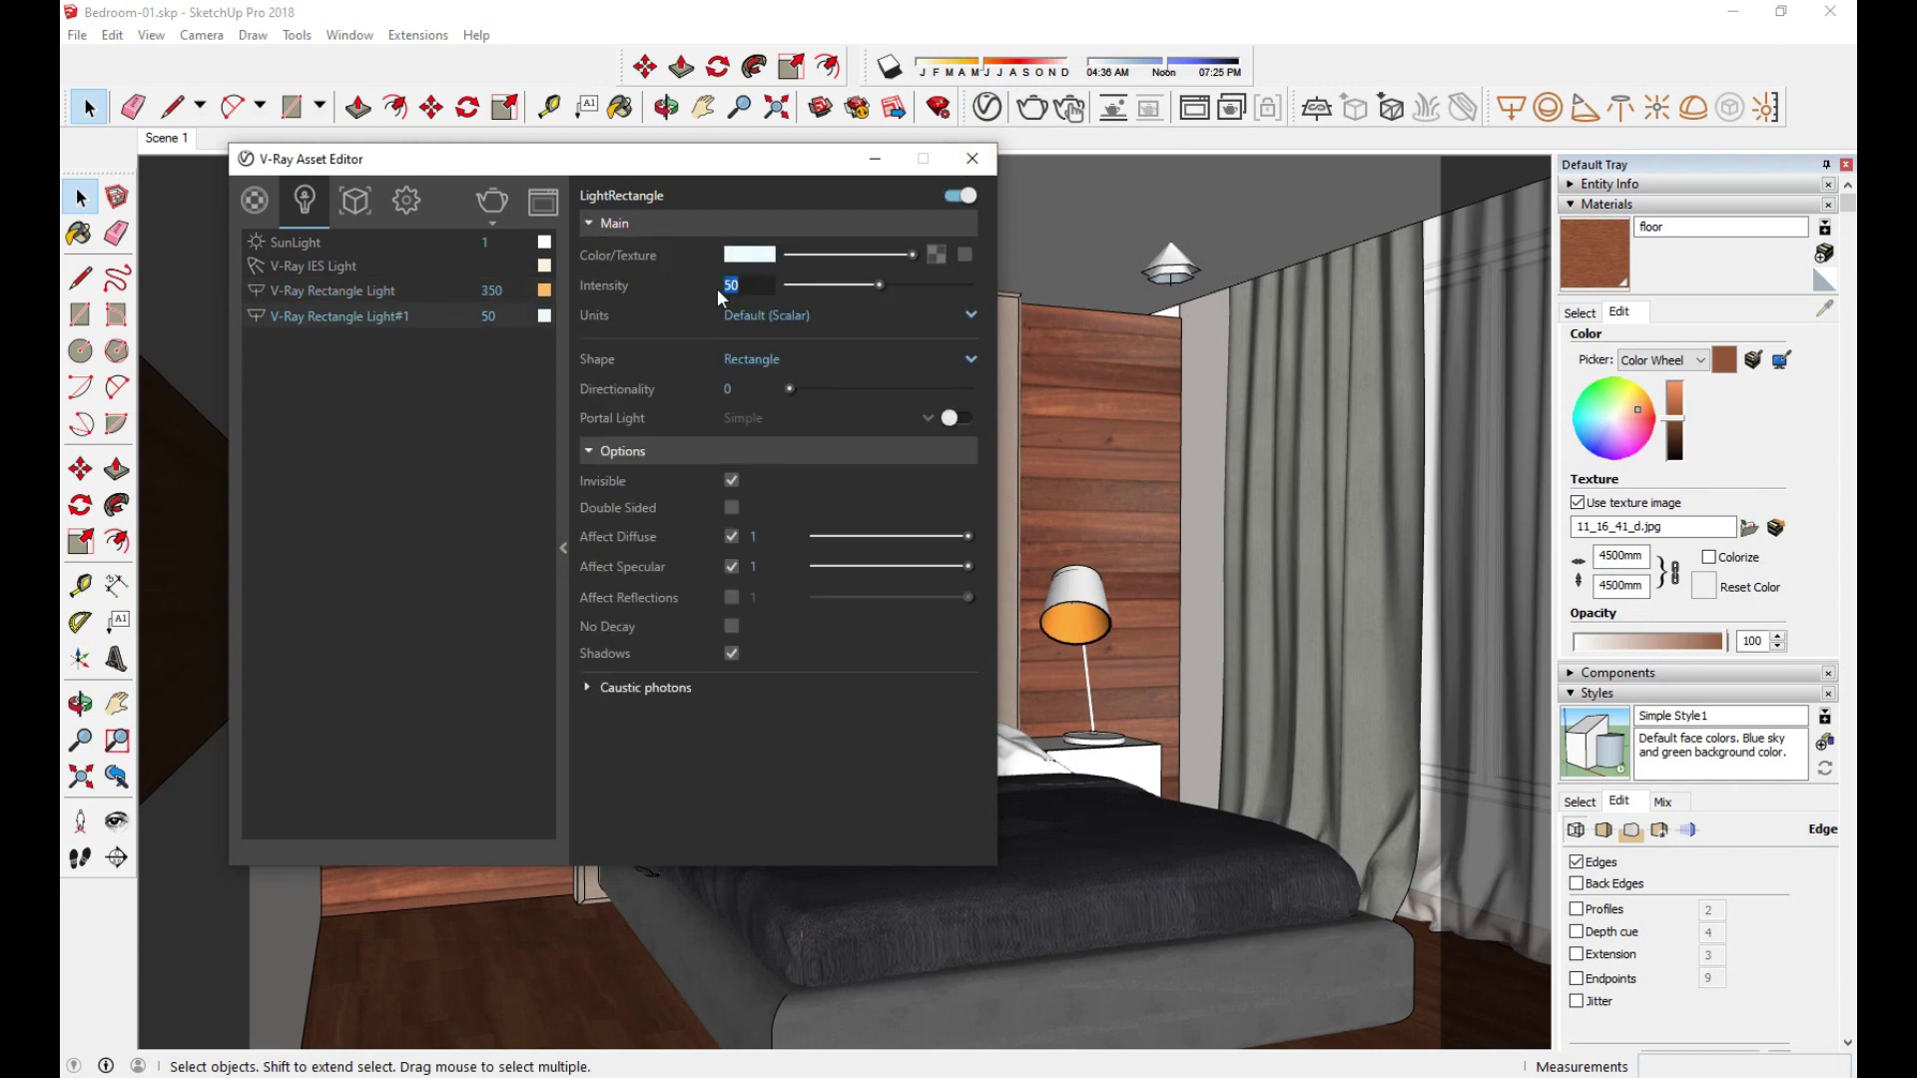
{"action": "type", "text": "0"}
{"action": "key", "text": "Return"}
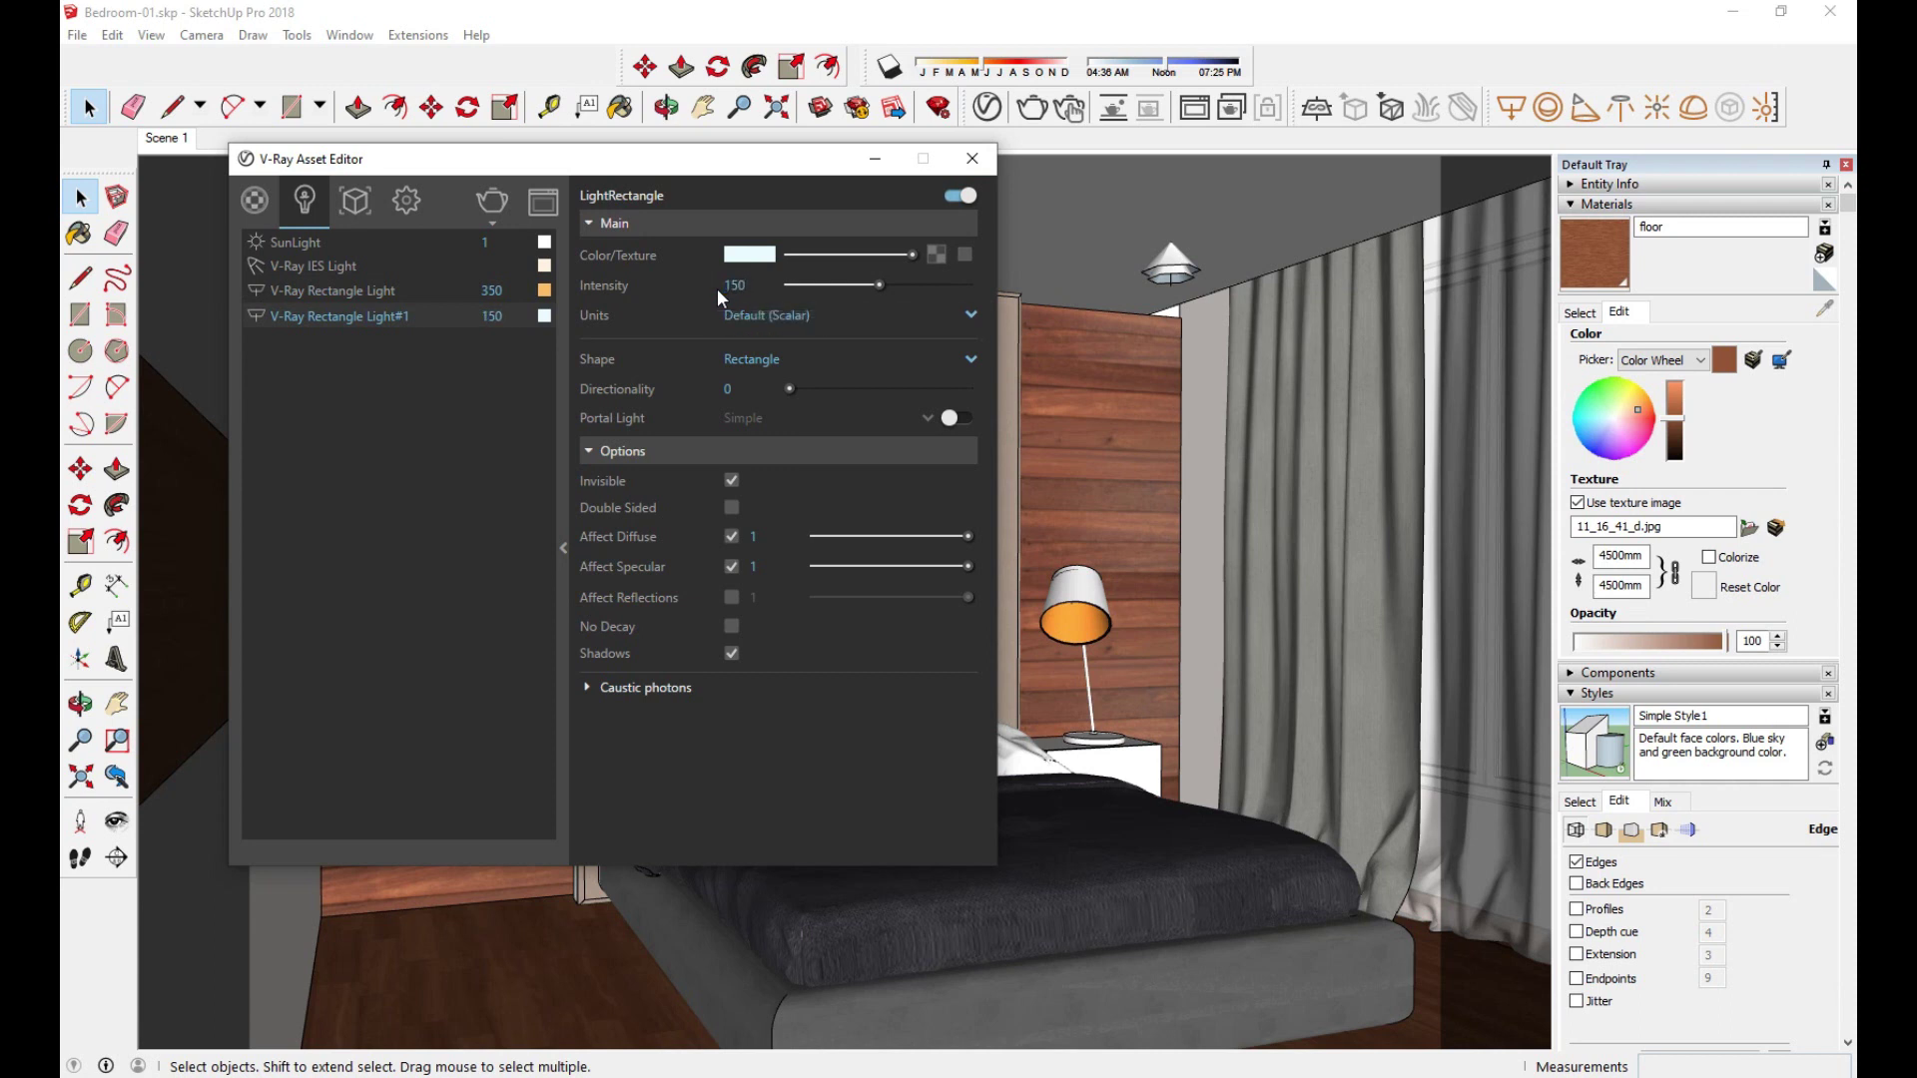
{"action": "left_click", "coordinate": [972, 158]}
Step: Run a test render of the bedroom to check the stronger rectangle lights and the wood floor
{"action": "left_click", "coordinate": [1032, 114]}
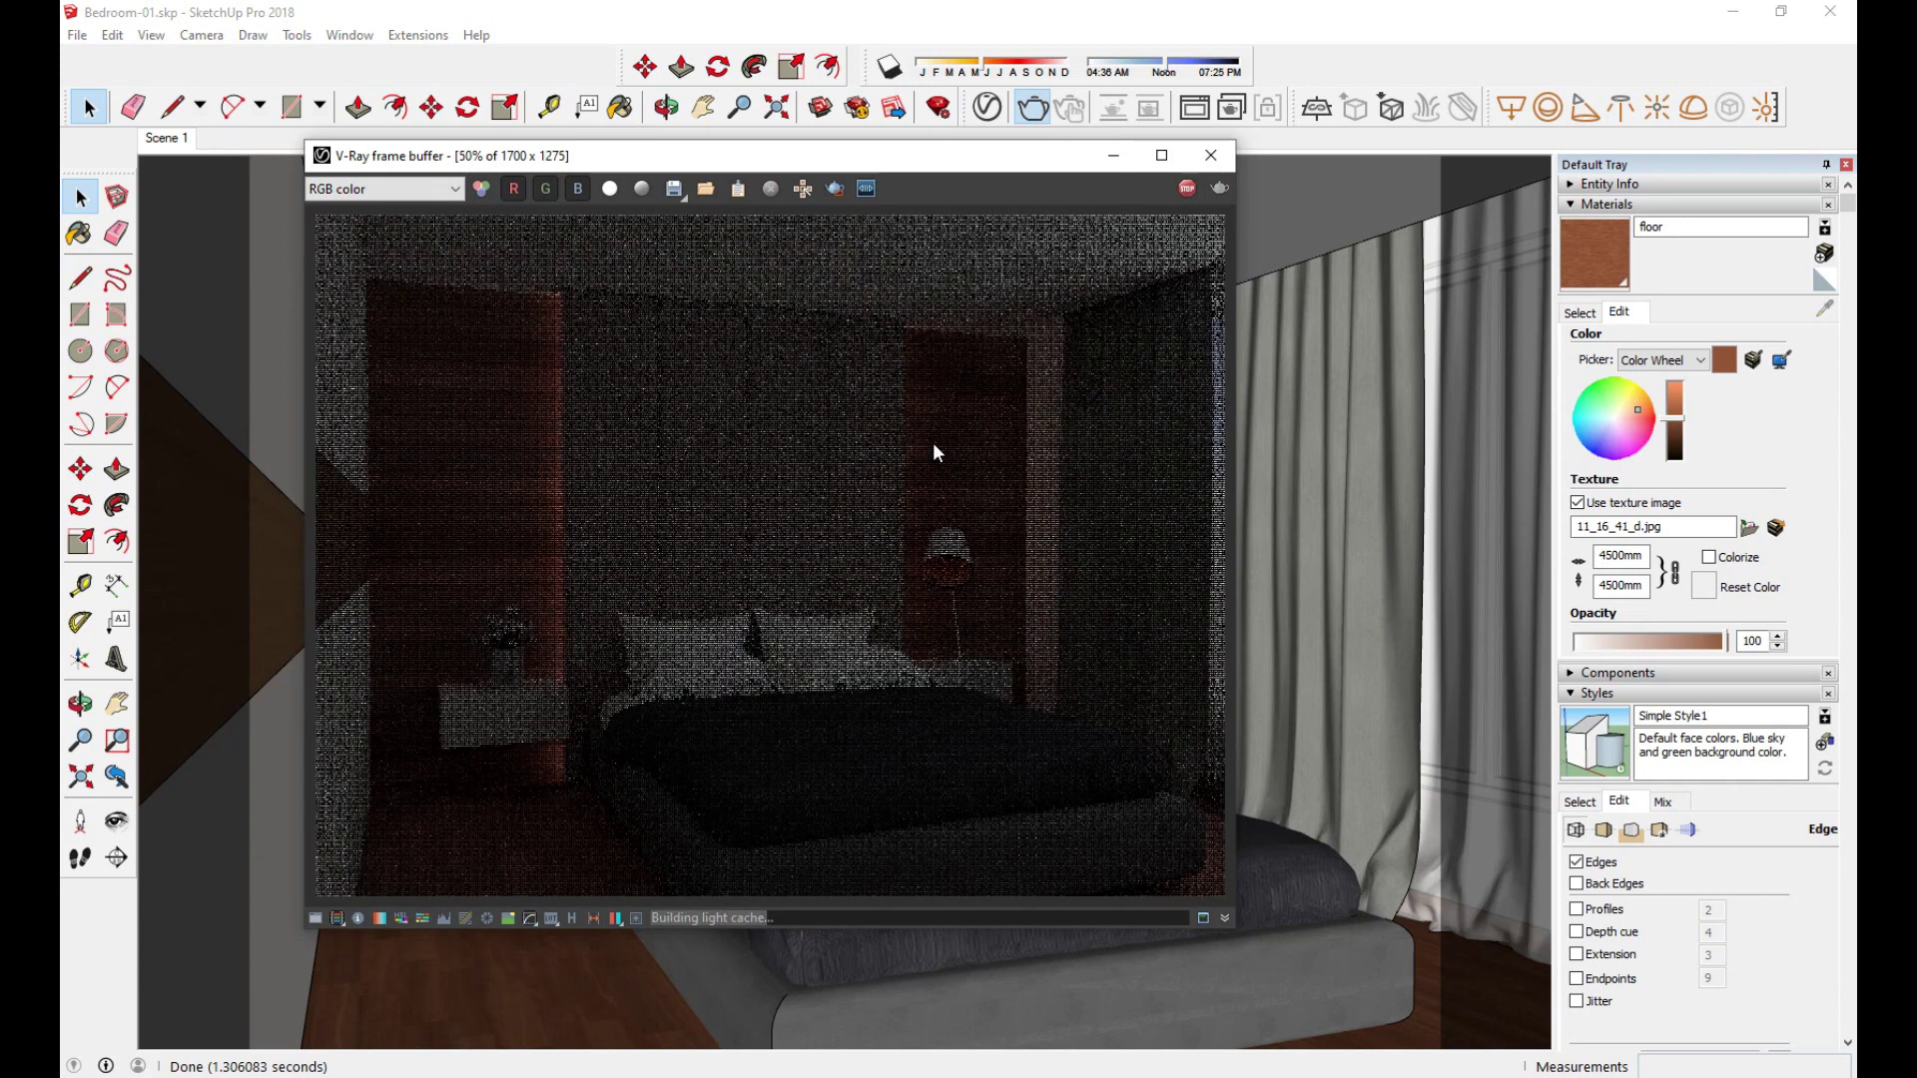
{"action": "scroll", "coordinate": [932, 443], "scroll_direction": "down", "scroll_amount": 1}
{"action": "scroll", "coordinate": [932, 443], "scroll_direction": "up", "scroll_amount": 1}
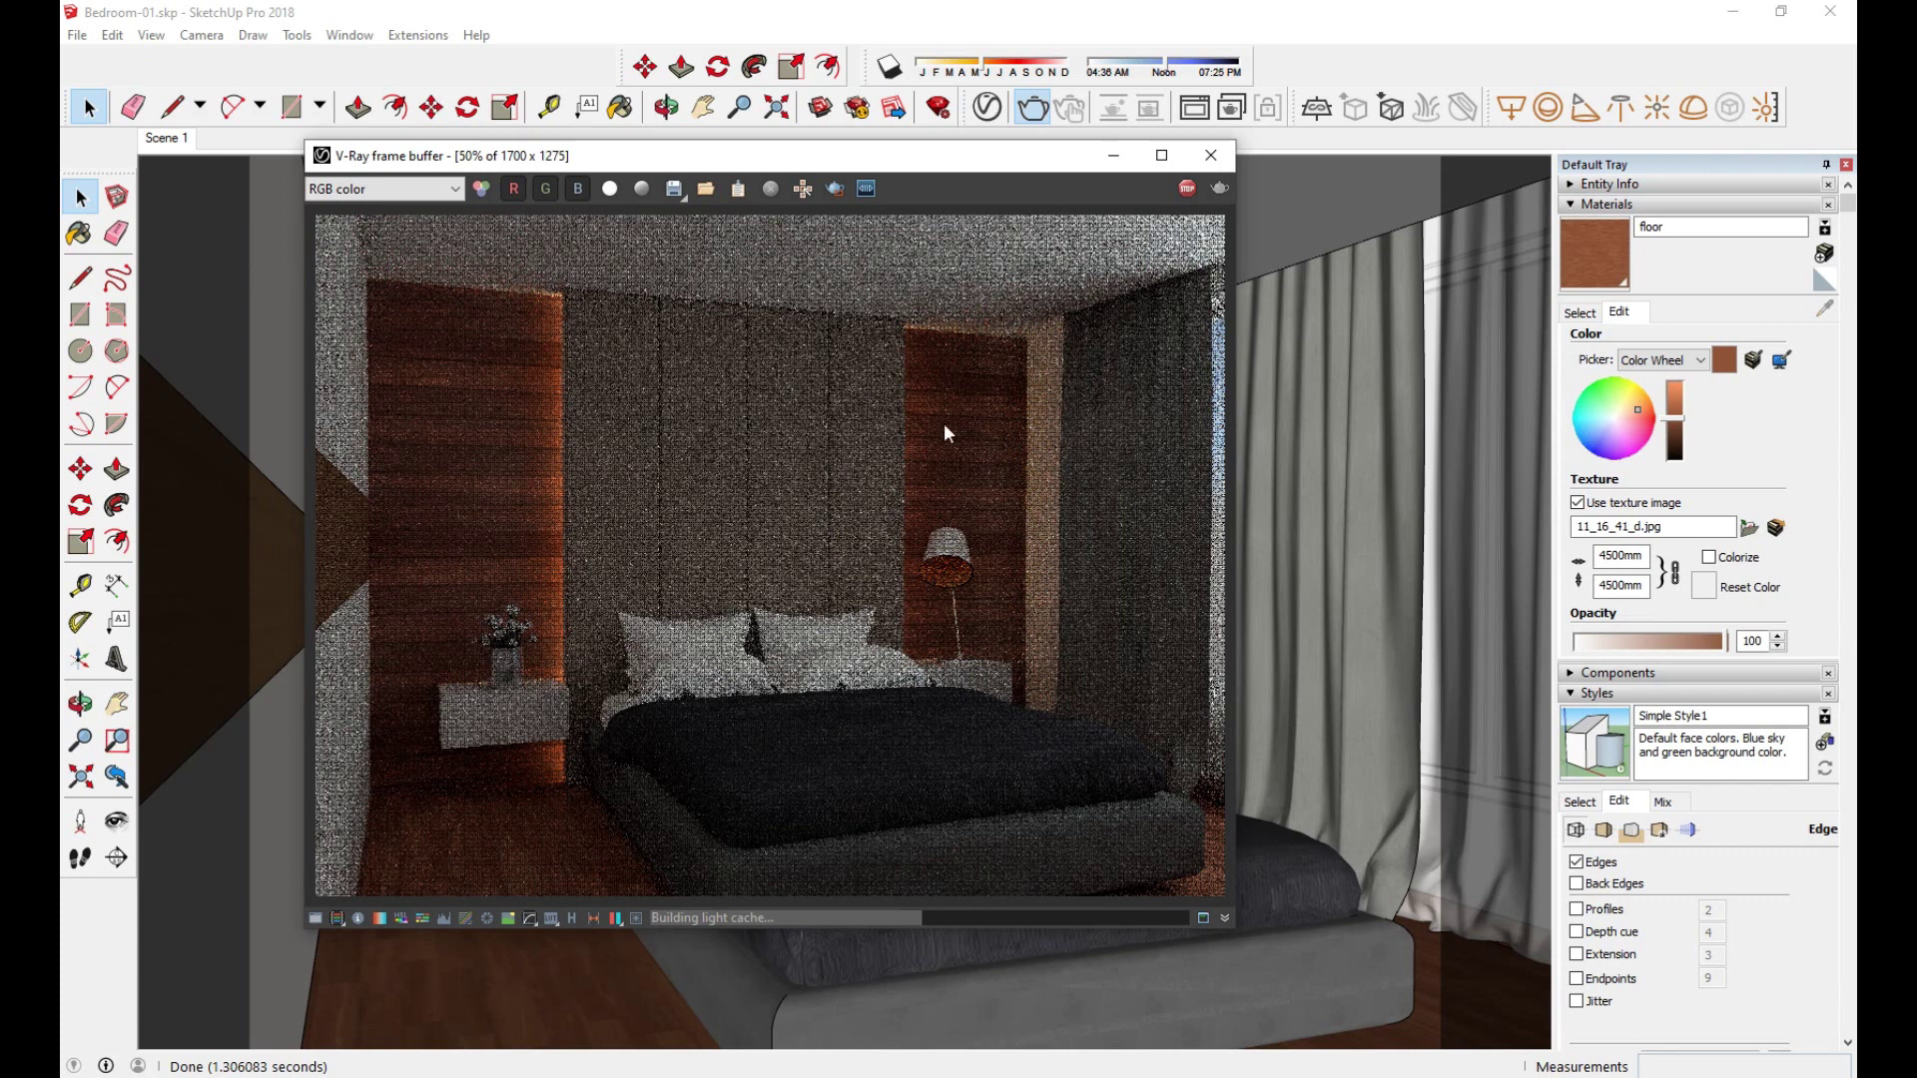
{"action": "scroll", "coordinate": [949, 429], "scroll_direction": "down", "scroll_amount": 1}
{"action": "scroll", "coordinate": [948, 431], "scroll_direction": "up", "scroll_amount": 1}
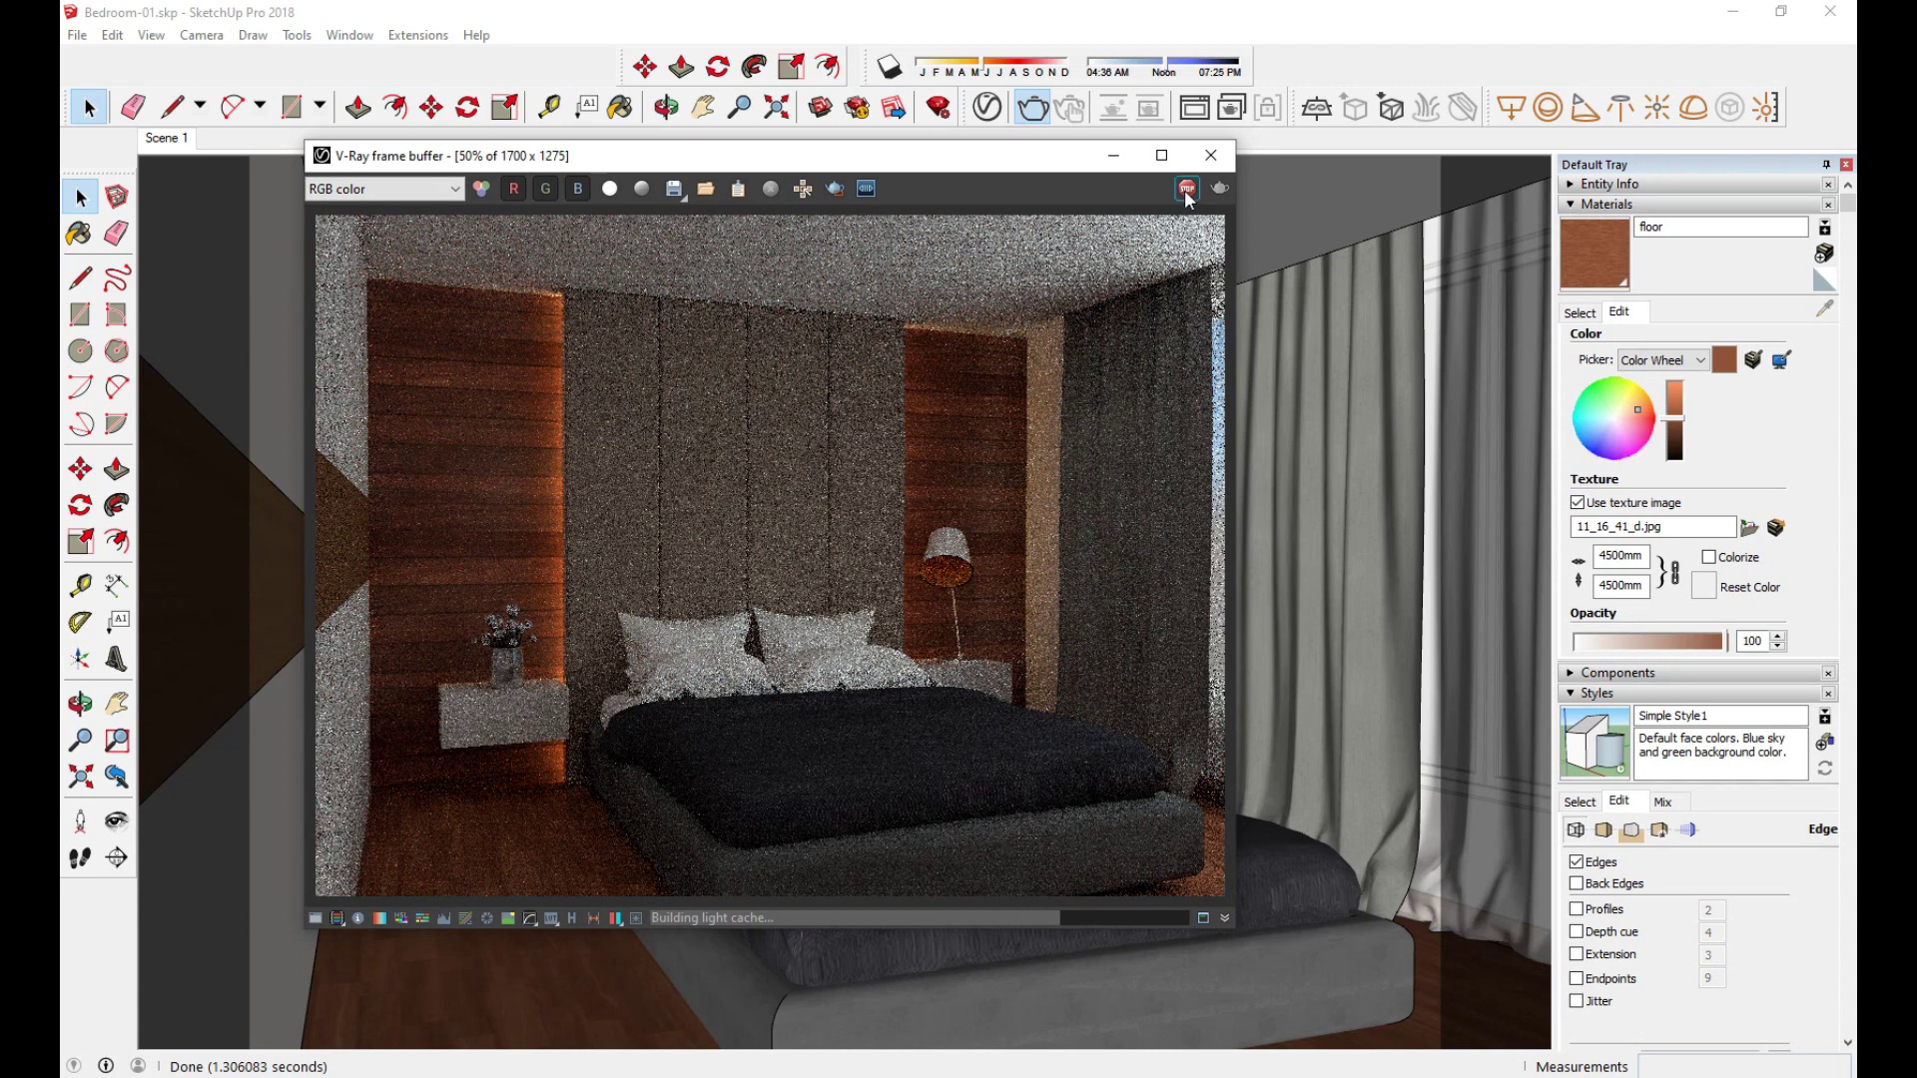
Step: Close the test render and place a V-Ray Sphere Light inside the bedside lamp's shade
{"action": "left_click", "coordinate": [1210, 155]}
{"action": "scroll", "coordinate": [1058, 499], "scroll_direction": "up", "scroll_amount": 5}
{"action": "middle_click_drag", "start_coordinate": [1058, 439], "coordinate": [1060, 462]}
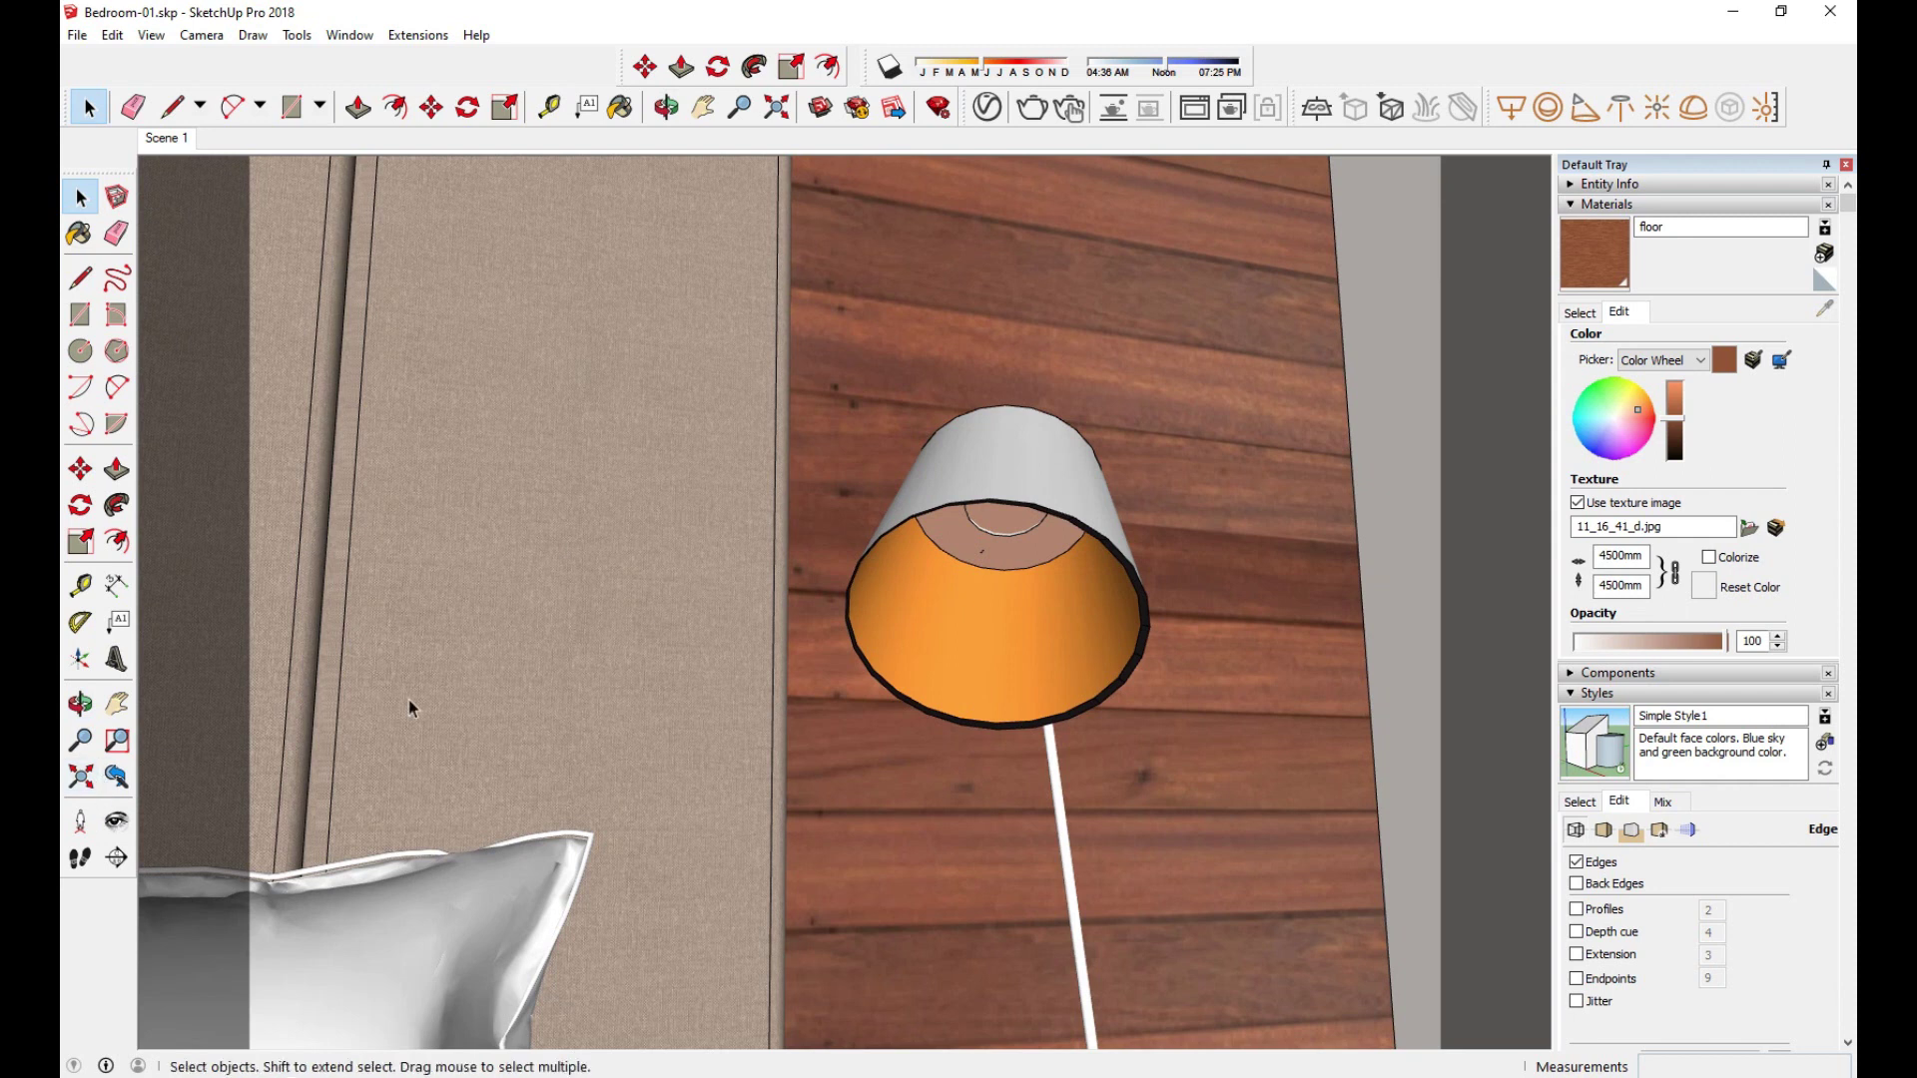
{"action": "left_click", "coordinate": [1547, 107]}
{"action": "left_click", "coordinate": [1000, 559]}
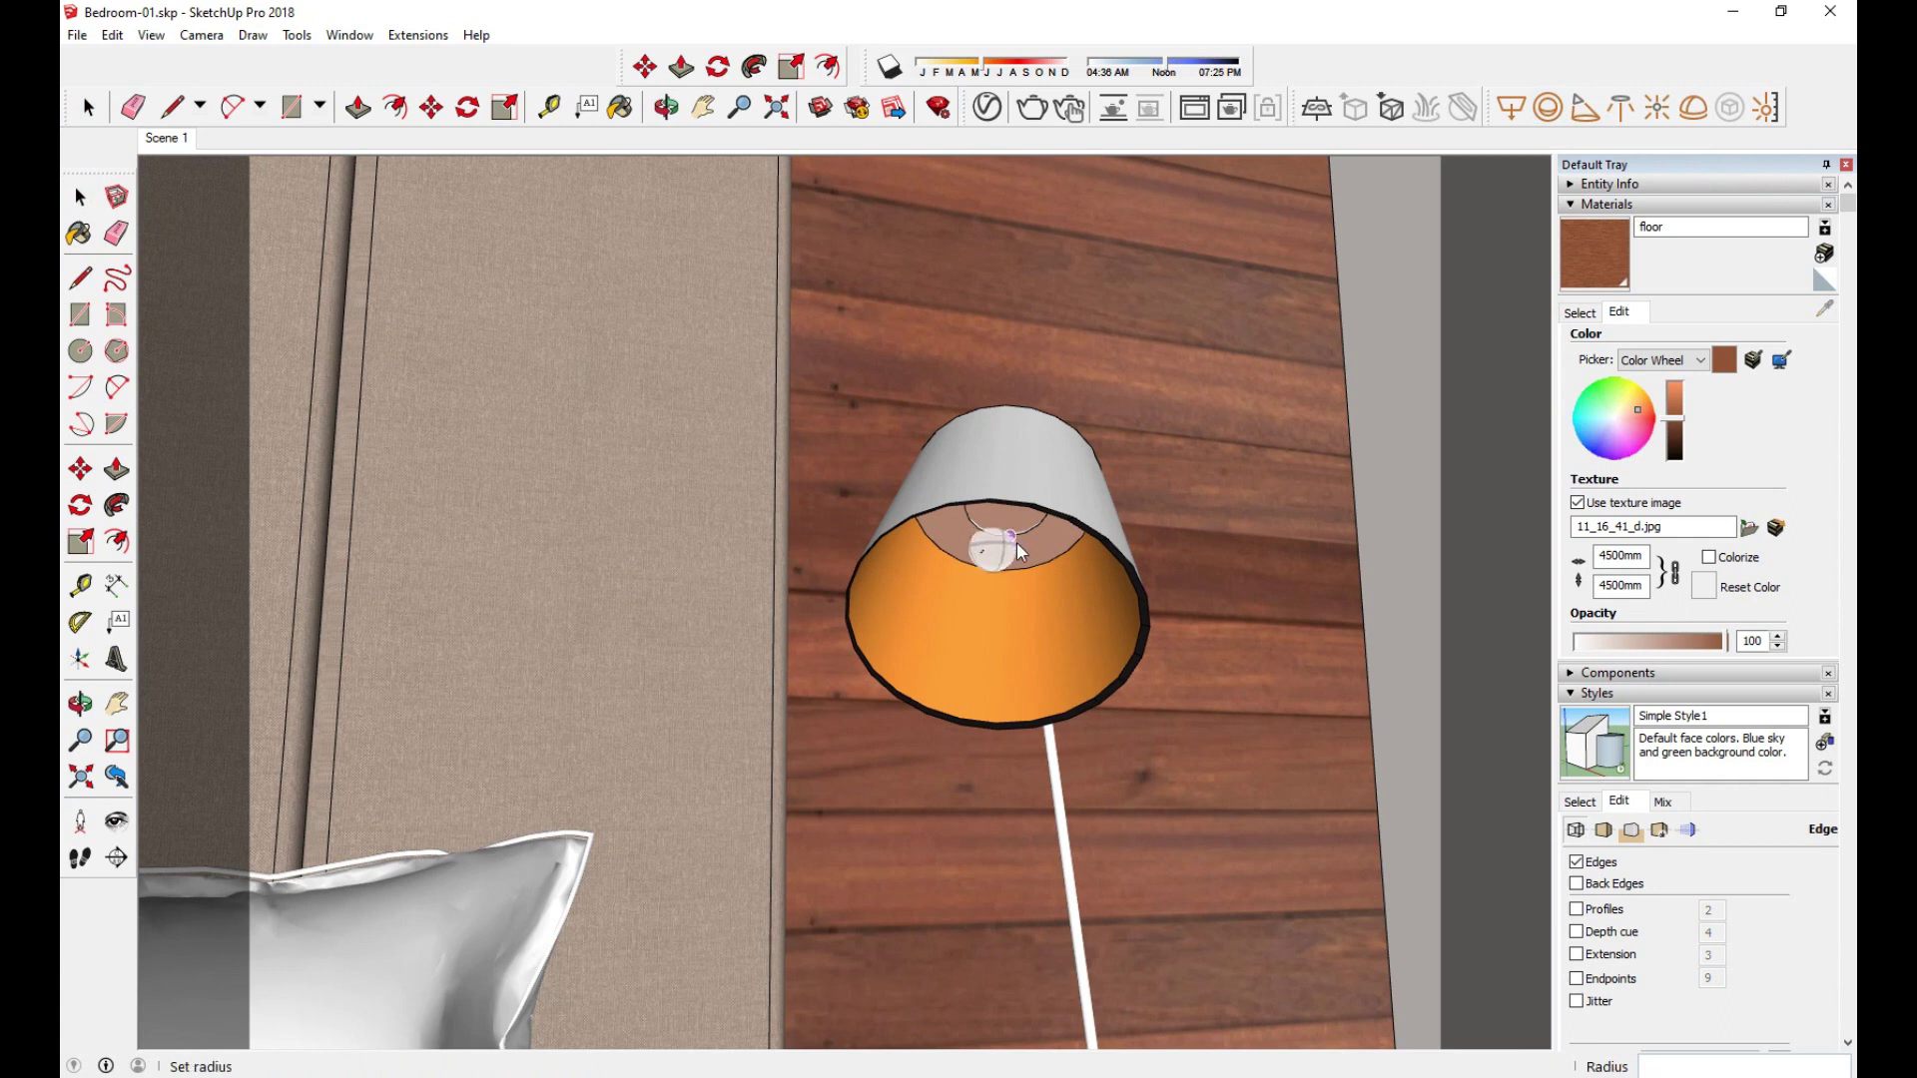
{"action": "left_click", "coordinate": [1007, 571]}
{"action": "key", "text": "space"}
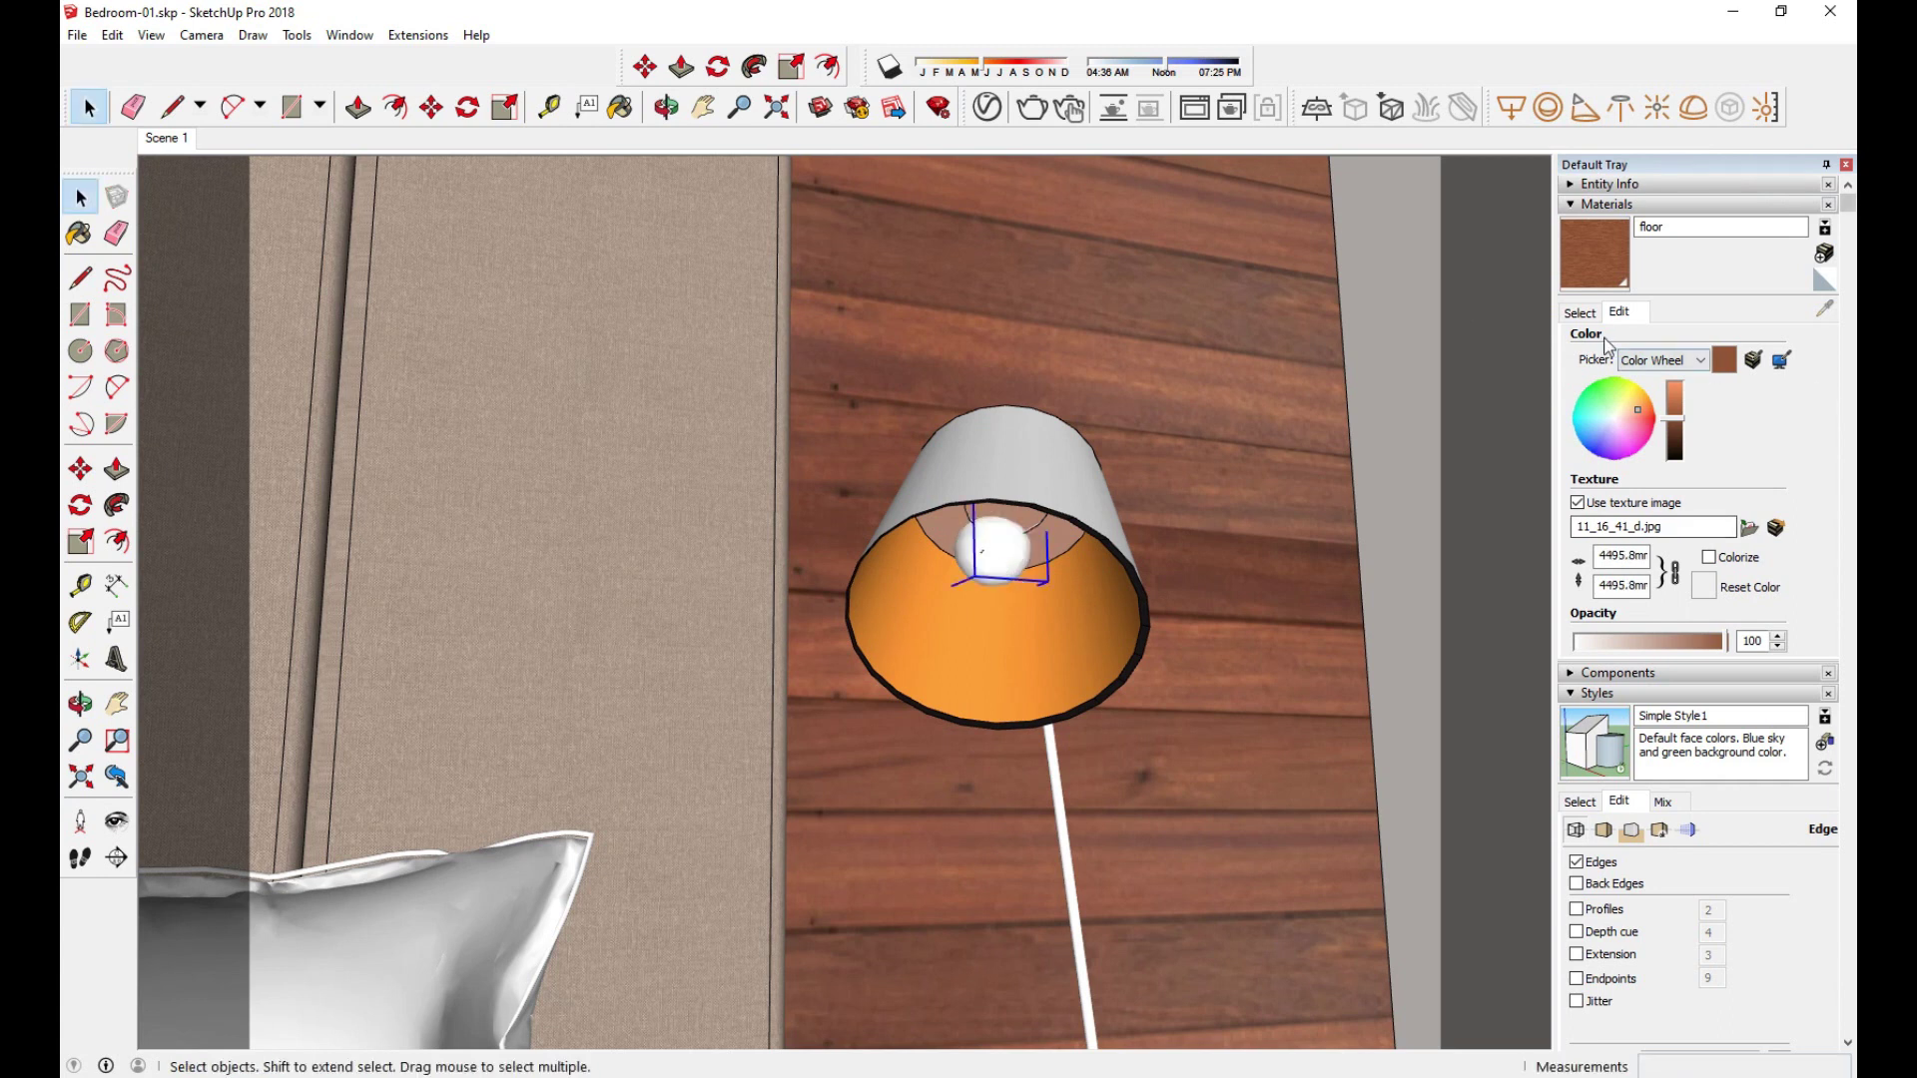
Step: Sample the lampshade's orange inner material and set its diffuse color to a pale off-white
{"action": "left_click", "coordinate": [1579, 313]}
{"action": "left_click", "coordinate": [1758, 376]}
{"action": "left_click", "coordinate": [1824, 307]}
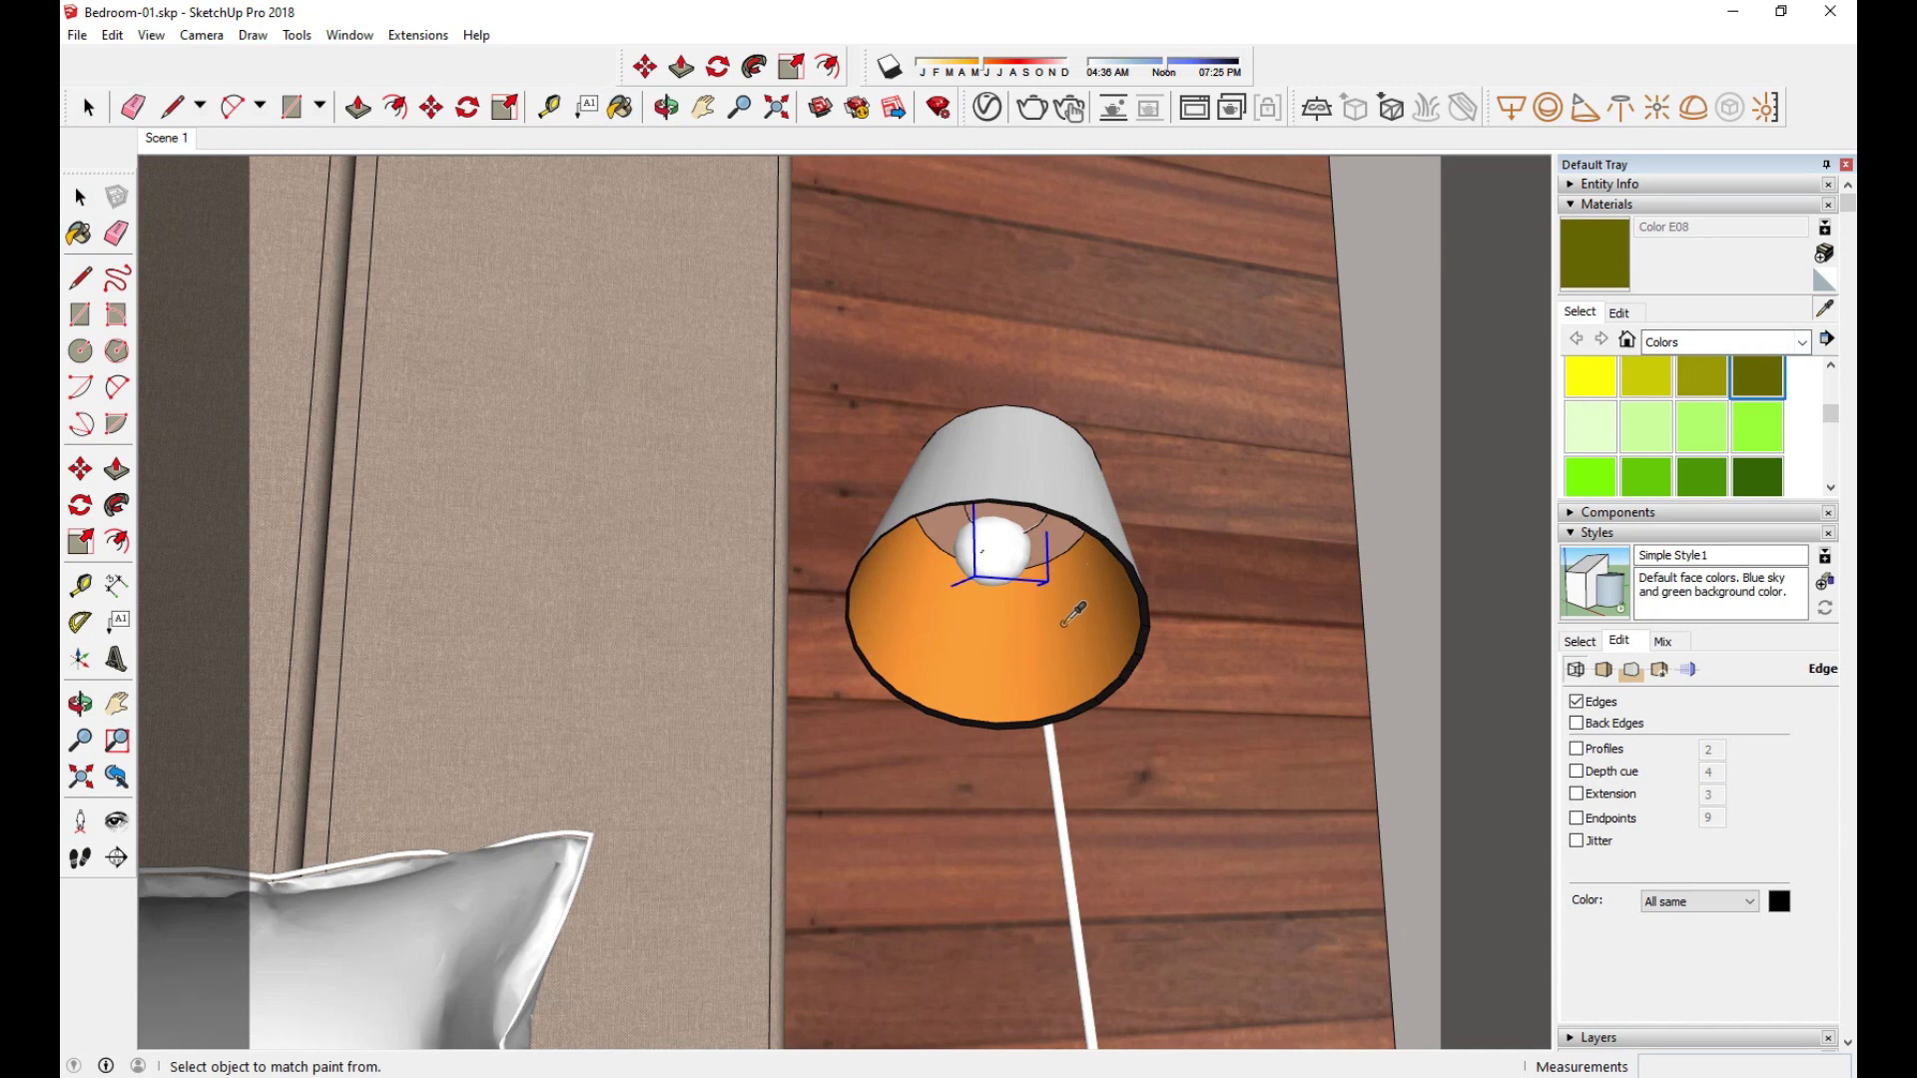
{"action": "left_click", "coordinate": [1077, 604]}
{"action": "left_click", "coordinate": [993, 114]}
{"action": "left_click", "coordinate": [727, 228]}
{"action": "left_click", "coordinate": [739, 252]}
{"action": "left_click", "coordinate": [759, 348]}
{"action": "left_click_drag", "start_coordinate": [933, 533], "coordinate": [960, 522]}
{"action": "left_click", "coordinate": [1566, 483]}
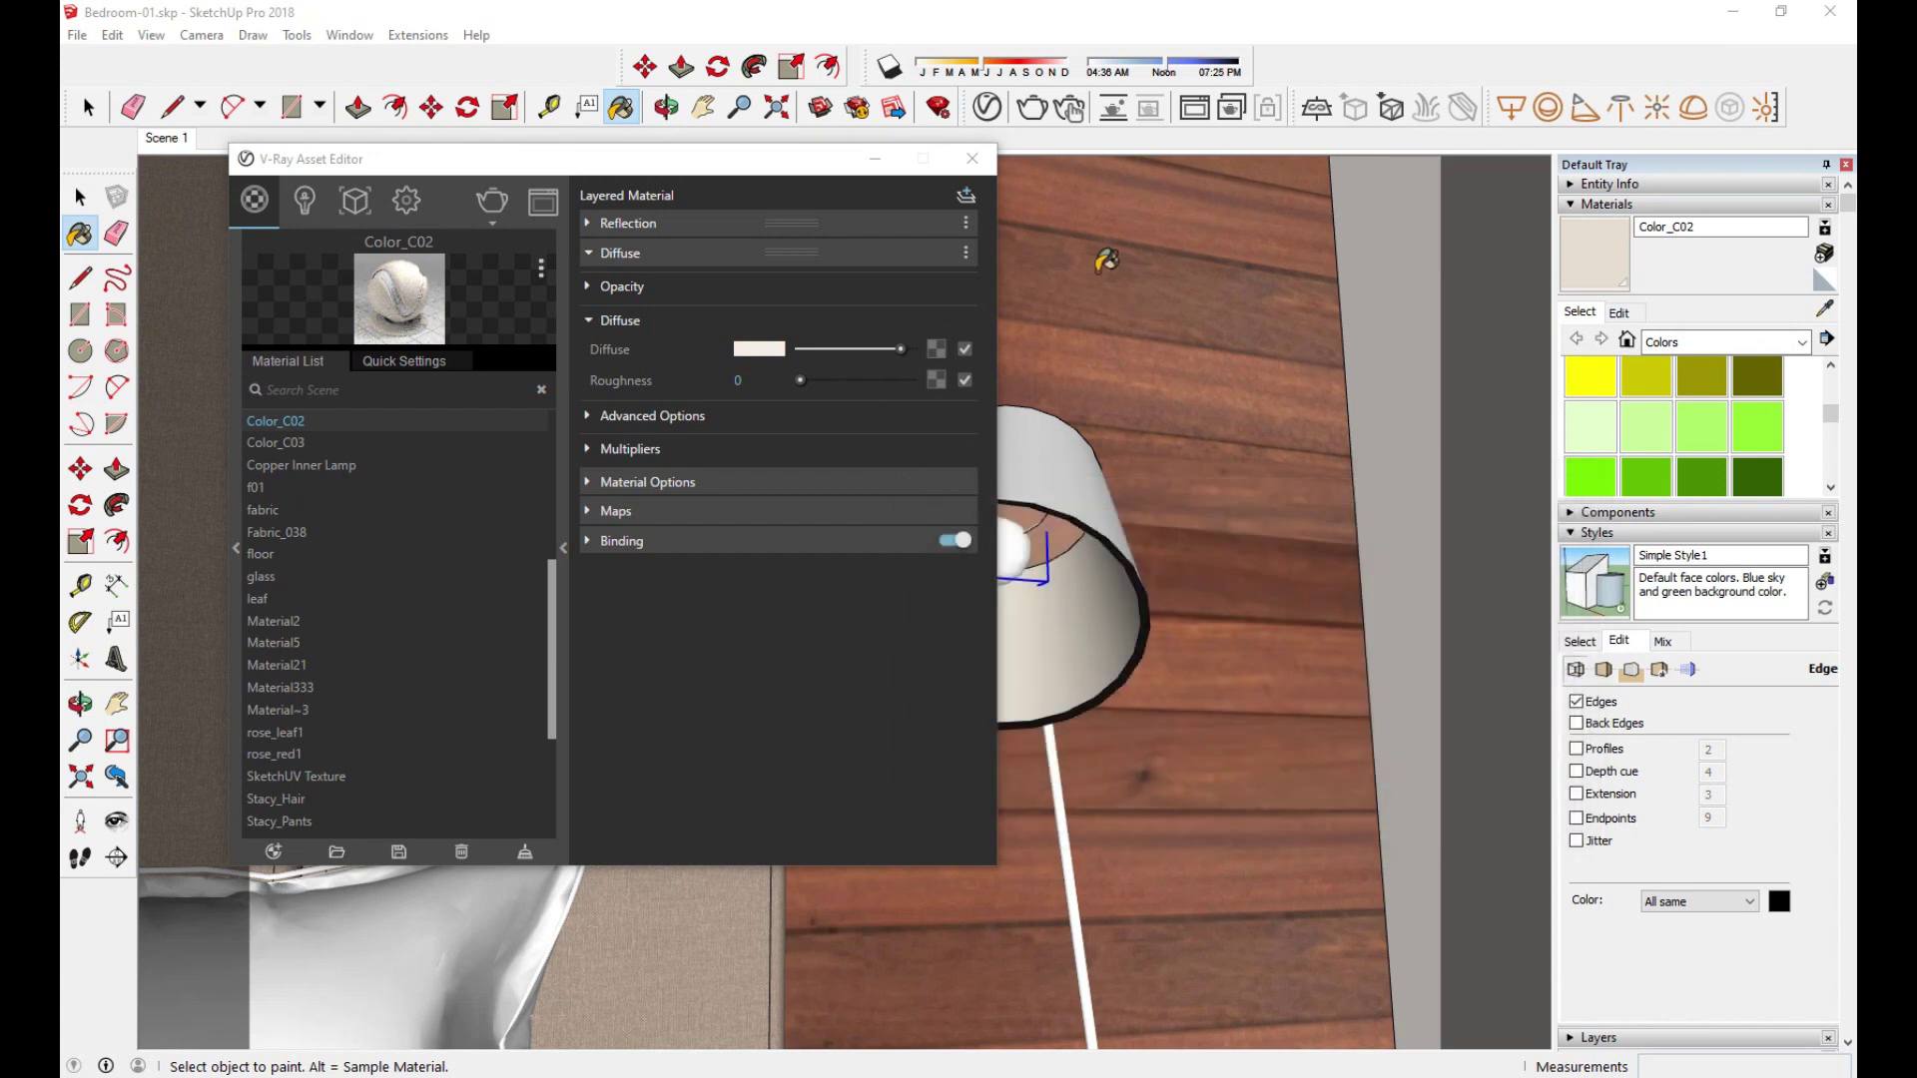
{"action": "left_click", "coordinate": [972, 157]}
Step: Move the sphere light toward the middle of the lampshade
{"action": "scroll", "coordinate": [1004, 639], "scroll_direction": "up", "scroll_amount": 5}
{"action": "key", "text": "space"}
{"action": "key", "text": "m"}
{"action": "left_click", "coordinate": [1030, 467]}
{"action": "left_click", "coordinate": [1043, 442]}
{"action": "key", "text": "space"}
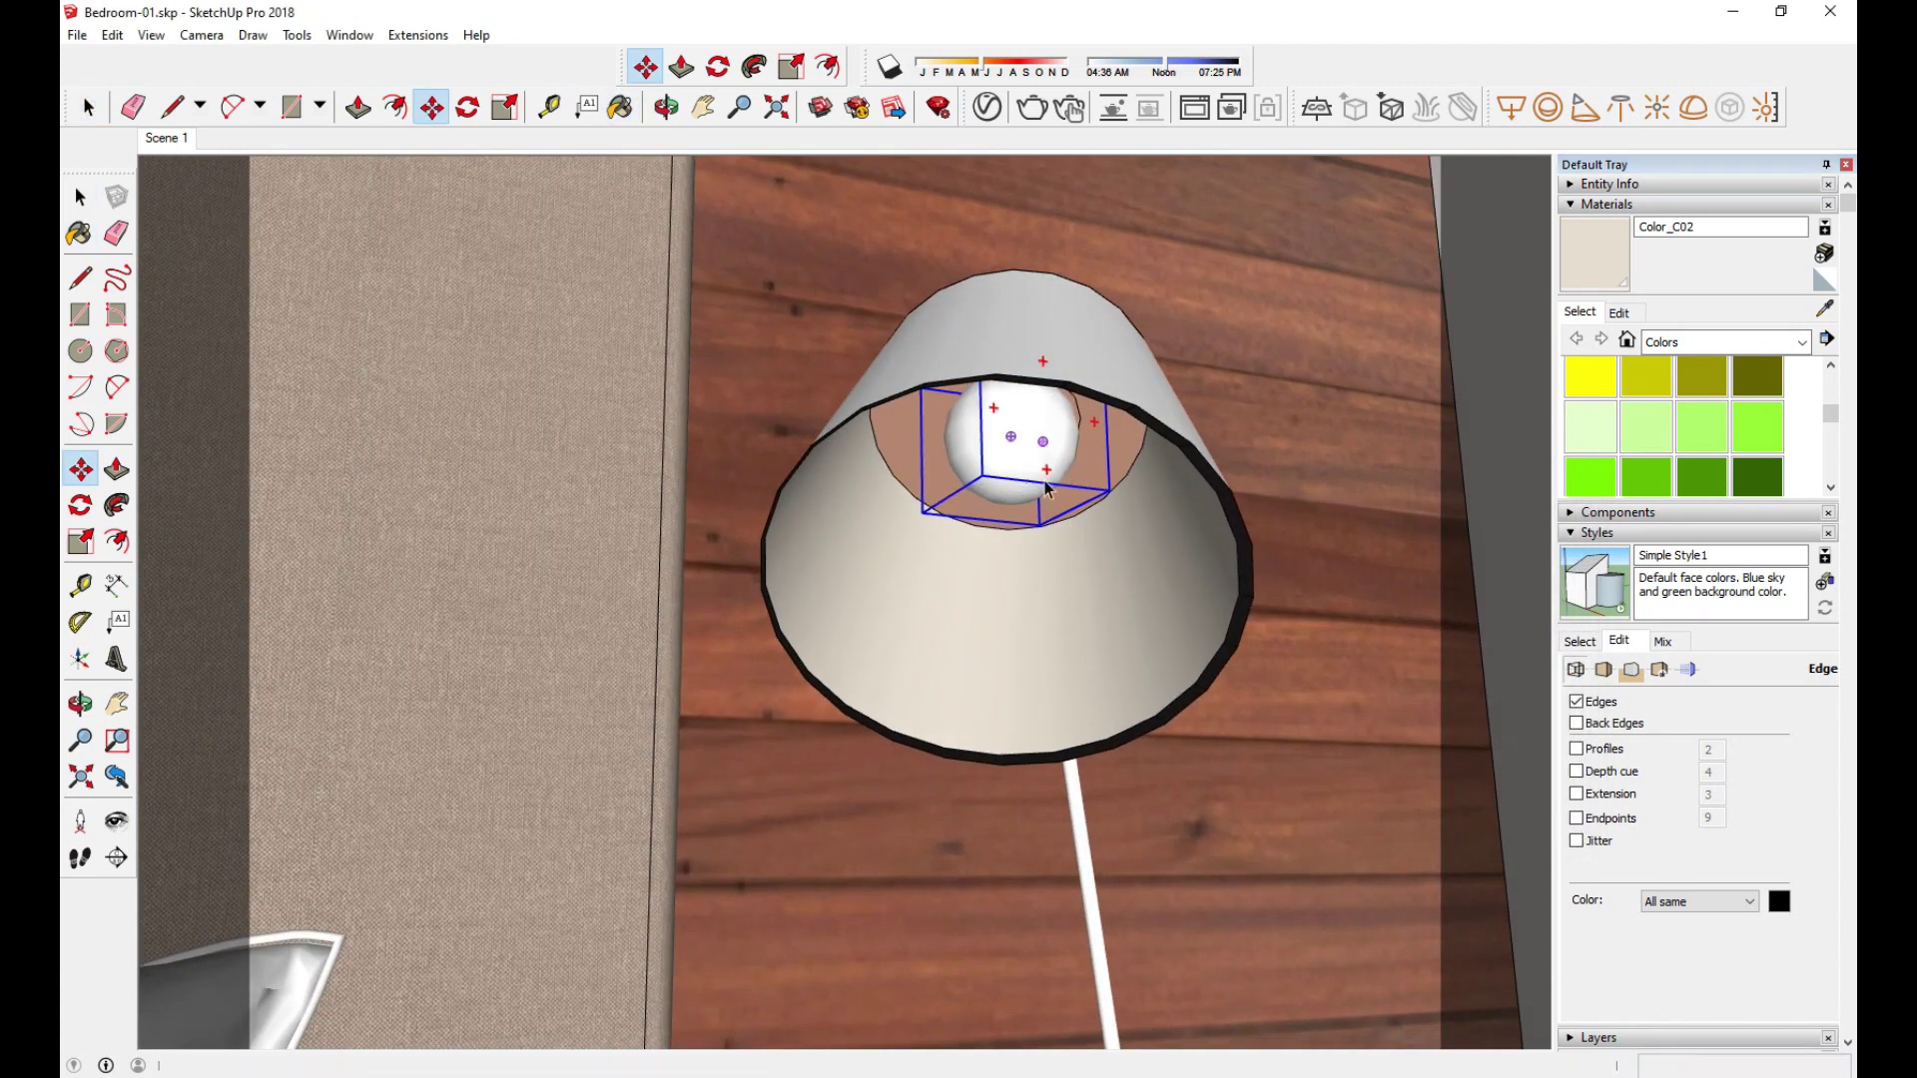
Step: Enlarge the sphere light slightly and re-center it inside the lampshade
{"action": "key", "text": "s"}
{"action": "left_click", "coordinate": [875, 554]}
{"action": "left_click", "coordinate": [905, 593]}
{"action": "middle_click_drag", "start_coordinate": [905, 593], "coordinate": [838, 526]}
{"action": "key", "text": "m"}
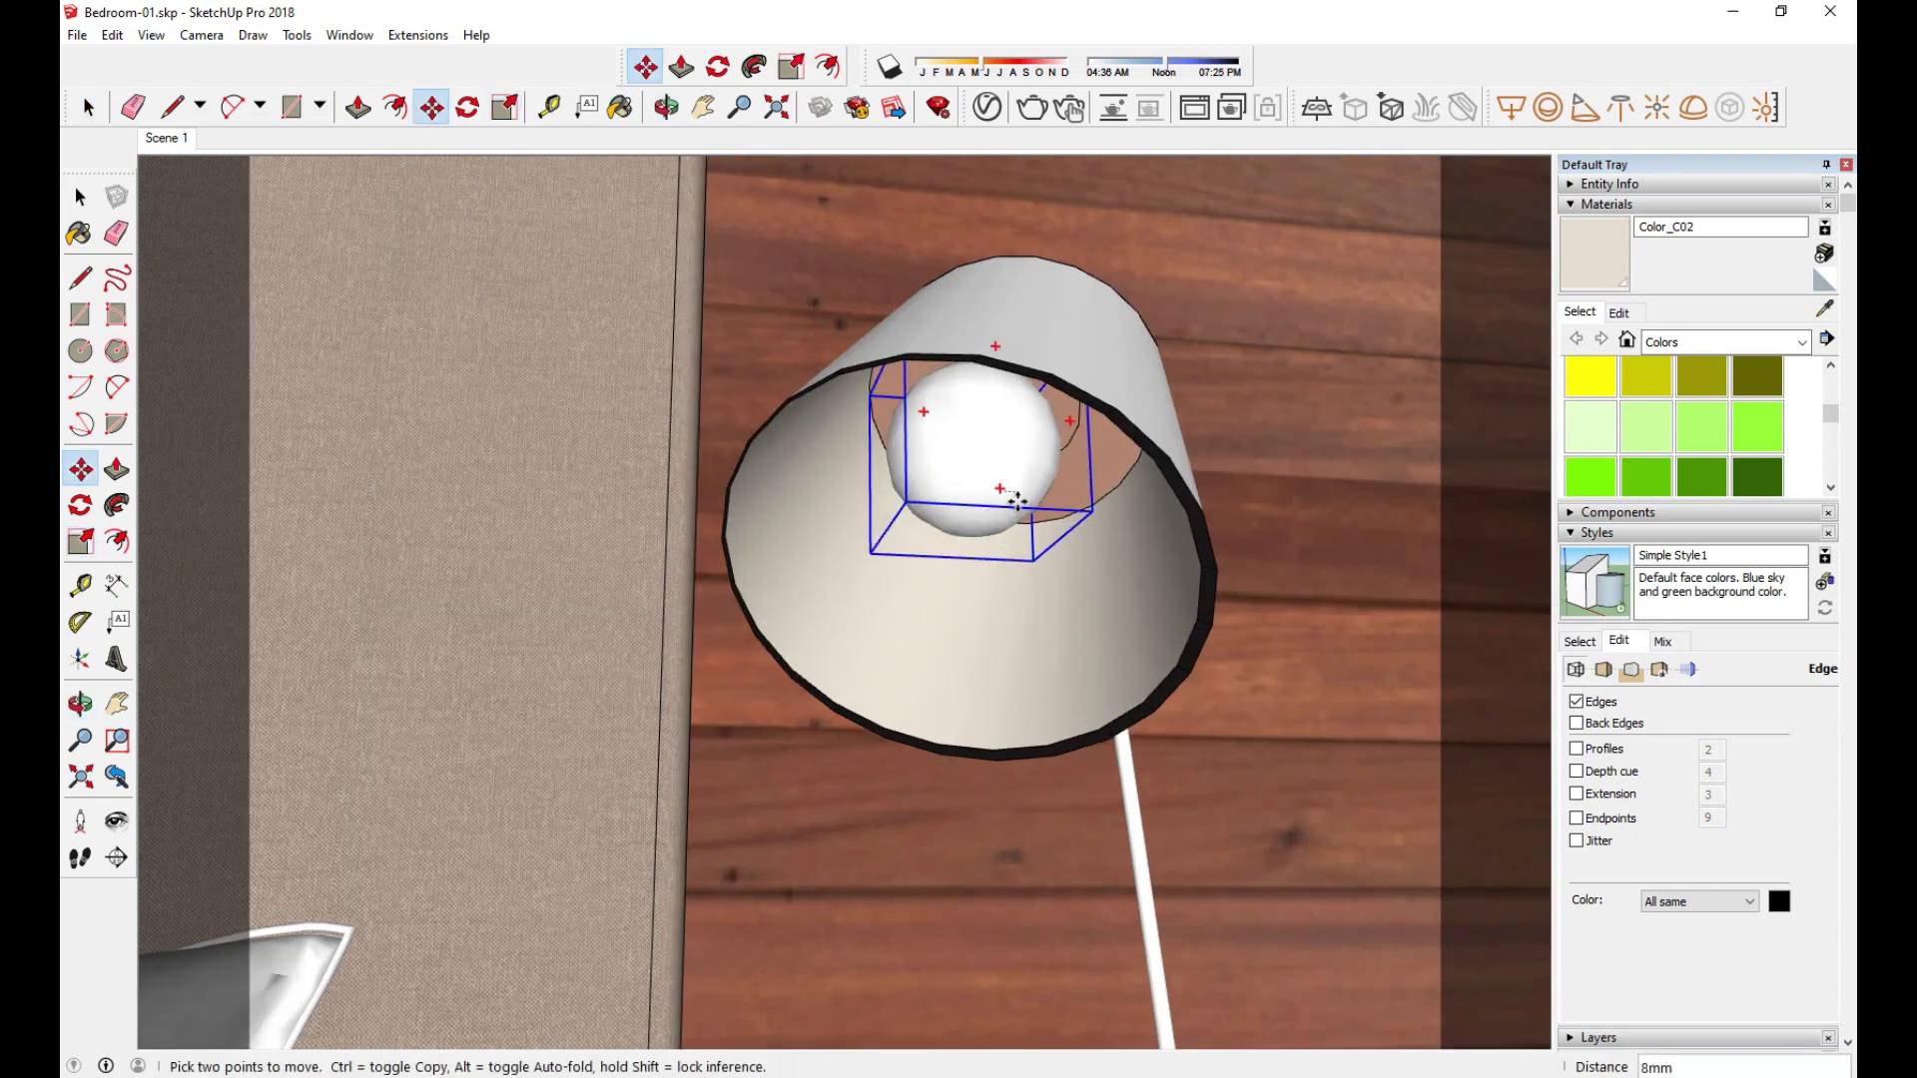
{"action": "left_click", "coordinate": [1016, 502]}
{"action": "left_click", "coordinate": [1078, 464]}
{"action": "key", "text": "space"}
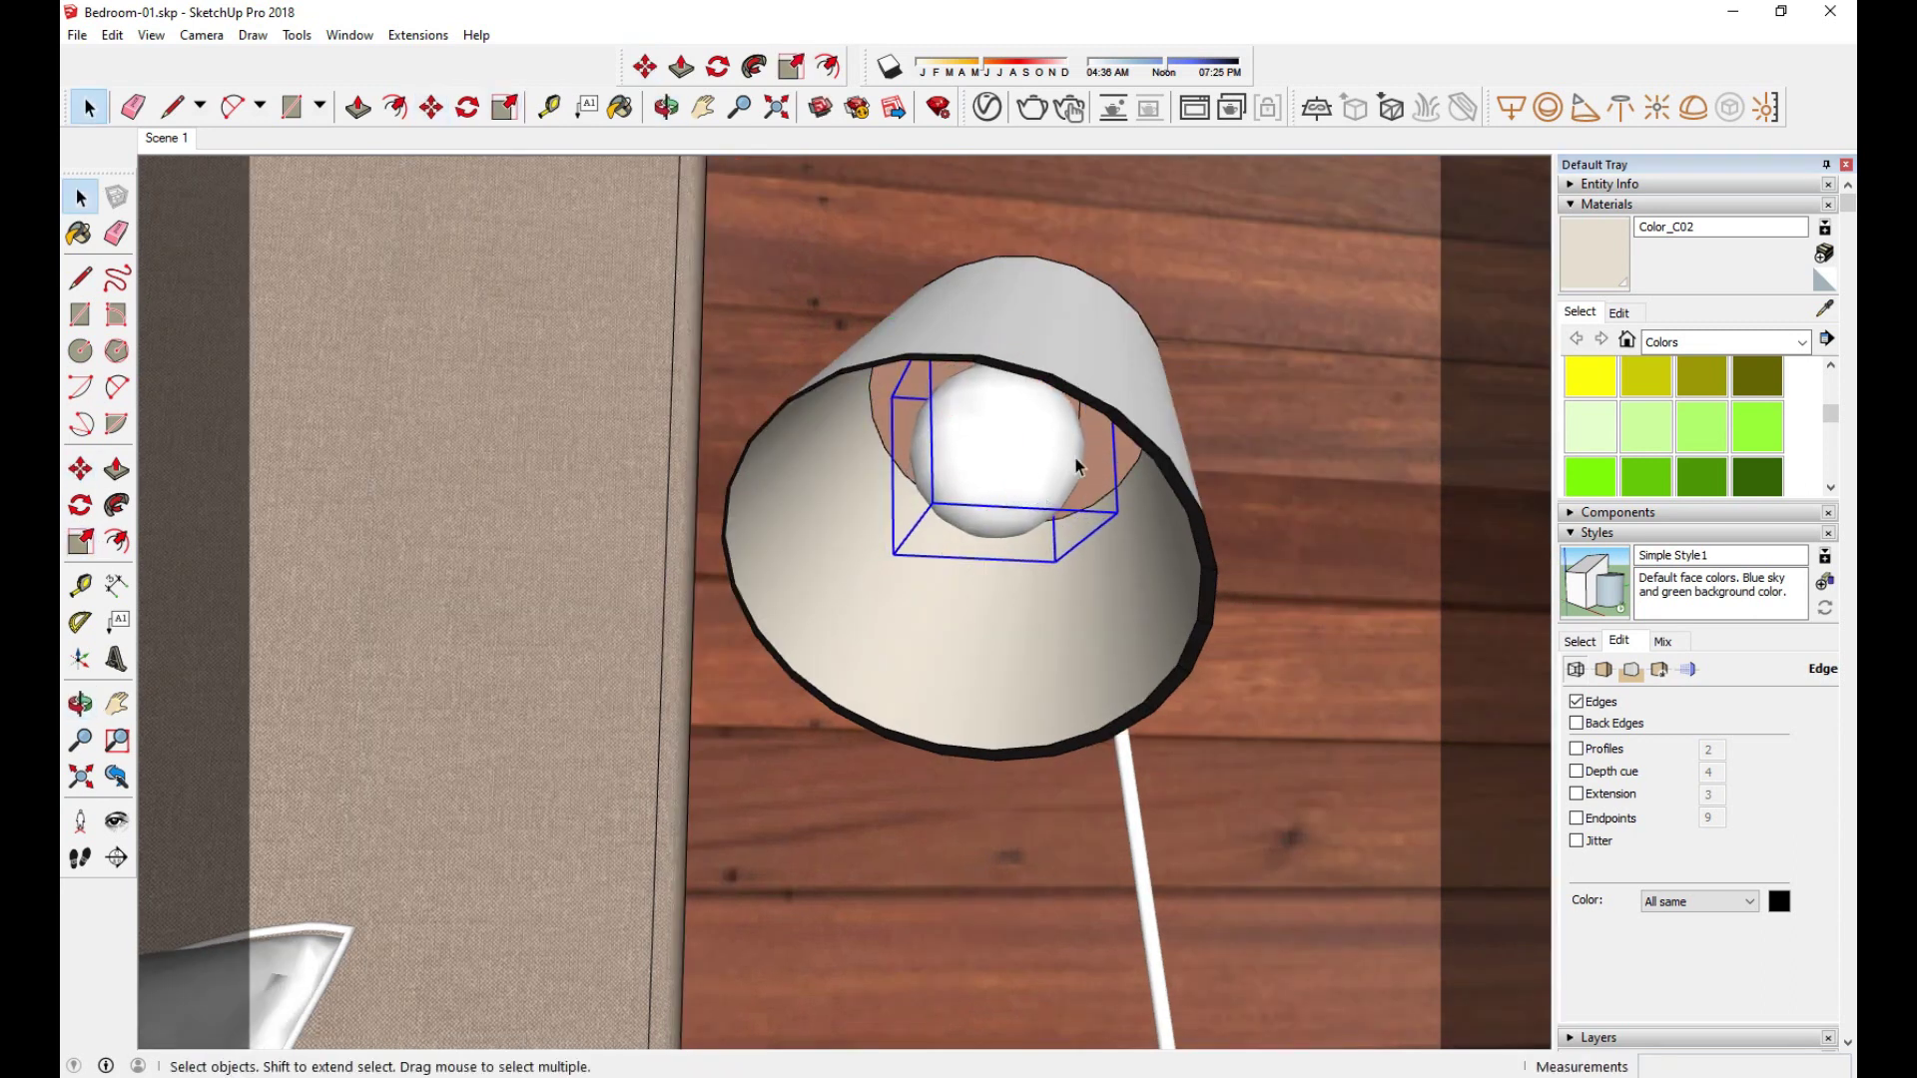
Step: Copy the orange color of V-Ray Rectangle Light to V-Ray Sphere Light
{"action": "left_click", "coordinate": [988, 107]}
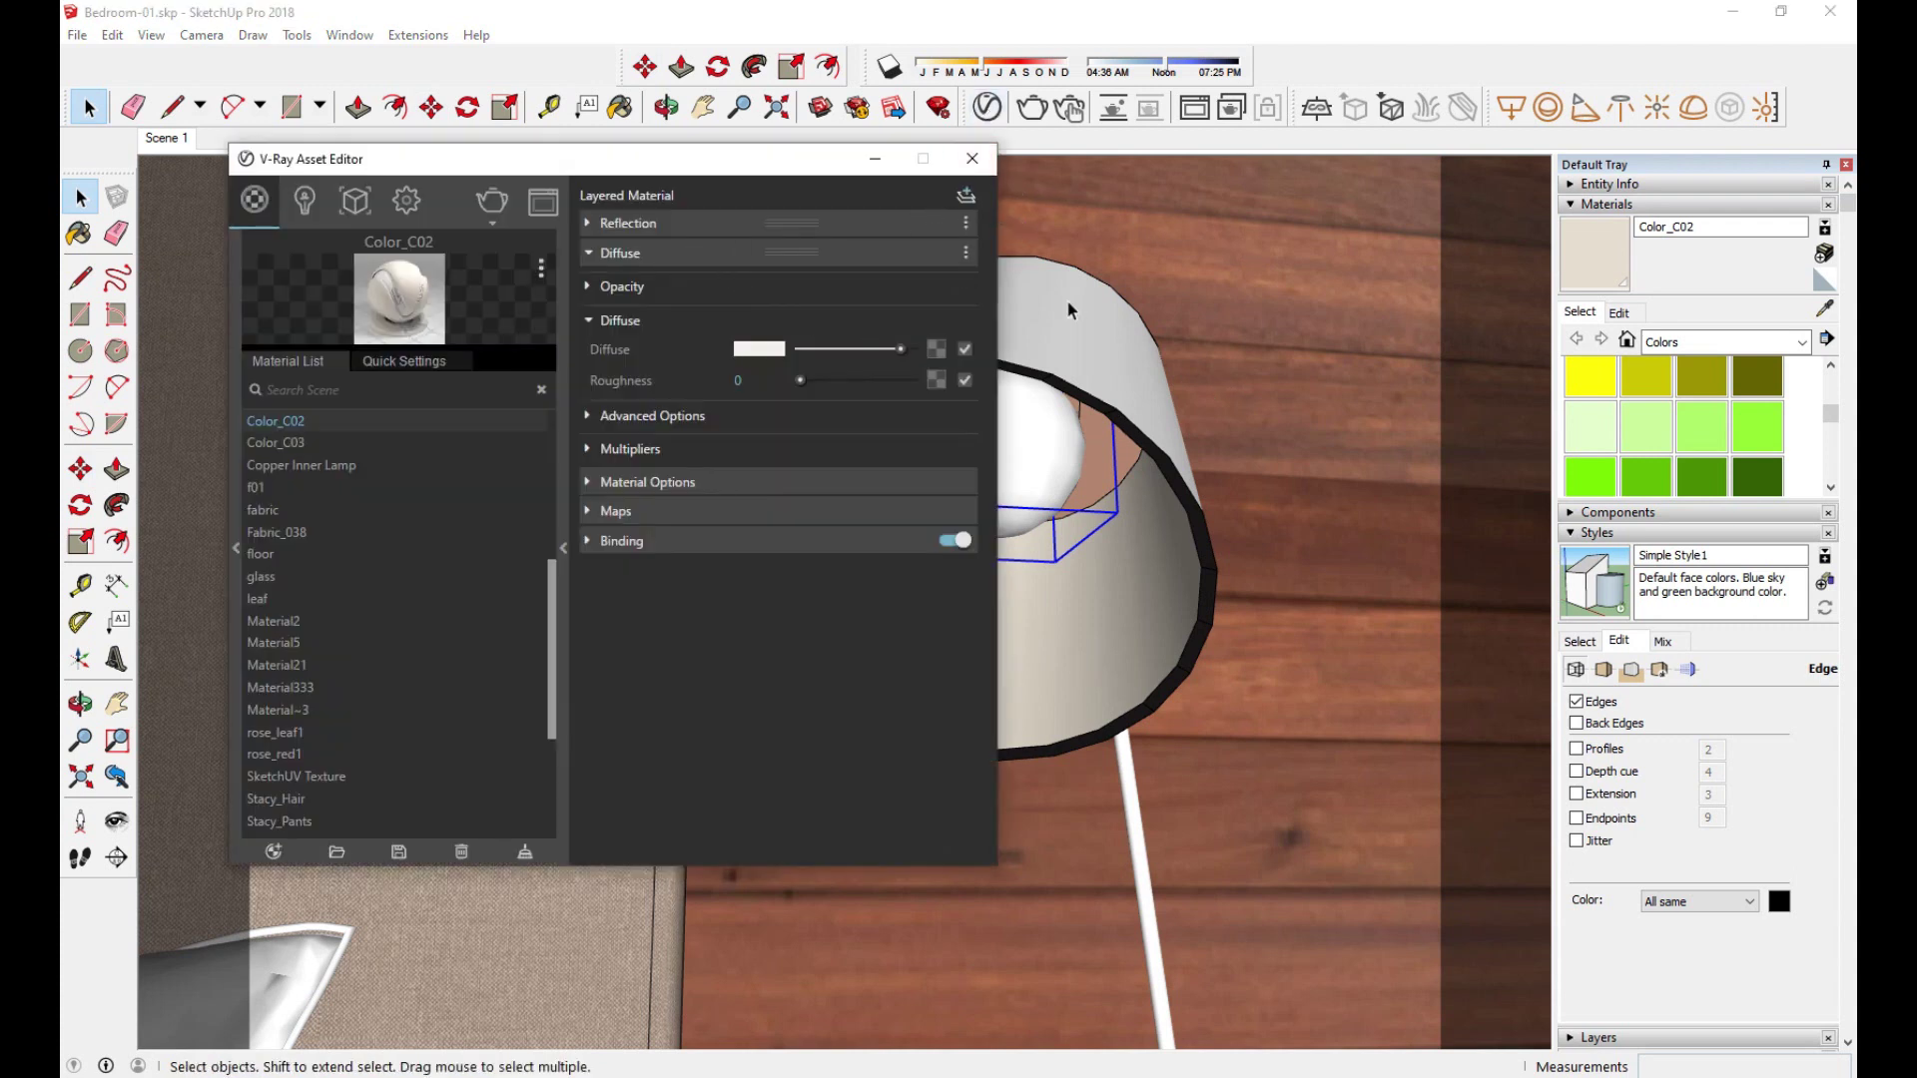
{"action": "left_click", "coordinate": [305, 203]}
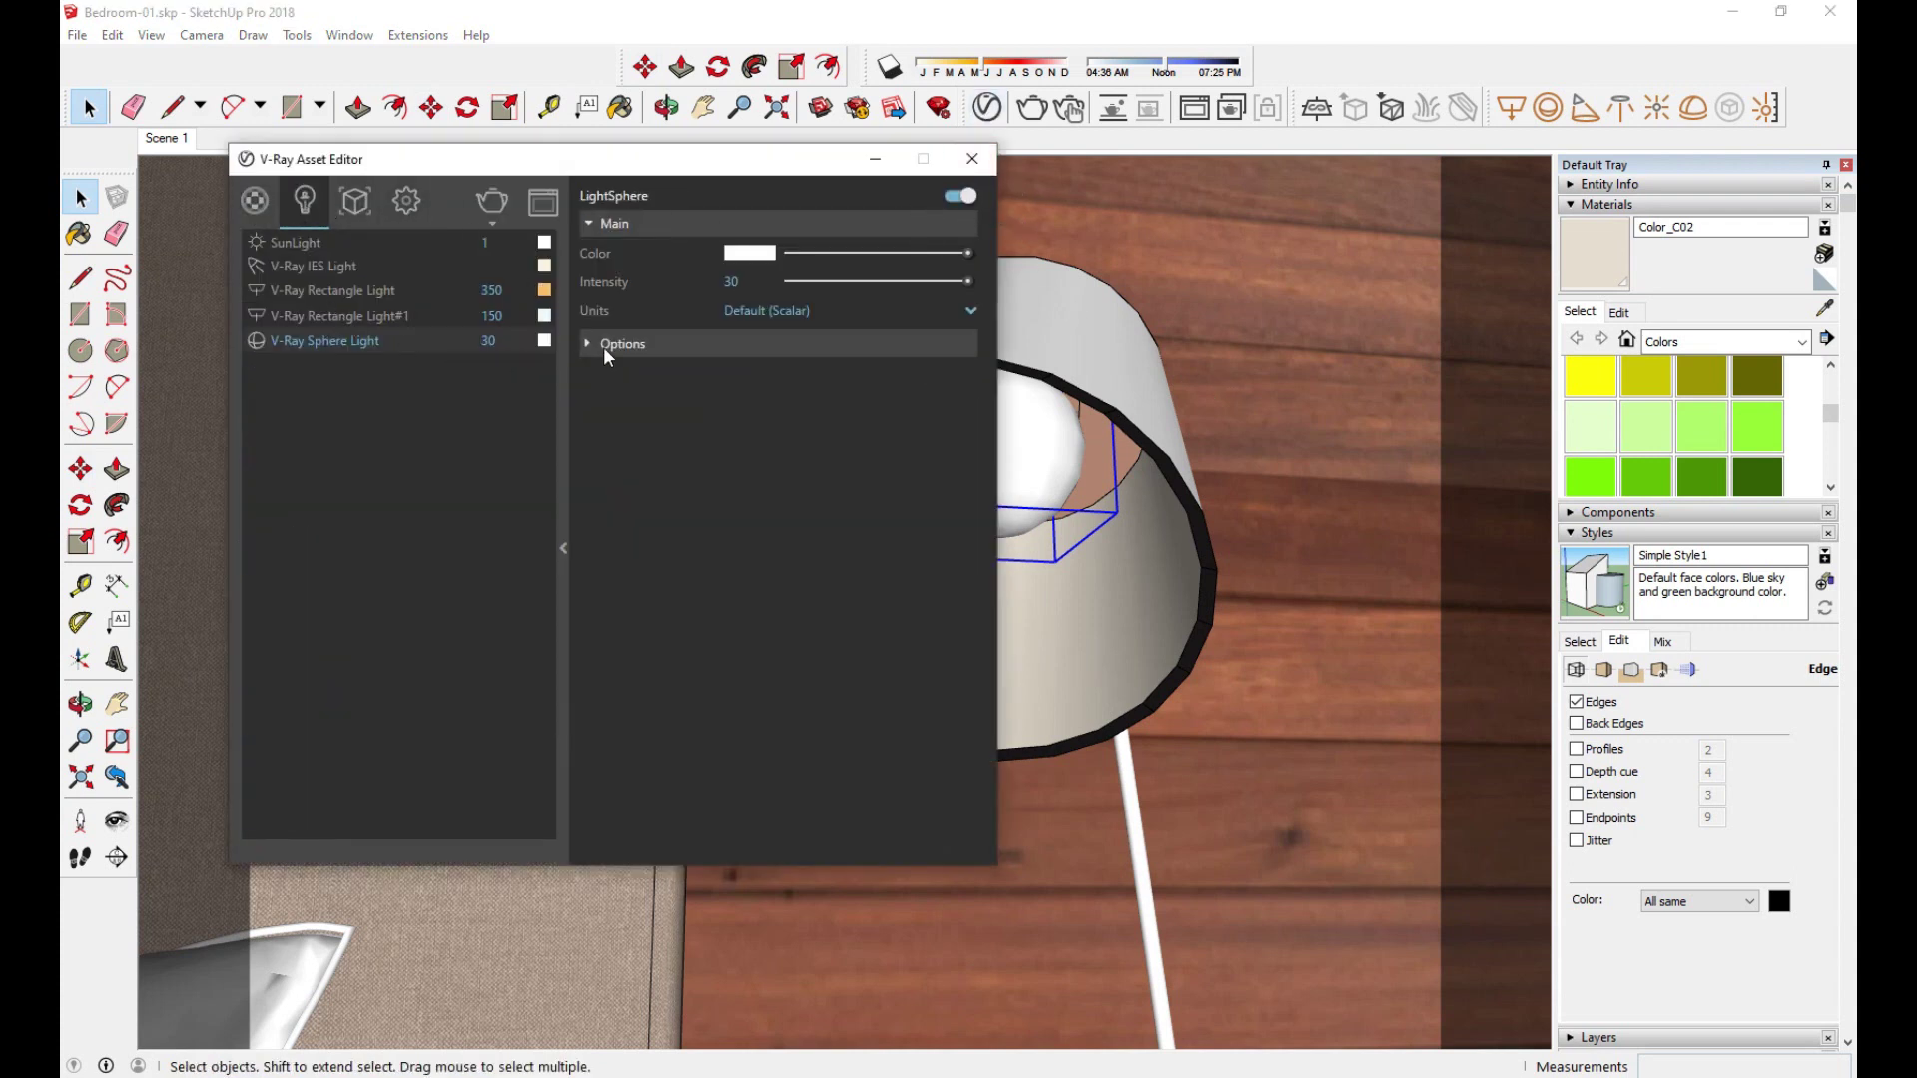
{"action": "left_click", "coordinate": [380, 296]}
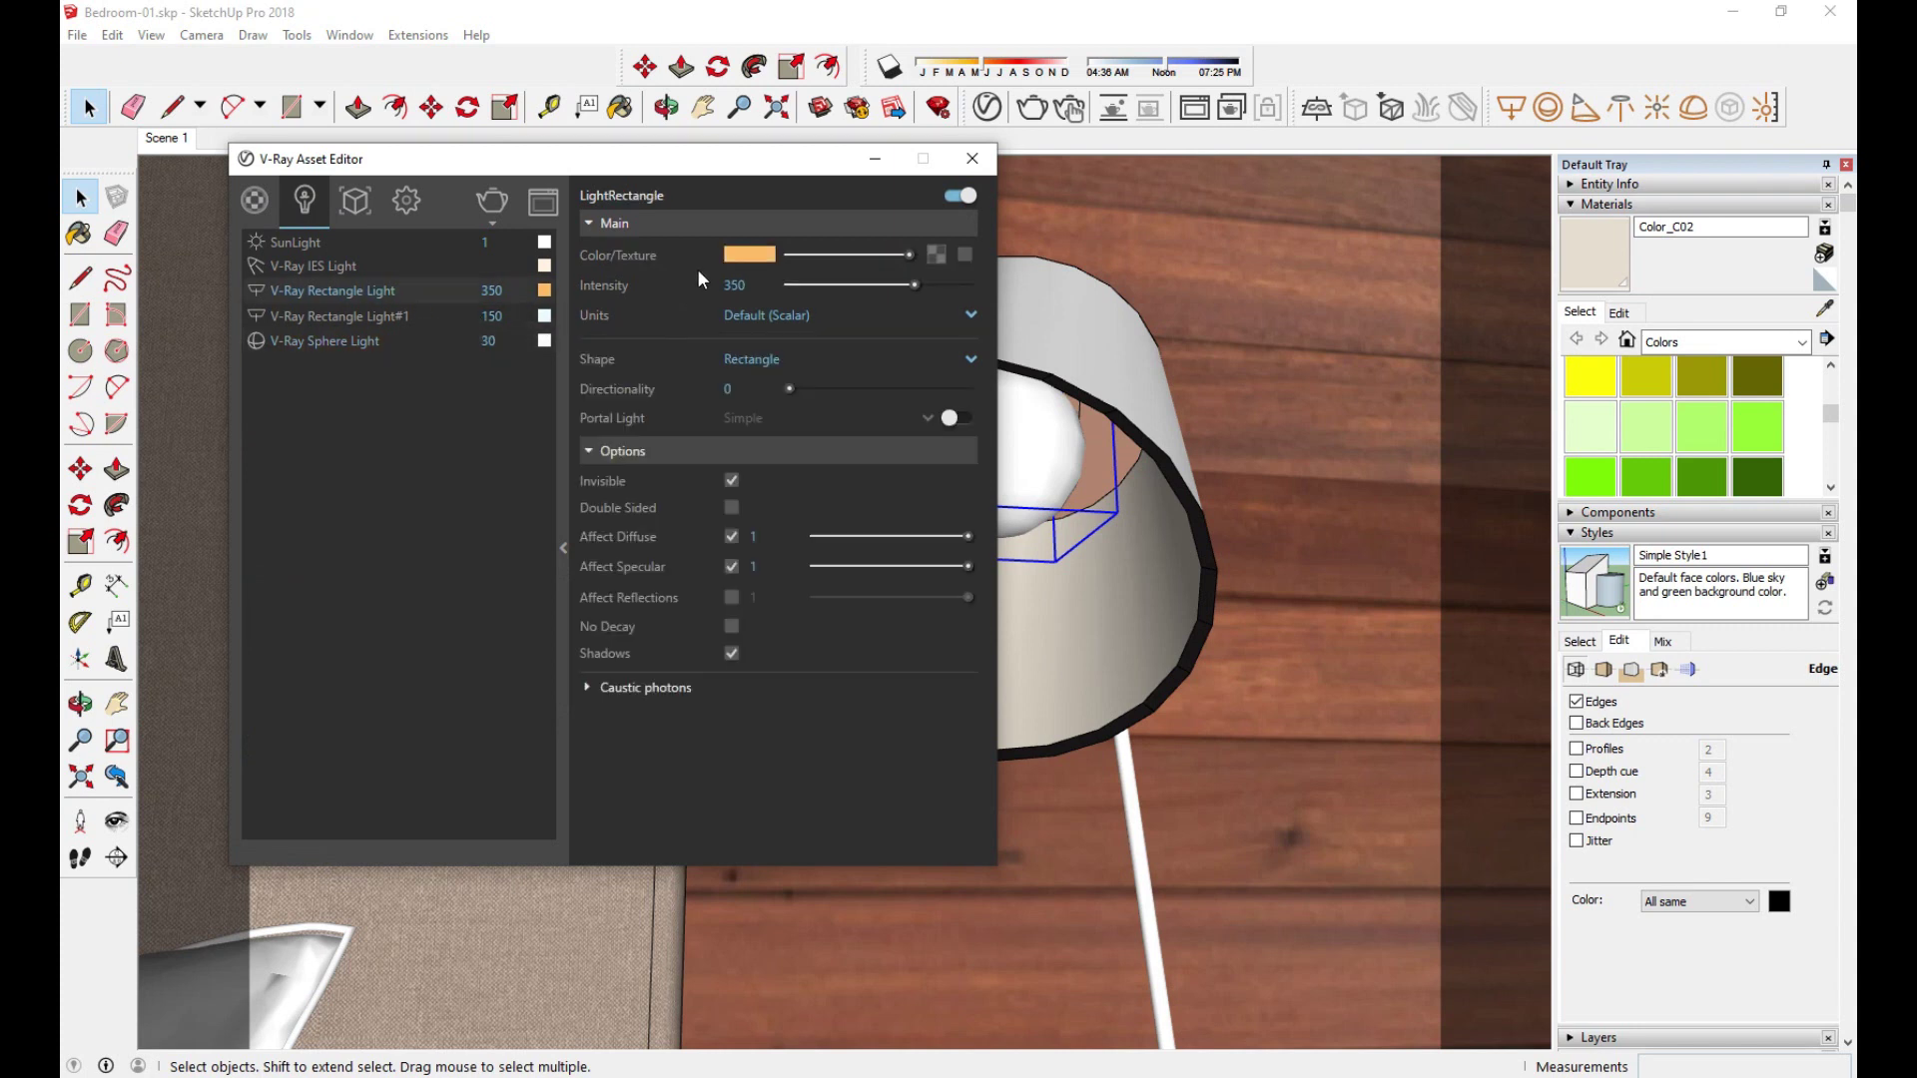
{"action": "left_click", "coordinate": [358, 340]}
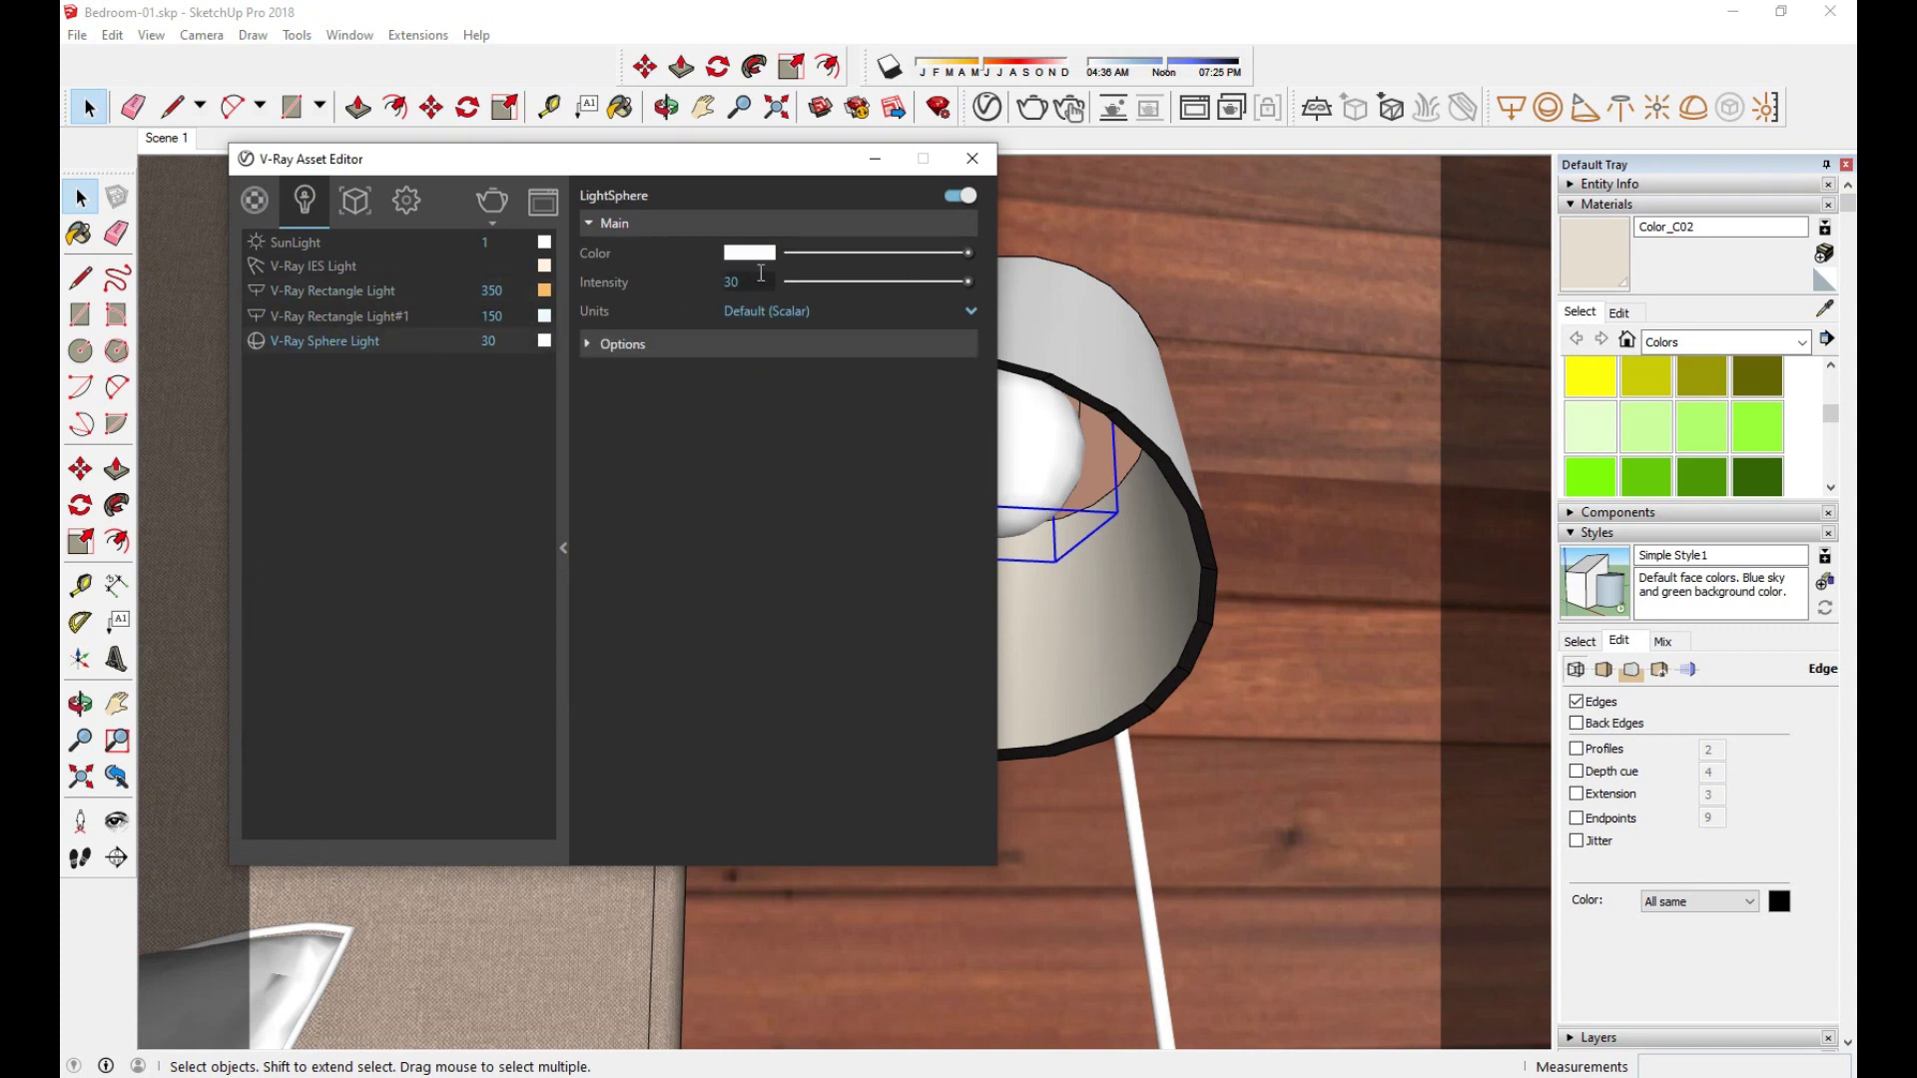
{"action": "left_click", "coordinate": [776, 299]}
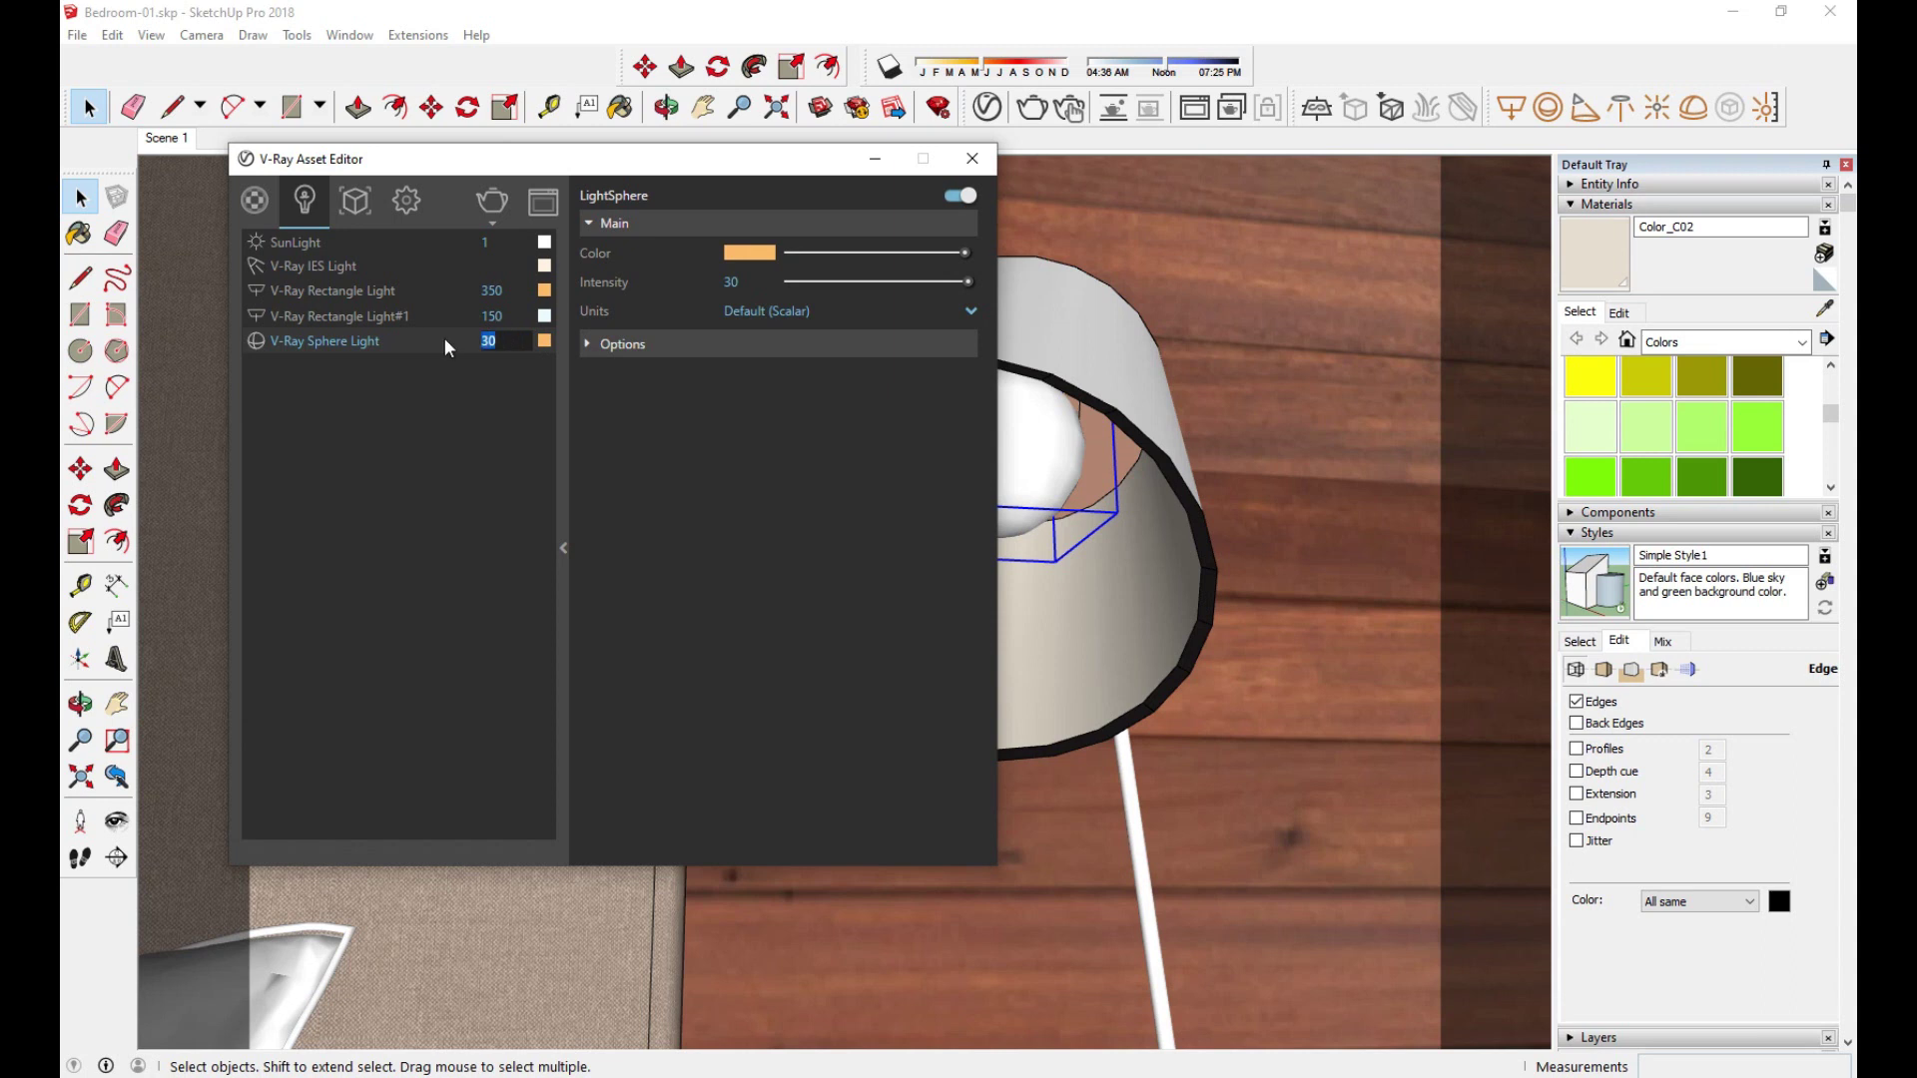
Step: Set V-Ray Sphere Light's intensity to 100 and make it invisible with Affect Reflections off
{"action": "type", "text": "100"}
{"action": "key", "text": "Return"}
{"action": "left_click", "coordinate": [781, 344]}
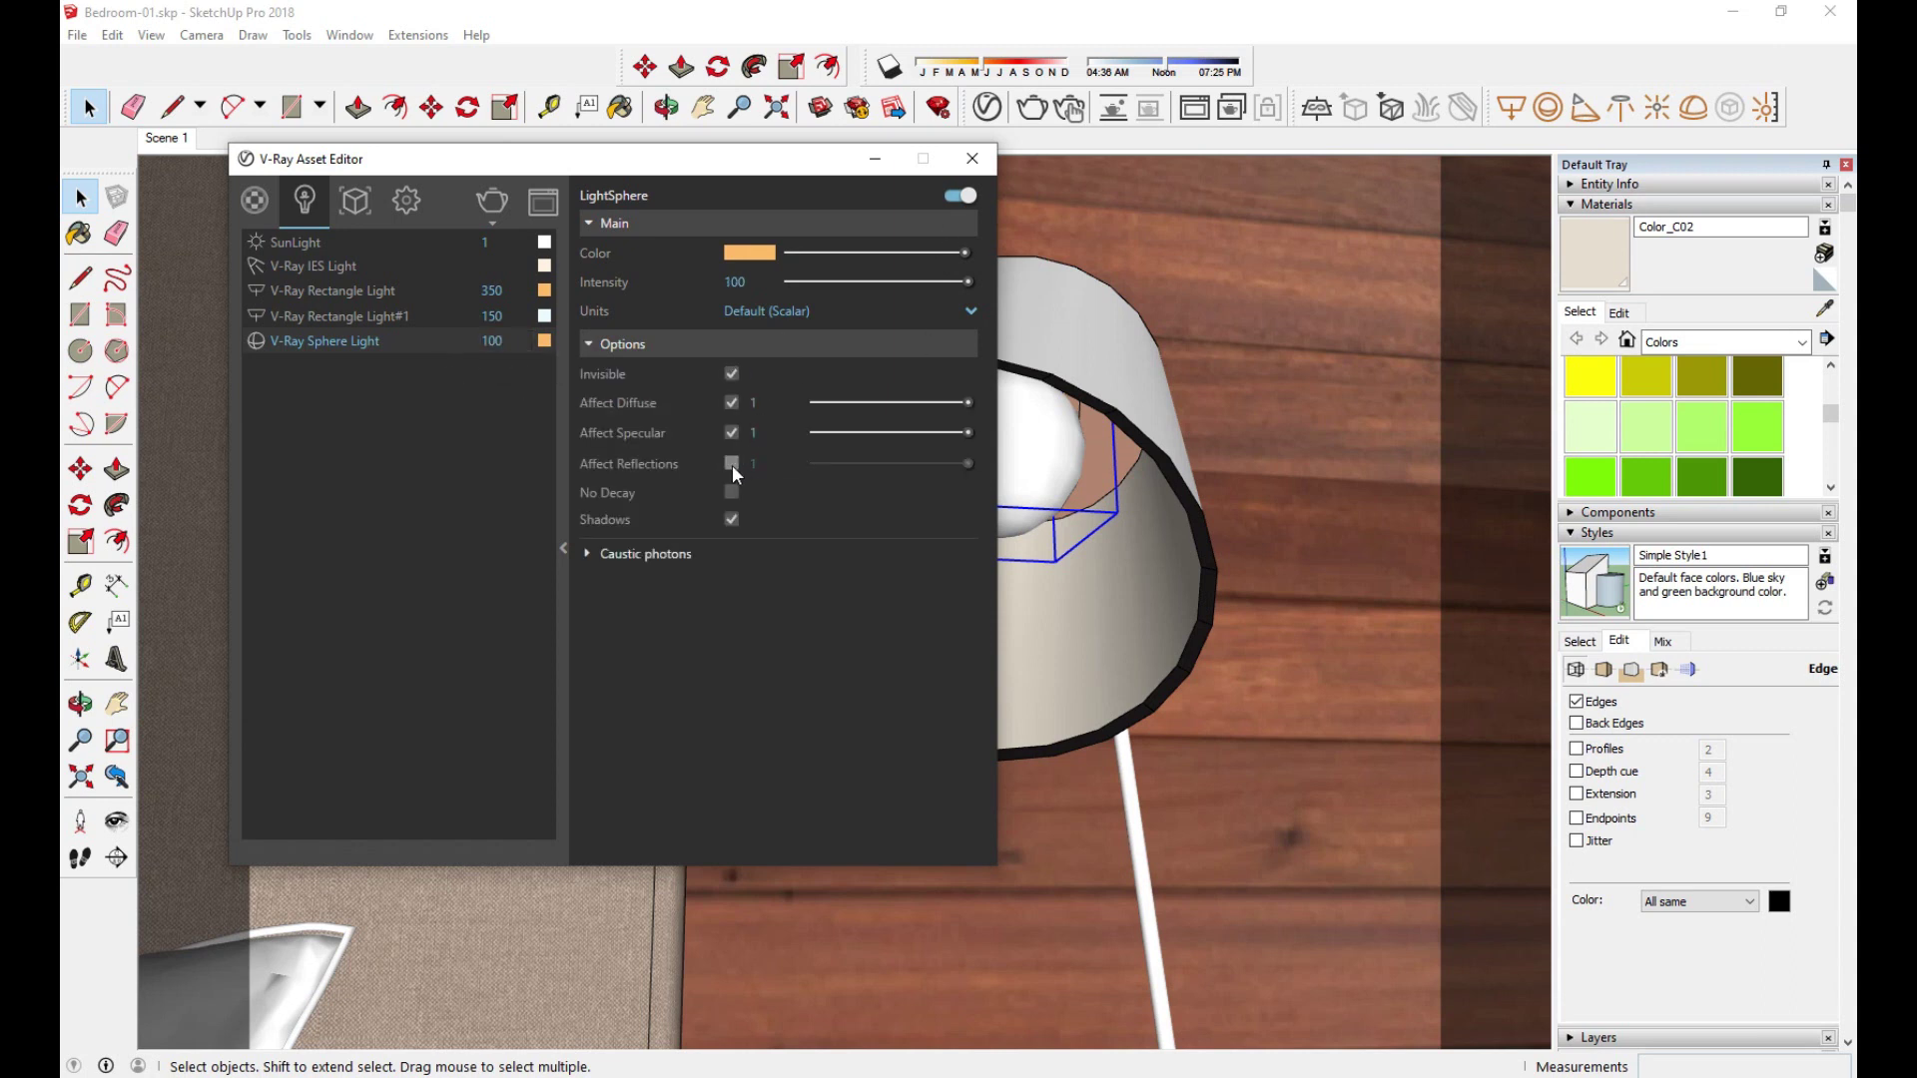
{"action": "left_click", "coordinate": [971, 159]}
Step: Run a close-up test render of the bedside lamp to check its sphere light, and close the render
{"action": "scroll", "coordinate": [969, 656], "scroll_direction": "down", "scroll_amount": 6}
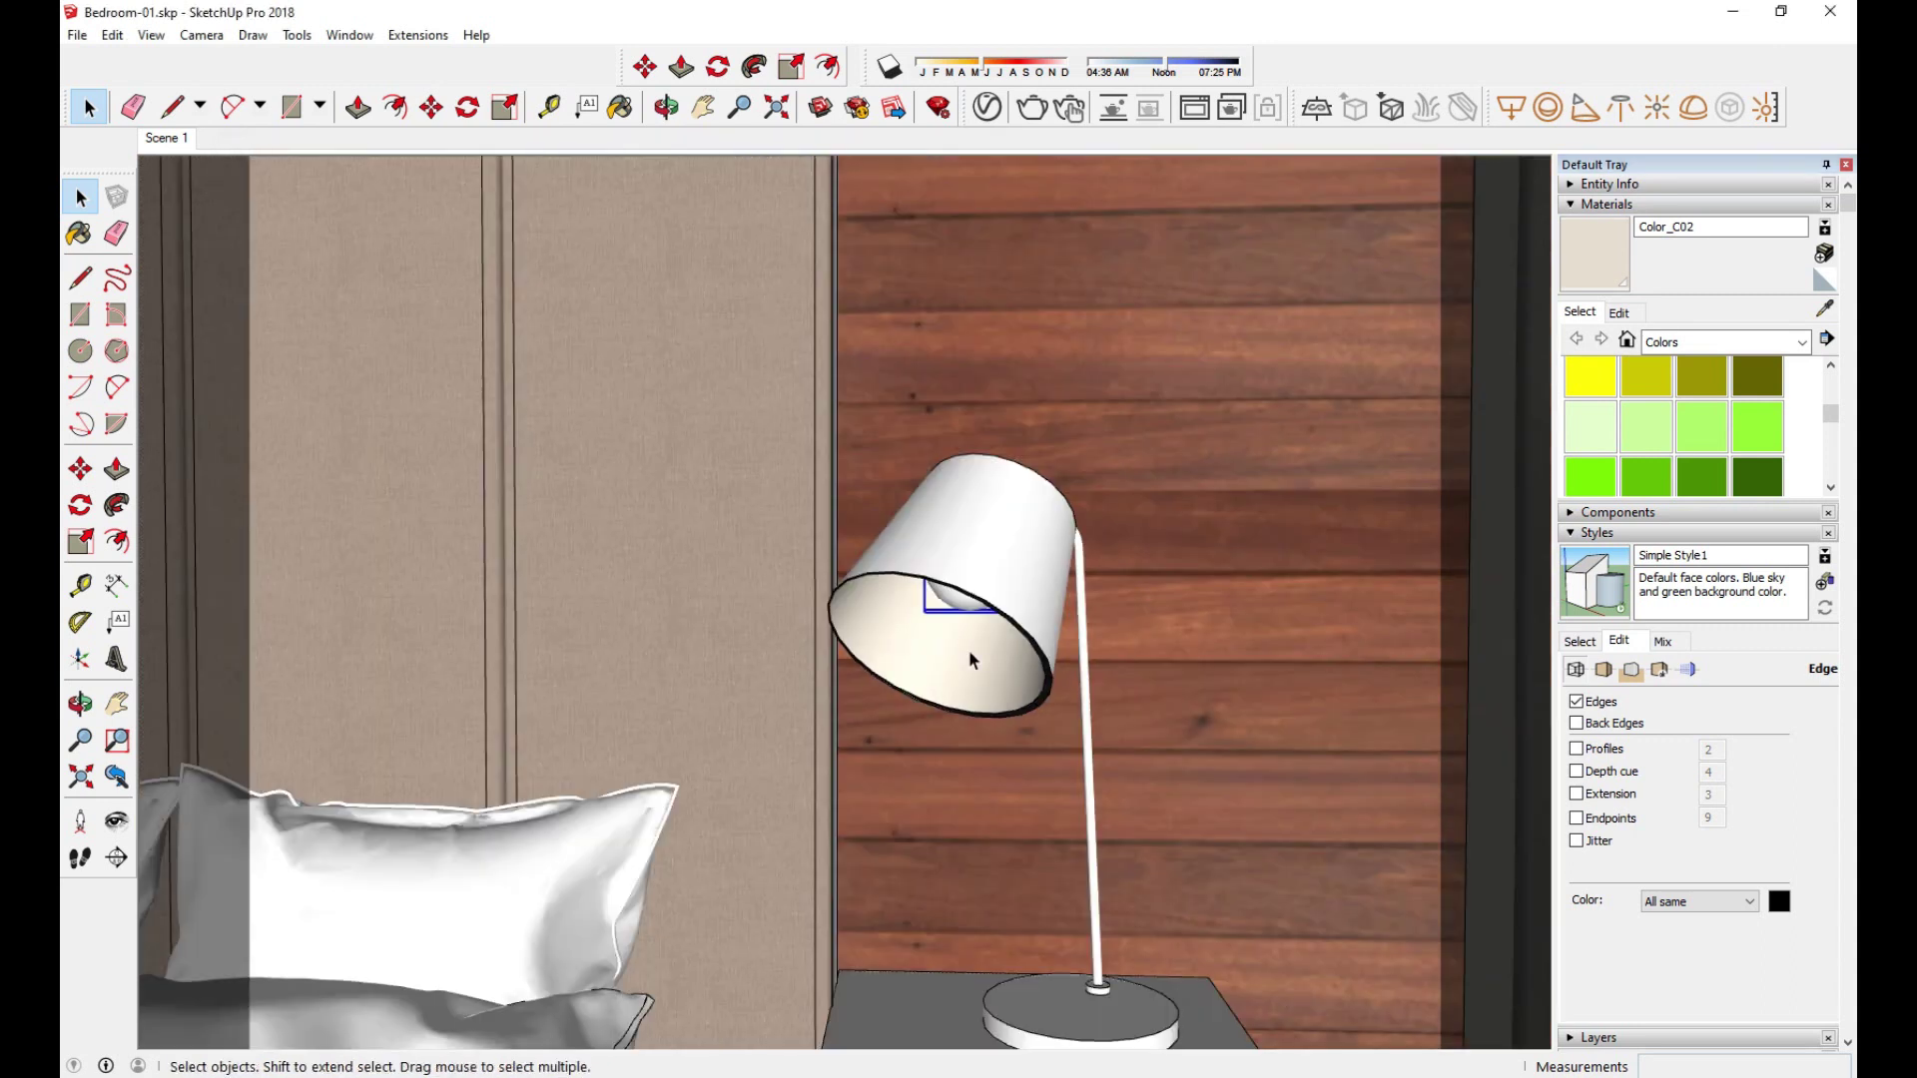
{"action": "middle_click_drag", "start_coordinate": [884, 629], "coordinate": [929, 623], "text": "shift"}
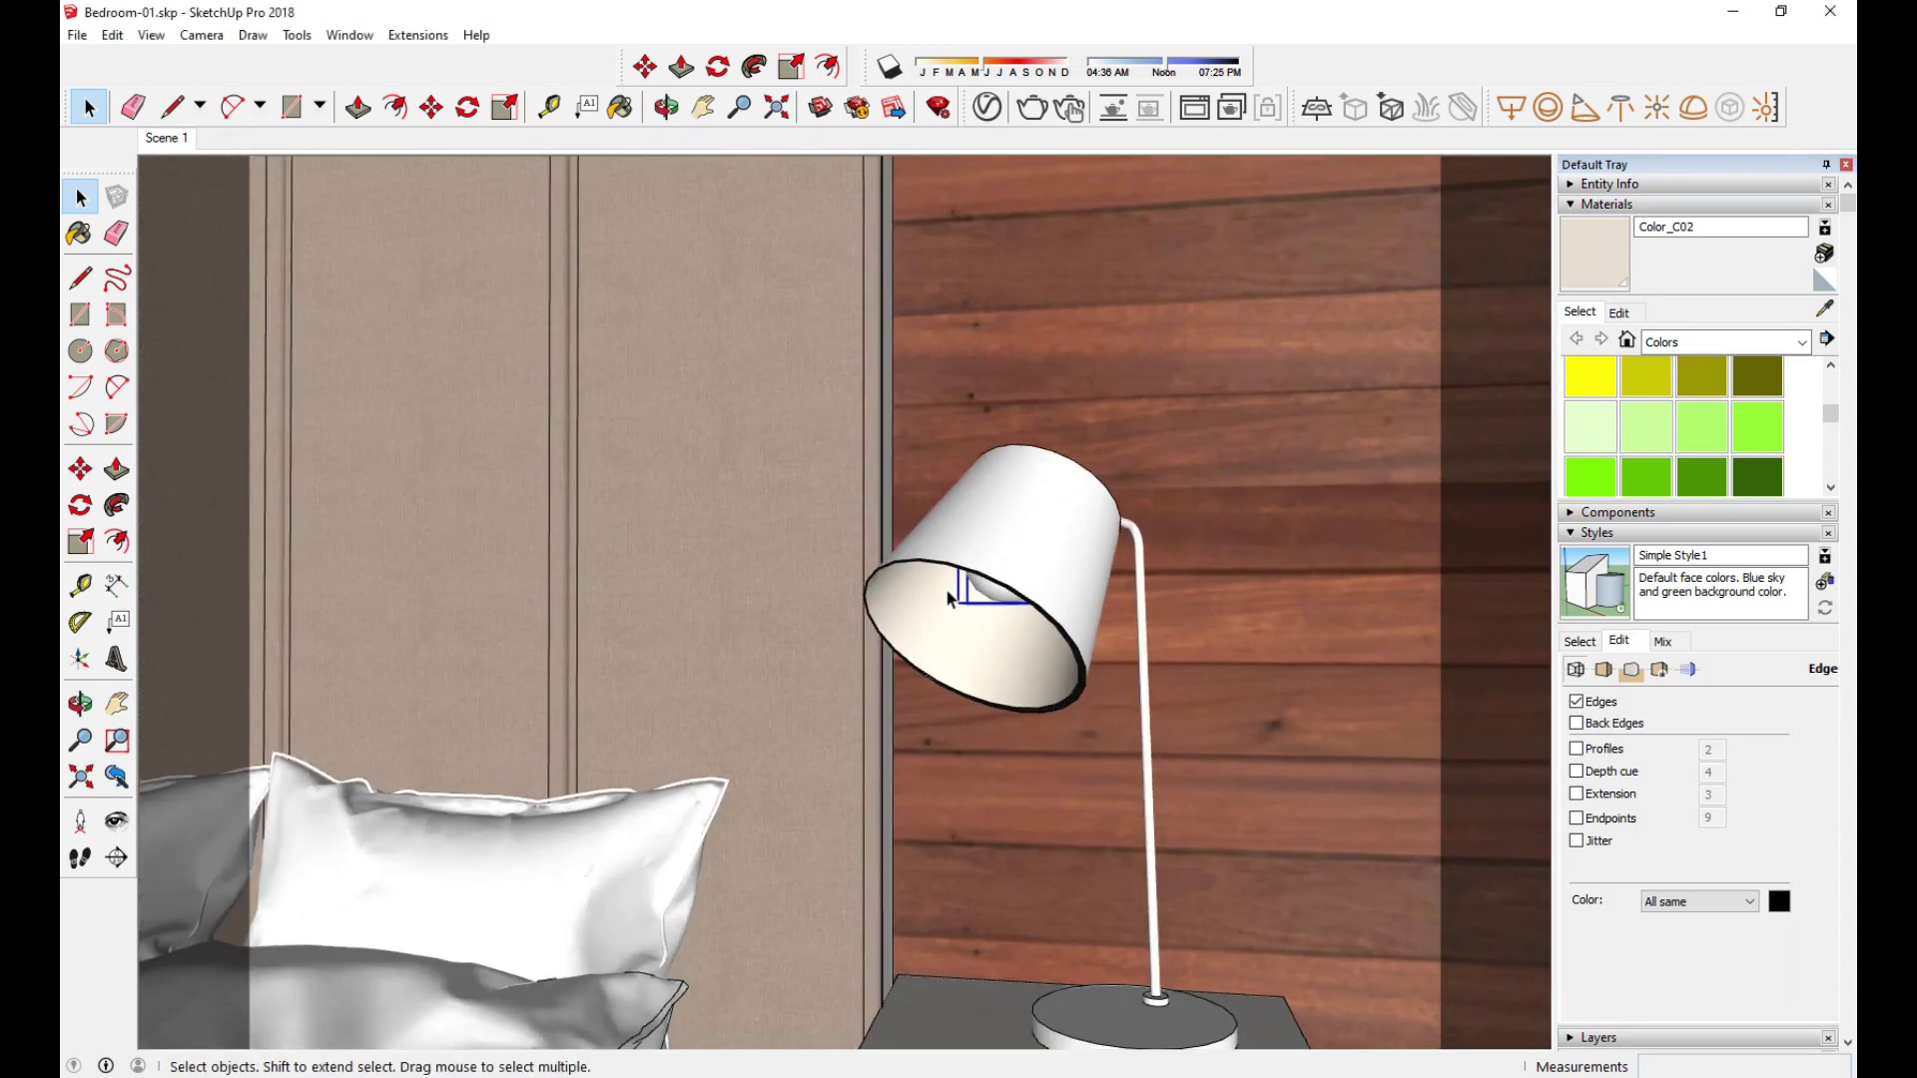
{"action": "left_click", "coordinate": [1032, 107]}
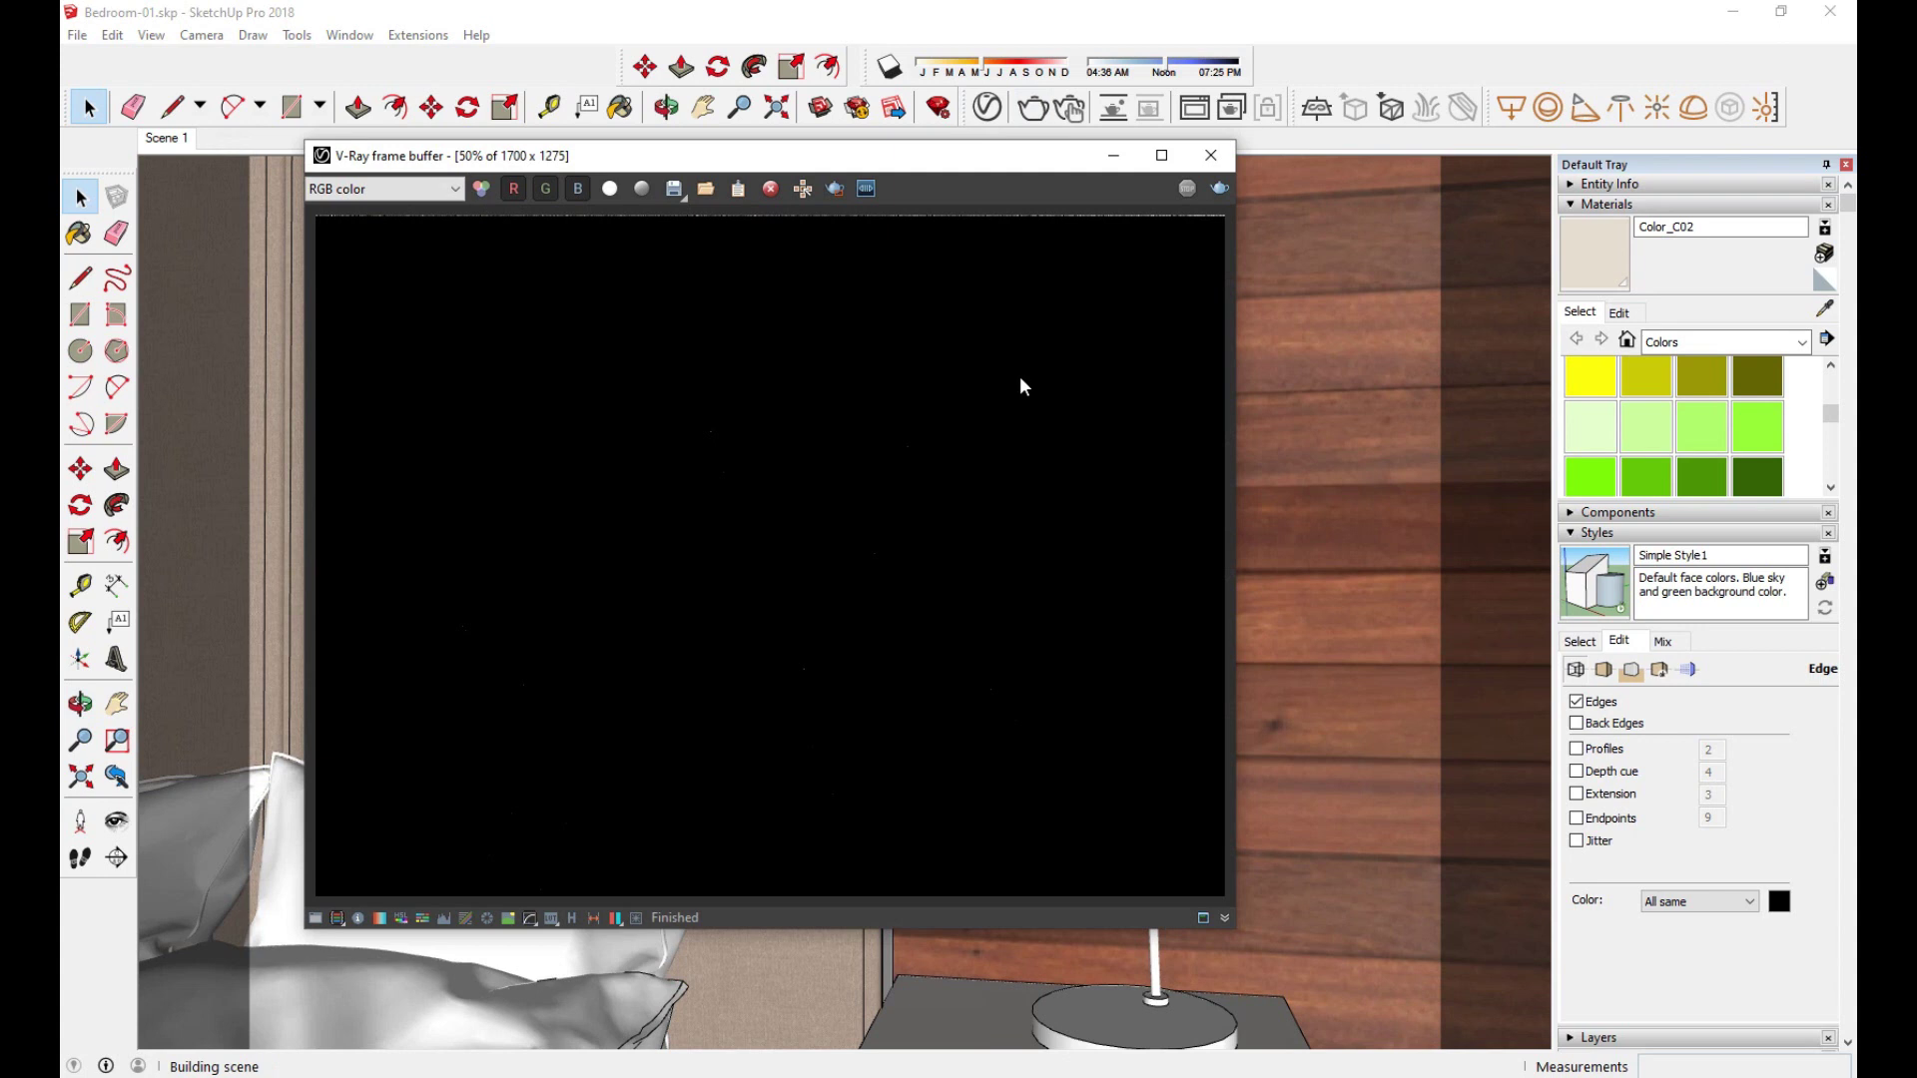
{"action": "scroll", "coordinate": [1018, 435], "scroll_direction": "up", "scroll_amount": 4}
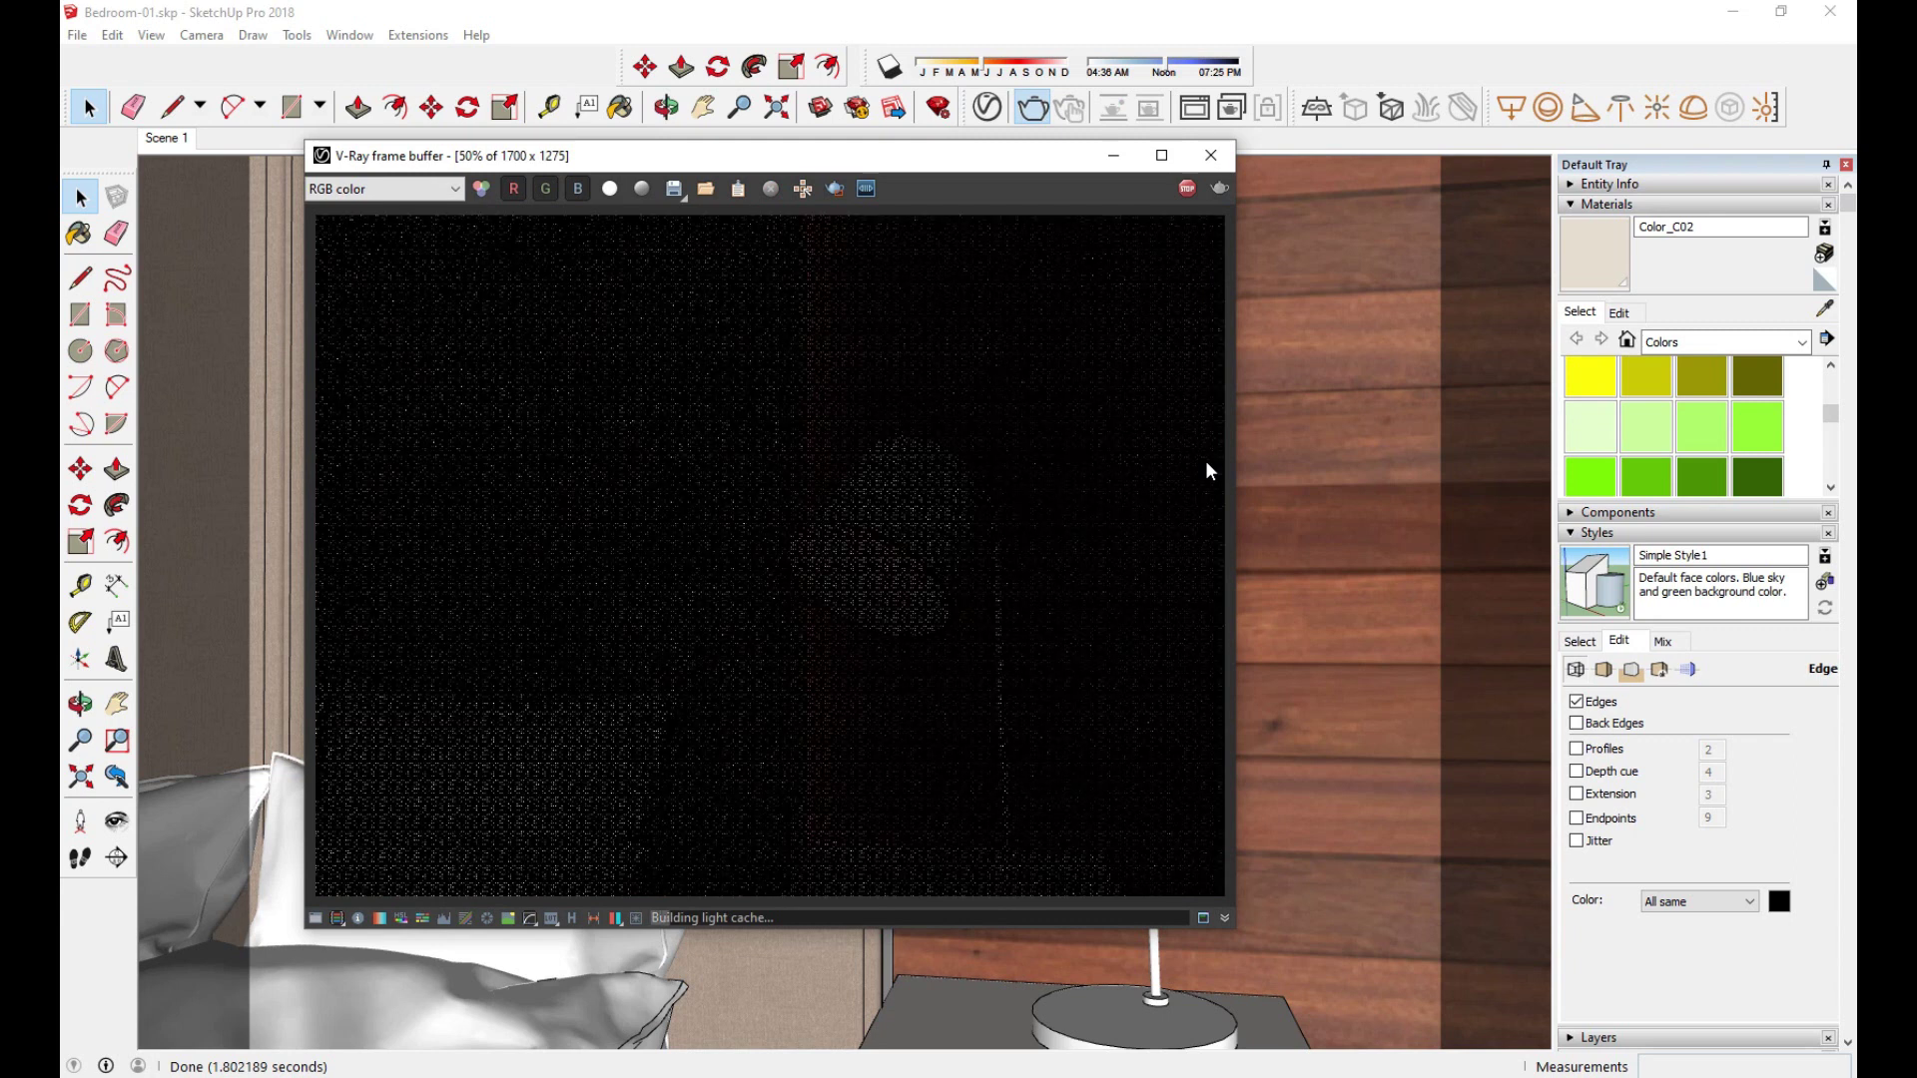
{"action": "scroll", "coordinate": [837, 550], "scroll_direction": "down", "scroll_amount": 1}
{"action": "scroll", "coordinate": [836, 558], "scroll_direction": "up", "scroll_amount": 1}
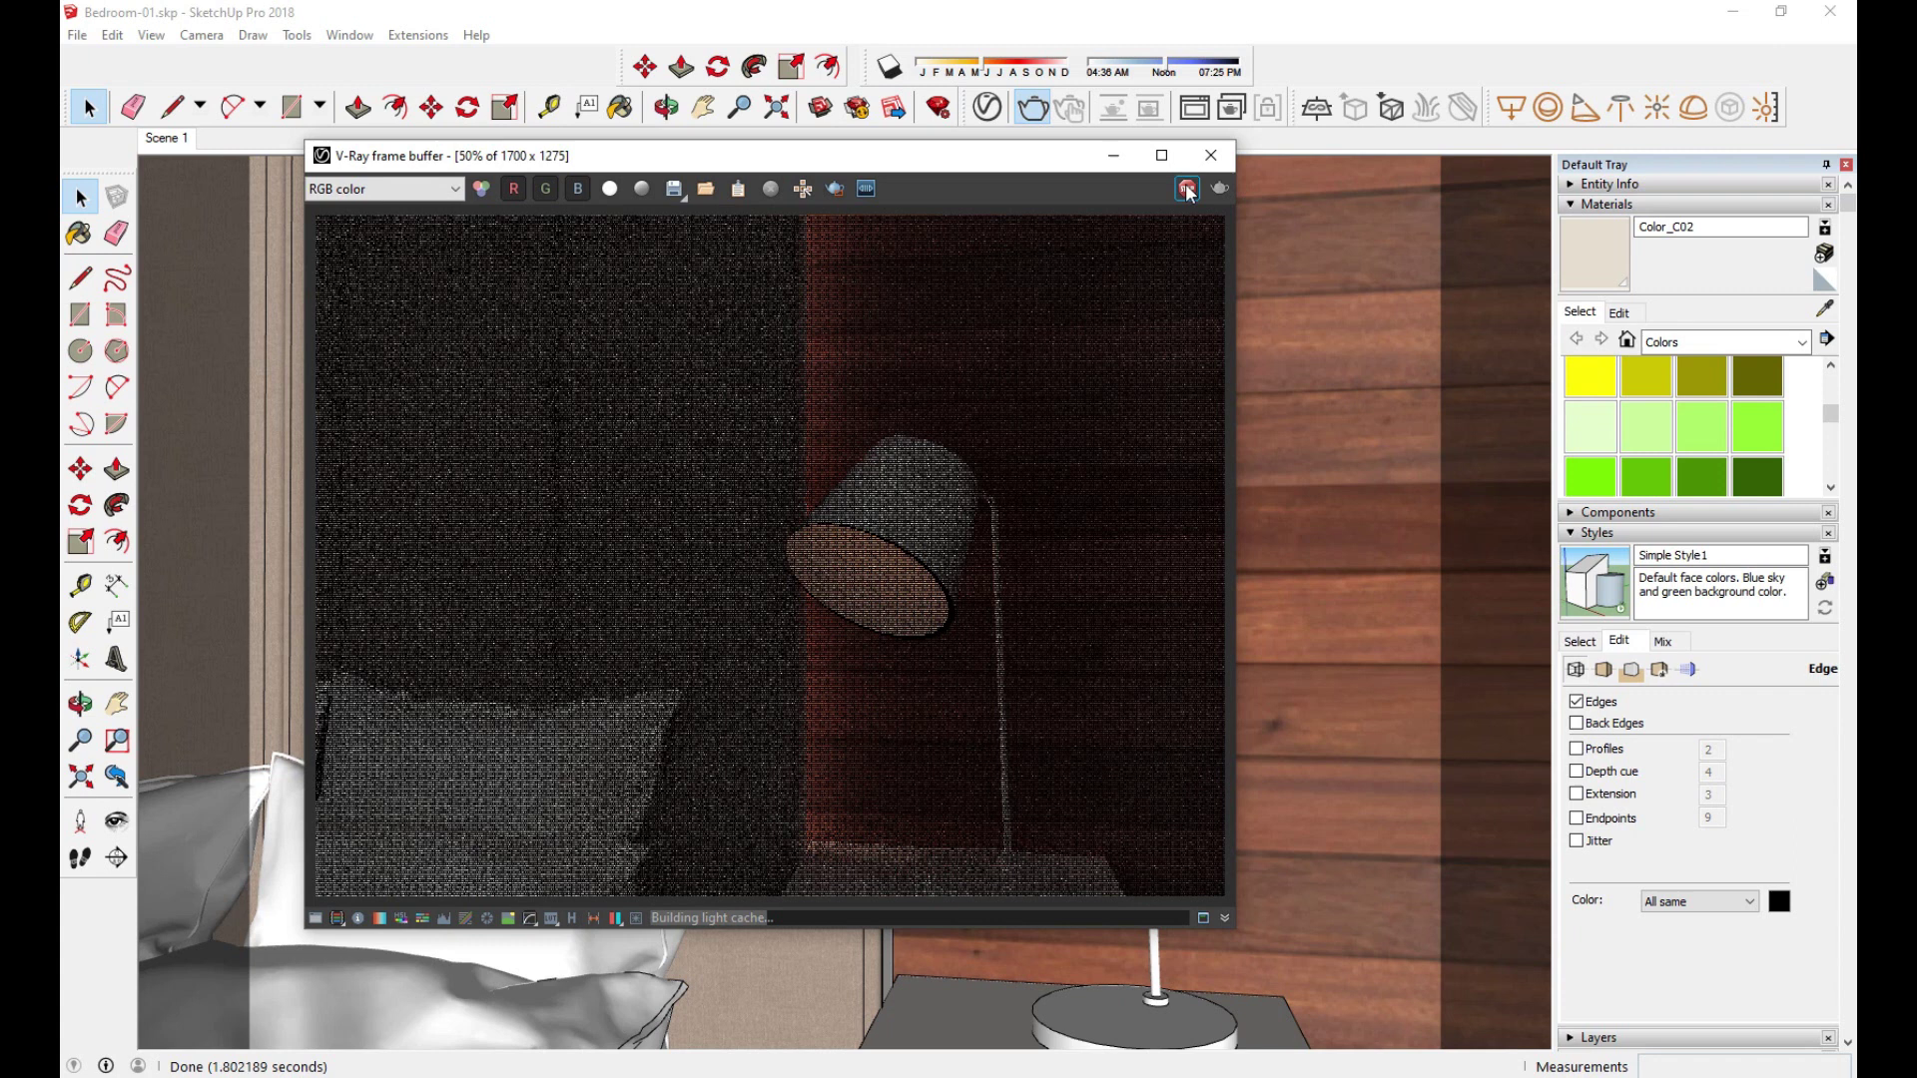
{"action": "left_click", "coordinate": [1211, 156]}
Step: Sample the lampshade's black rim material and change the Black Lamp diffuse color to white
{"action": "scroll", "coordinate": [1034, 661], "scroll_direction": "up", "scroll_amount": 2}
{"action": "left_click", "coordinate": [1755, 427]}
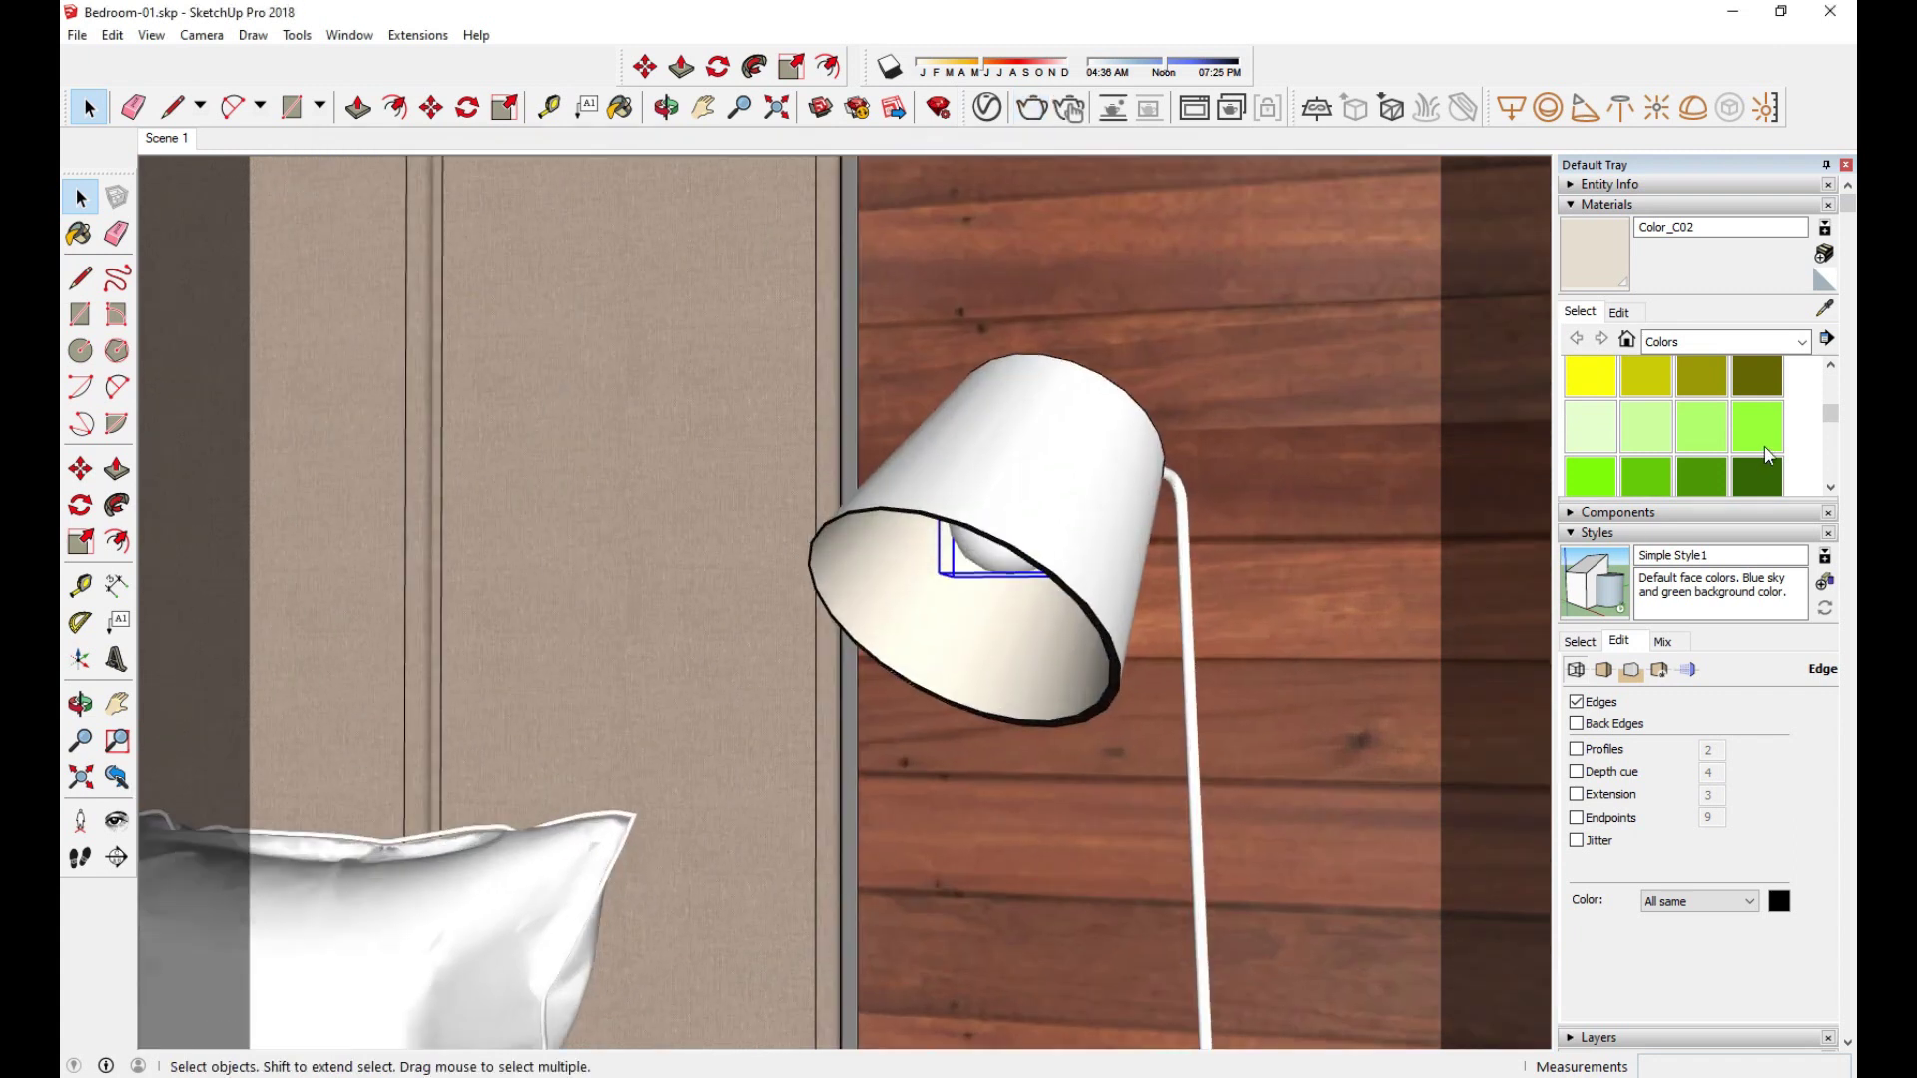
{"action": "scroll", "coordinate": [1123, 678], "scroll_direction": "up", "scroll_amount": 1}
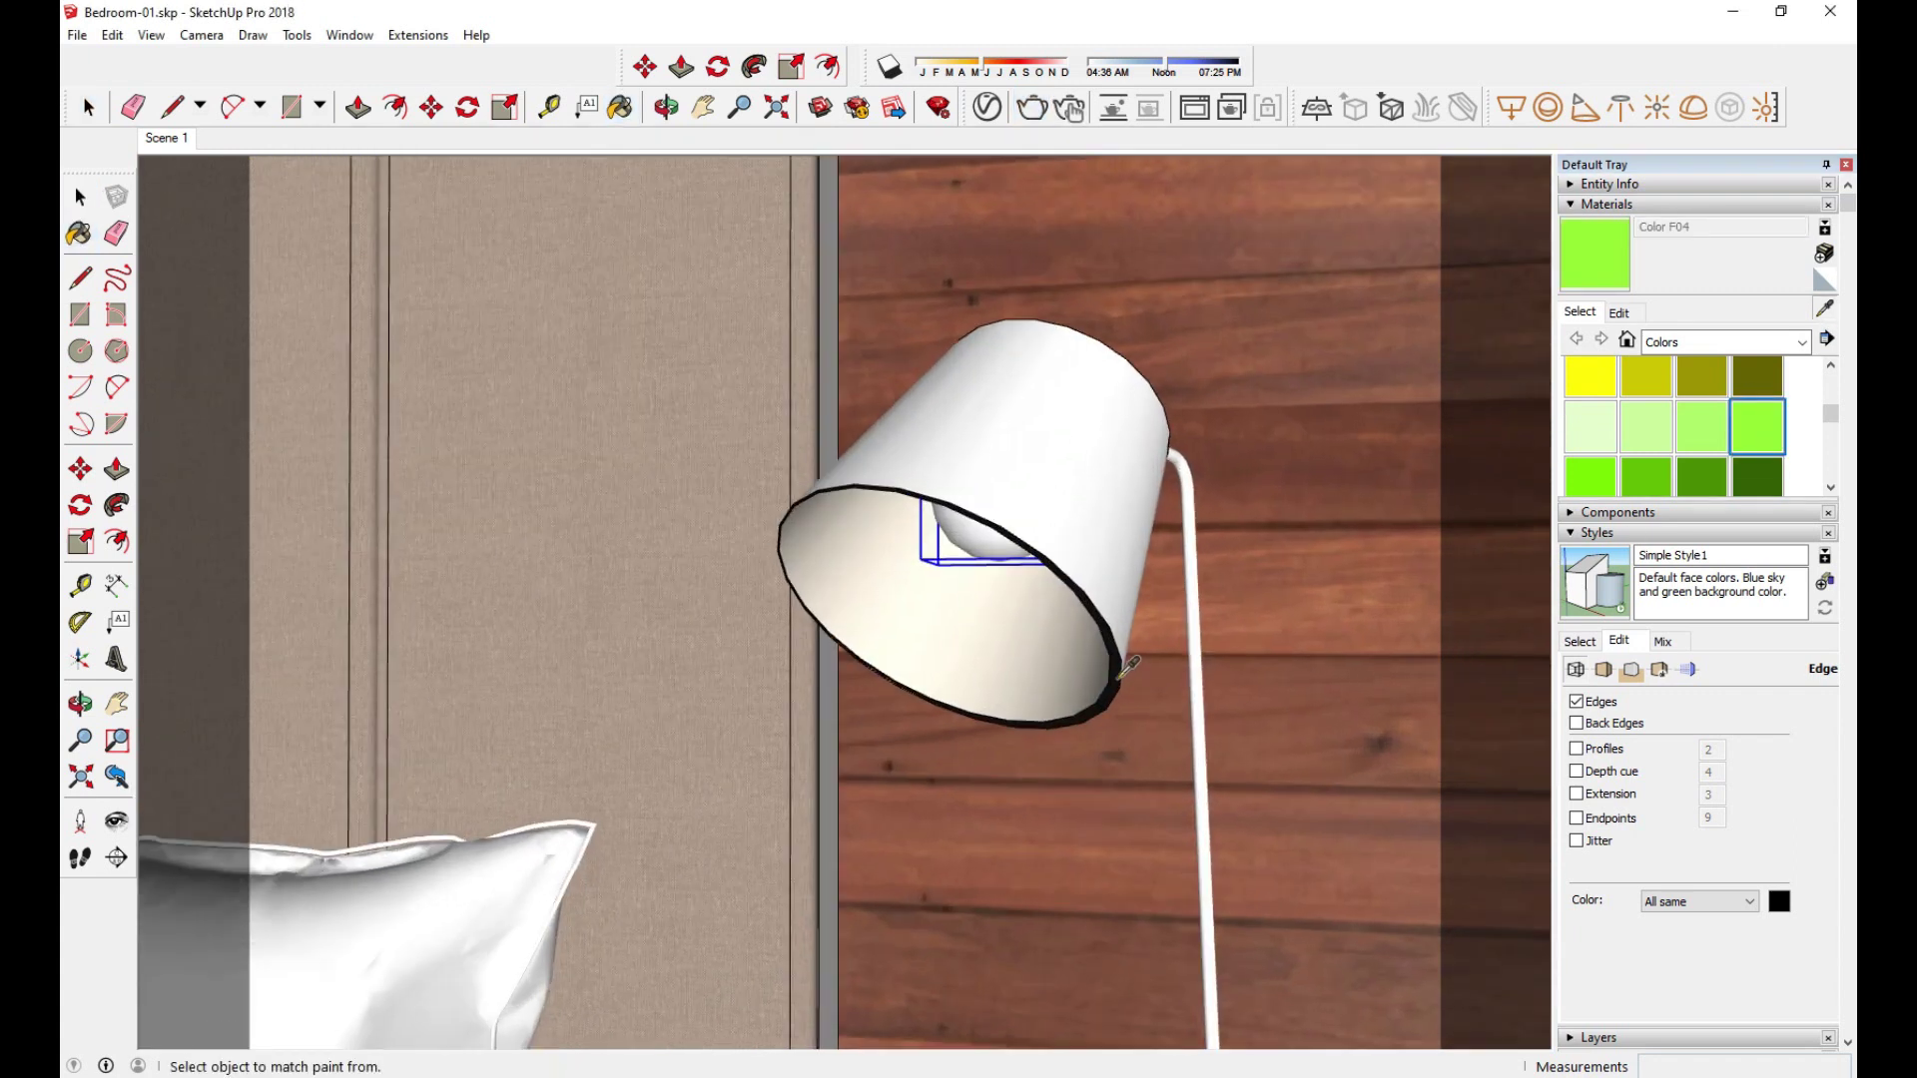
{"action": "left_click", "coordinate": [1116, 675], "text": "alt"}
{"action": "left_click", "coordinate": [987, 107]}
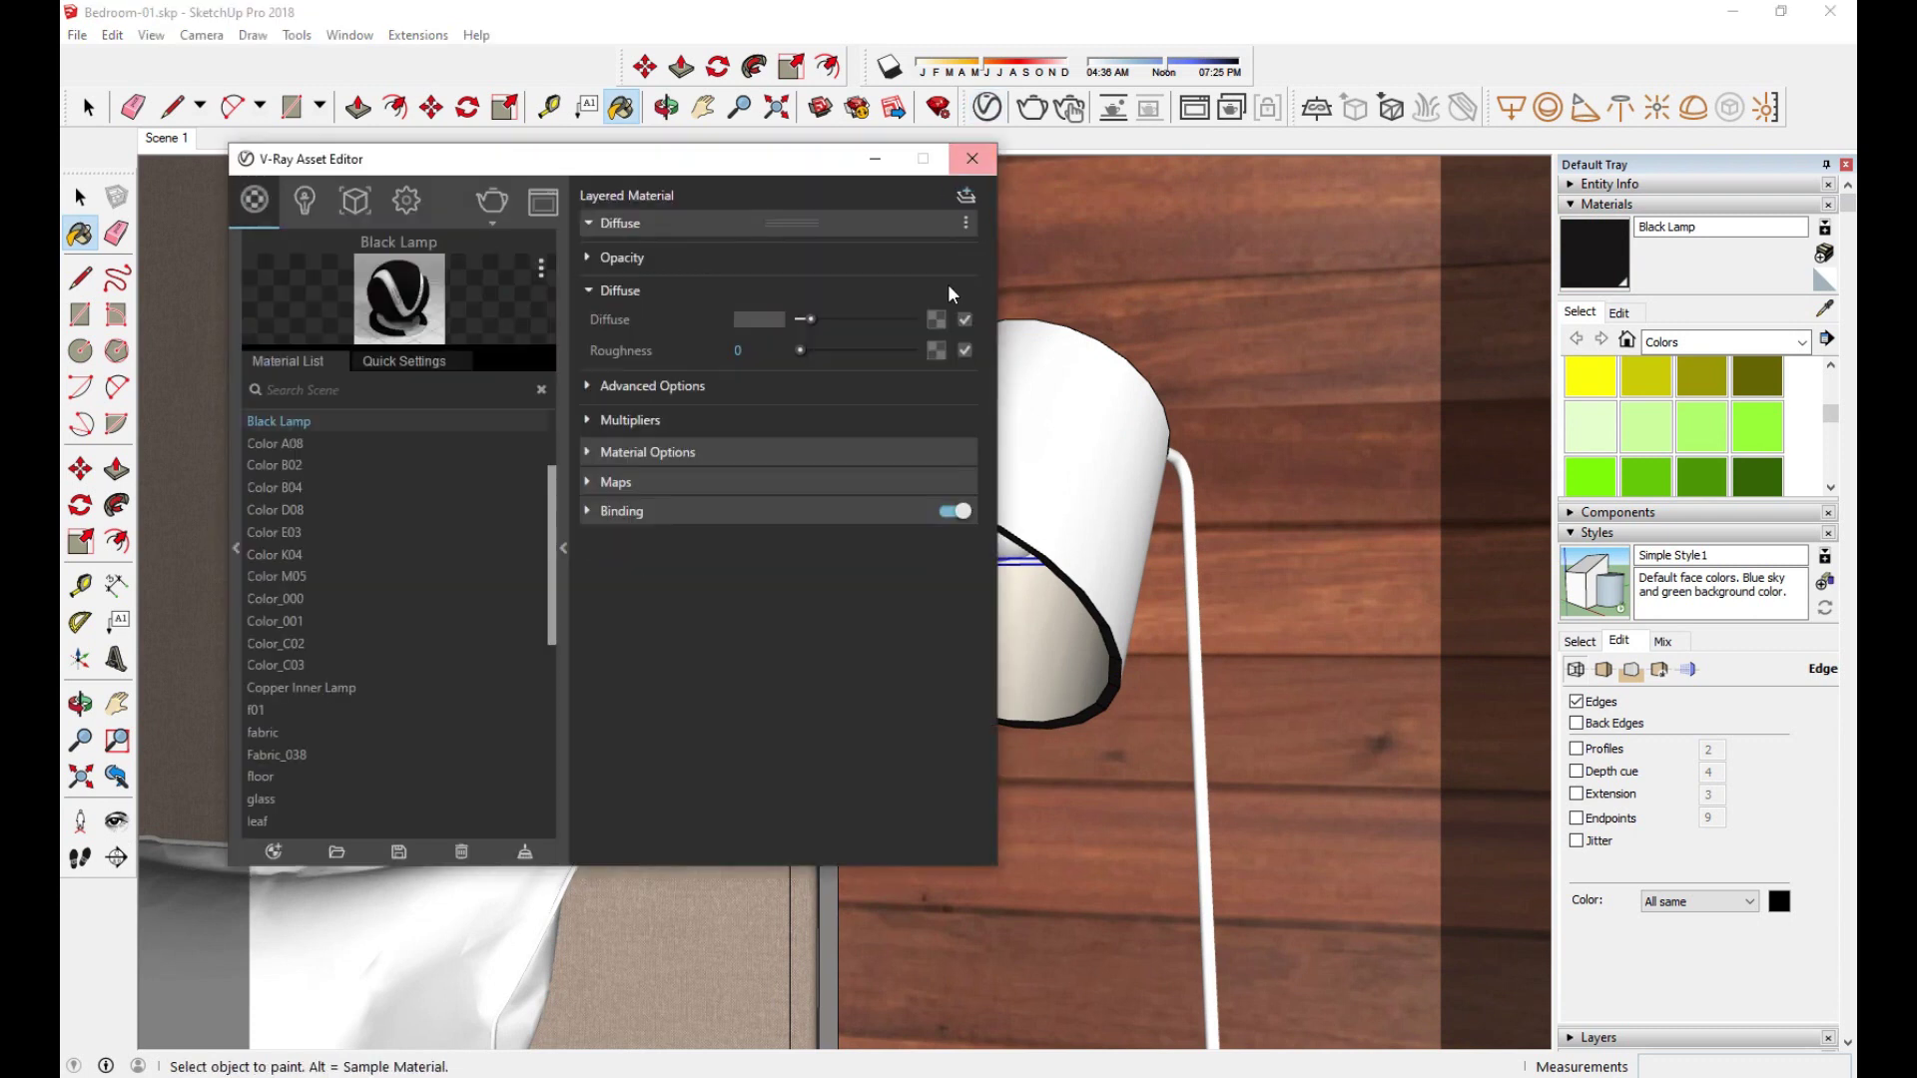
{"action": "left_click", "coordinate": [758, 319]}
{"action": "left_click", "coordinate": [907, 509]}
{"action": "left_click", "coordinate": [1565, 483]}
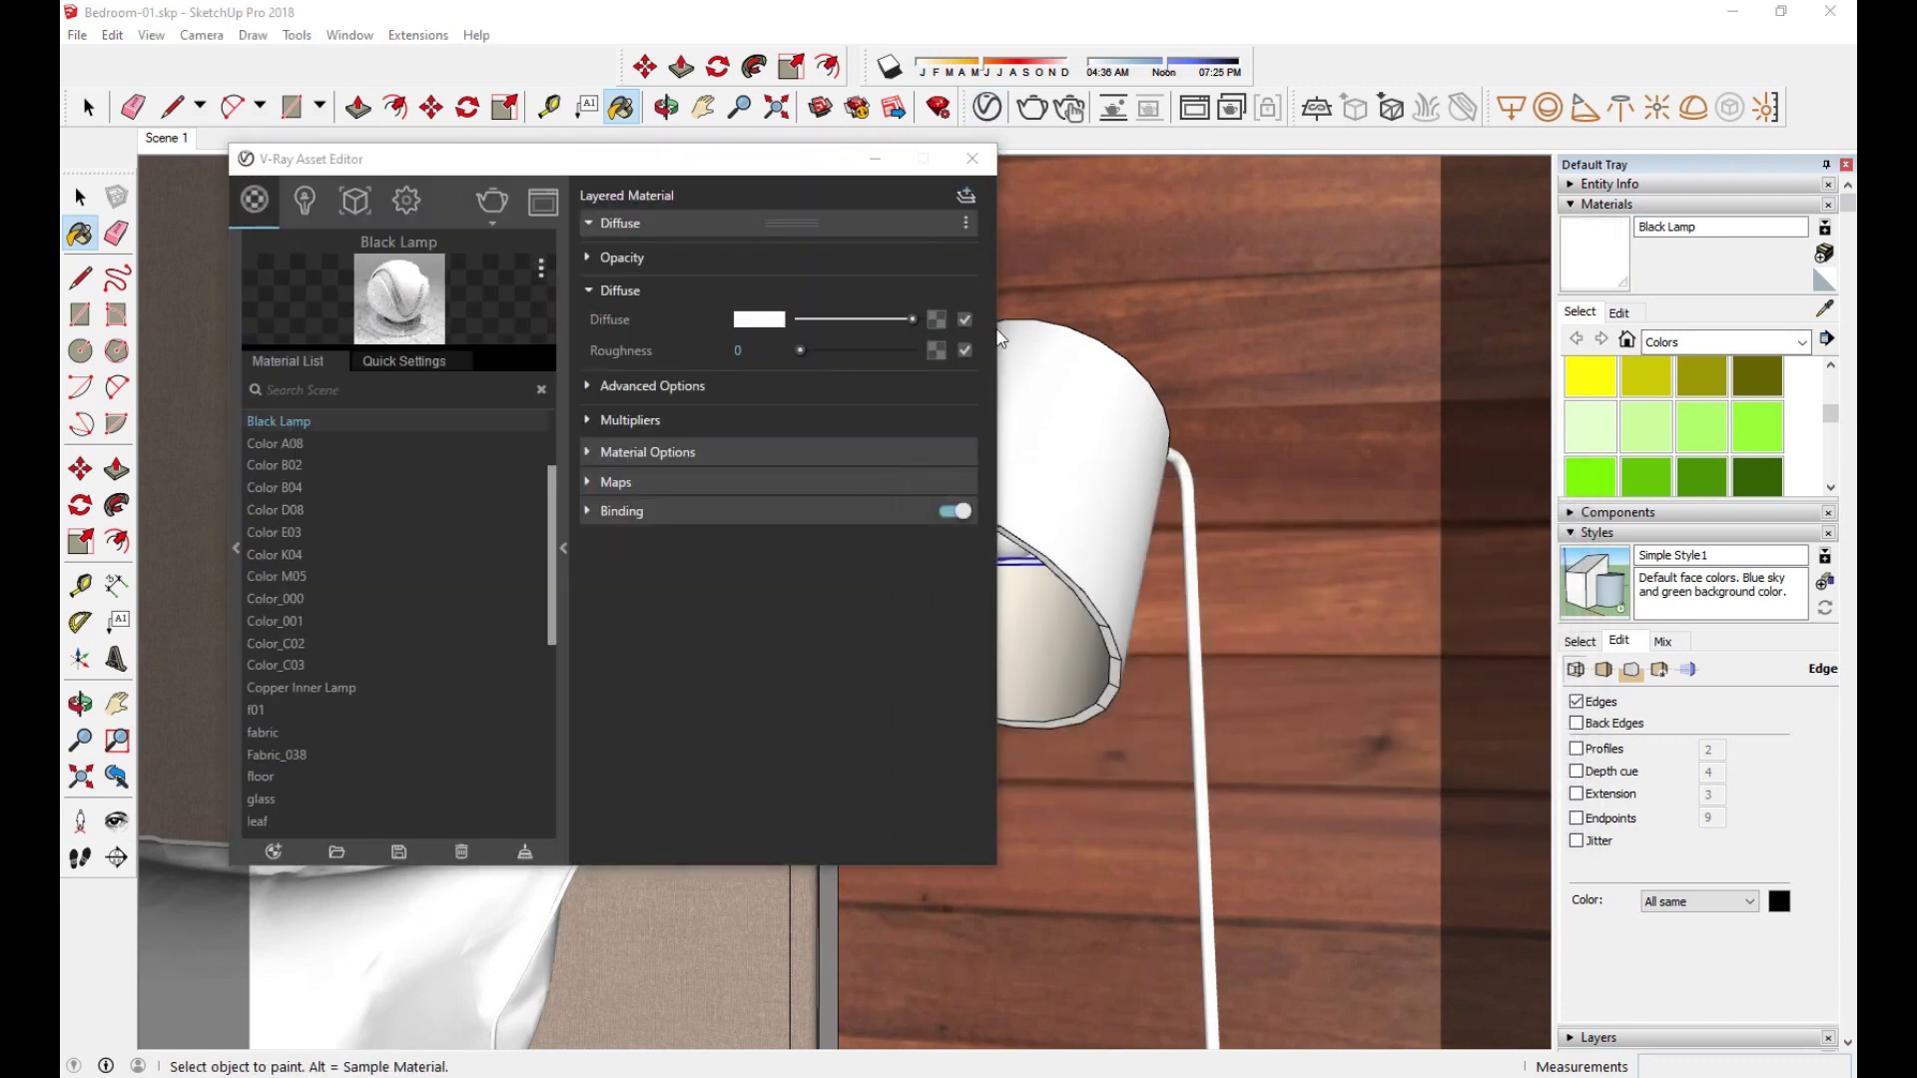
{"action": "left_click", "coordinate": [972, 158]}
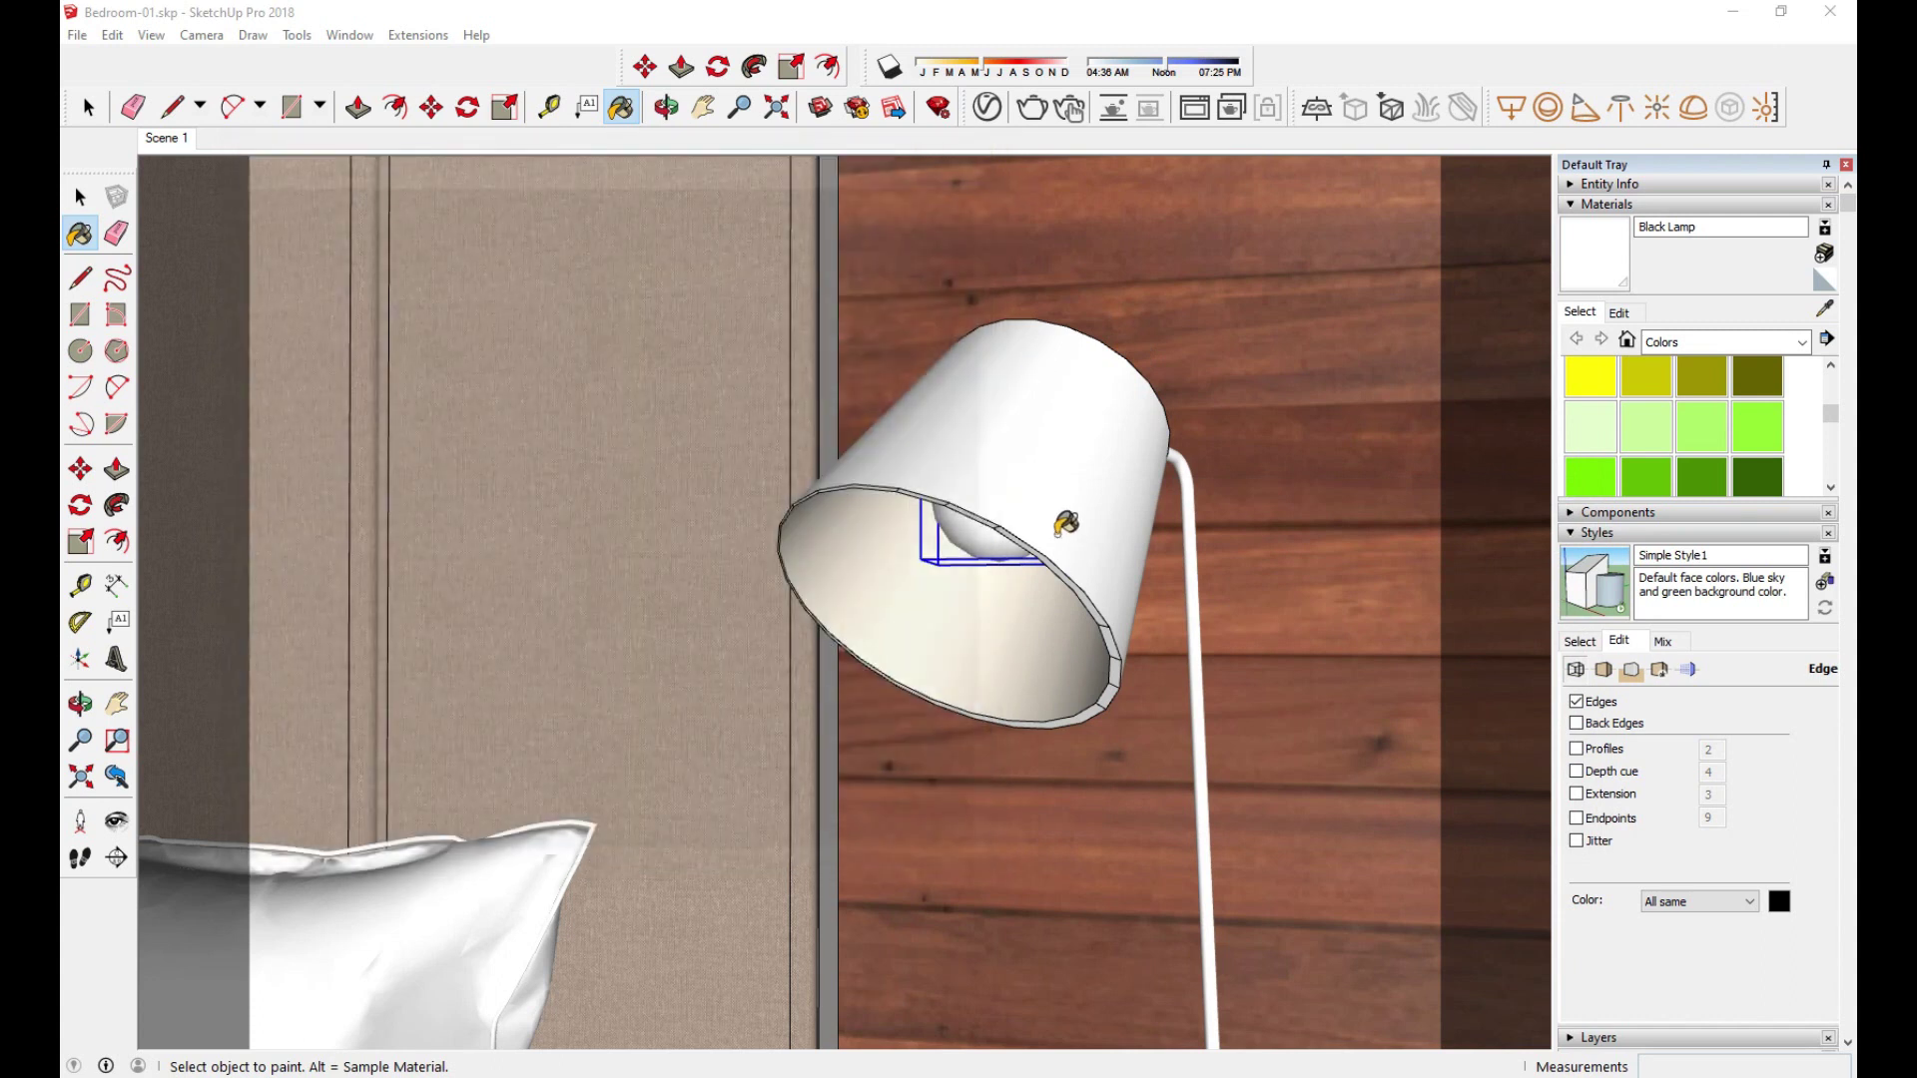
Step: Set the intensity of V-Ray Sphere Light to 200 and close the asset editor
{"action": "left_click", "coordinate": [84, 100]}
{"action": "left_click", "coordinate": [987, 106]}
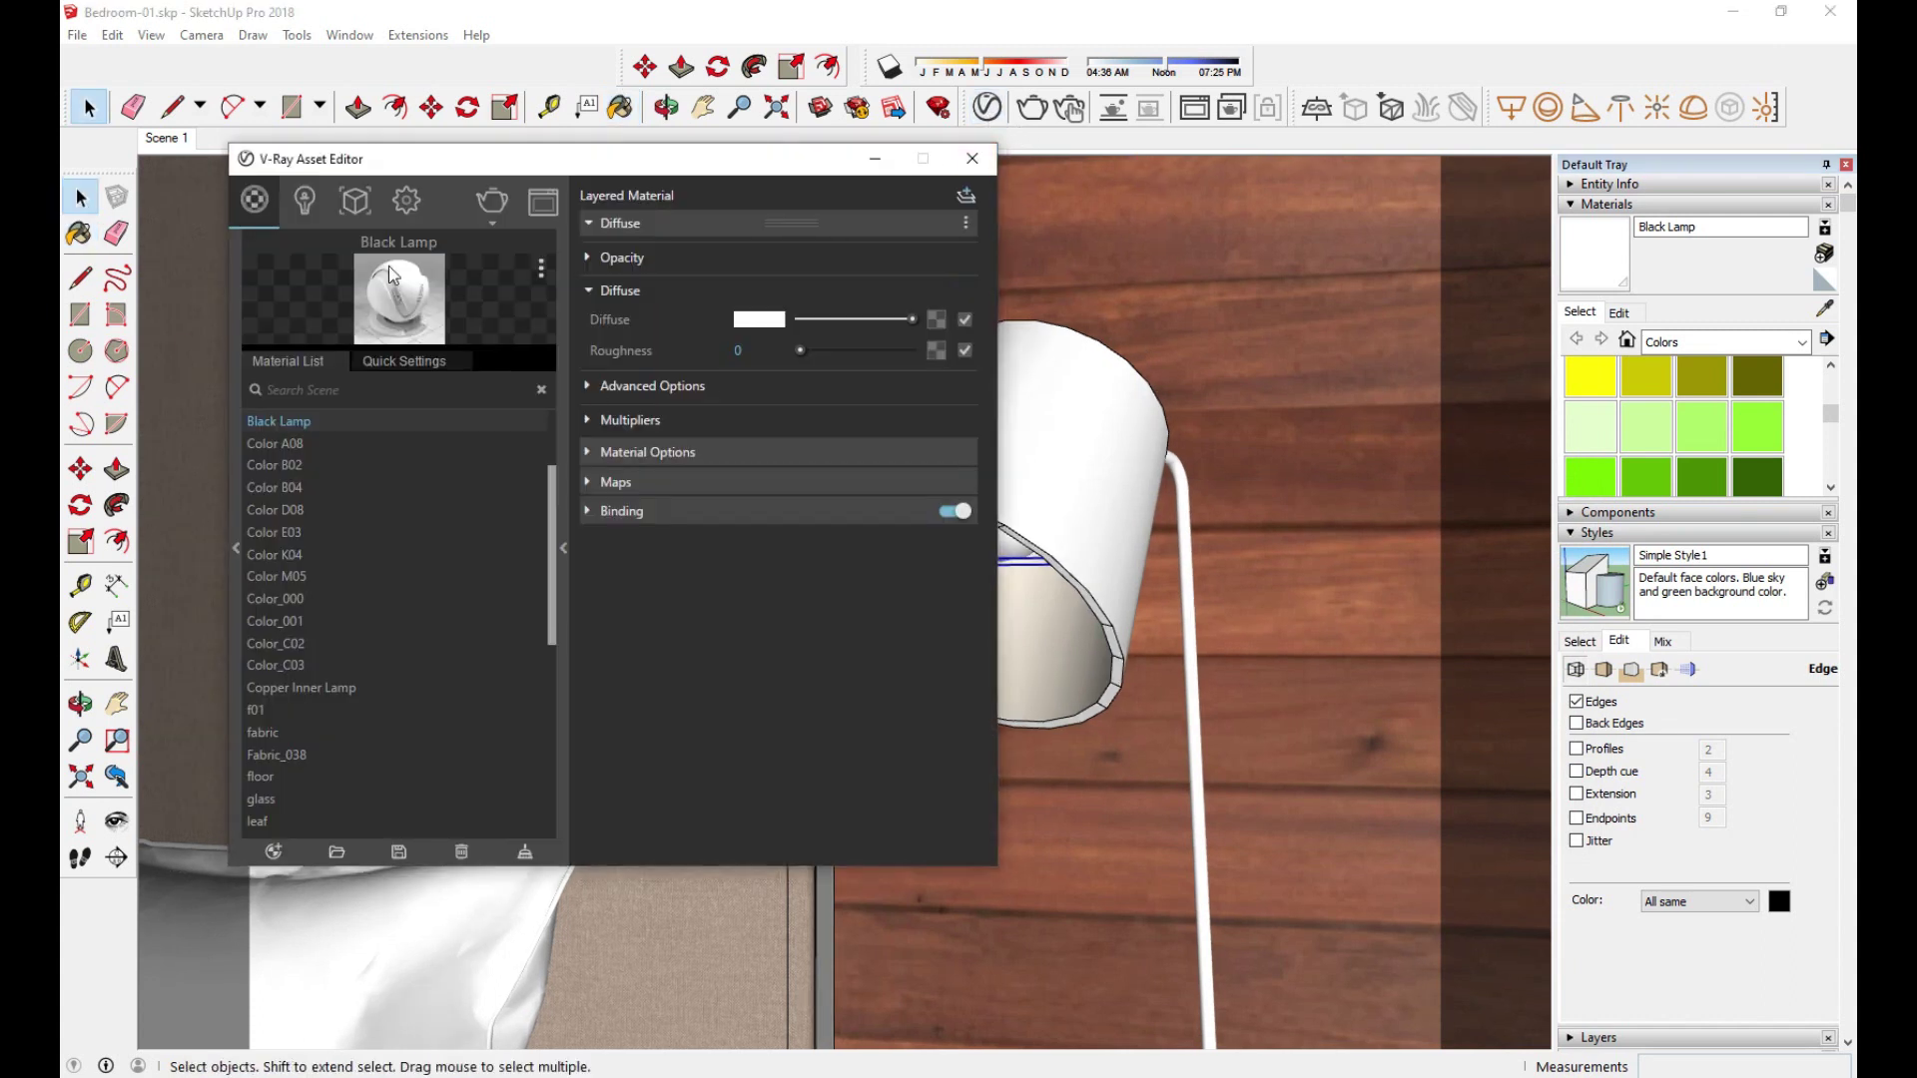
{"action": "left_click", "coordinate": [318, 210]}
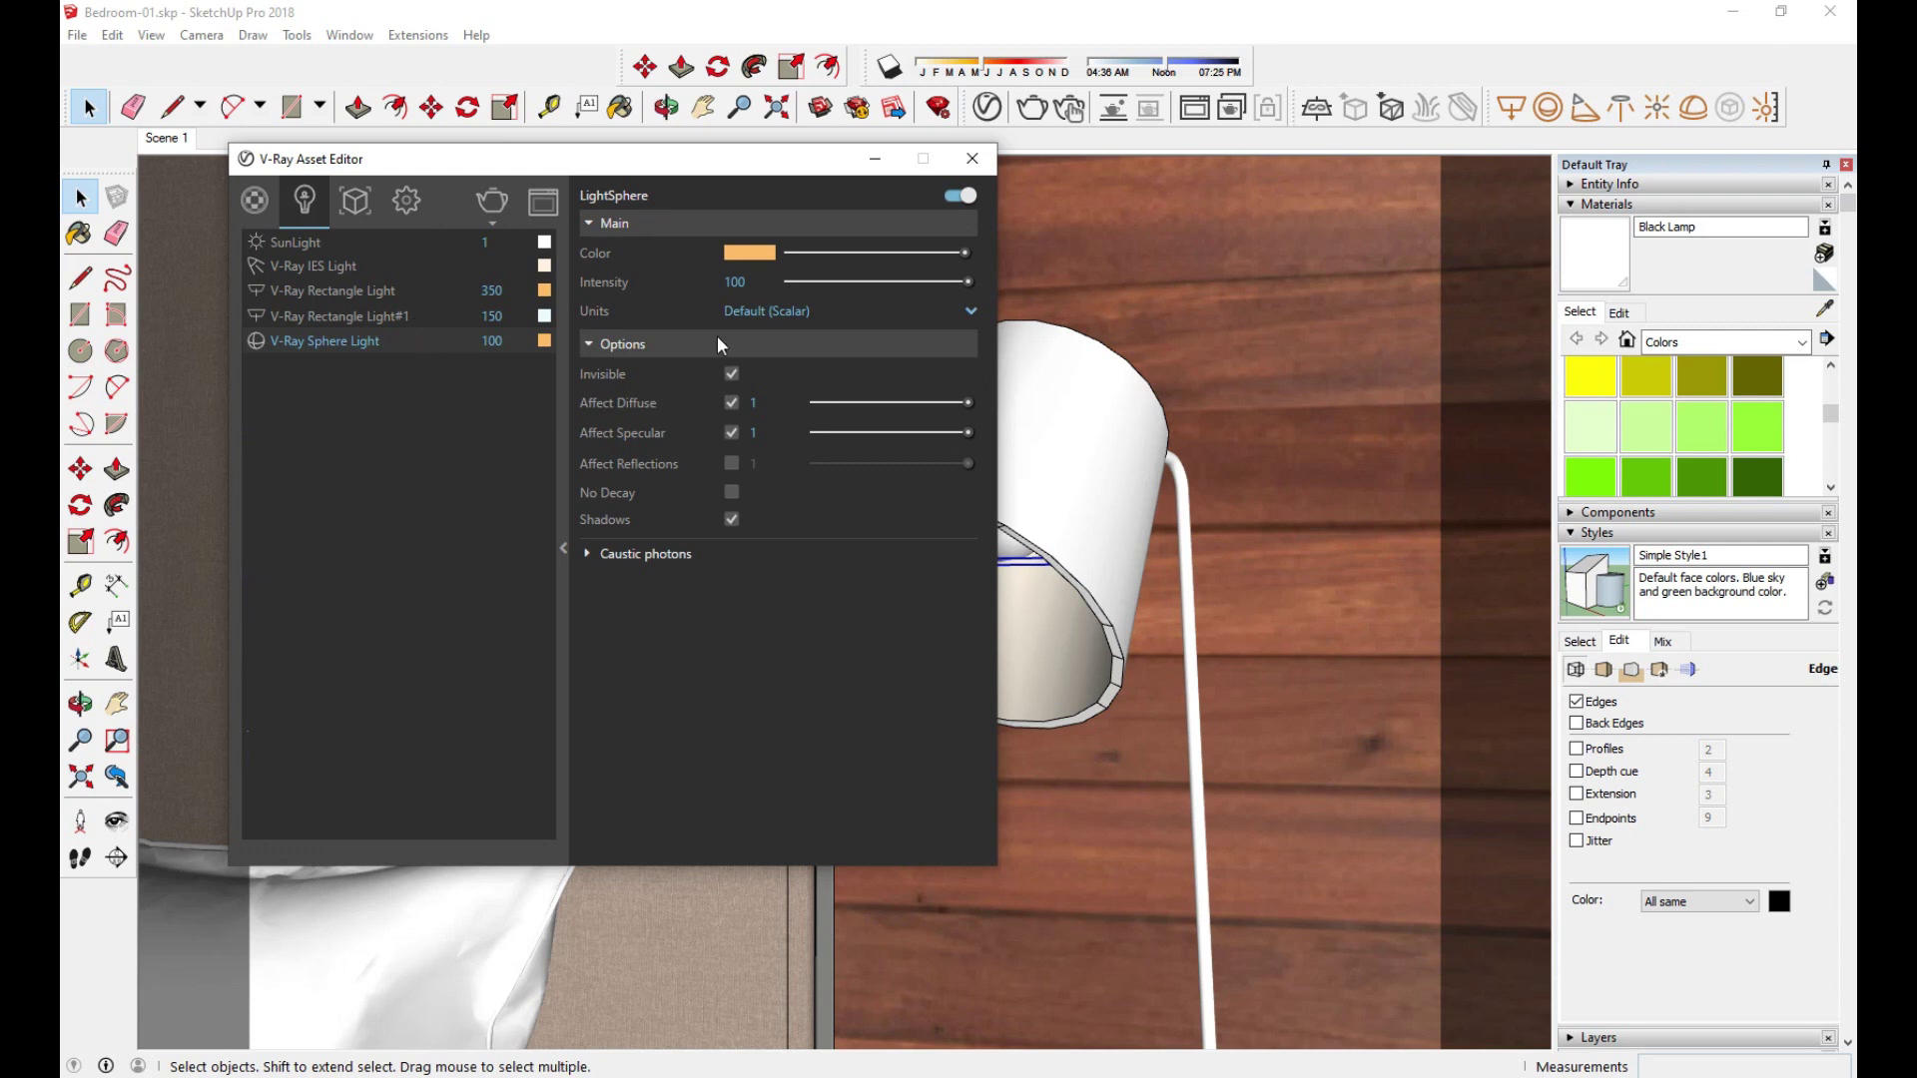
{"action": "left_click", "coordinate": [755, 285]}
{"action": "type", "text": "200"}
{"action": "key", "text": "Return"}
{"action": "left_click", "coordinate": [718, 225]}
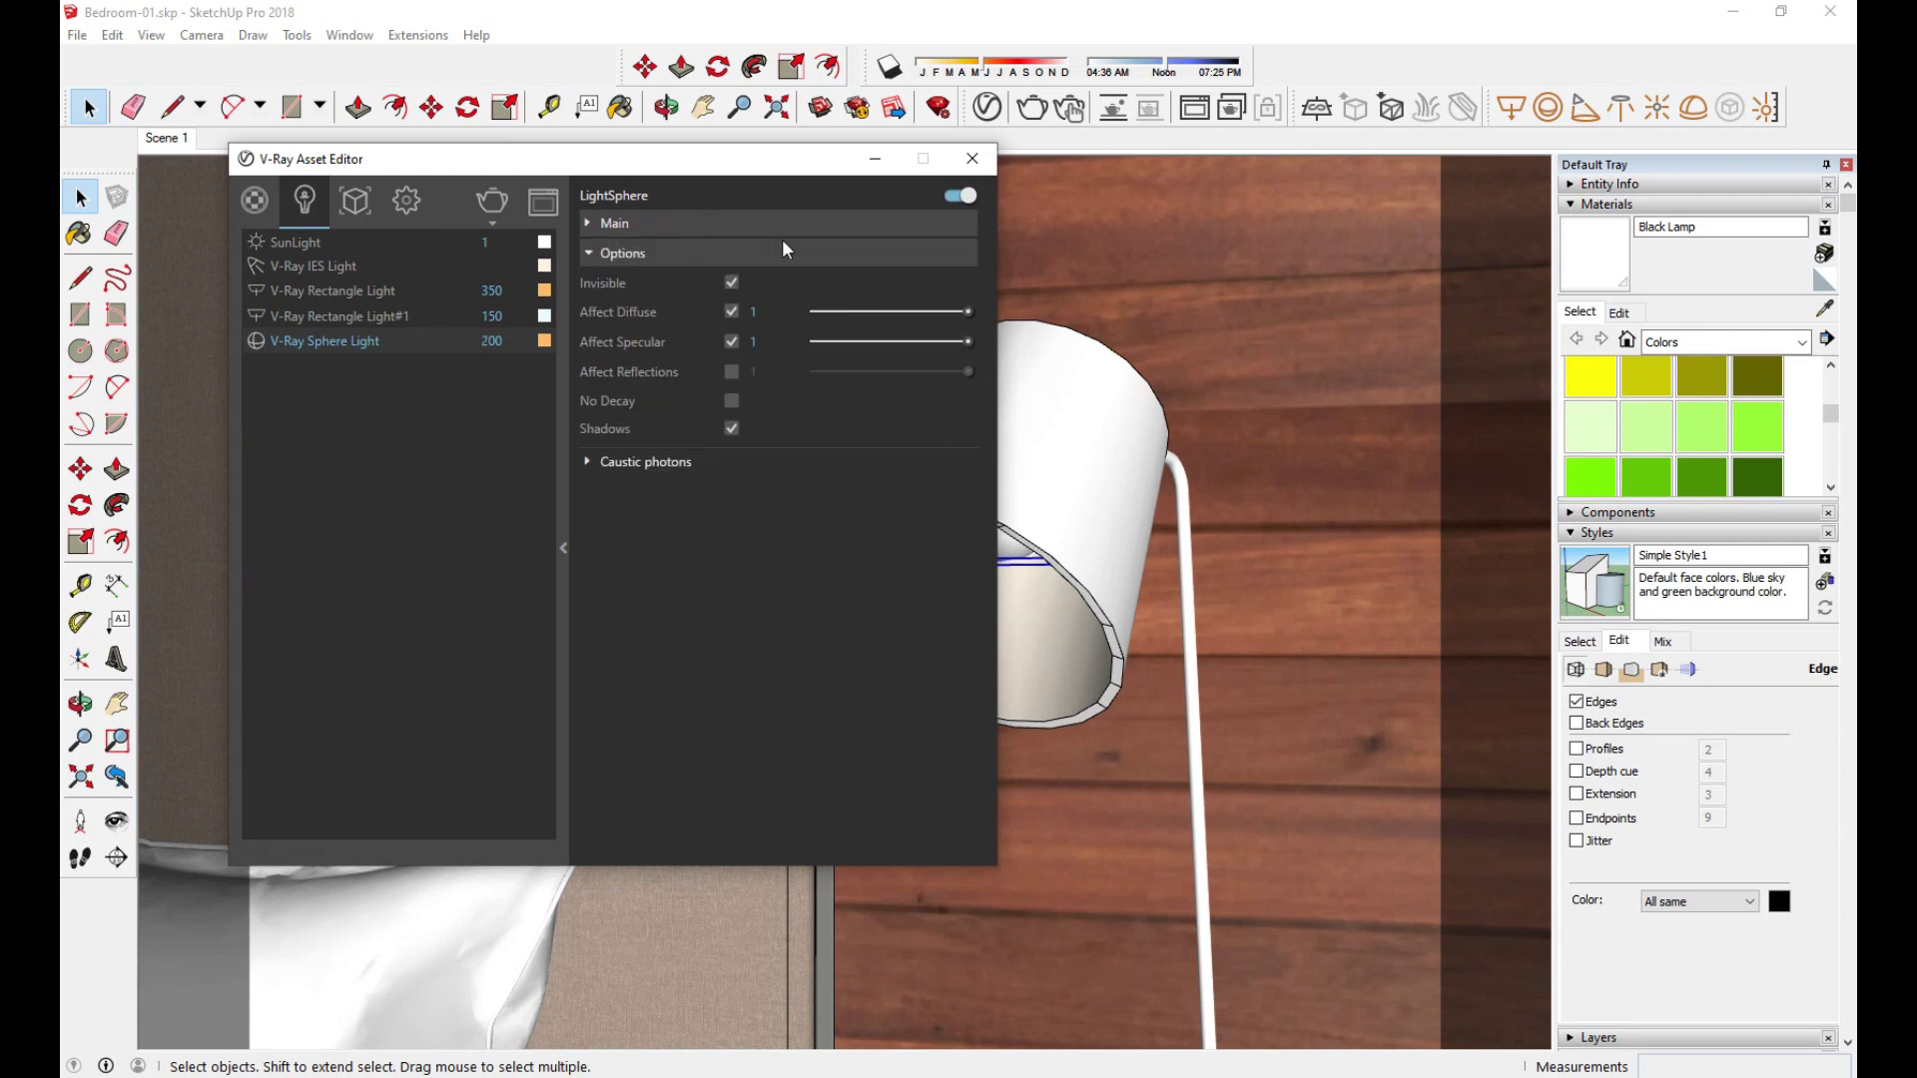
{"action": "left_click", "coordinate": [971, 157]}
Step: Return to Scene 1 and walk the camera back slightly to show the whole bed and more of the floor
{"action": "left_click", "coordinate": [161, 145]}
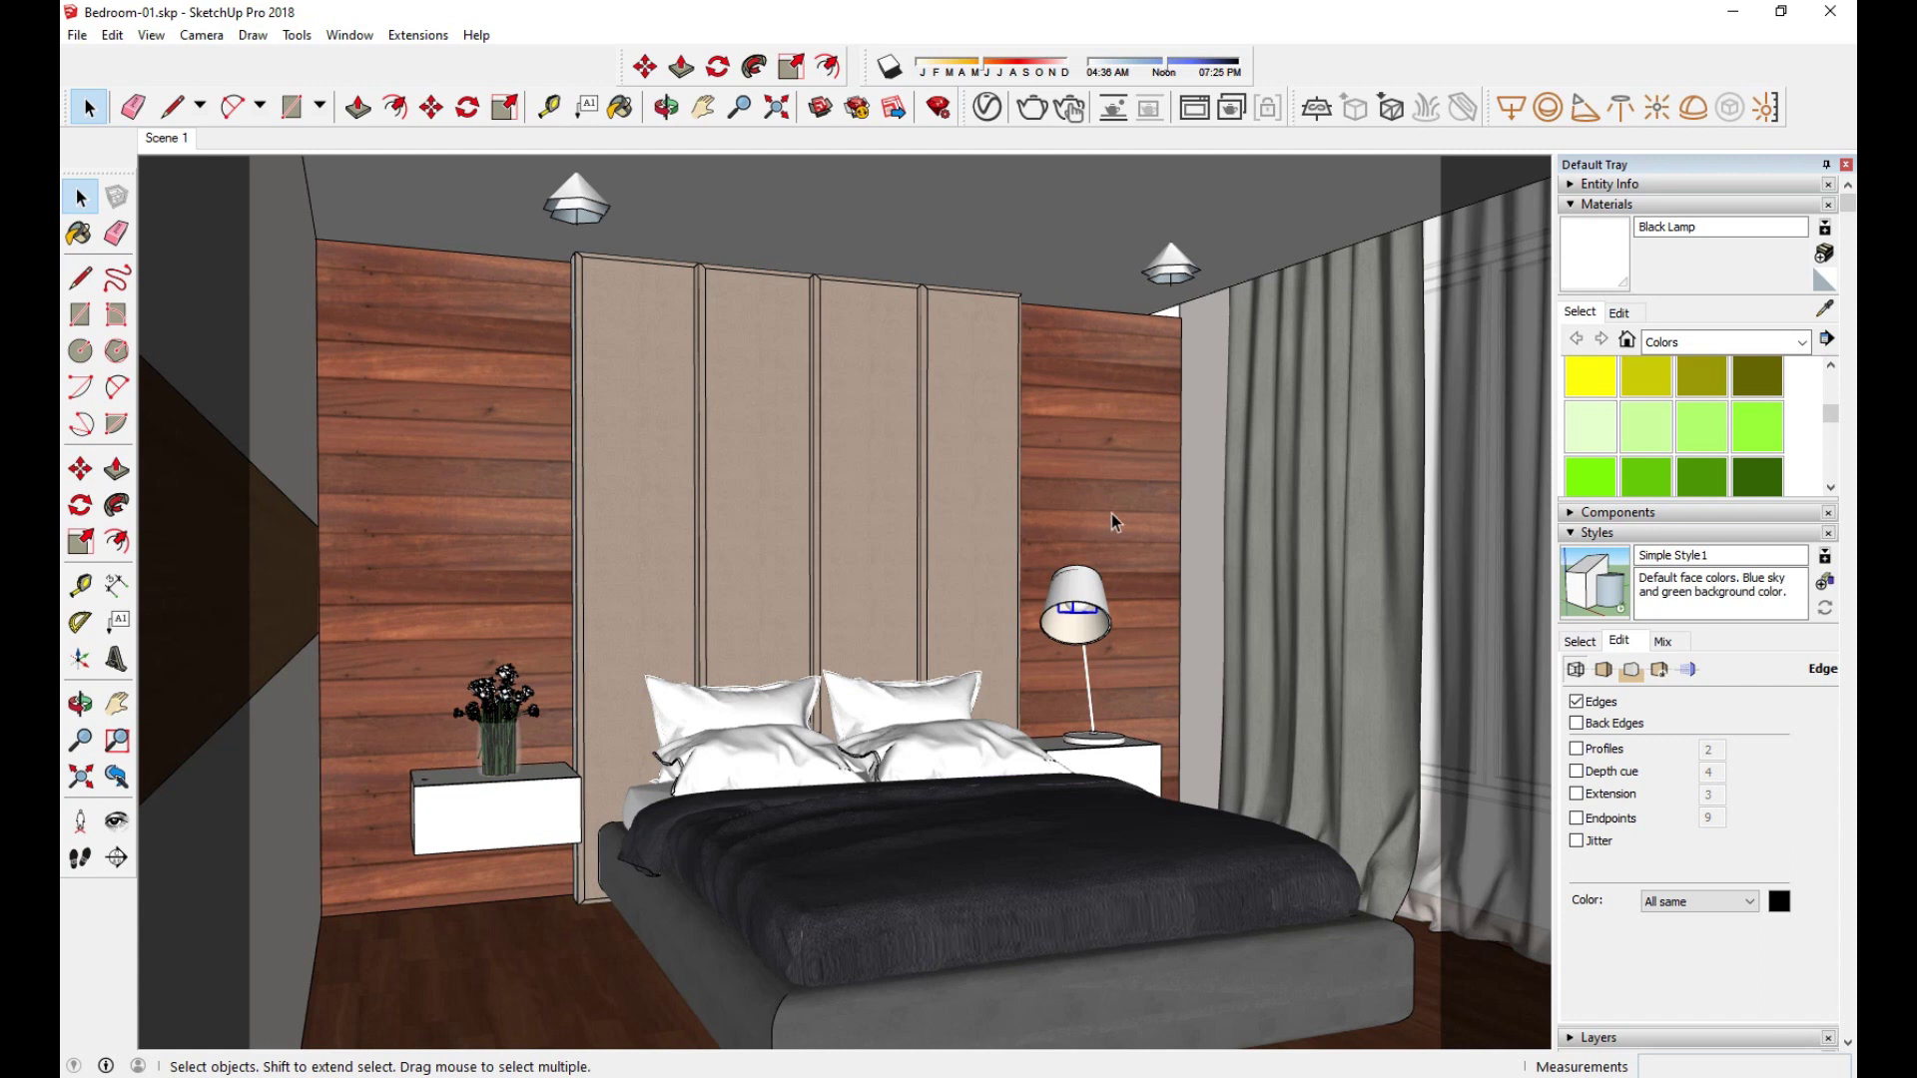
{"action": "left_click", "coordinate": [80, 856]}
{"action": "left_click_drag", "start_coordinate": [740, 732], "coordinate": [752, 809]}
{"action": "middle_click_drag", "start_coordinate": [849, 737], "coordinate": [832, 705], "text": "shift"}
{"action": "mouse_move", "coordinate": [887, 629]}
{"action": "left_mouse_down"}
{"action": "mouse_move", "coordinate": [902, 689]}
{"action": "mouse_move", "coordinate": [933, 642]}
{"action": "left_mouse_up"}
{"action": "middle_click_drag", "start_coordinate": [932, 642], "coordinate": [941, 644]}
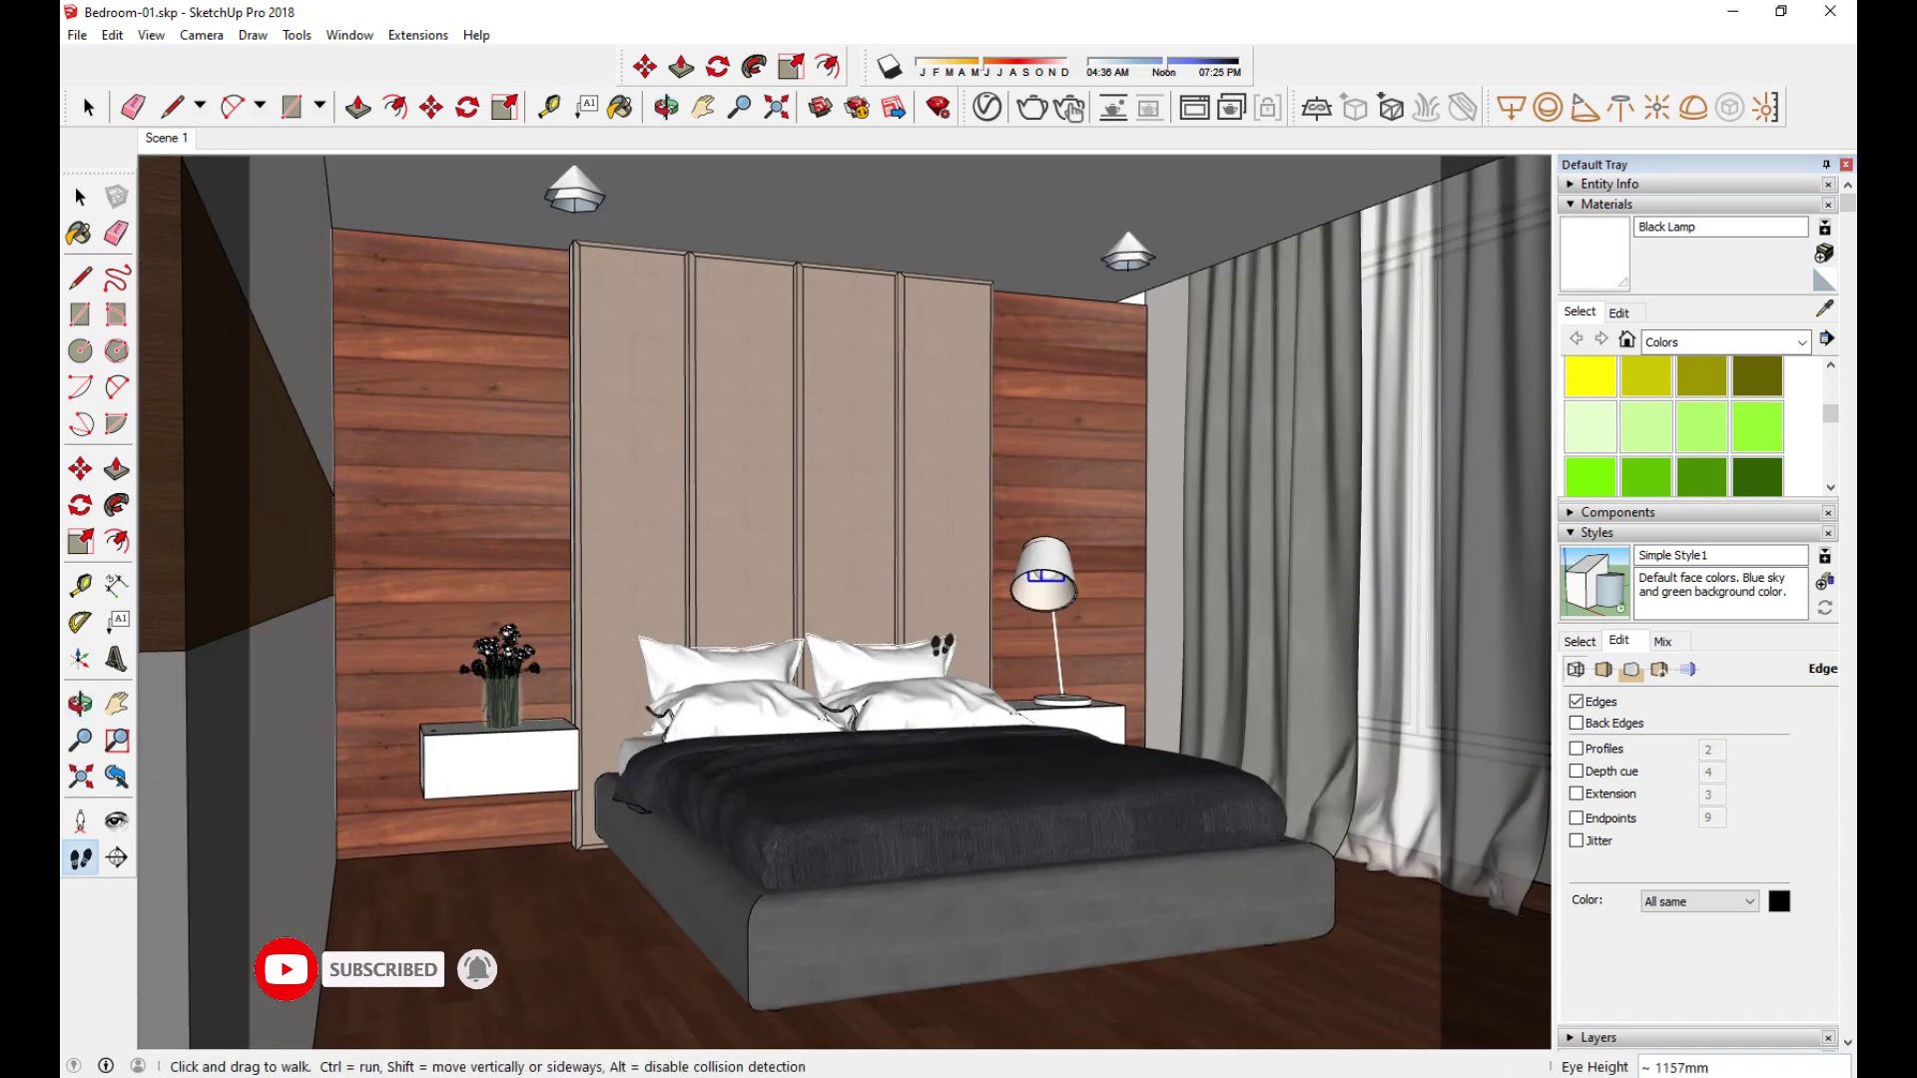
{"action": "left_click", "coordinate": [81, 197]}
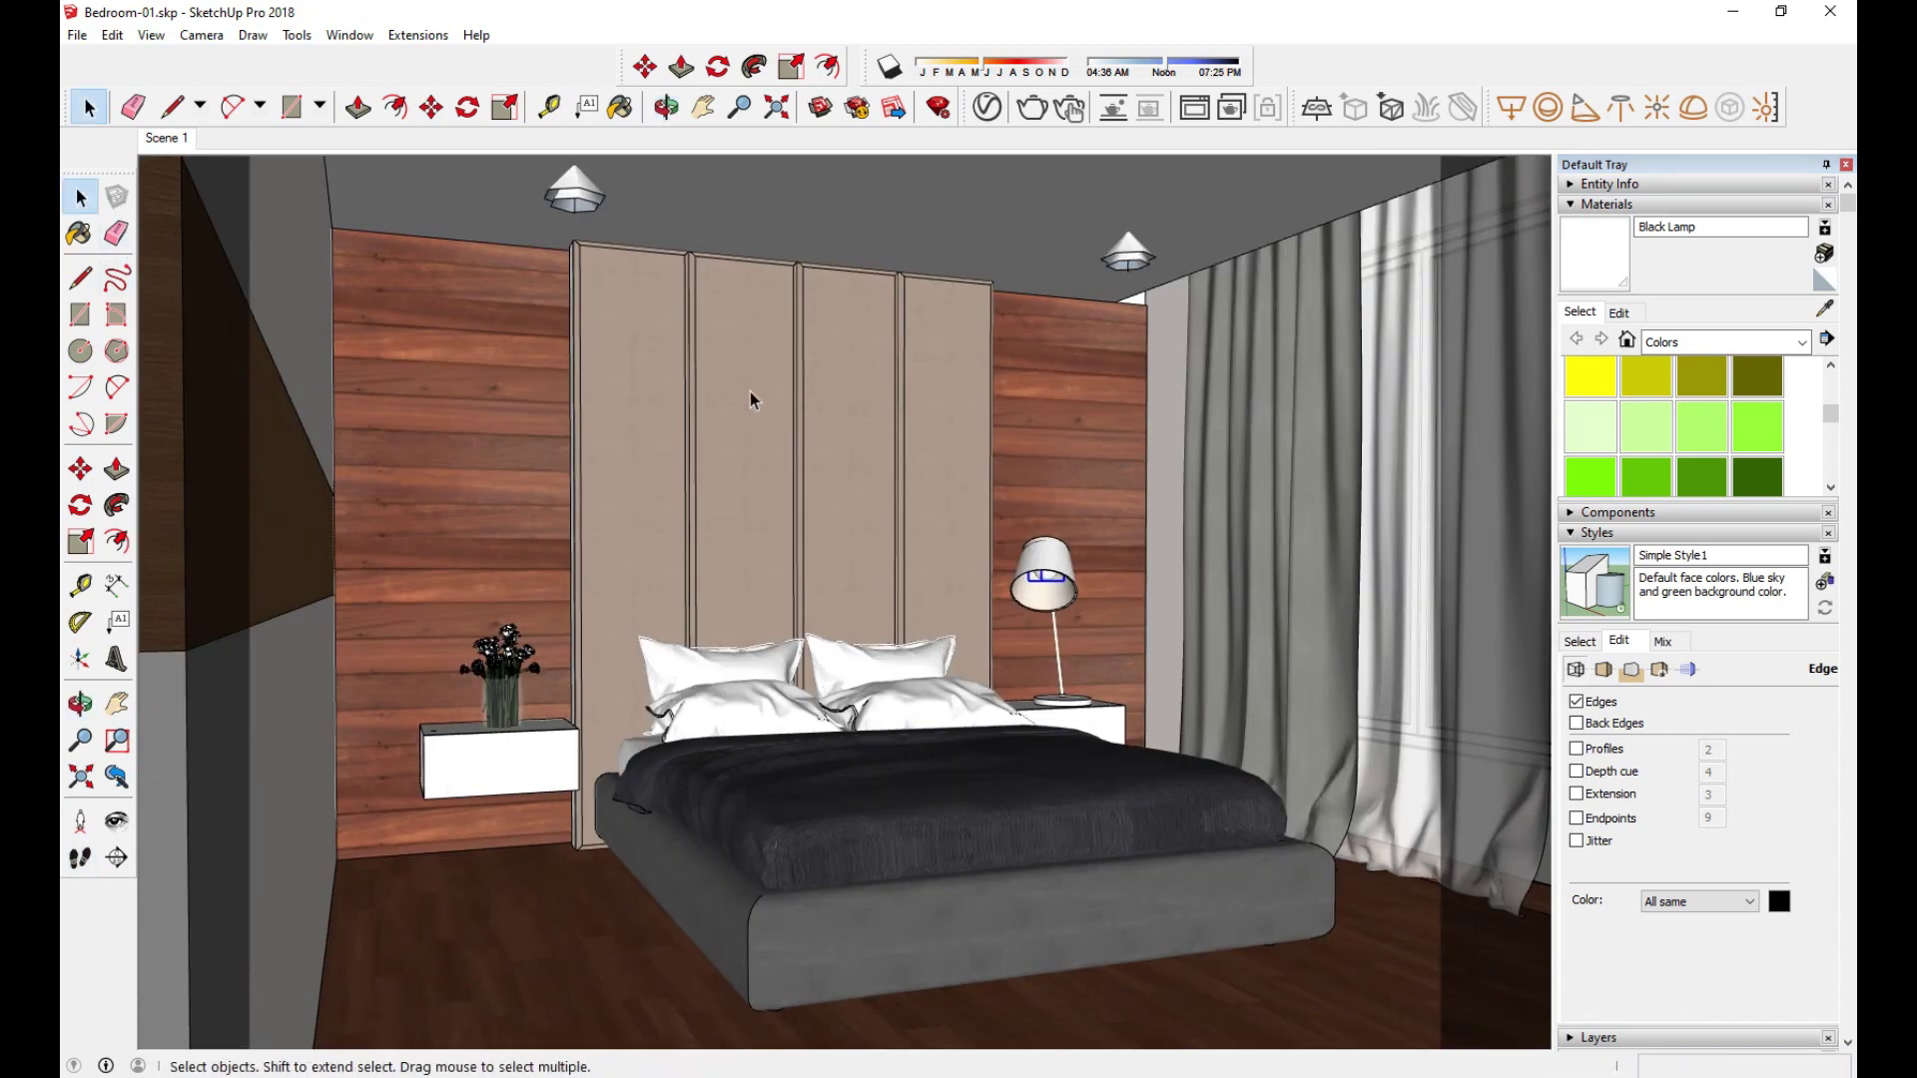
{"action": "middle_click_drag", "start_coordinate": [1164, 274], "coordinate": [1160, 276]}
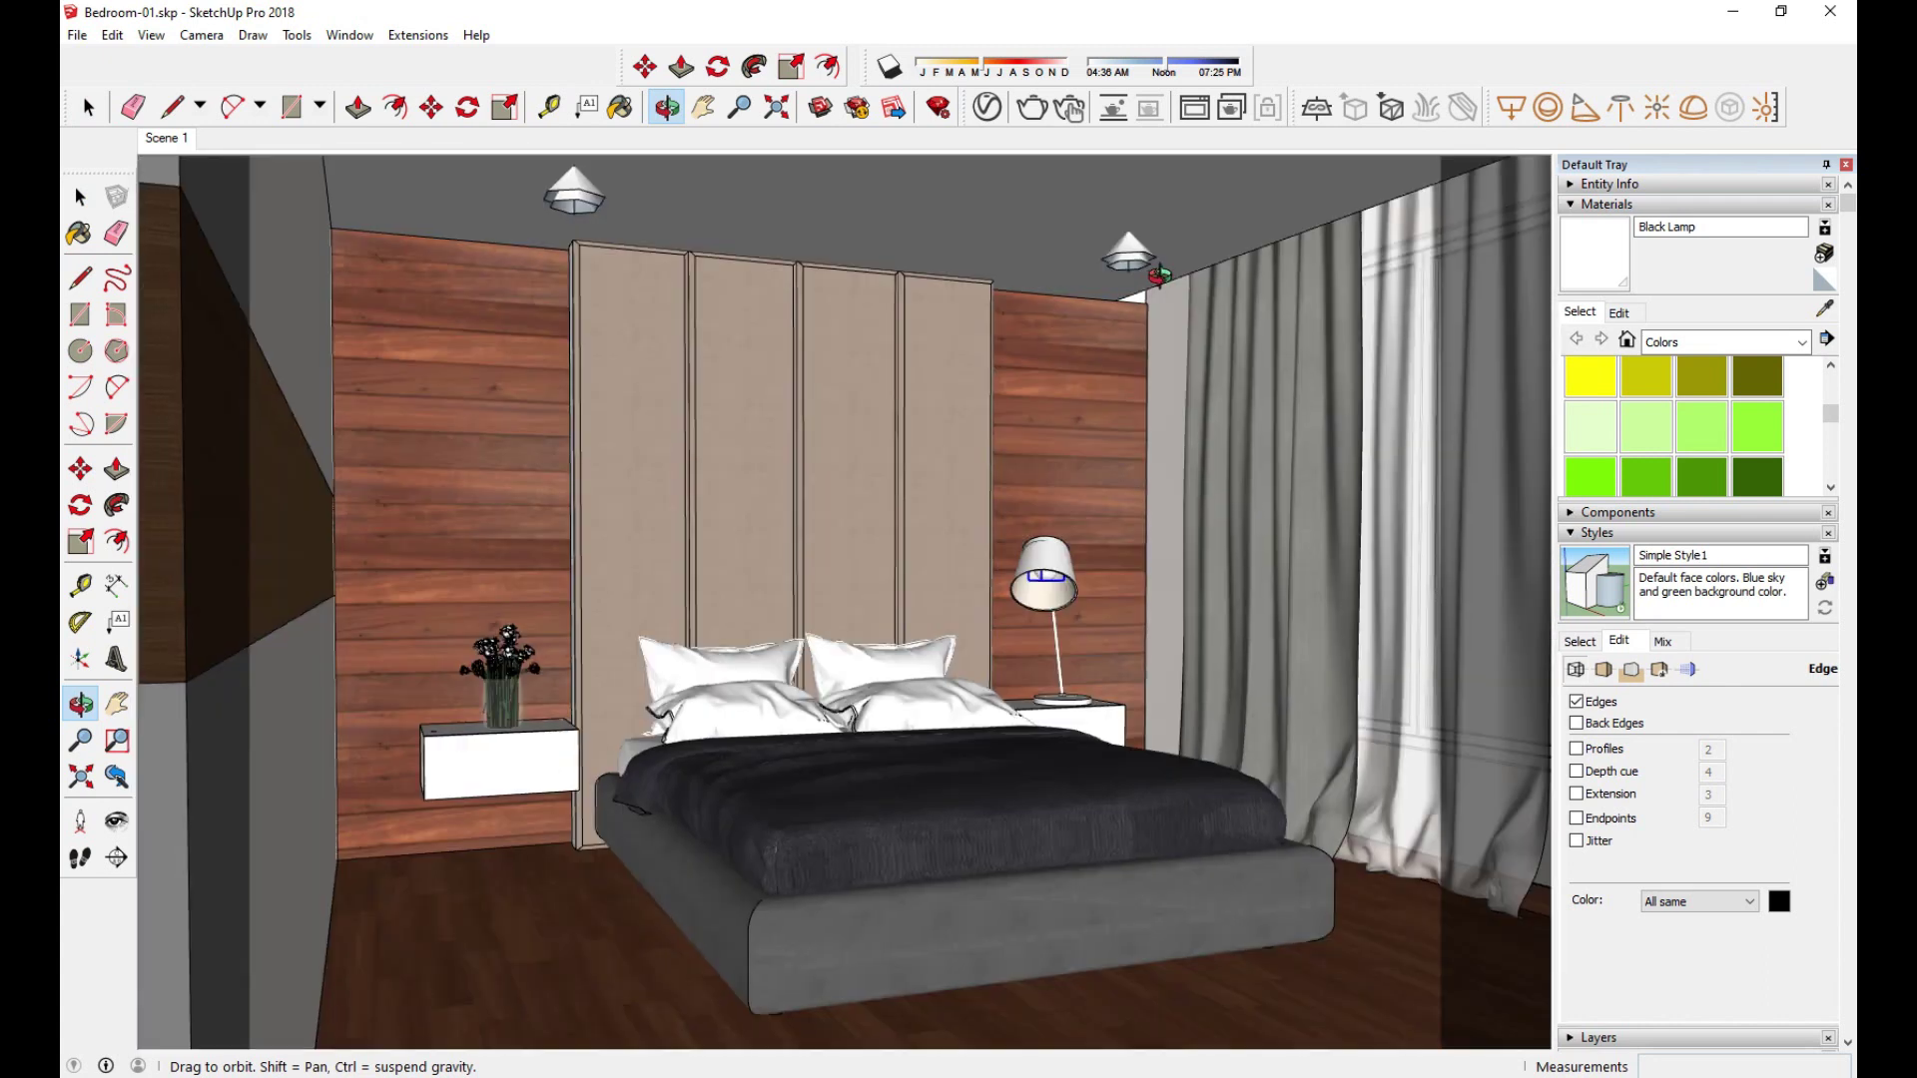
{"action": "key", "text": "space"}
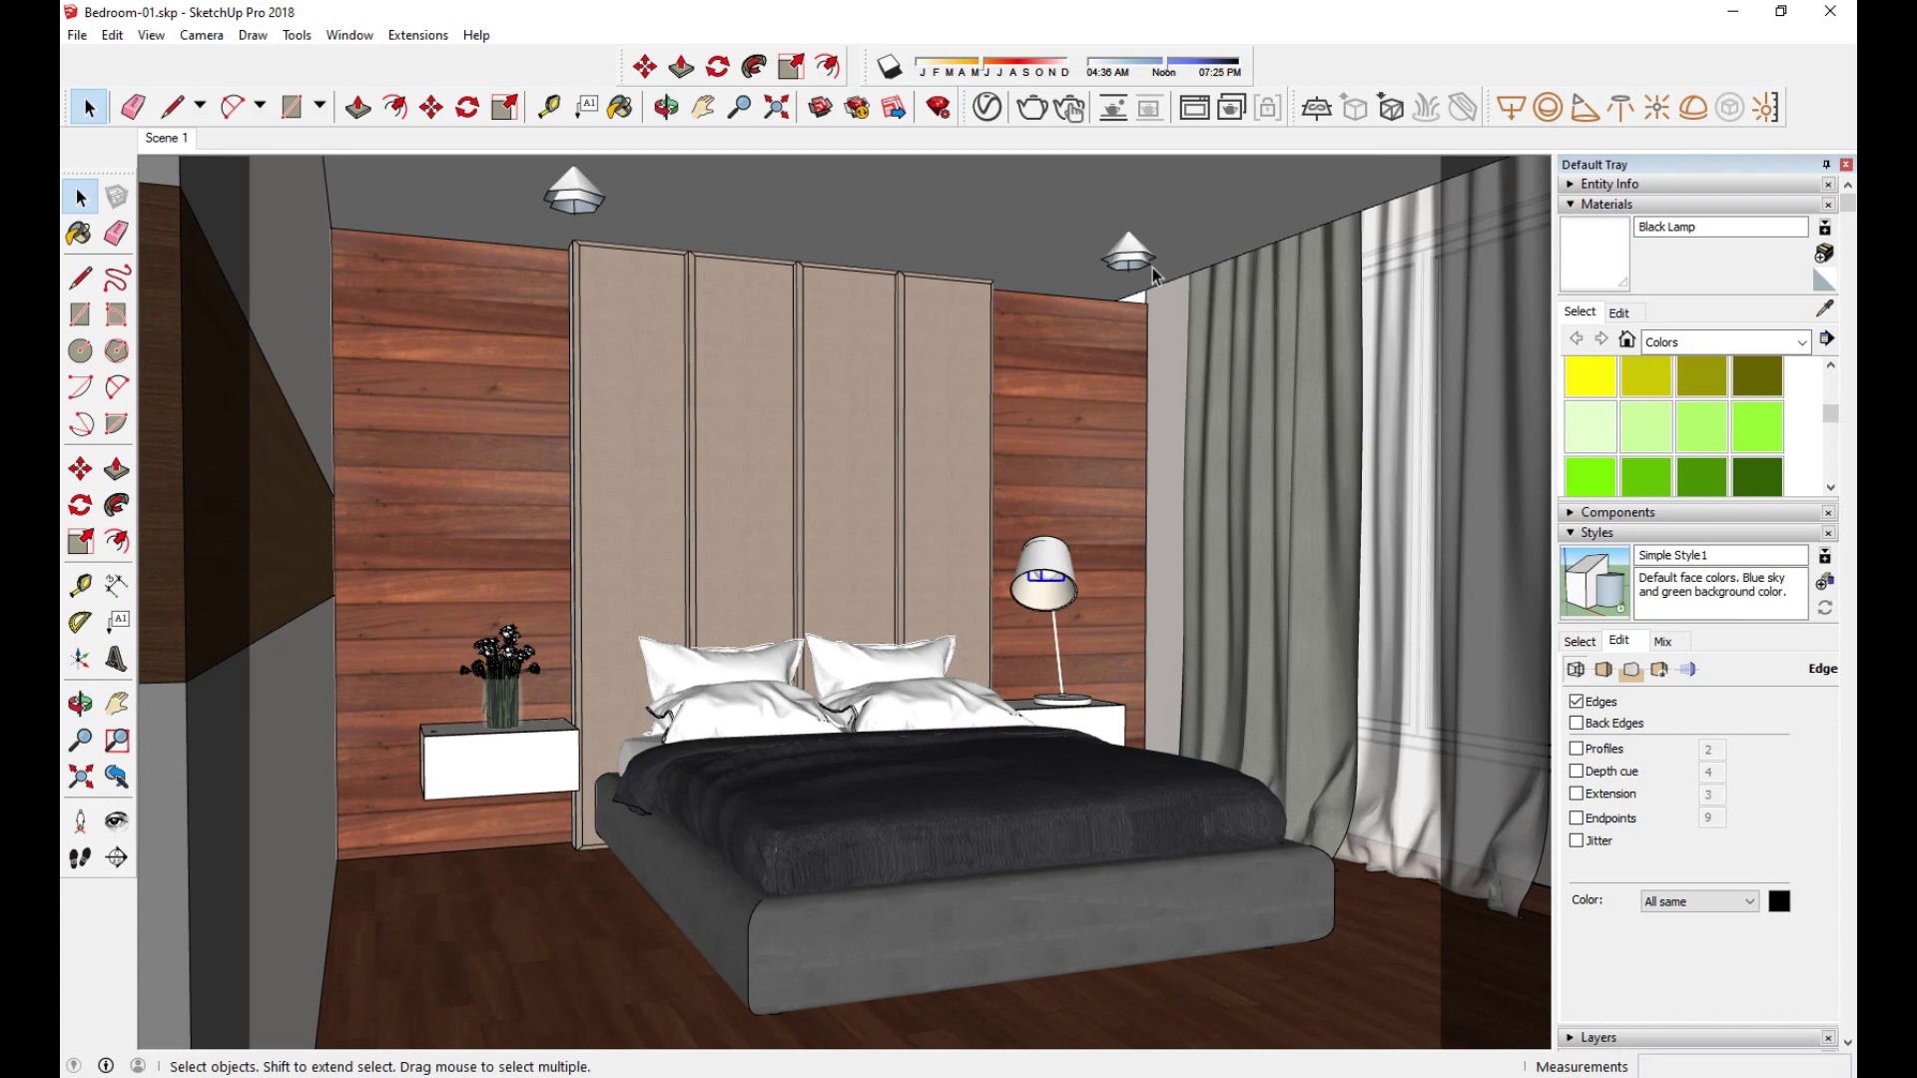
Step: Run a test render of the reframed bedroom to check the lamp's sphere light in the scene
{"action": "left_click", "coordinate": [1031, 106]}
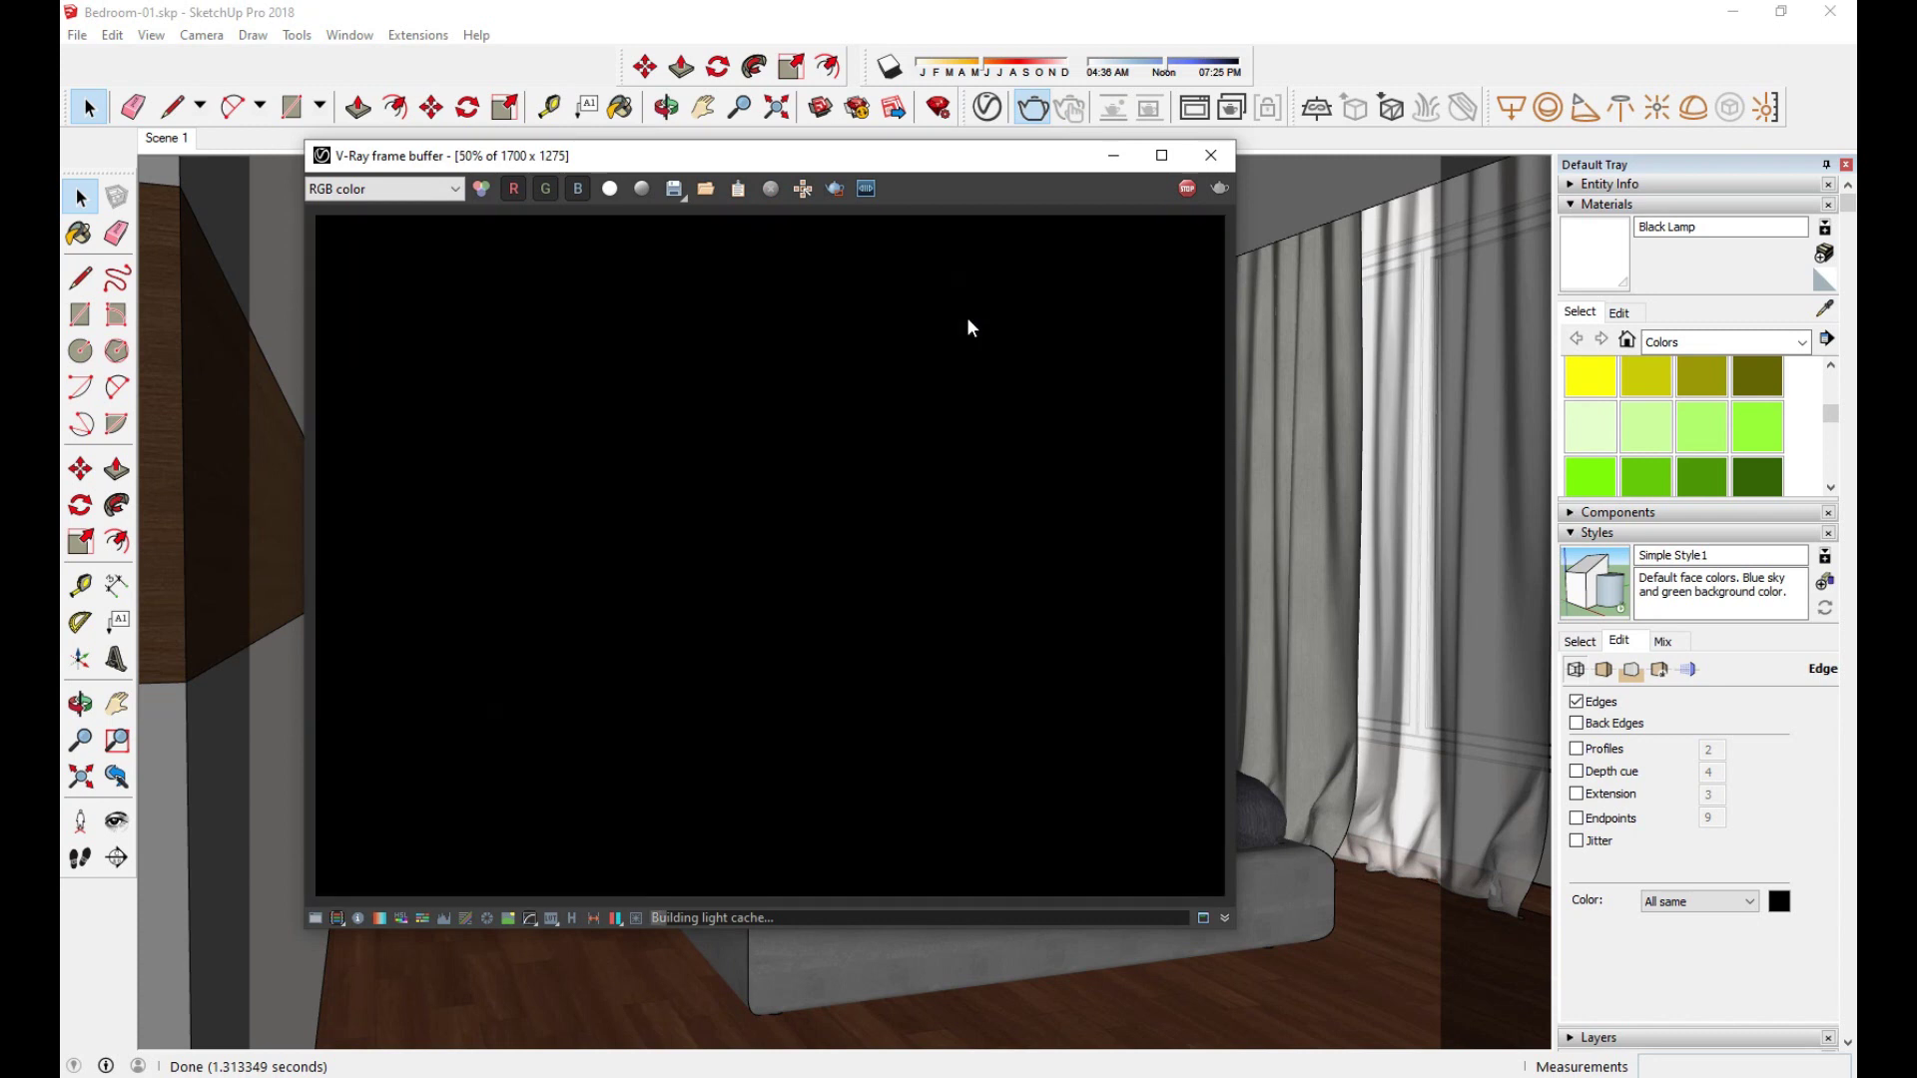
{"action": "mouse_move", "coordinate": [1017, 170]}
{"action": "left_mouse_down"}
{"action": "mouse_move", "coordinate": [1192, 140]}
{"action": "mouse_move", "coordinate": [926, 141]}
{"action": "mouse_move", "coordinate": [1457, 190]}
{"action": "mouse_move", "coordinate": [981, 156]}
{"action": "mouse_move", "coordinate": [783, 342]}
{"action": "mouse_move", "coordinate": [1037, 175]}
{"action": "left_mouse_up"}
{"action": "scroll", "coordinate": [950, 445], "scroll_direction": "down", "scroll_amount": 1}
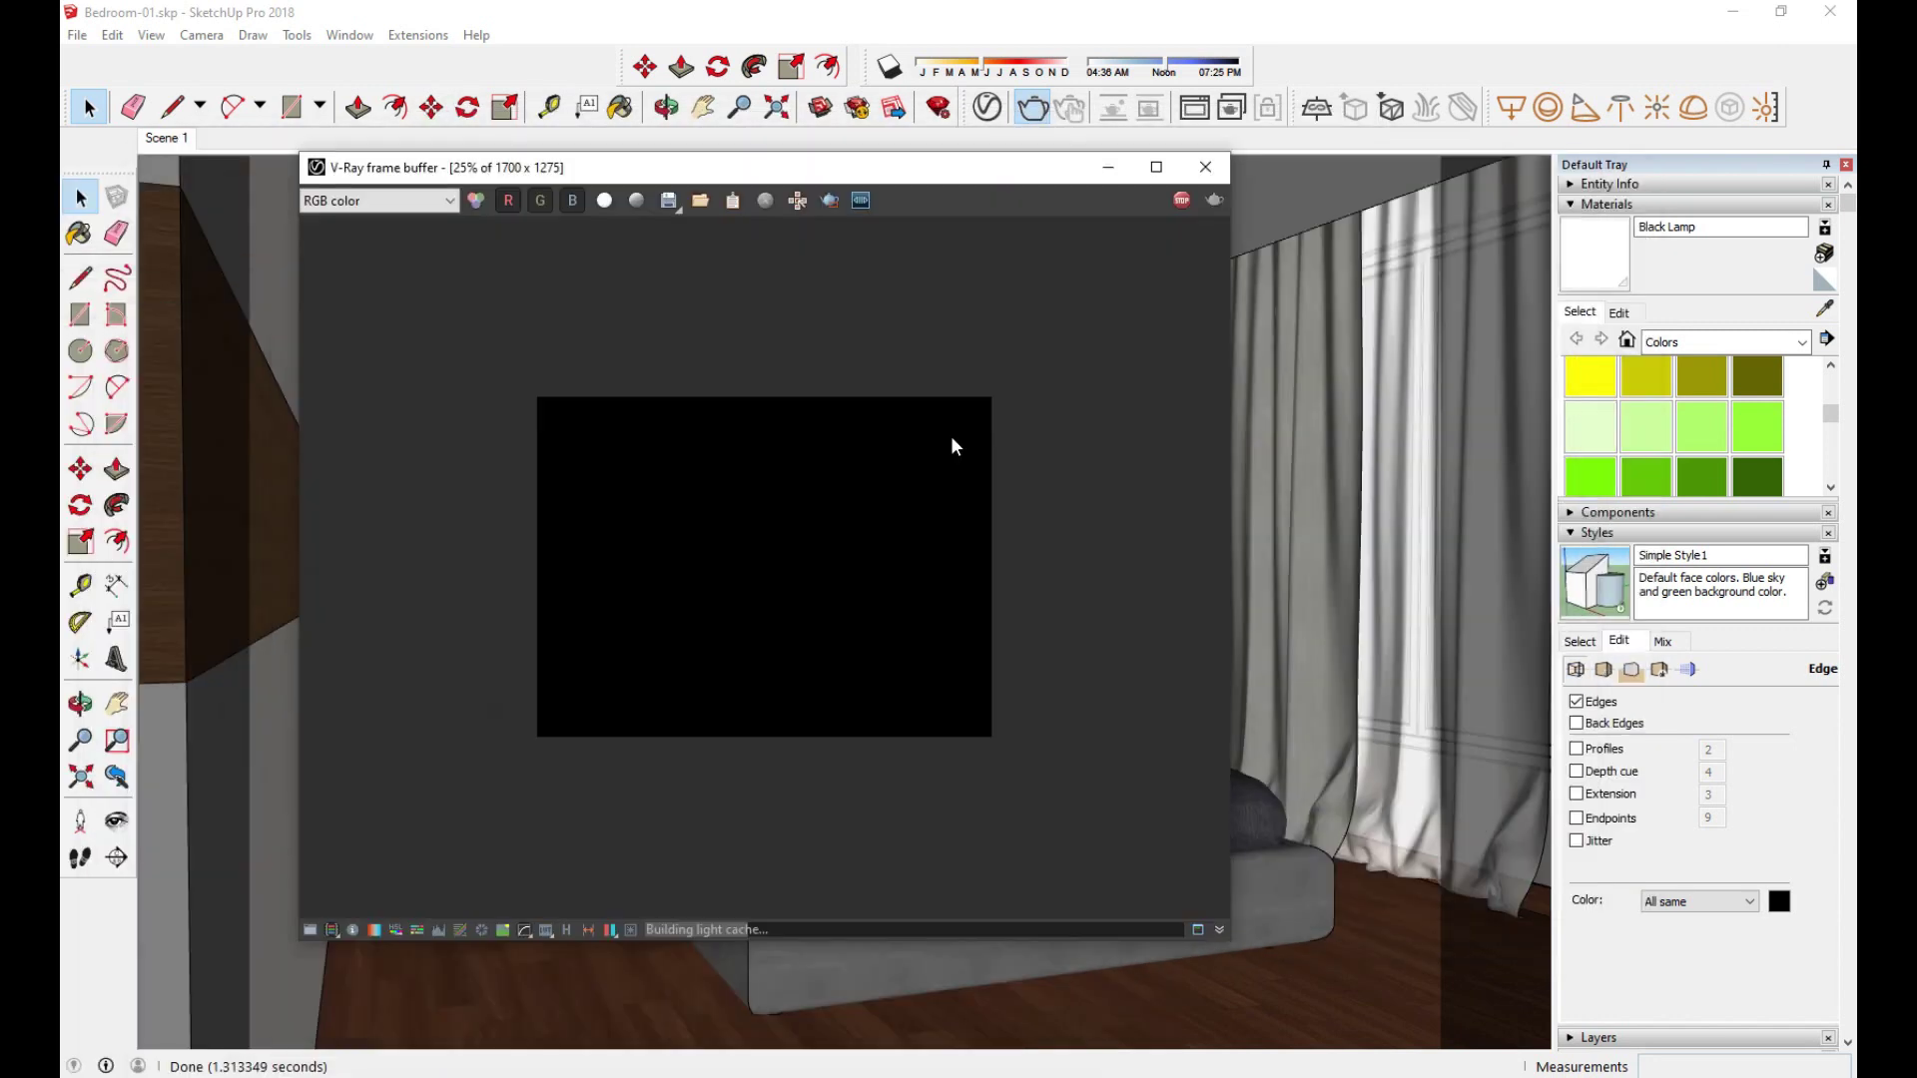
{"action": "scroll", "coordinate": [951, 438], "scroll_direction": "up", "scroll_amount": 1}
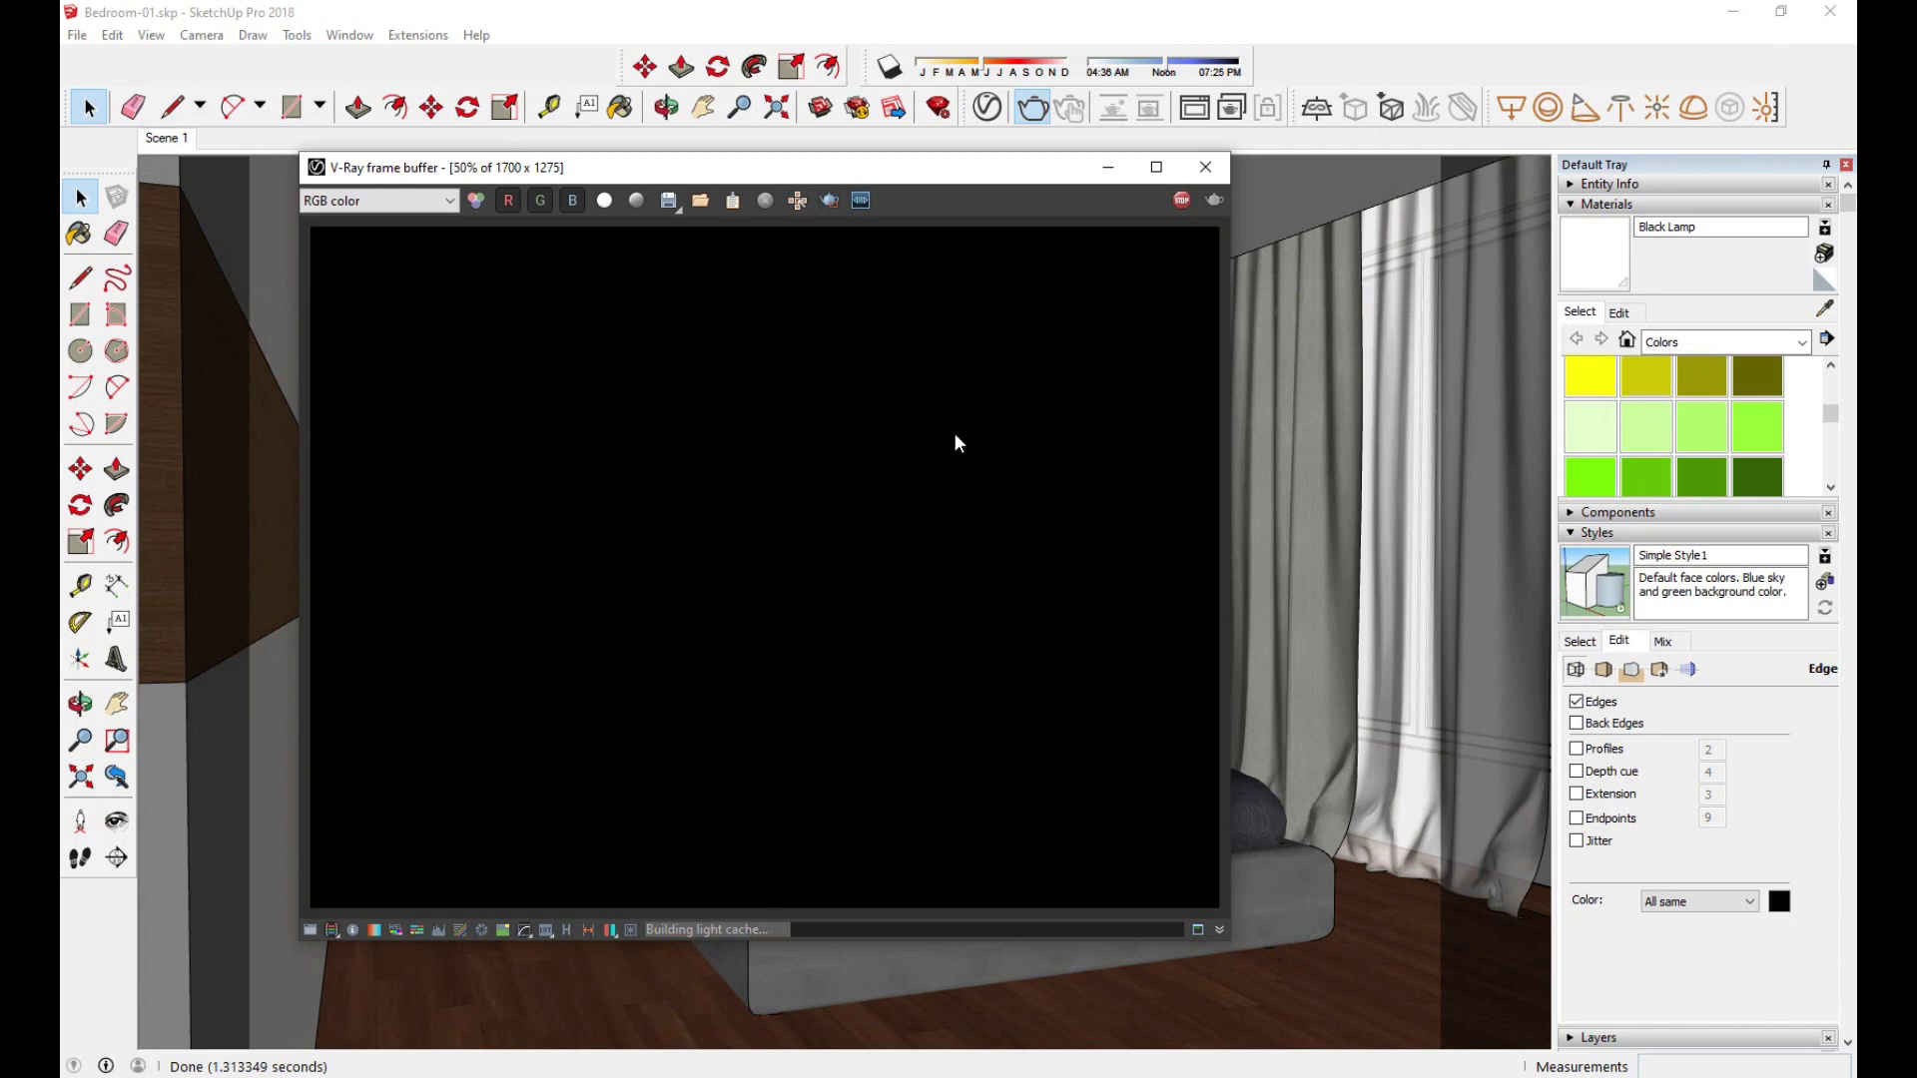
Step: Watch the test render's early light cache pass, then abort it and close the frame buffer
{"action": "left_click_drag", "start_coordinate": [957, 181], "coordinate": [887, 149]}
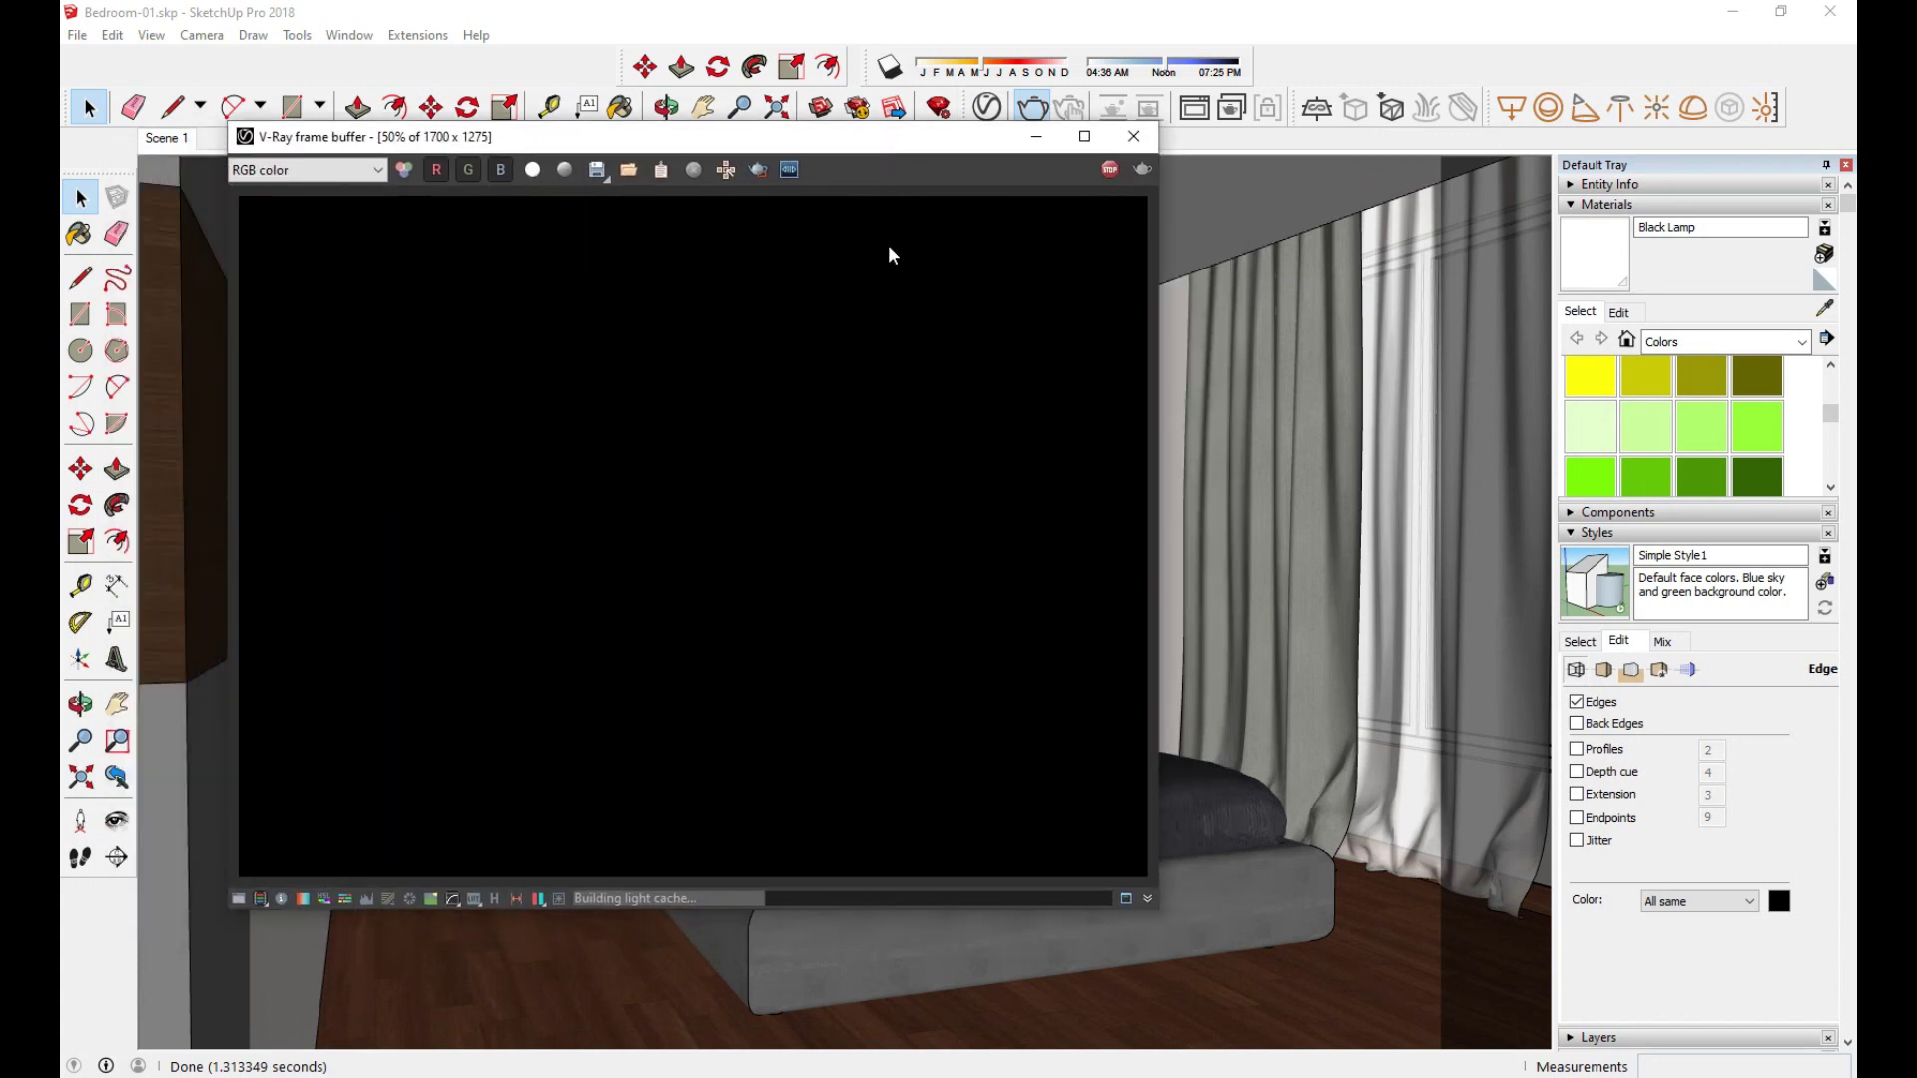
{"action": "left_click", "coordinate": [319, 170]}
{"action": "left_click", "coordinate": [342, 185]}
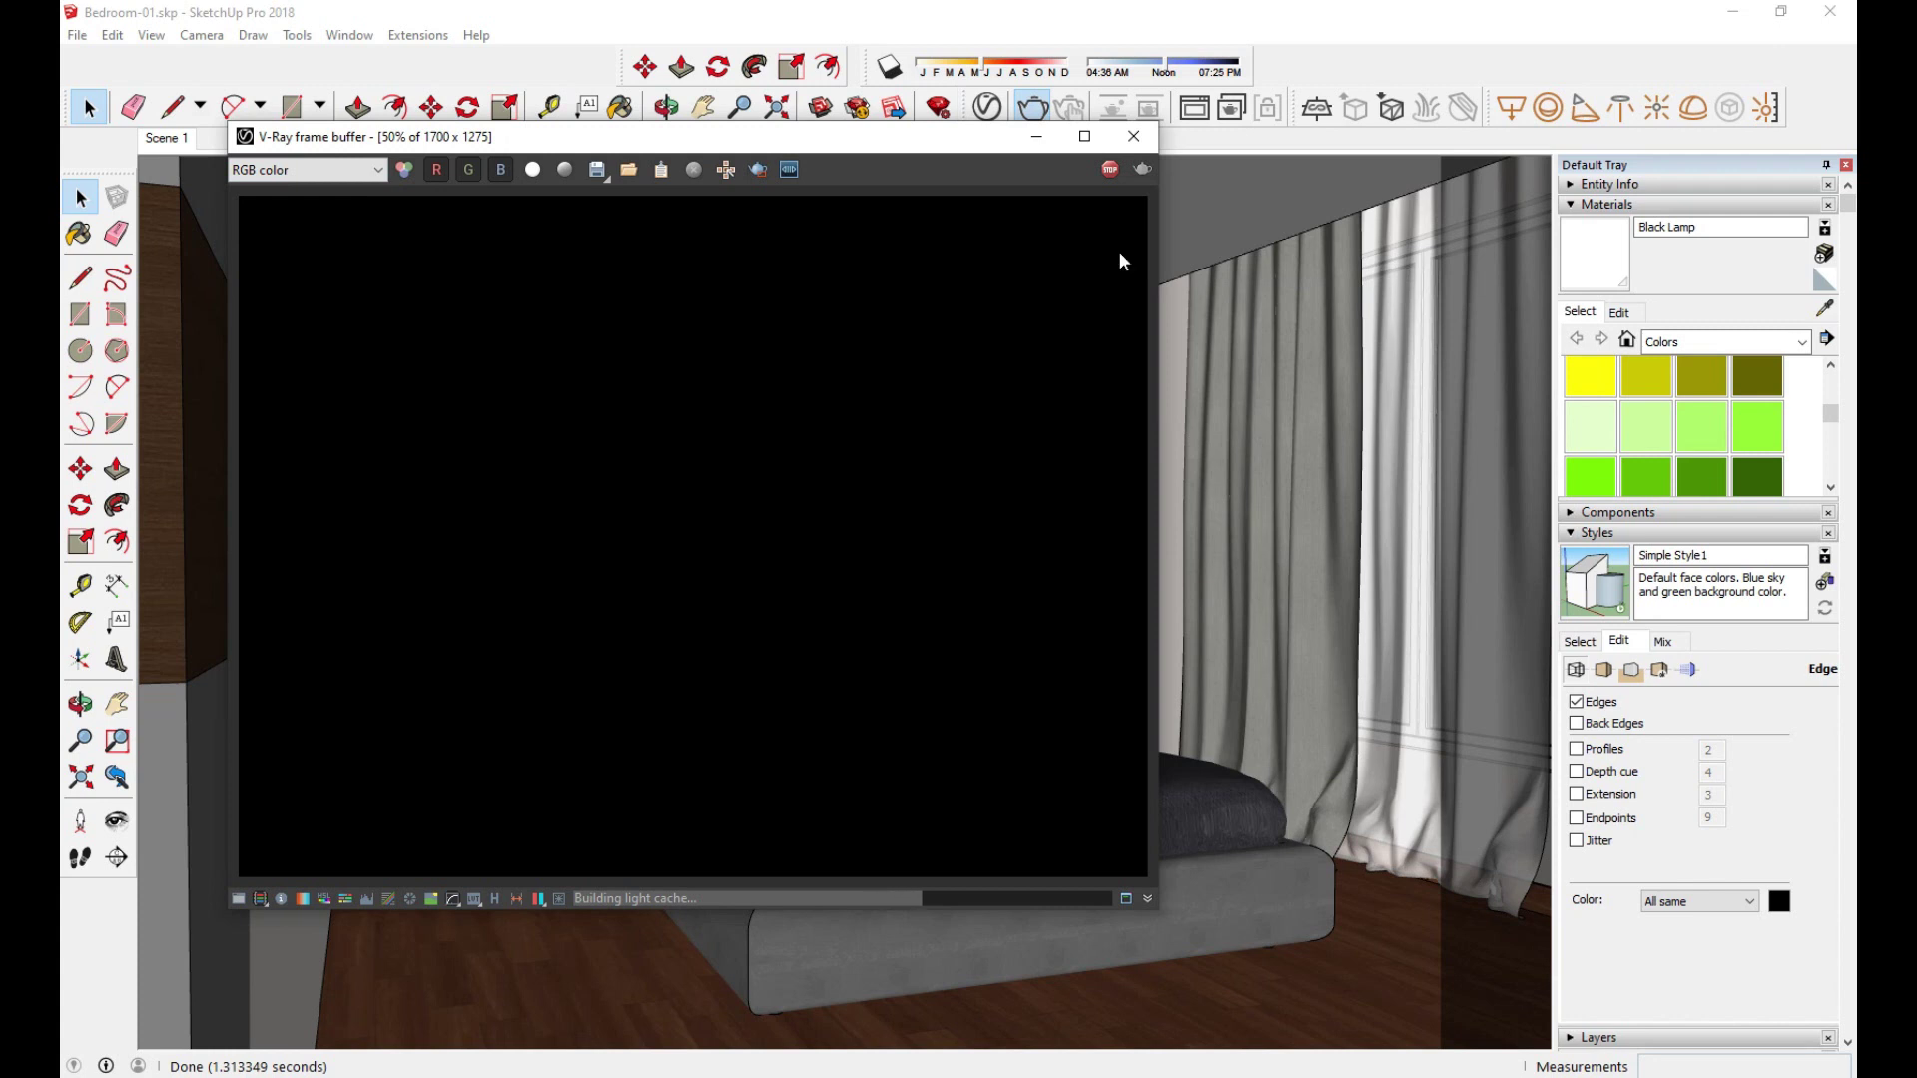
{"action": "left_click", "coordinate": [1134, 136]}
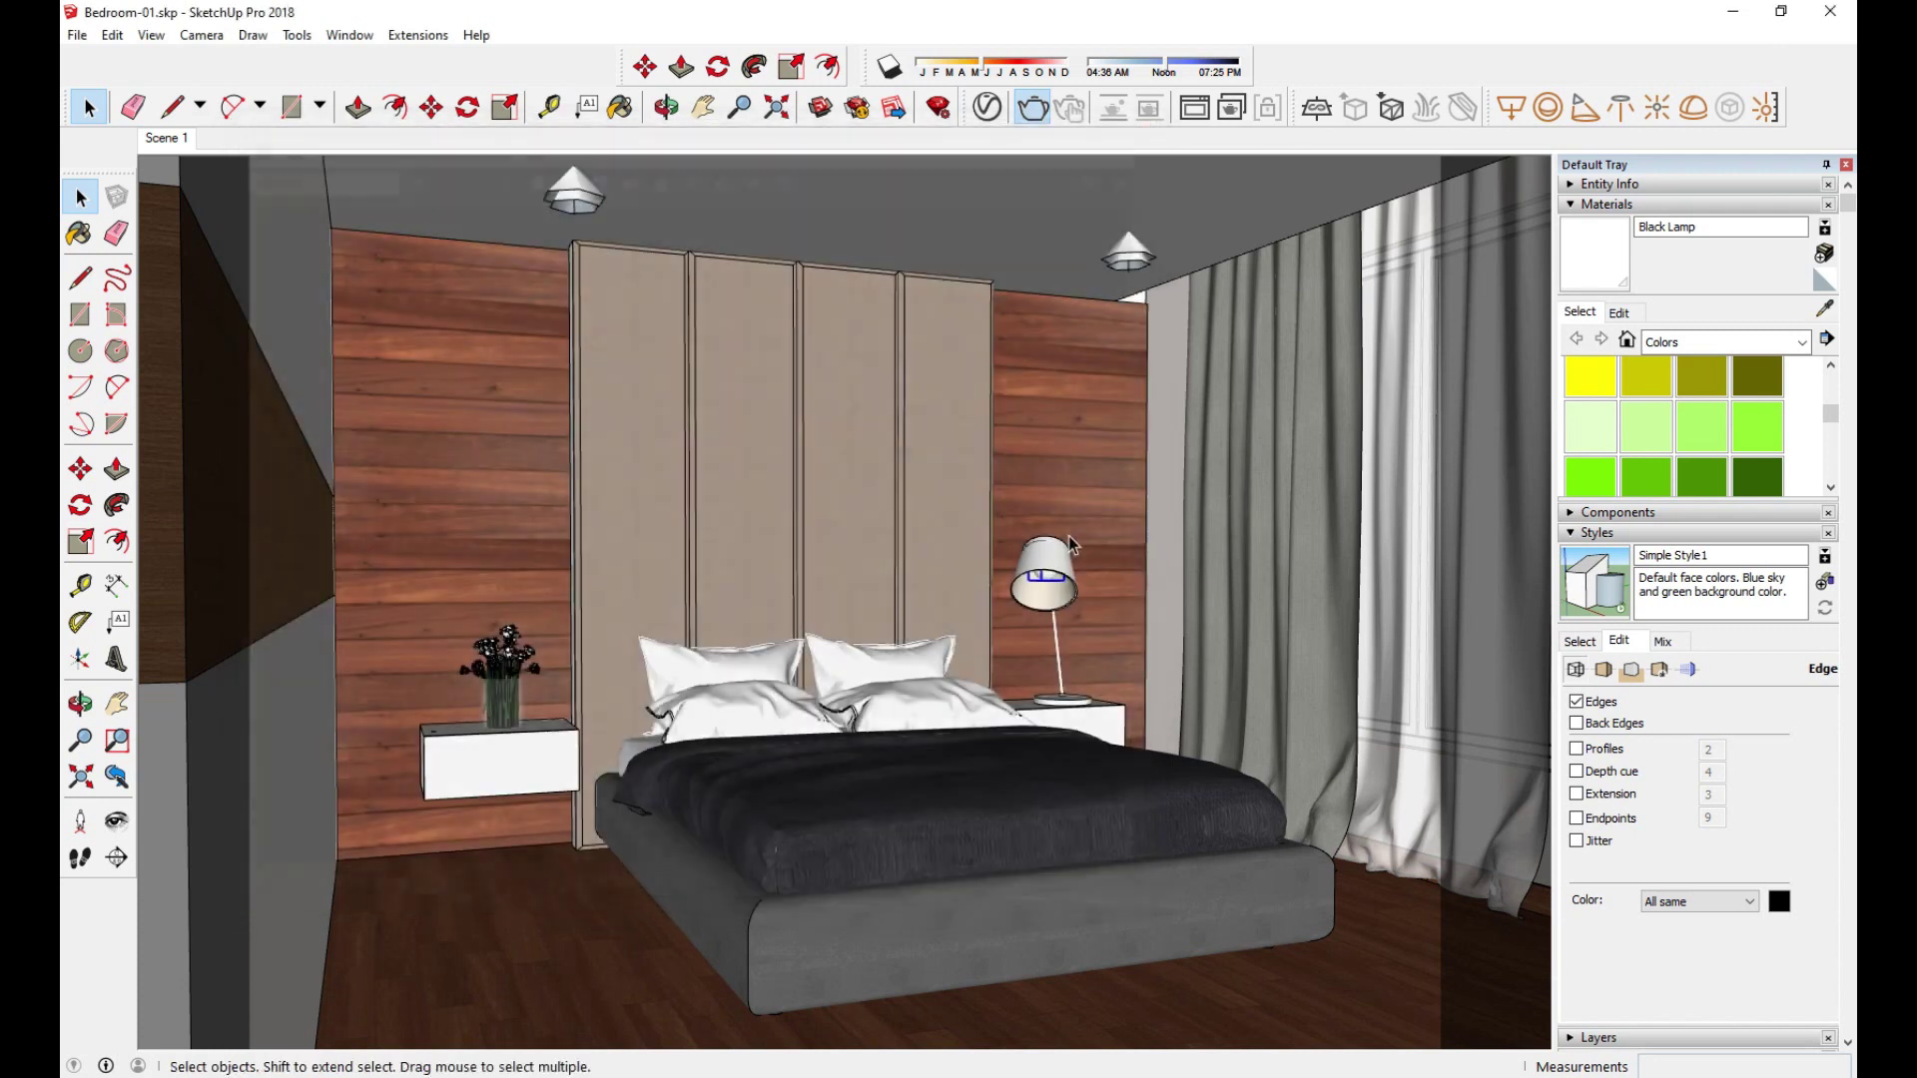
Step: Move the camera closer to the bed and check the tighter framing with a brief test render
{"action": "scroll", "coordinate": [1152, 871], "scroll_direction": "up", "scroll_amount": 3}
{"action": "scroll", "coordinate": [1150, 871], "scroll_direction": "up", "scroll_amount": 2}
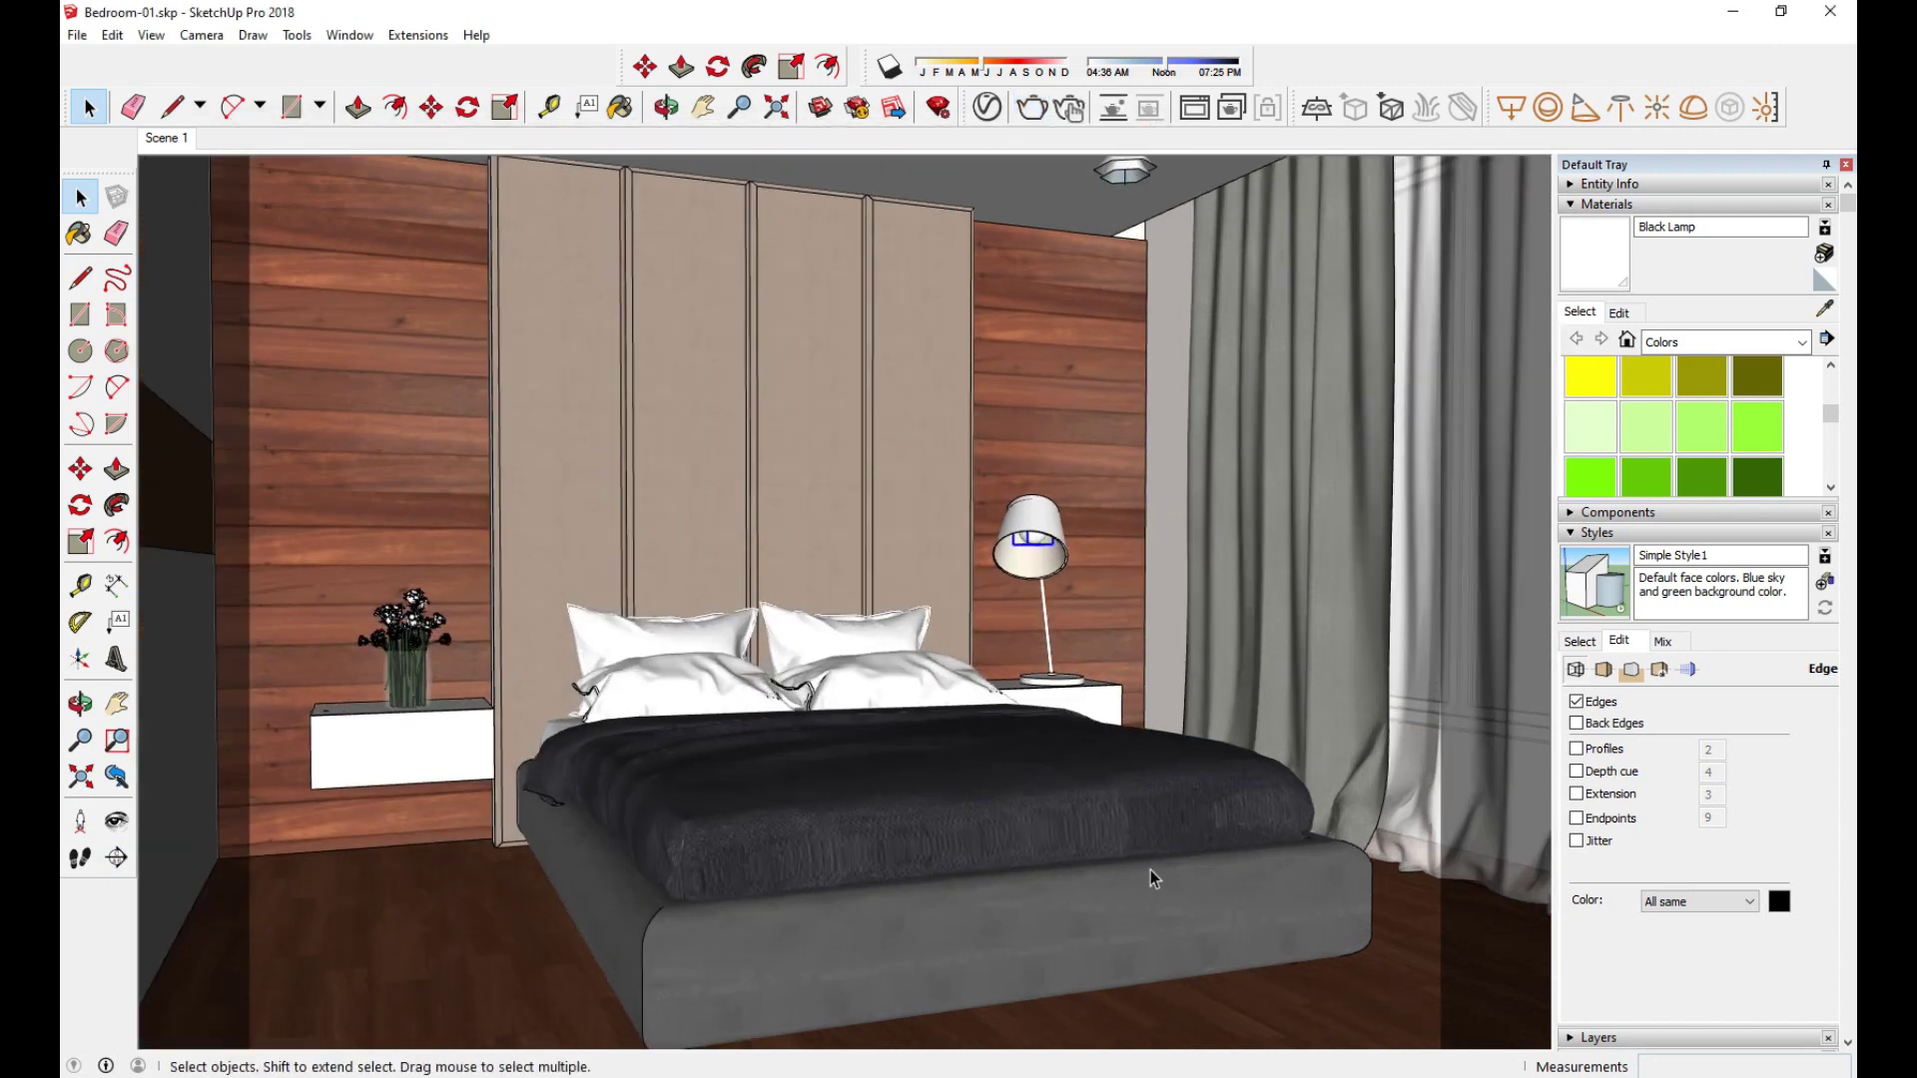
{"action": "middle_click", "coordinate": [1148, 854], "text": "shift"}
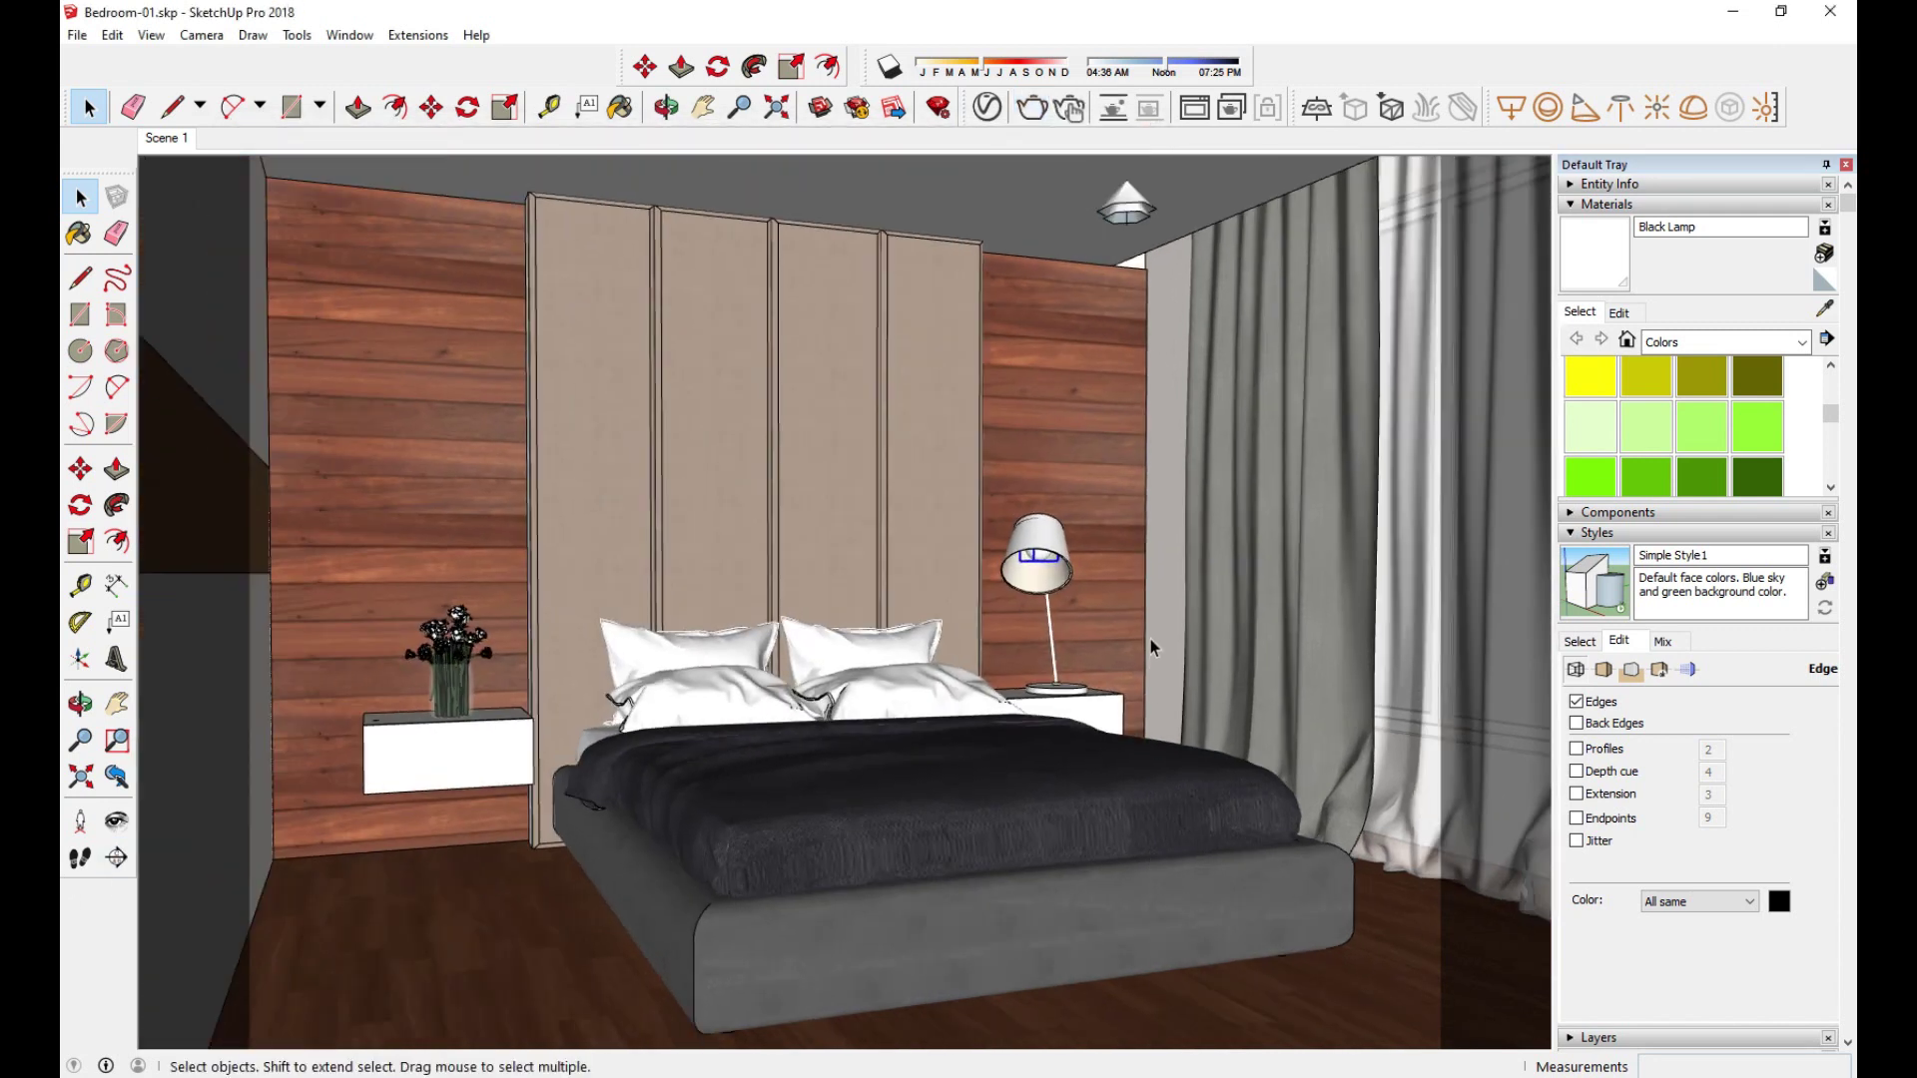
{"action": "left_click", "coordinate": [1033, 107]}
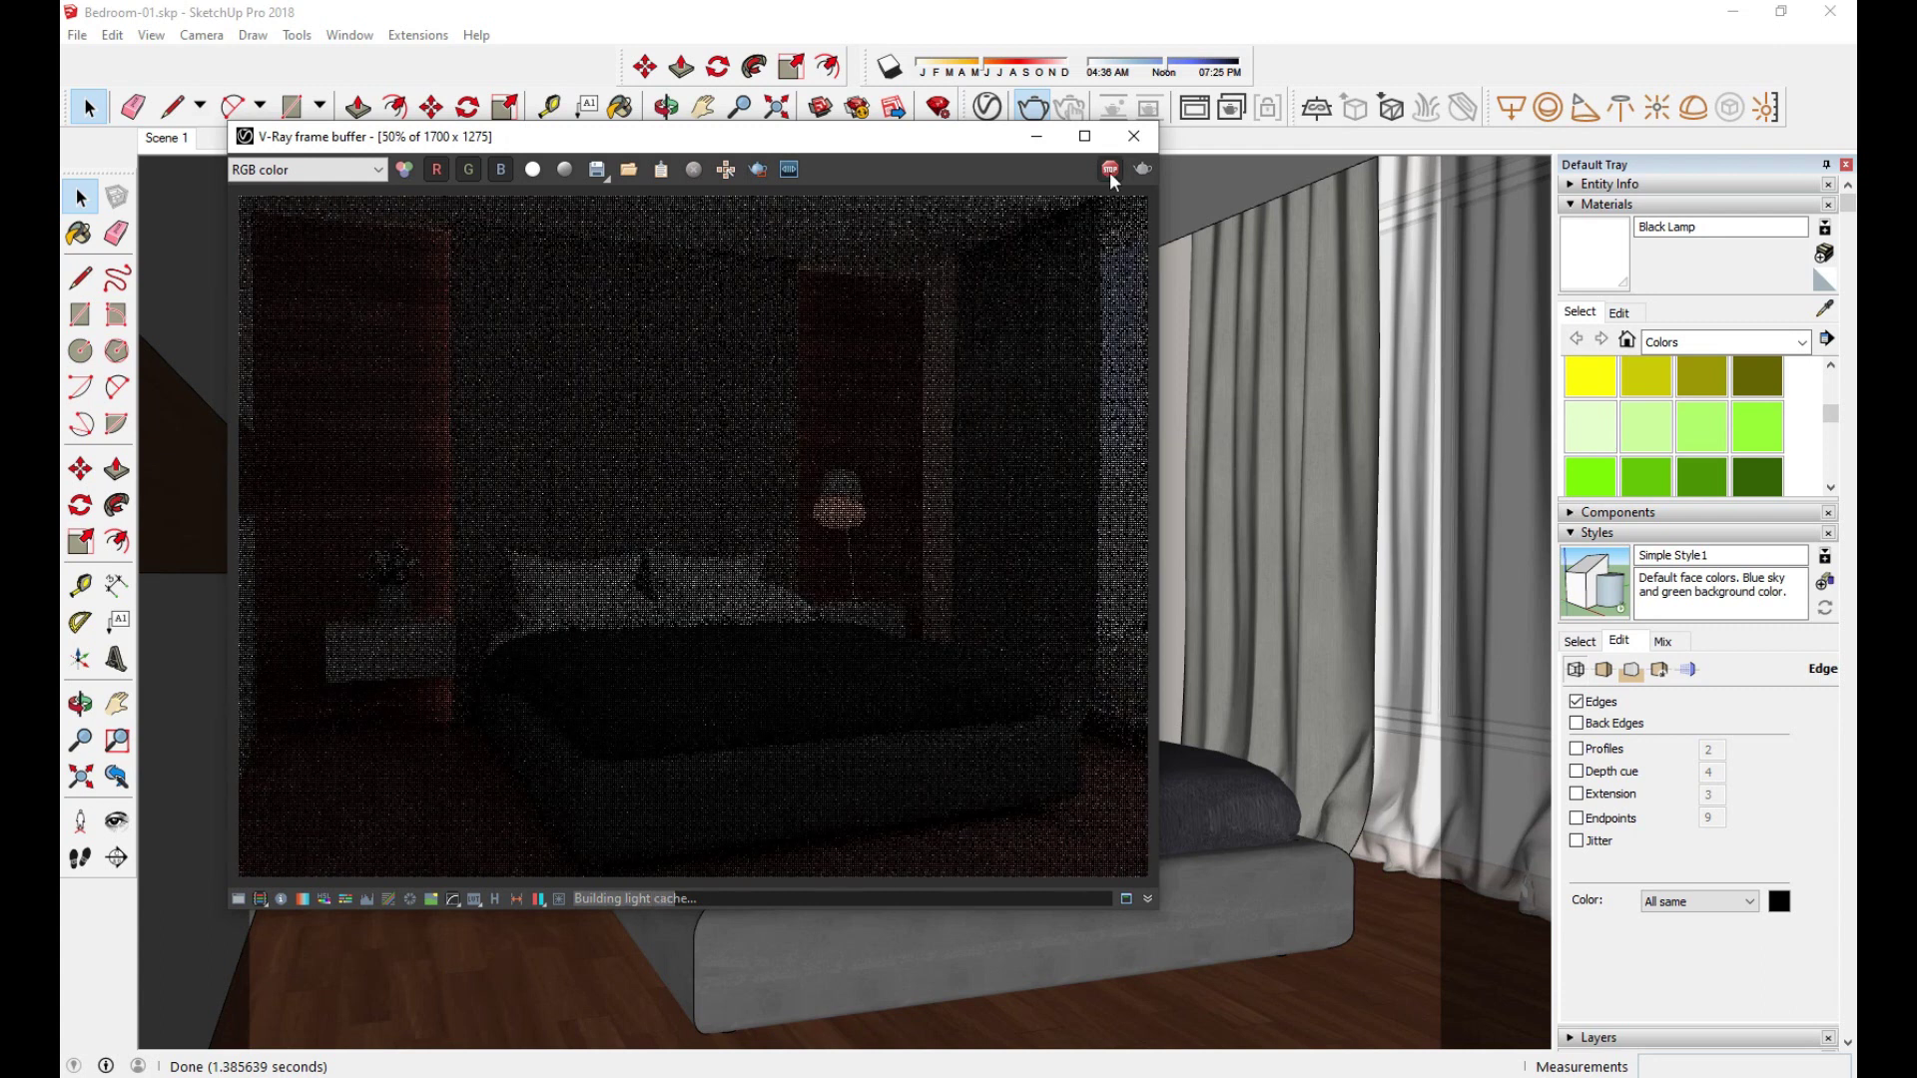
{"action": "left_click", "coordinate": [1146, 137]}
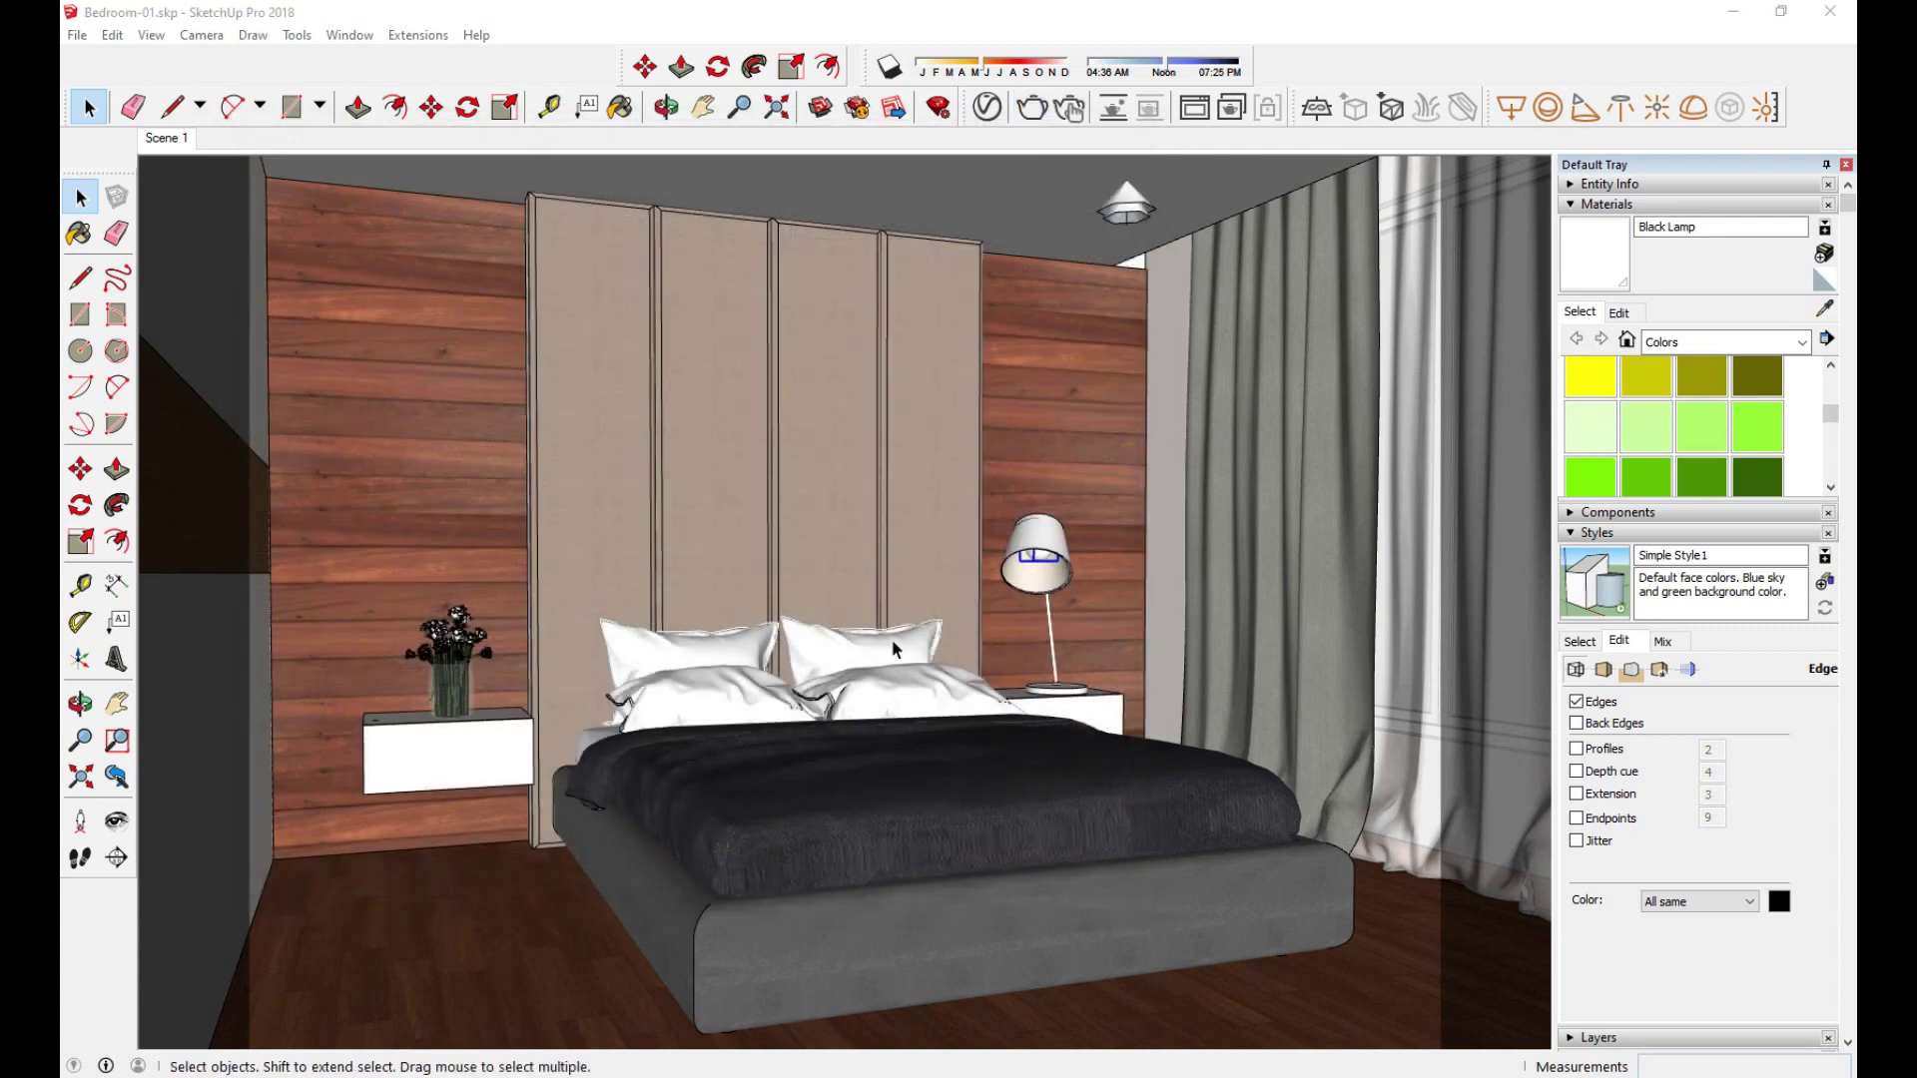
Step: Widen the camera's field of view to 70 degrees
{"action": "left_click", "coordinate": [885, 654]}
{"action": "key", "text": "z"}
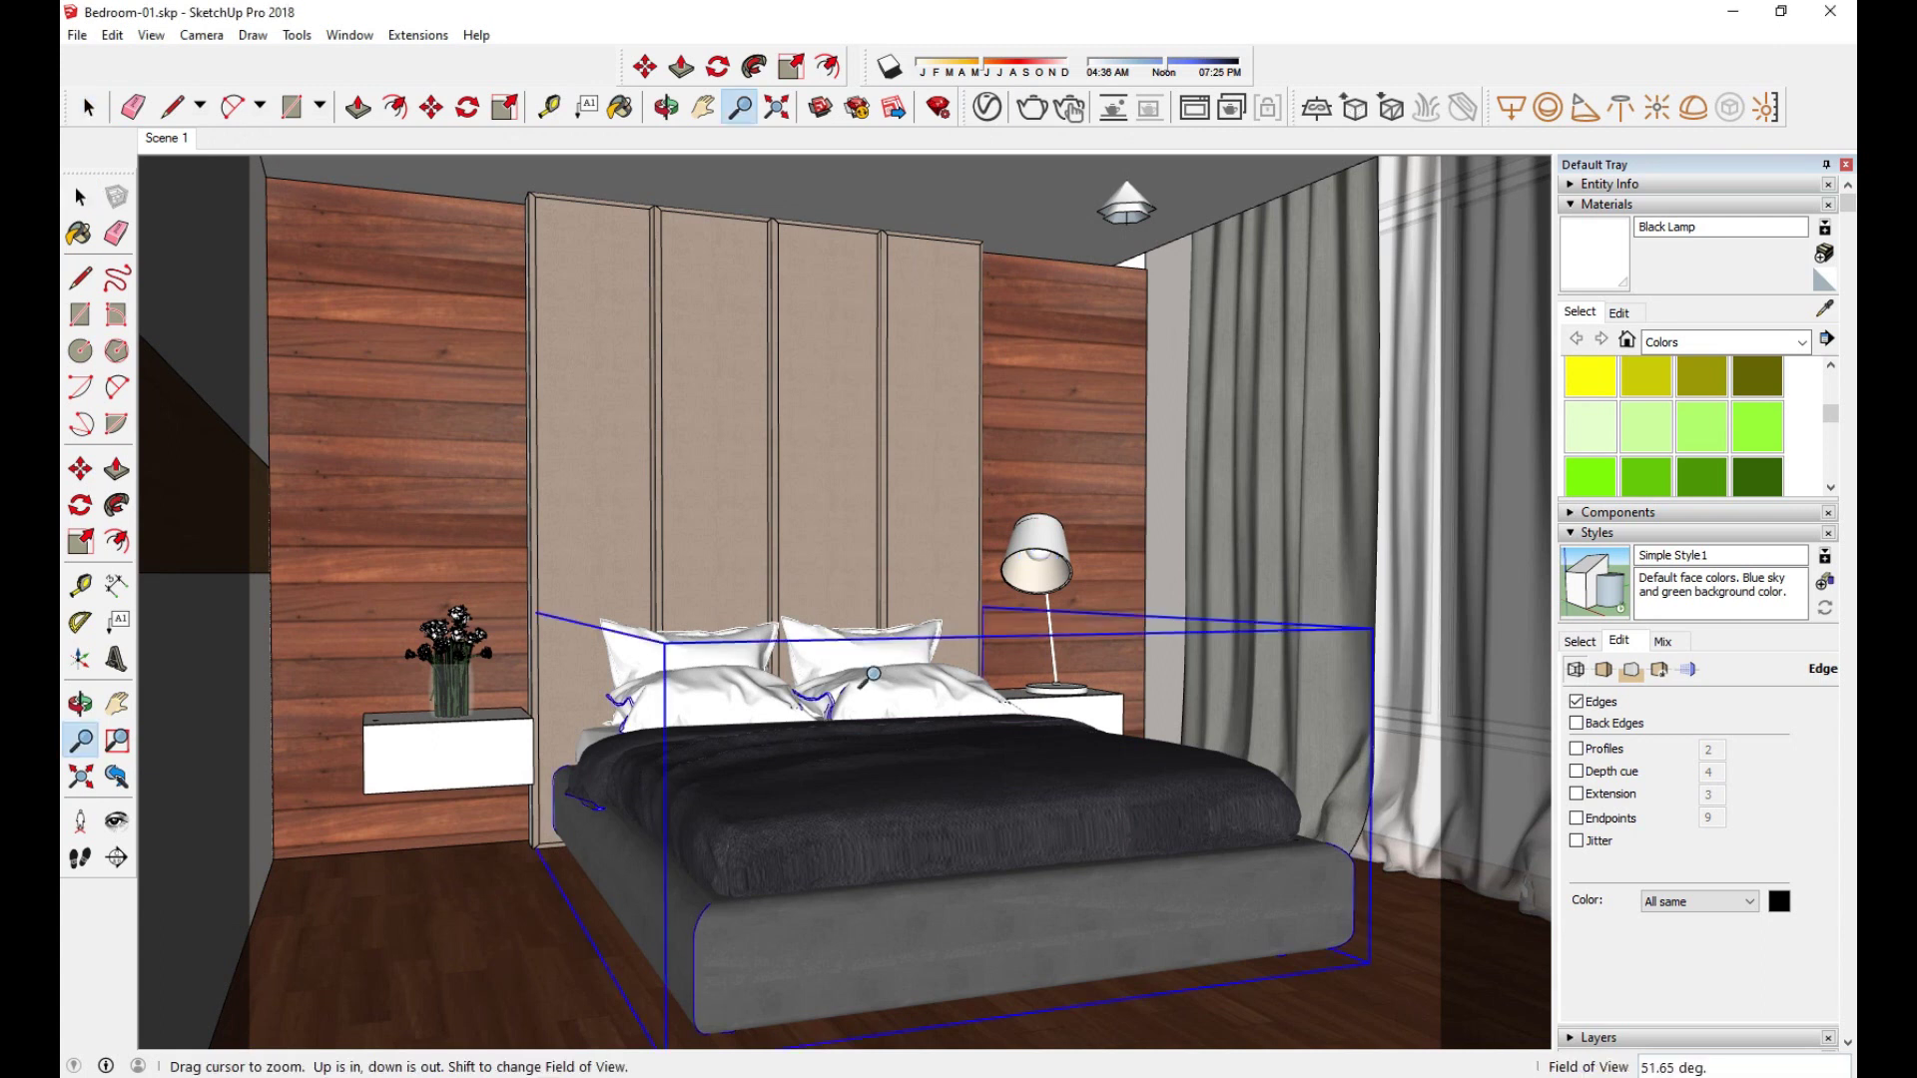
{"action": "type", "text": "70"}
{"action": "key", "text": "Return"}
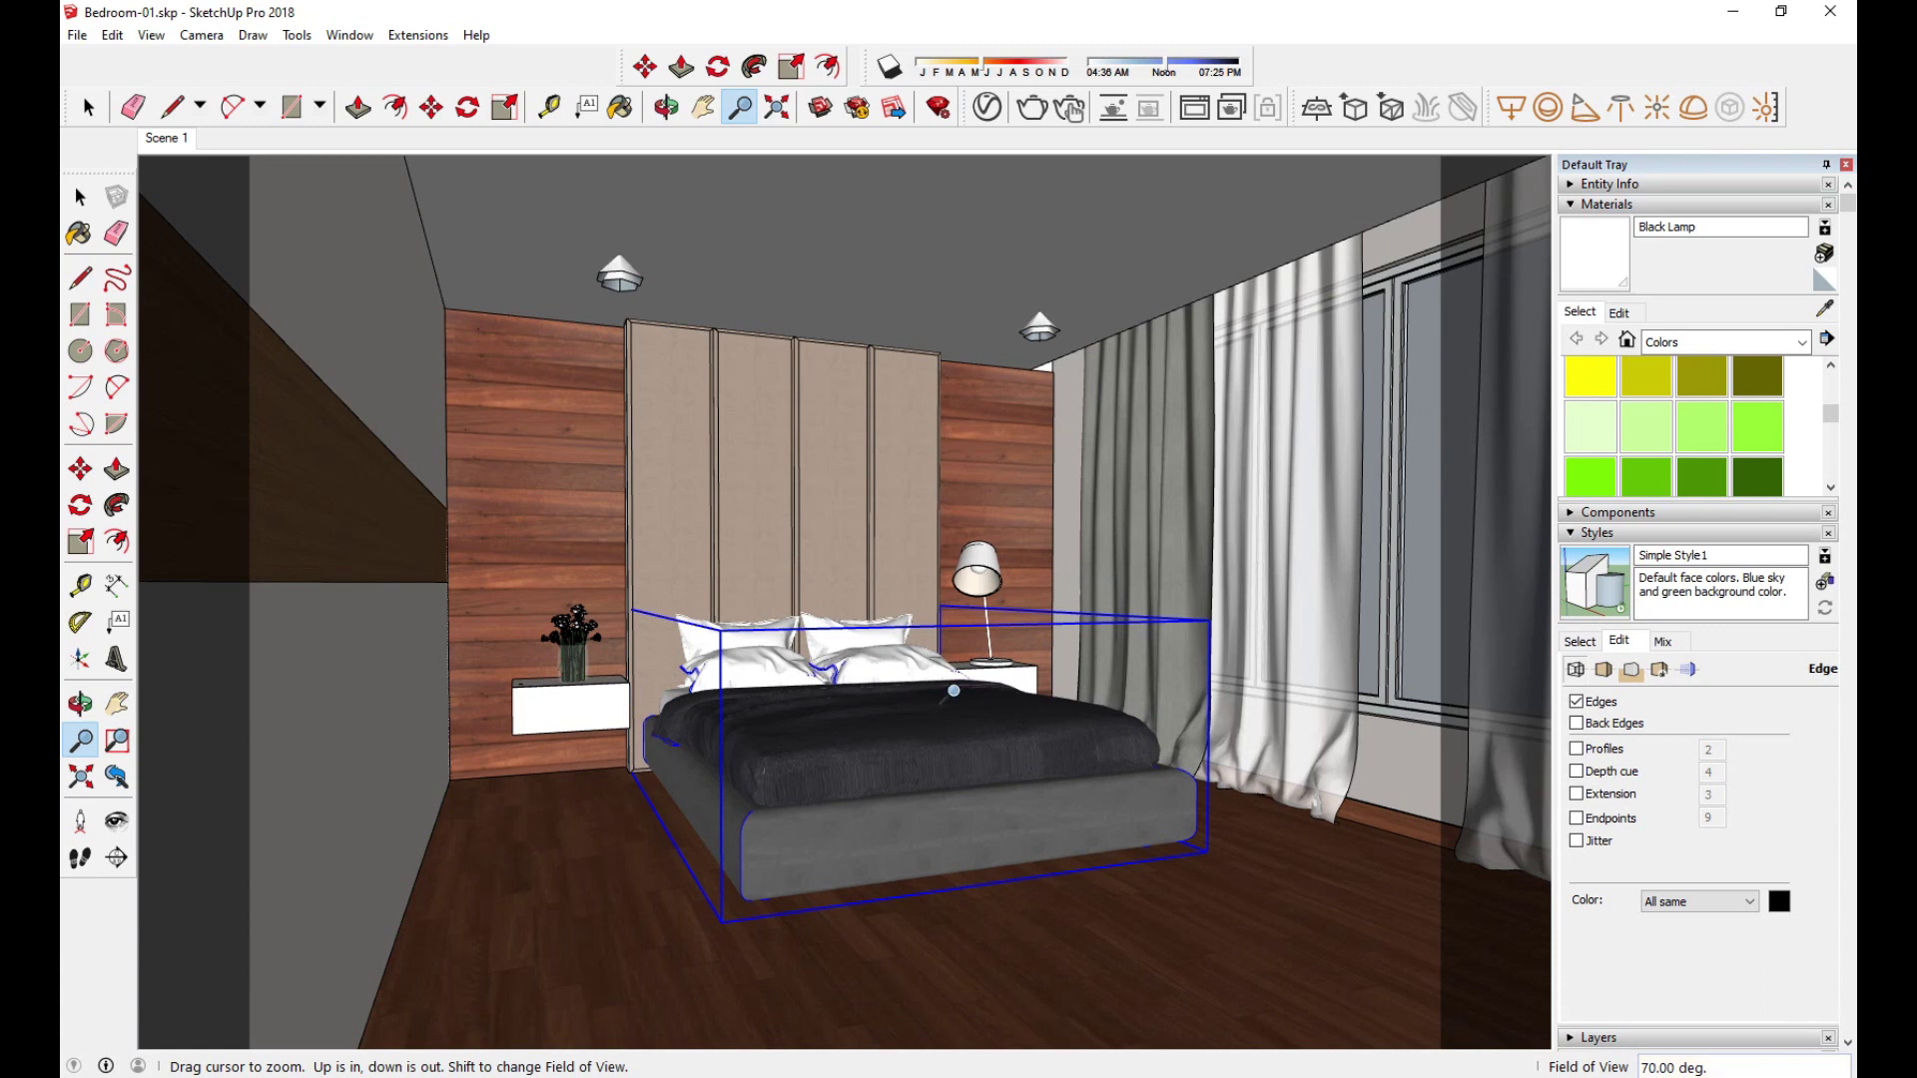
Step: Try a 60 degree field of view for comparison and restore 70 degrees
{"action": "right_click", "coordinate": [1023, 691]}
{"action": "left_click", "coordinate": [1043, 700]}
{"action": "key", "text": "z"}
{"action": "type", "text": "60"}
{"action": "key", "text": "Return"}
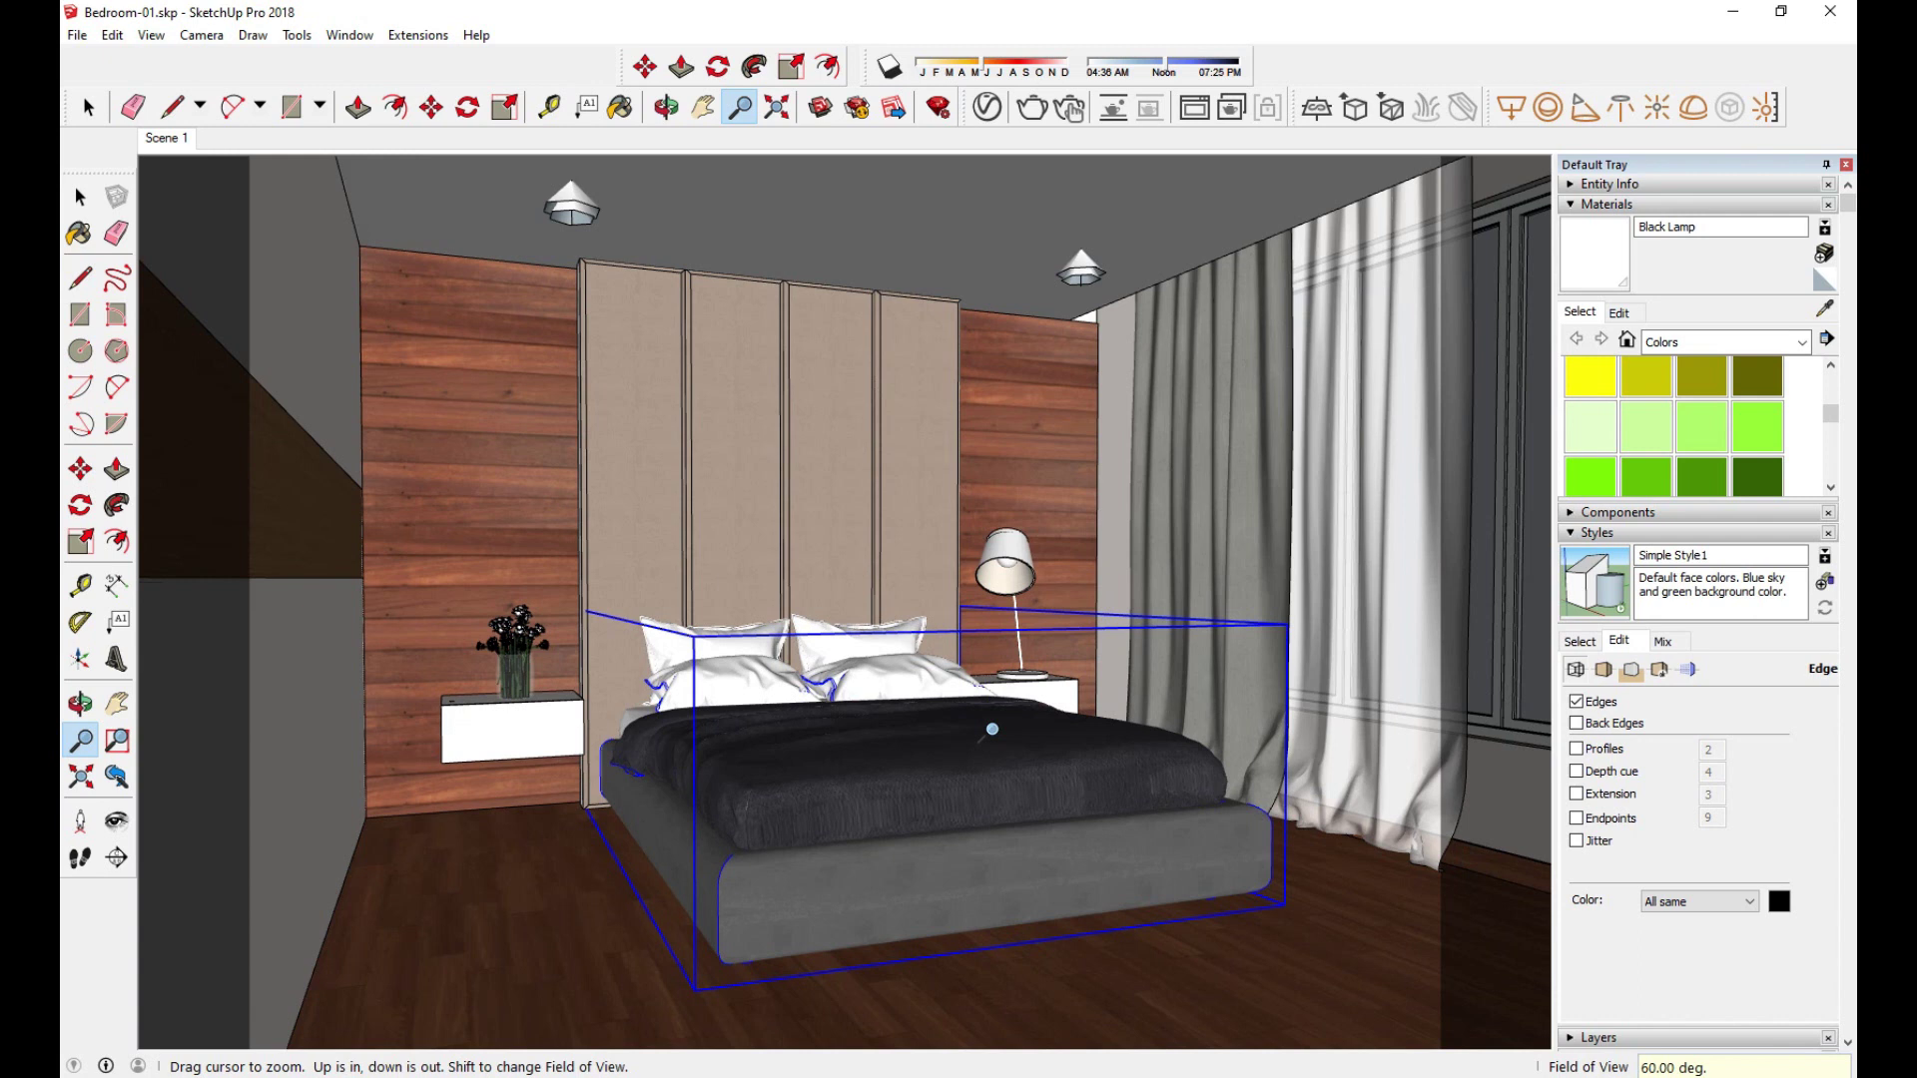
{"action": "type", "text": "70"}
{"action": "key", "text": "Return"}
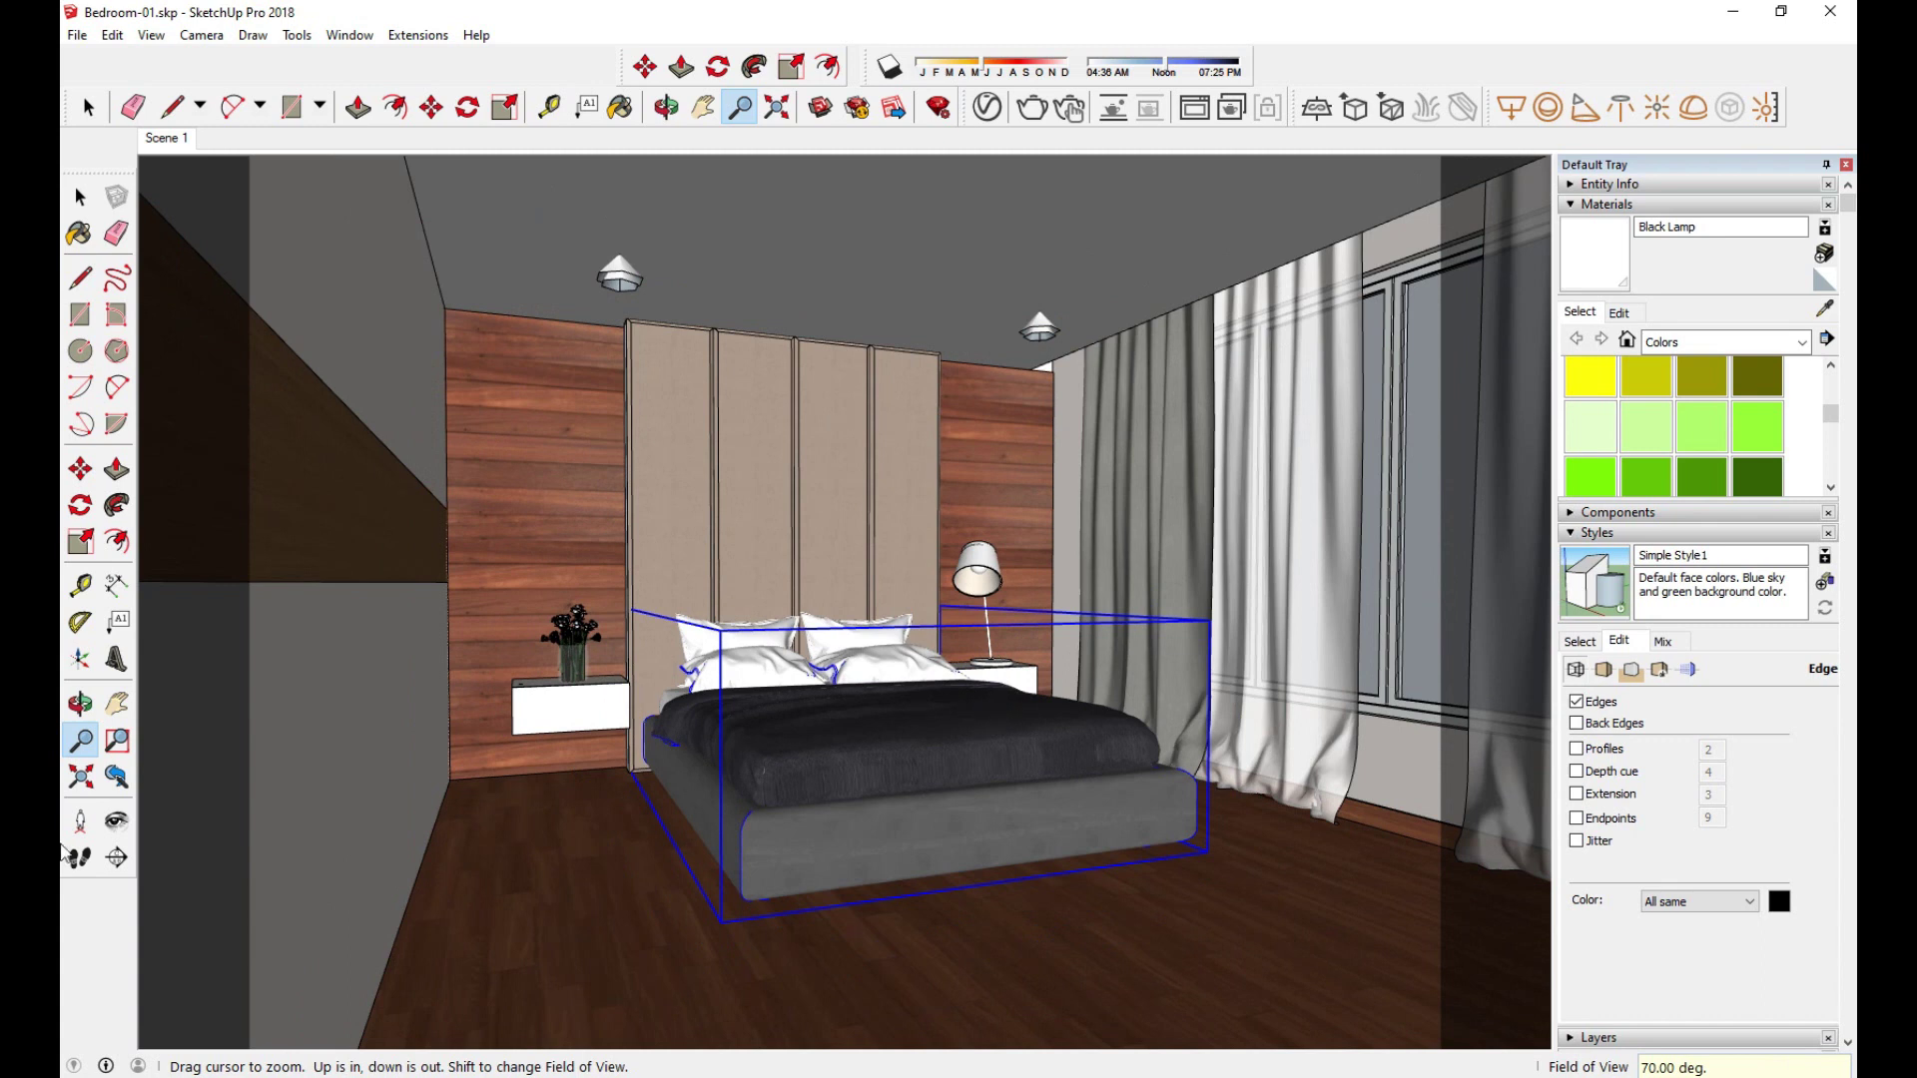
Step: Set the camera's eye height to 1100 mm and turn the view slightly toward the window
{"action": "left_click", "coordinate": [116, 821]}
{"action": "type", "text": "1100"}
{"action": "key", "text": "Return"}
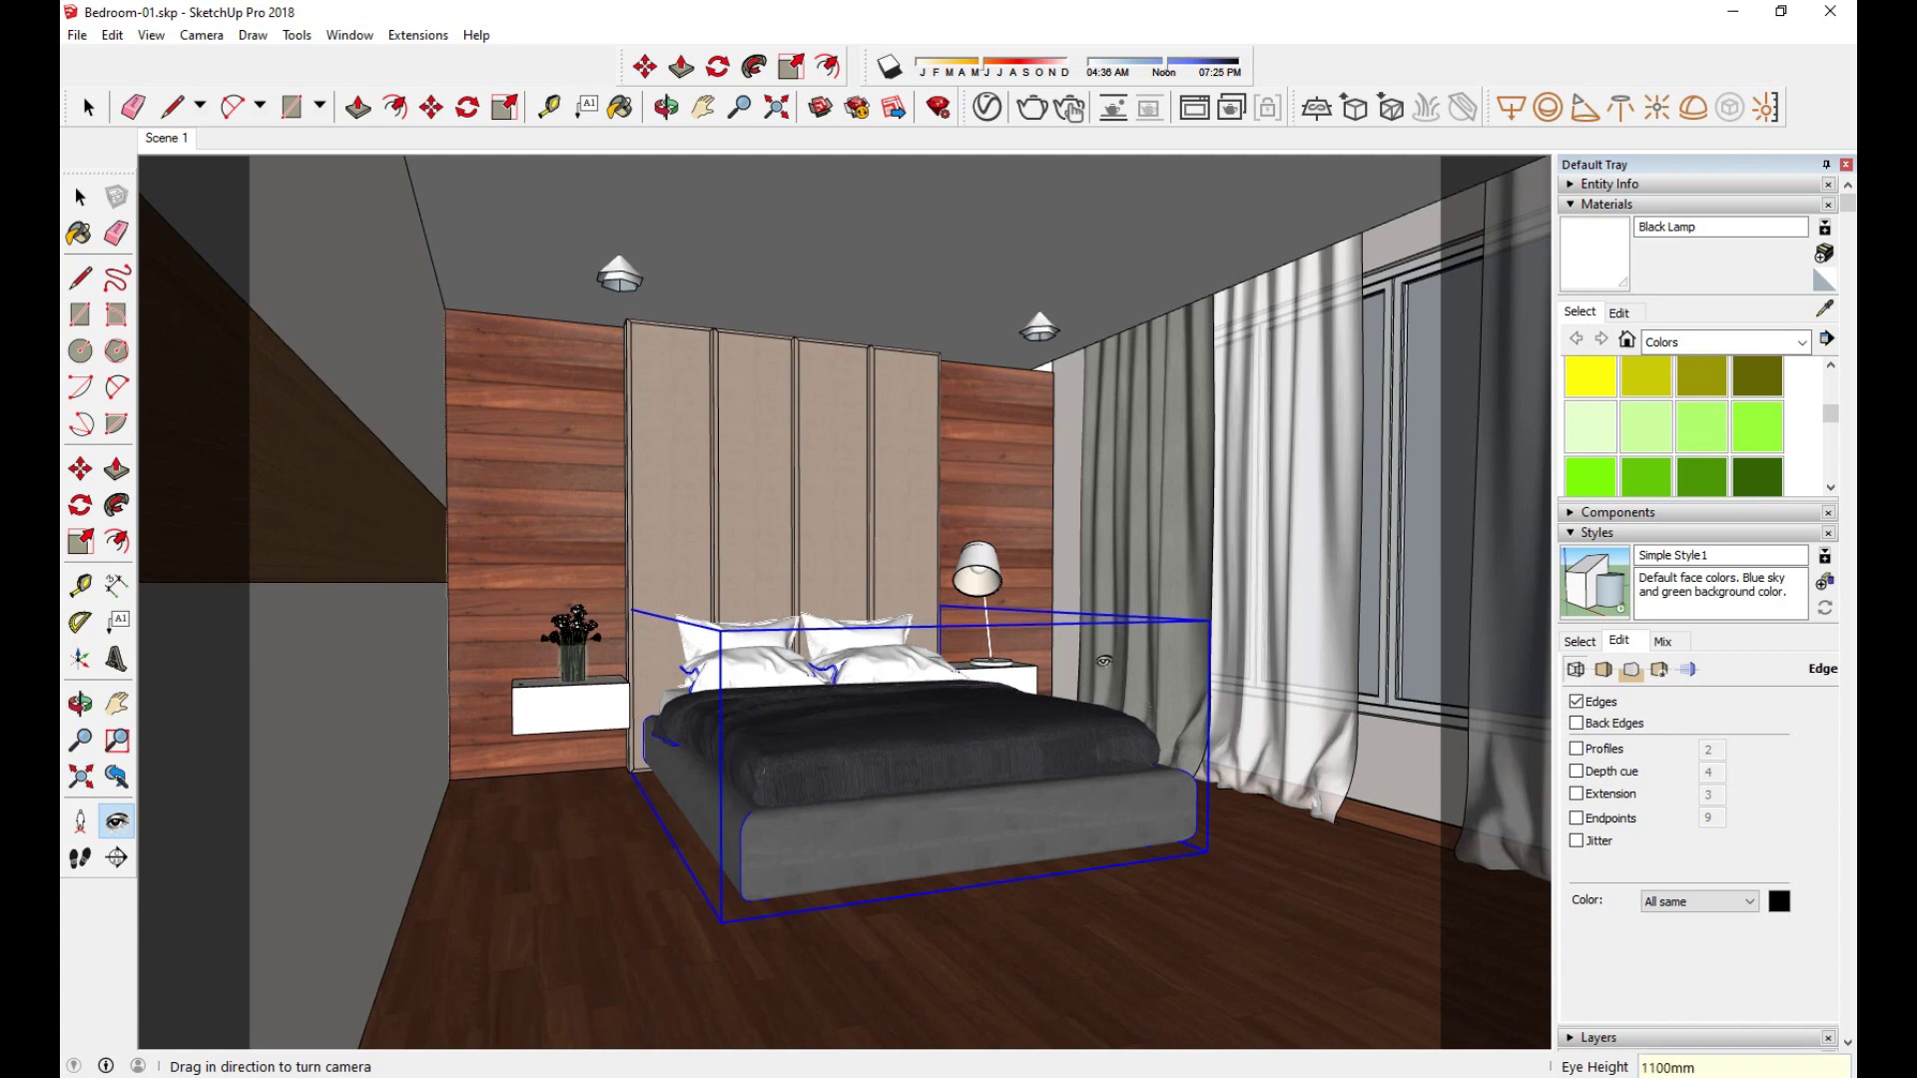
{"action": "key", "text": "o"}
{"action": "left_click_drag", "start_coordinate": [894, 666], "coordinate": [938, 652]}
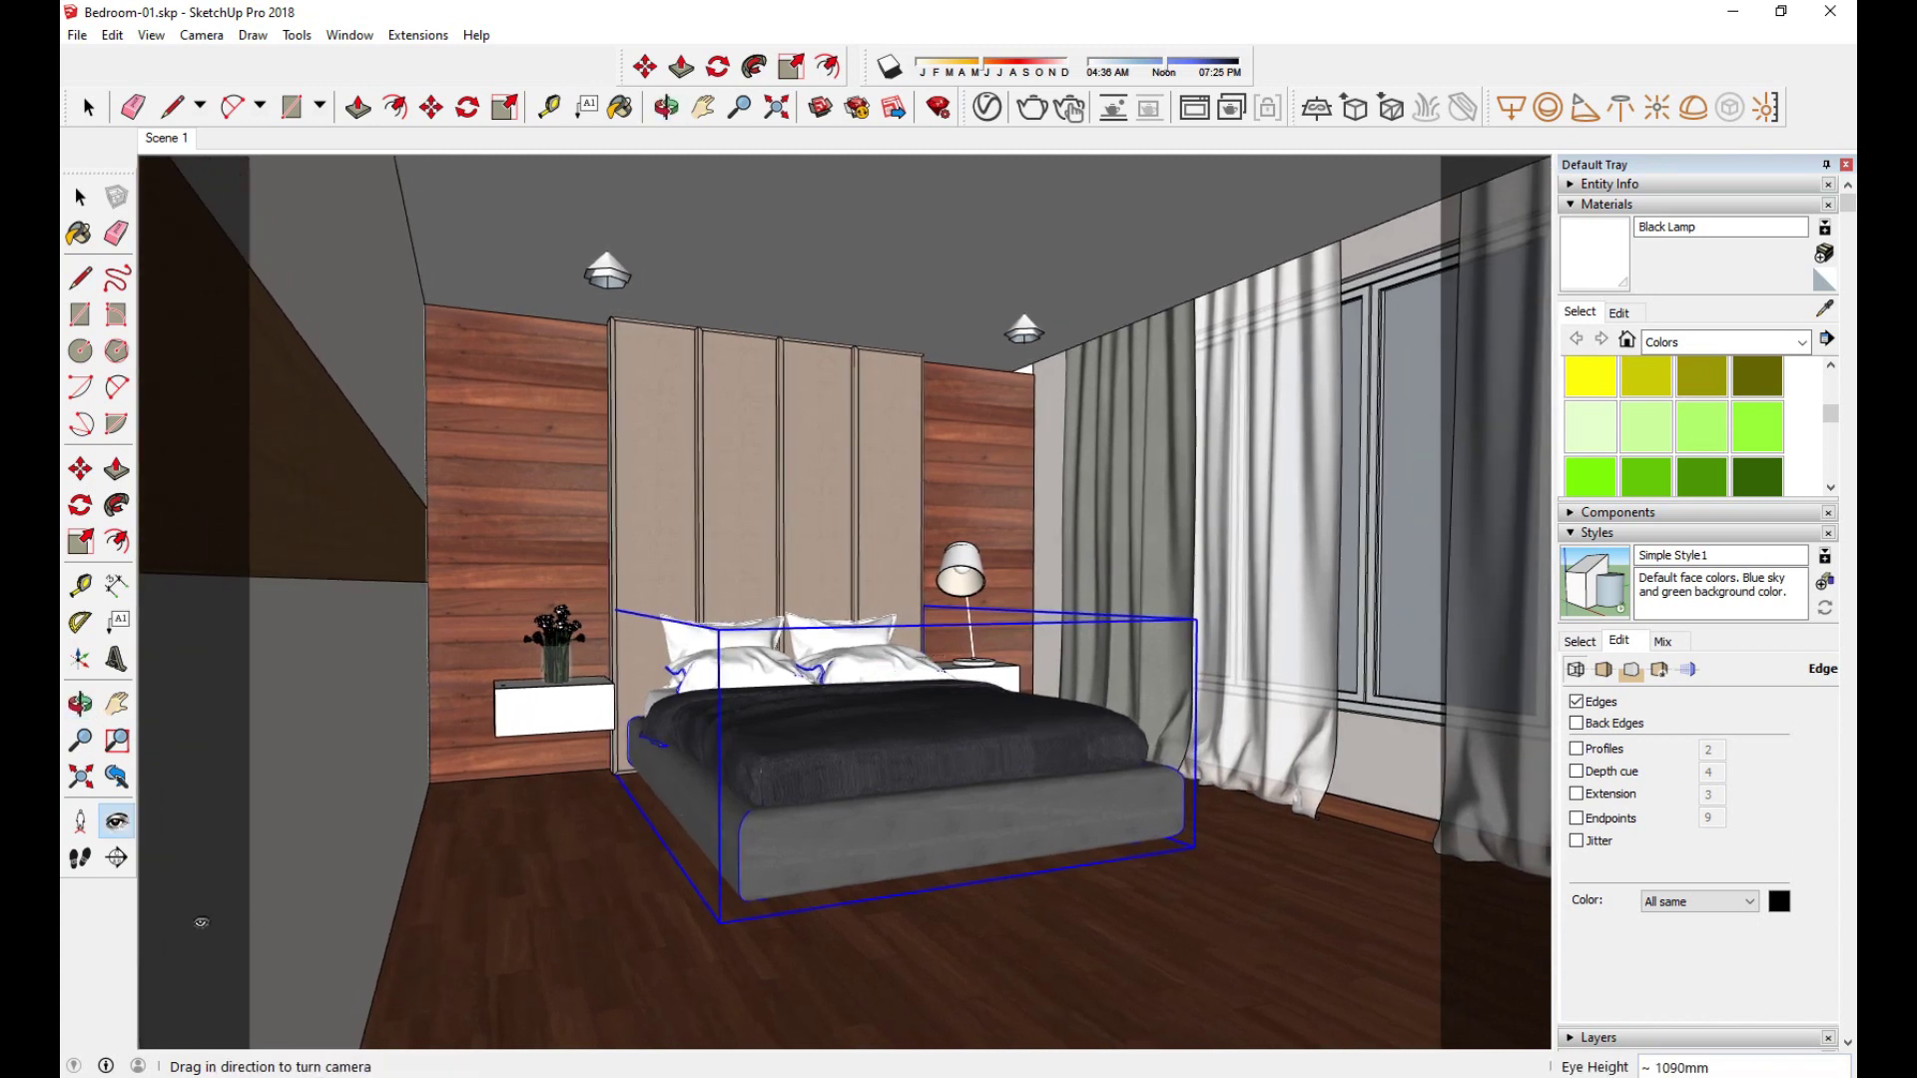
Step: Walk the camera slightly closer to the bed and save the wider view as a new scene
{"action": "left_click", "coordinate": [81, 857]}
{"action": "left_click_drag", "start_coordinate": [799, 784], "coordinate": [929, 756]}
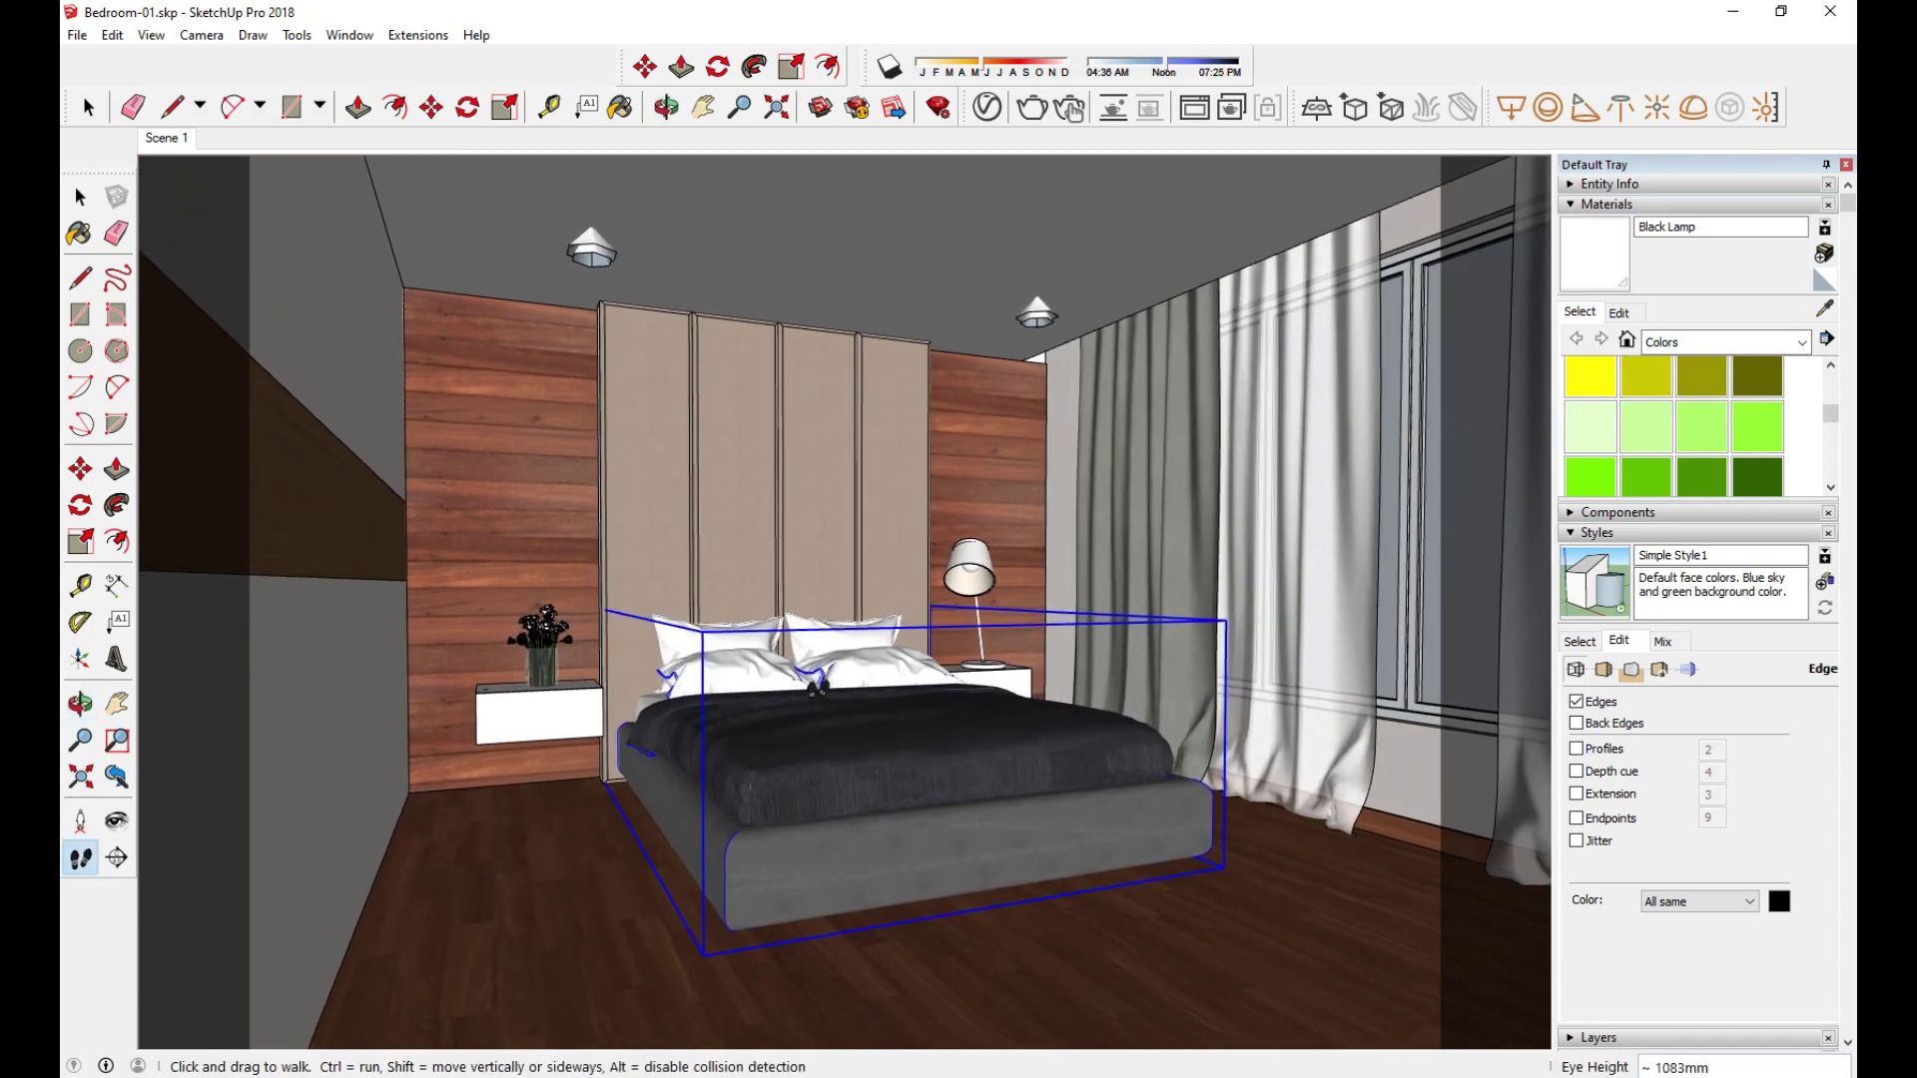
{"action": "left_click", "coordinate": [80, 196]}
{"action": "right_click", "coordinate": [165, 142]}
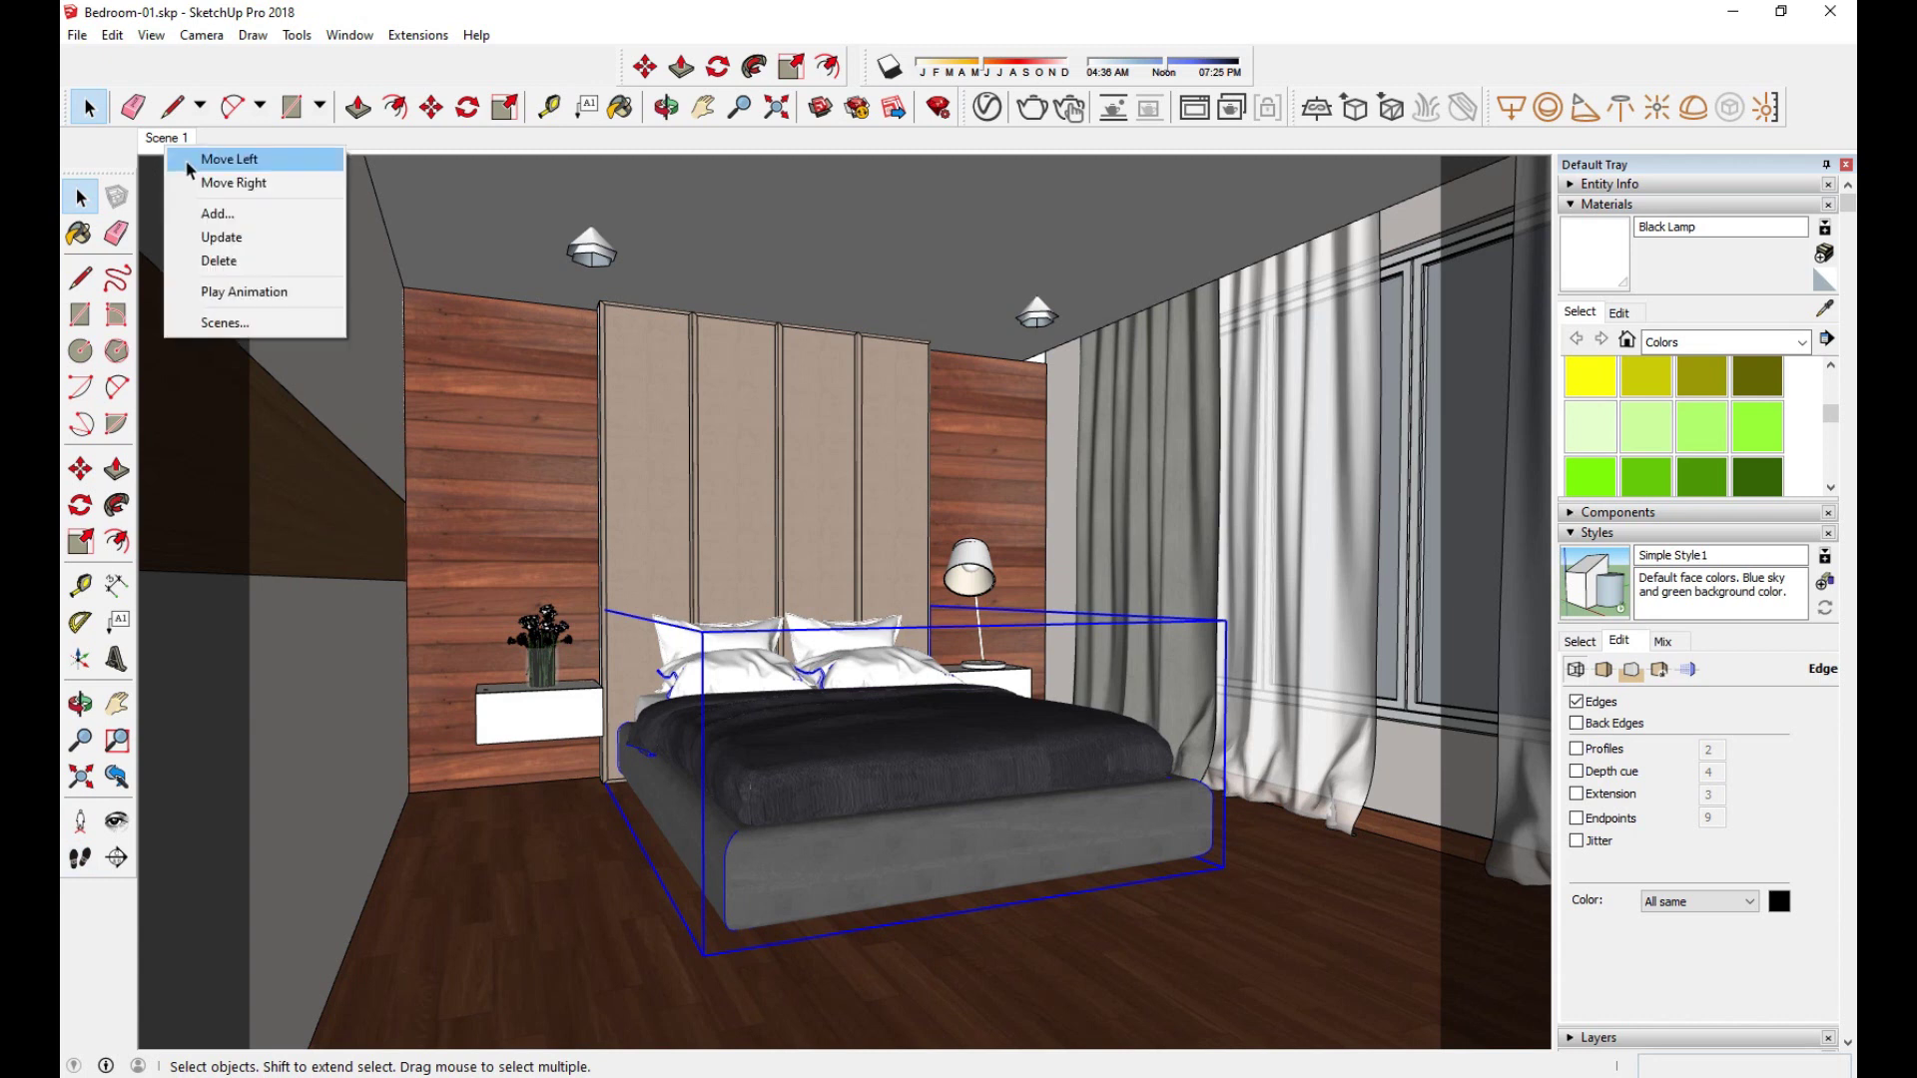
{"action": "left_click", "coordinate": [215, 214]}
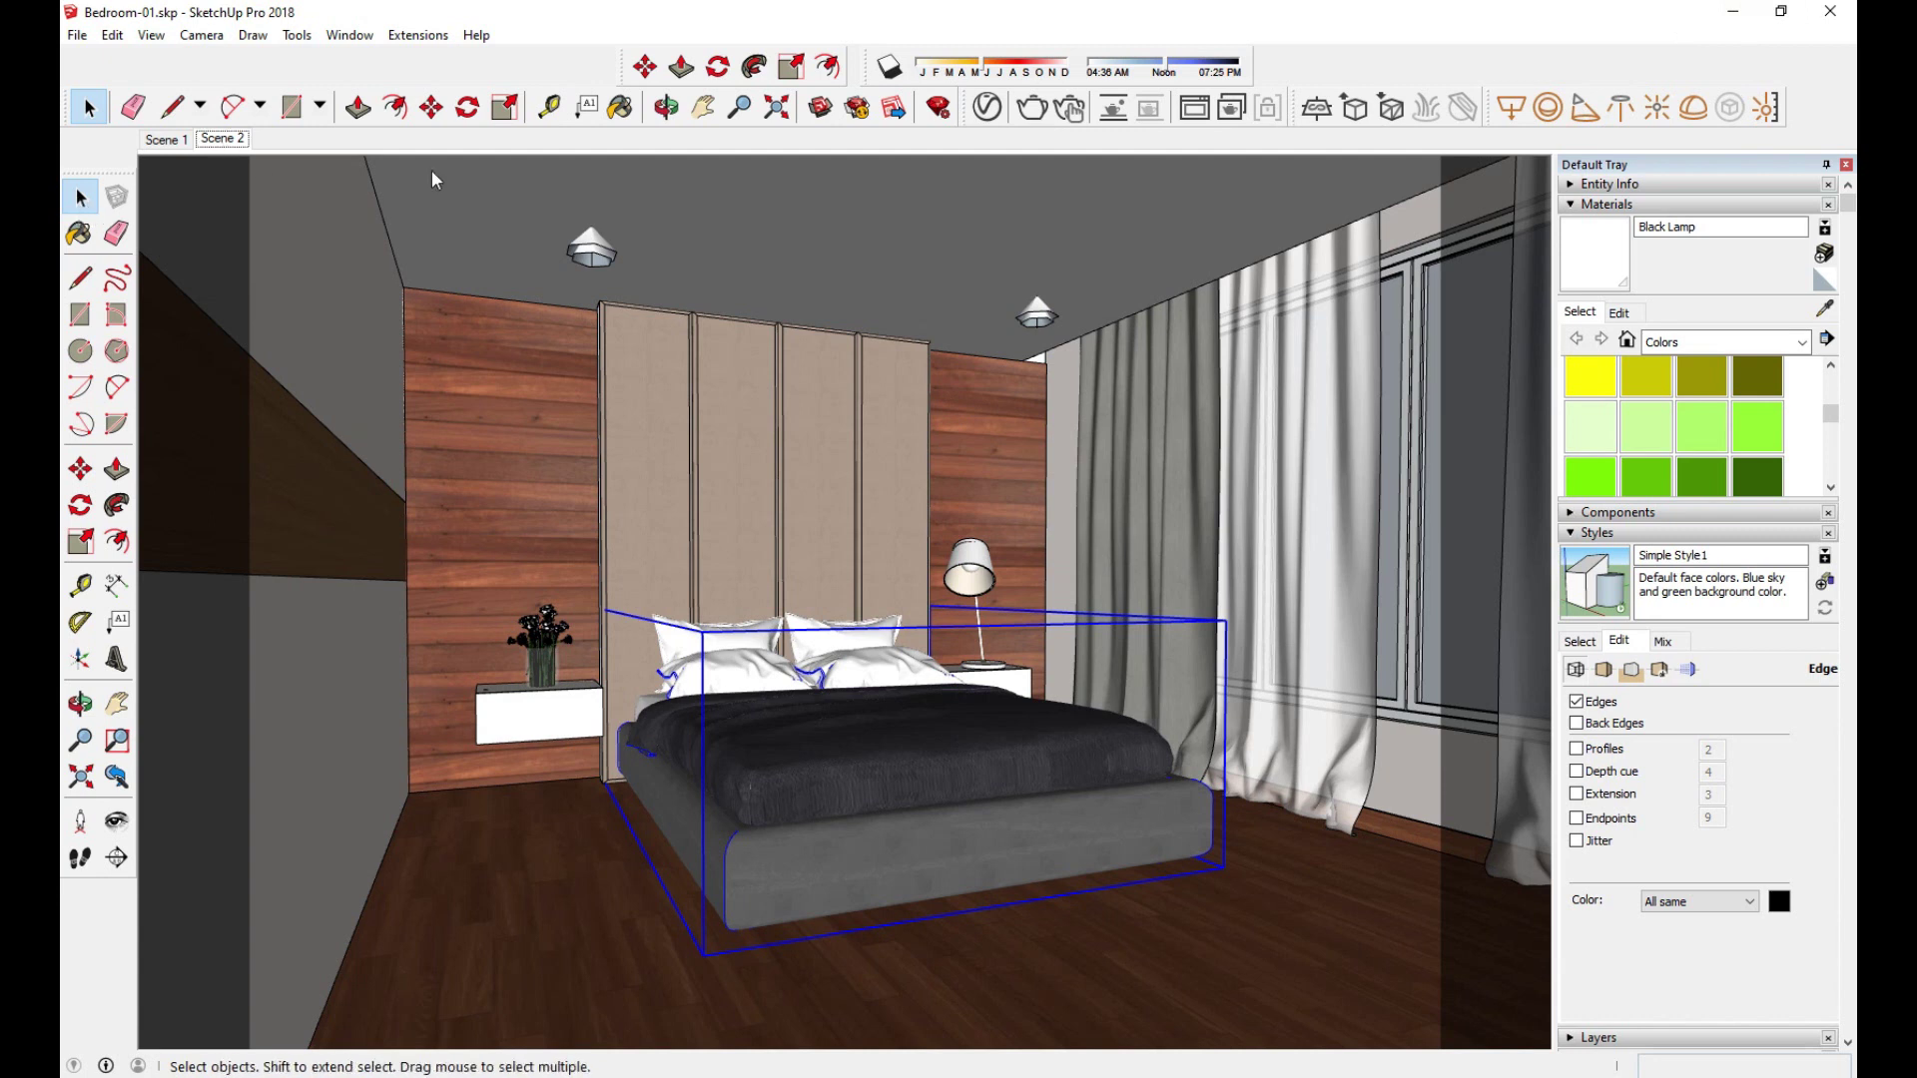
Step: Run a test render of Scene 2 and move the frame buffer aside to uncover the curtains
{"action": "left_click", "coordinate": [1193, 110]}
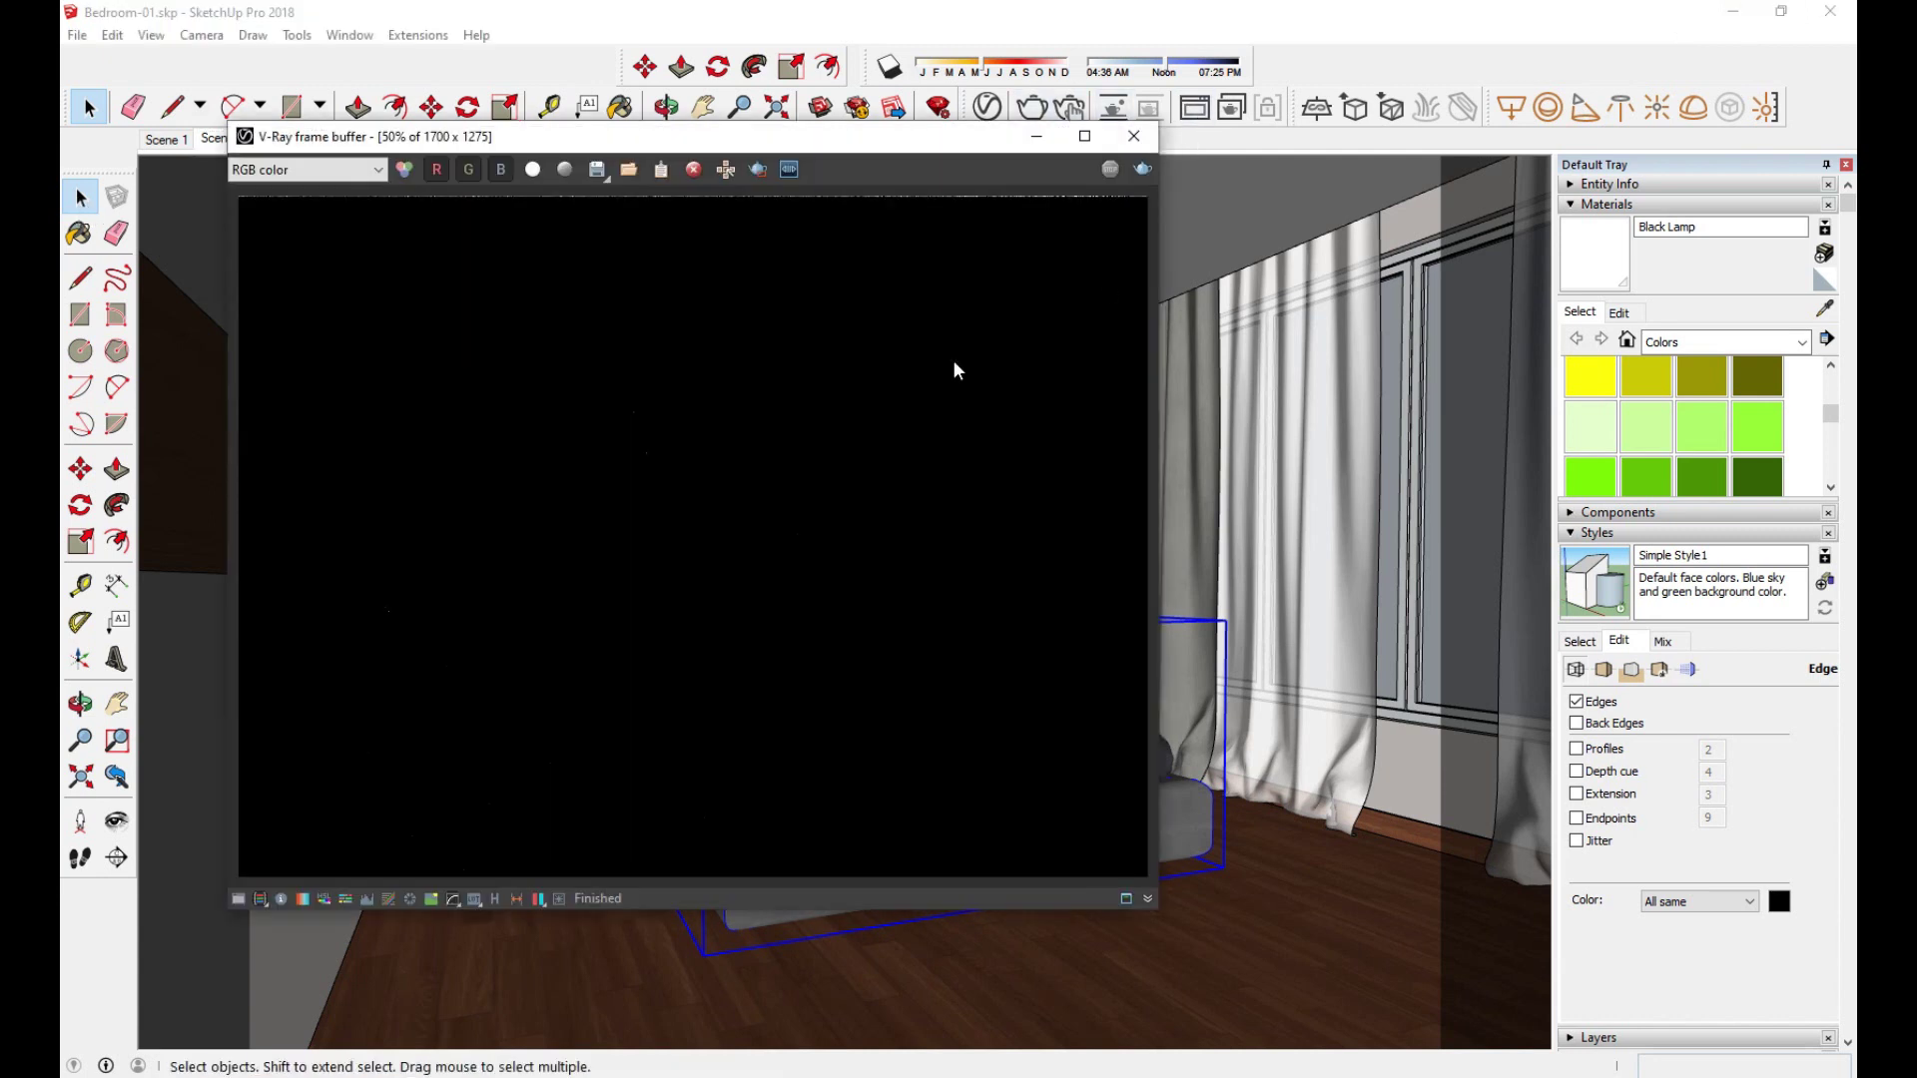
{"action": "left_click", "coordinate": [1107, 171]}
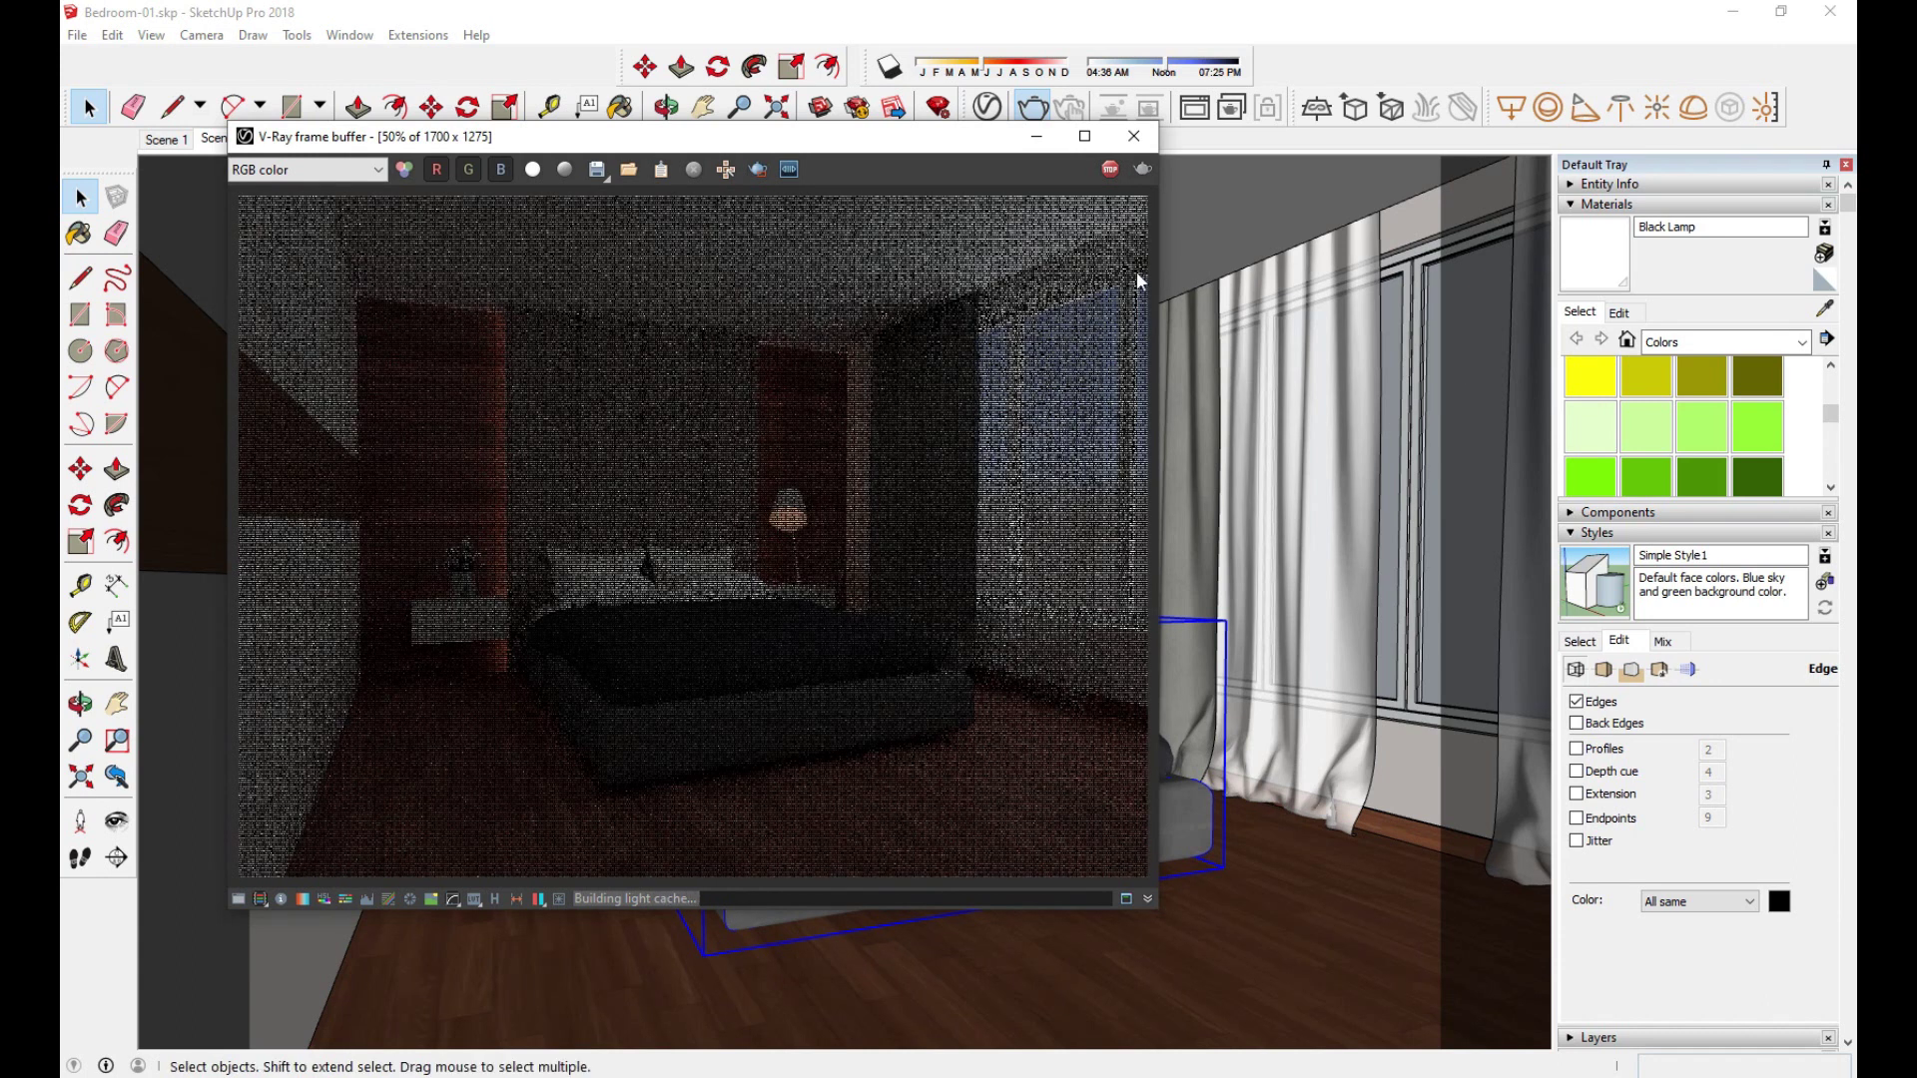
{"action": "left_click_drag", "start_coordinate": [962, 148], "coordinate": [897, 151]}
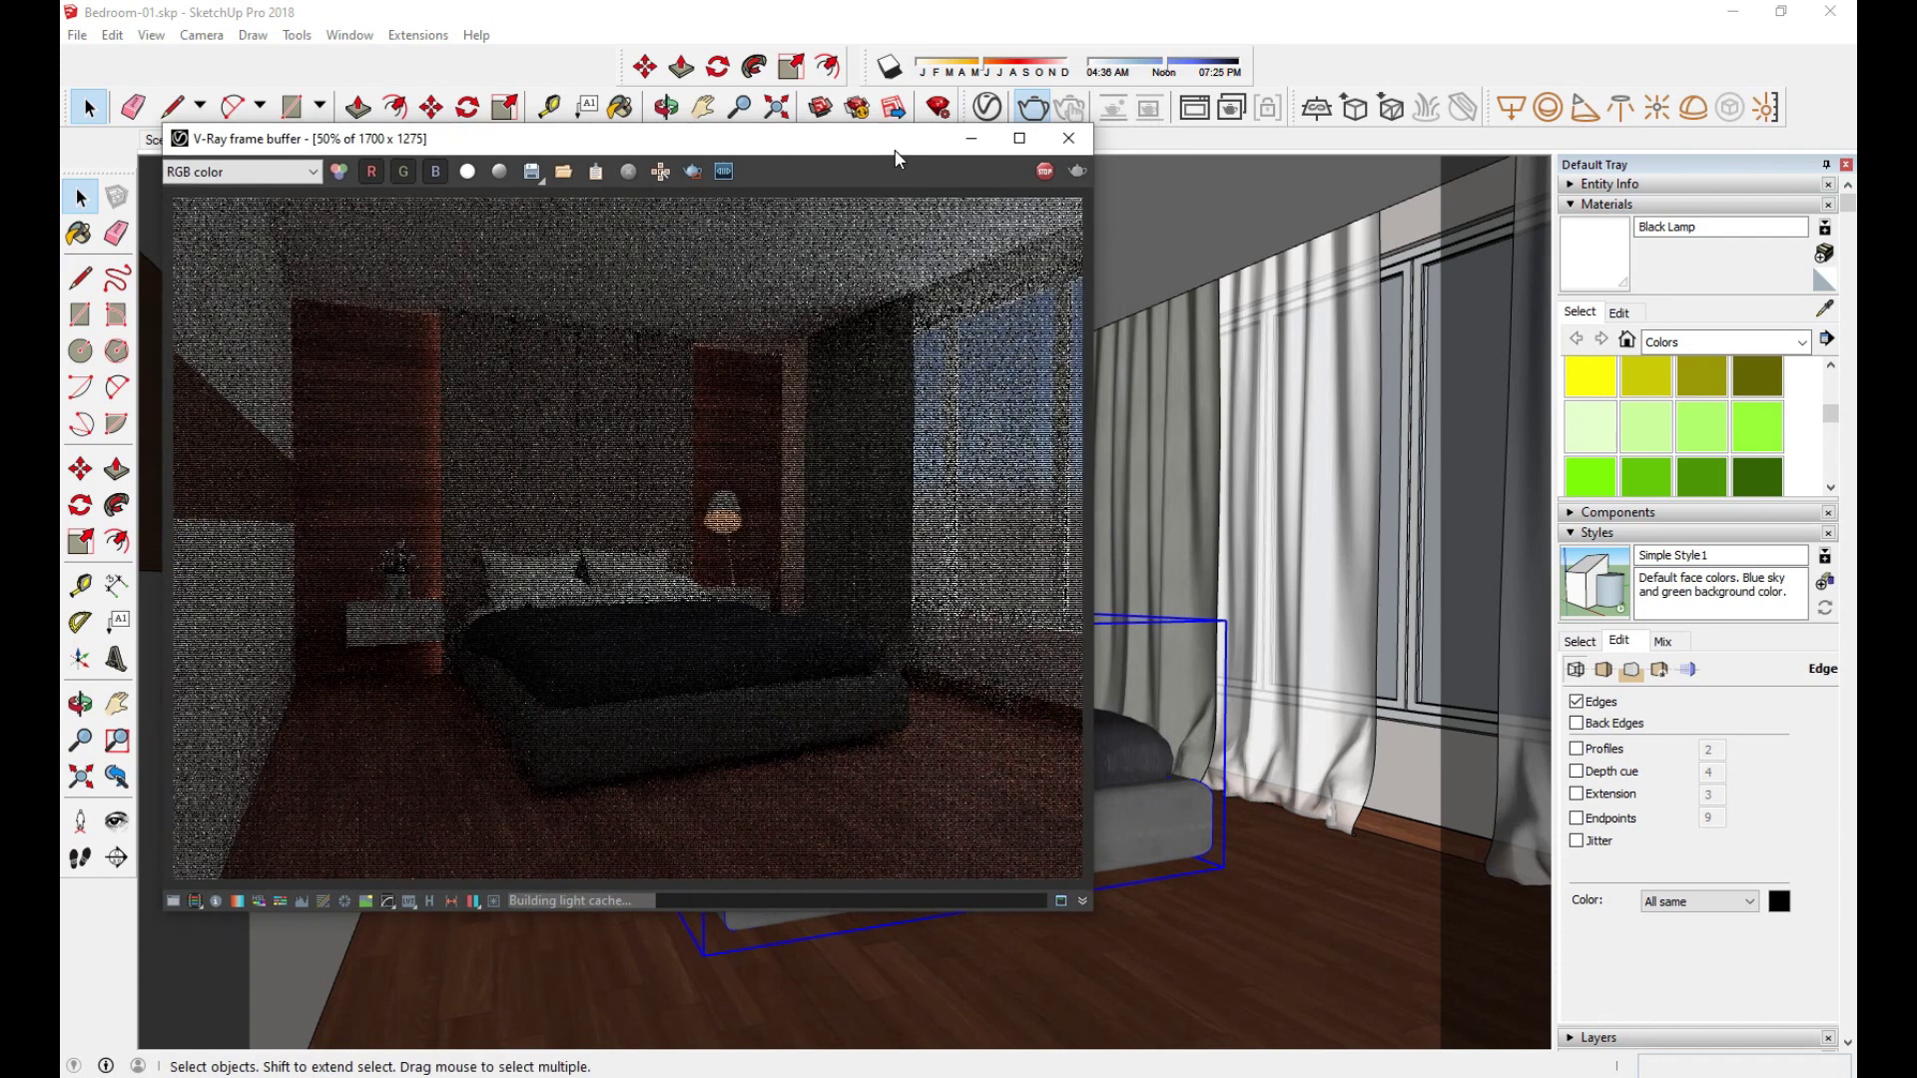
Step: Sample the sheer white curtain's material and make it more opaque in the V-Ray Asset Editor
{"action": "left_click", "coordinate": [1757, 427]}
{"action": "left_click", "coordinate": [1299, 442]}
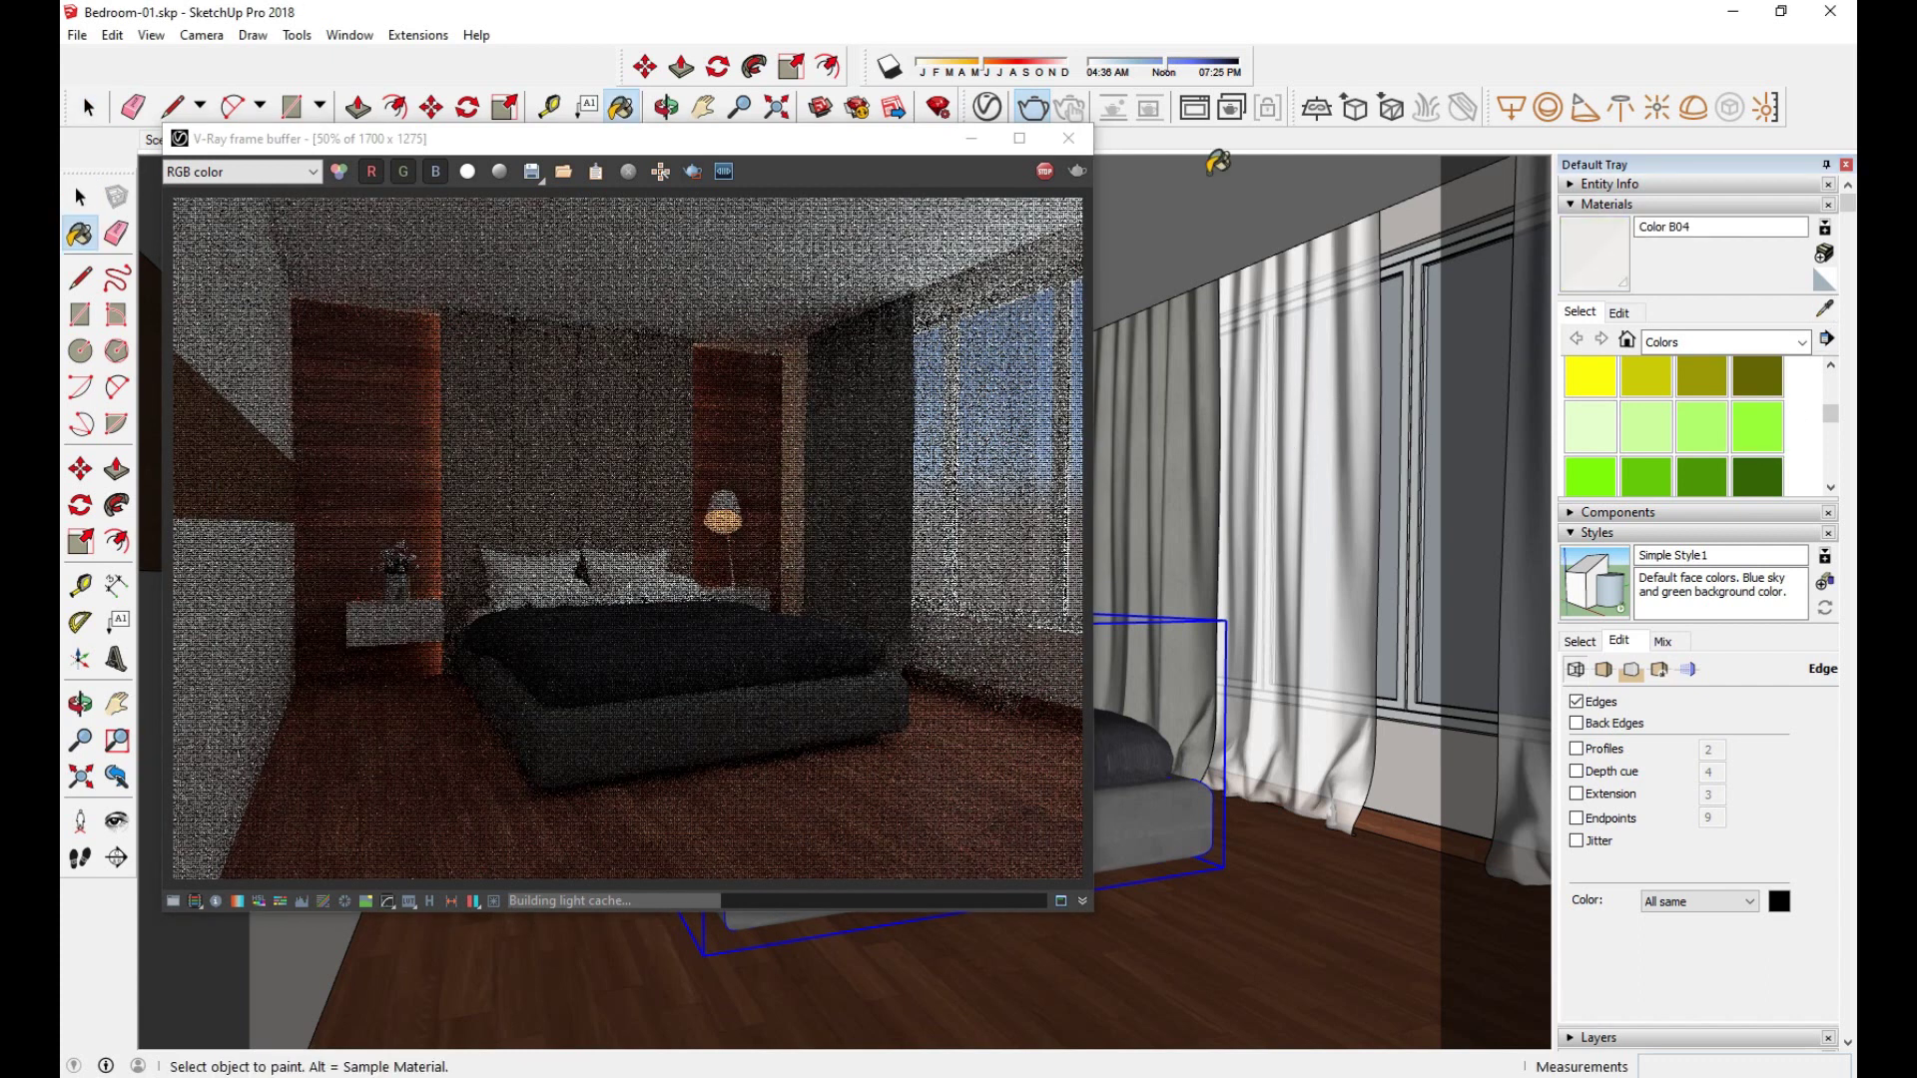
{"action": "left_click", "coordinate": [988, 110]}
{"action": "left_click_drag", "start_coordinate": [828, 219], "coordinate": [1383, 233]}
{"action": "left_click_drag", "start_coordinate": [1326, 504], "coordinate": [1376, 503]}
{"action": "left_click", "coordinate": [1459, 214]}
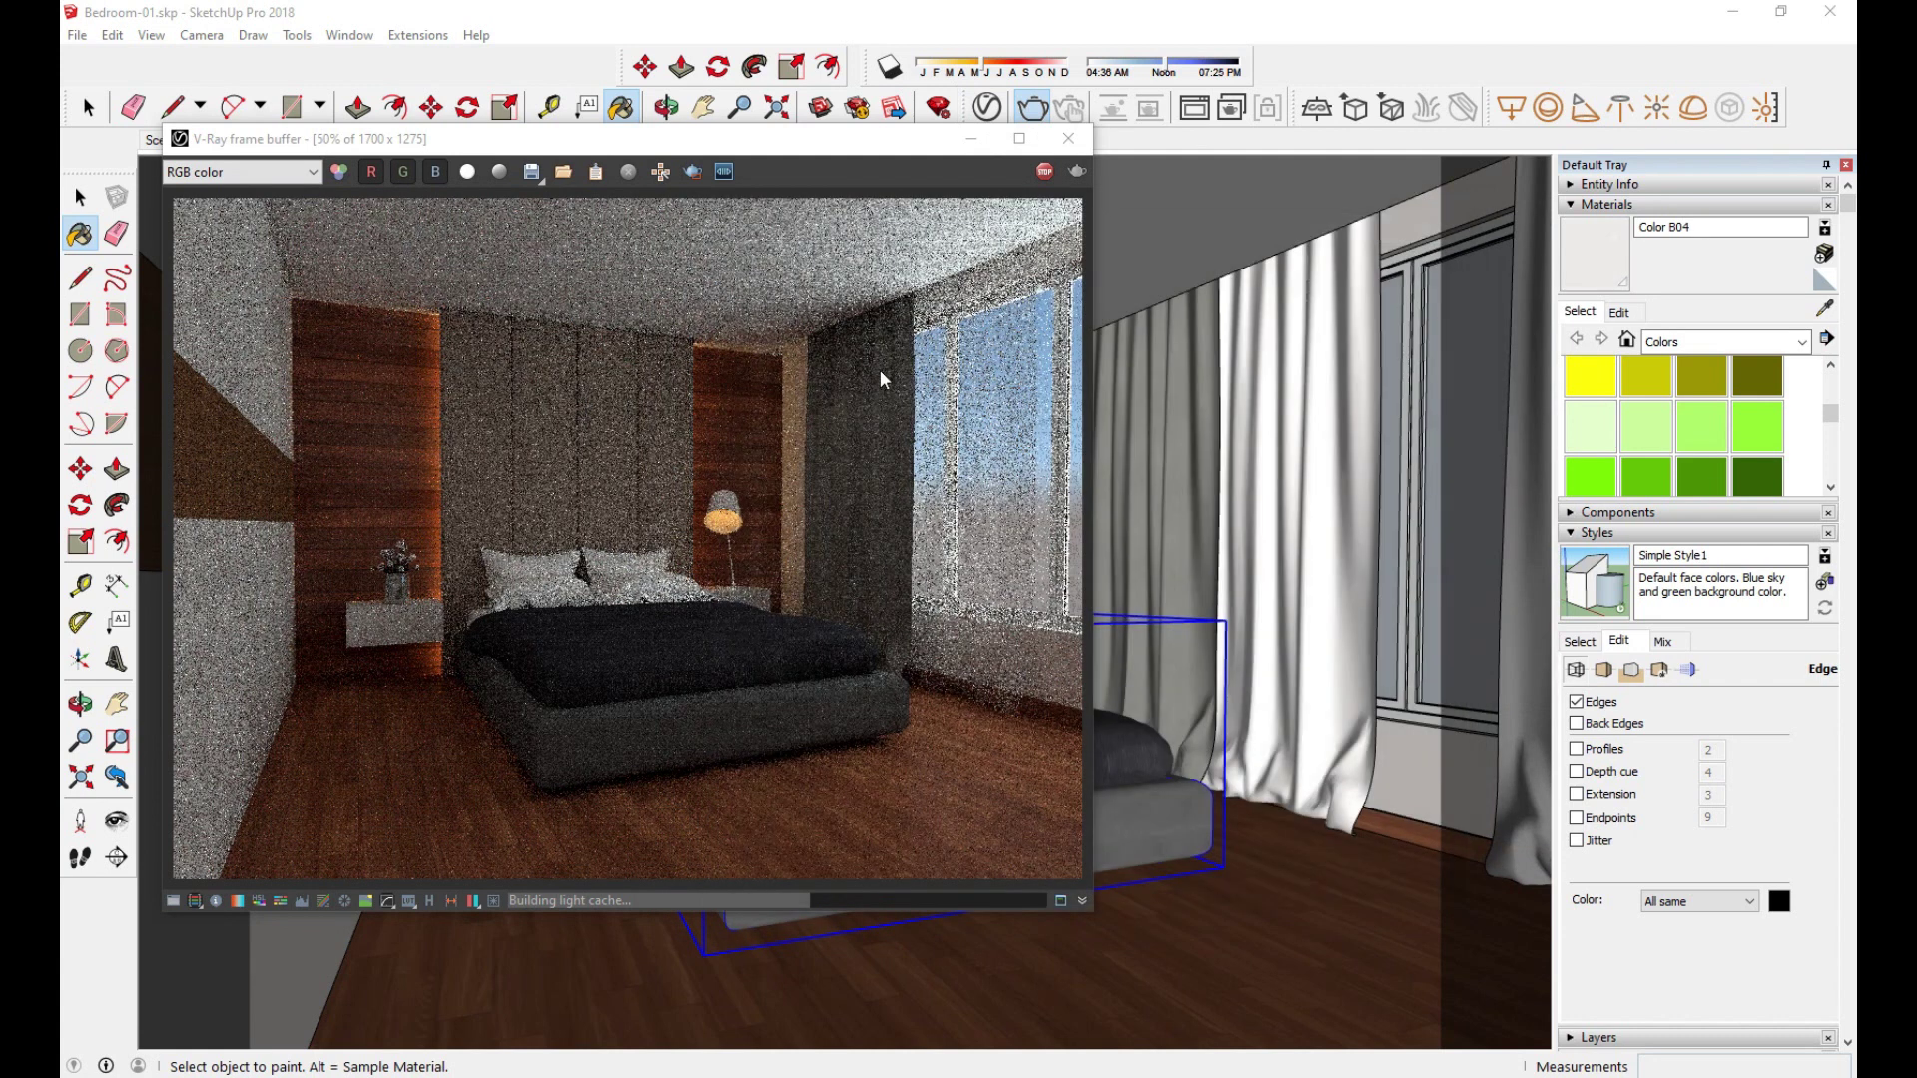
Step: Restart the render of Scene 2 to check the curtain and lighting, then stop it and close the frame buffer
{"action": "left_click", "coordinate": [117, 277]}
{"action": "left_click", "coordinate": [86, 103]}
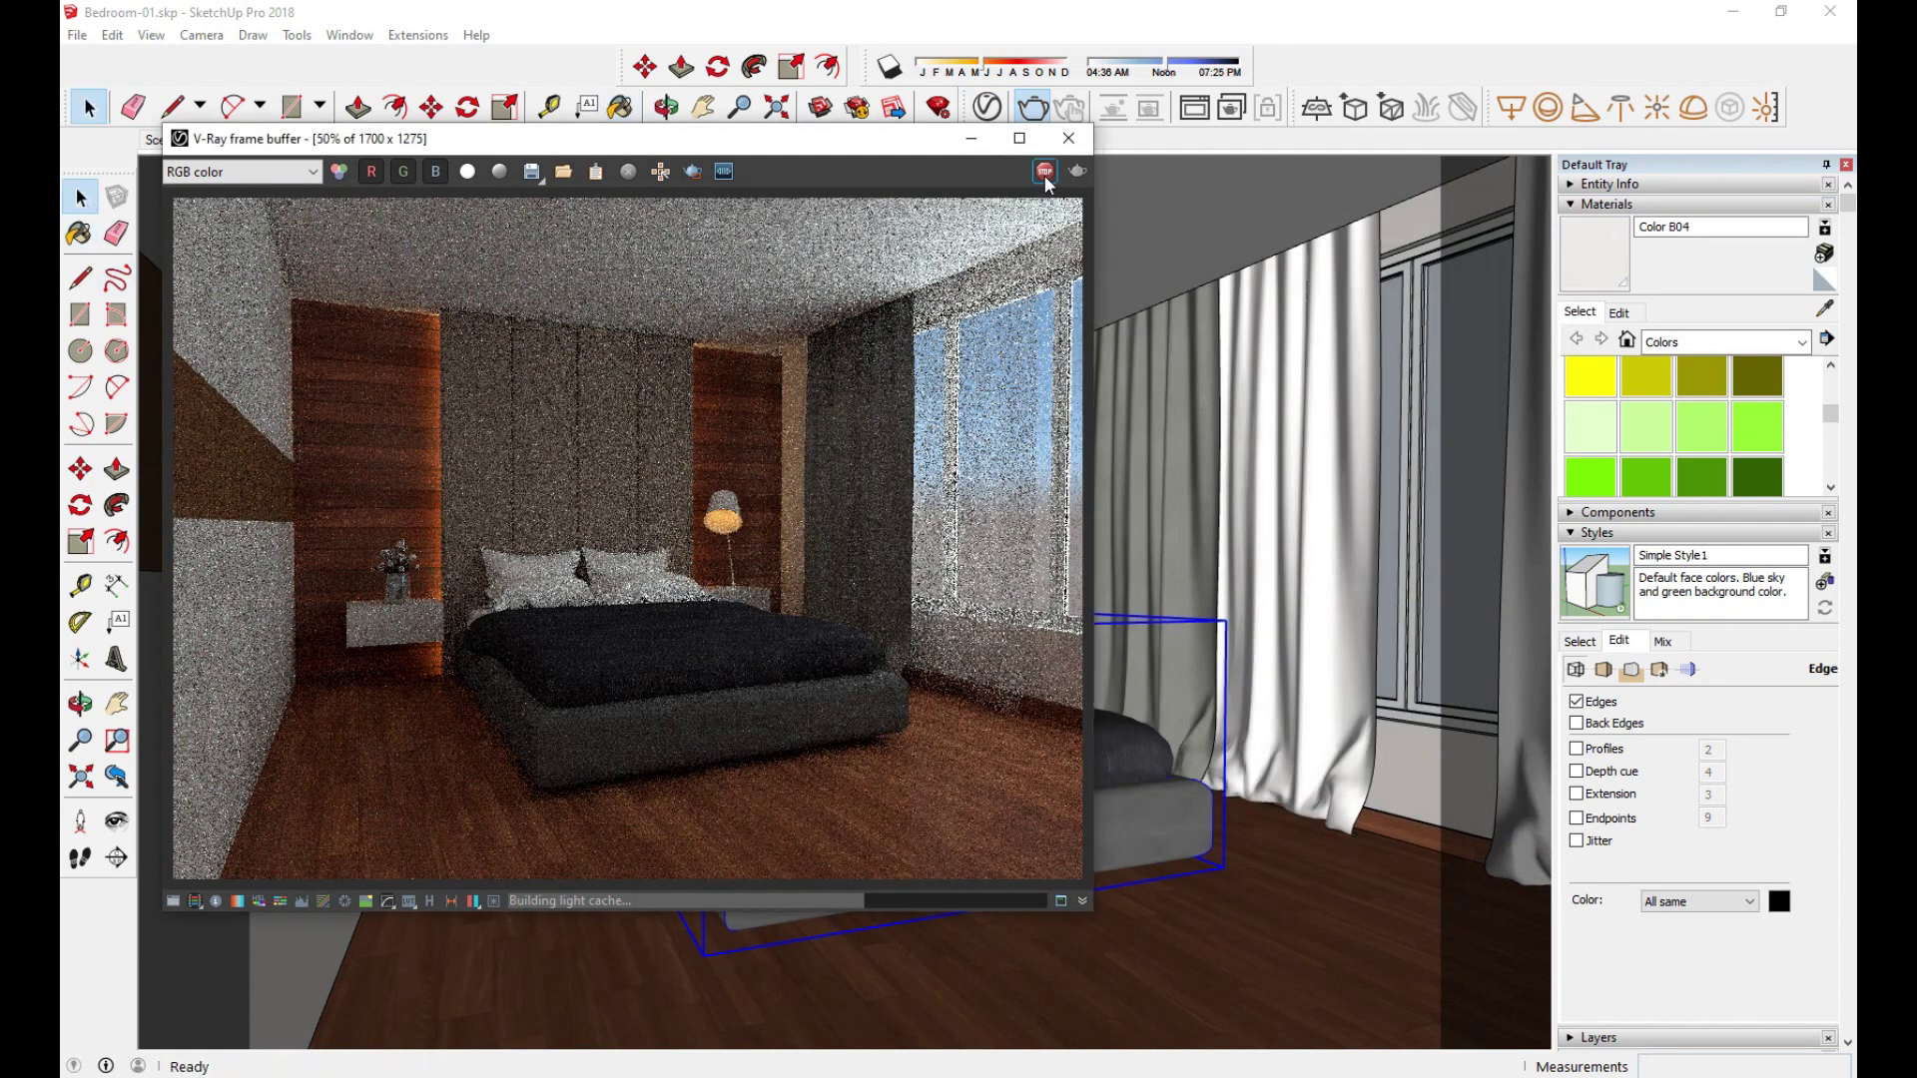
{"action": "left_click", "coordinate": [1045, 174]}
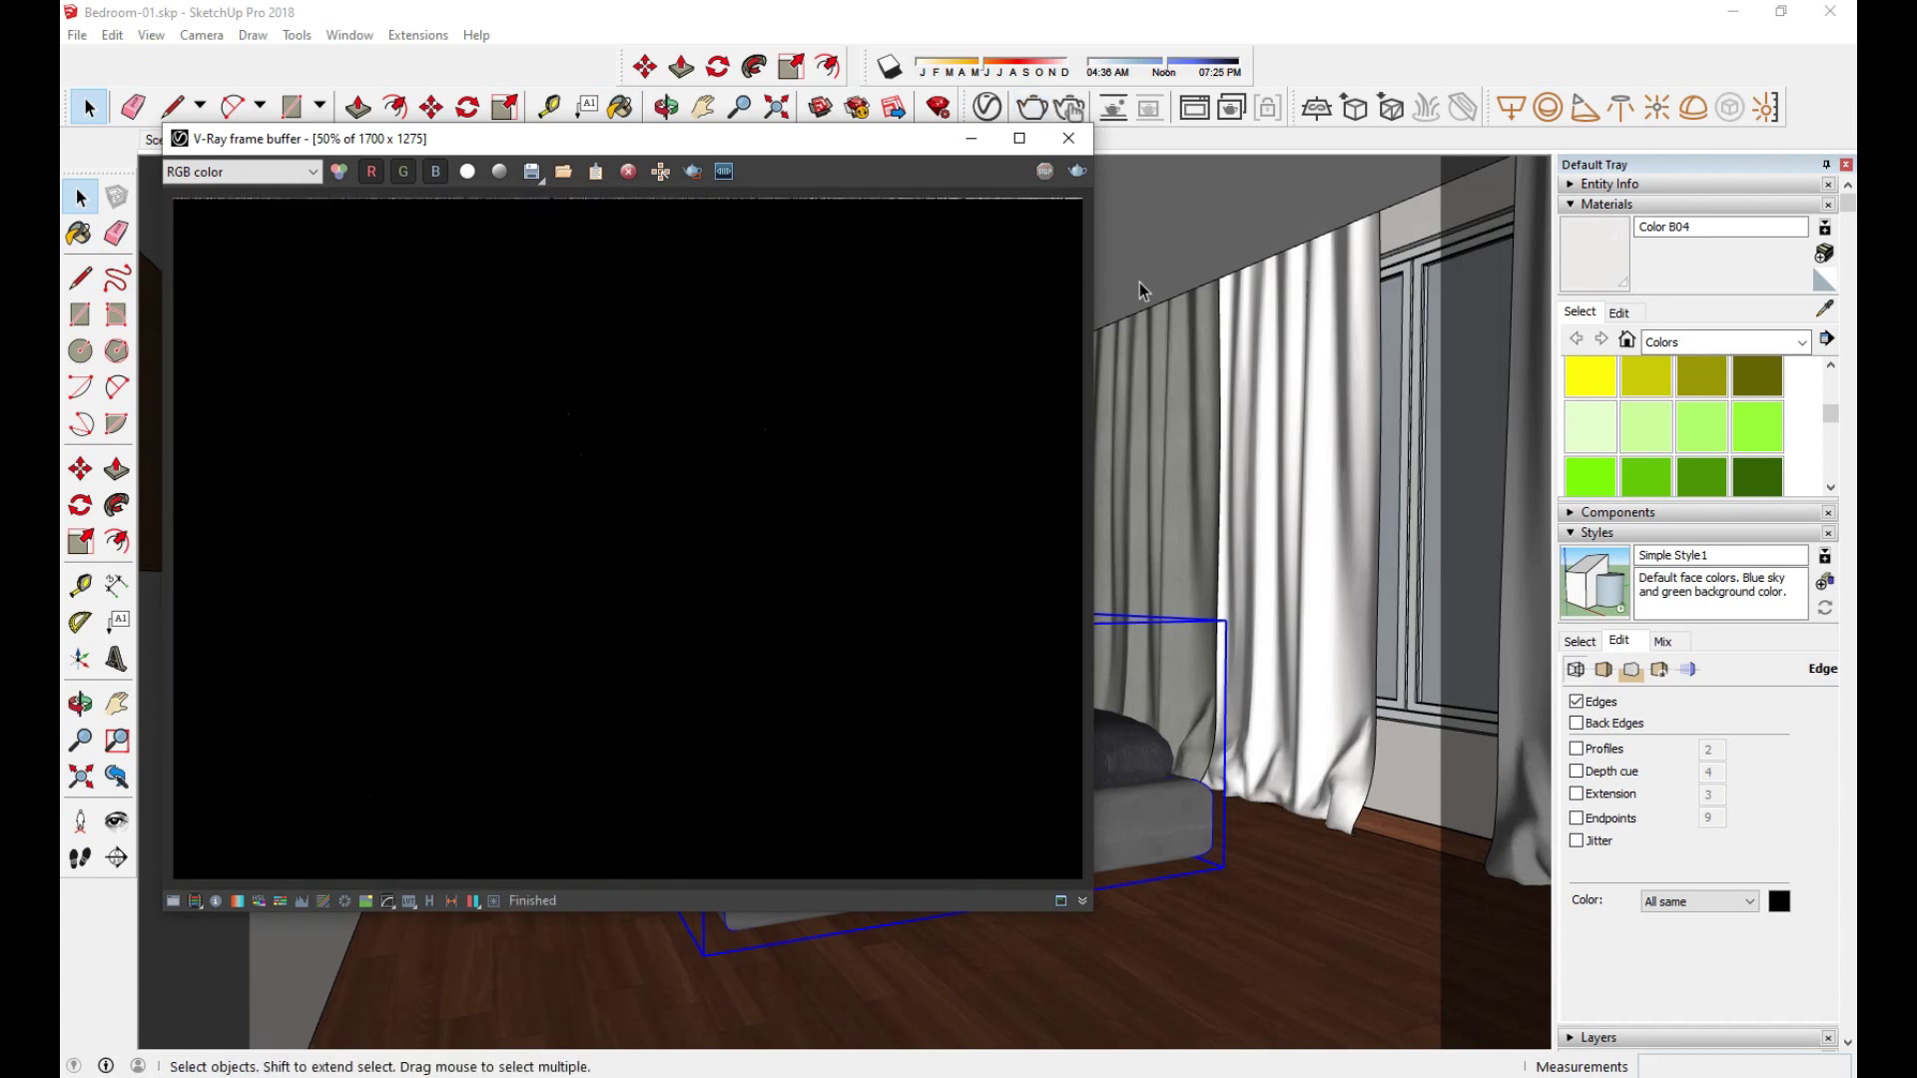
{"action": "left_click", "coordinate": [1073, 176]}
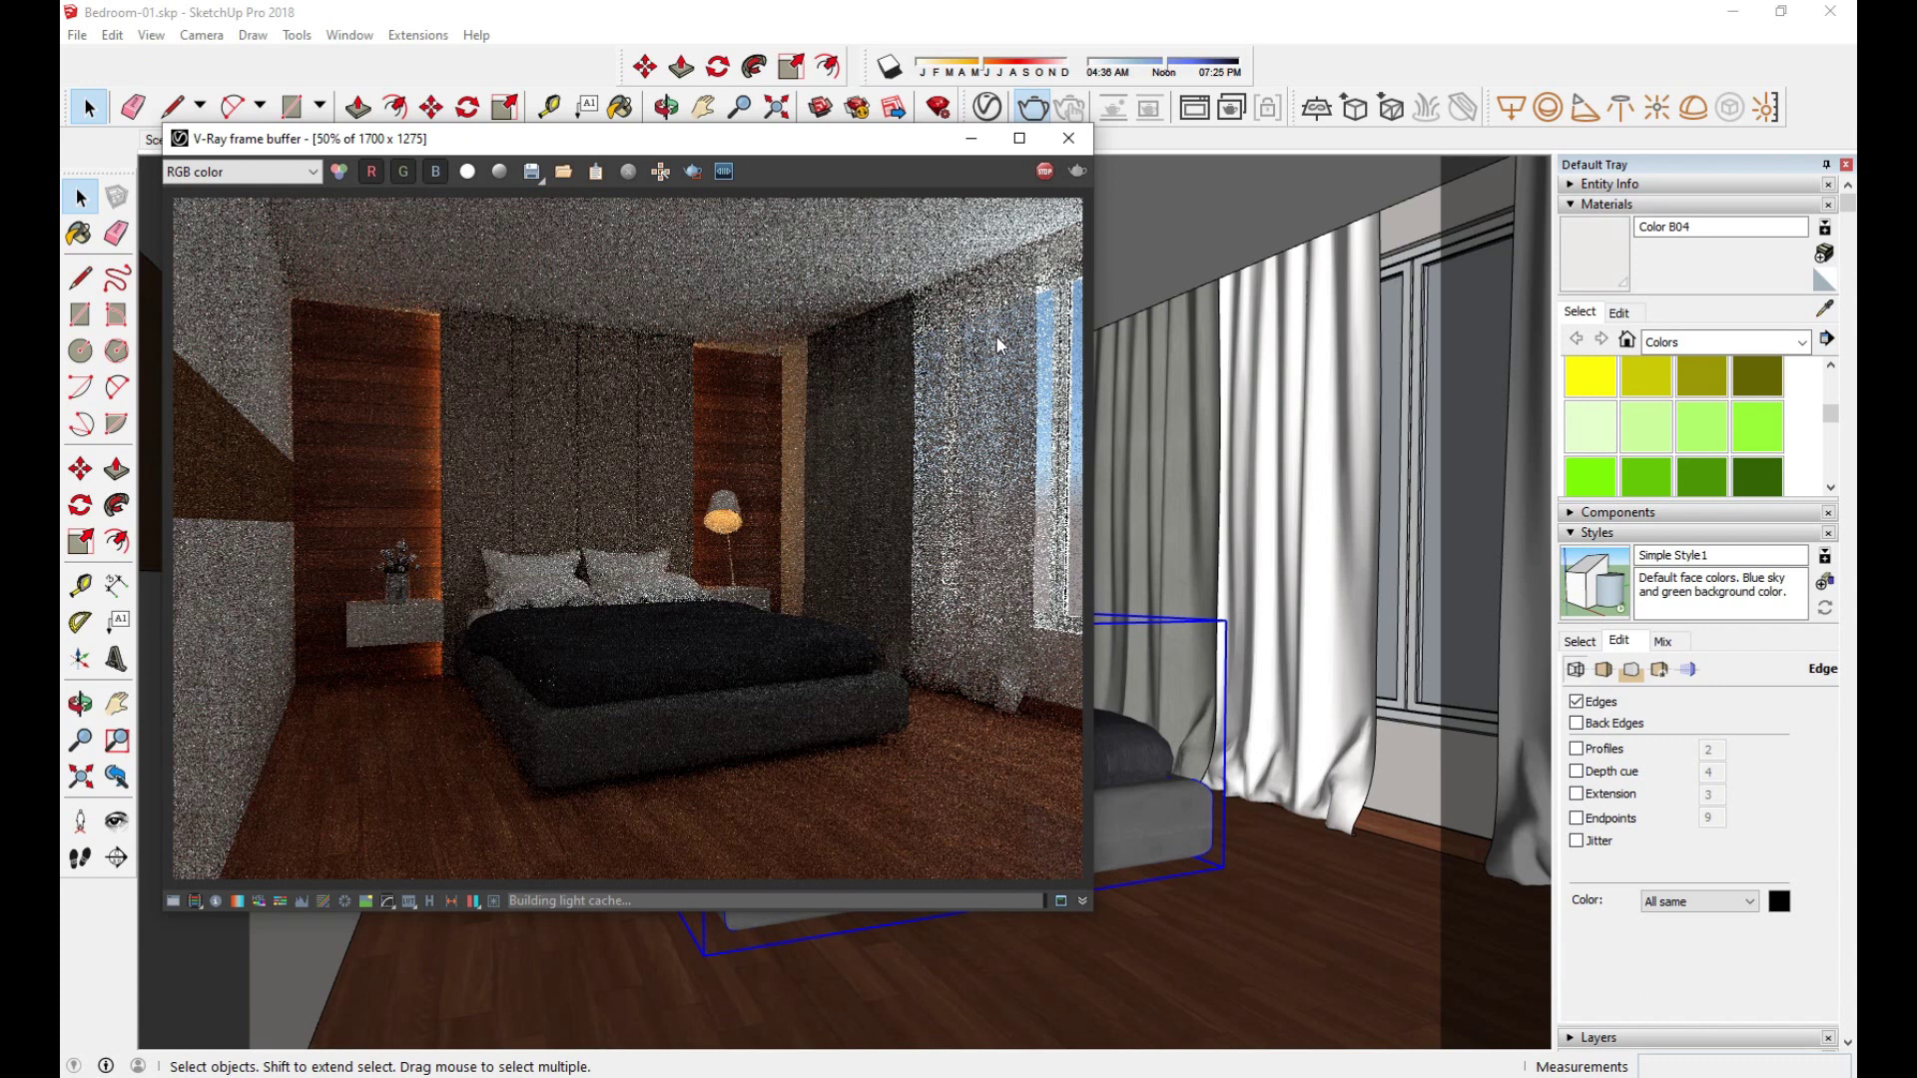
{"action": "left_click_drag", "start_coordinate": [916, 139], "coordinate": [937, 162]}
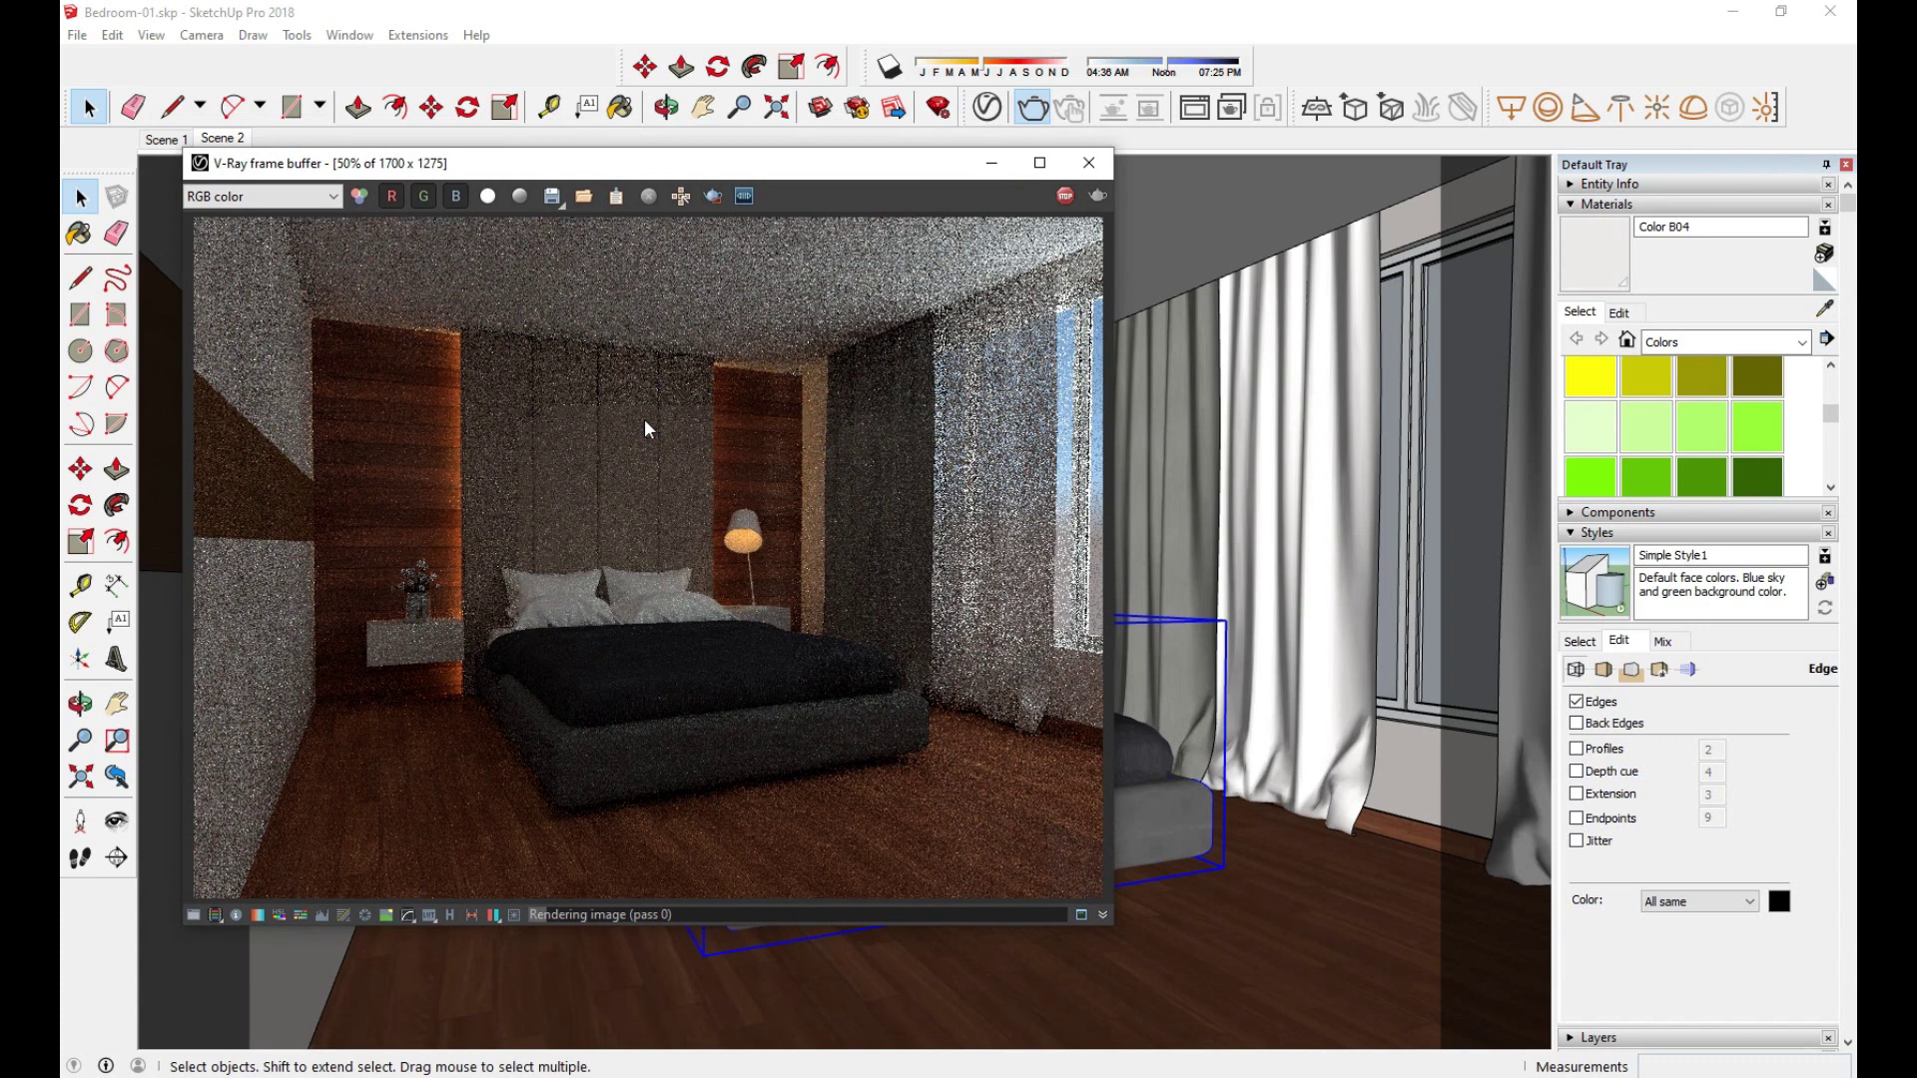
{"action": "left_click", "coordinate": [1070, 194]}
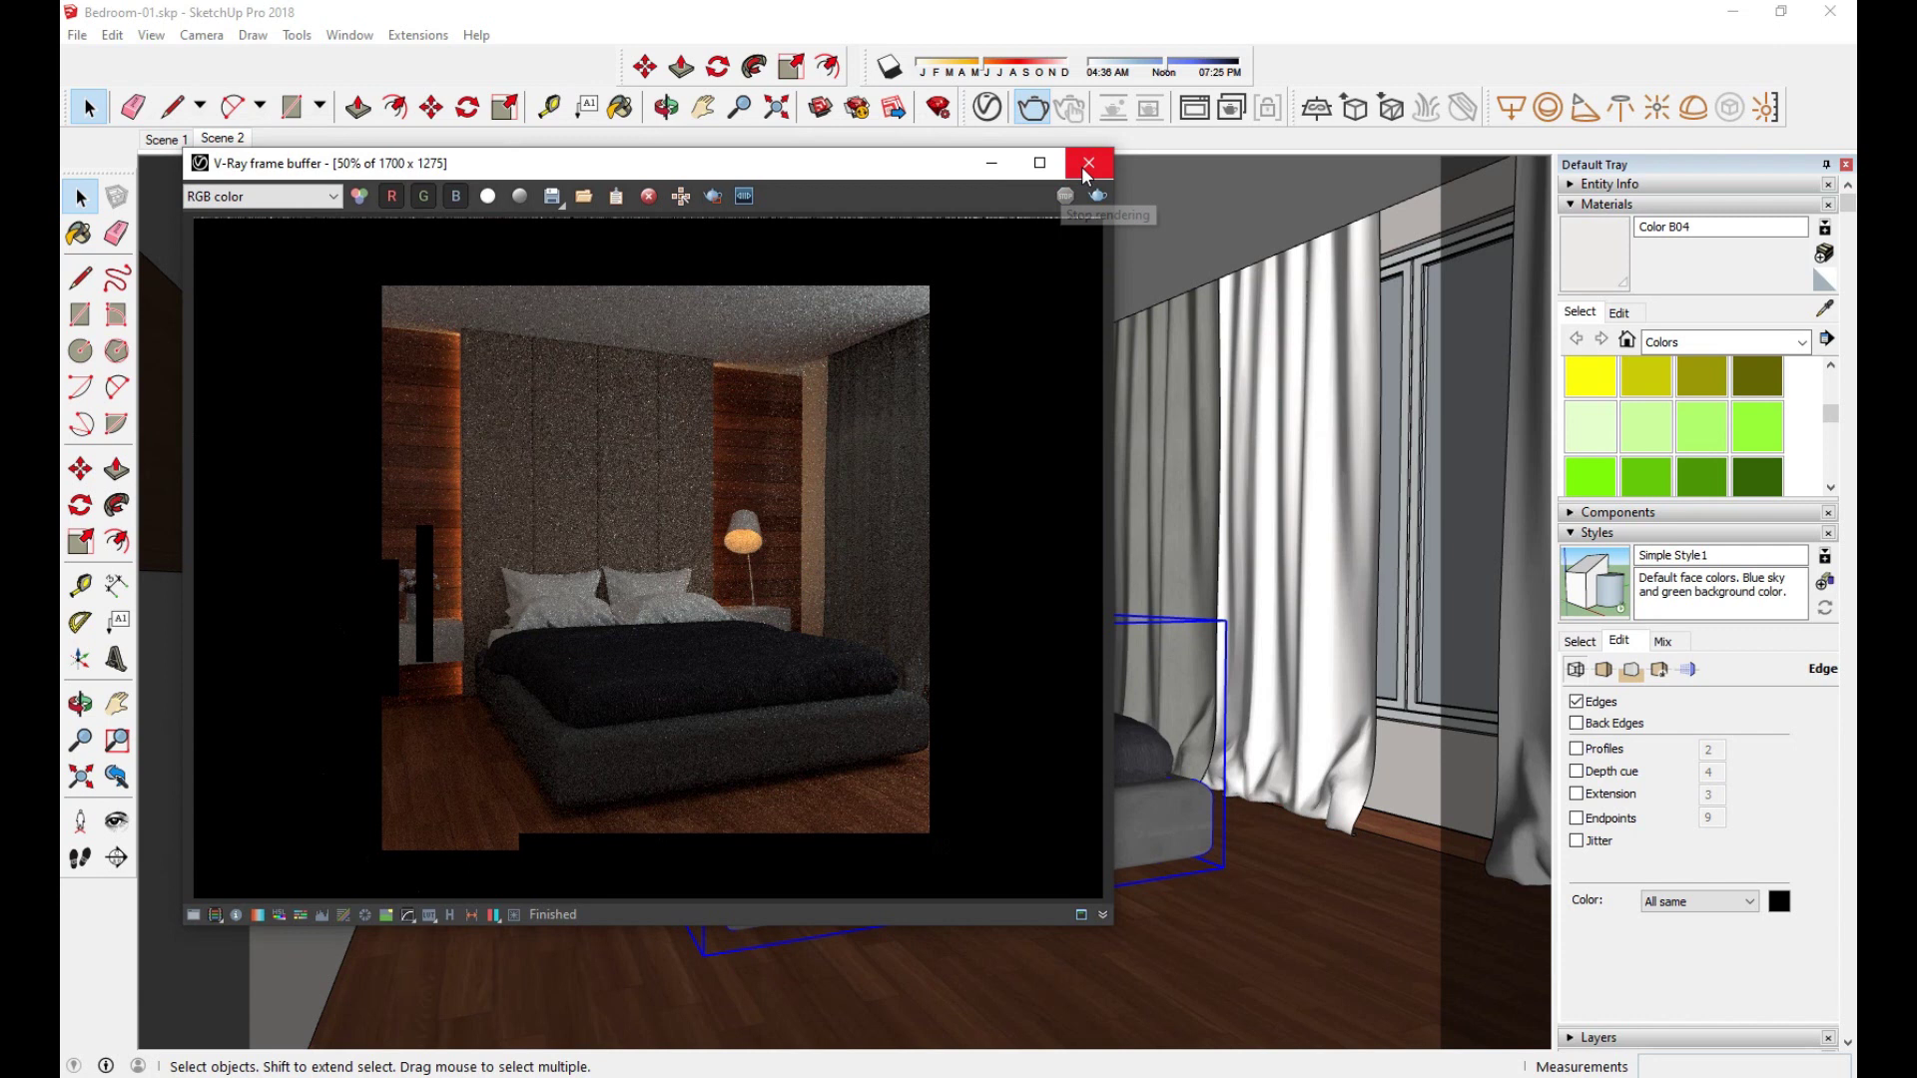
{"action": "left_click", "coordinate": [1089, 163]}
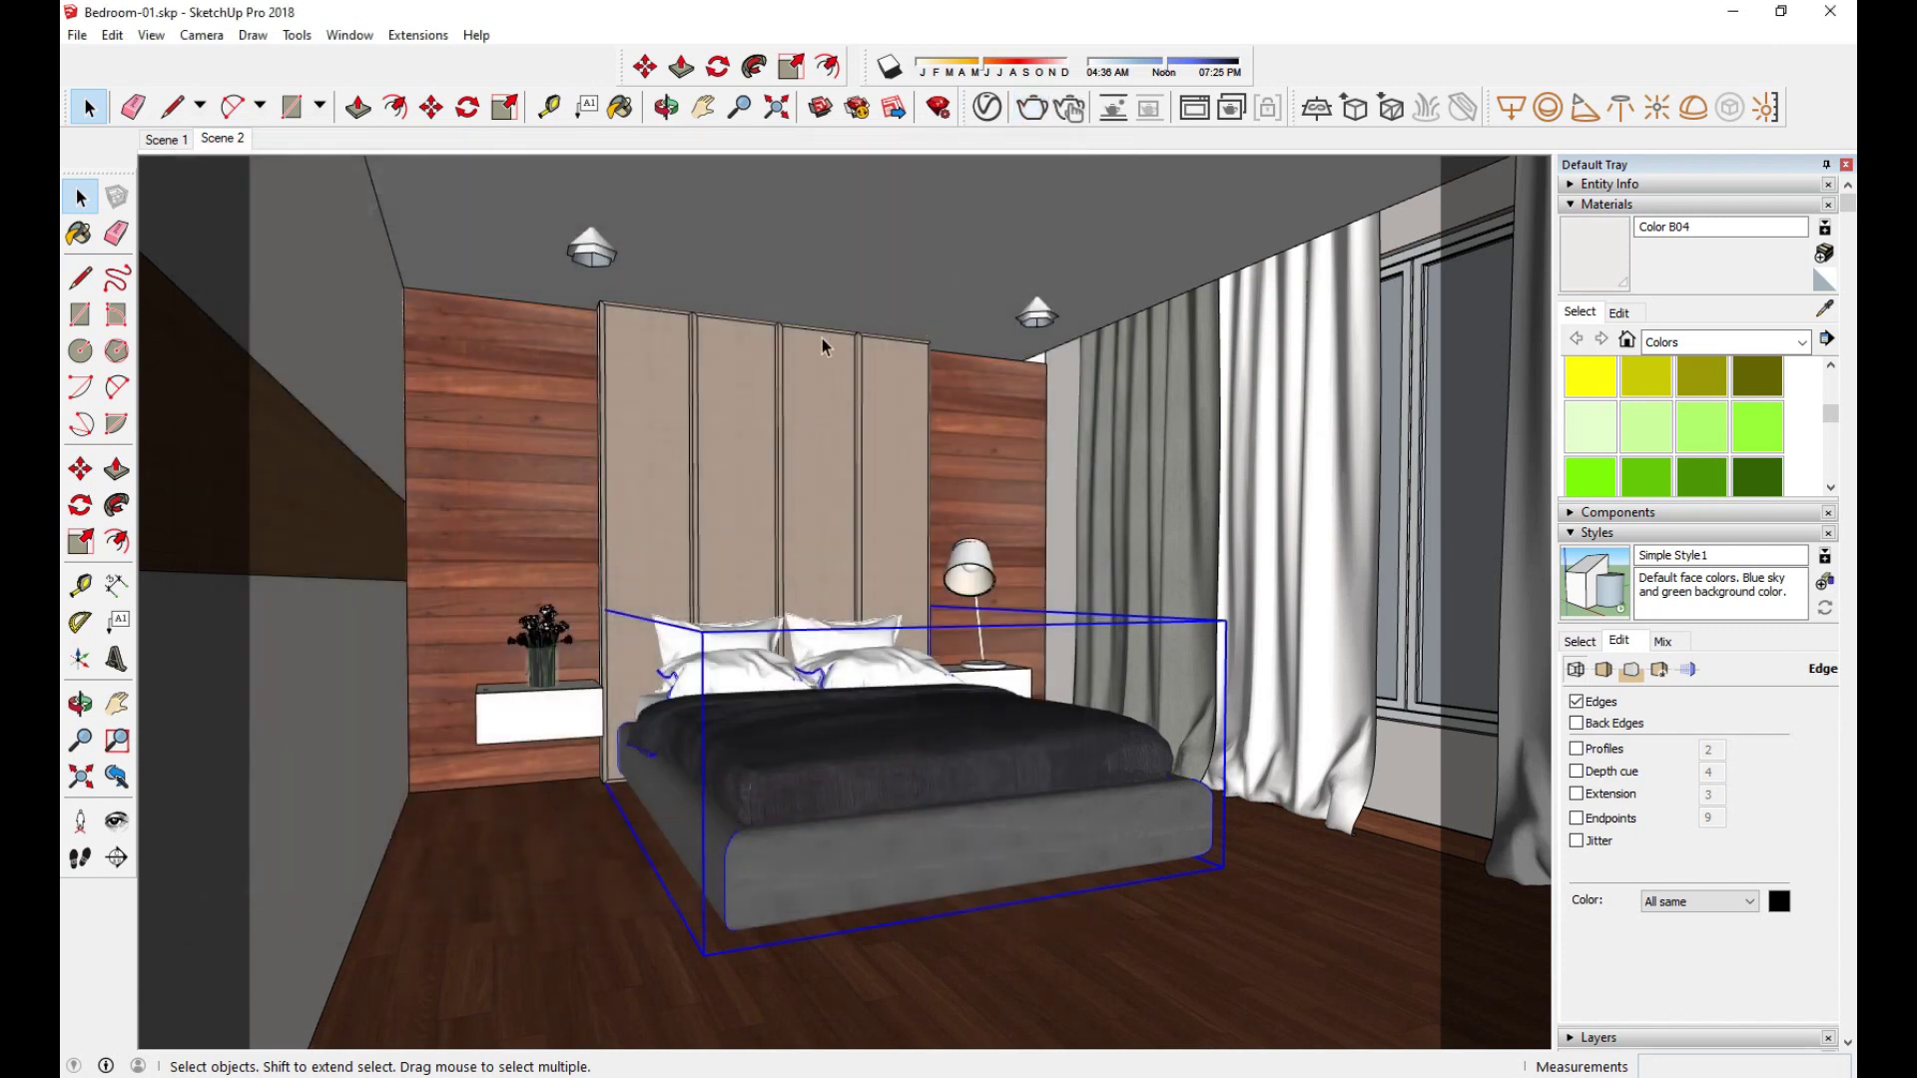
Step: Select the ceiling IES light above the bed and set the V-Ray IES Light intensity to 22000 lm
{"action": "left_click", "coordinate": [592, 244]}
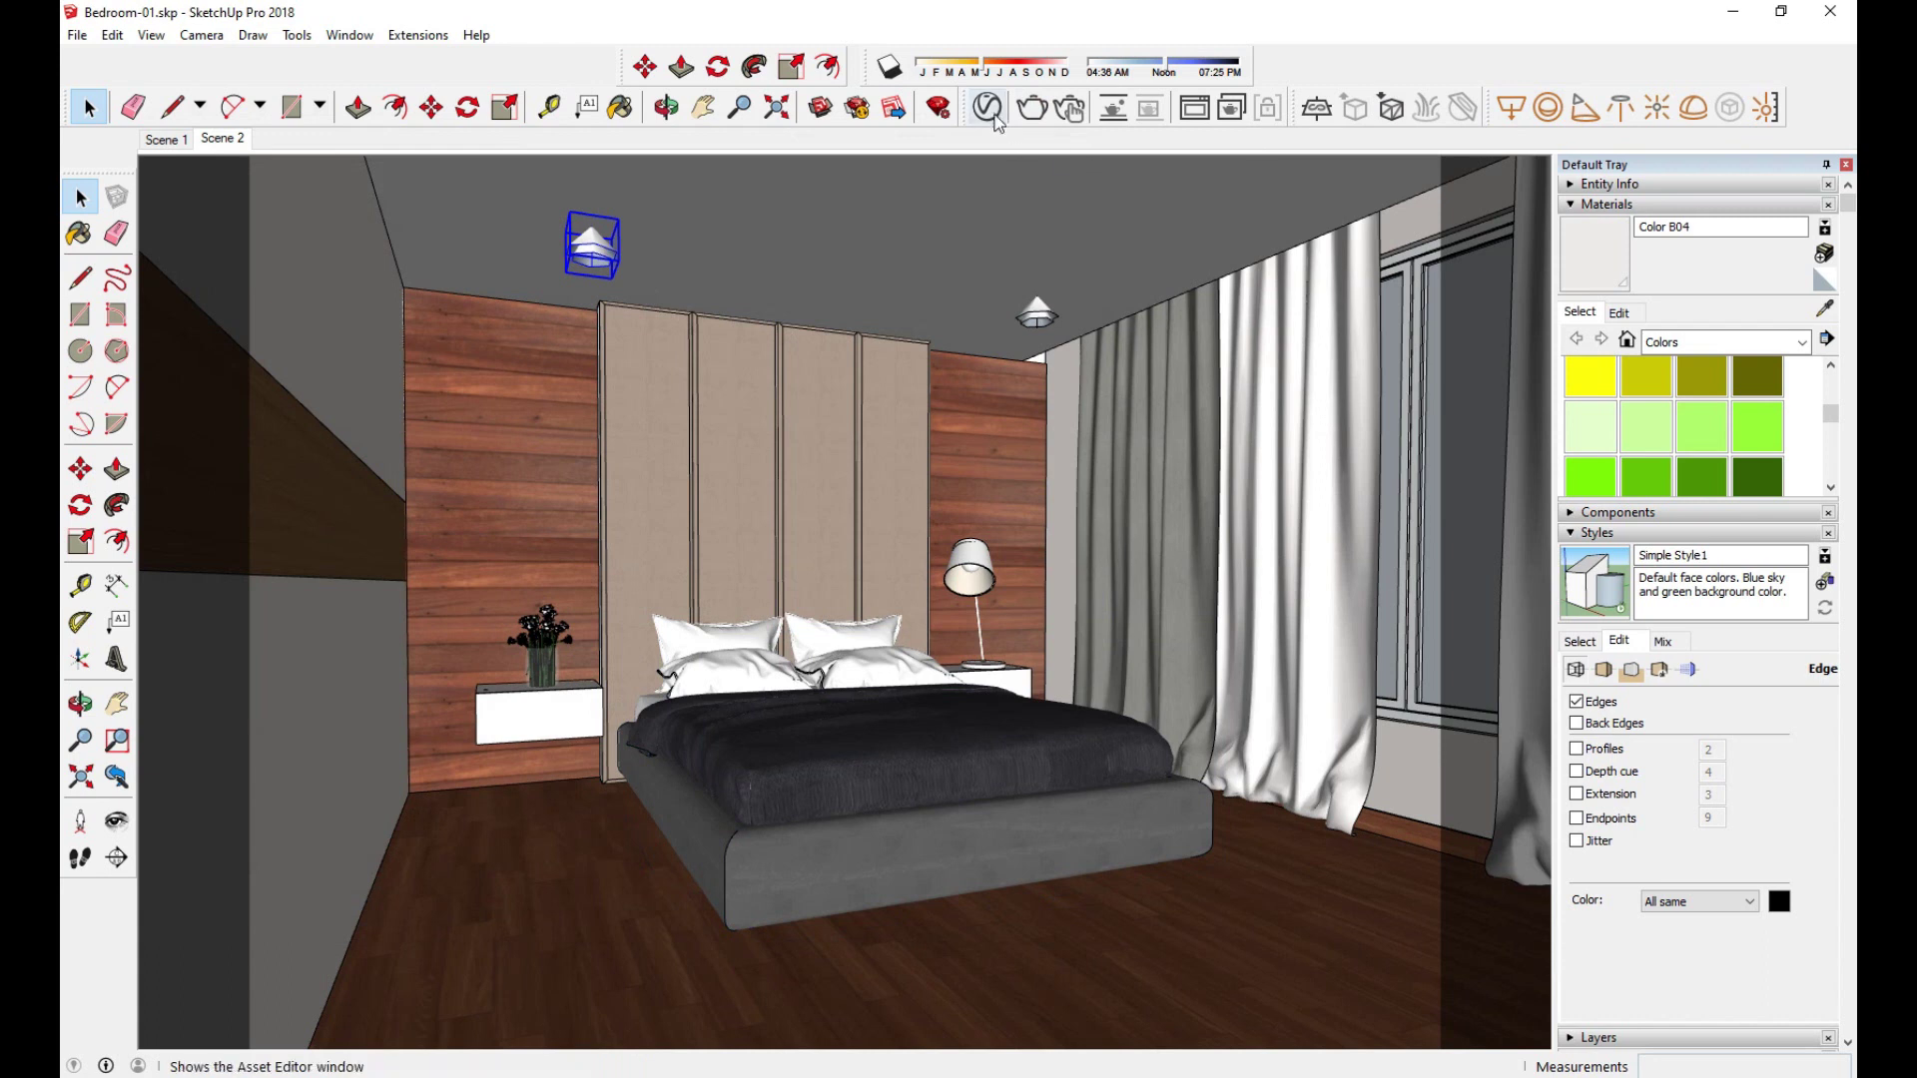
{"action": "left_click", "coordinate": [987, 107]}
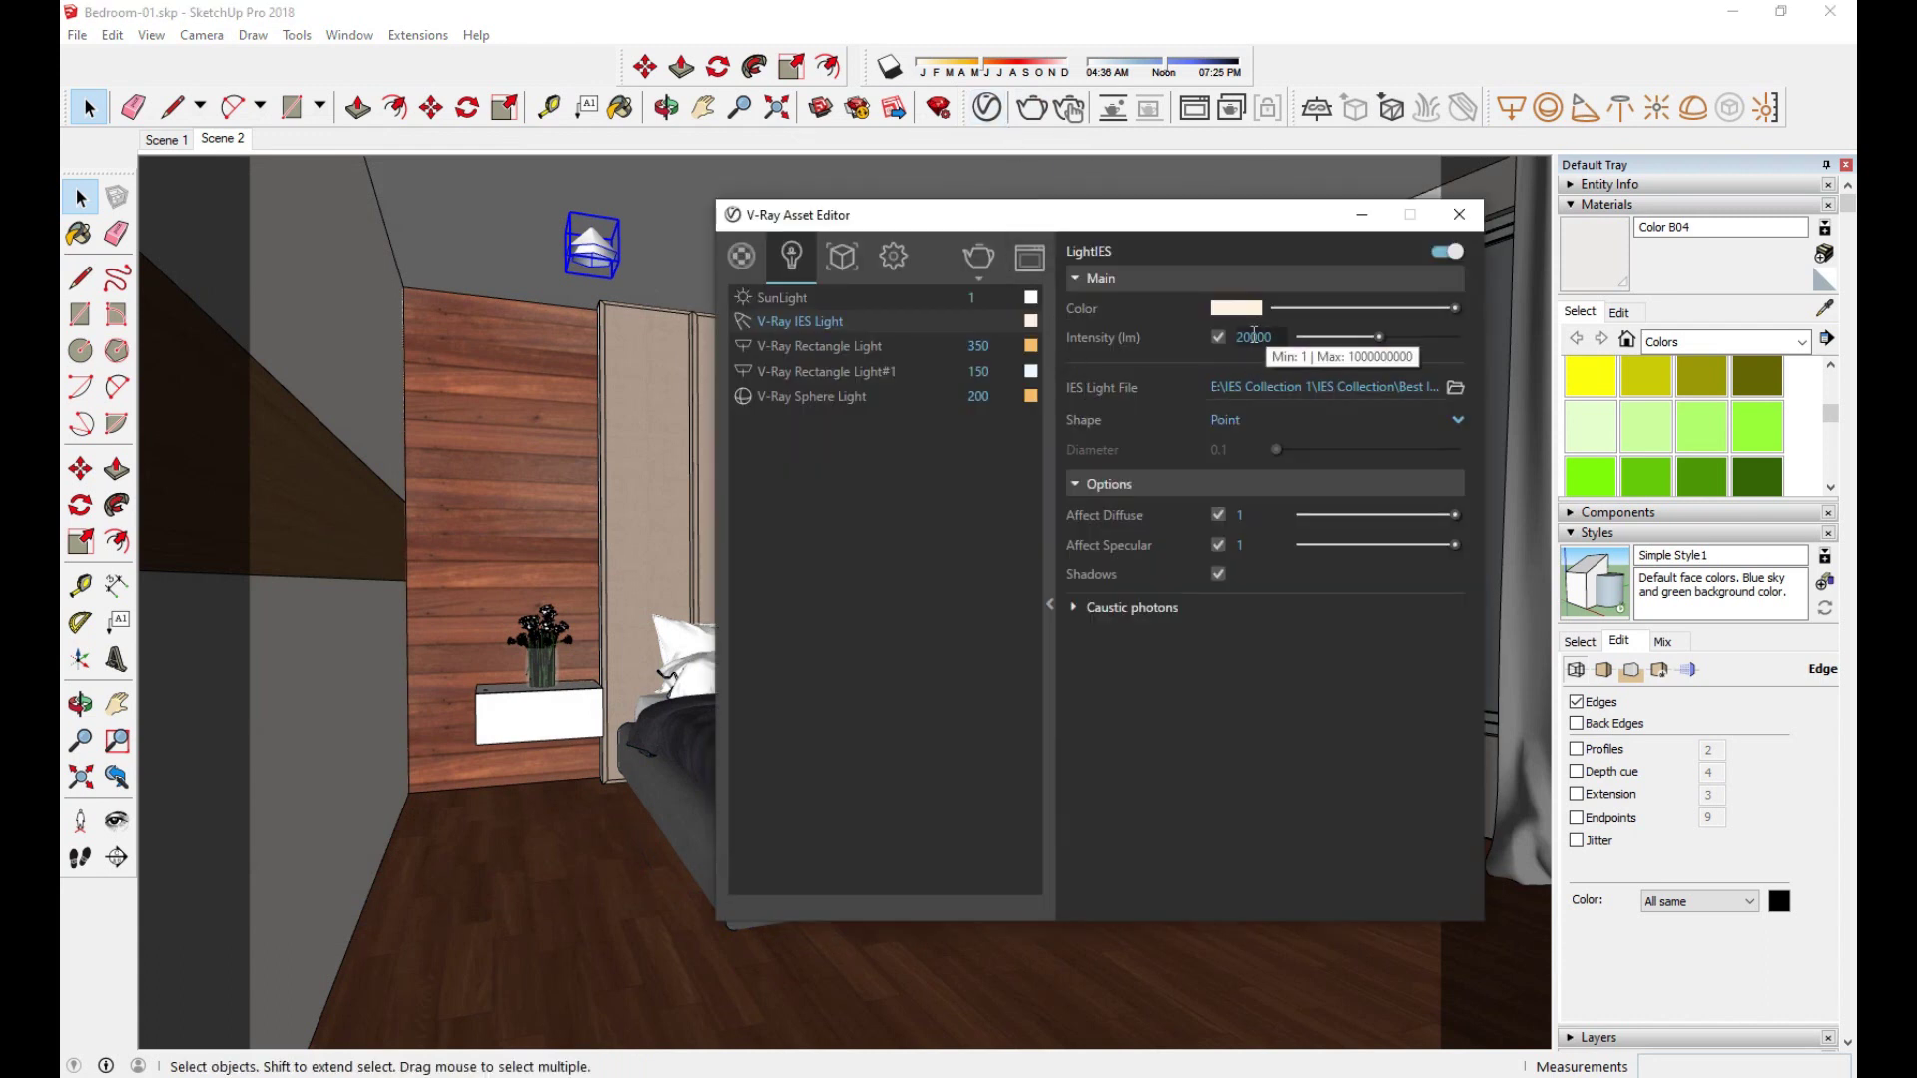
{"action": "type", "text": "2"}
{"action": "key", "text": "Return"}
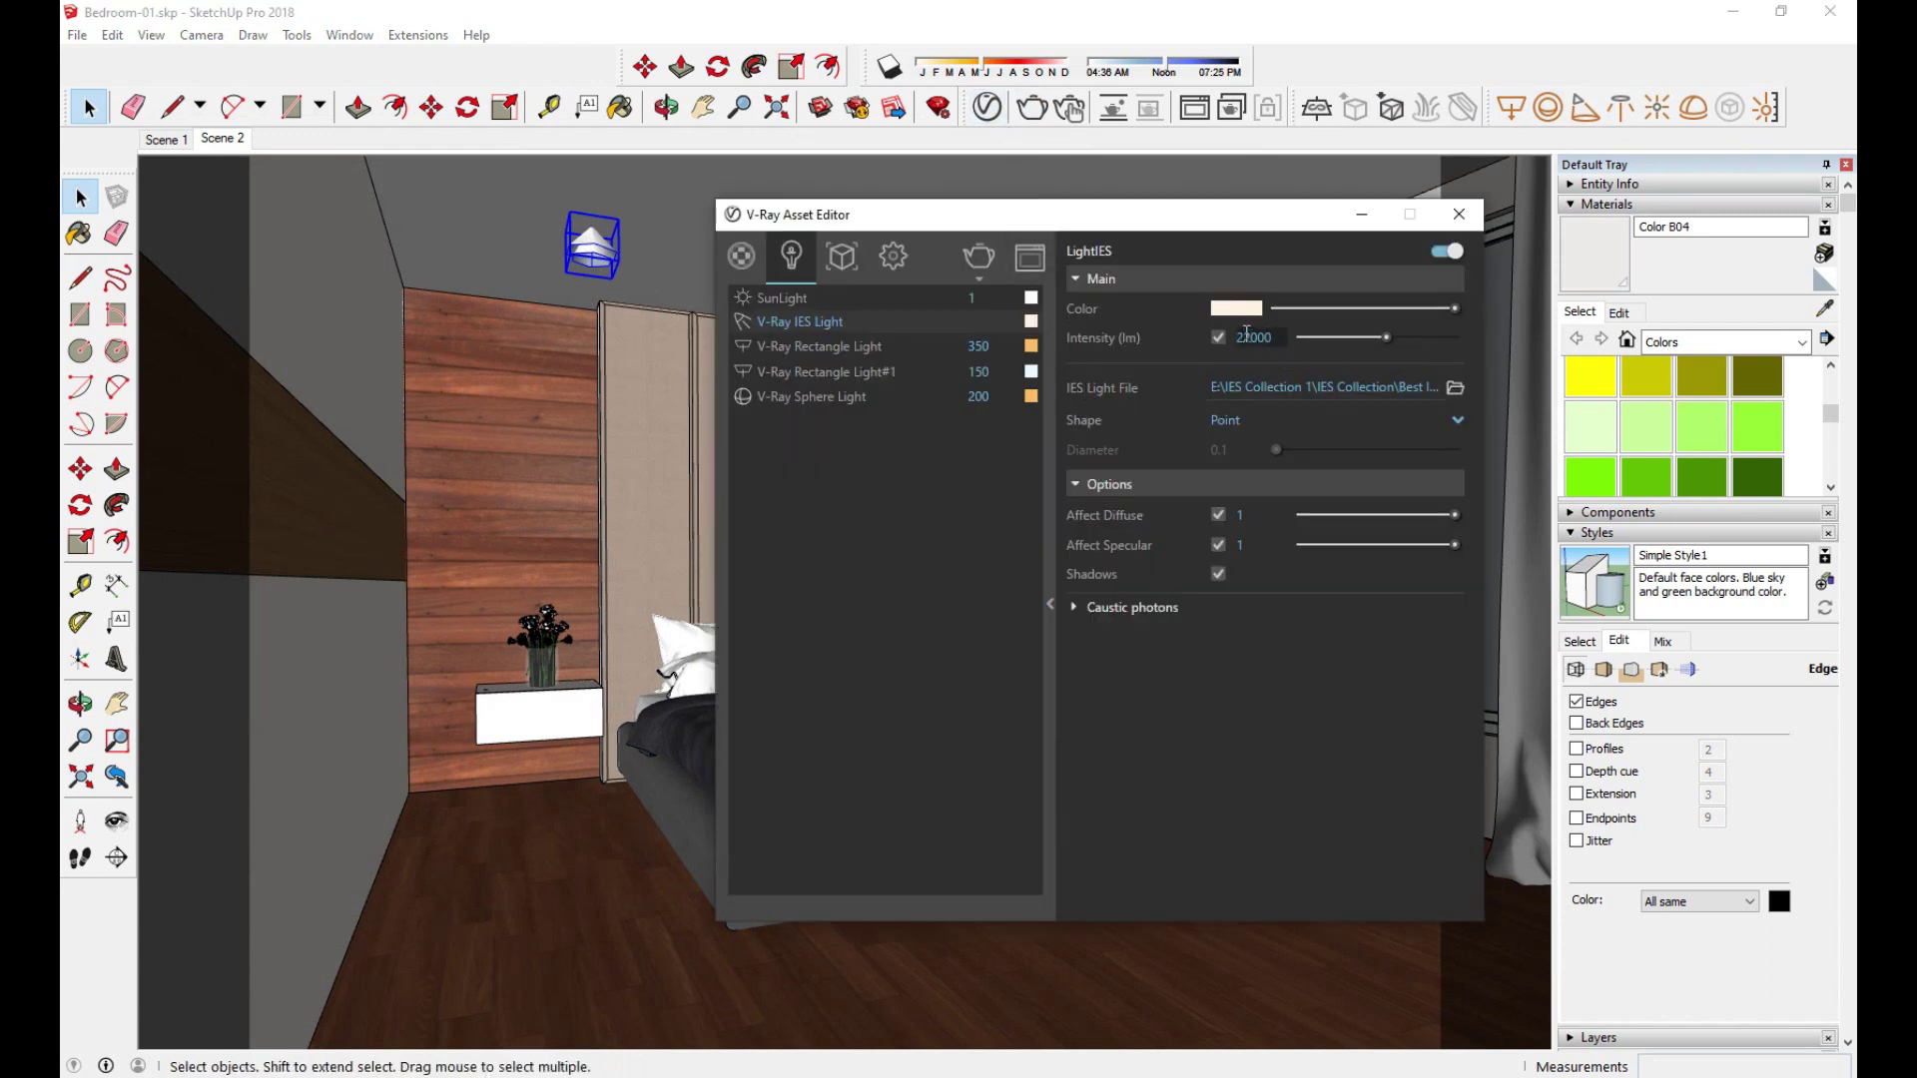
Step: Set the intensity of the orange V-Ray Rectangle Light to 450 and close the asset editor
{"action": "left_click", "coordinate": [824, 346]}
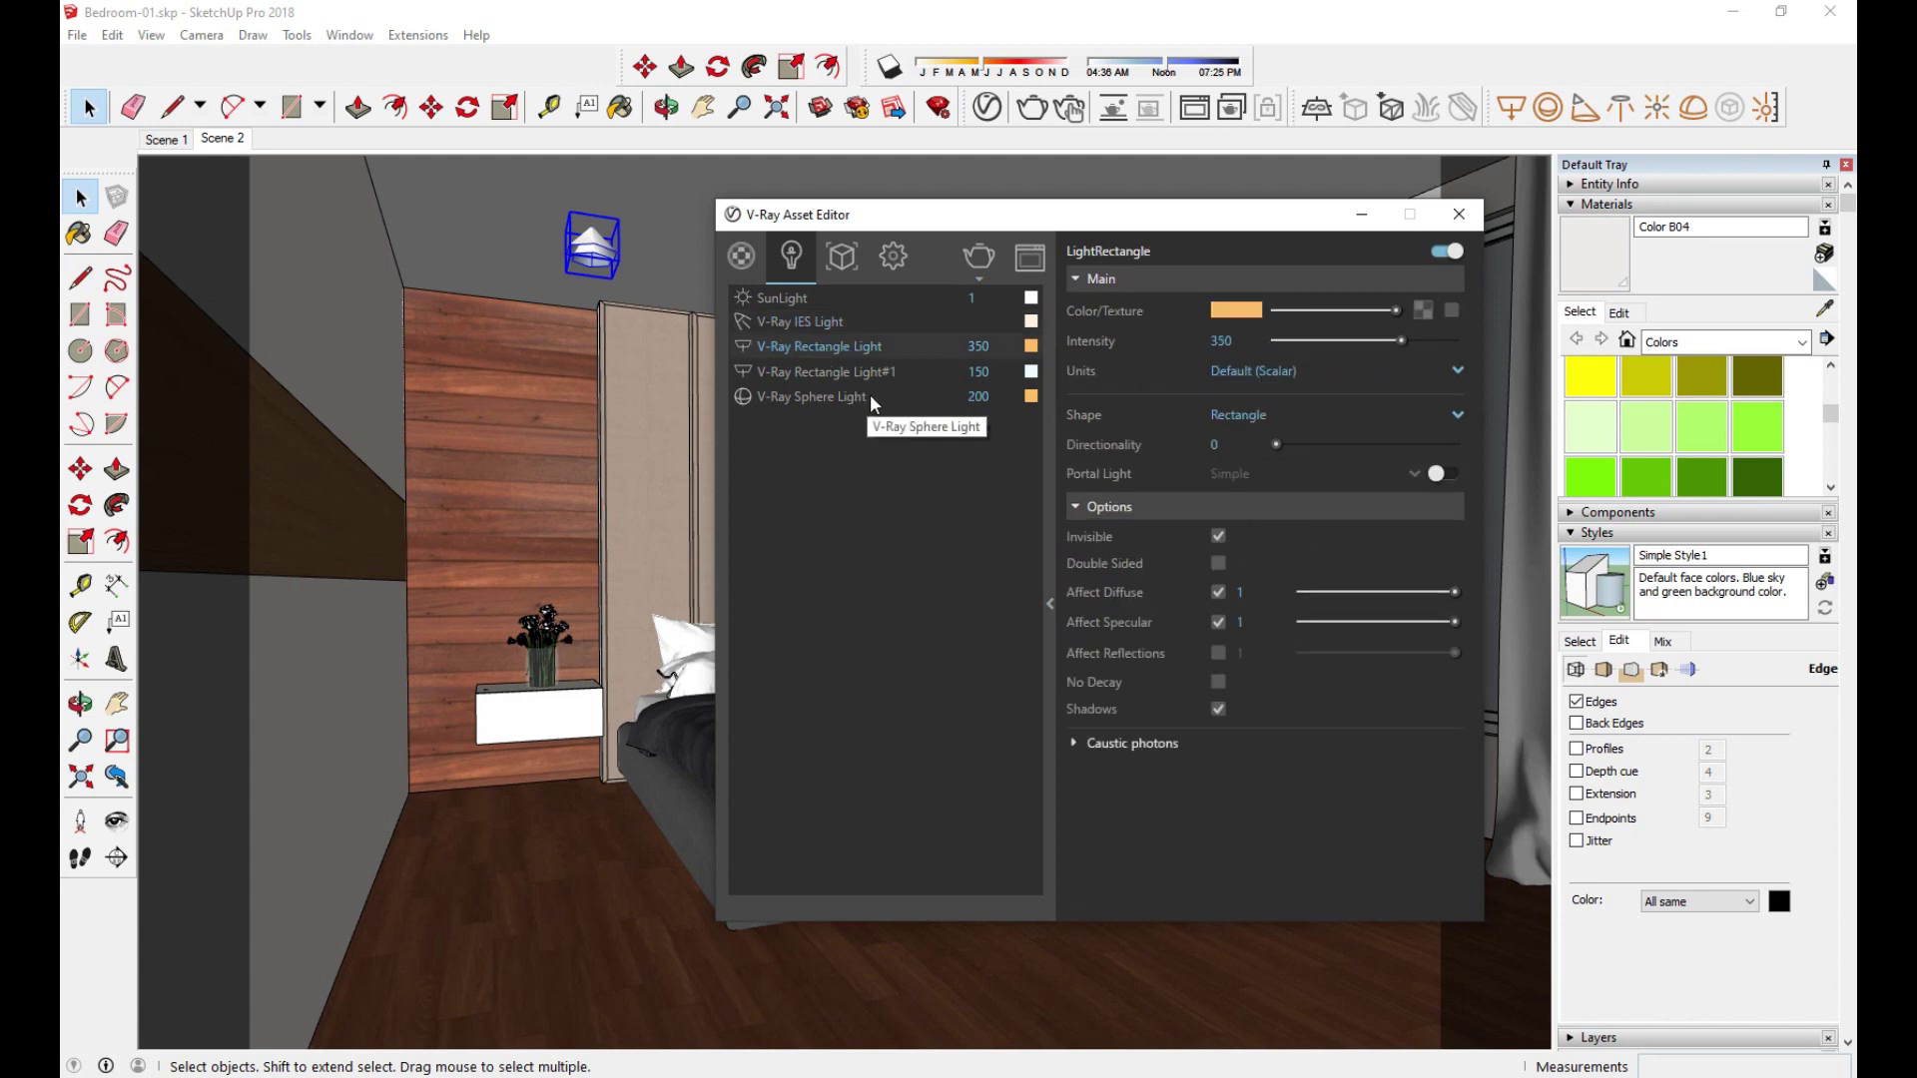
{"action": "left_click", "coordinate": [844, 401]}
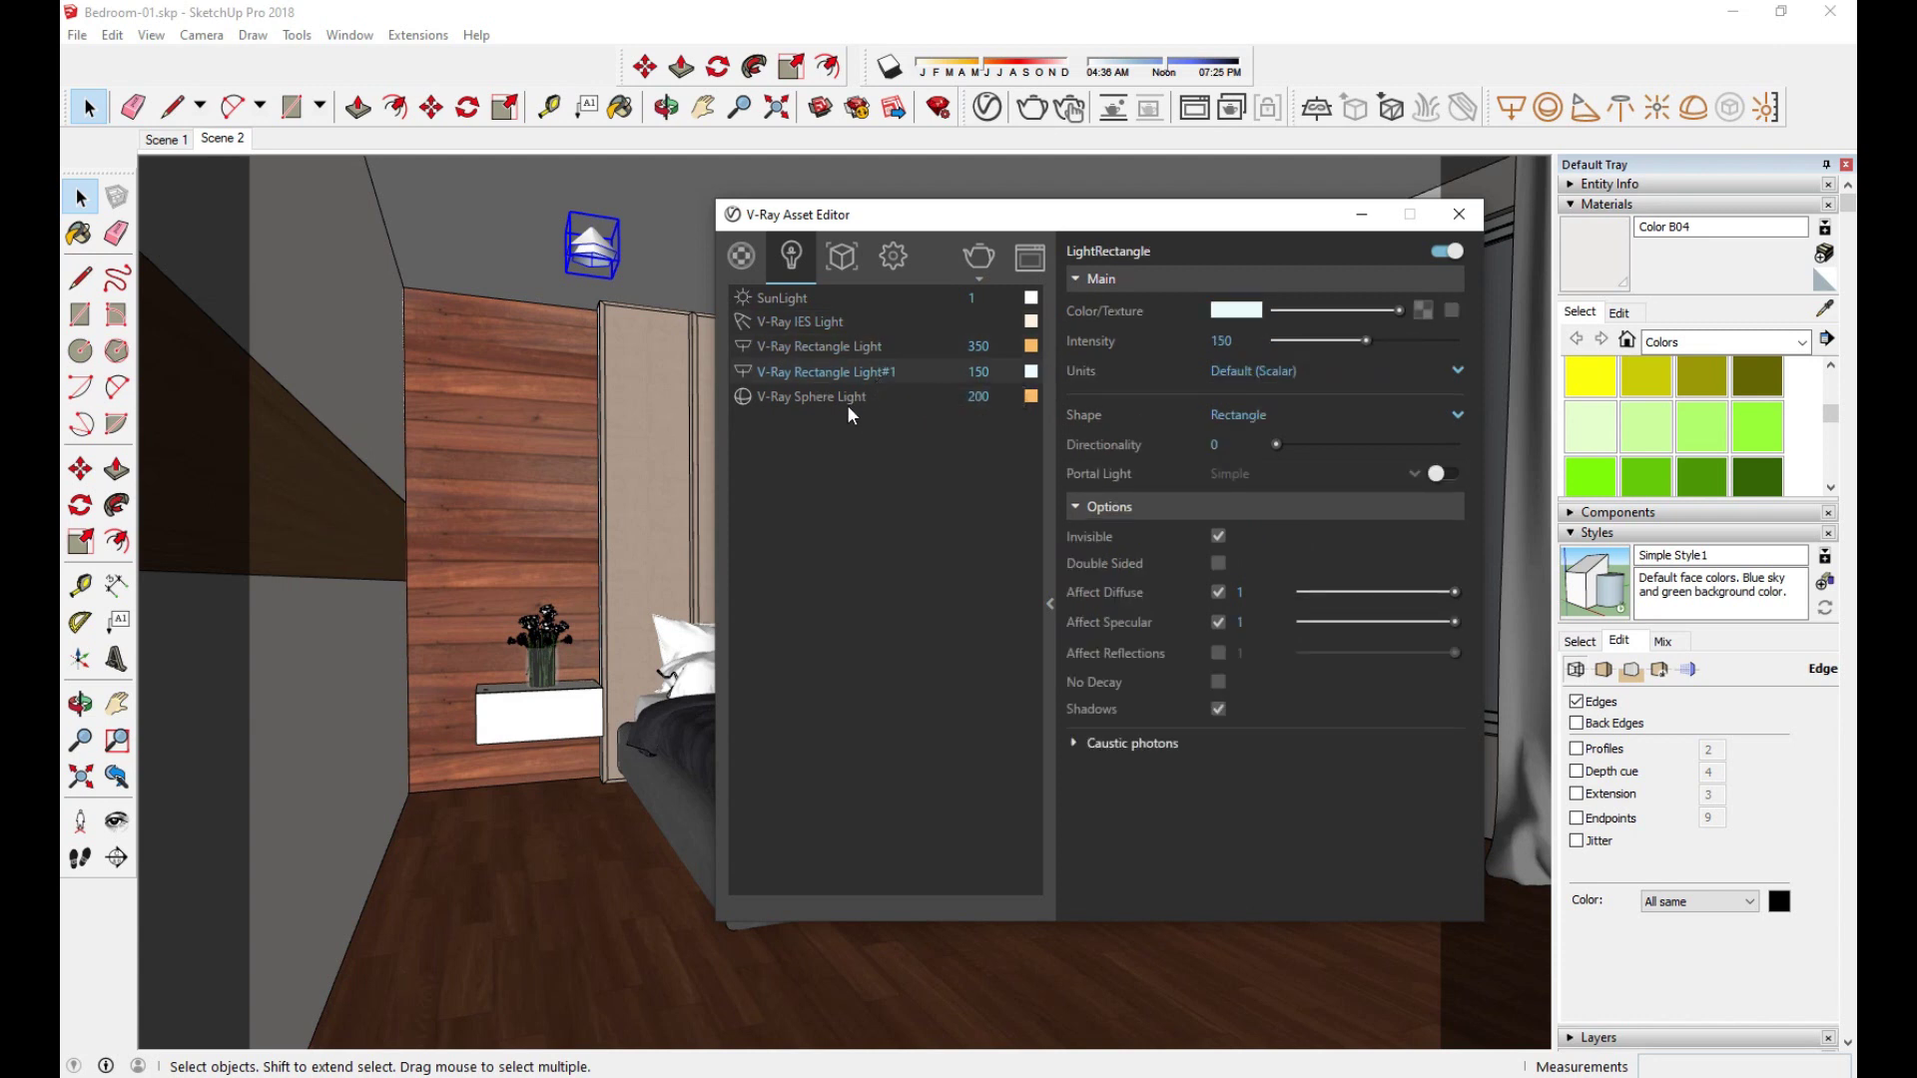
{"action": "left_click", "coordinate": [847, 349]}
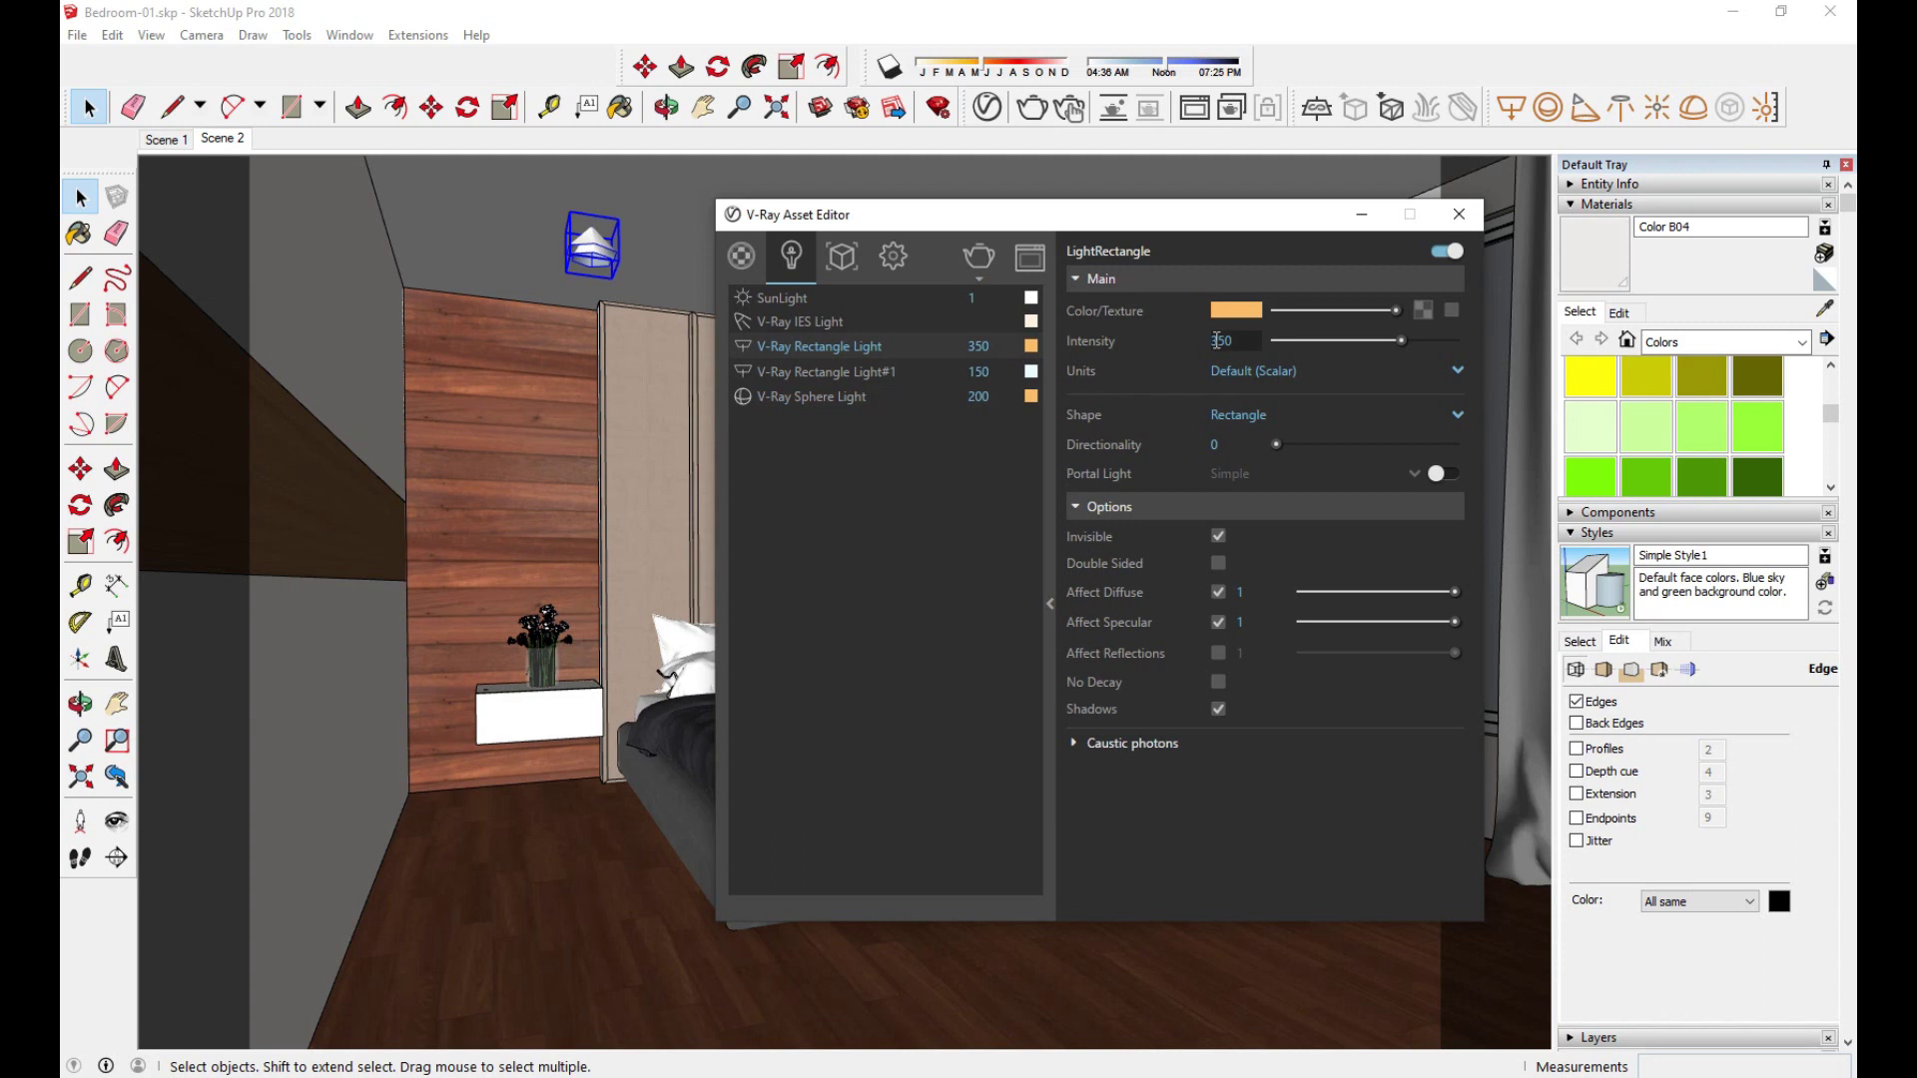
{"action": "type", "text": "4"}
{"action": "key", "text": "Return"}
{"action": "left_click", "coordinate": [1459, 214]}
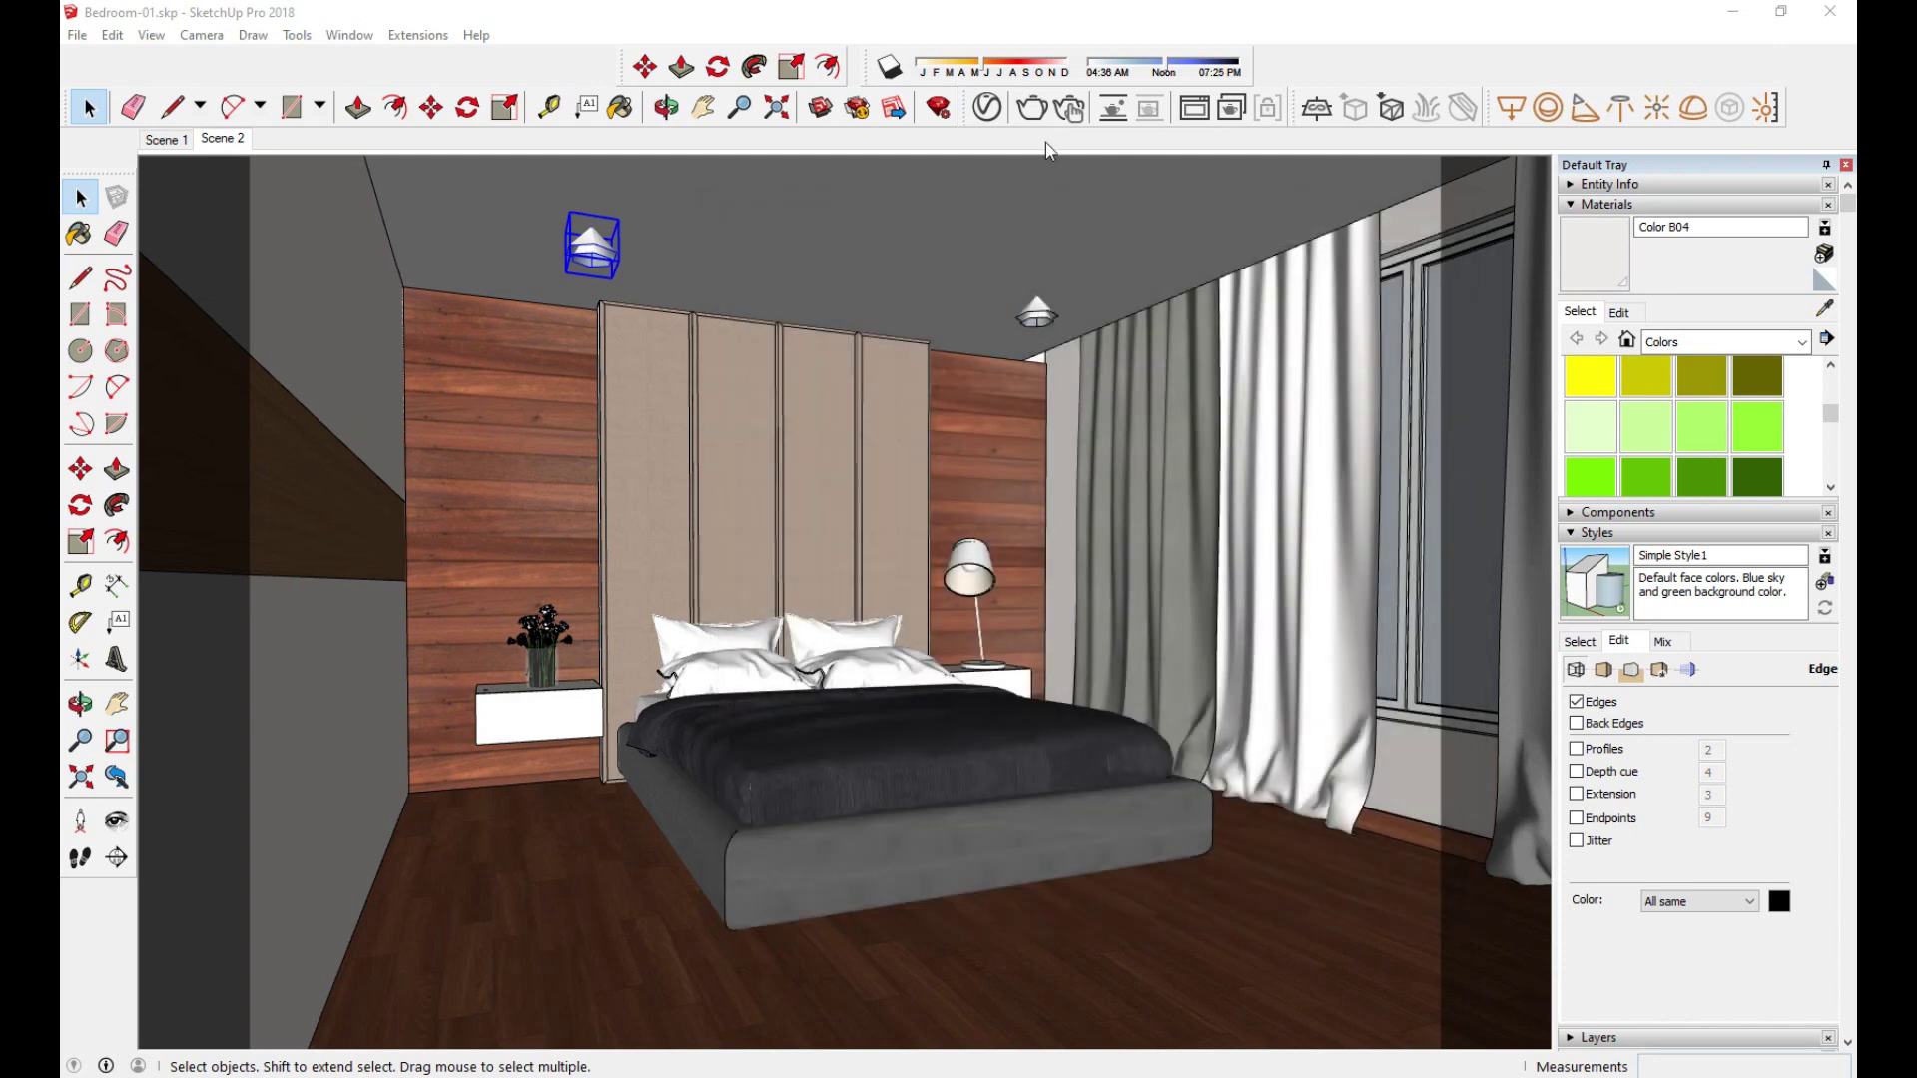
Step: Close the previous render, render Scene 2 again to check the lighting, and close the frame buffer
{"action": "left_click", "coordinate": [1219, 124]}
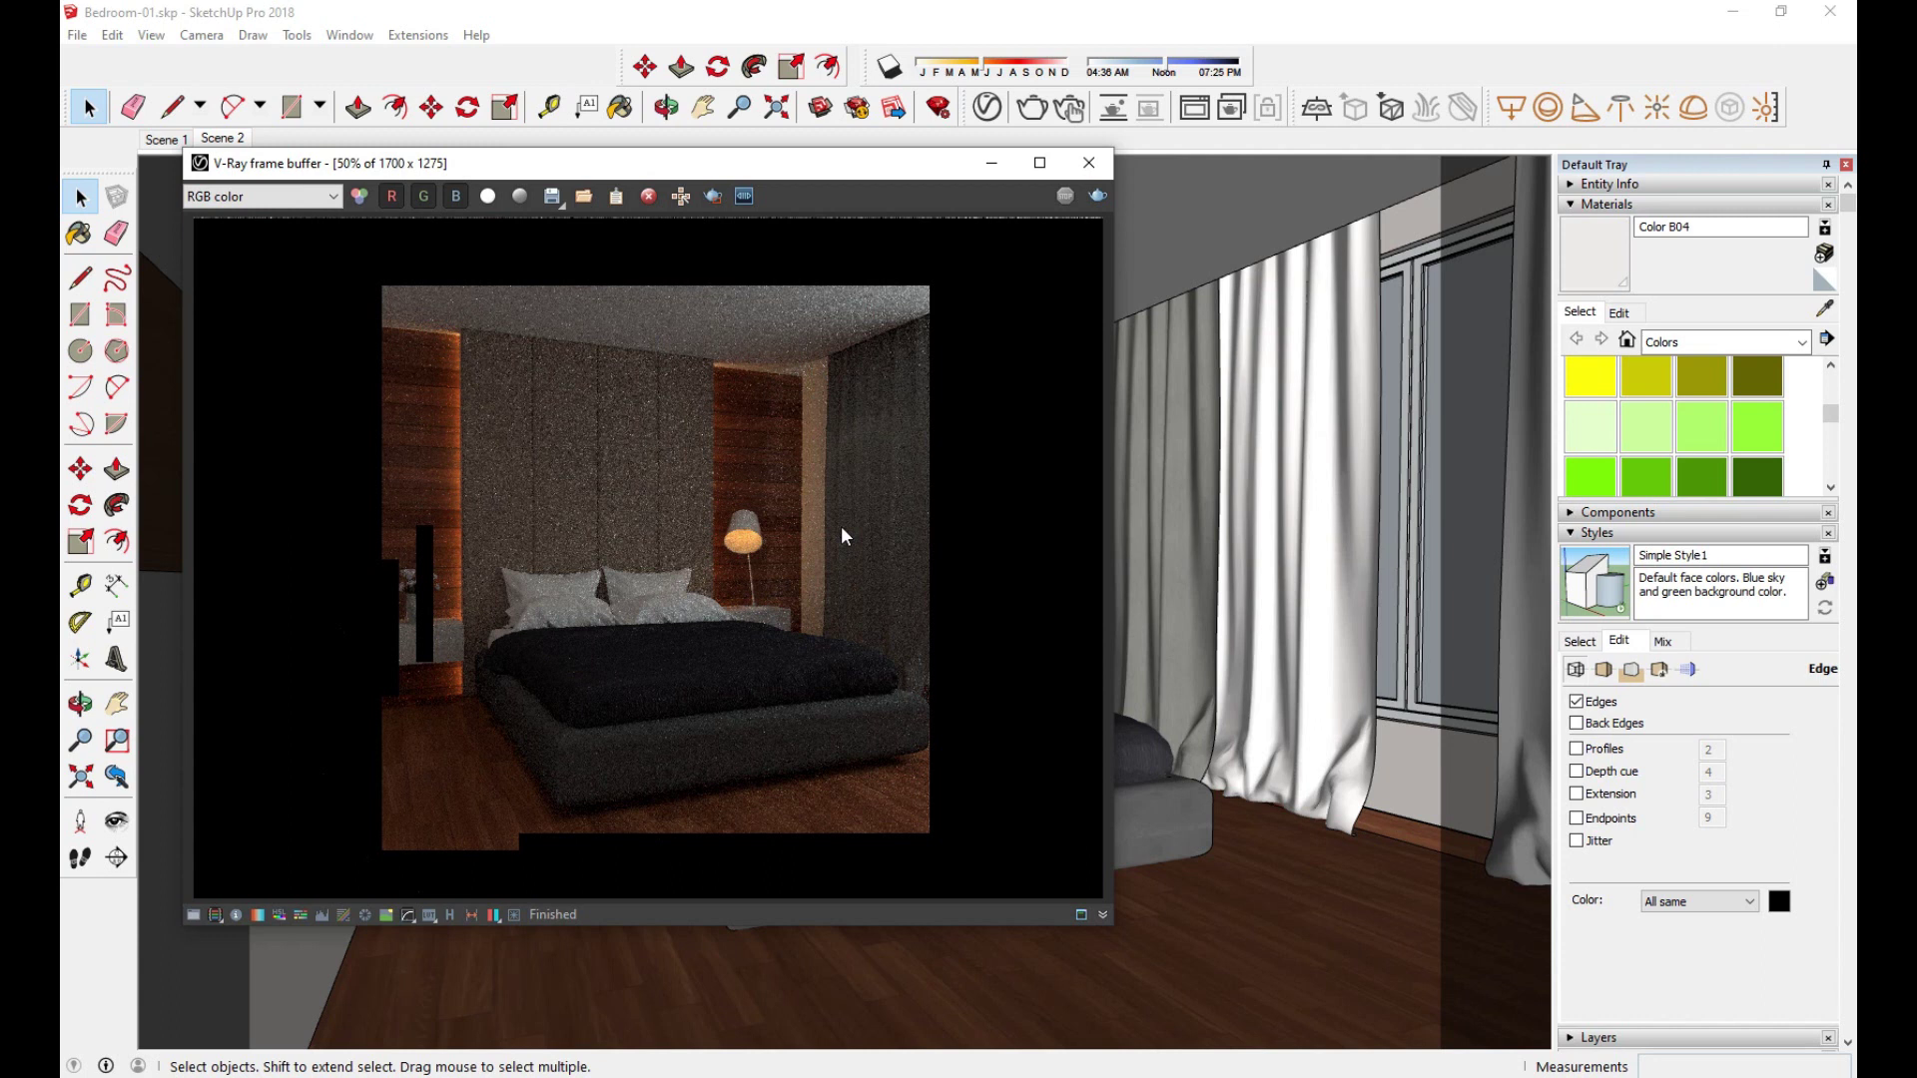
{"action": "left_click", "coordinate": [1089, 163]}
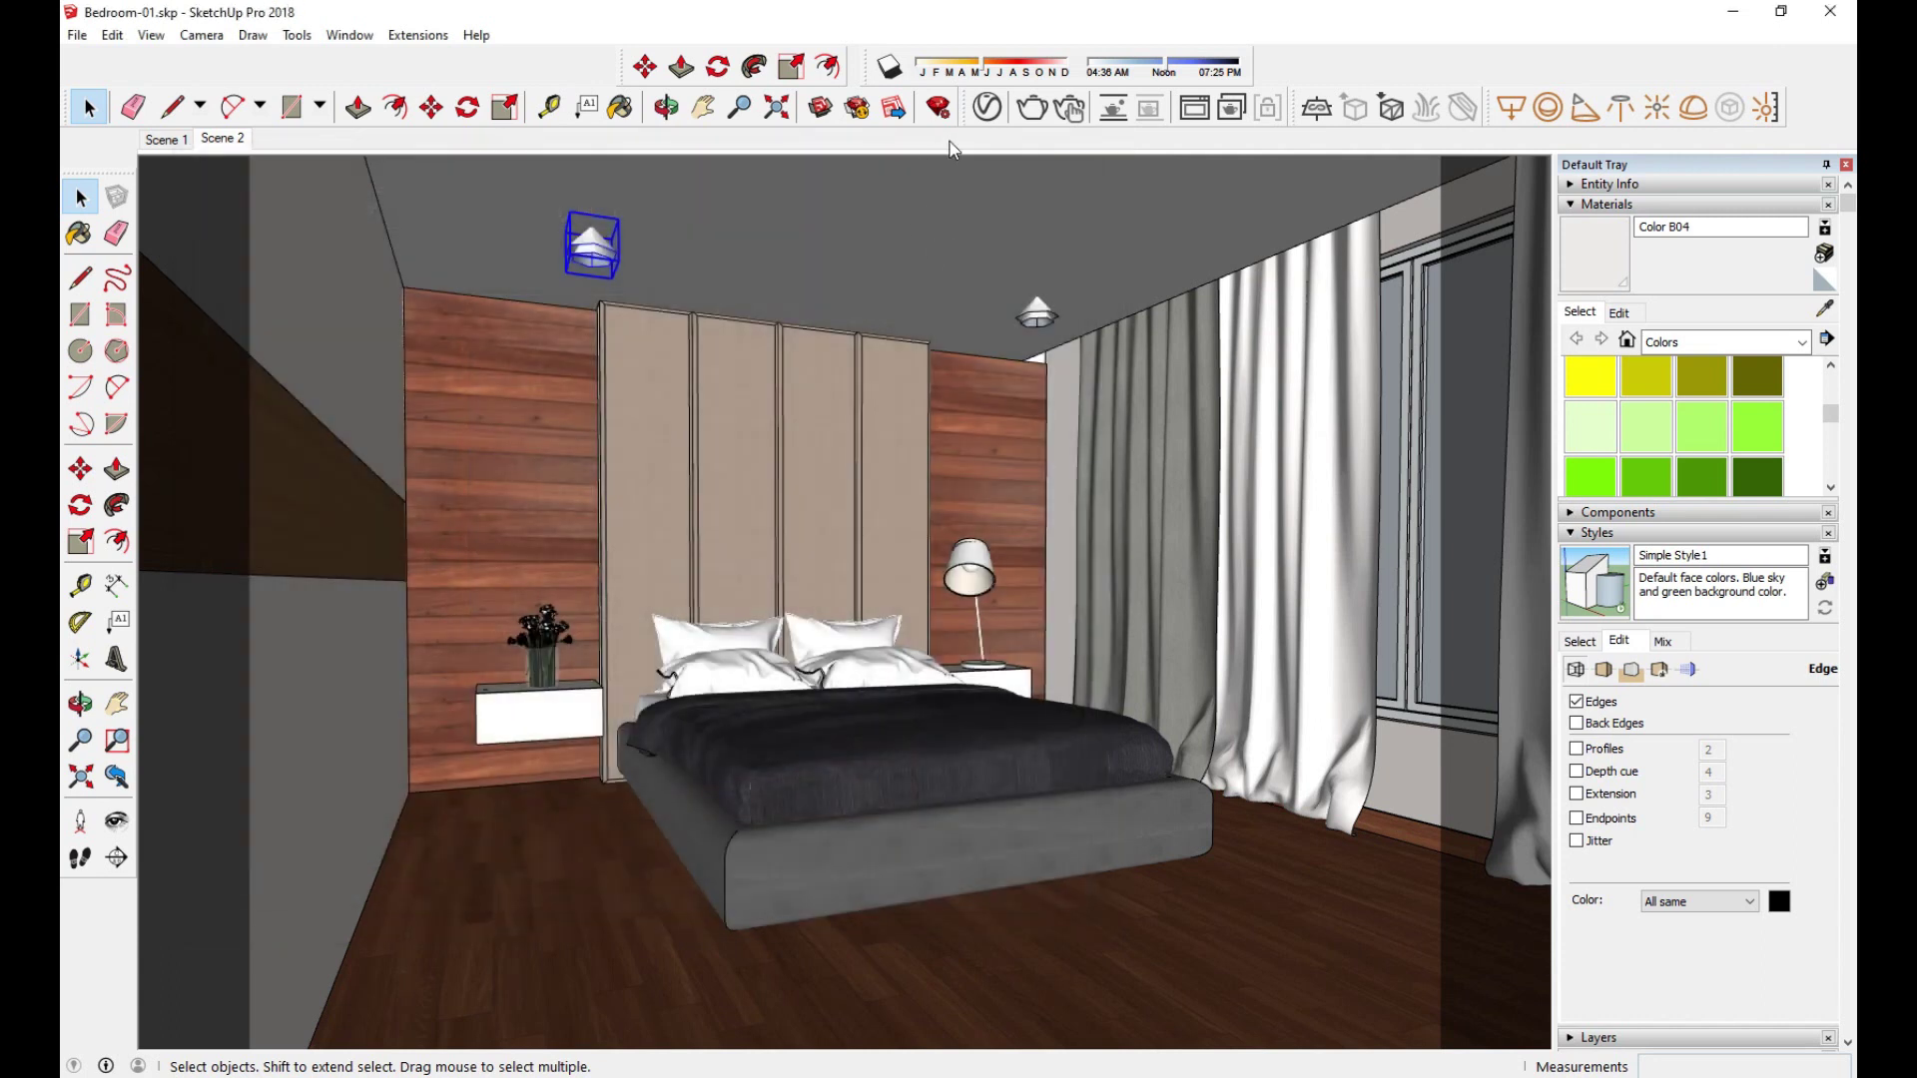
{"action": "left_click", "coordinate": [1033, 117]}
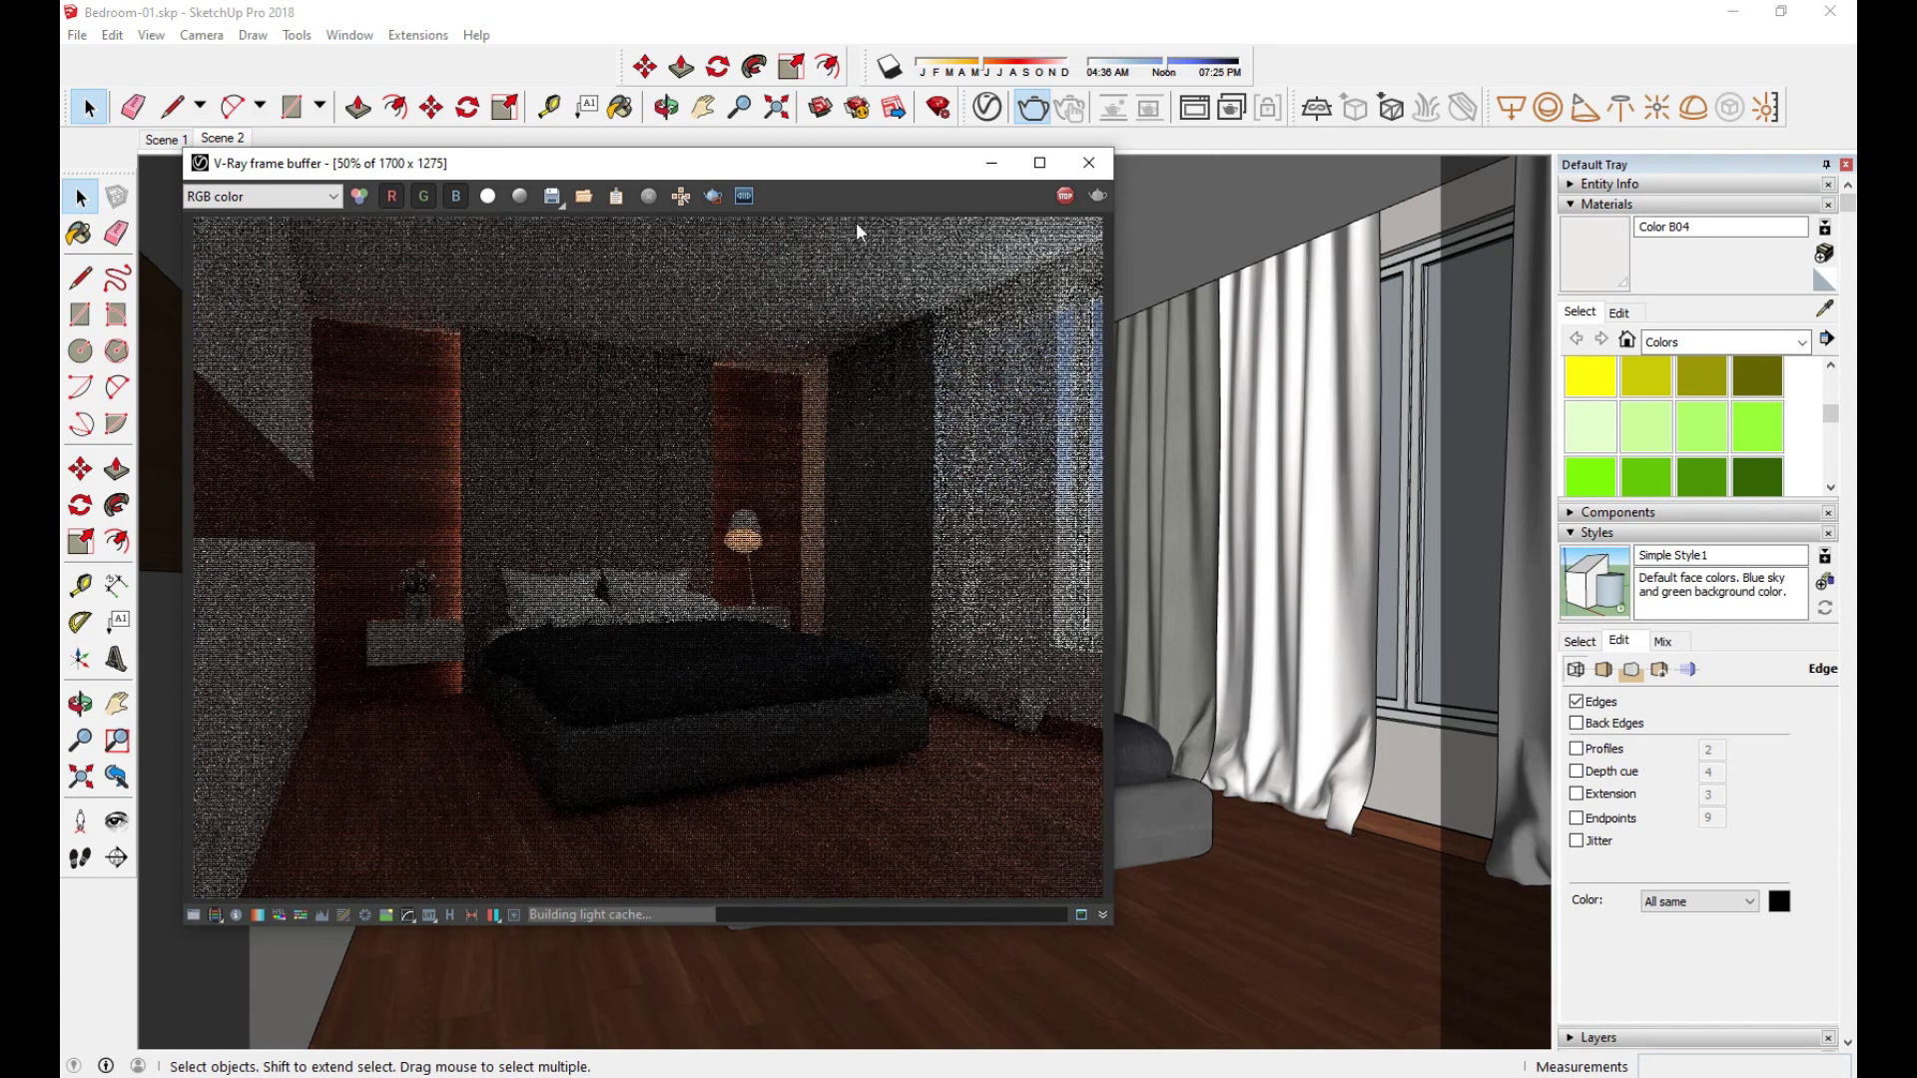
{"action": "left_click_drag", "start_coordinate": [867, 177], "coordinate": [1027, 179]}
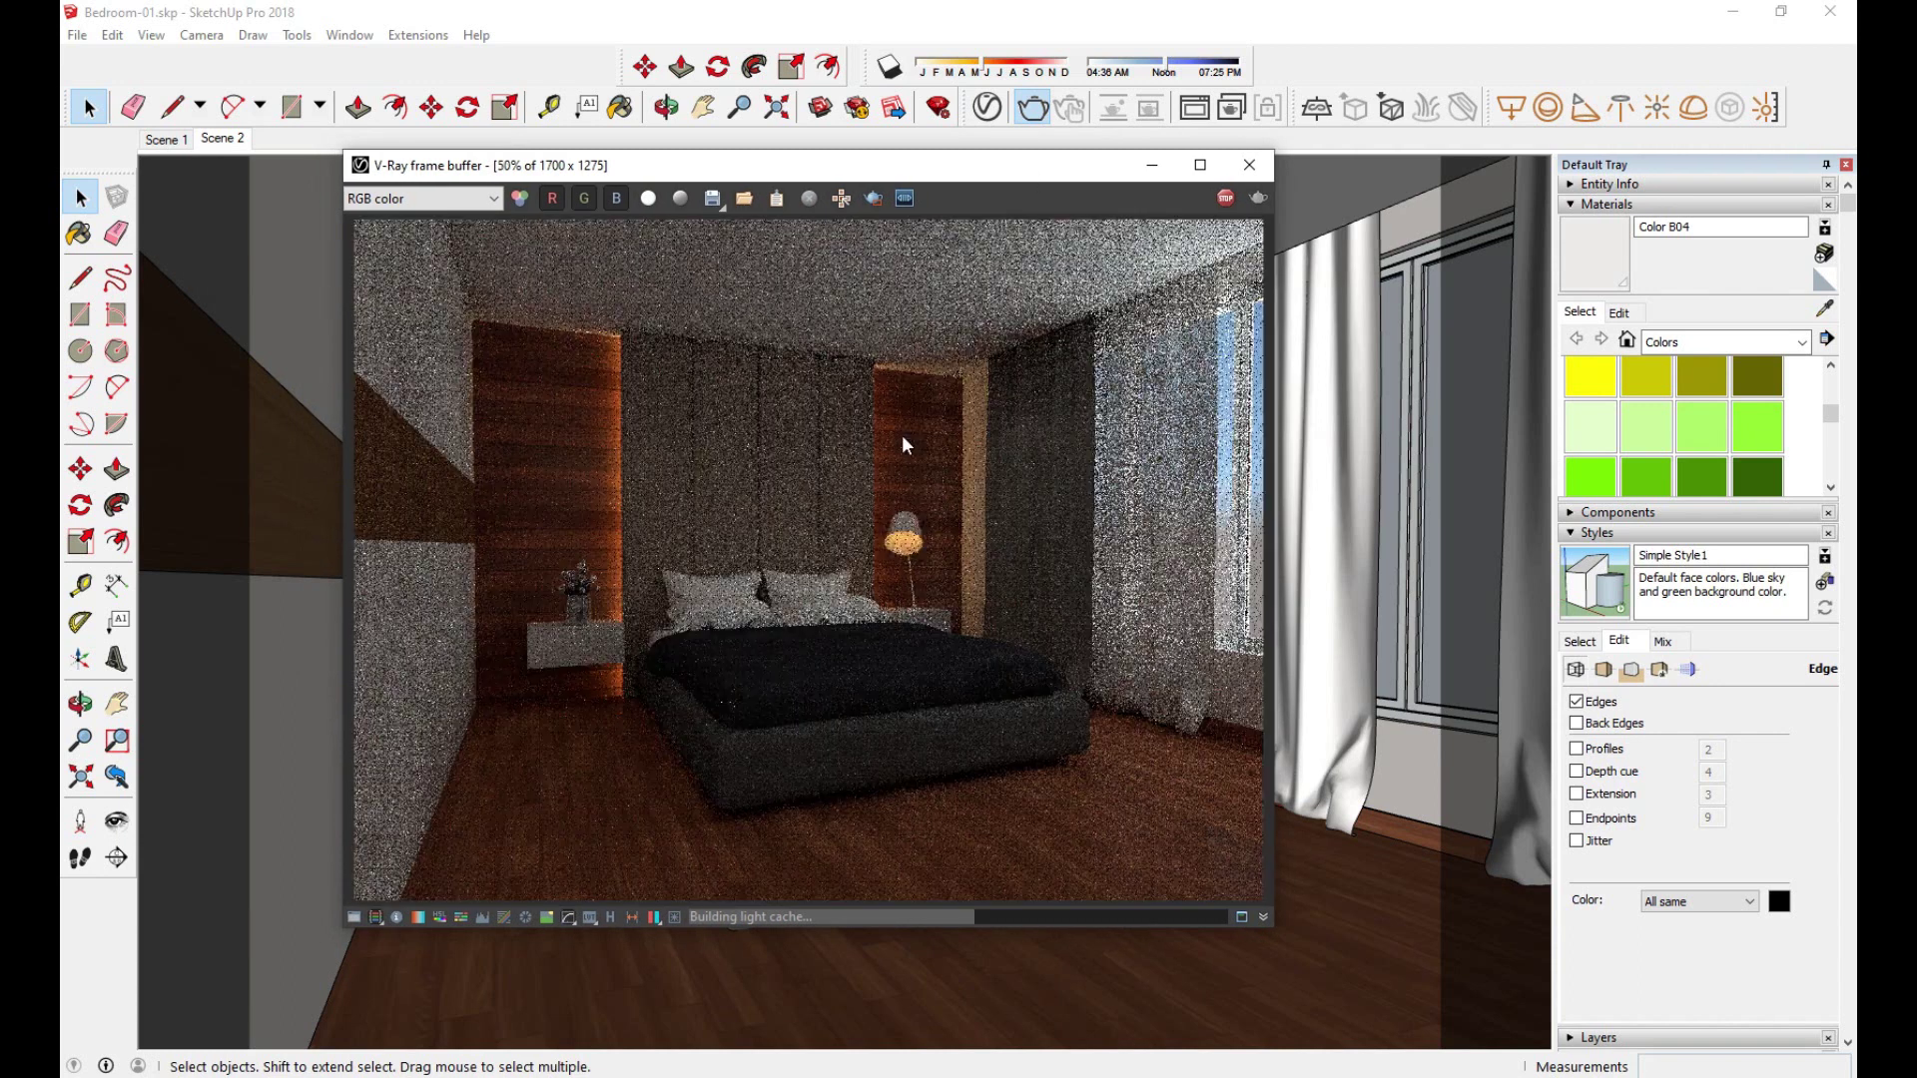
{"action": "left_click", "coordinate": [1248, 166]}
{"action": "left_click", "coordinate": [1757, 427]}
{"action": "left_click", "coordinate": [1825, 310]}
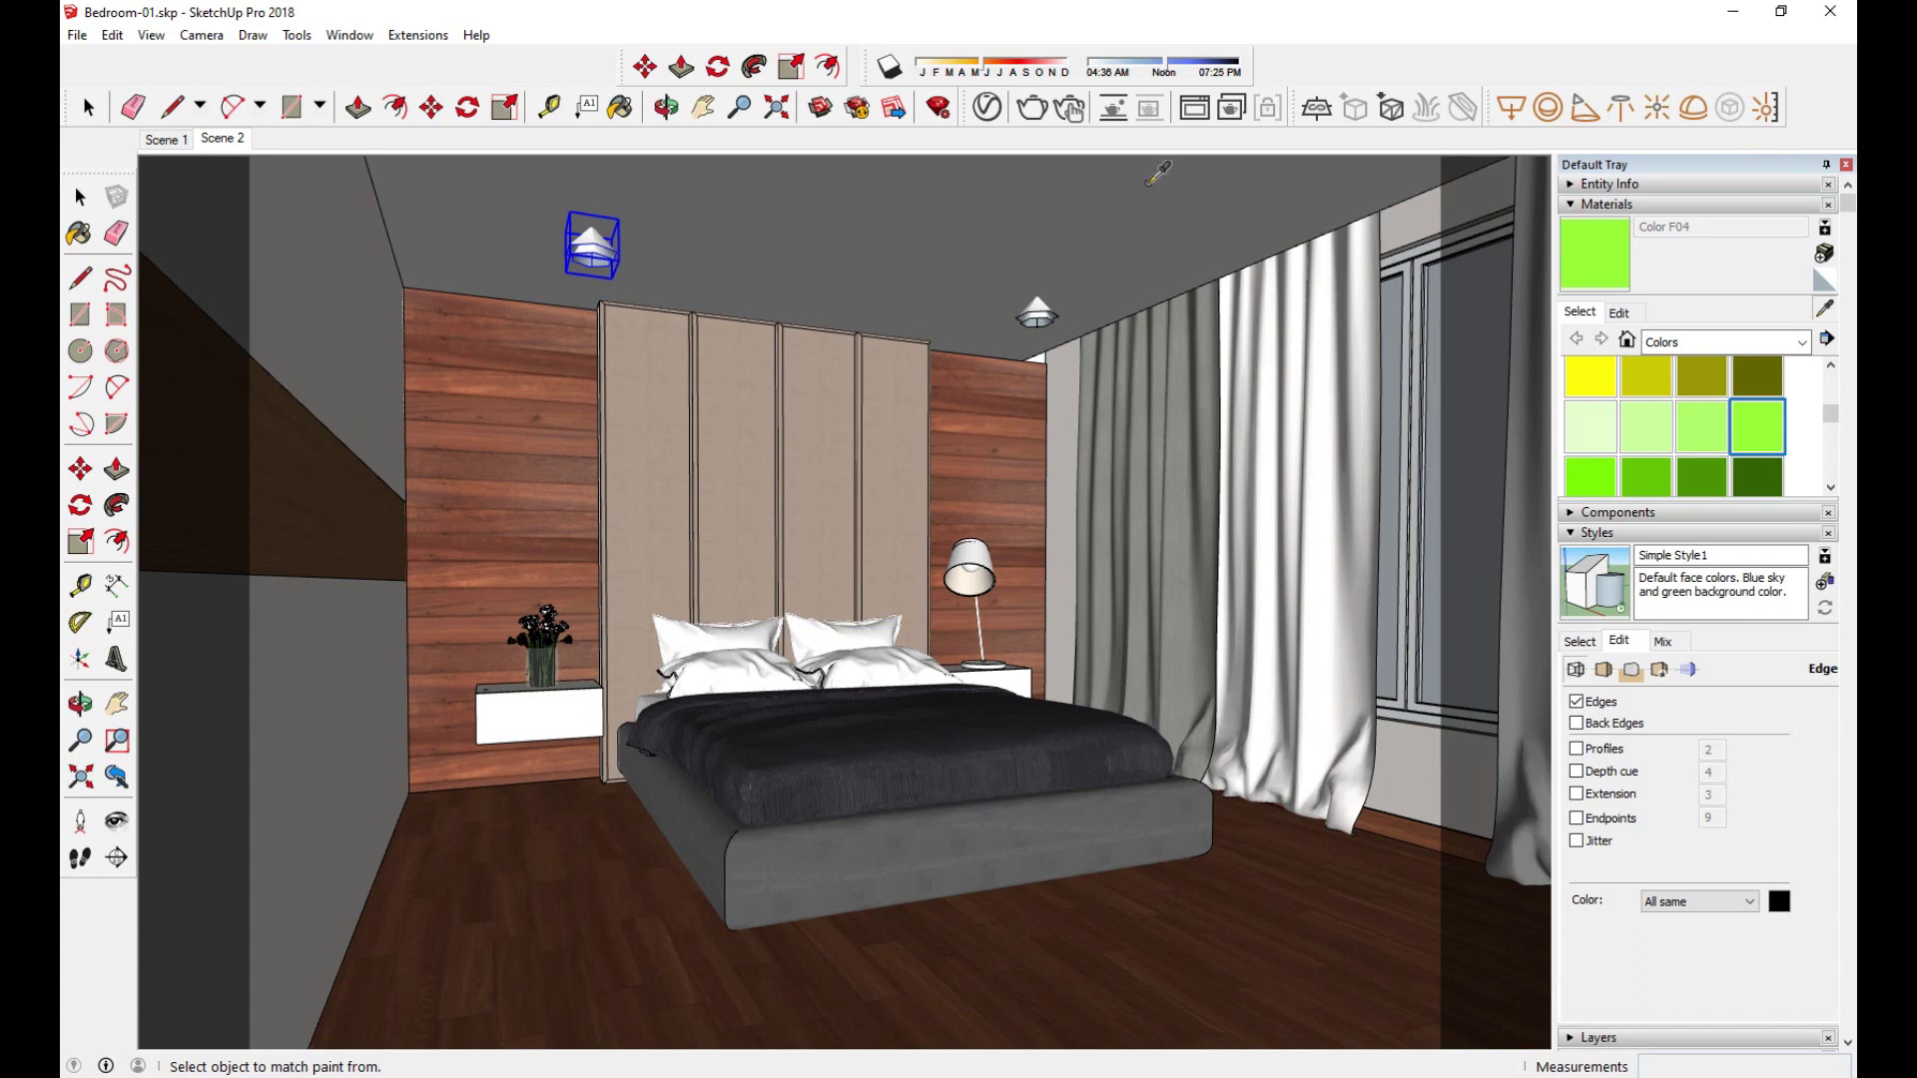
Step: Replace the V-Ray environment background's Sky texture with a Bitmap using VizPeople_non_commercial_hdr_v1_02.hdr
{"action": "left_click", "coordinate": [988, 107]}
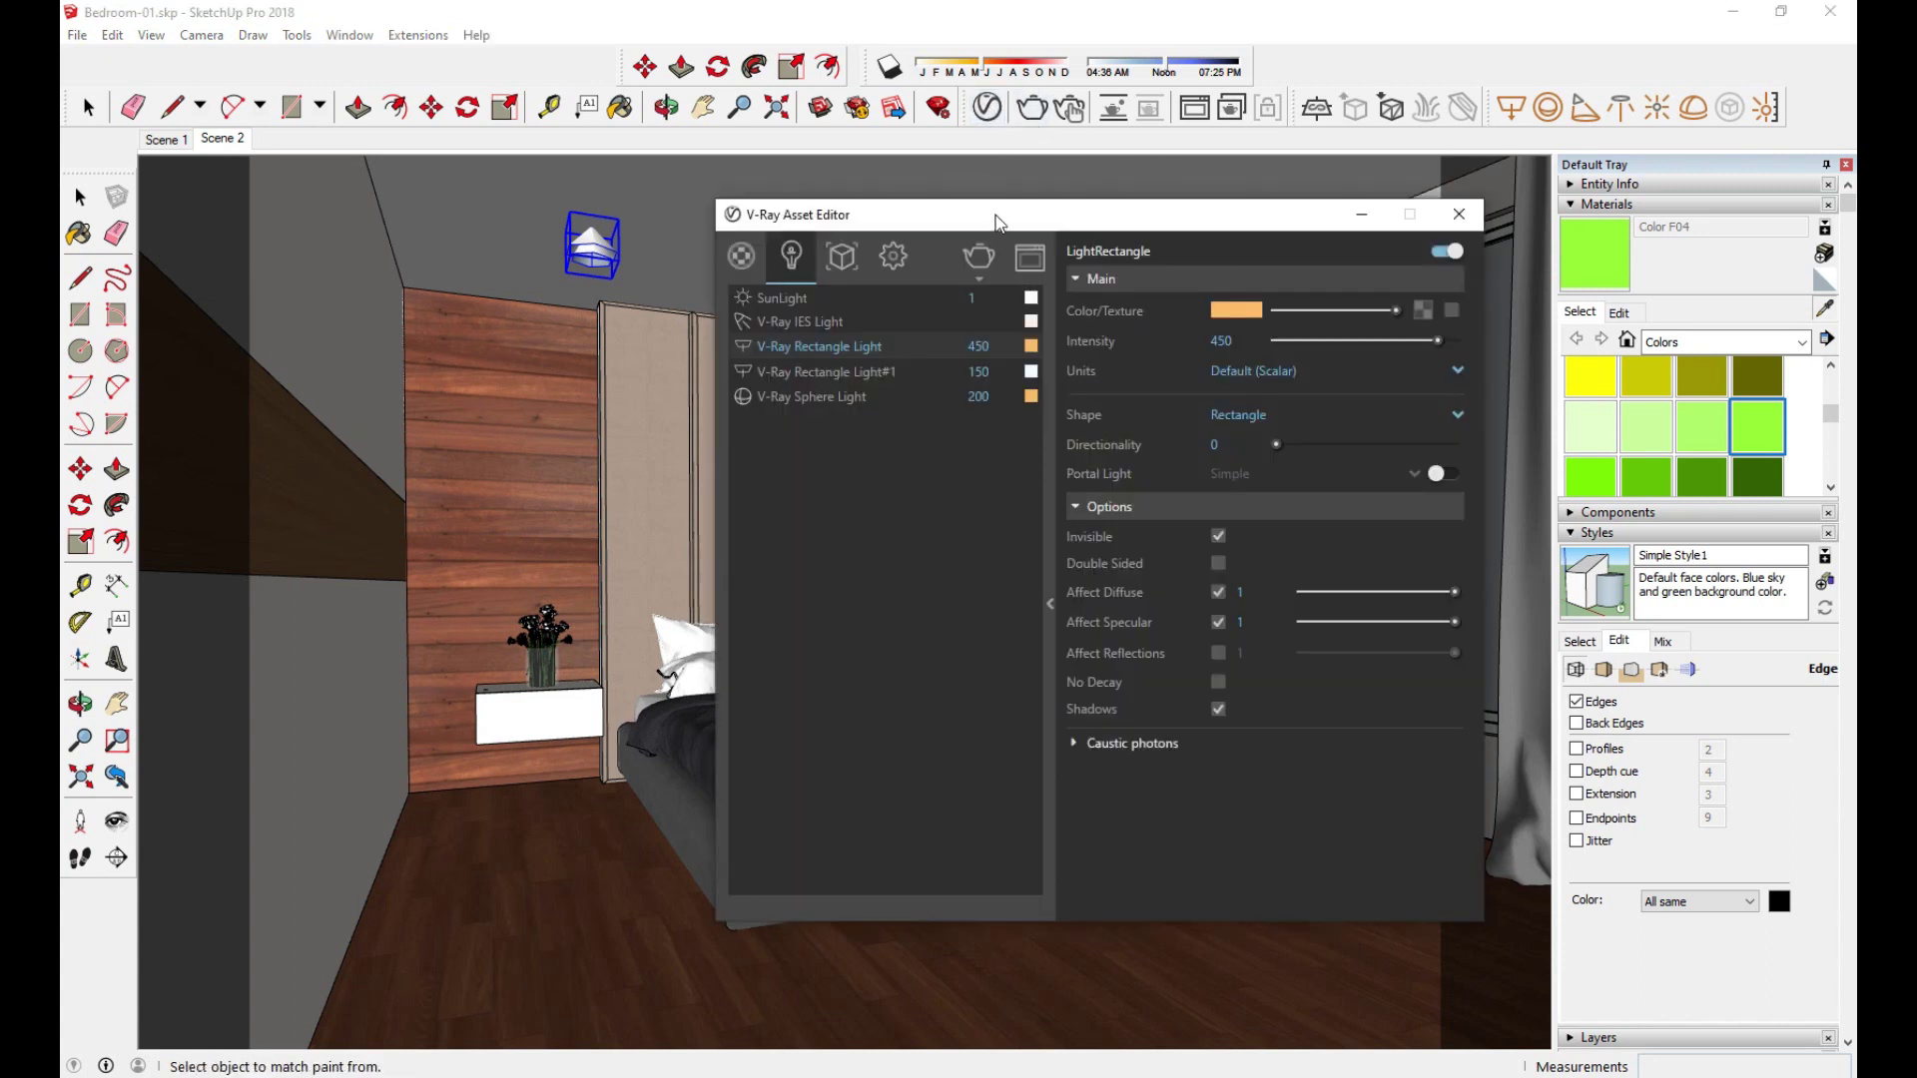
{"action": "left_click_drag", "start_coordinate": [1093, 215], "coordinate": [1006, 176]}
{"action": "left_click", "coordinate": [809, 217]}
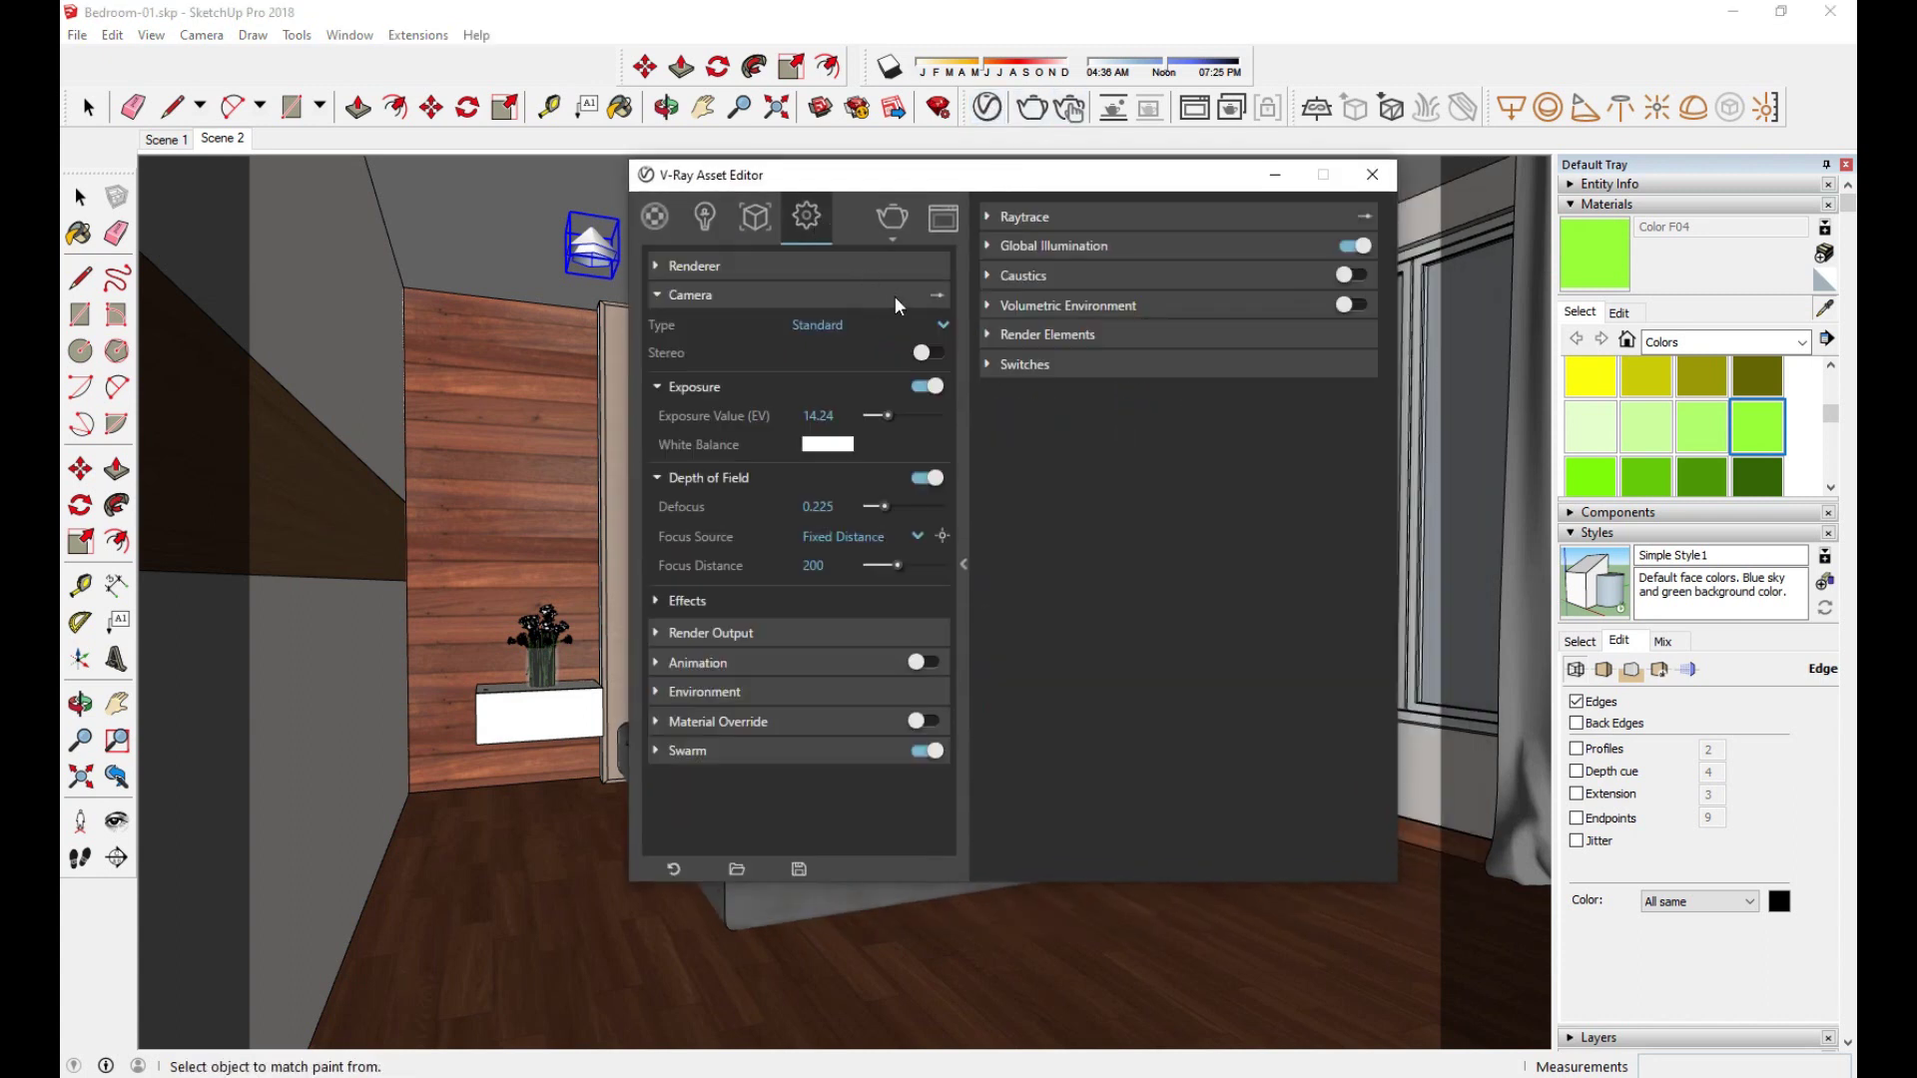
{"action": "left_click", "coordinate": [716, 299]}
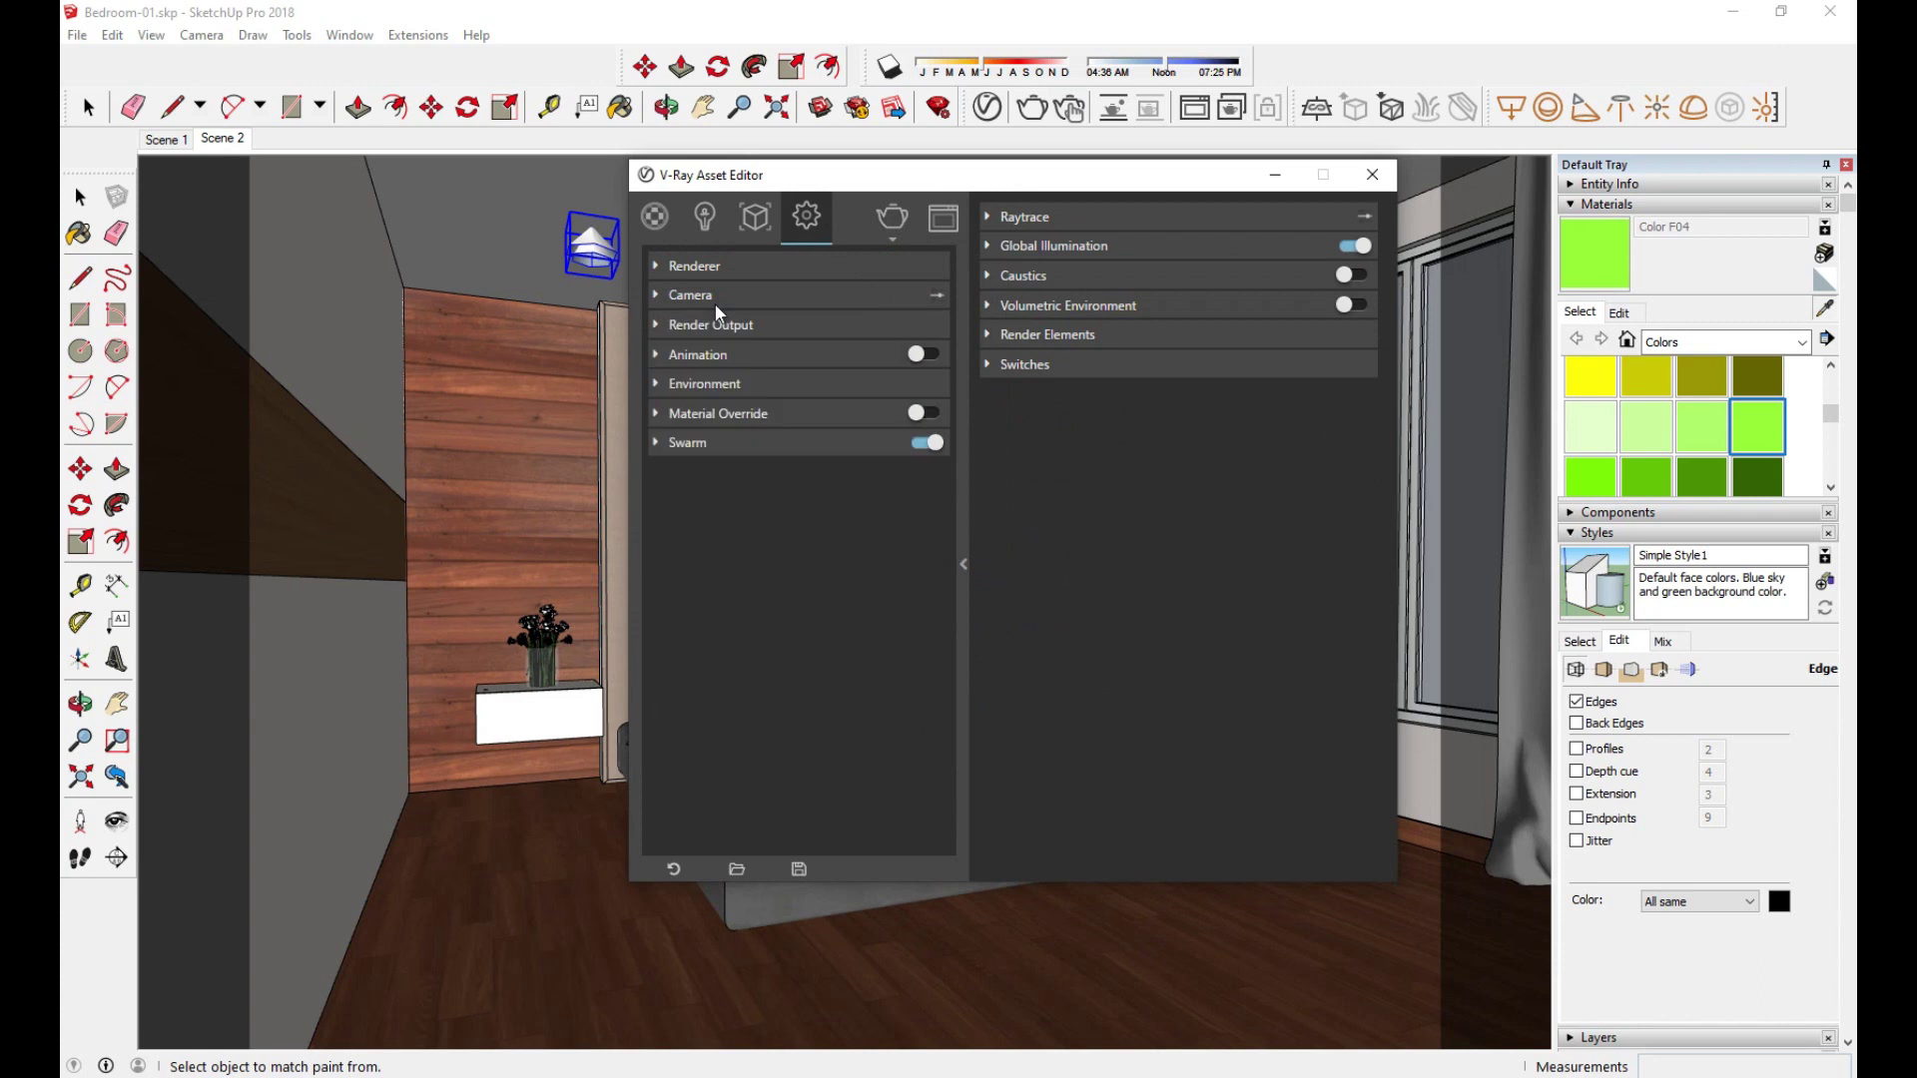
{"action": "left_click", "coordinate": [722, 389]}
{"action": "left_click_drag", "start_coordinate": [966, 189], "coordinate": [664, 200]}
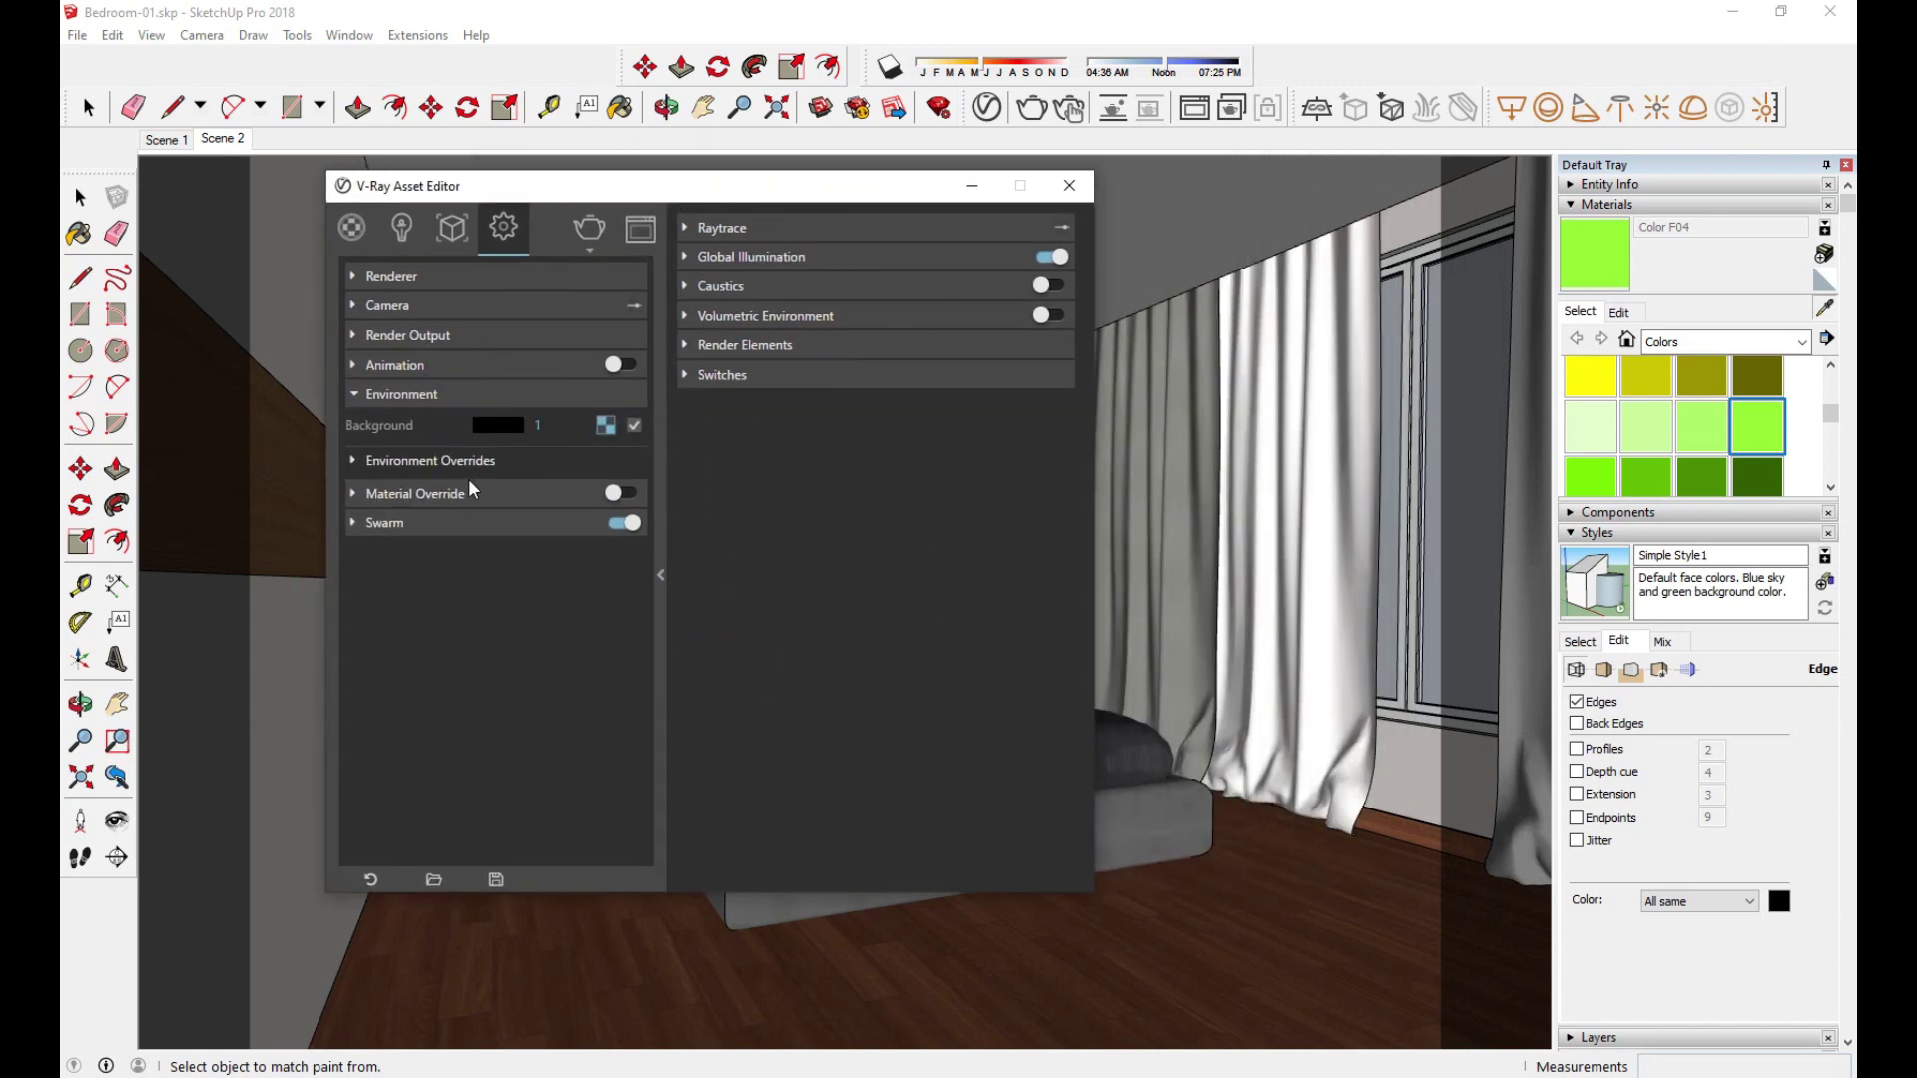
{"action": "left_click", "coordinate": [605, 429]}
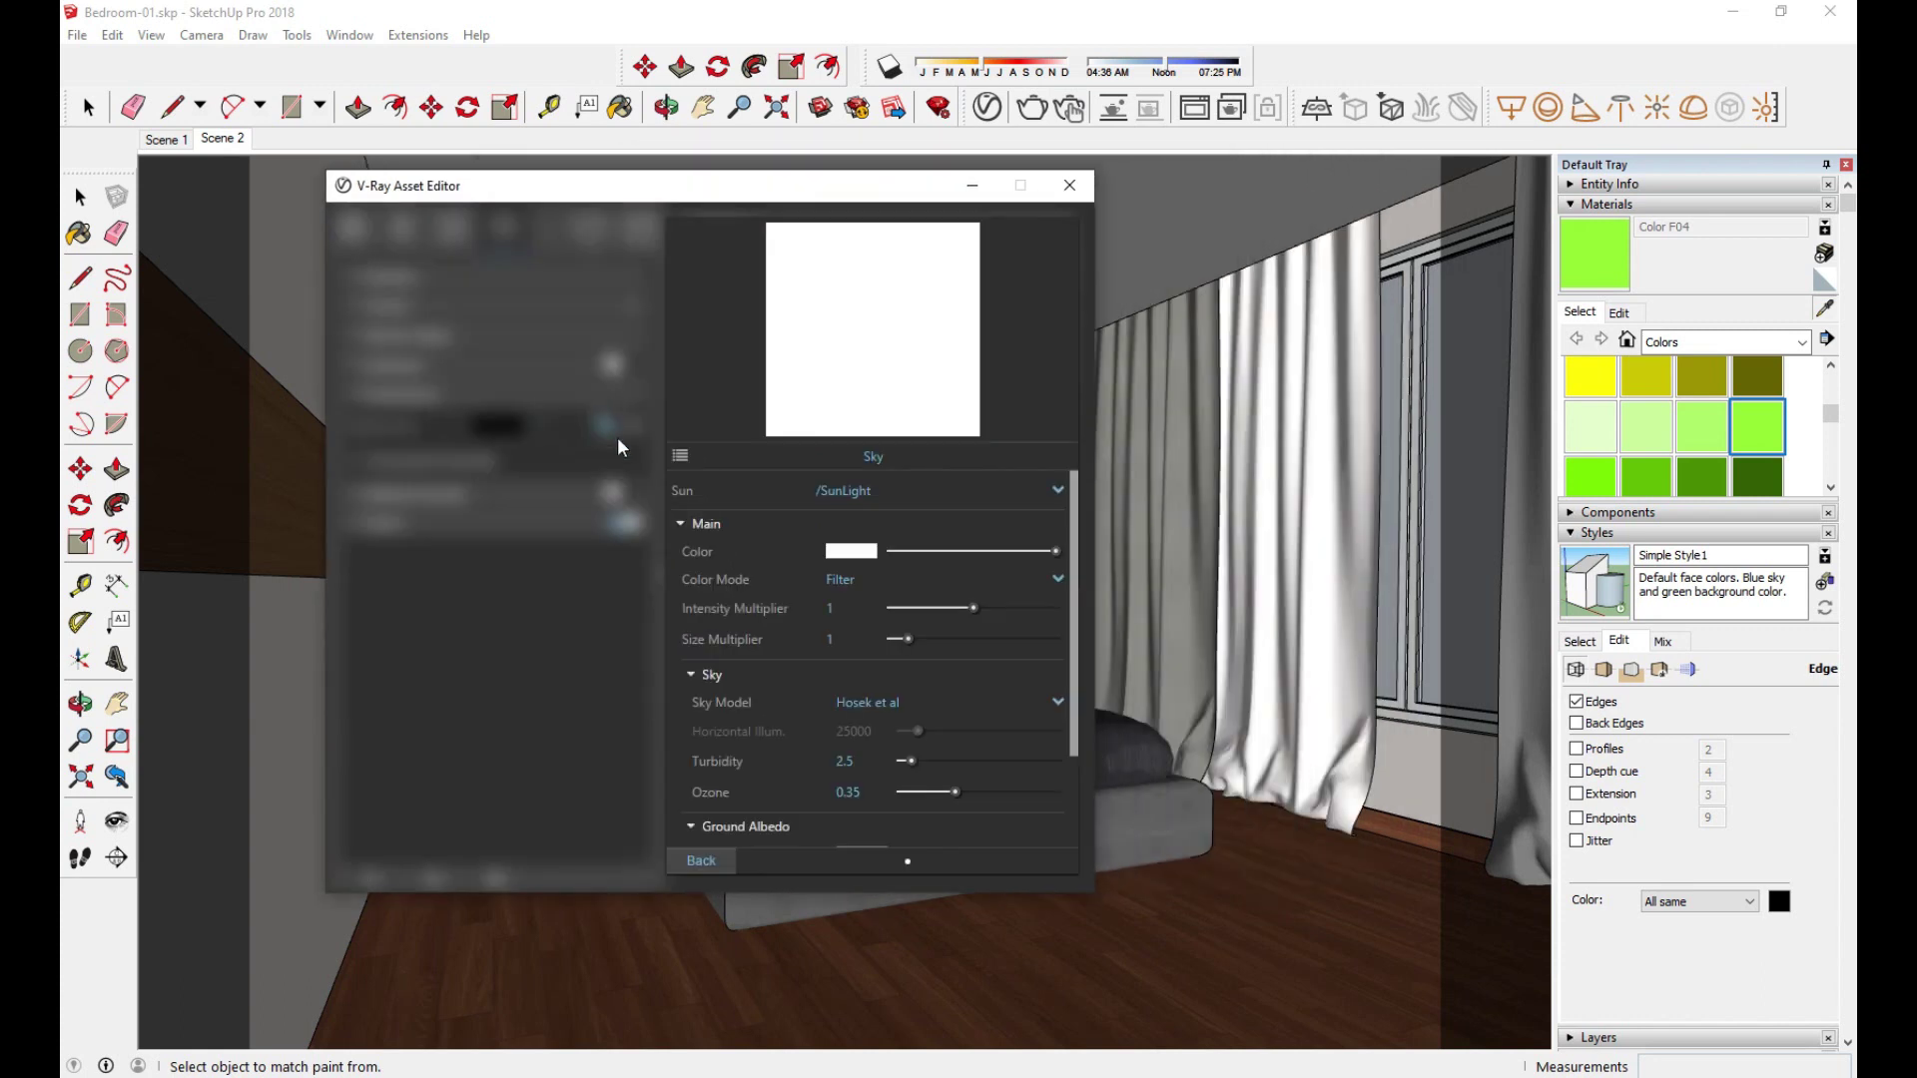
{"action": "left_click", "coordinate": [680, 457]}
{"action": "left_click", "coordinate": [391, 238]}
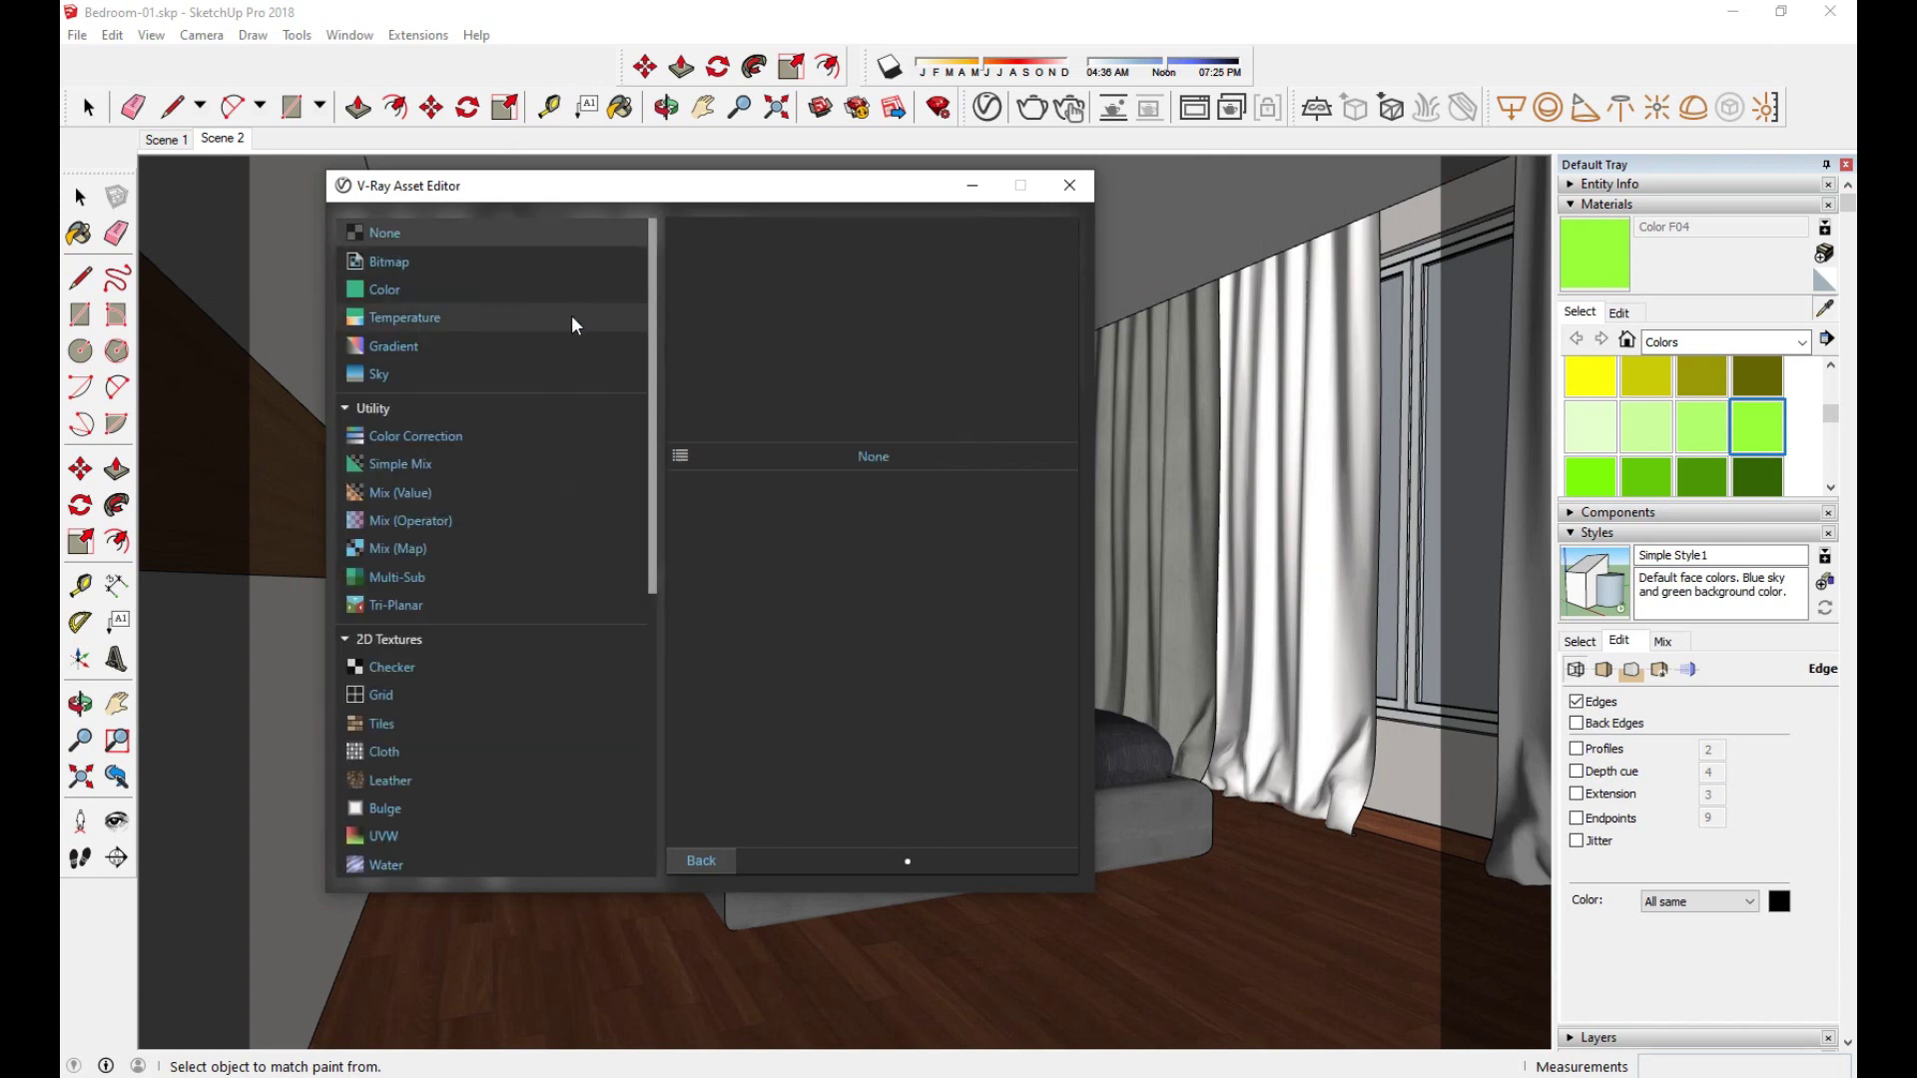
{"action": "left_click", "coordinate": [411, 267]}
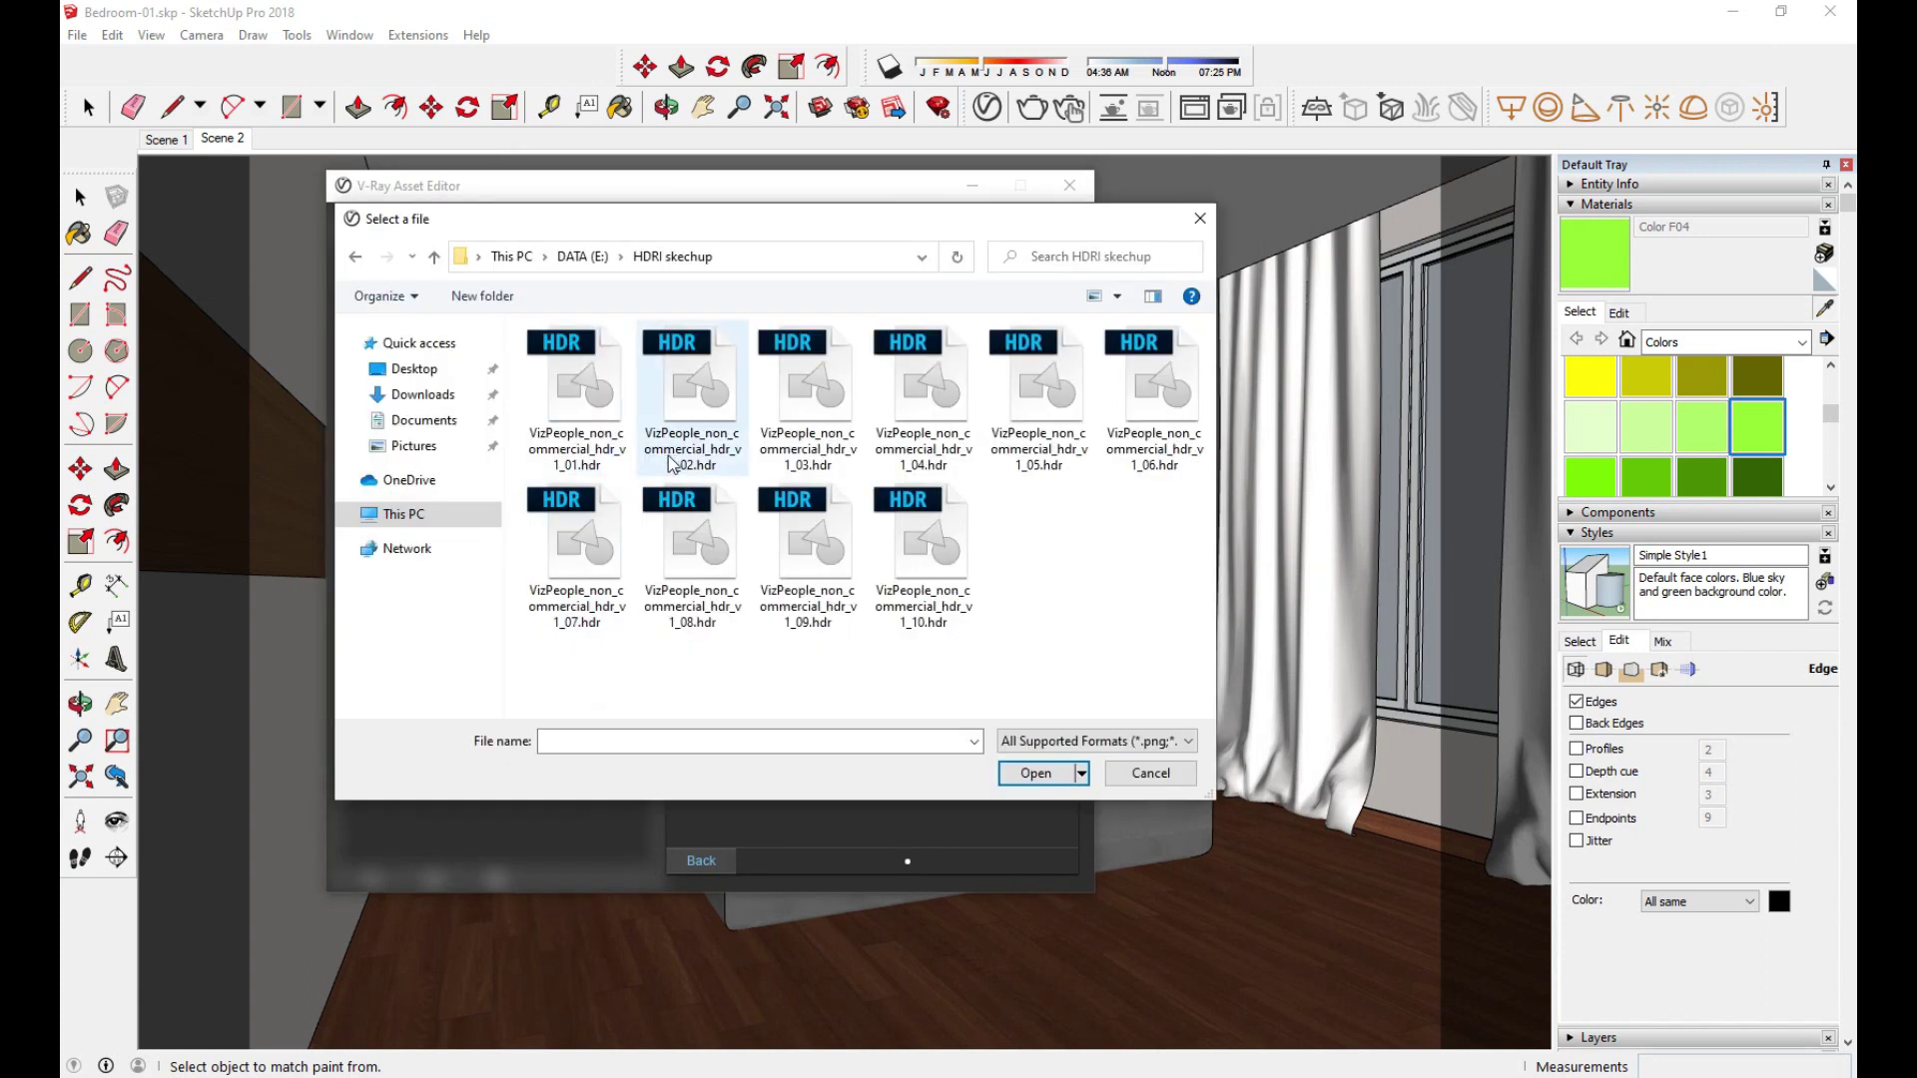
{"action": "left_click", "coordinate": [721, 423]}
{"action": "left_click", "coordinate": [1035, 774]}
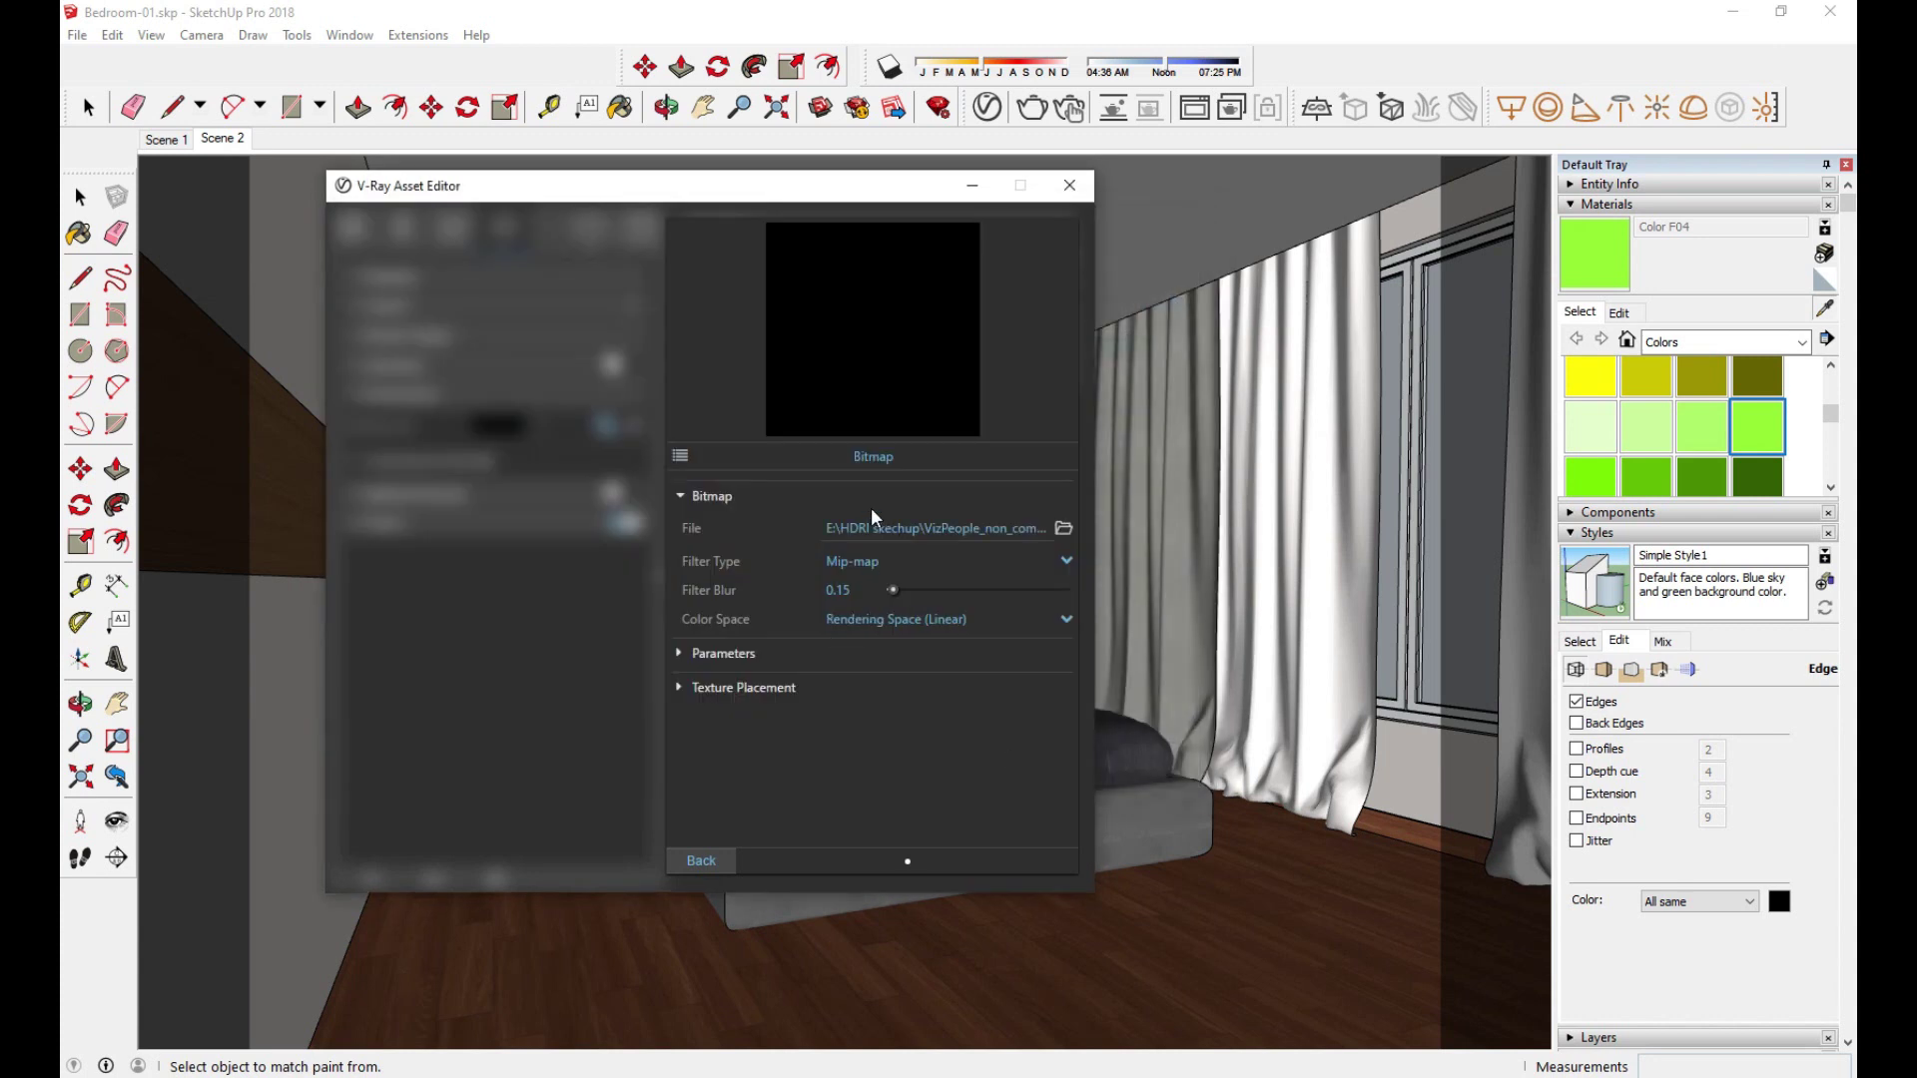
Step: Set the HDR bitmap's texture placement type to Environment and return to the render settings
{"action": "left_click", "coordinate": [1004, 619]}
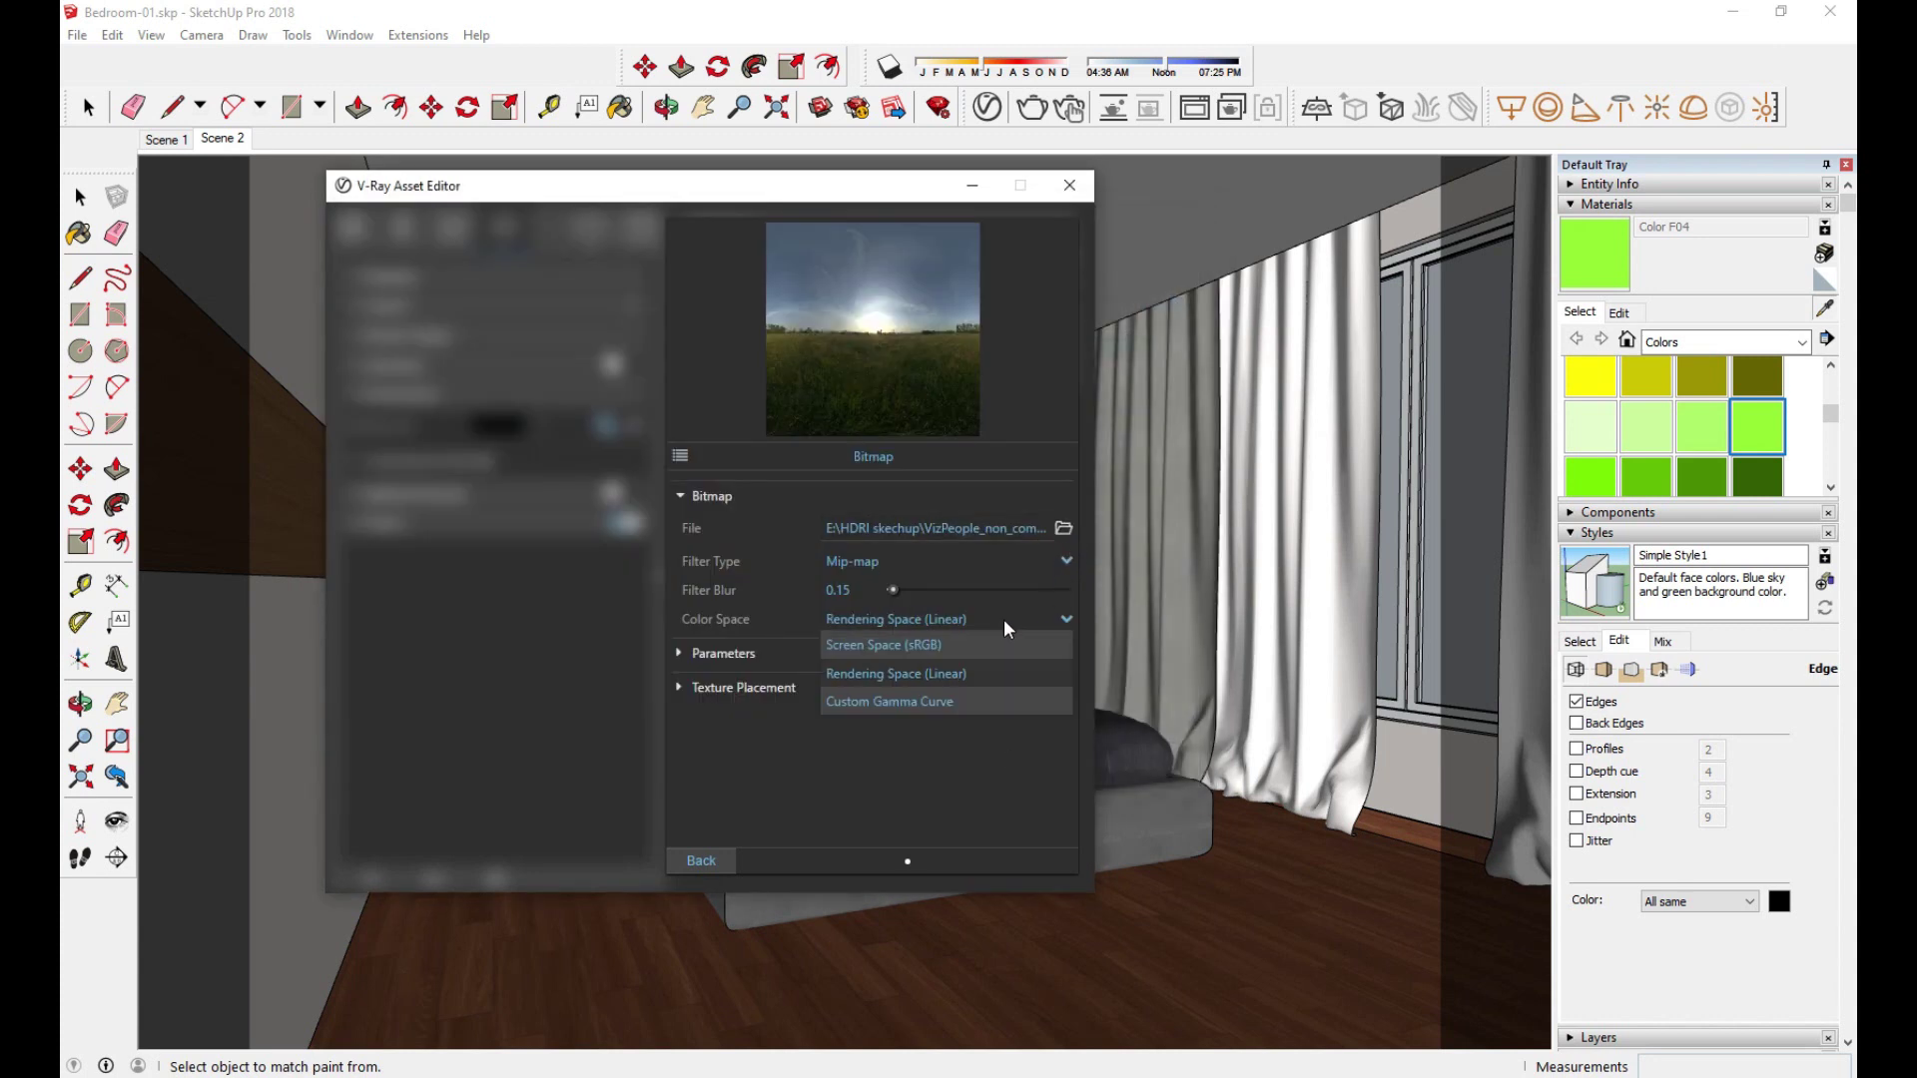
{"action": "left_click", "coordinate": [783, 644]}
{"action": "left_click", "coordinate": [788, 655]}
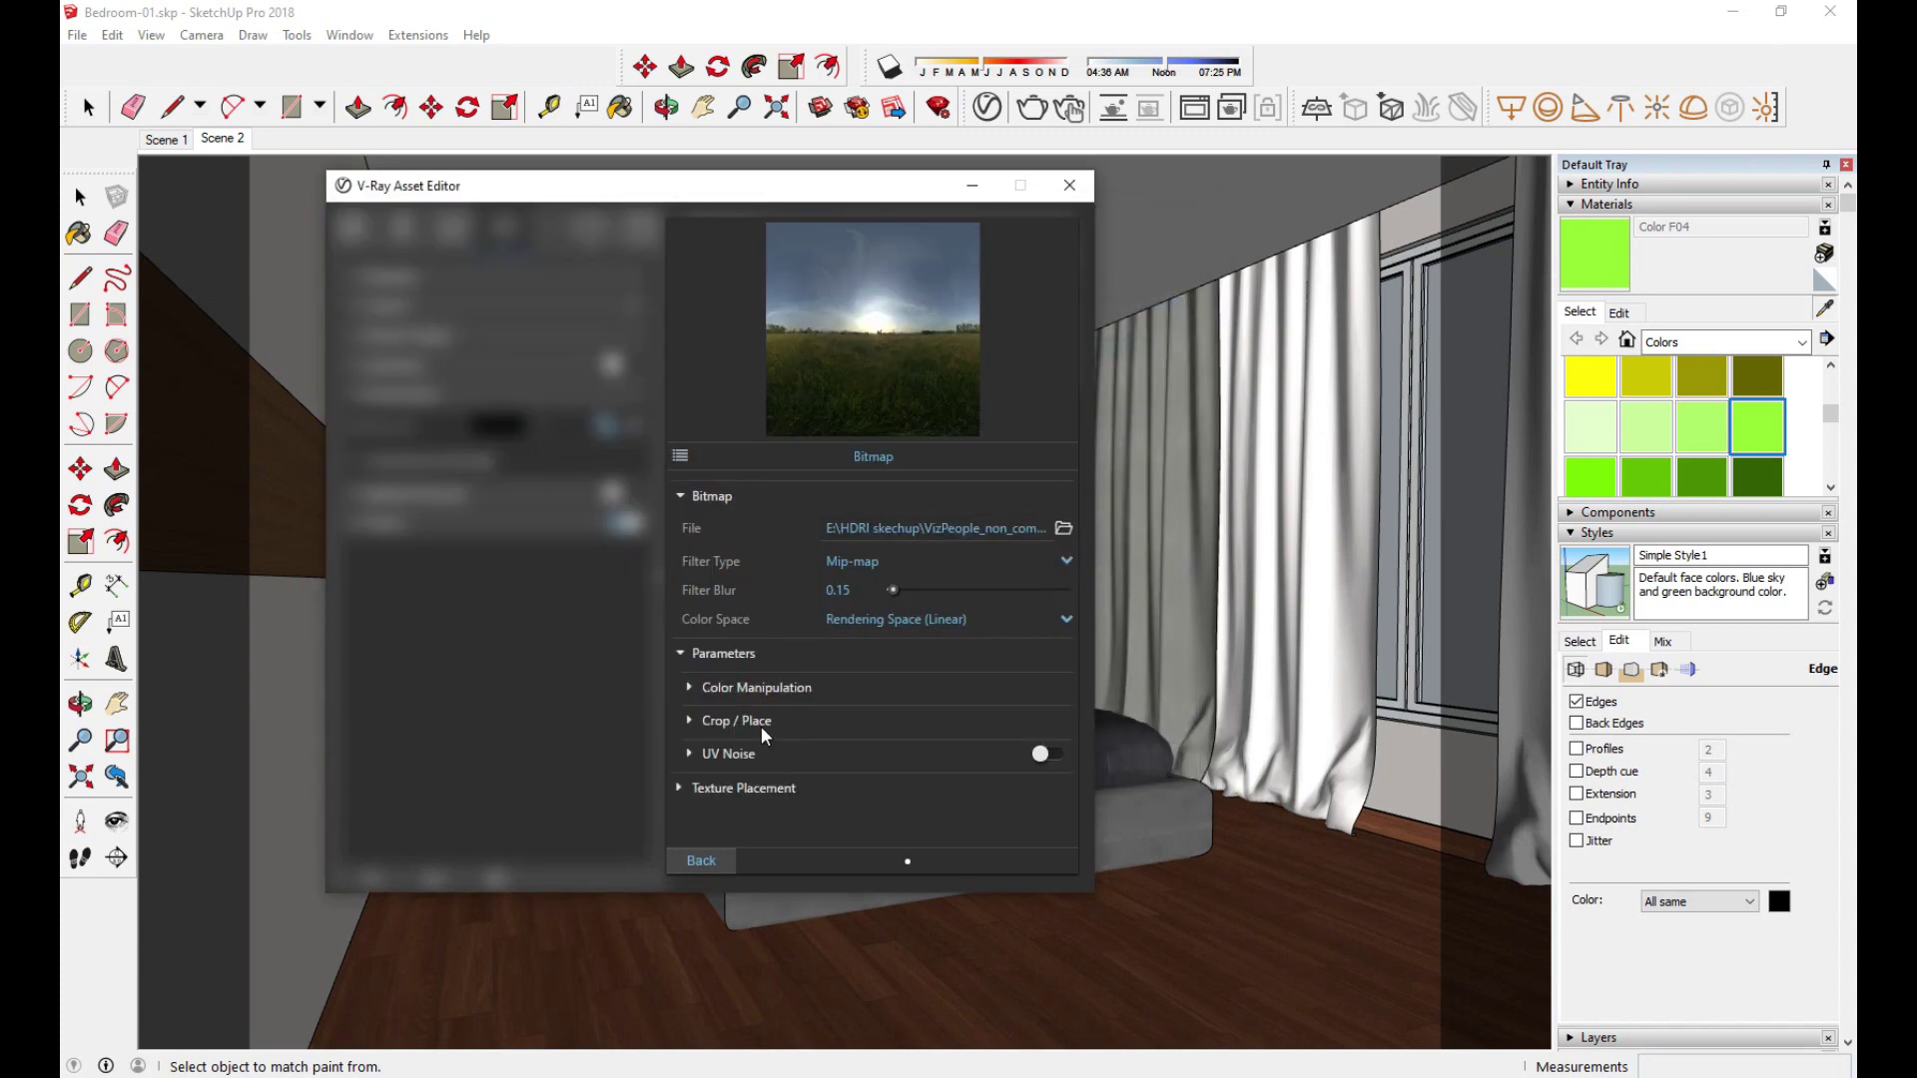
{"action": "left_click", "coordinate": [753, 746]}
{"action": "scroll", "coordinate": [767, 727], "scroll_direction": "down", "scroll_amount": 1}
{"action": "left_click", "coordinate": [751, 639]}
{"action": "scroll", "coordinate": [743, 627], "scroll_direction": "down", "scroll_amount": 2}
{"action": "left_click", "coordinate": [707, 502]}
{"action": "left_click", "coordinate": [745, 688]}
{"action": "left_click", "coordinate": [903, 715]}
{"action": "left_click", "coordinate": [891, 761]}
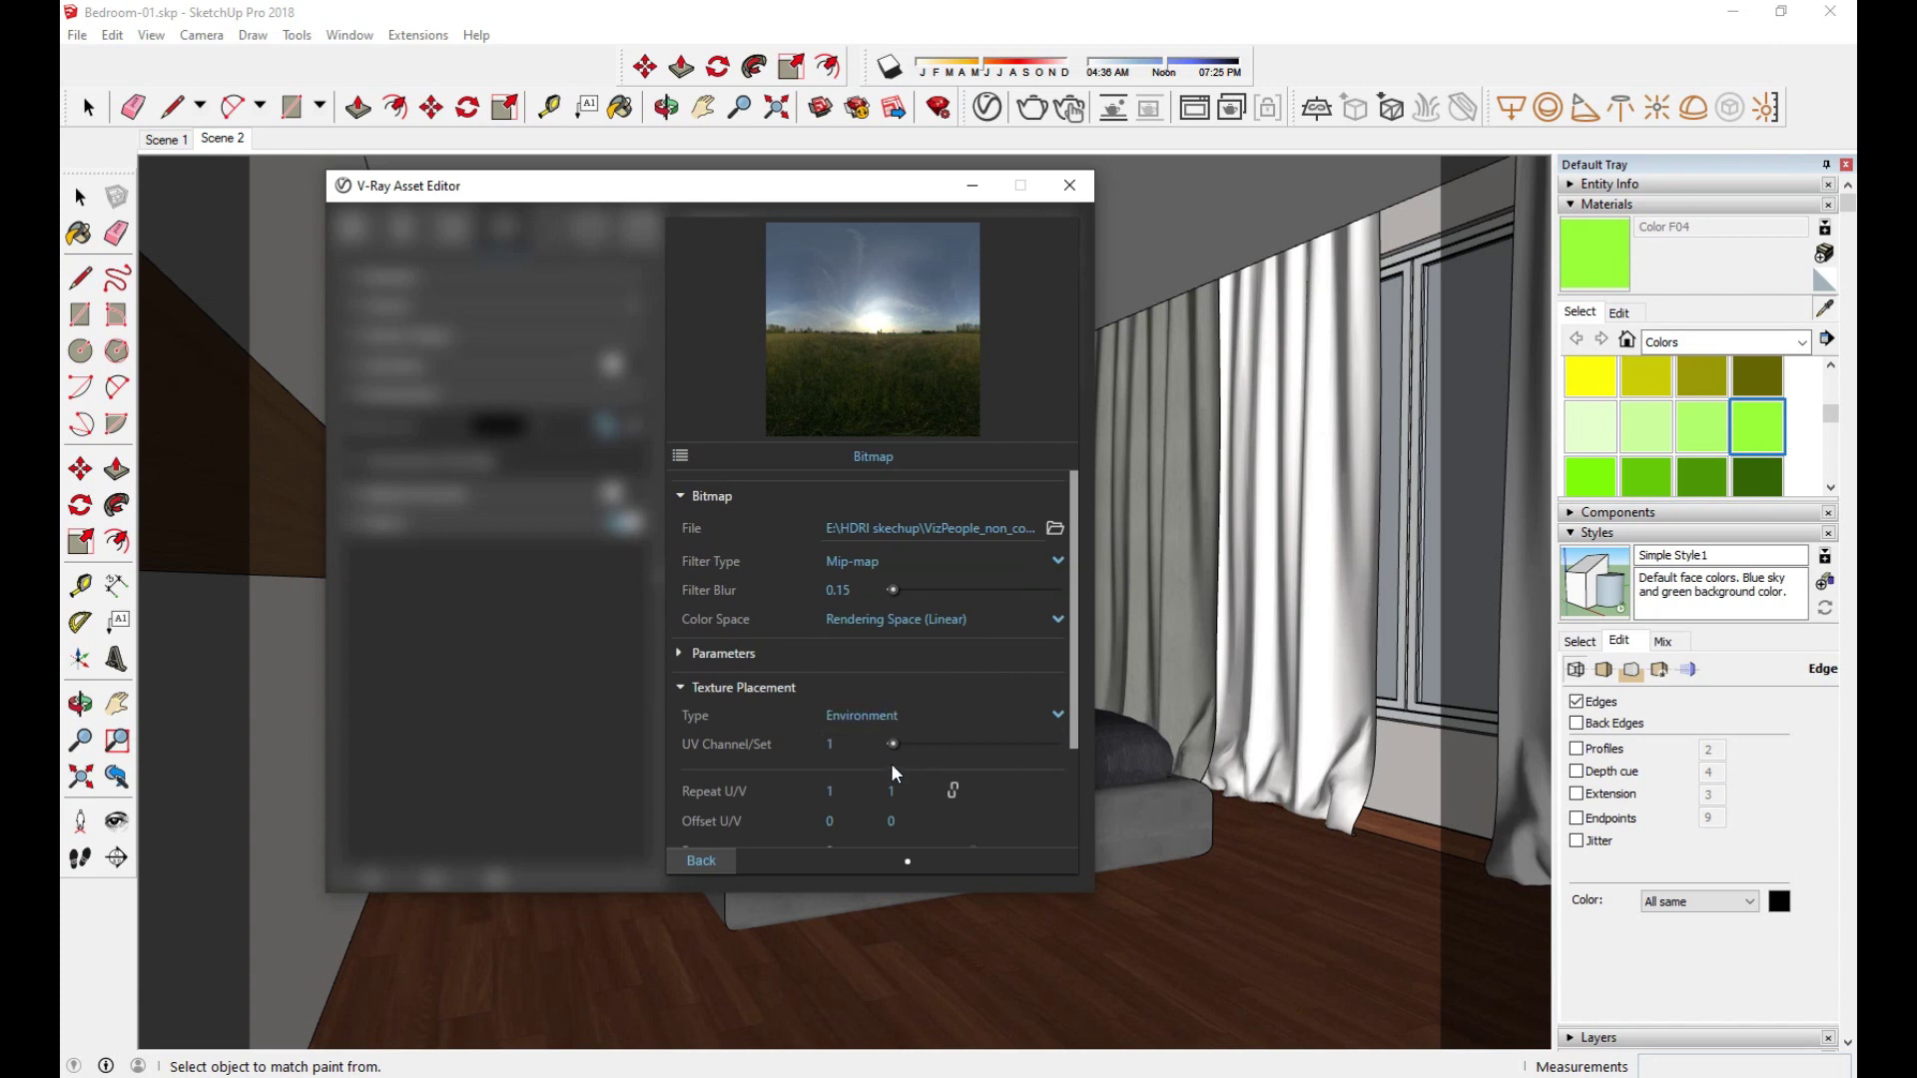
{"action": "left_click", "coordinate": [724, 856]}
Step: Set the environment background intensity to 20, test-render with a region over the window side, then stop and close the frame buffer
{"action": "left_click_drag", "start_coordinate": [550, 429], "coordinate": [527, 429]}
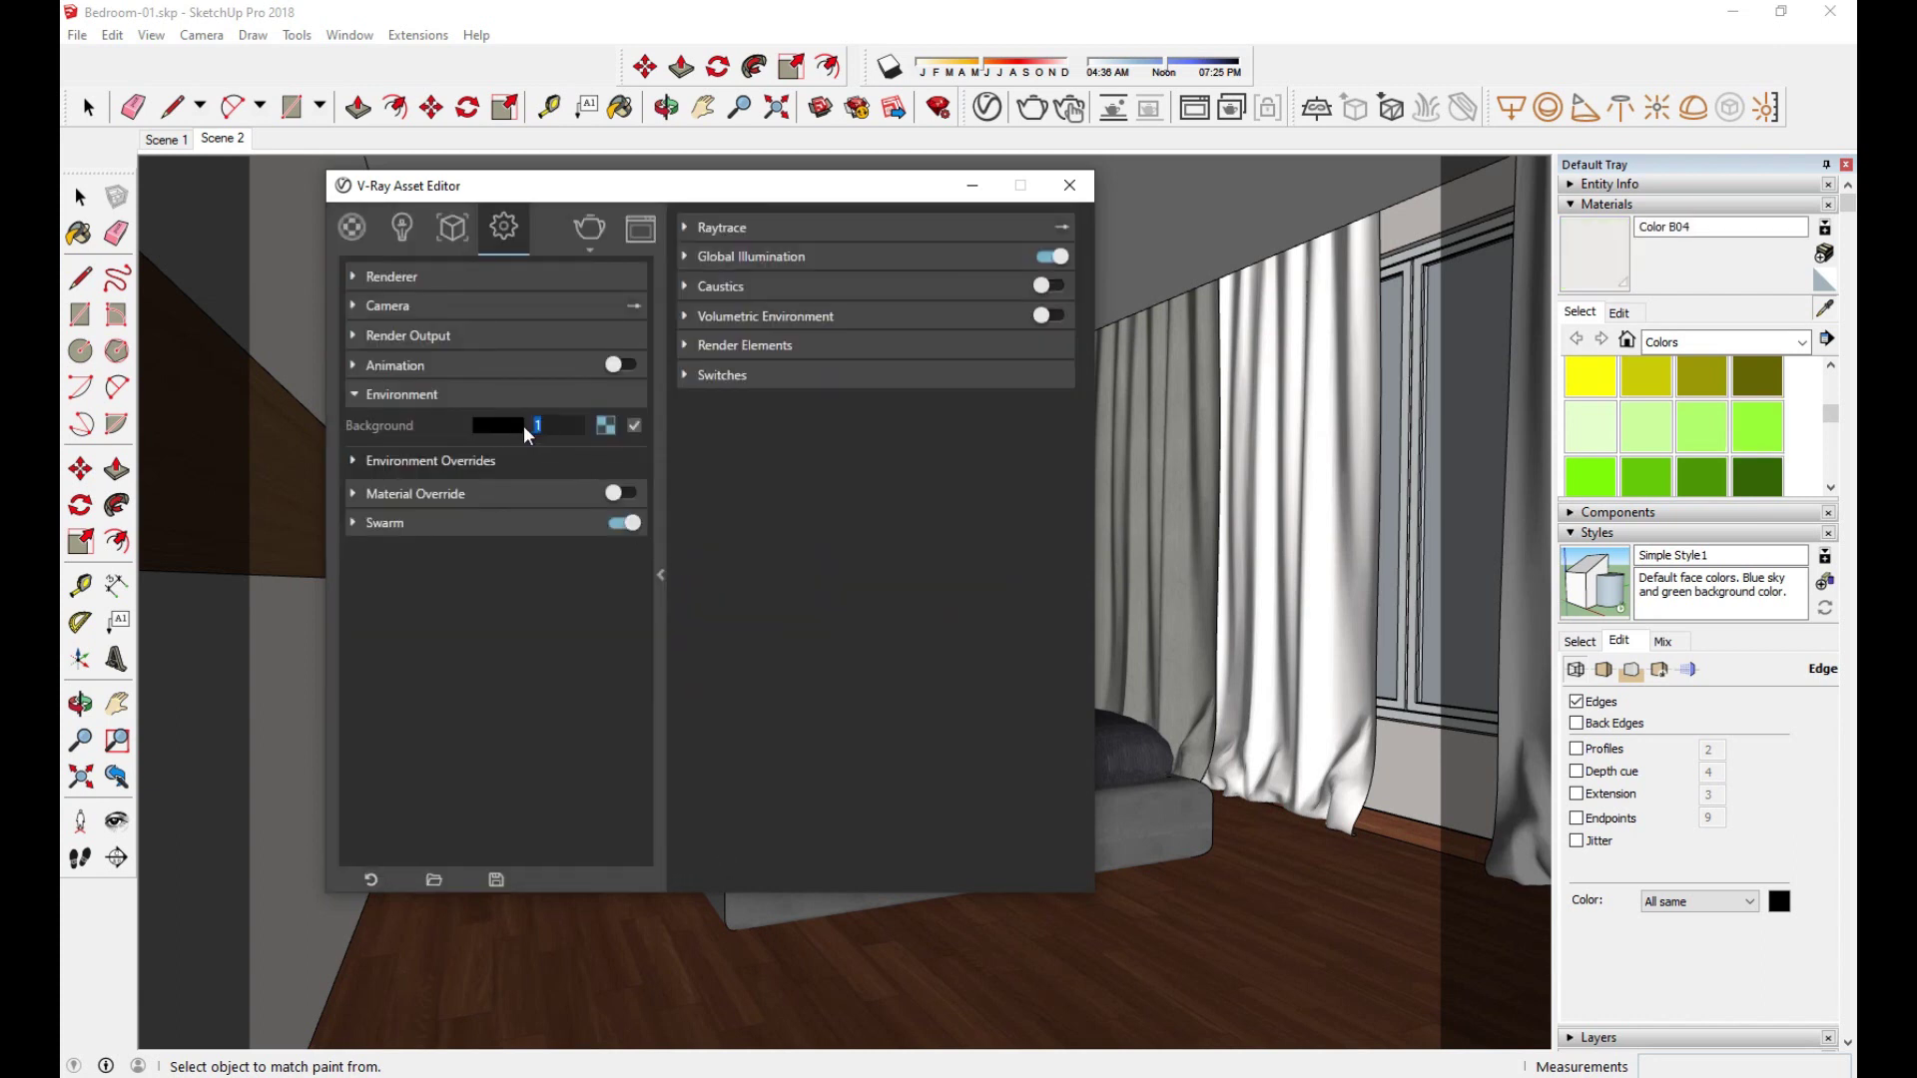
{"action": "left_click", "coordinate": [1194, 107]}
{"action": "left_click", "coordinate": [1259, 197]}
{"action": "key", "text": "b"}
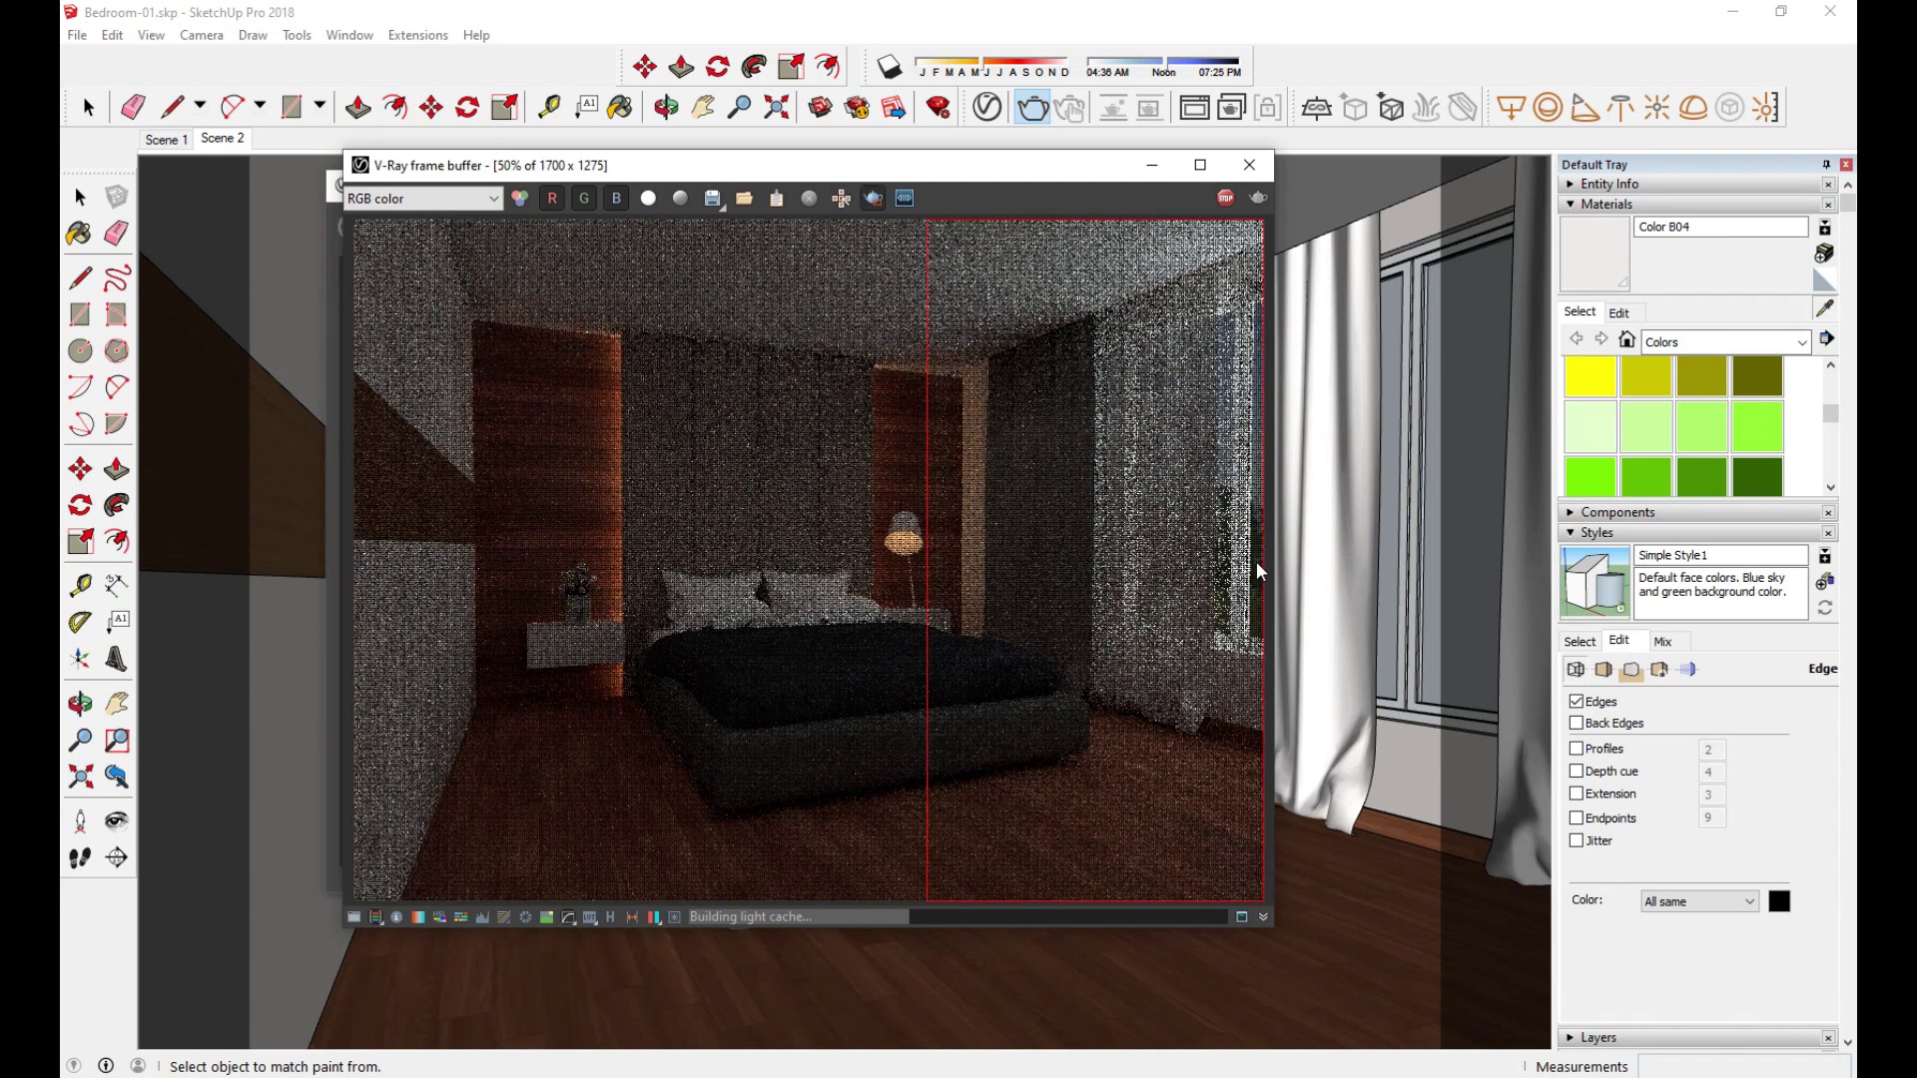
{"action": "left_click", "coordinate": [1228, 196]}
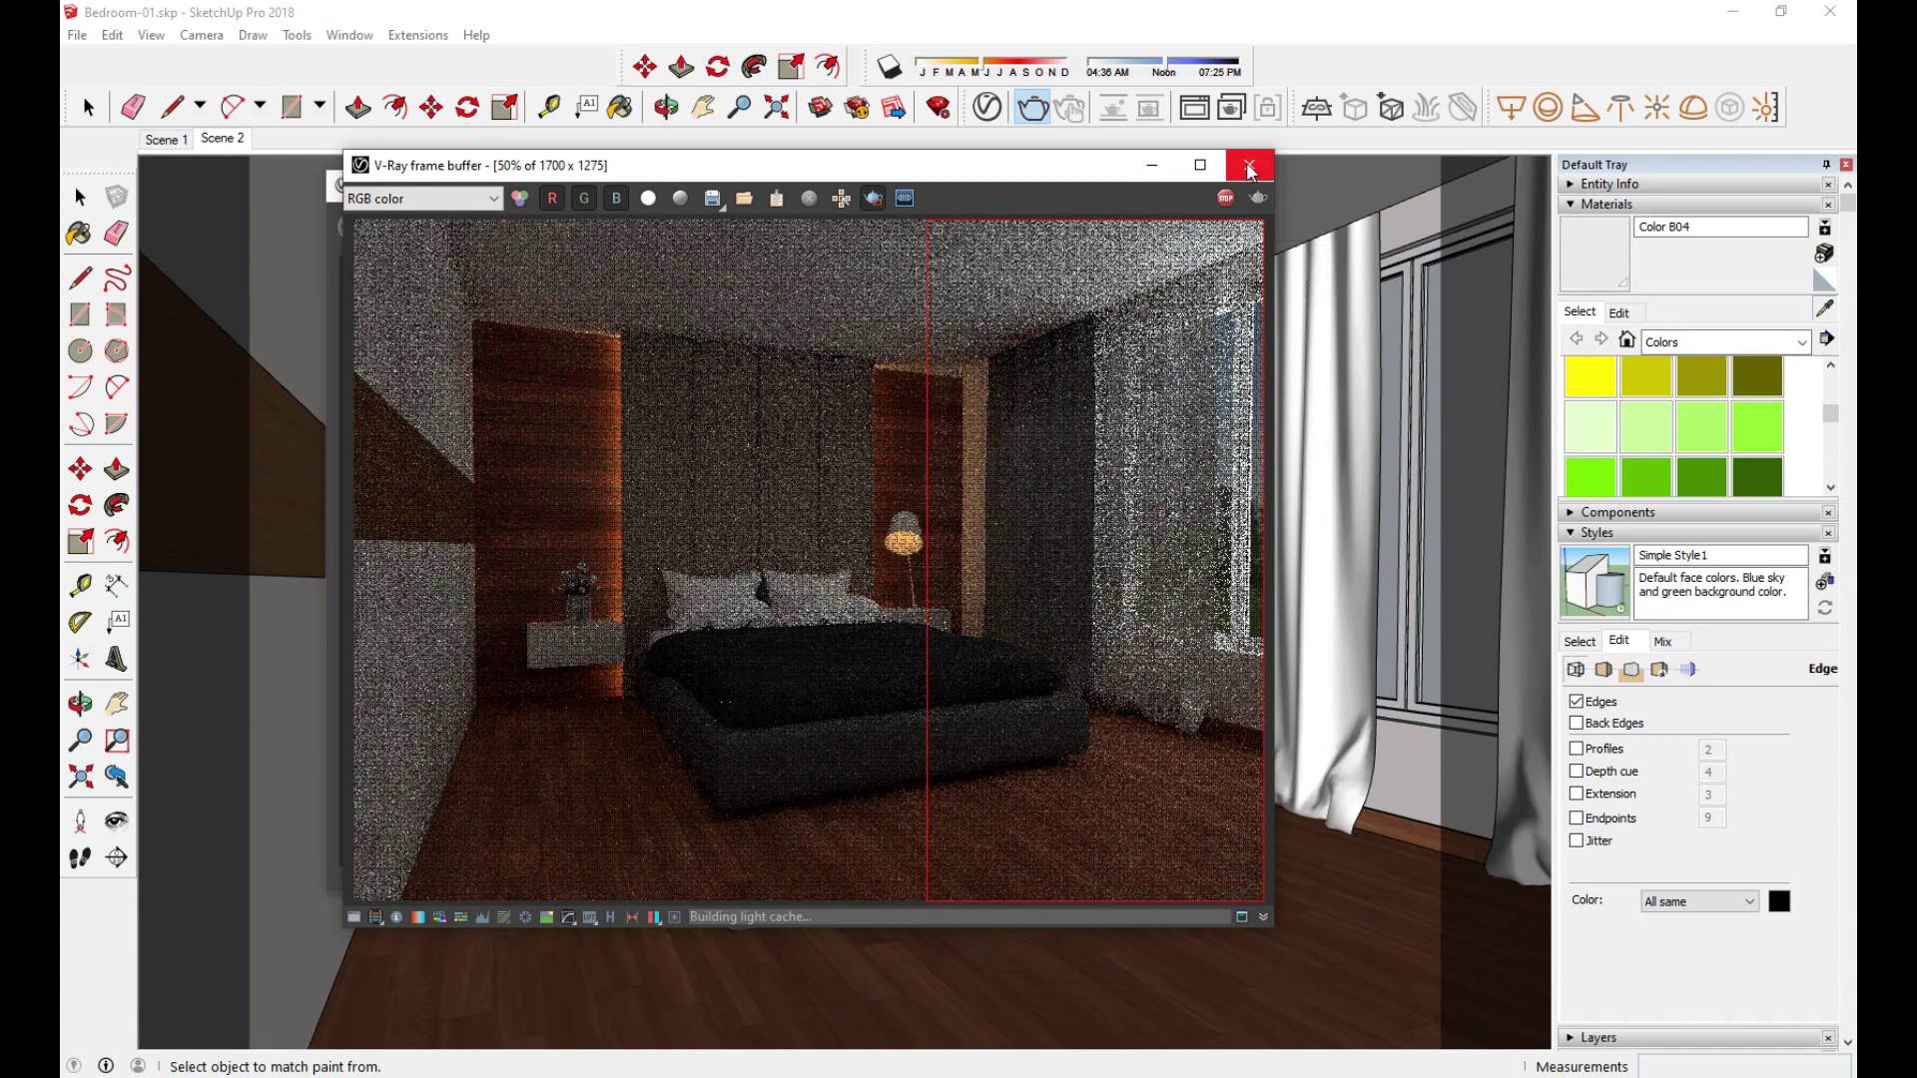
{"action": "left_click", "coordinate": [1249, 167]}
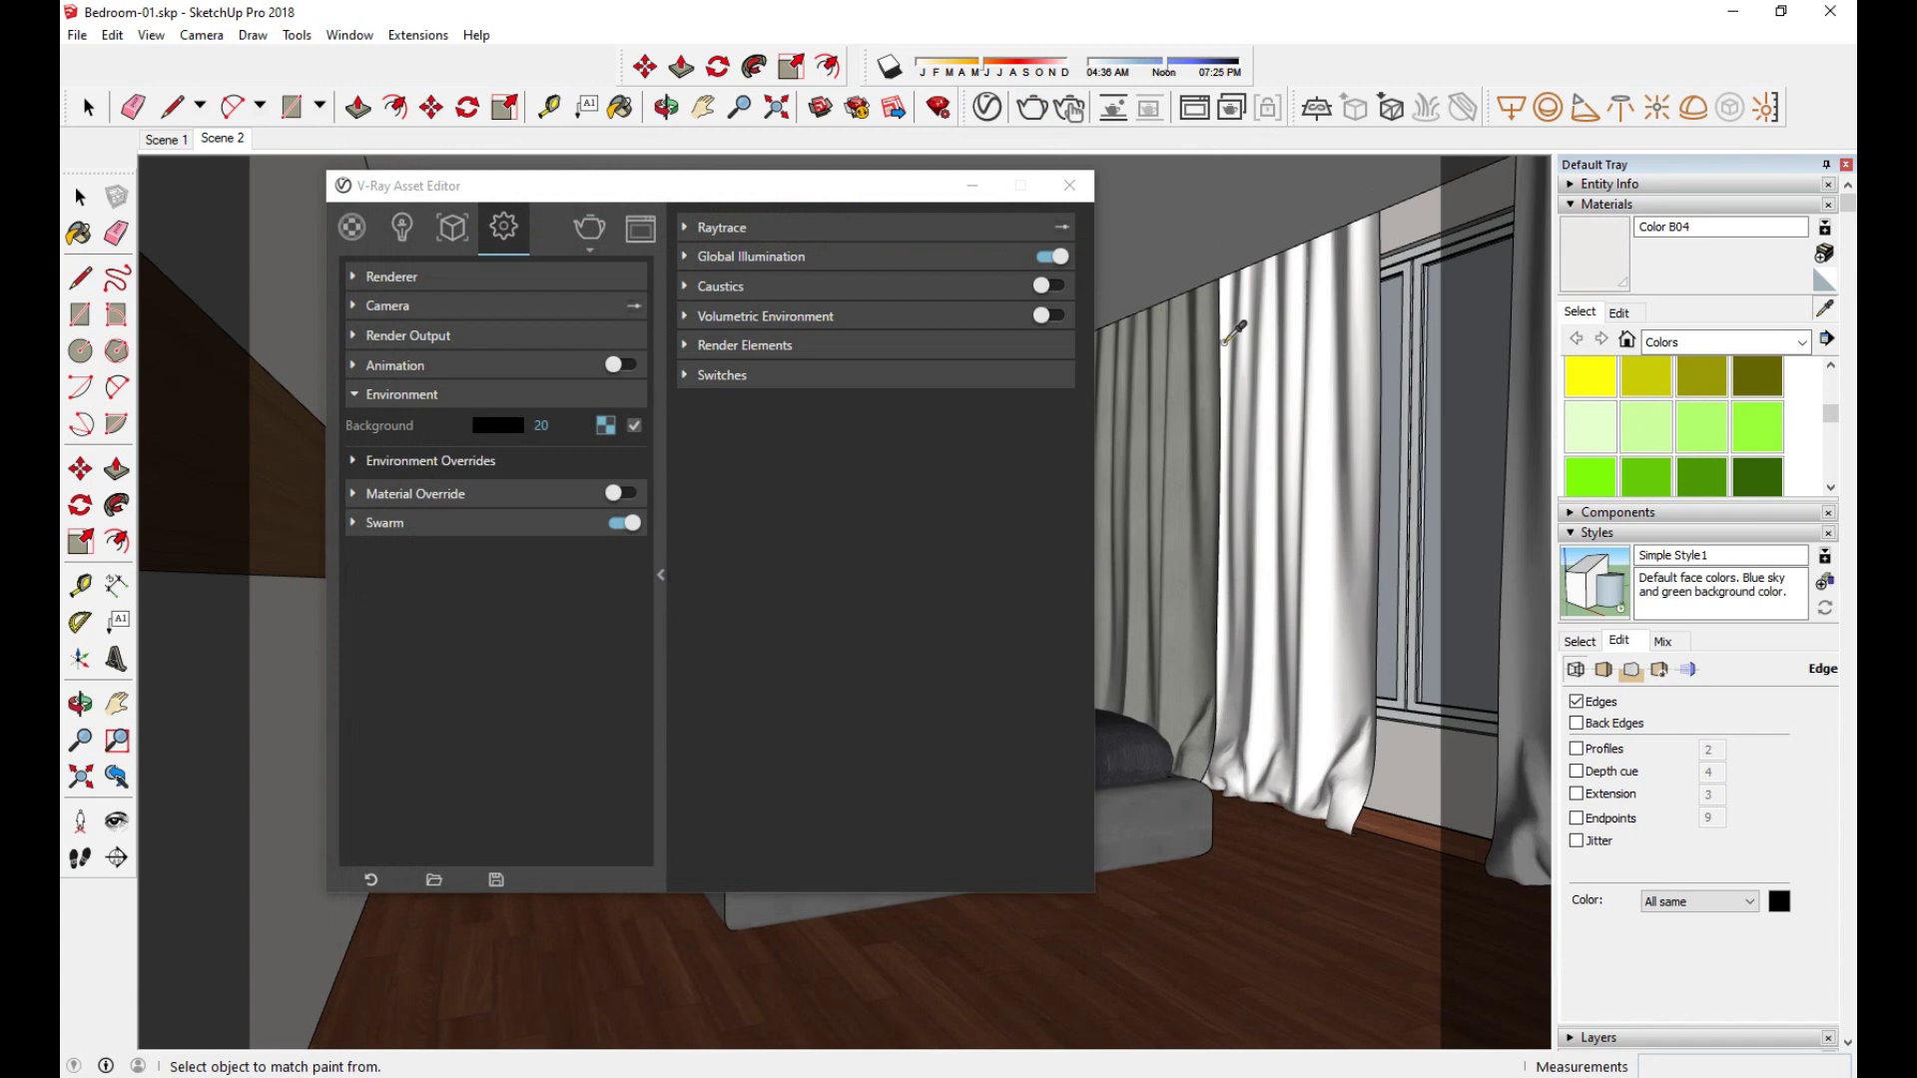
Step: Set the environment background intensity to 50, rerender the window region and close the frame buffer
{"action": "left_click", "coordinate": [538, 425]}
{"action": "type", "text": "60"}
{"action": "left_click", "coordinate": [513, 395]}
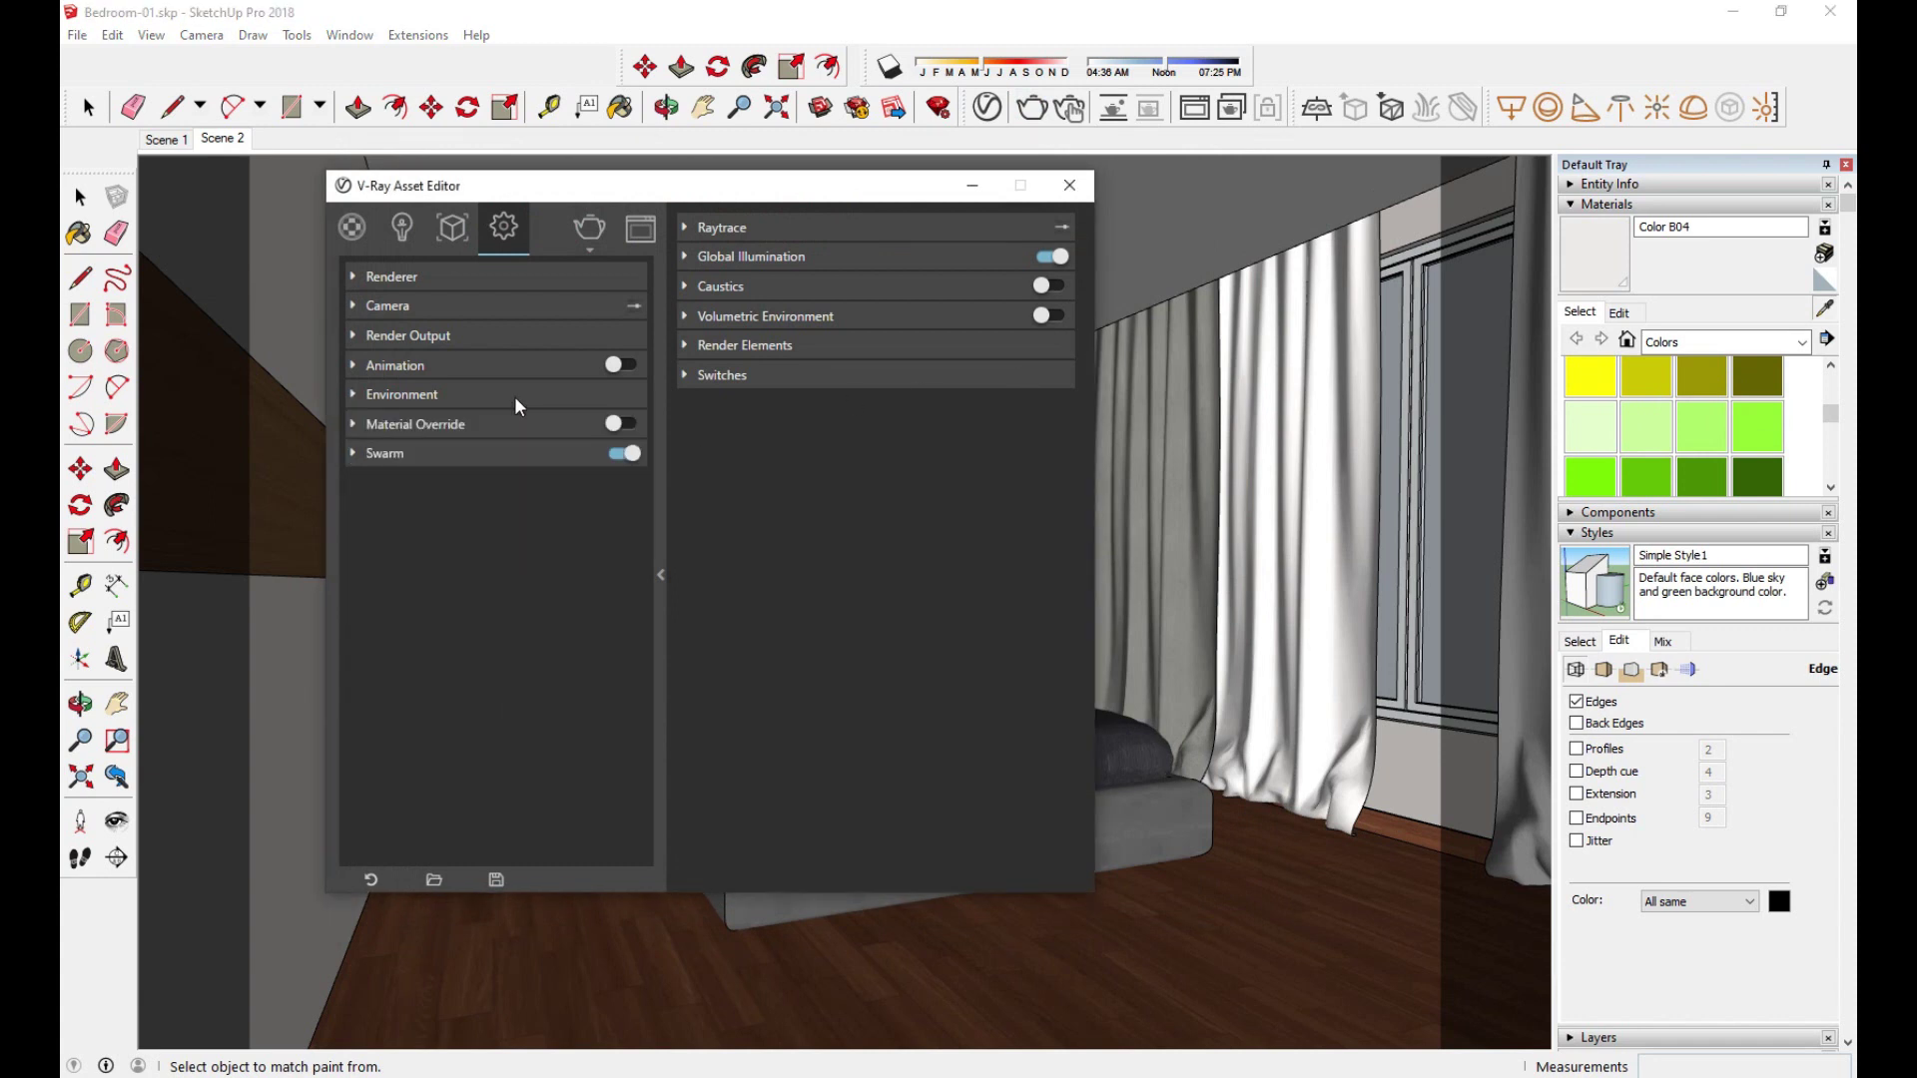
{"action": "left_click", "coordinate": [1073, 187]}
{"action": "left_click", "coordinate": [1034, 118]}
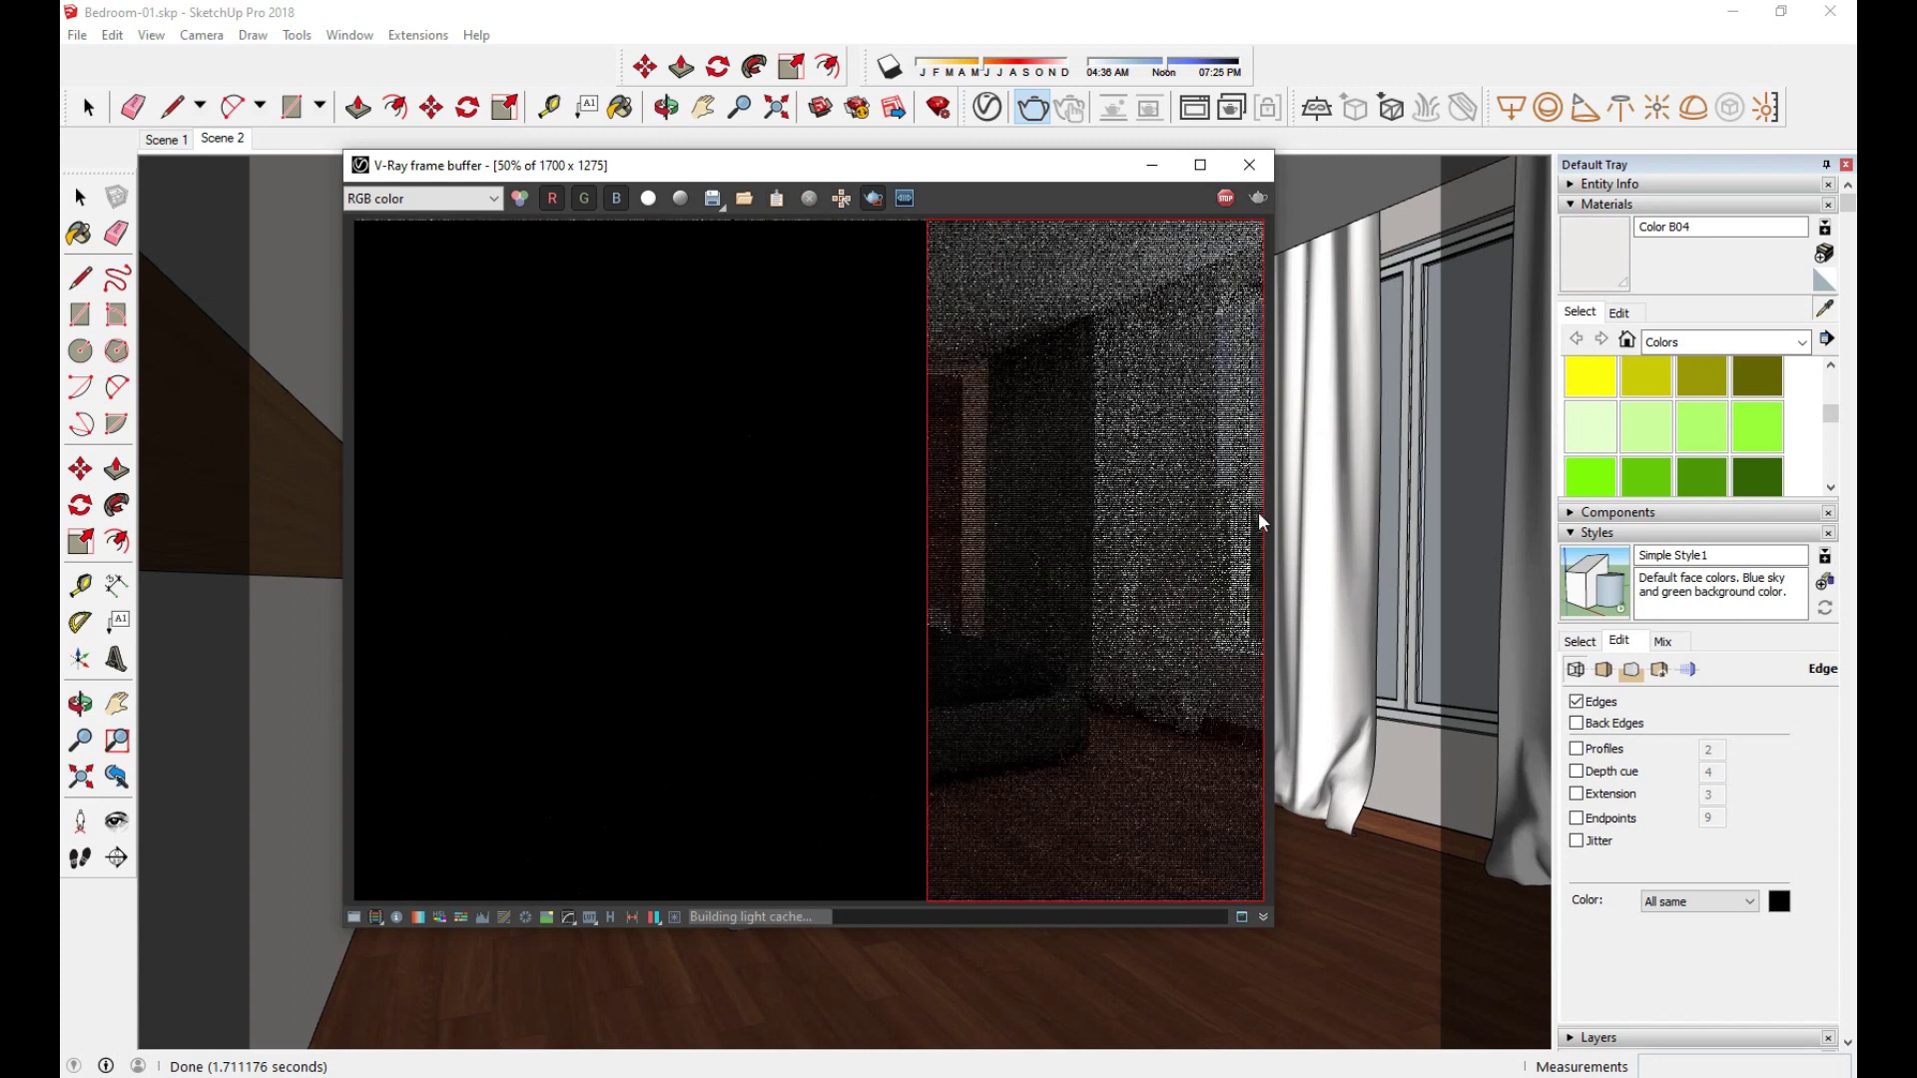
{"action": "left_click", "coordinate": [1249, 165]}
{"action": "key", "text": "b"}
Step: Set the environment background intensity to 120, render the window region to check the outside view, and close the frame buffer
{"action": "left_click", "coordinate": [987, 106]}
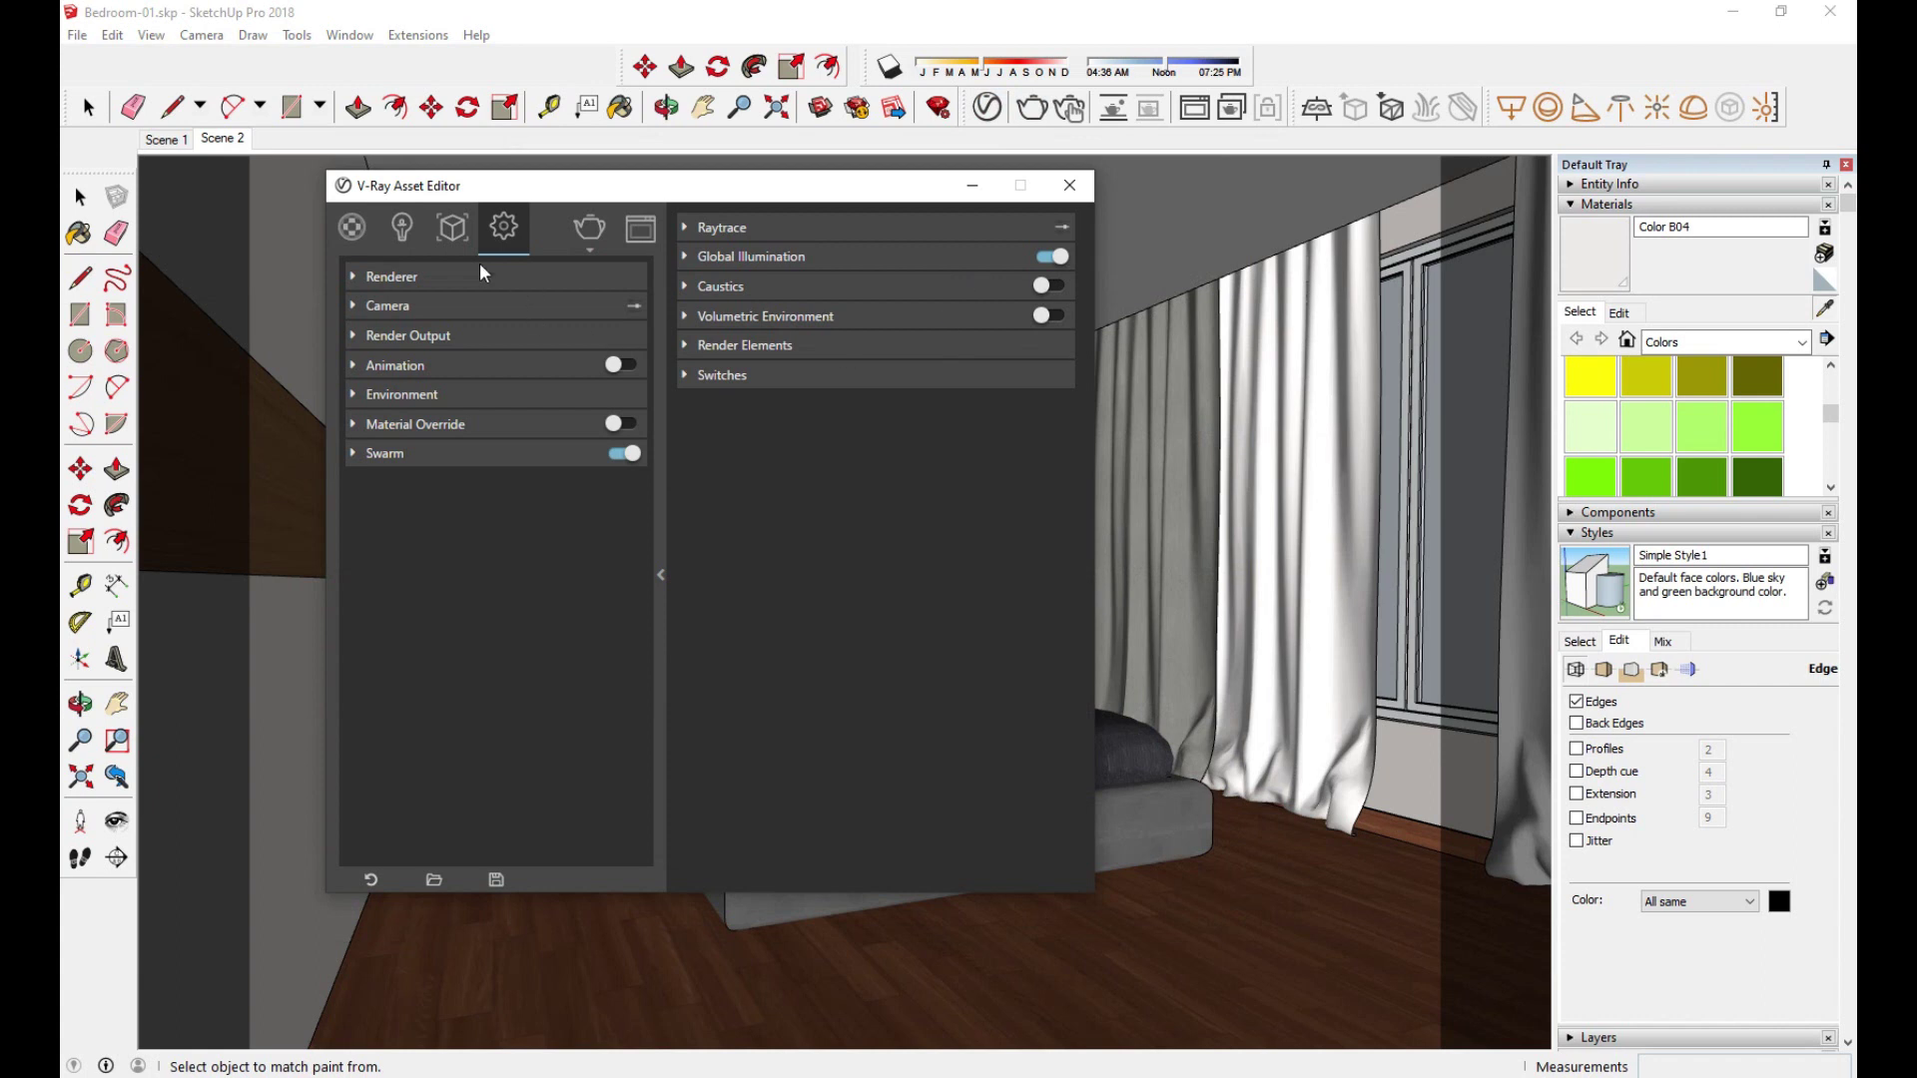
{"action": "left_click", "coordinate": [429, 392]}
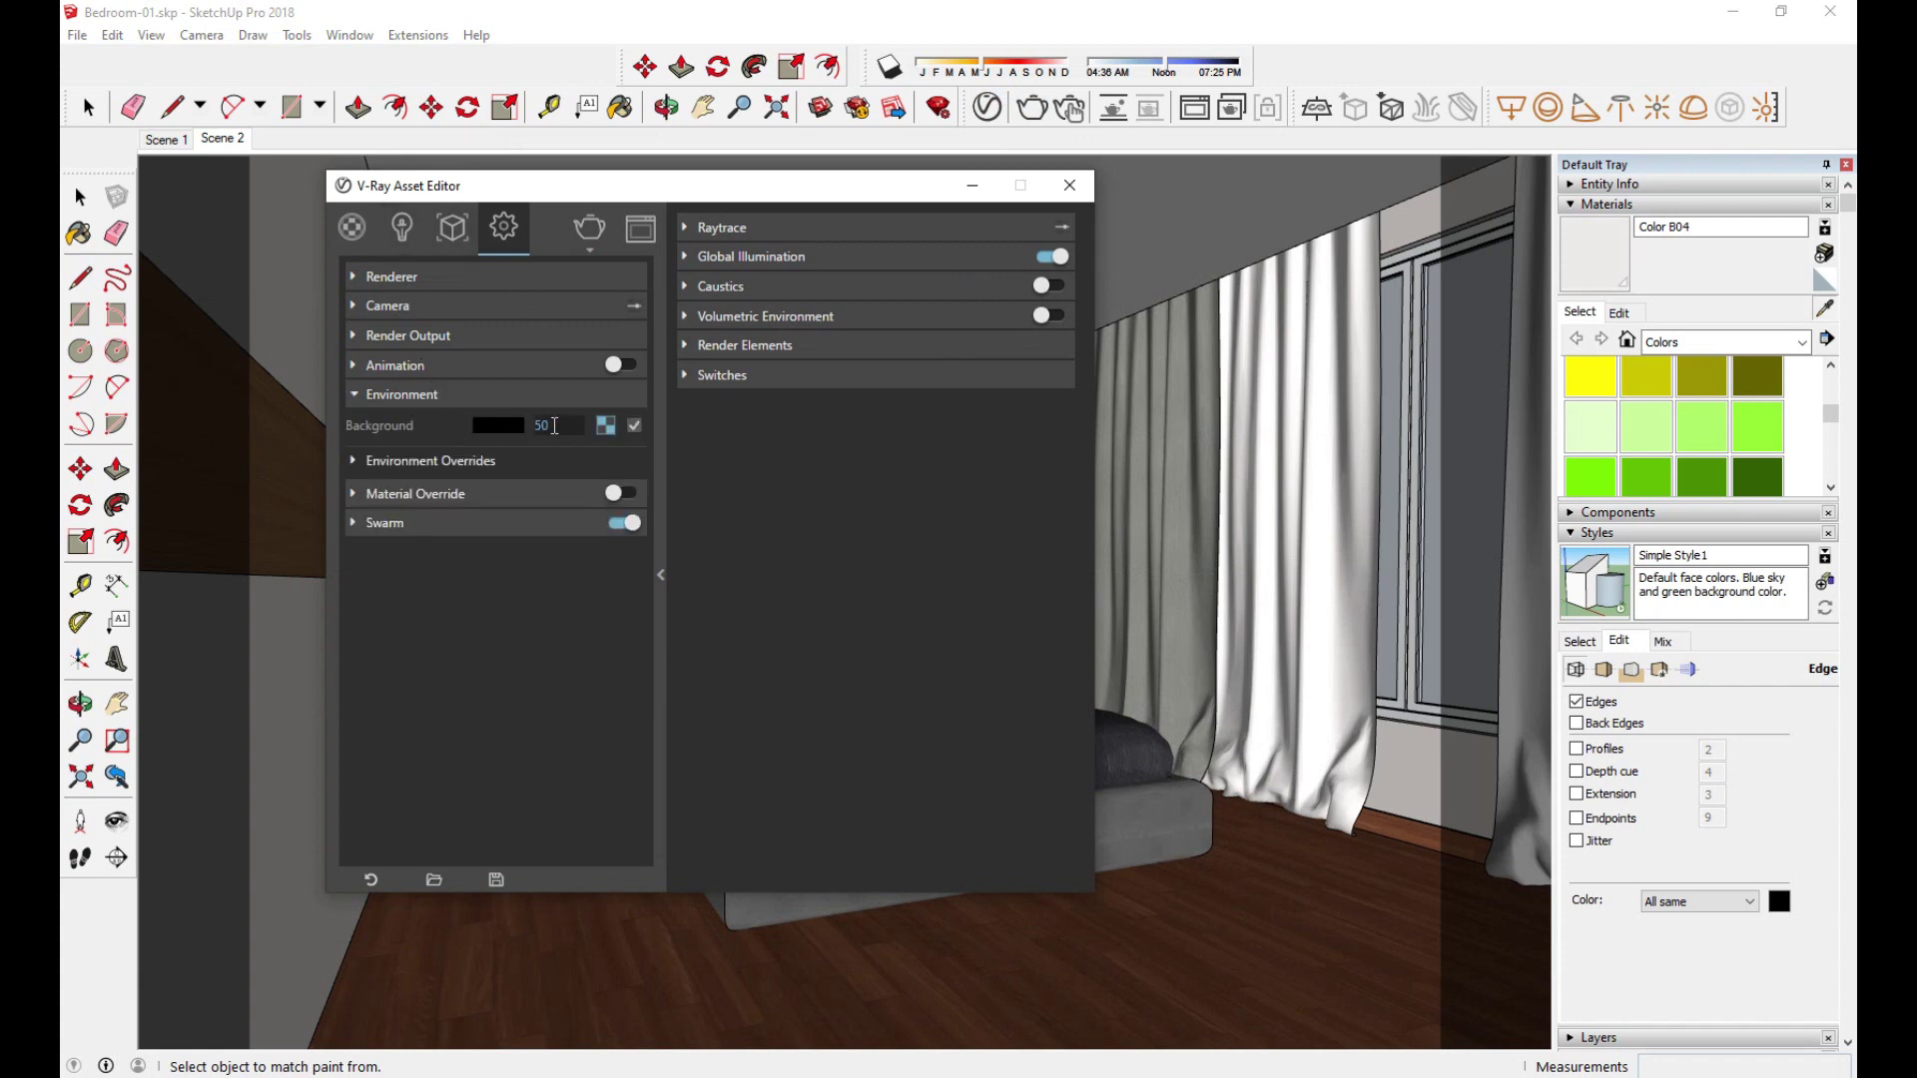
{"action": "type", "text": "120"}
{"action": "key", "text": "Return"}
{"action": "left_click", "coordinate": [1070, 184]}
{"action": "left_click", "coordinate": [1033, 109]}
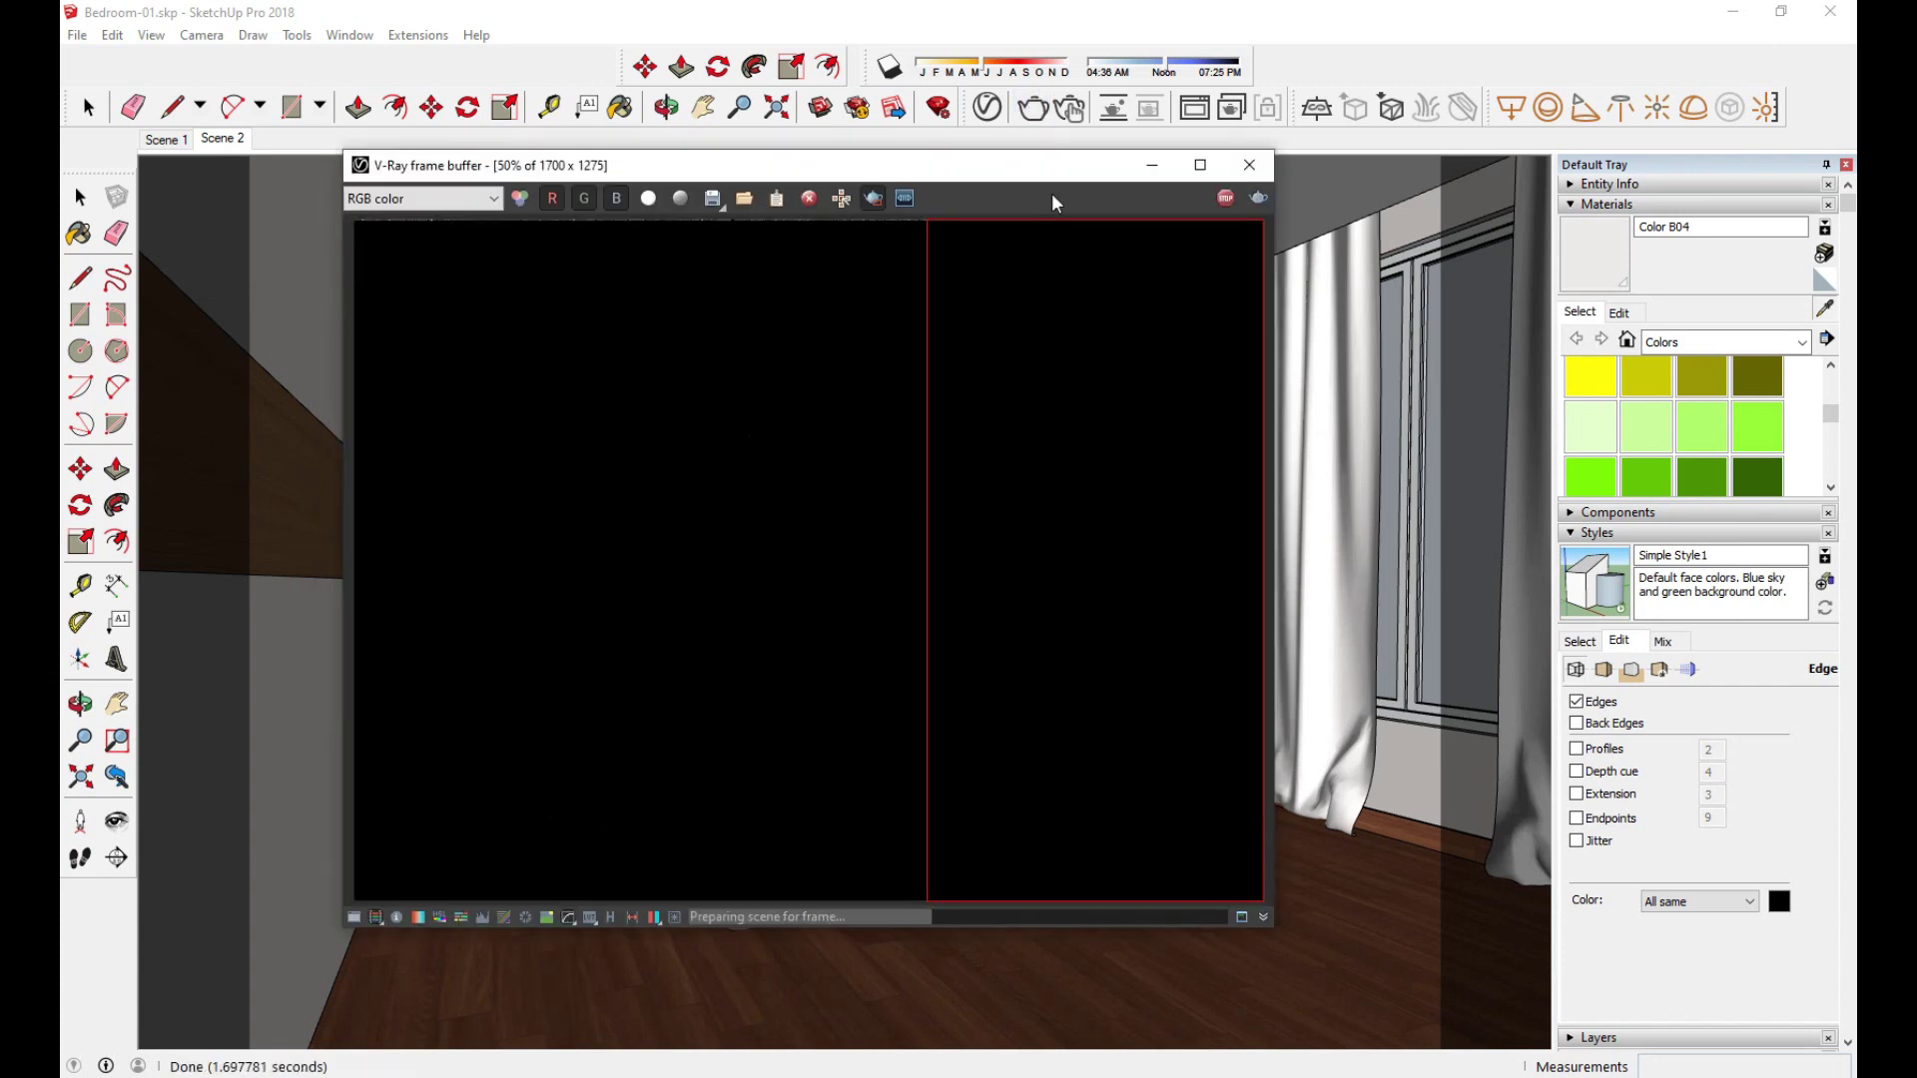
{"action": "left_click", "coordinate": [1574, 1076]}
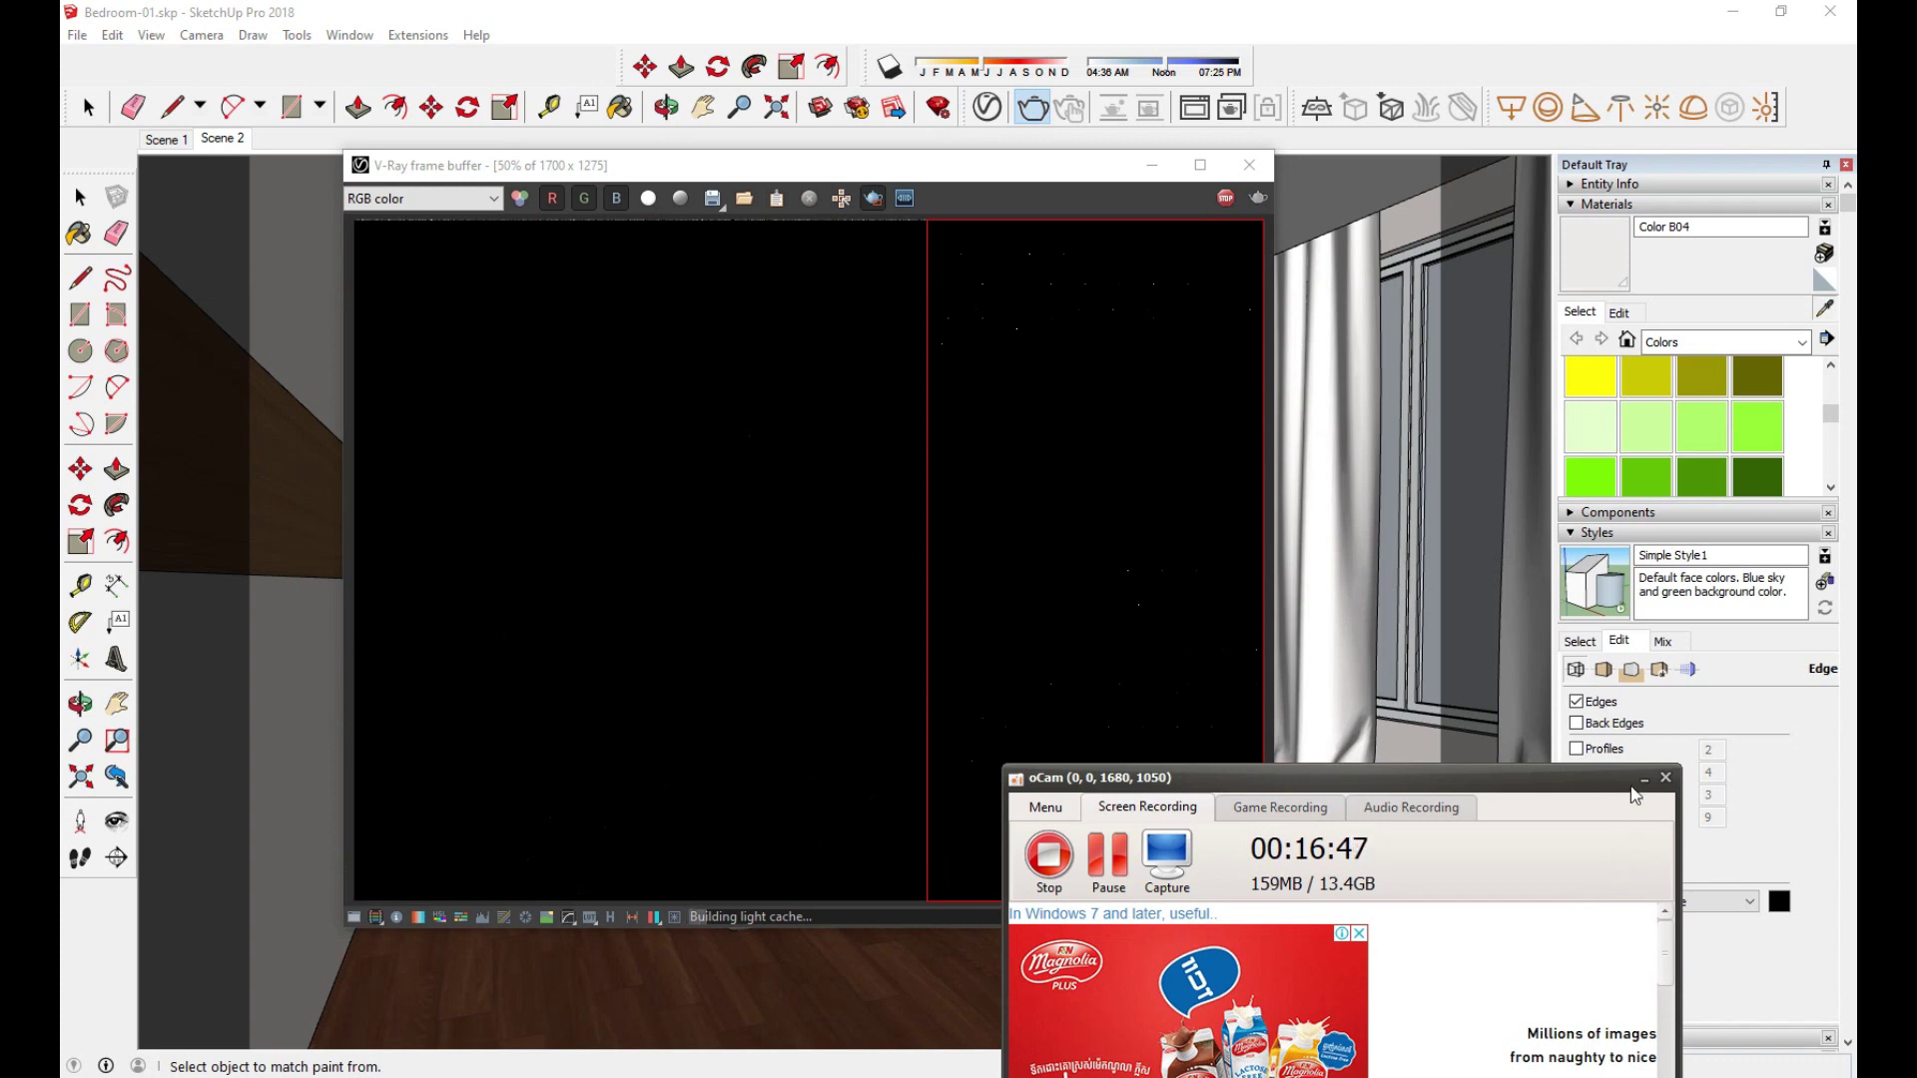
{"action": "left_click", "coordinate": [1644, 778]}
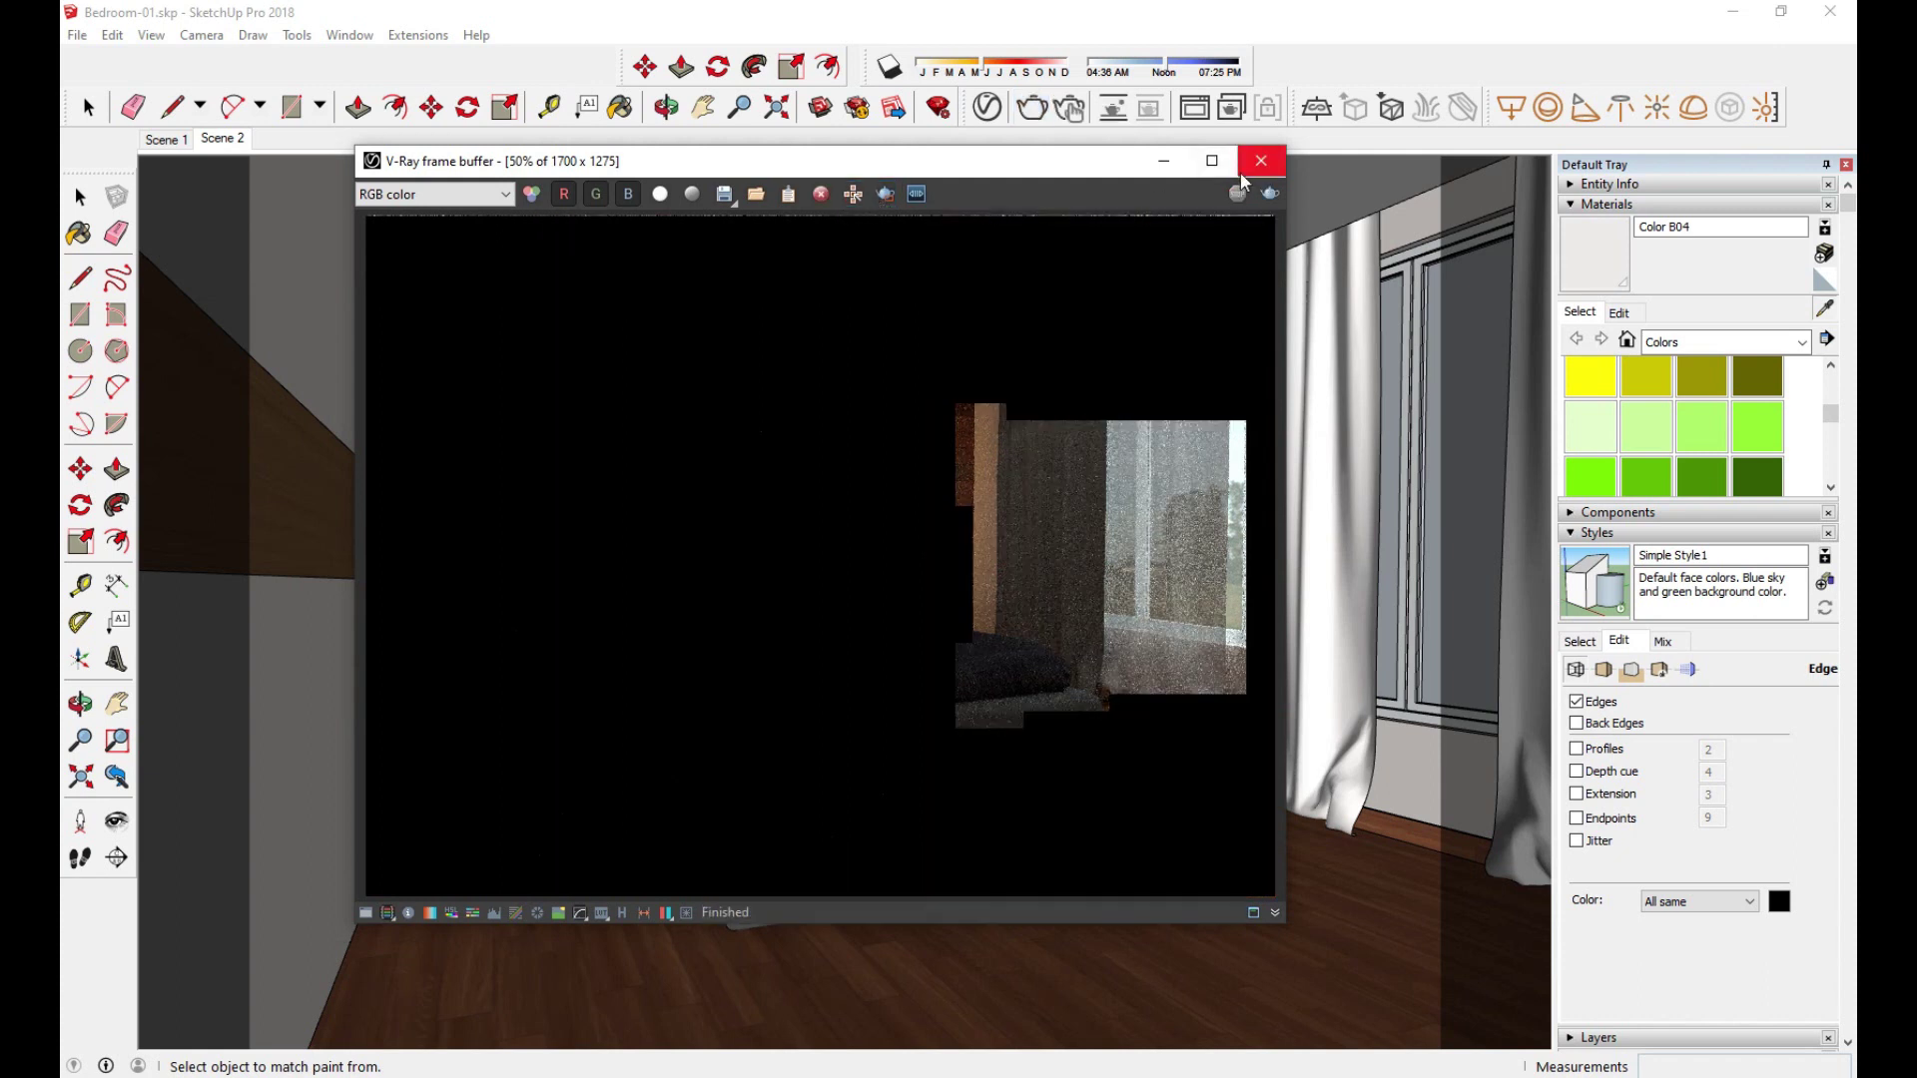
{"action": "left_click", "coordinate": [1242, 174]}
Step: Set the V-Ray camera's Exposure Value (EV) to 13.84
{"action": "left_click", "coordinate": [991, 113]}
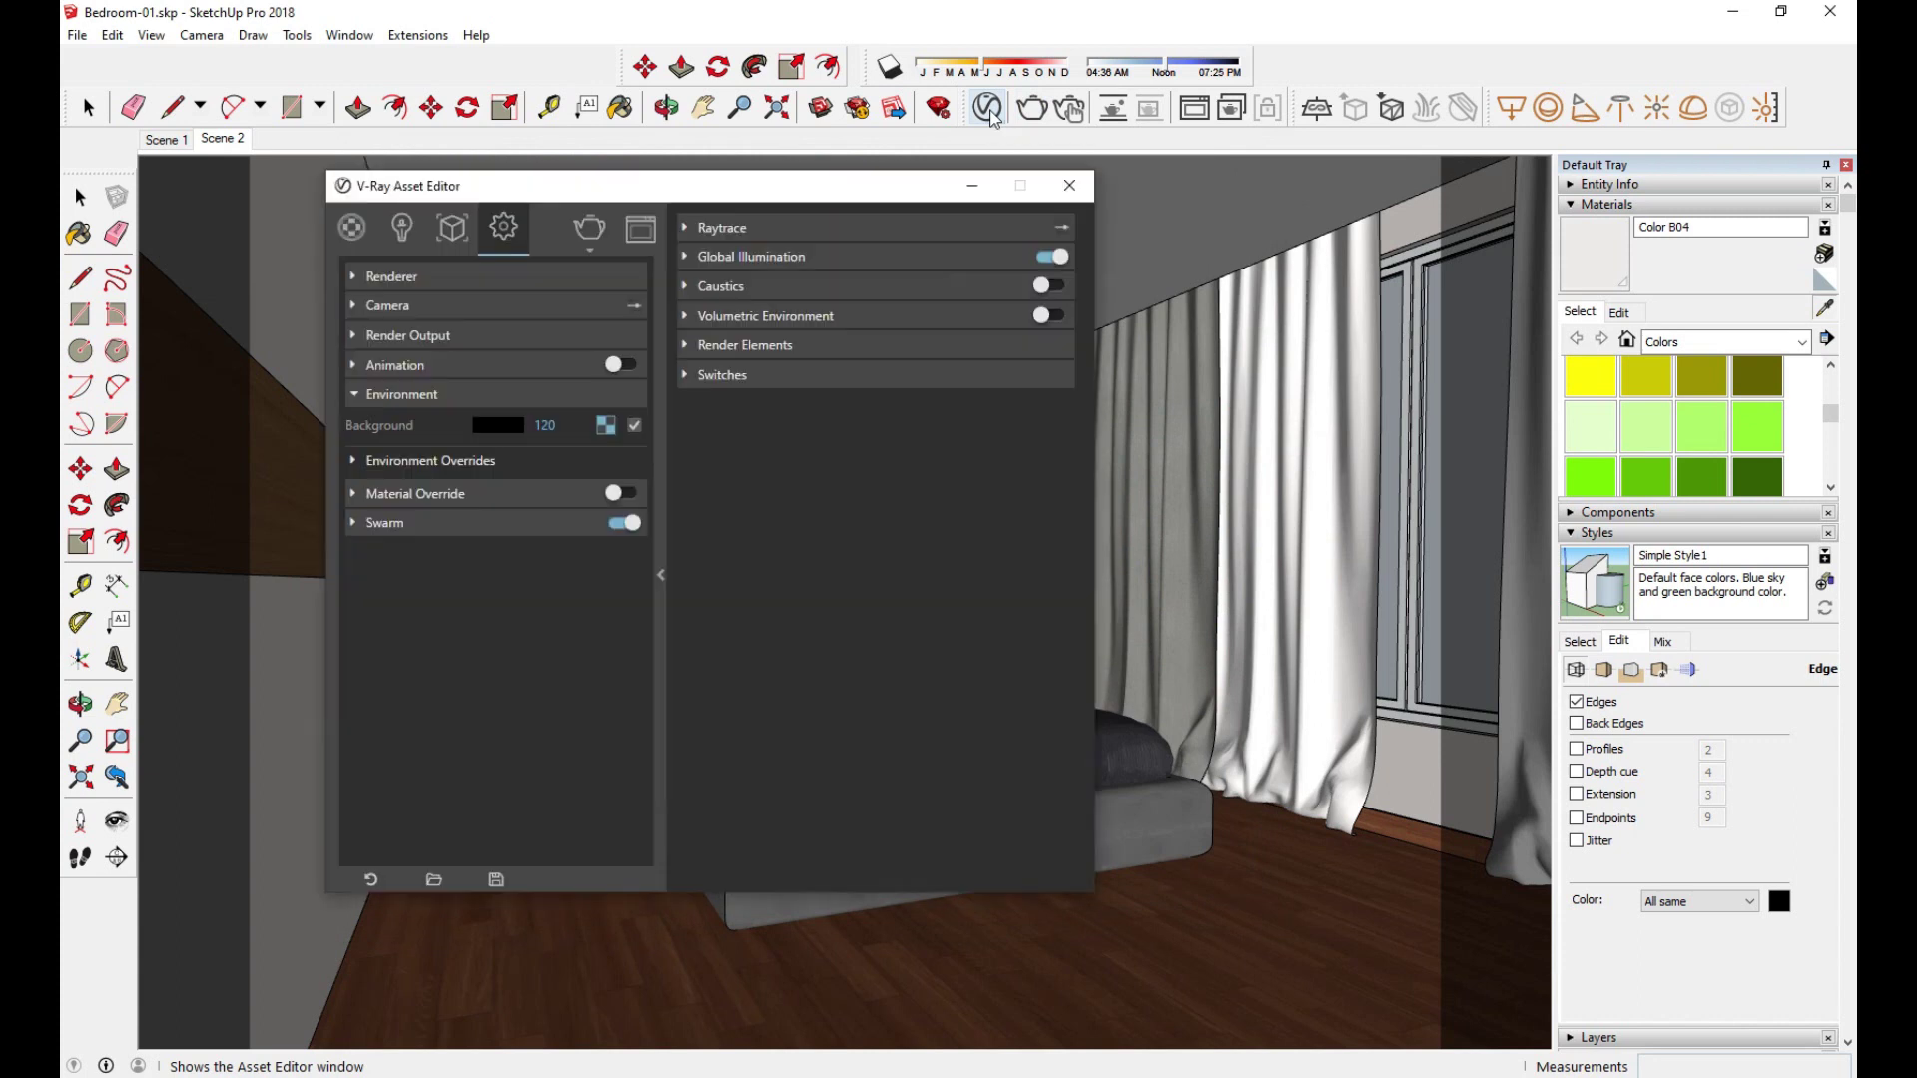
{"action": "left_click", "coordinate": [469, 395]}
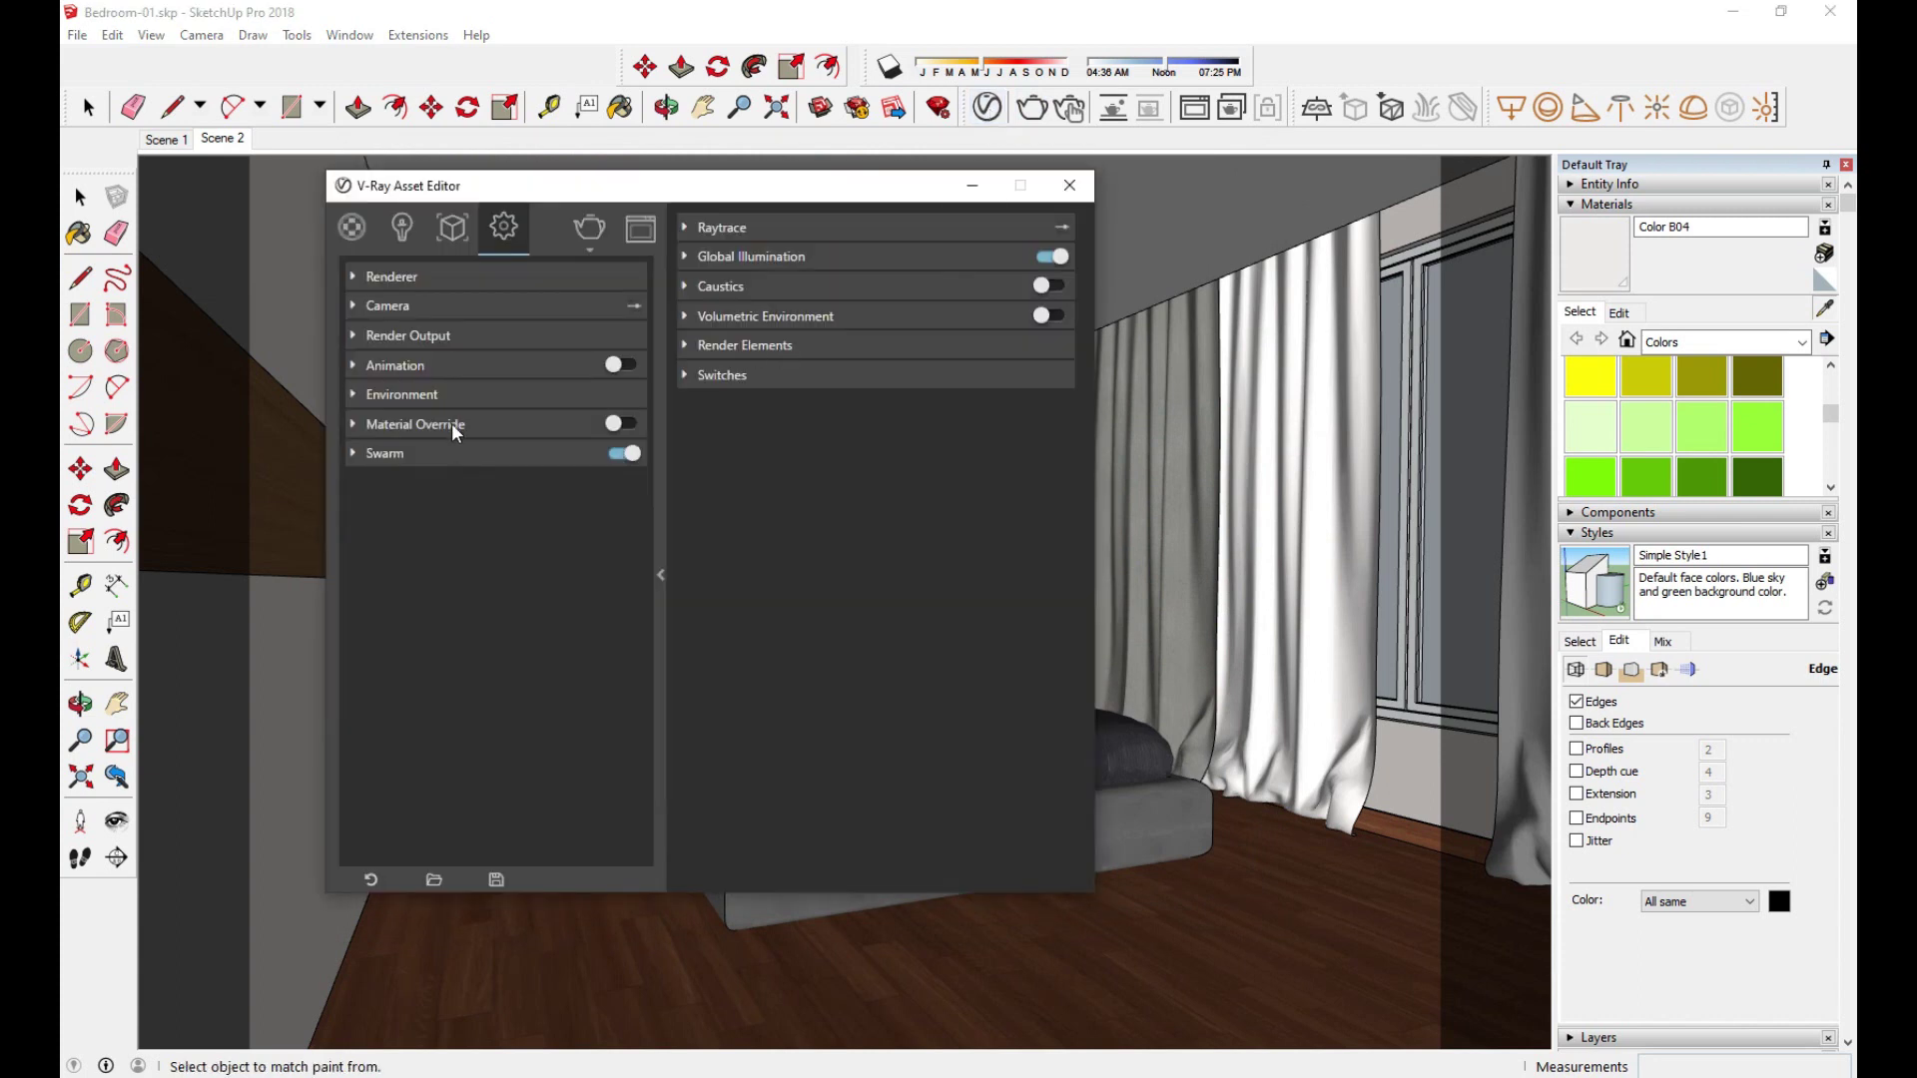
{"action": "left_click", "coordinate": [471, 319]}
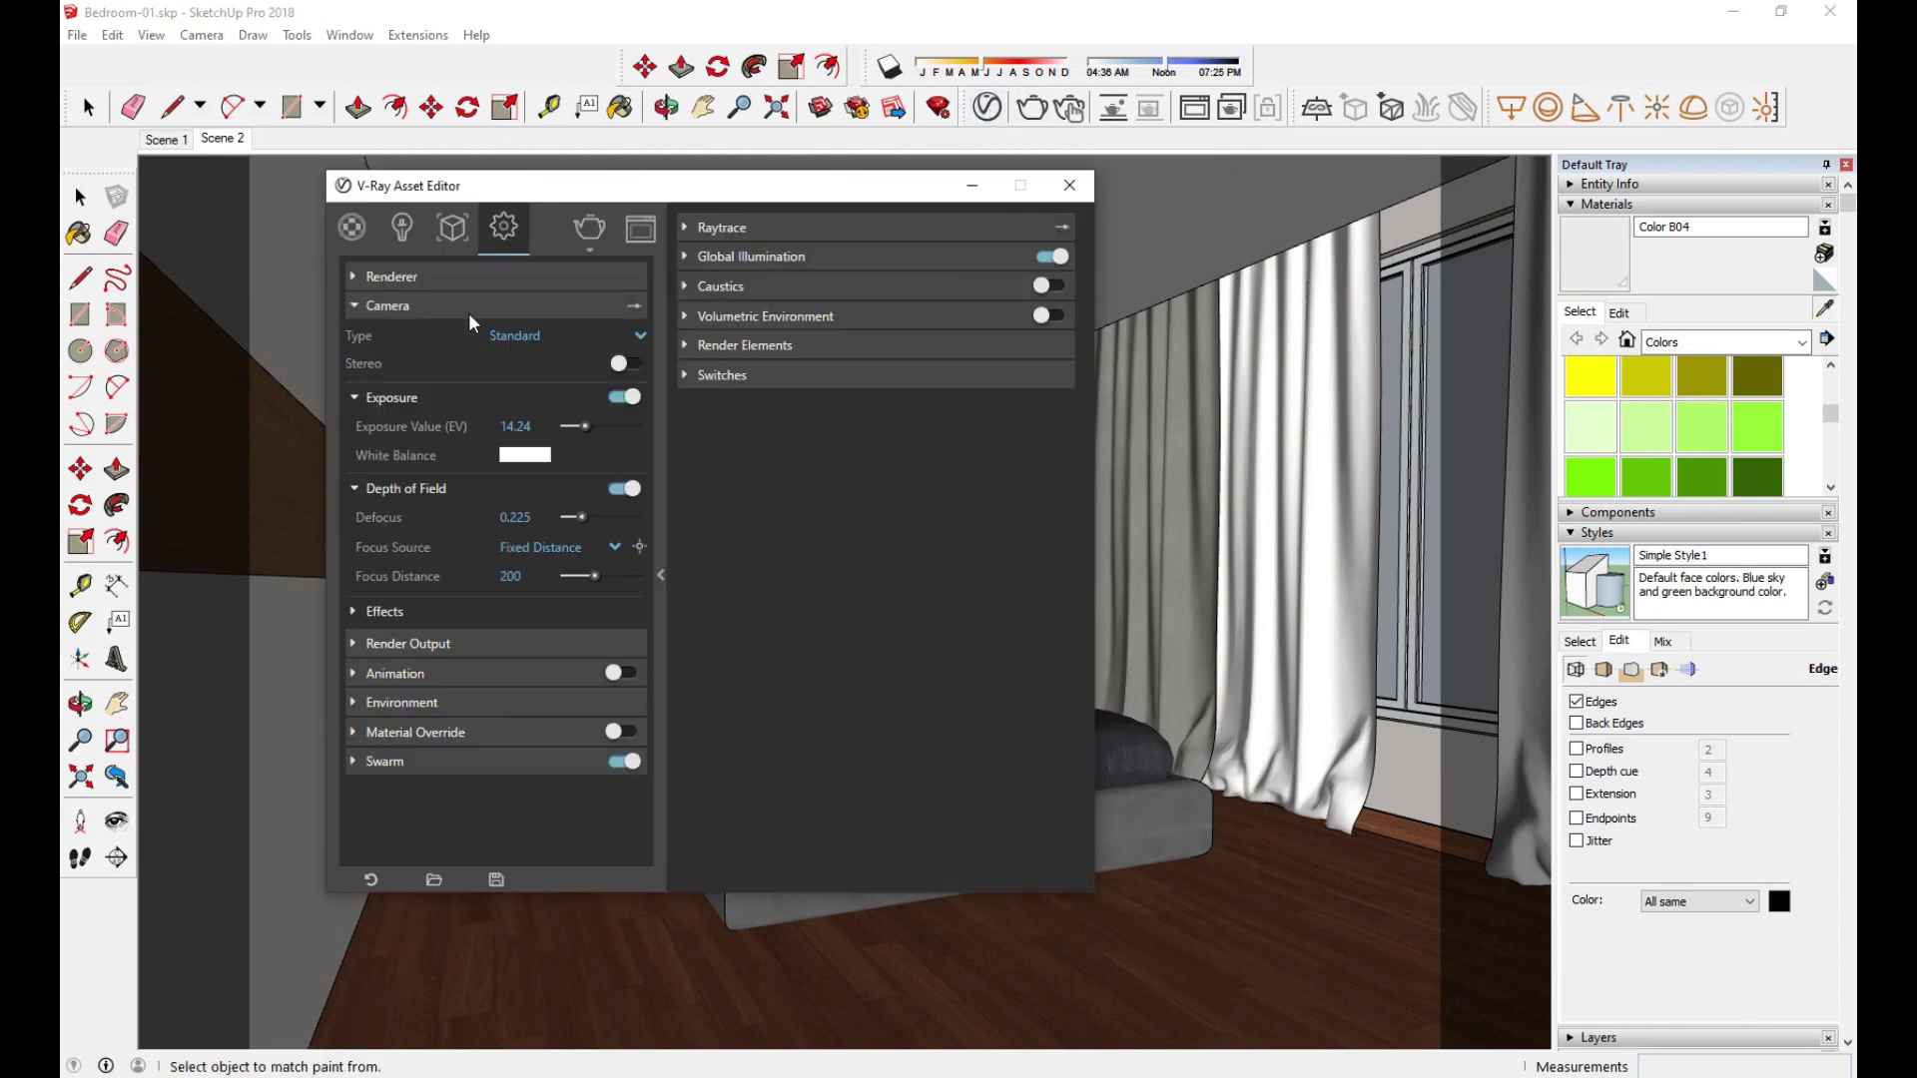
{"action": "left_click", "coordinate": [511, 426]}
{"action": "double_click", "coordinate": [511, 425]}
{"action": "type", "text": "13.84"}
{"action": "left_click", "coordinate": [423, 305]}
Step: Set the render output image width to 1900 with the 4:3 - Picture aspect ratio
{"action": "left_click", "coordinate": [441, 335]}
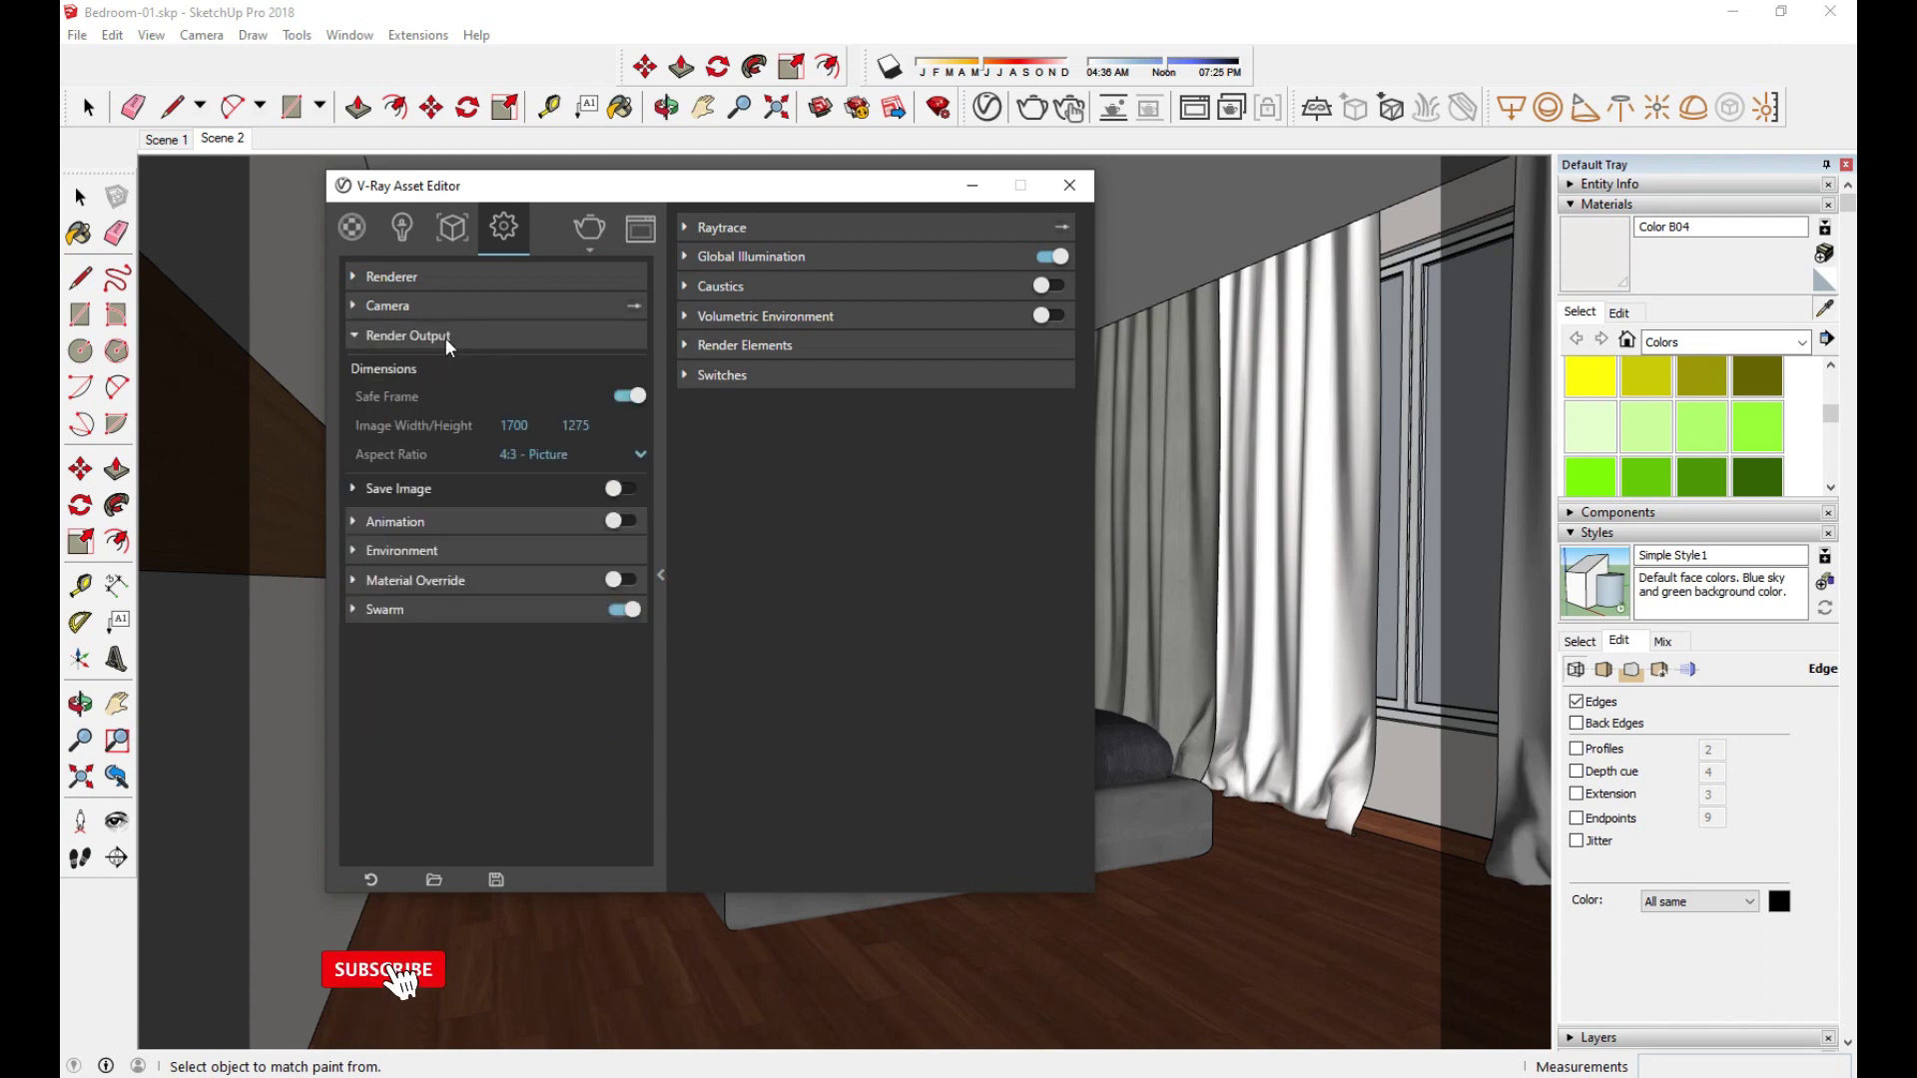
{"action": "left_click", "coordinate": [555, 447]}
{"action": "left_click", "coordinate": [555, 447]}
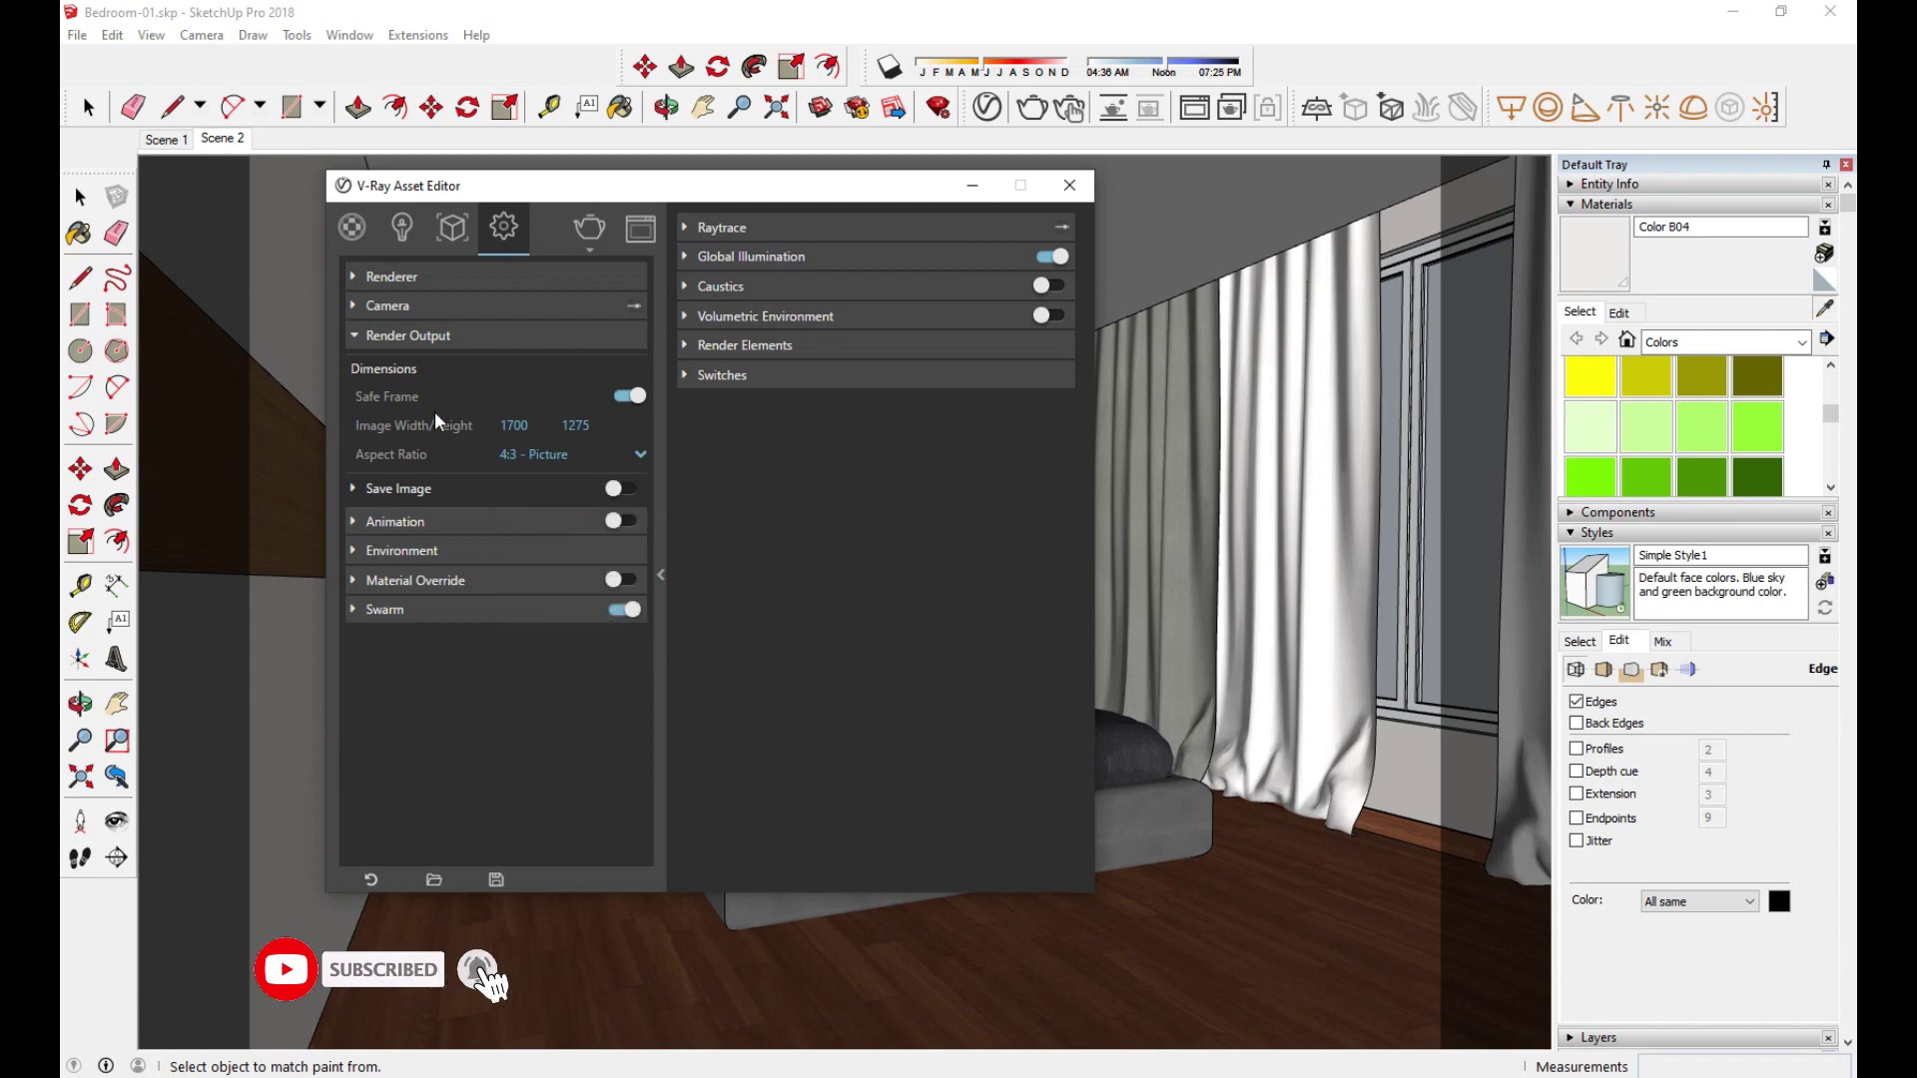
{"action": "left_click", "coordinate": [439, 337]}
{"action": "left_click", "coordinate": [451, 333]}
{"action": "left_click_drag", "start_coordinate": [540, 427], "coordinate": [461, 431]}
{"action": "type", "text": "1900"}
{"action": "key", "text": "Return"}
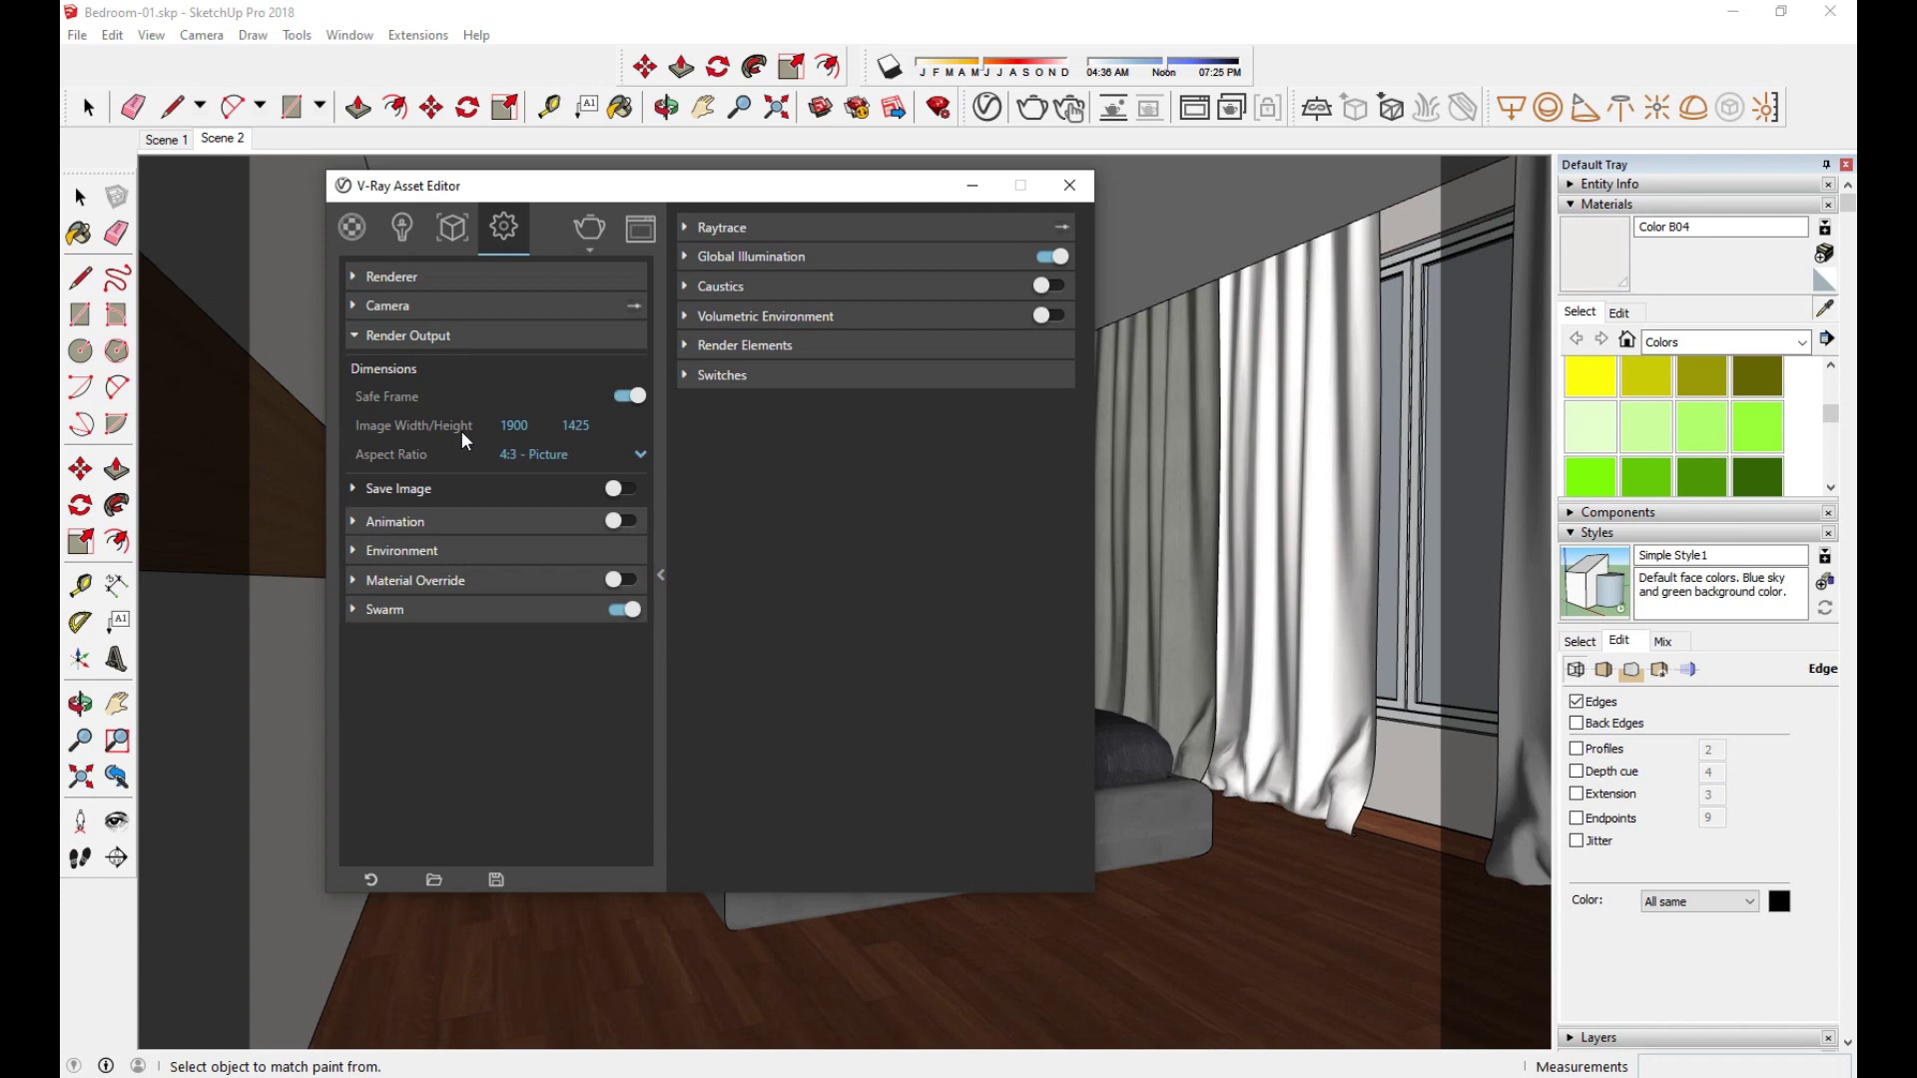
Step: Set the V-Ray renderer quality to High and collapse the render settings sections
{"action": "left_click", "coordinate": [436, 340]}
{"action": "left_click", "coordinate": [457, 298]}
{"action": "left_click", "coordinate": [464, 306]}
{"action": "left_click", "coordinate": [460, 301]}
{"action": "left_click", "coordinate": [460, 283]}
{"action": "left_click_drag", "start_coordinate": [612, 389], "coordinate": [618, 390]}
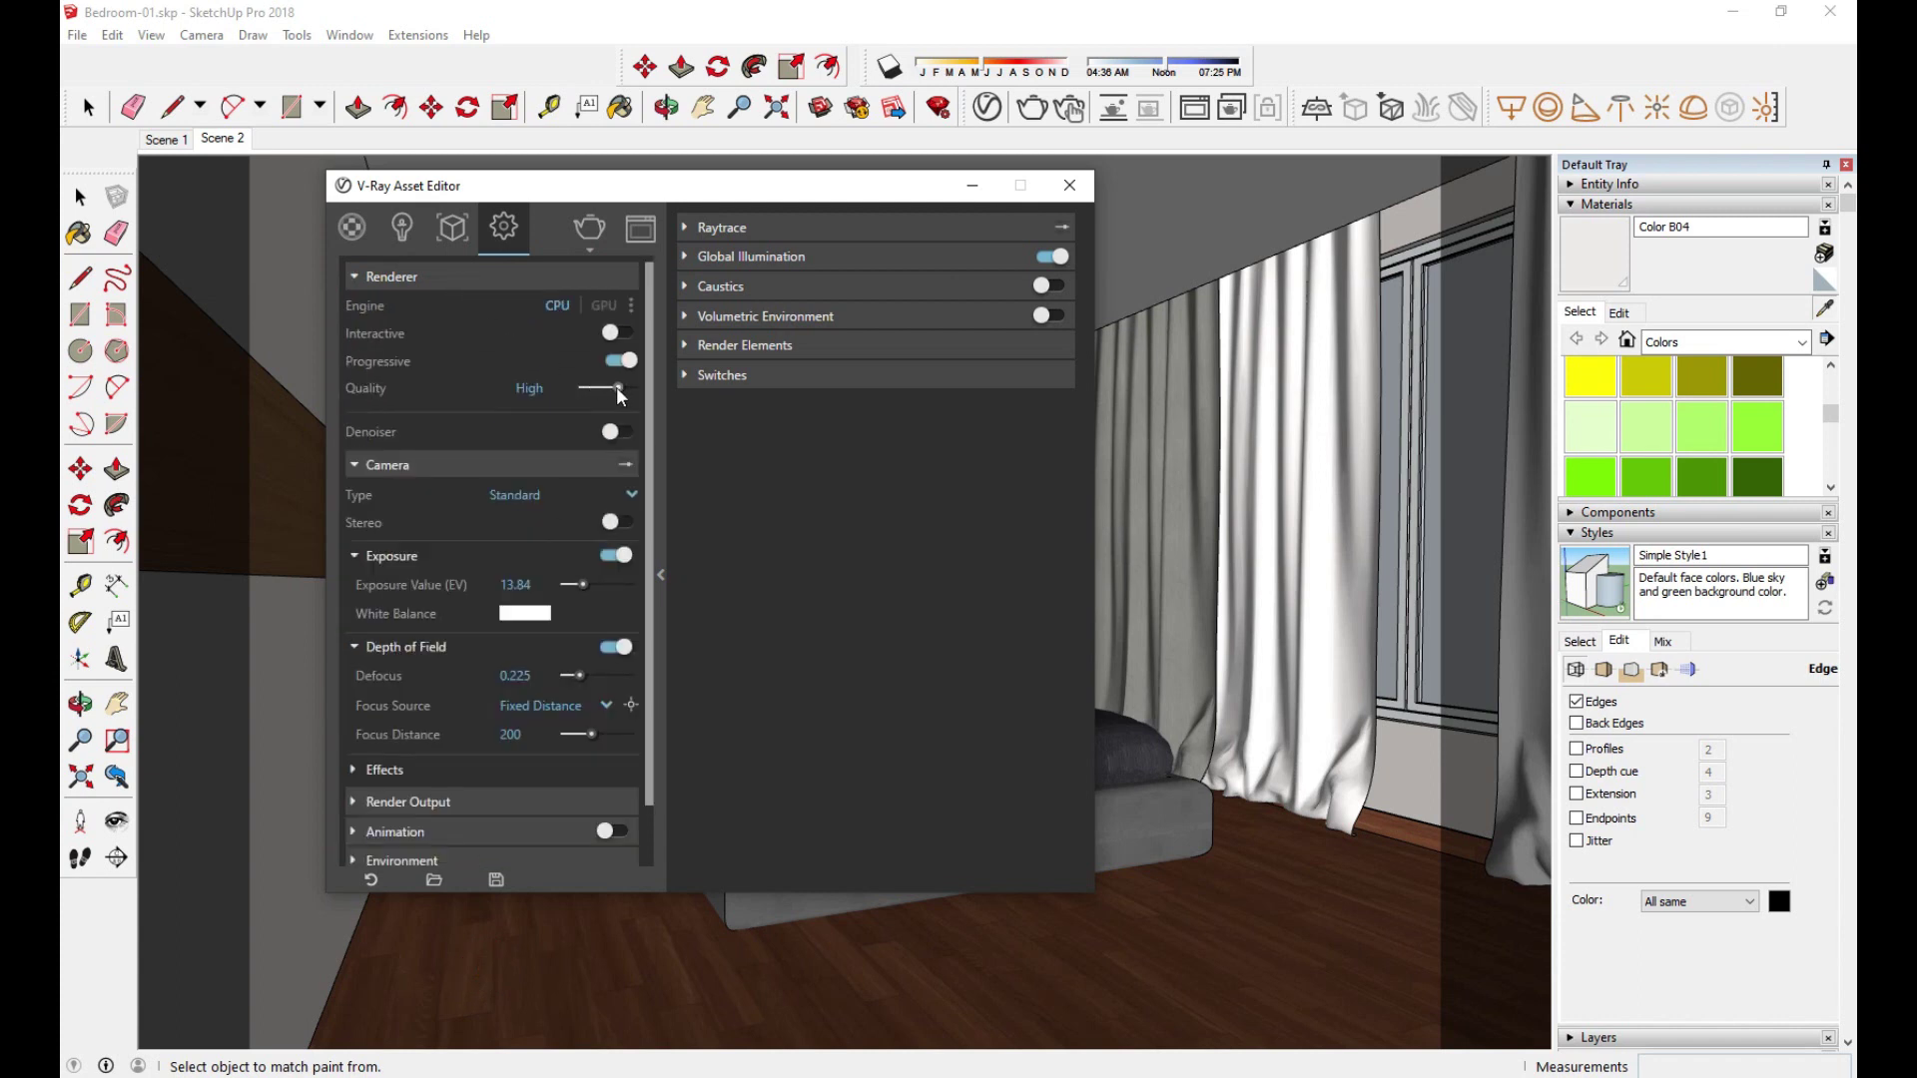
{"action": "left_click", "coordinate": [447, 280]}
{"action": "left_click", "coordinate": [439, 312]}
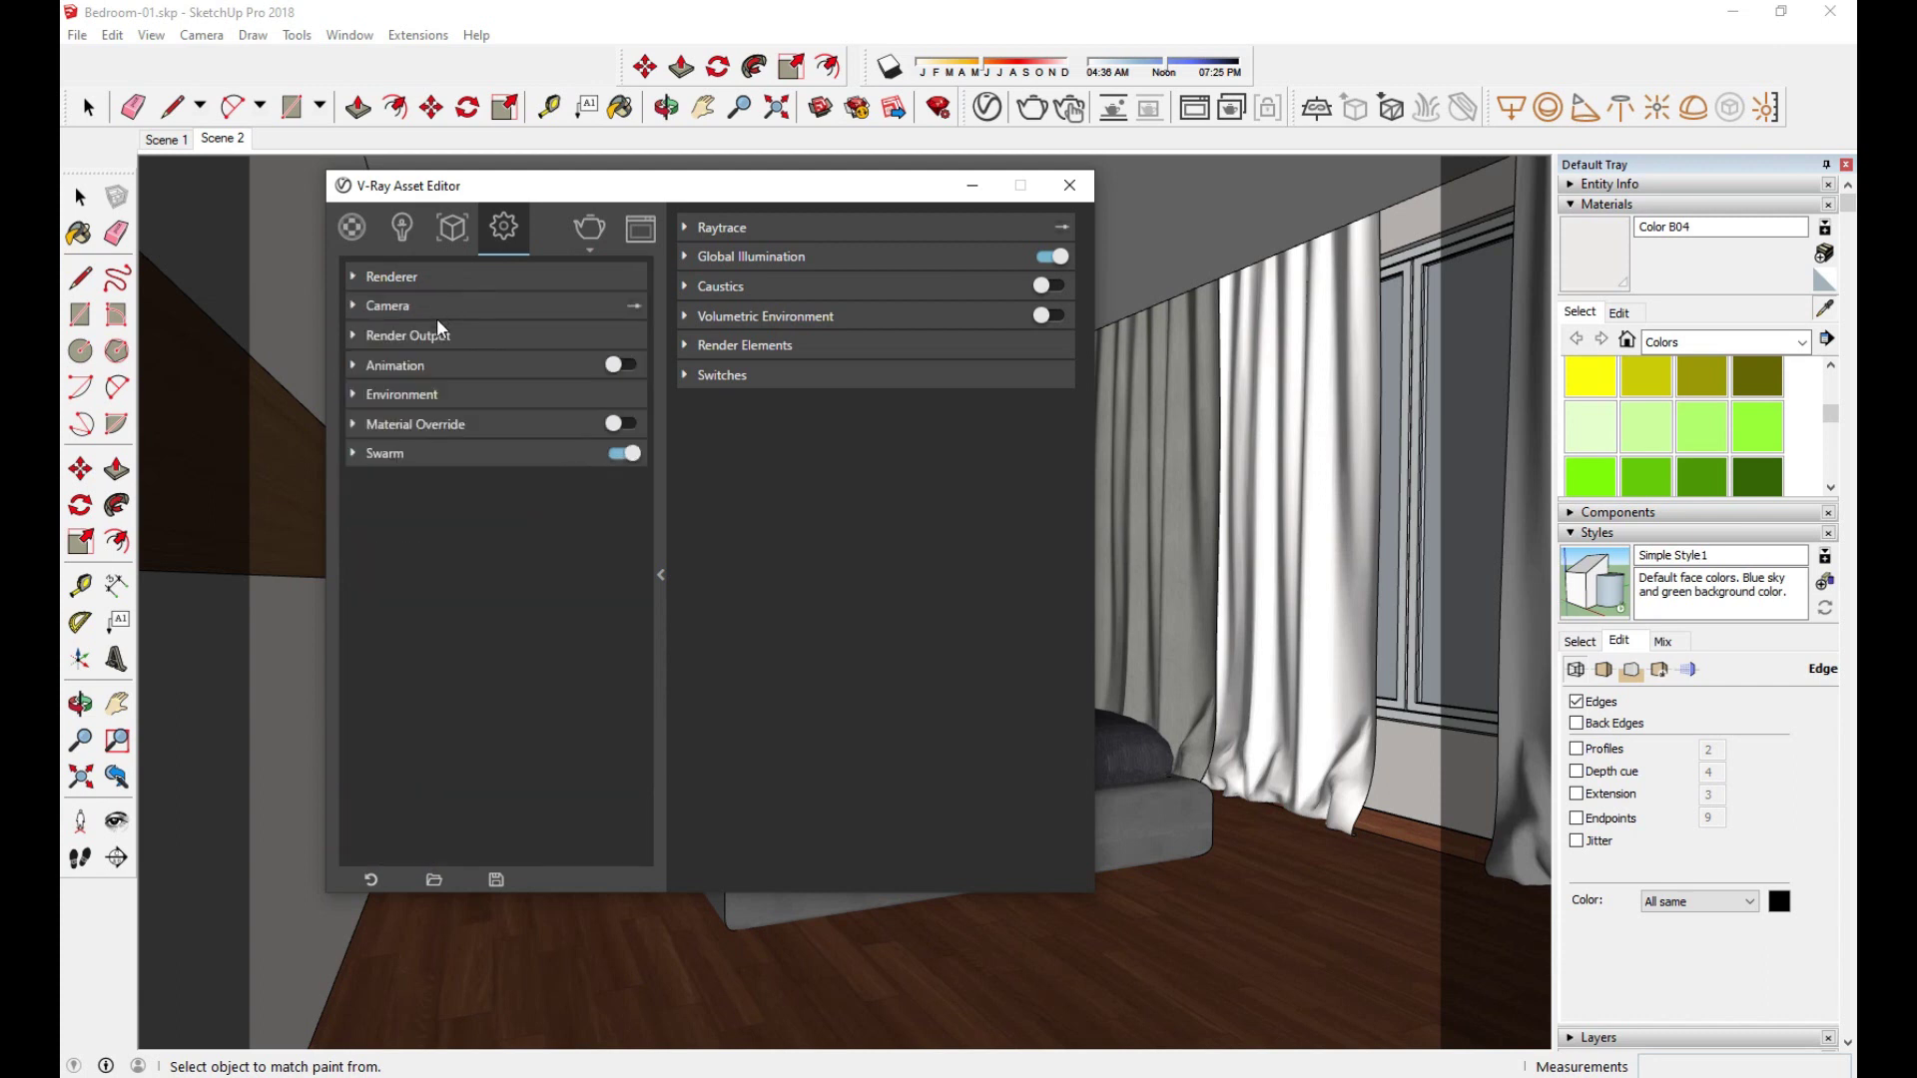
{"action": "left_click", "coordinate": [431, 396]}
{"action": "left_click", "coordinate": [431, 397]}
{"action": "left_click", "coordinate": [436, 422]}
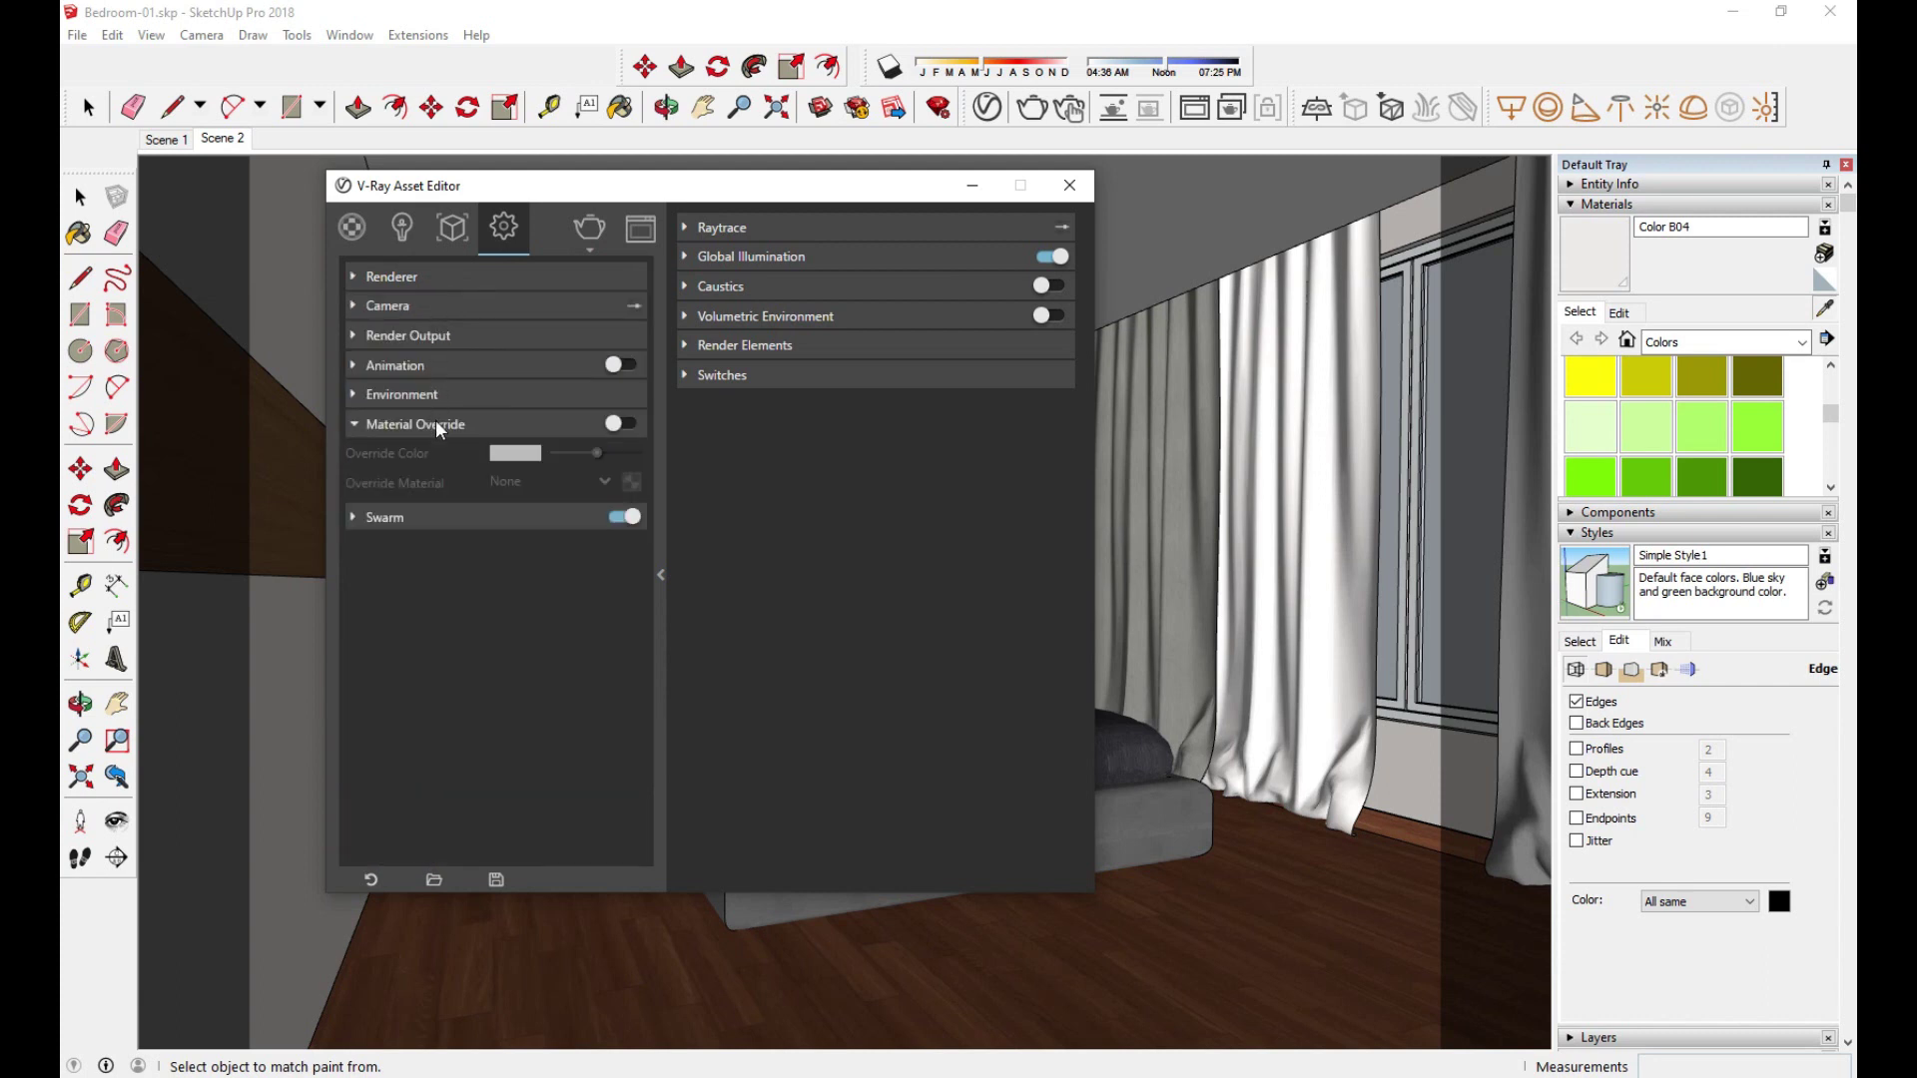
{"action": "left_click", "coordinate": [439, 429]}
Step: Set the raytrace noise limit to 0.001 and change the antialiasing filter type
{"action": "left_click", "coordinate": [757, 233]}
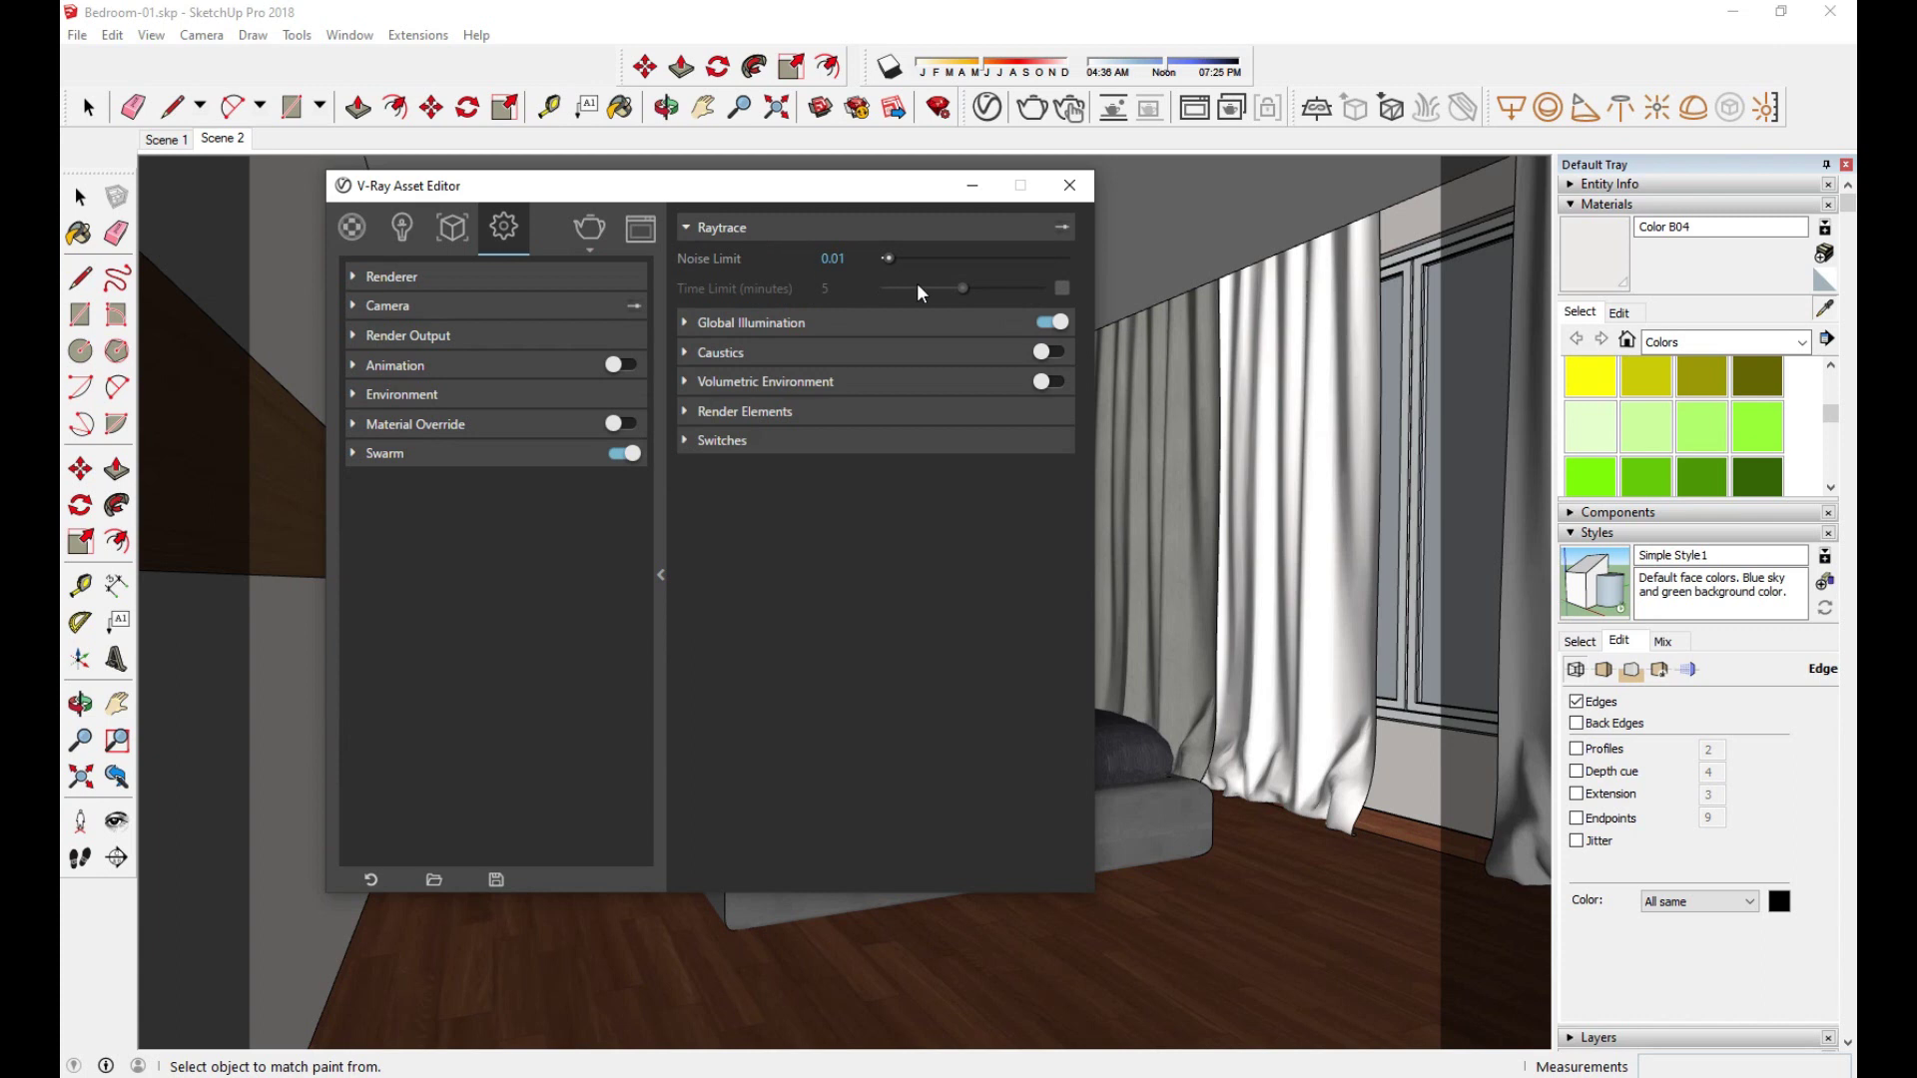
{"action": "double_click", "coordinate": [842, 257]}
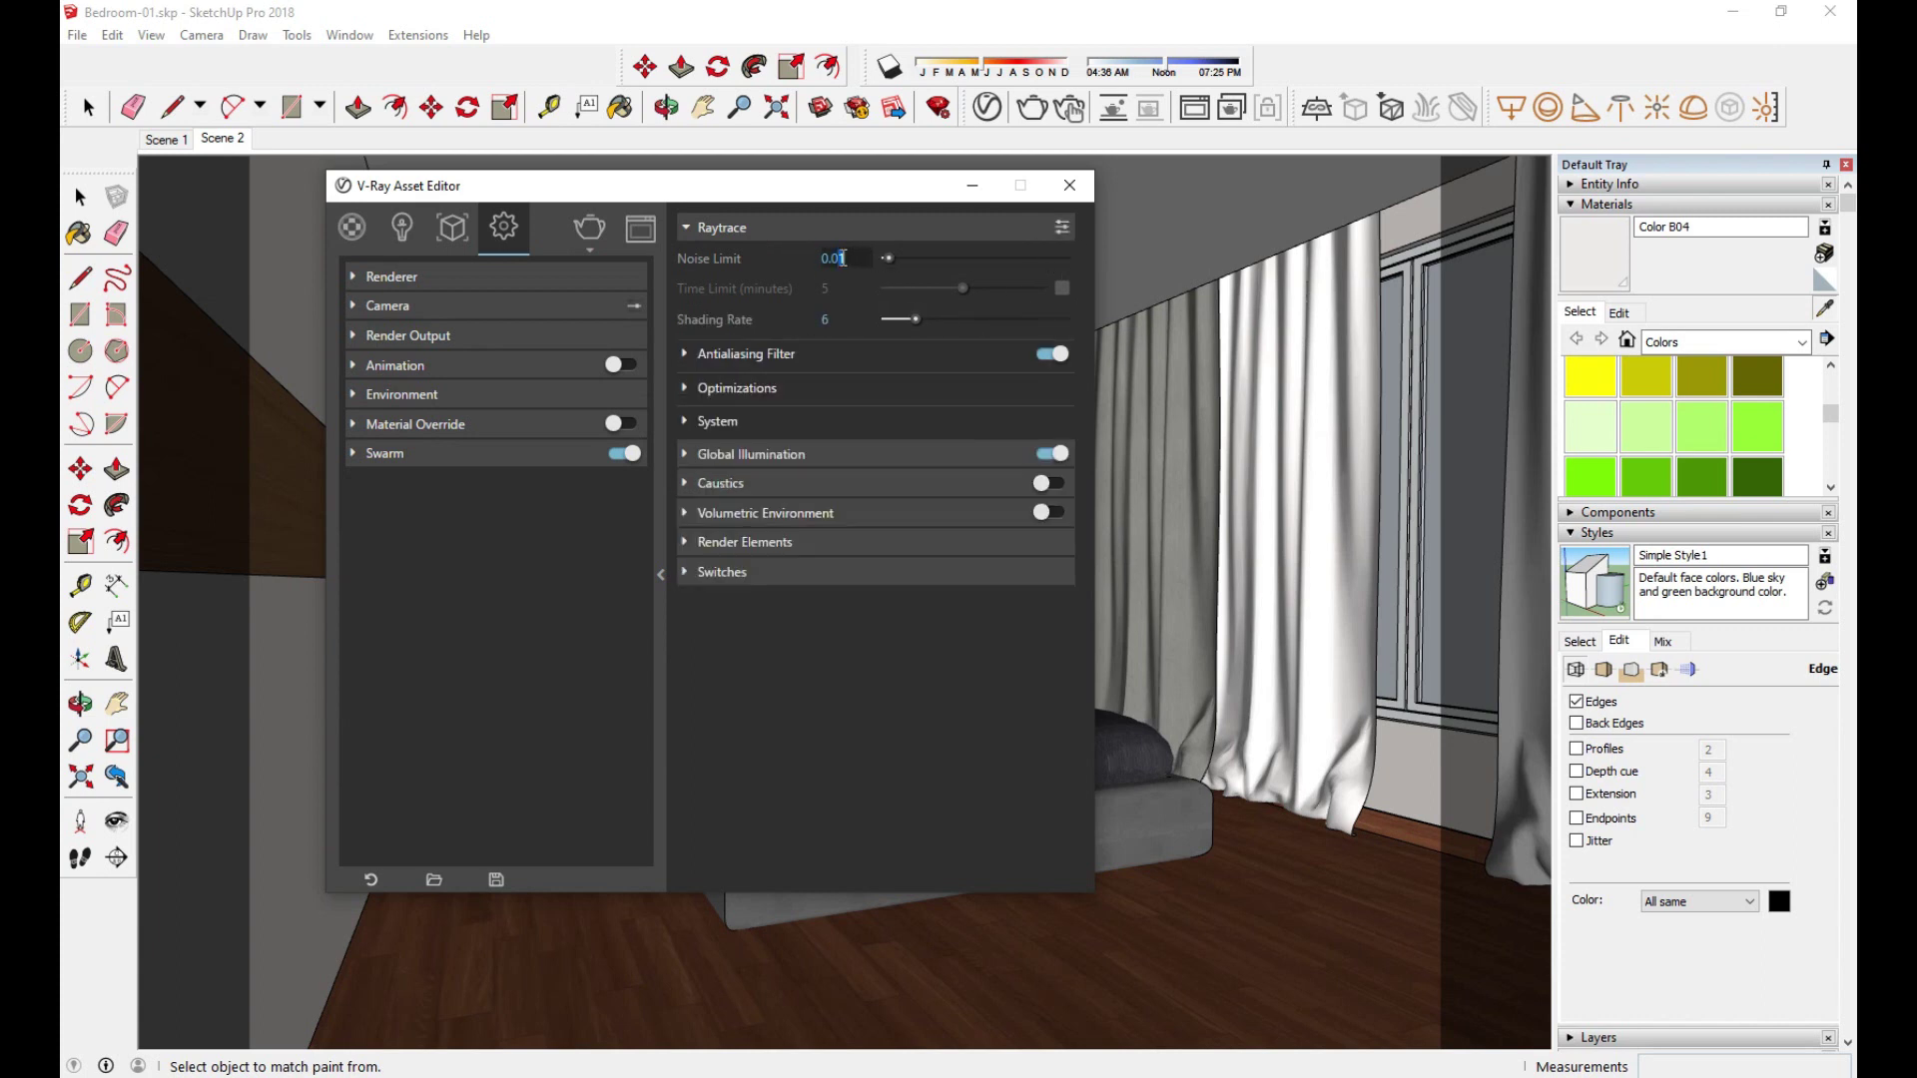
{"action": "type", "text": "0.001"}
{"action": "key", "text": "Return"}
{"action": "left_click", "coordinate": [811, 351]}
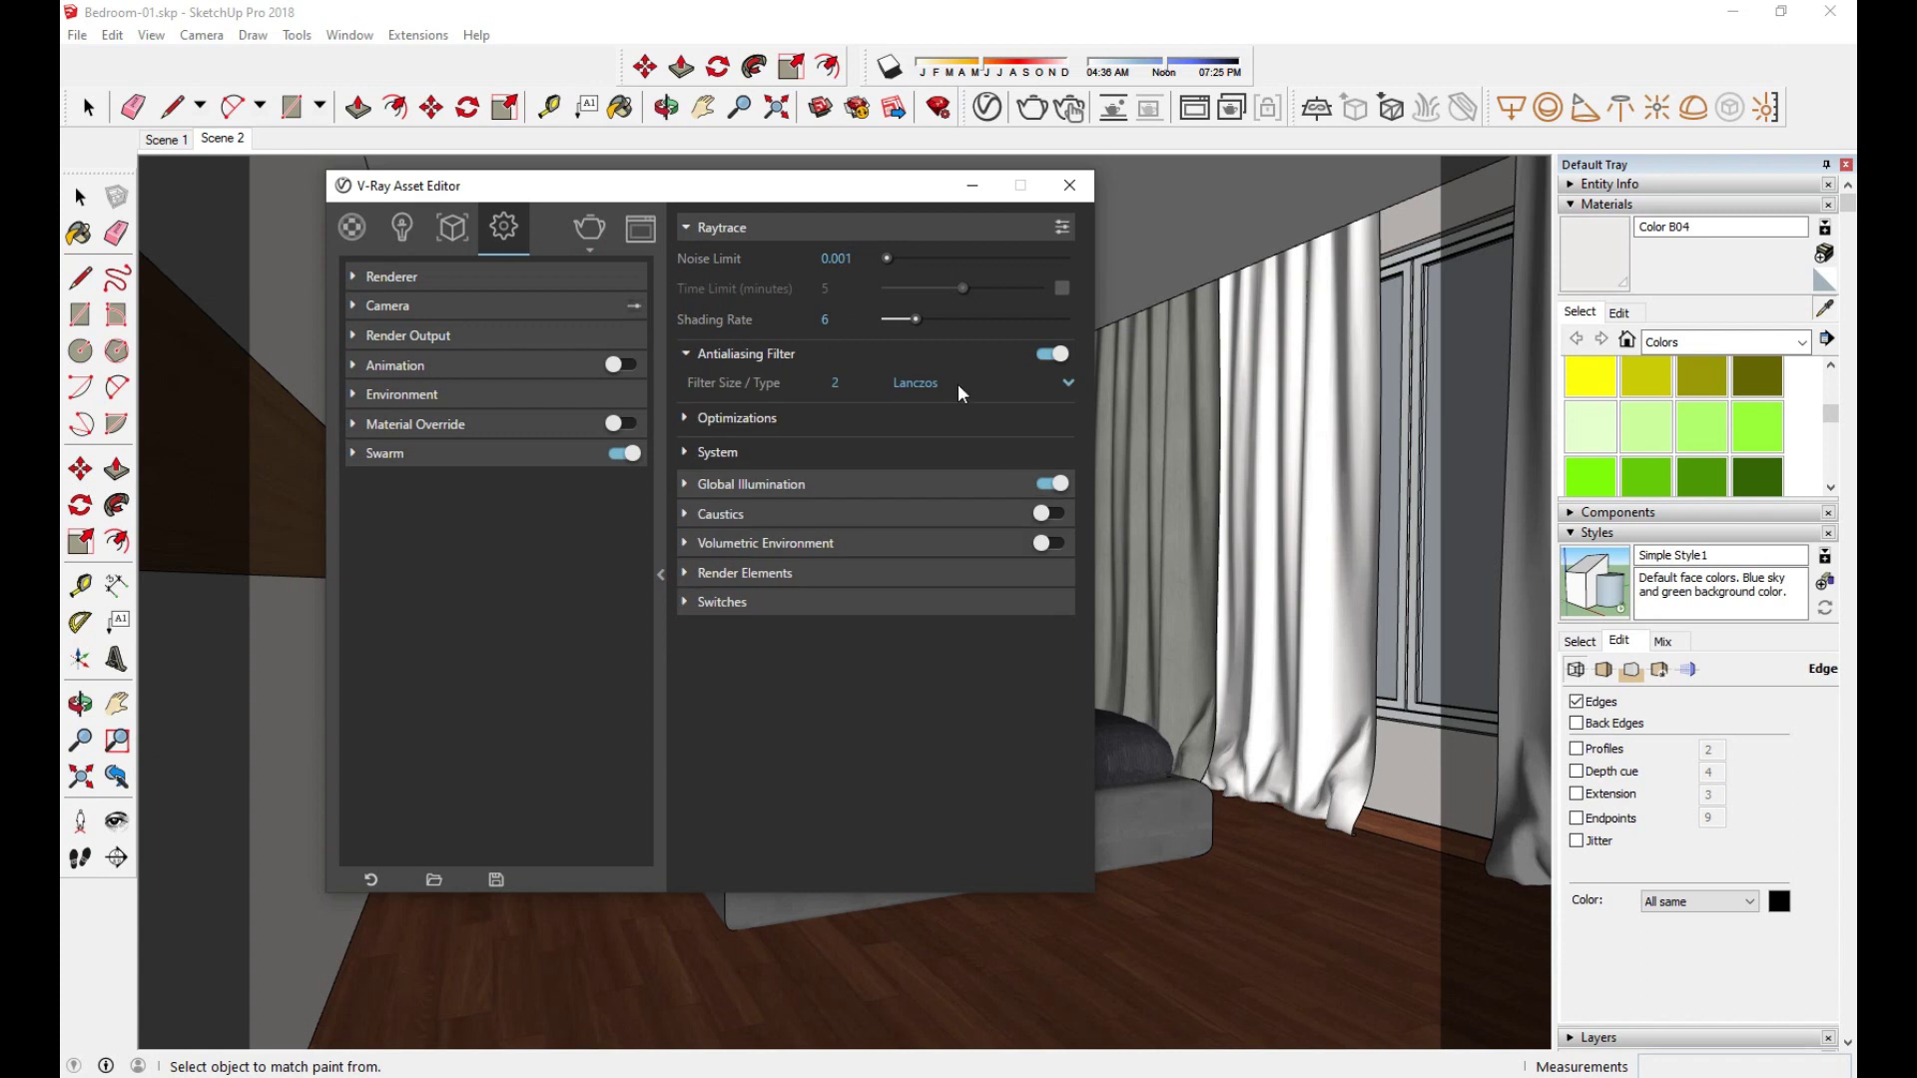
{"action": "left_click", "coordinate": [956, 384]}
{"action": "left_click", "coordinate": [932, 464]}
{"action": "left_click", "coordinate": [752, 228]}
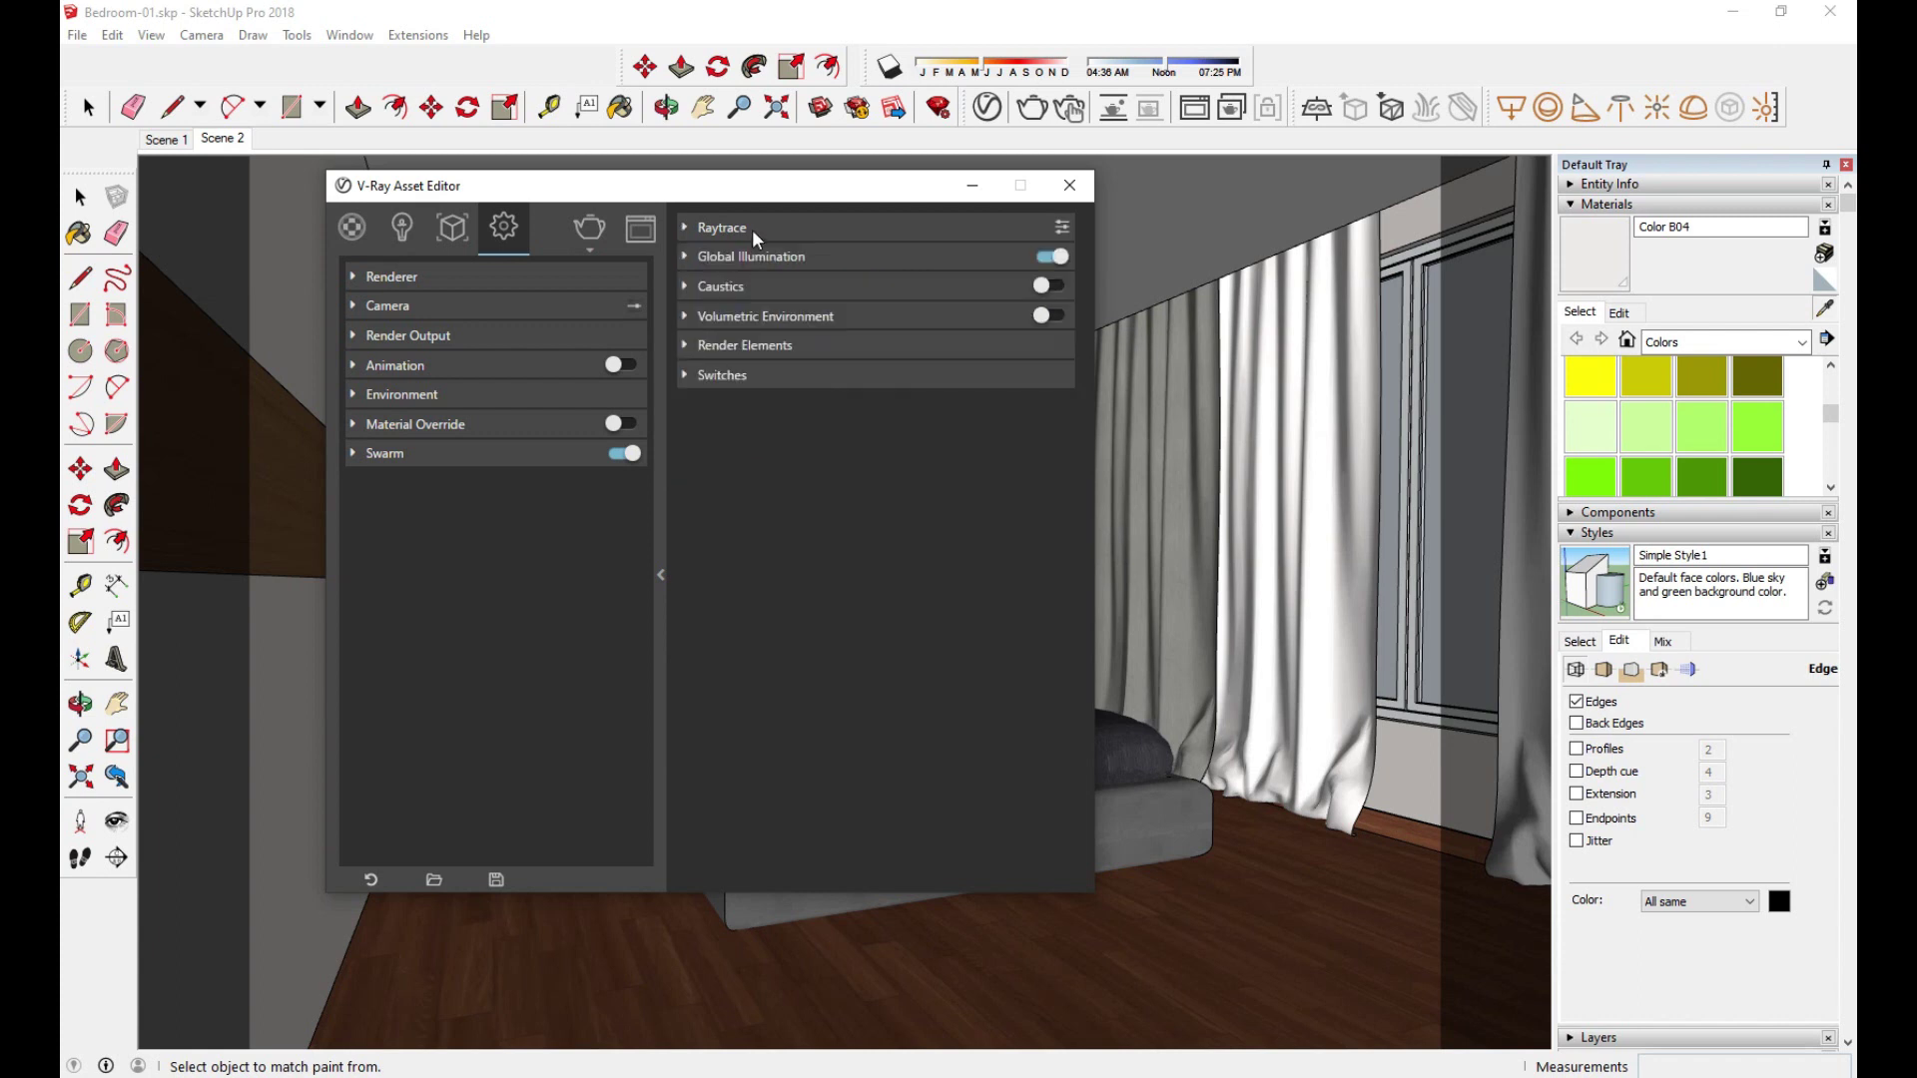
Step: Set the global illumination primary rays to Irradiance map and check the irradiance map subdivs
{"action": "left_click", "coordinate": [752, 256]}
{"action": "left_click", "coordinate": [876, 291]}
{"action": "left_click", "coordinate": [876, 311]}
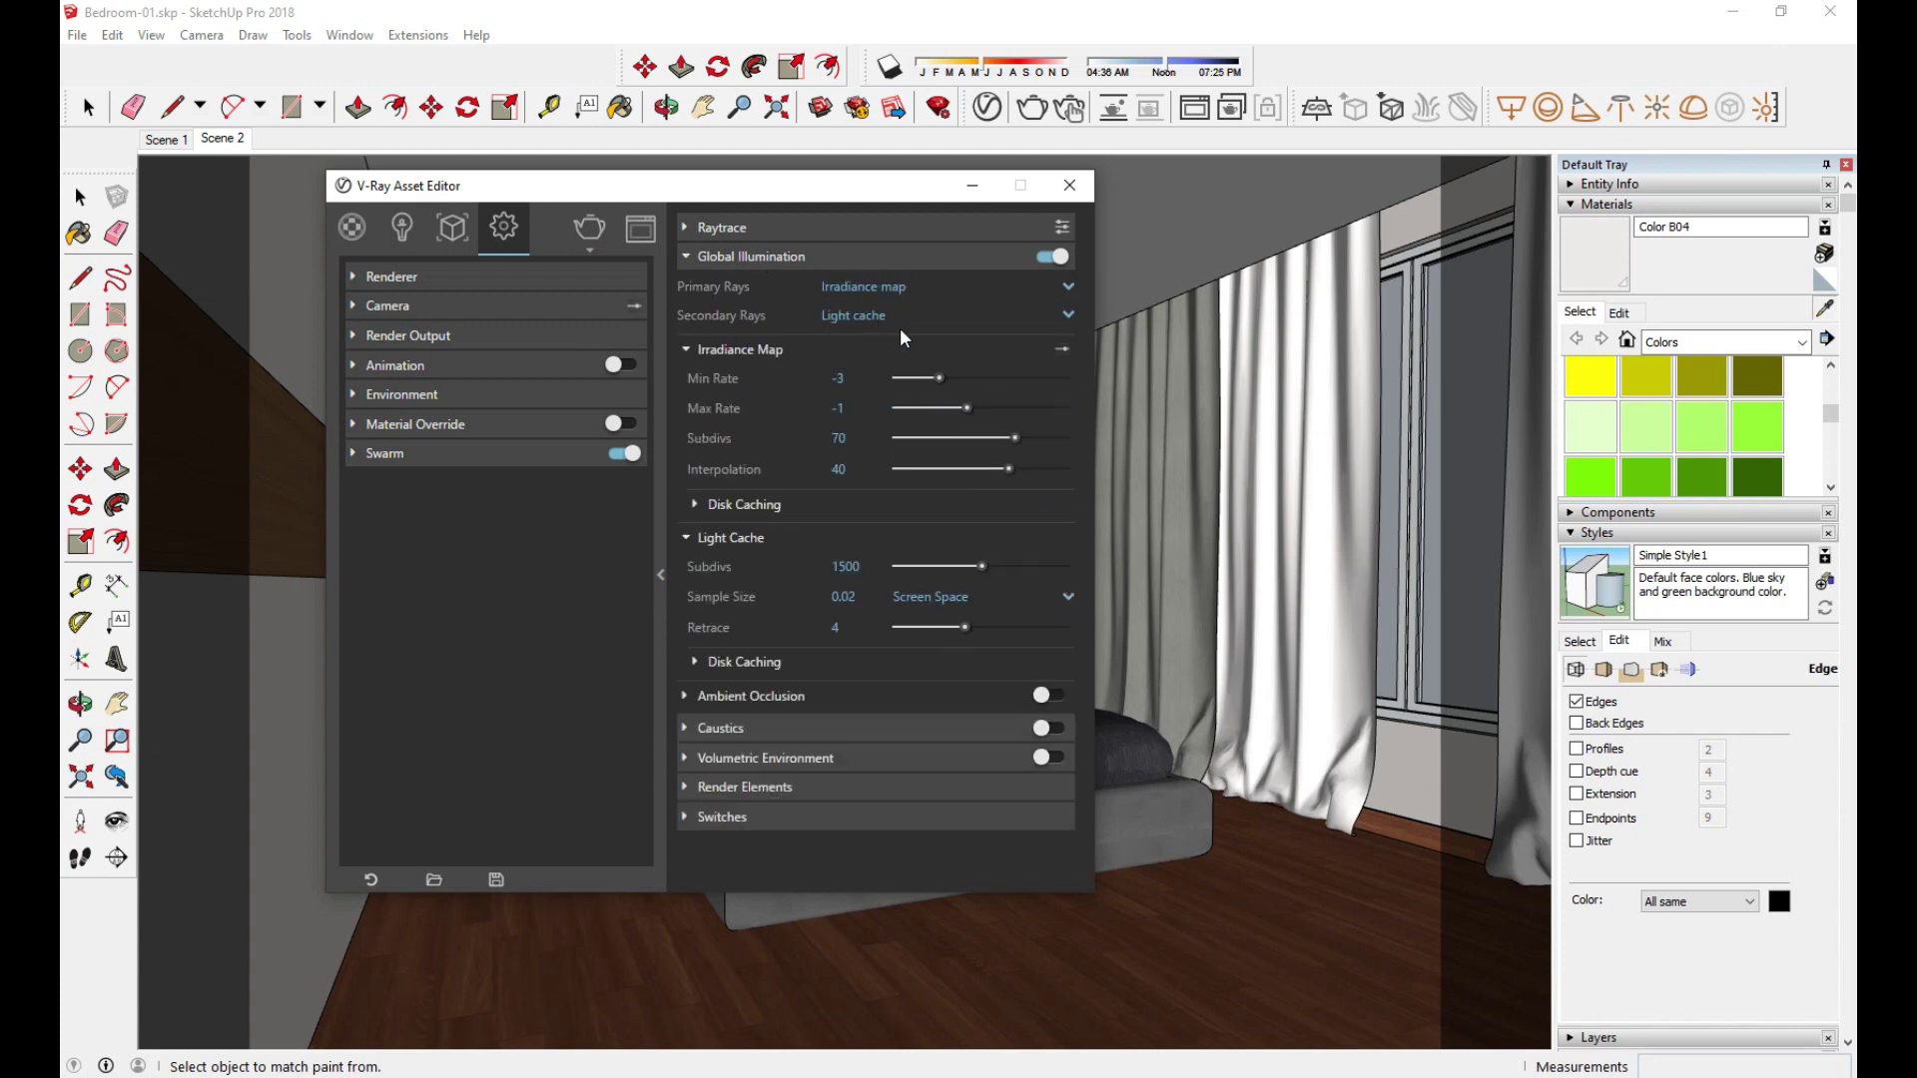
{"action": "double_click", "coordinate": [863, 440]}
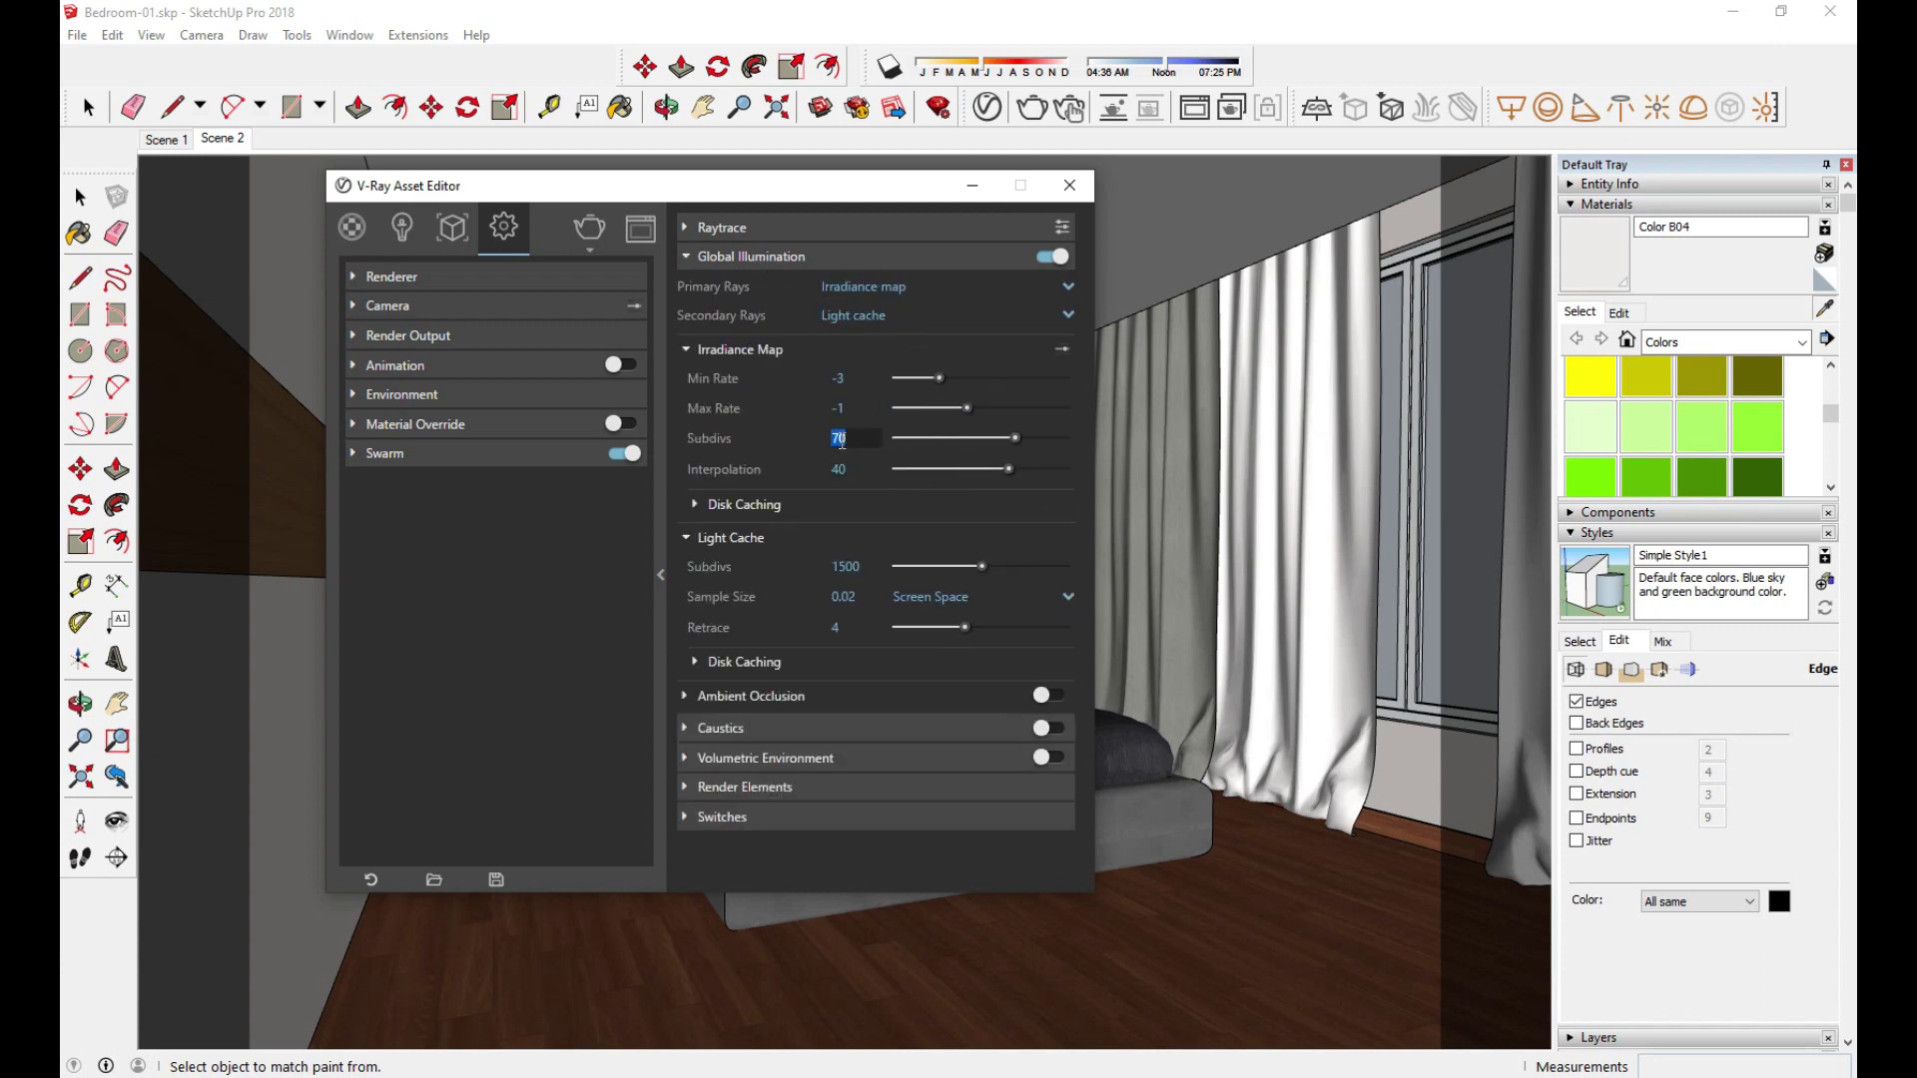
{"action": "left_click", "coordinate": [730, 343]}
{"action": "left_click", "coordinate": [757, 254]}
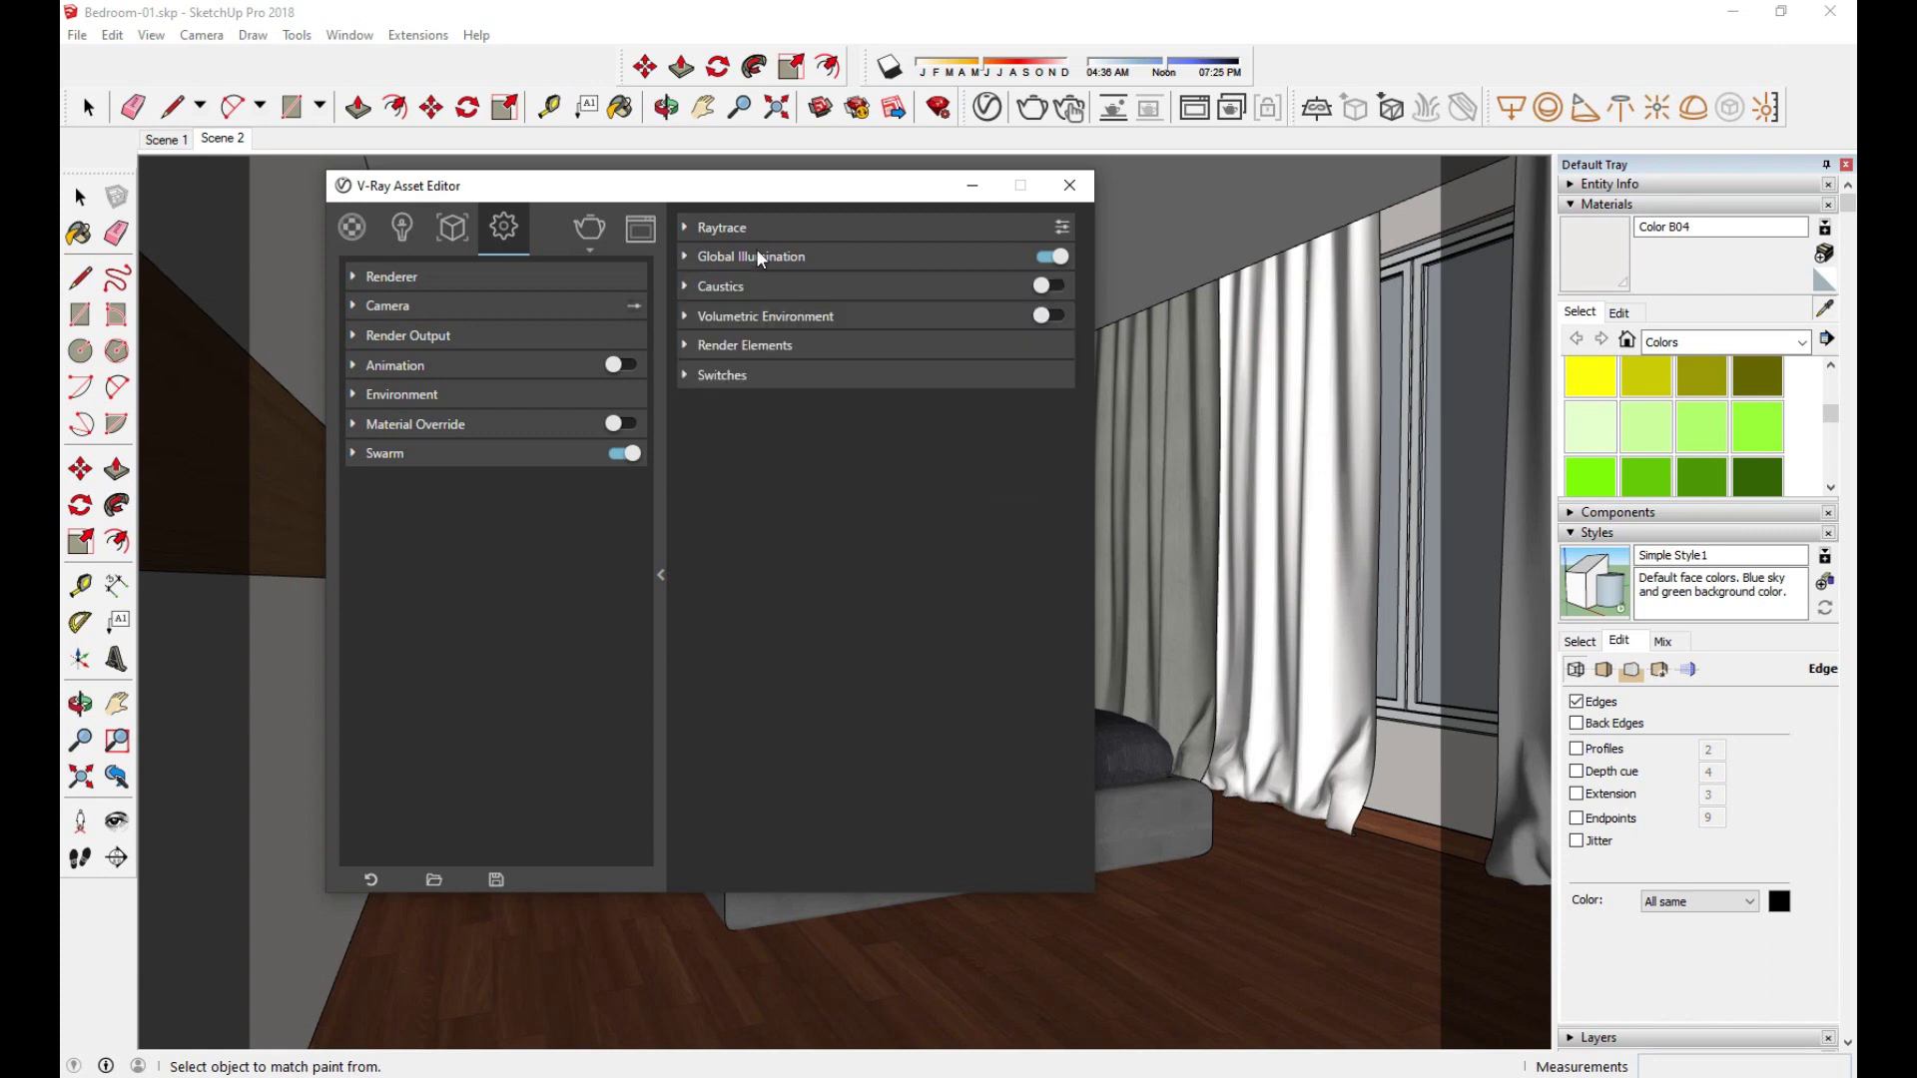
{"action": "left_click", "coordinate": [753, 287]}
{"action": "left_click", "coordinate": [754, 288]}
{"action": "left_click", "coordinate": [759, 319]}
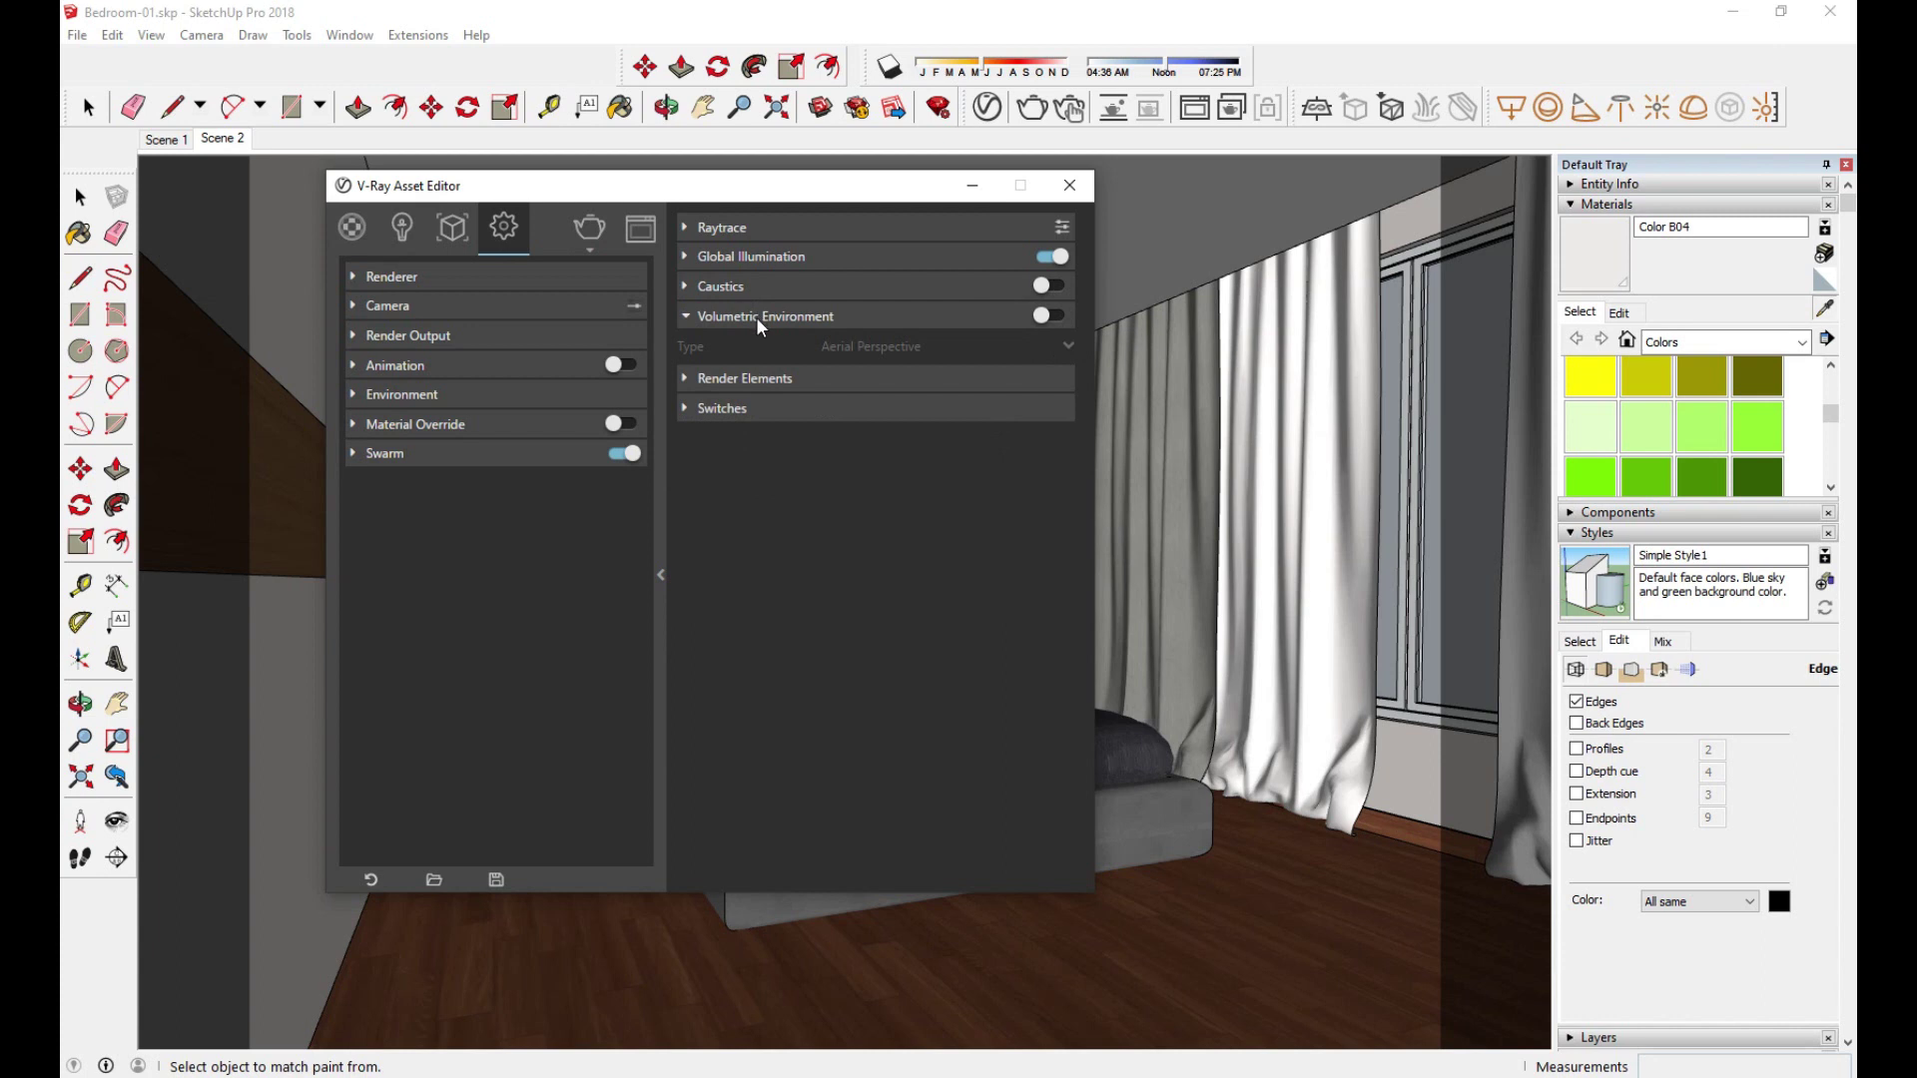
Step: Add the Denoiser, Material ID and Reflection render elements to the V-Ray output
{"action": "left_click", "coordinate": [789, 382]}
{"action": "left_click", "coordinate": [805, 424]}
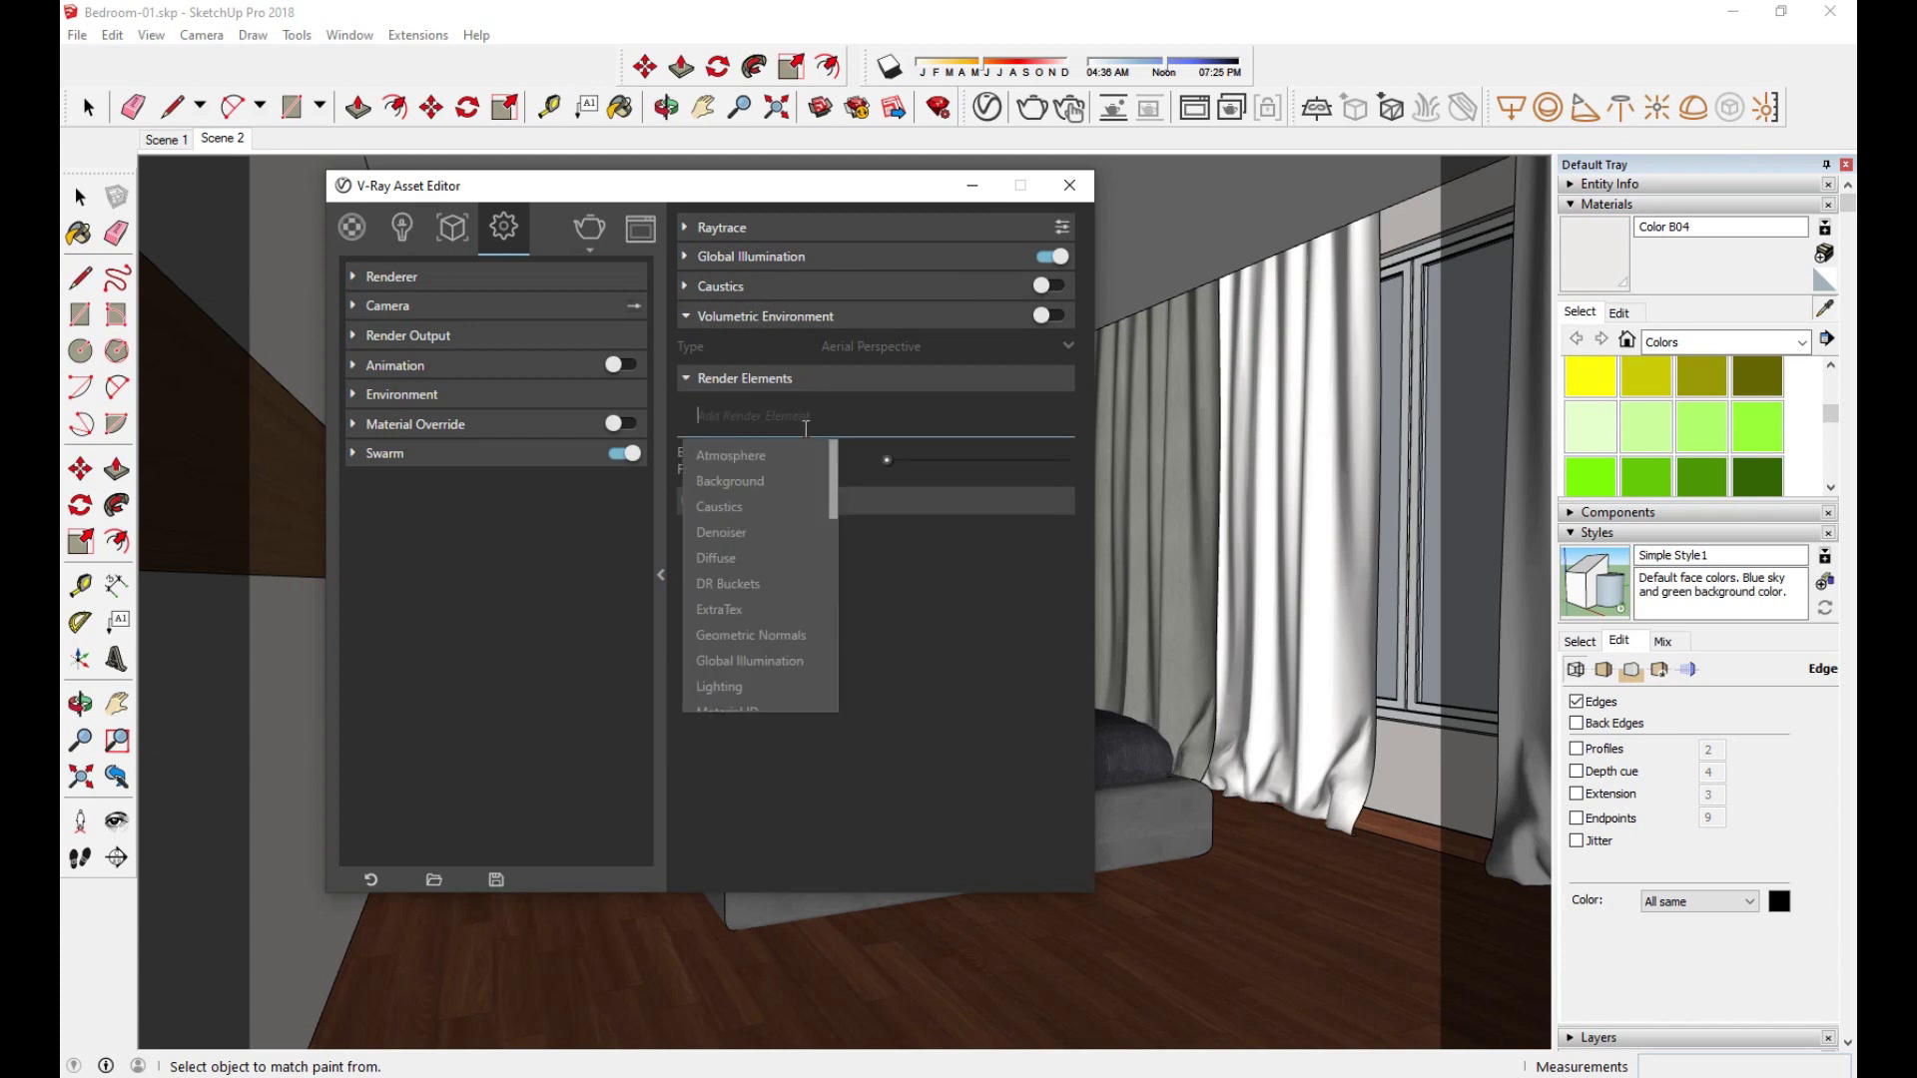
{"action": "type", "text": "d"}
{"action": "left_click", "coordinate": [753, 452]}
{"action": "left_click", "coordinate": [899, 424]}
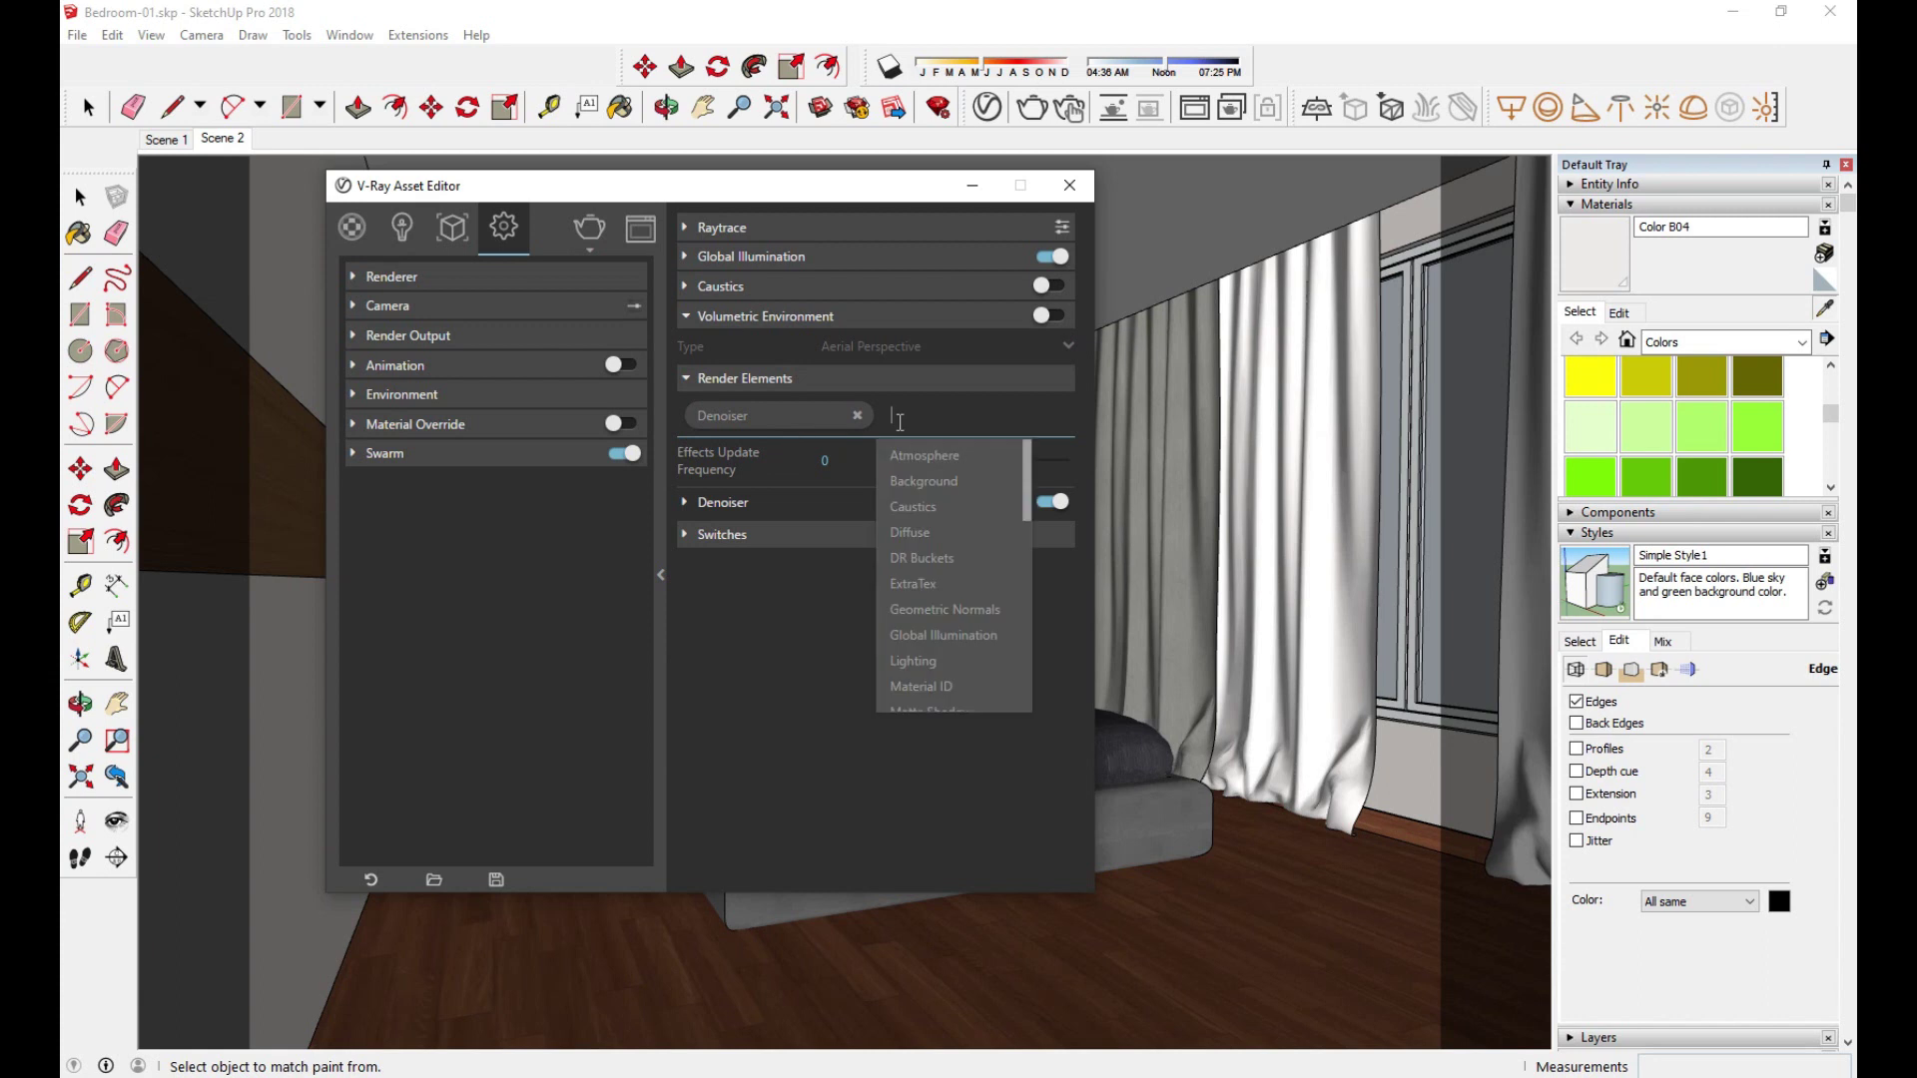
{"action": "type", "text": "m"}
{"action": "left_click", "coordinate": [918, 458]}
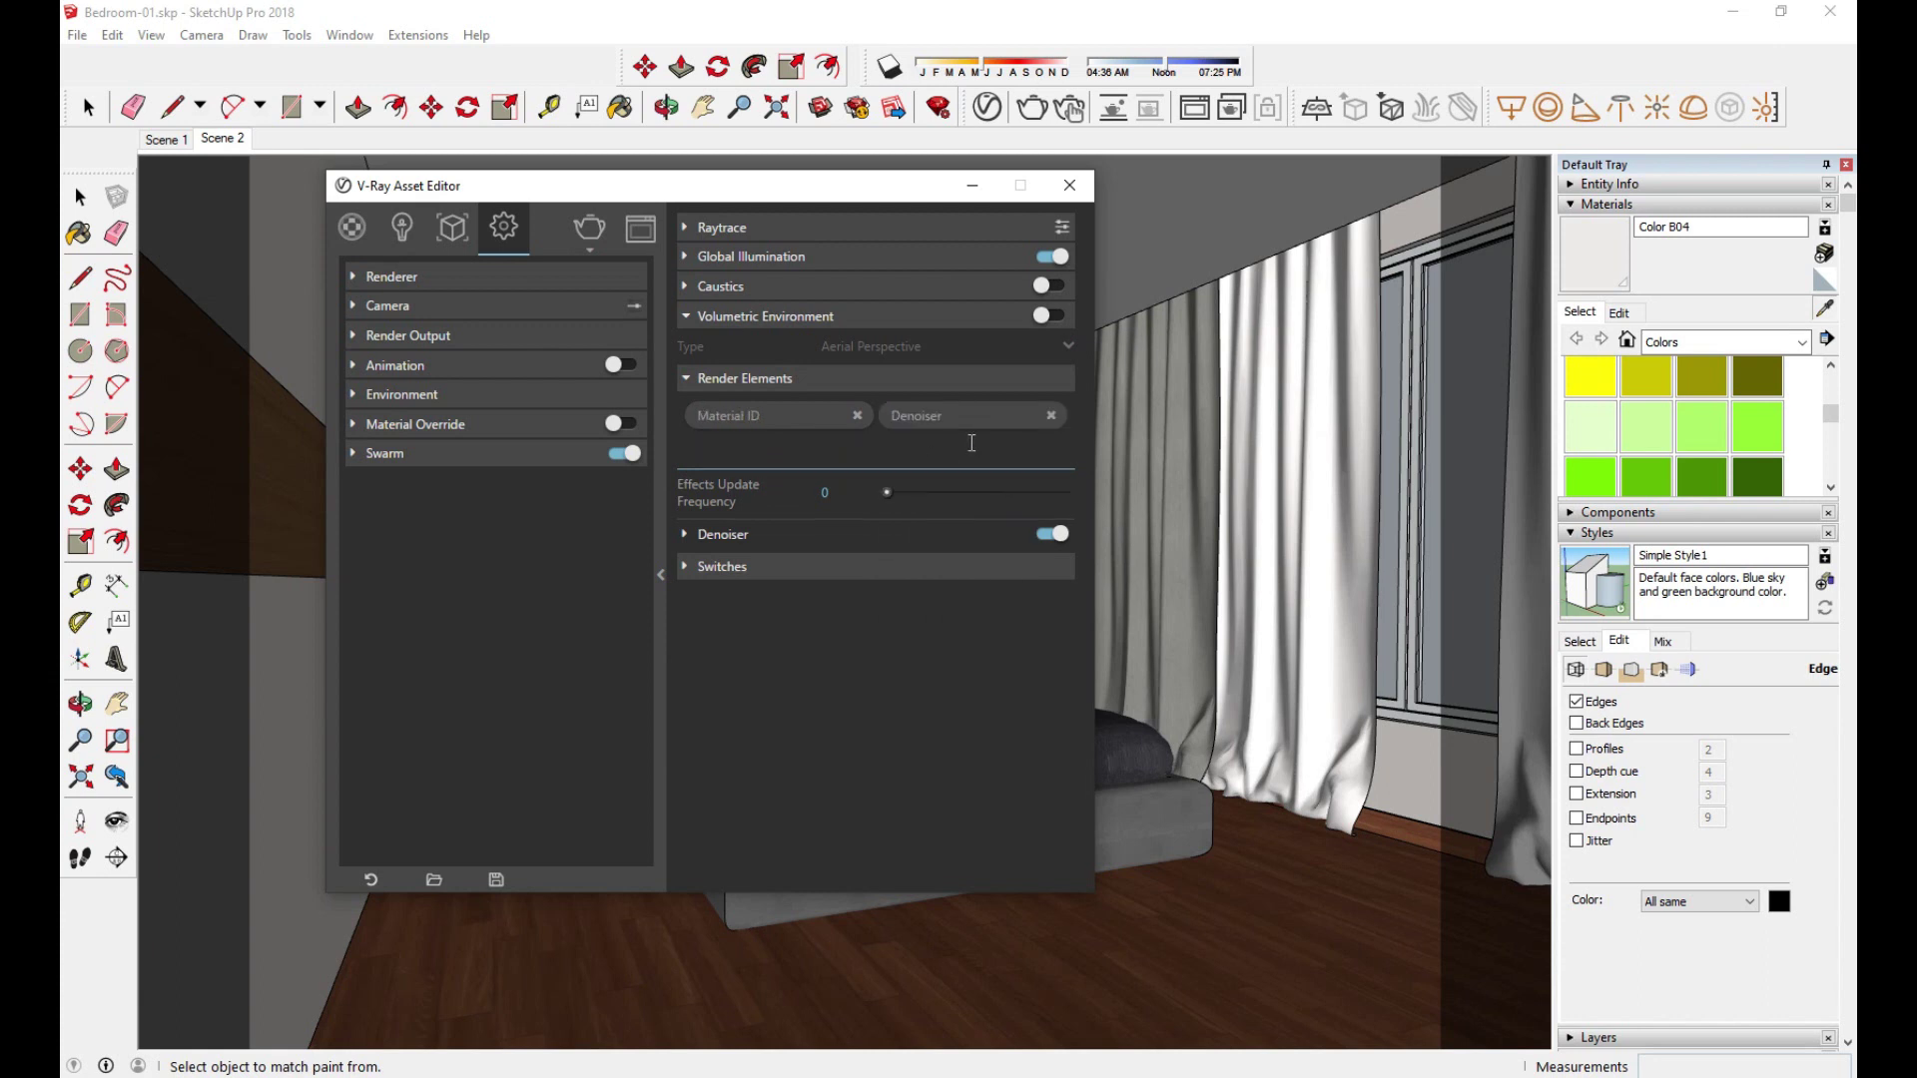
{"action": "left_click", "coordinate": [966, 451]}
{"action": "type", "text": "r"}
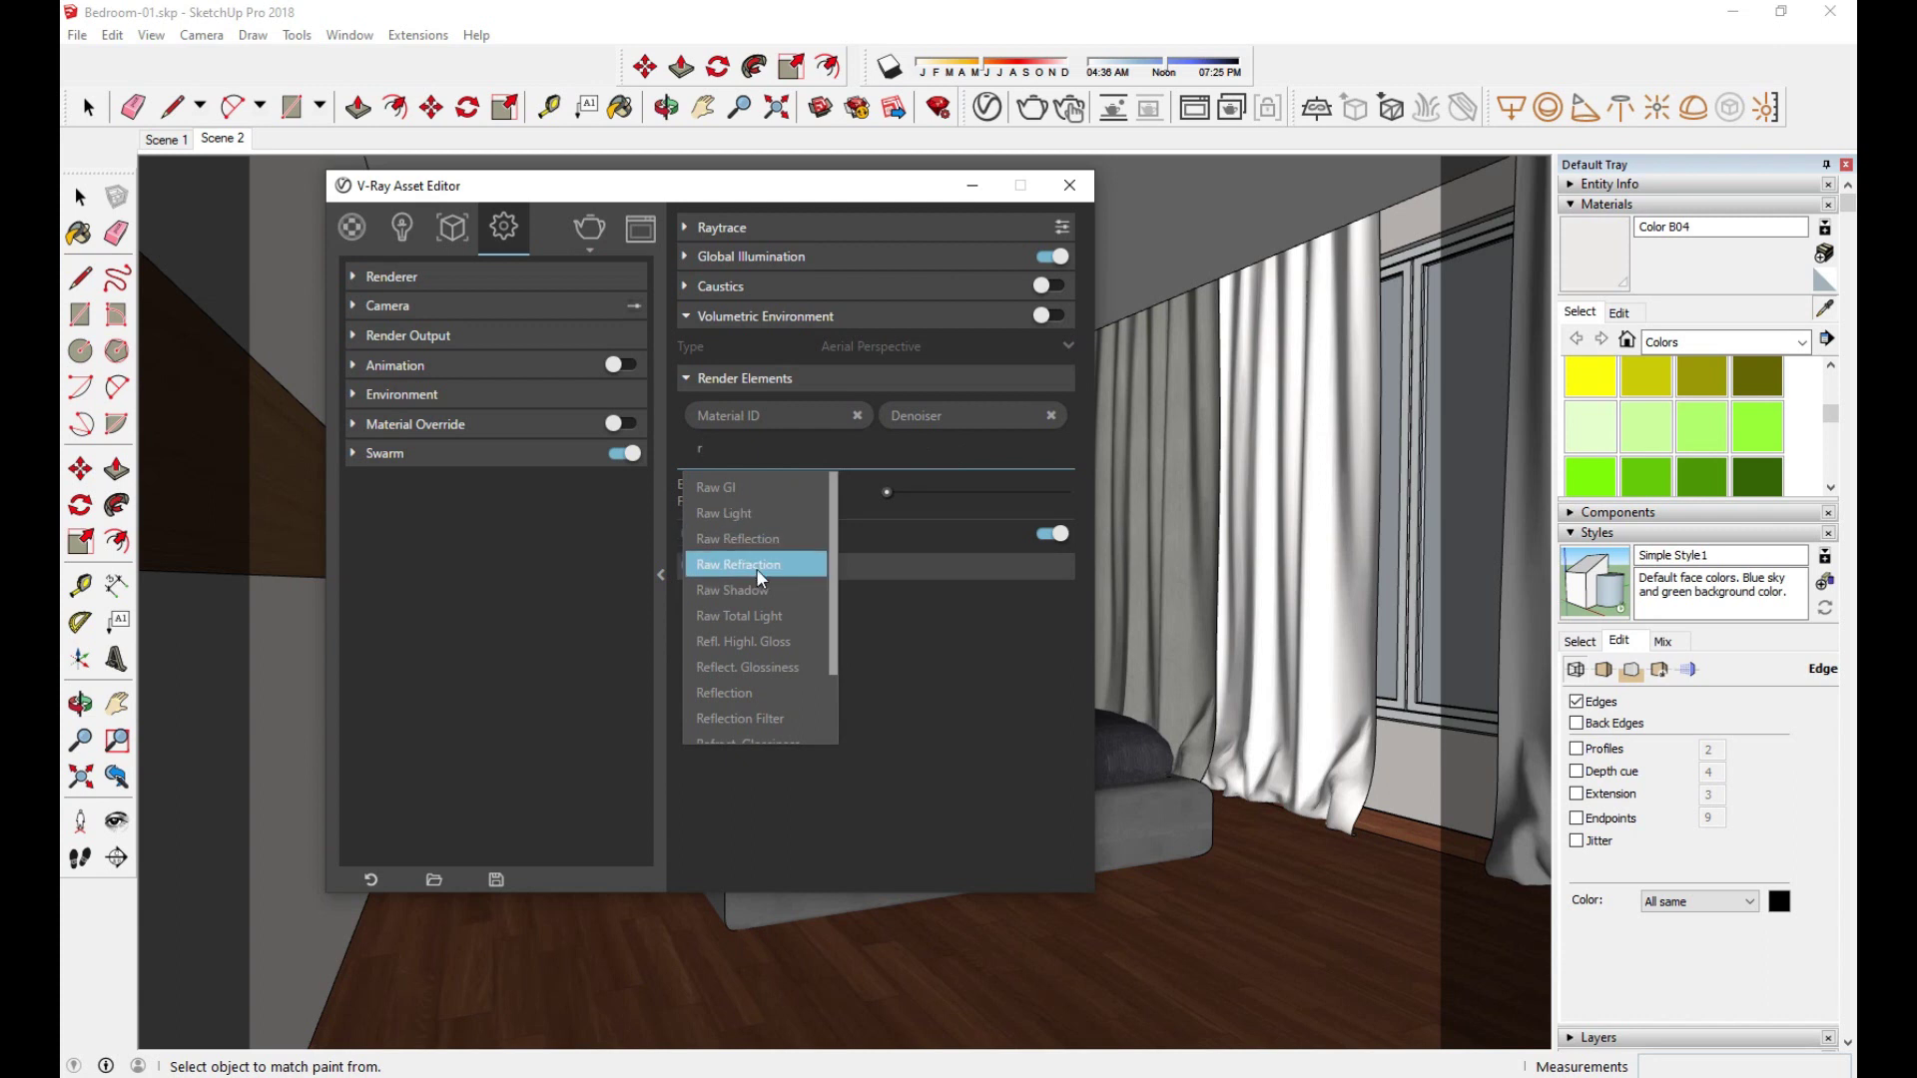
{"action": "left_click", "coordinate": [739, 693]}
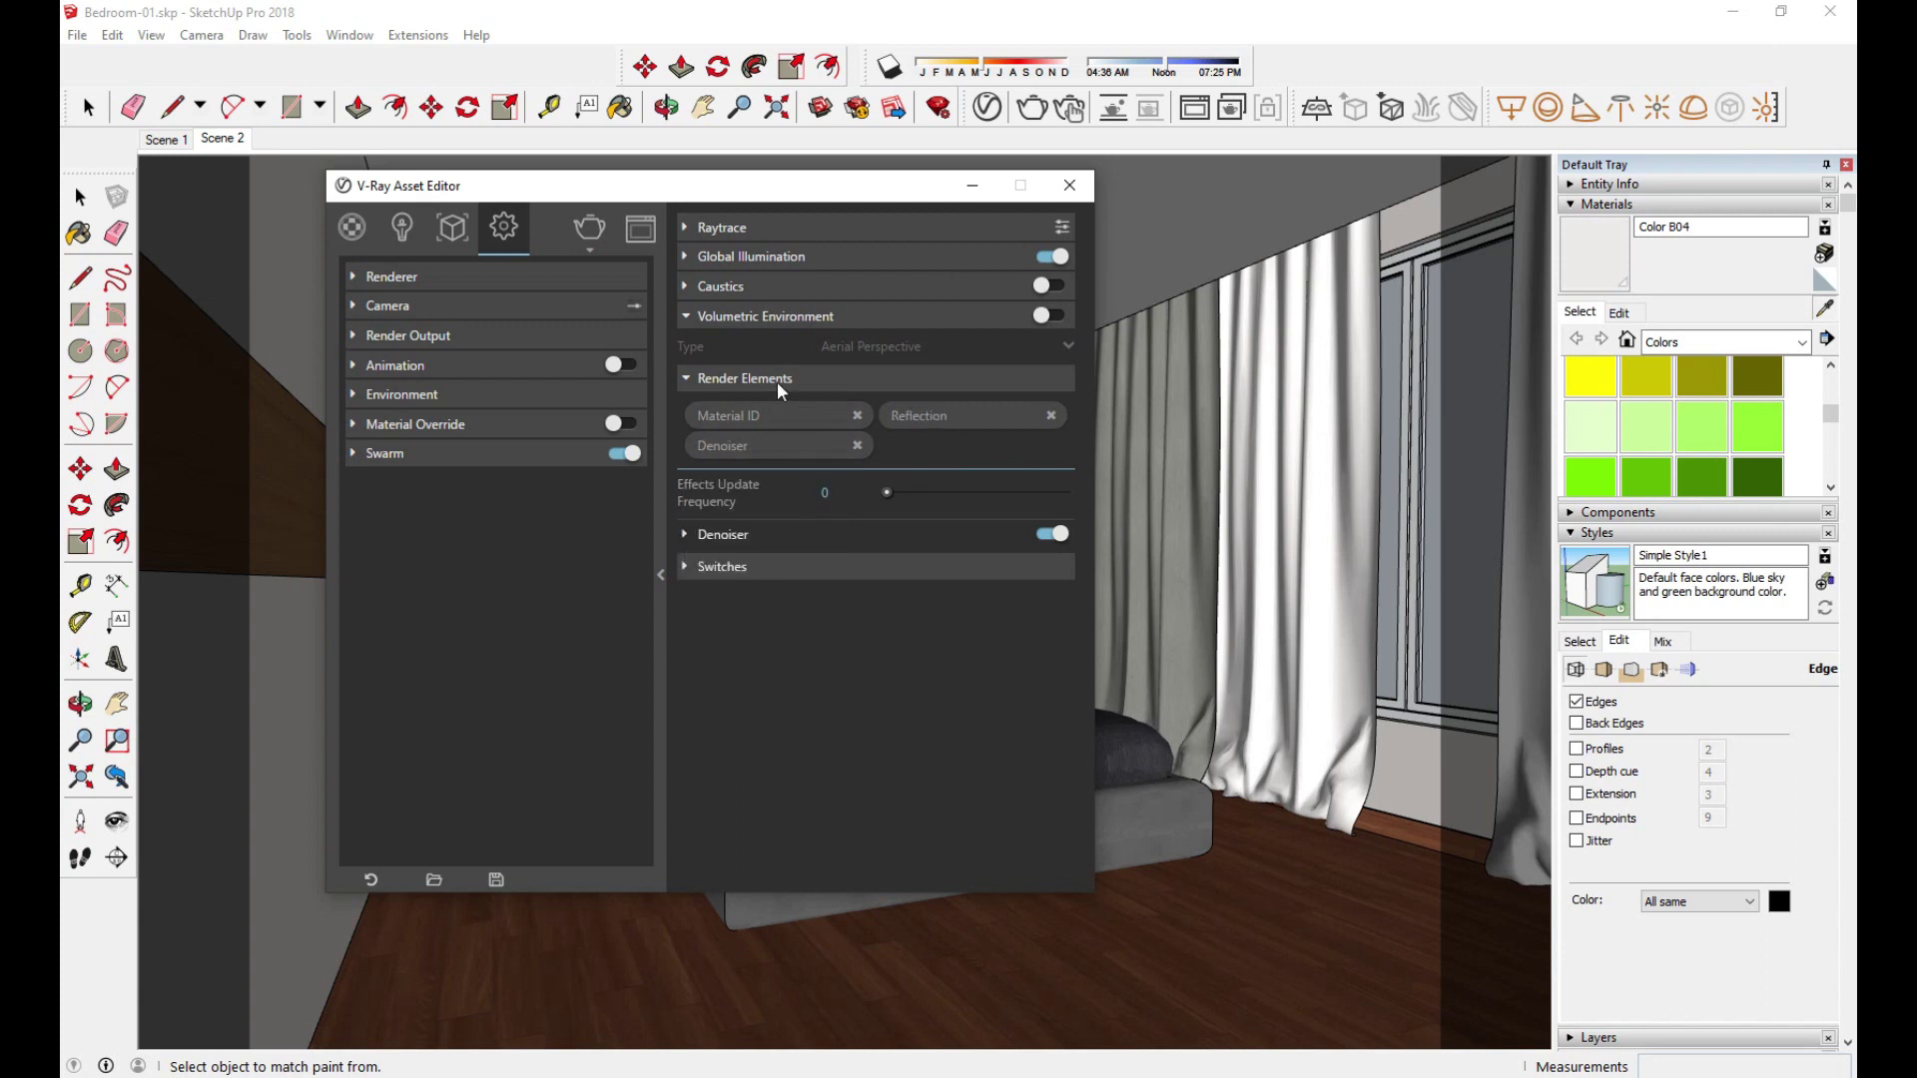
Step: Check the Denoiser settings and collapse the volumetric environment and render elements sections
{"action": "left_click", "coordinate": [756, 536]}
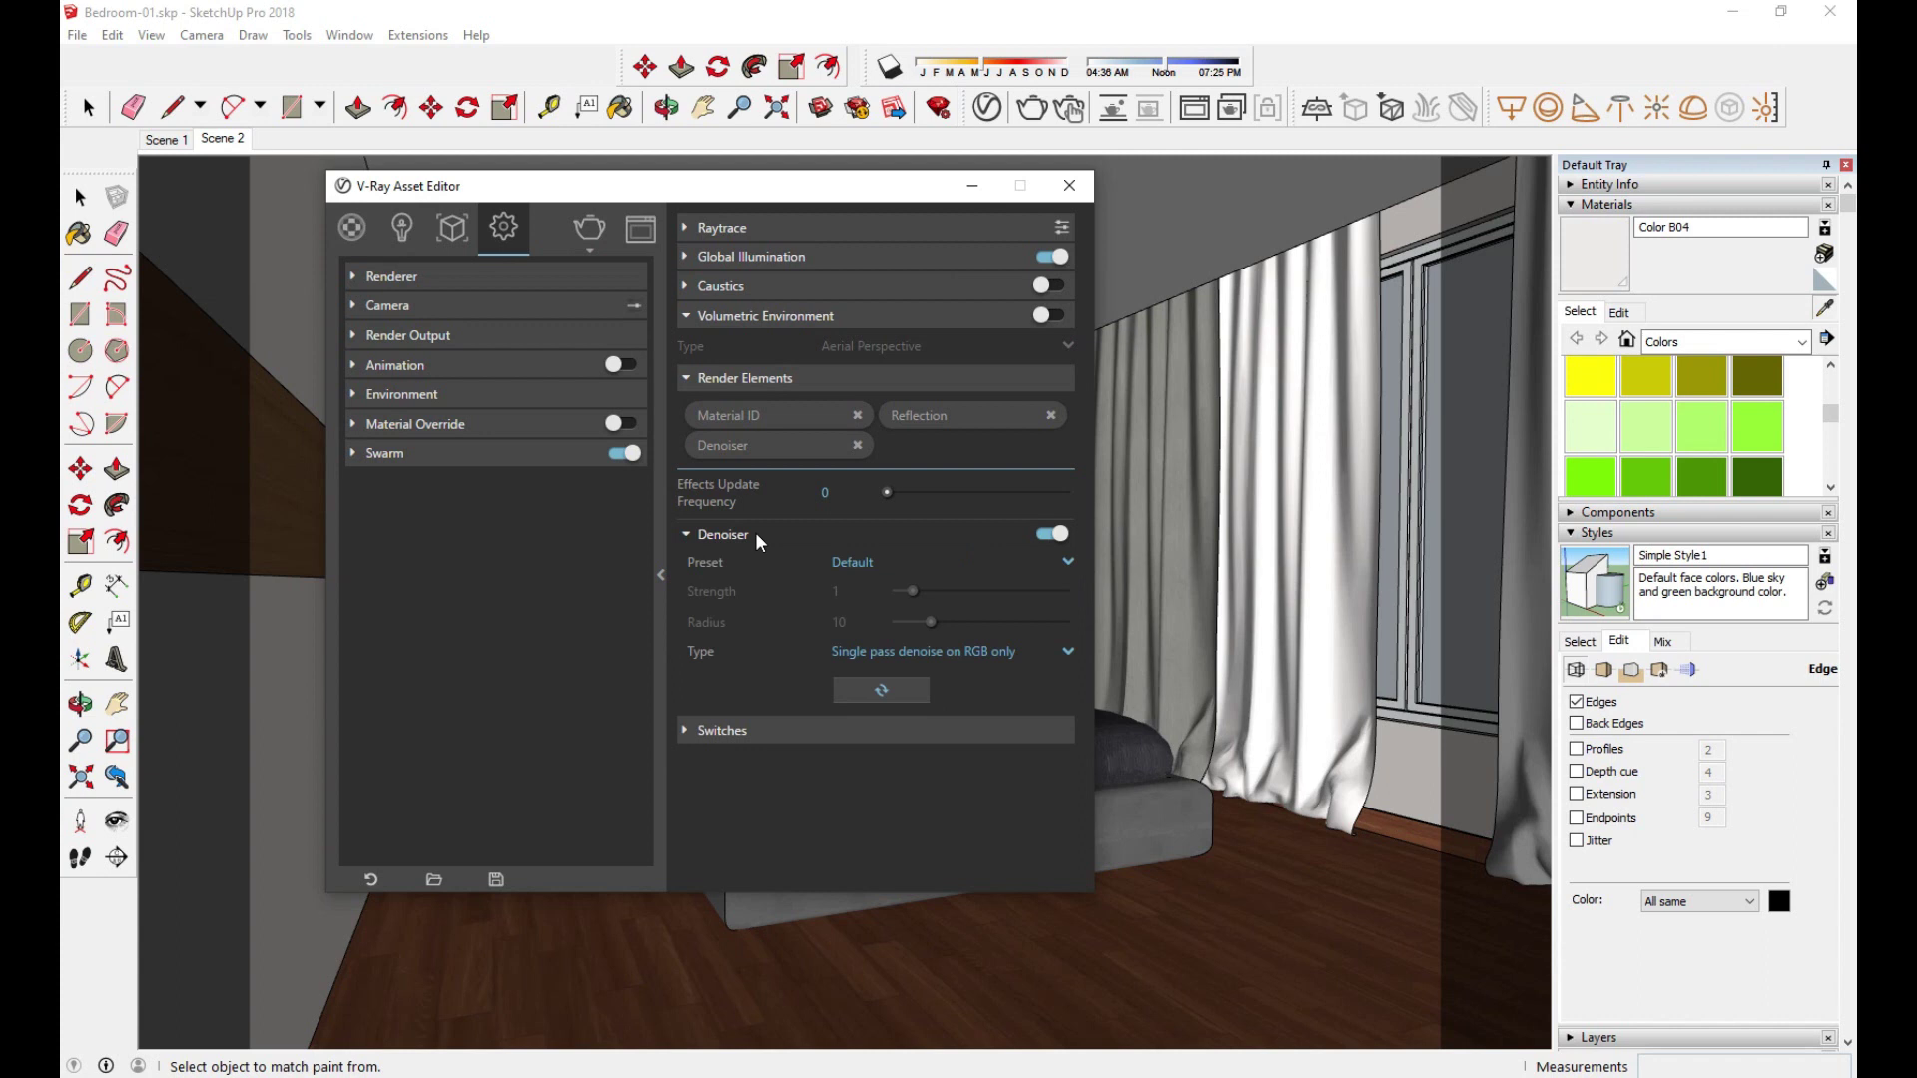
{"action": "left_click", "coordinate": [734, 537]}
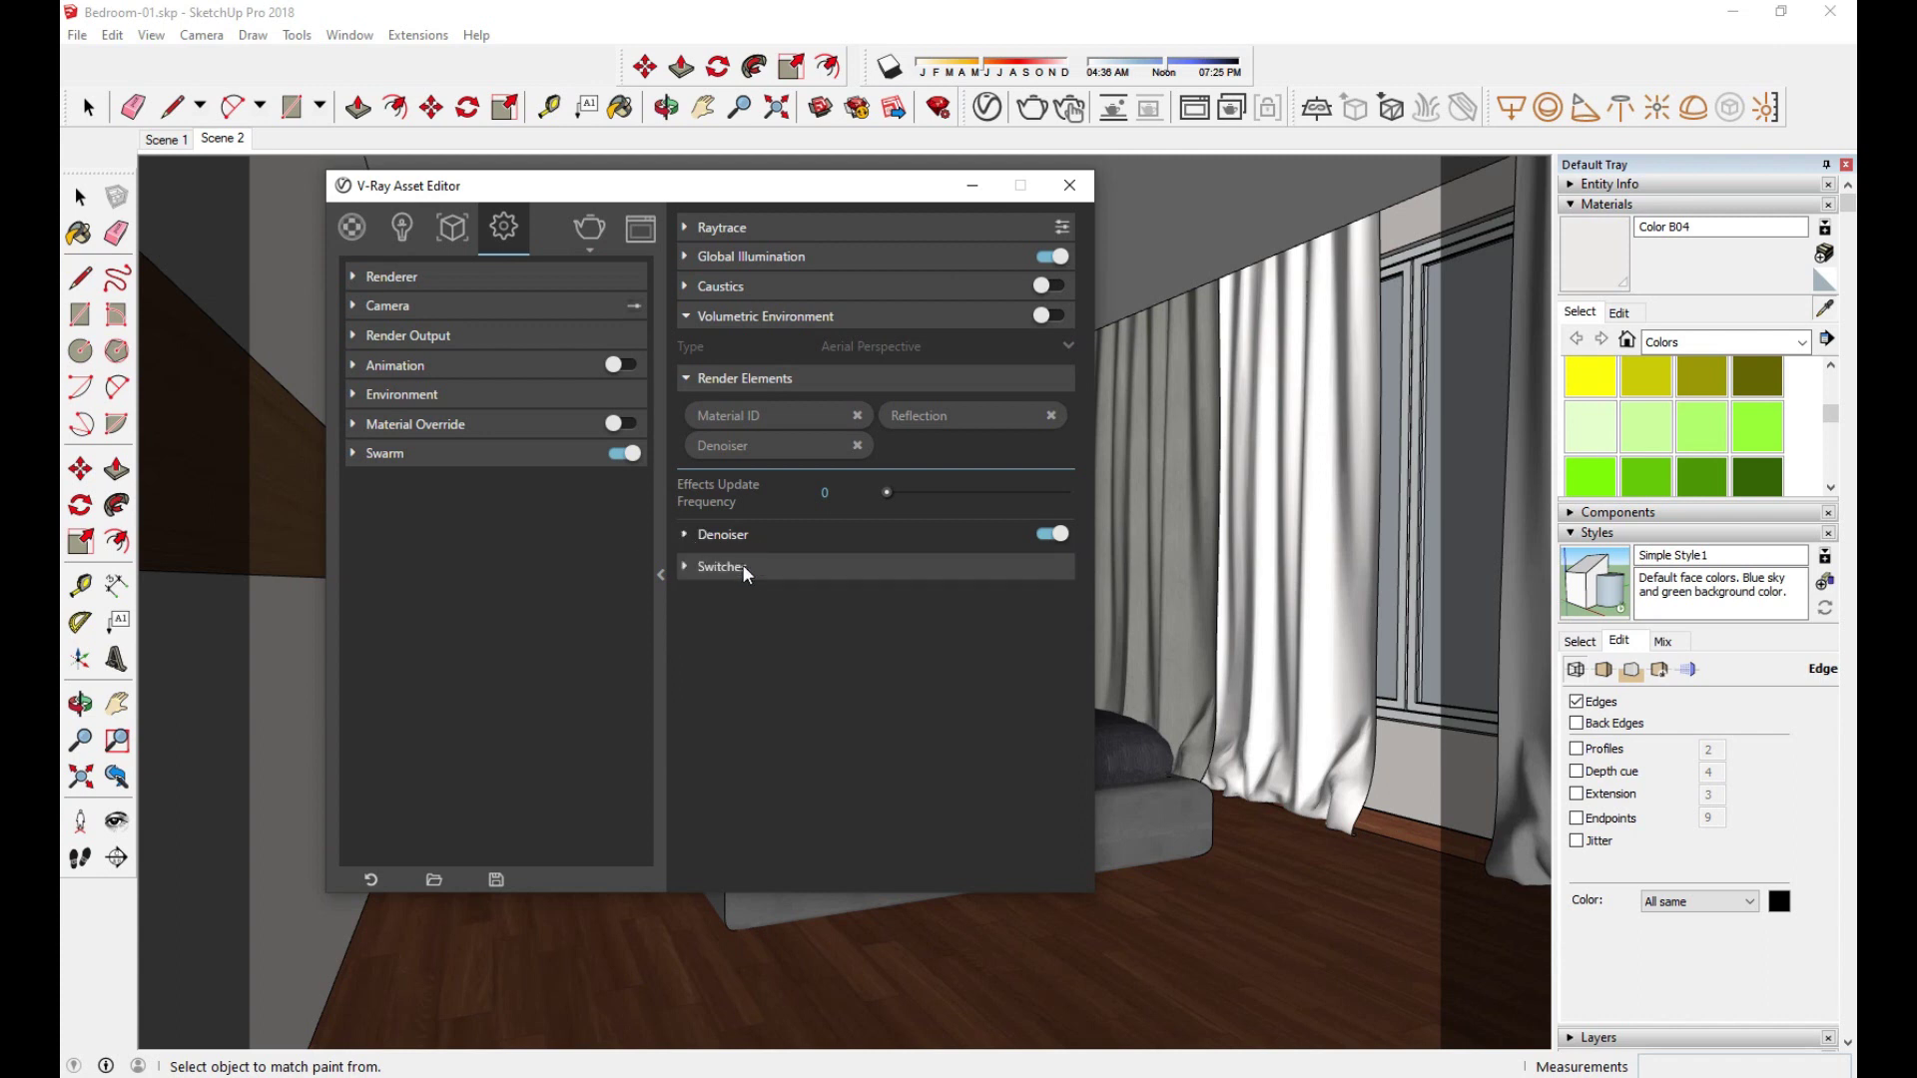
{"action": "left_click", "coordinate": [739, 319]}
{"action": "left_click", "coordinate": [730, 347]}
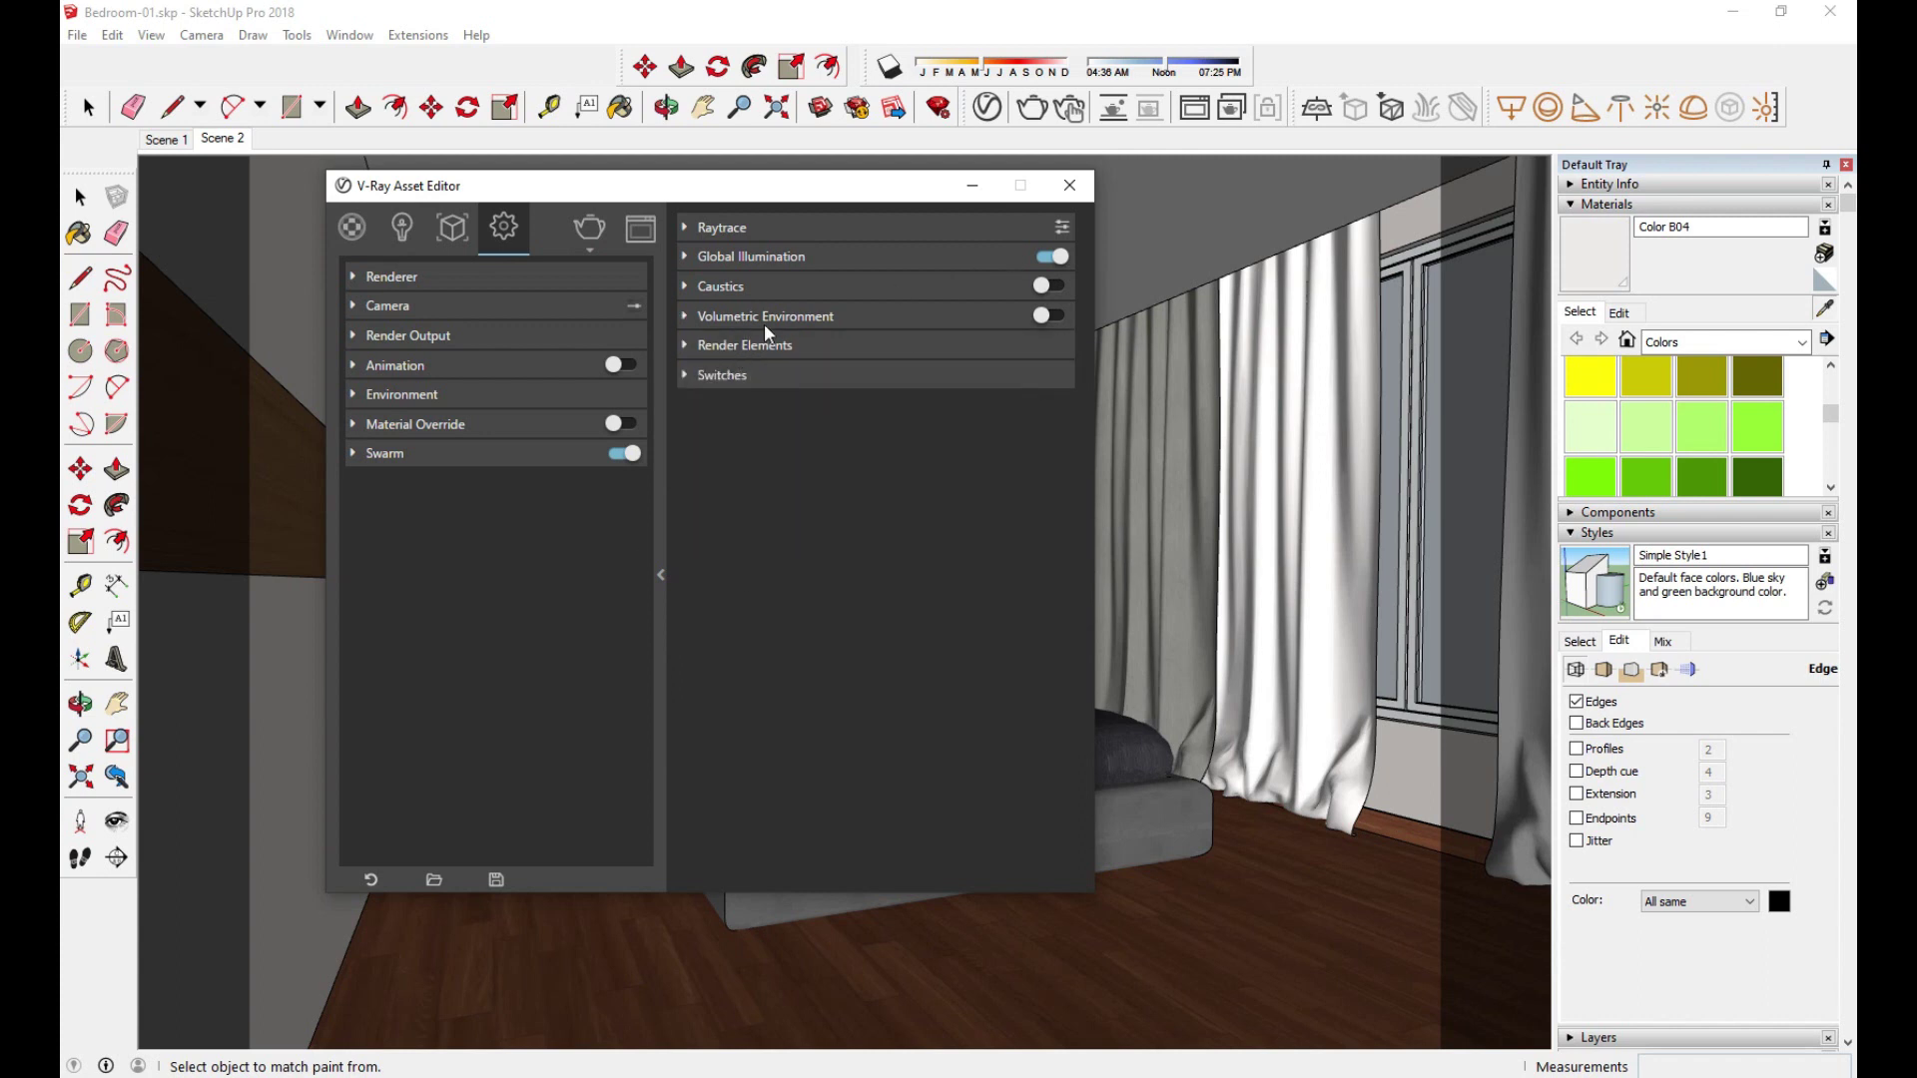
Step: Close the V-Ray Asset Editor, activate the Select tool, and reopen the editor to recheck the render output settings
{"action": "left_click", "coordinate": [1069, 186]}
{"action": "left_click", "coordinate": [80, 196]}
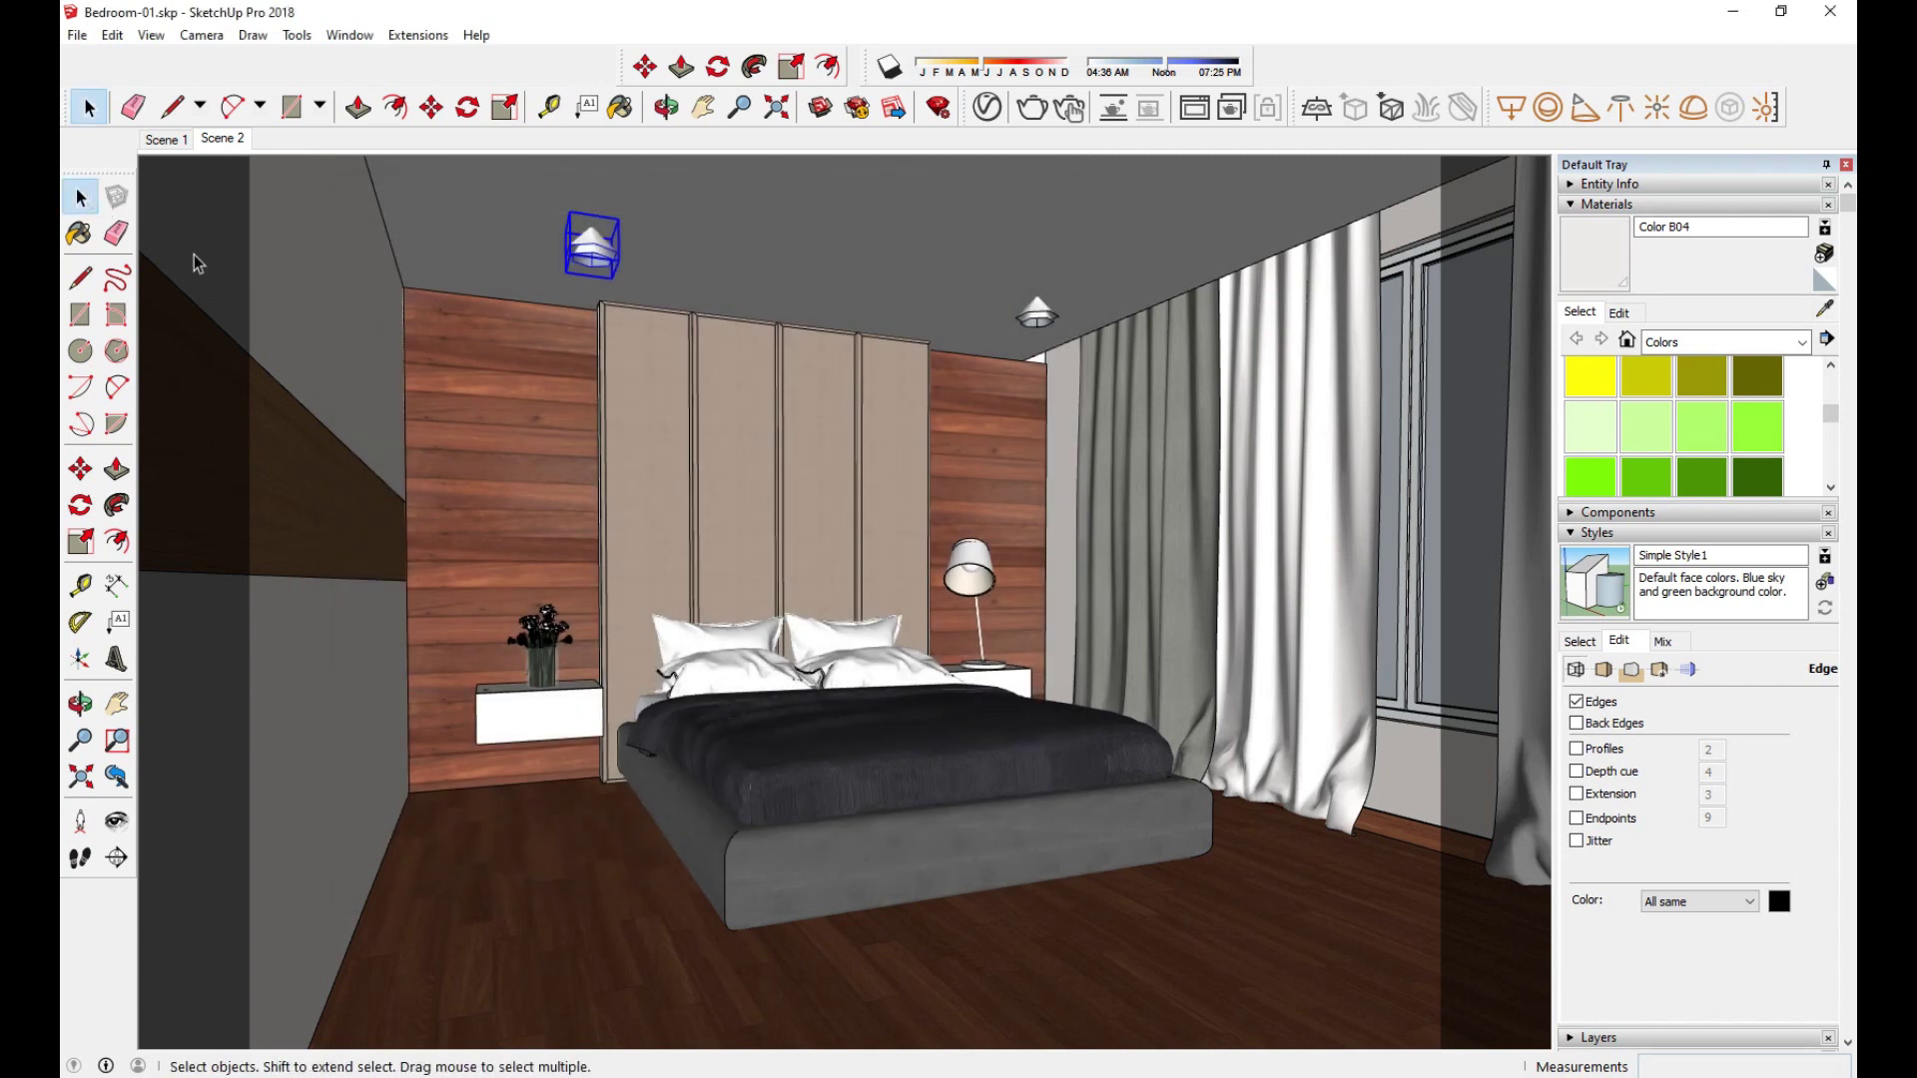
{"action": "left_click", "coordinate": [986, 107]}
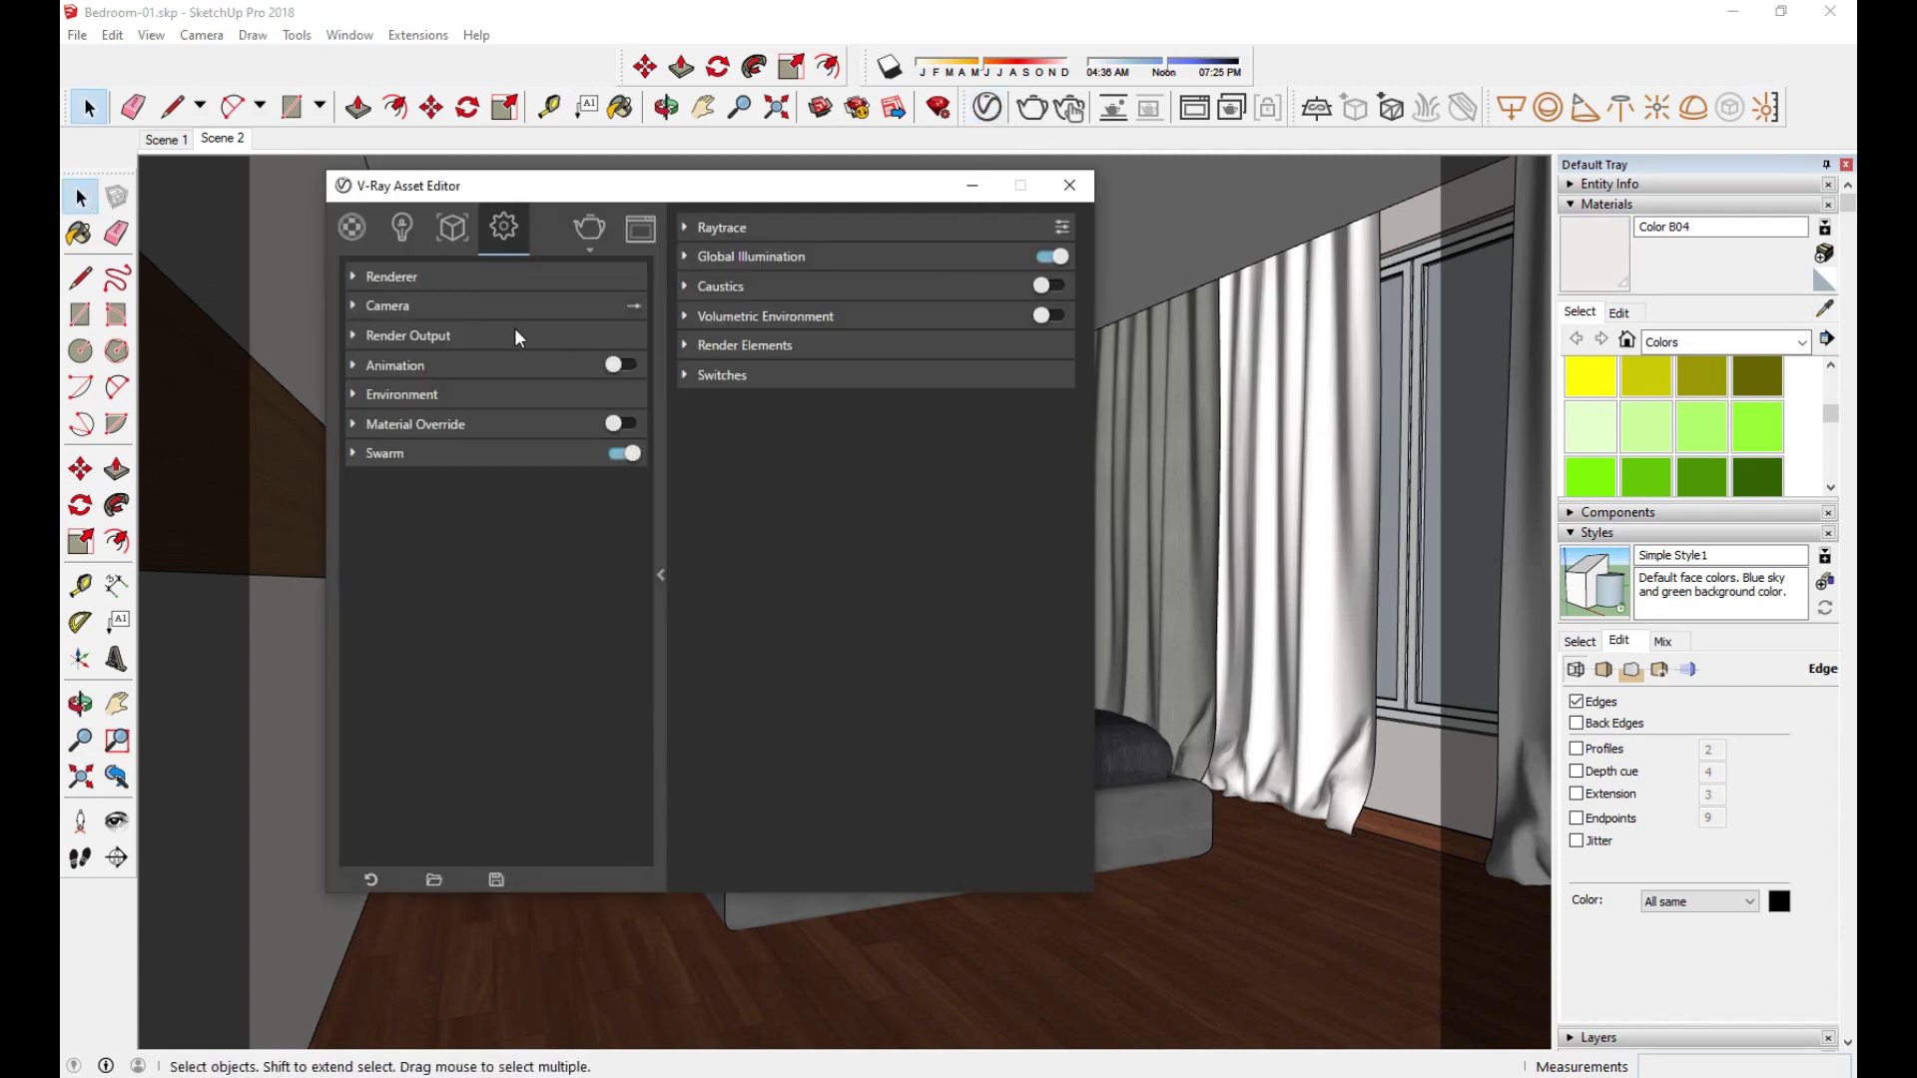
{"action": "left_click", "coordinate": [435, 337]}
{"action": "left_click", "coordinate": [435, 337]}
Step: Render the bedroom scene, reposition the frame buffer window and inspect the image detail around the headboard and lamp
{"action": "left_click", "coordinate": [1031, 107]}
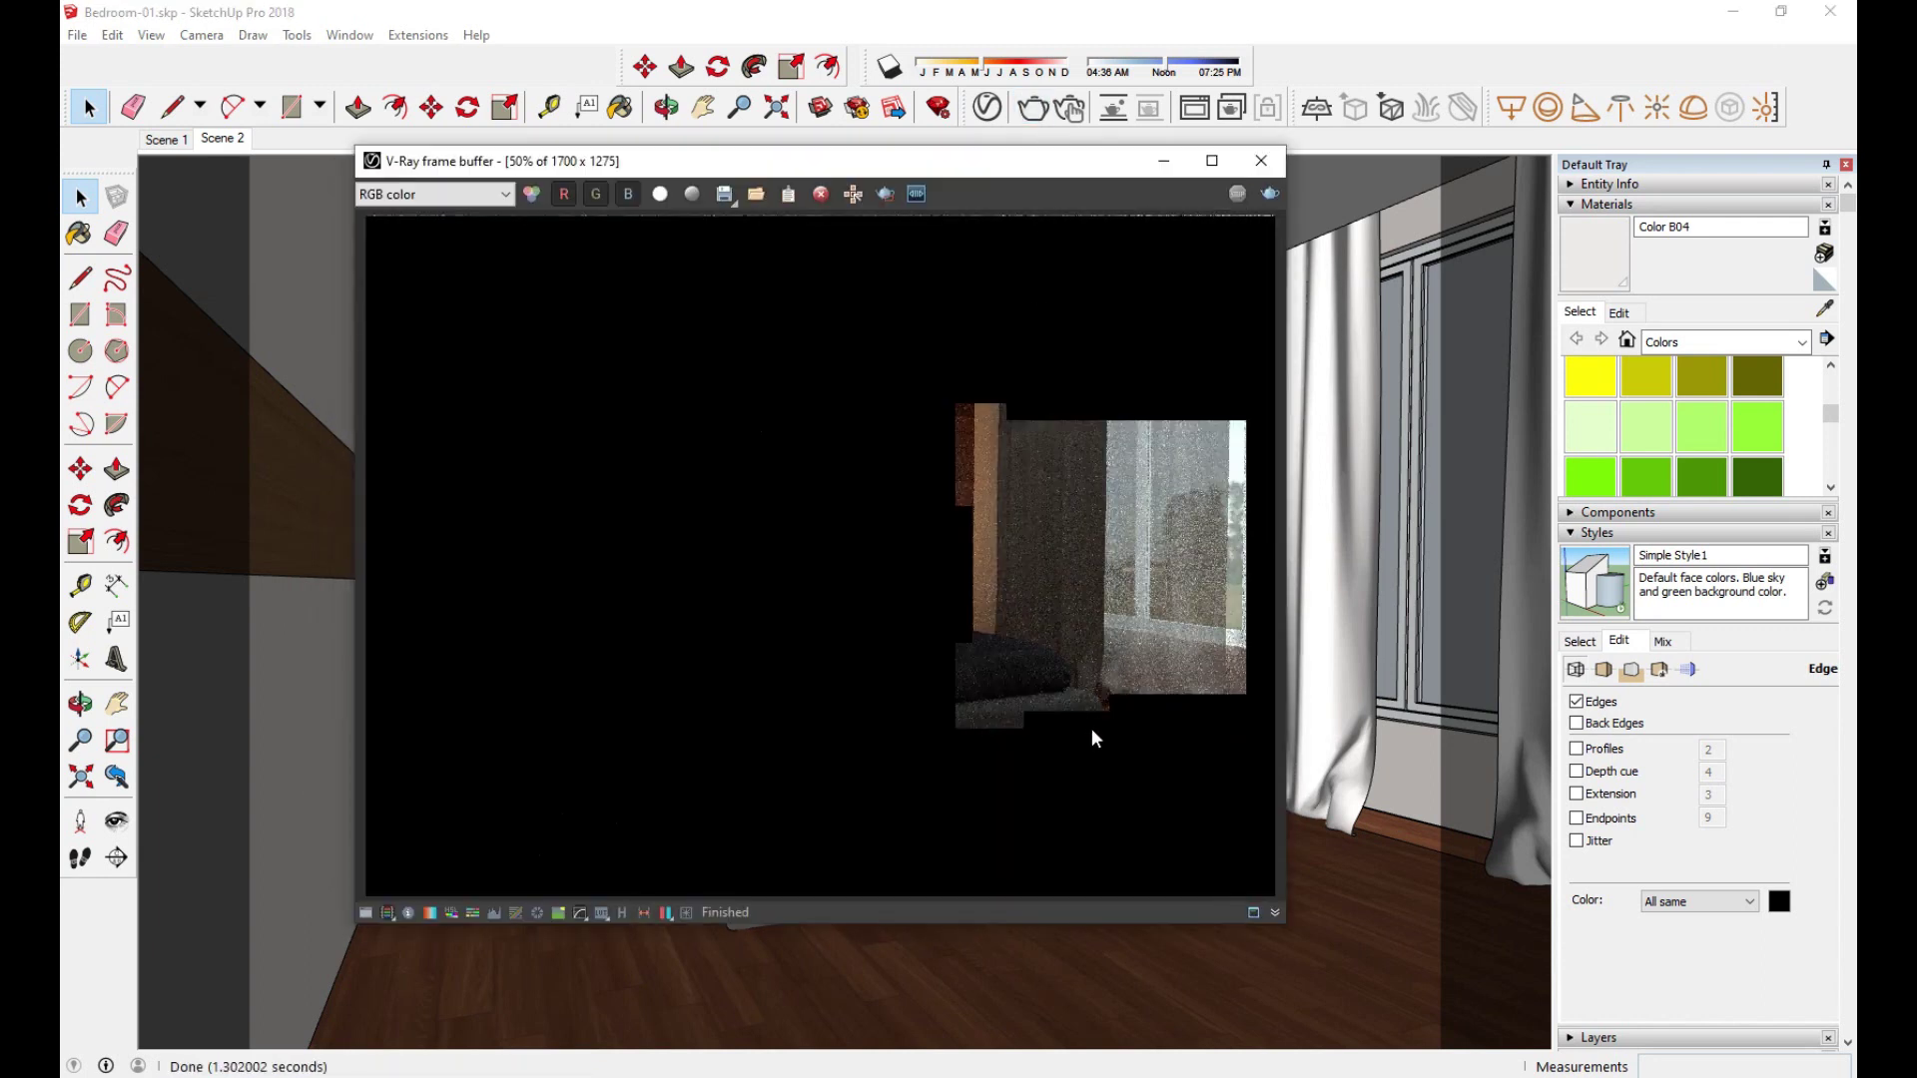
{"action": "left_click_drag", "start_coordinate": [1243, 145], "coordinate": [964, 136]}
{"action": "left_click_drag", "start_coordinate": [1239, 258], "coordinate": [1228, 258]}
{"action": "left_click_drag", "start_coordinate": [1046, 141], "coordinate": [1026, 135]}
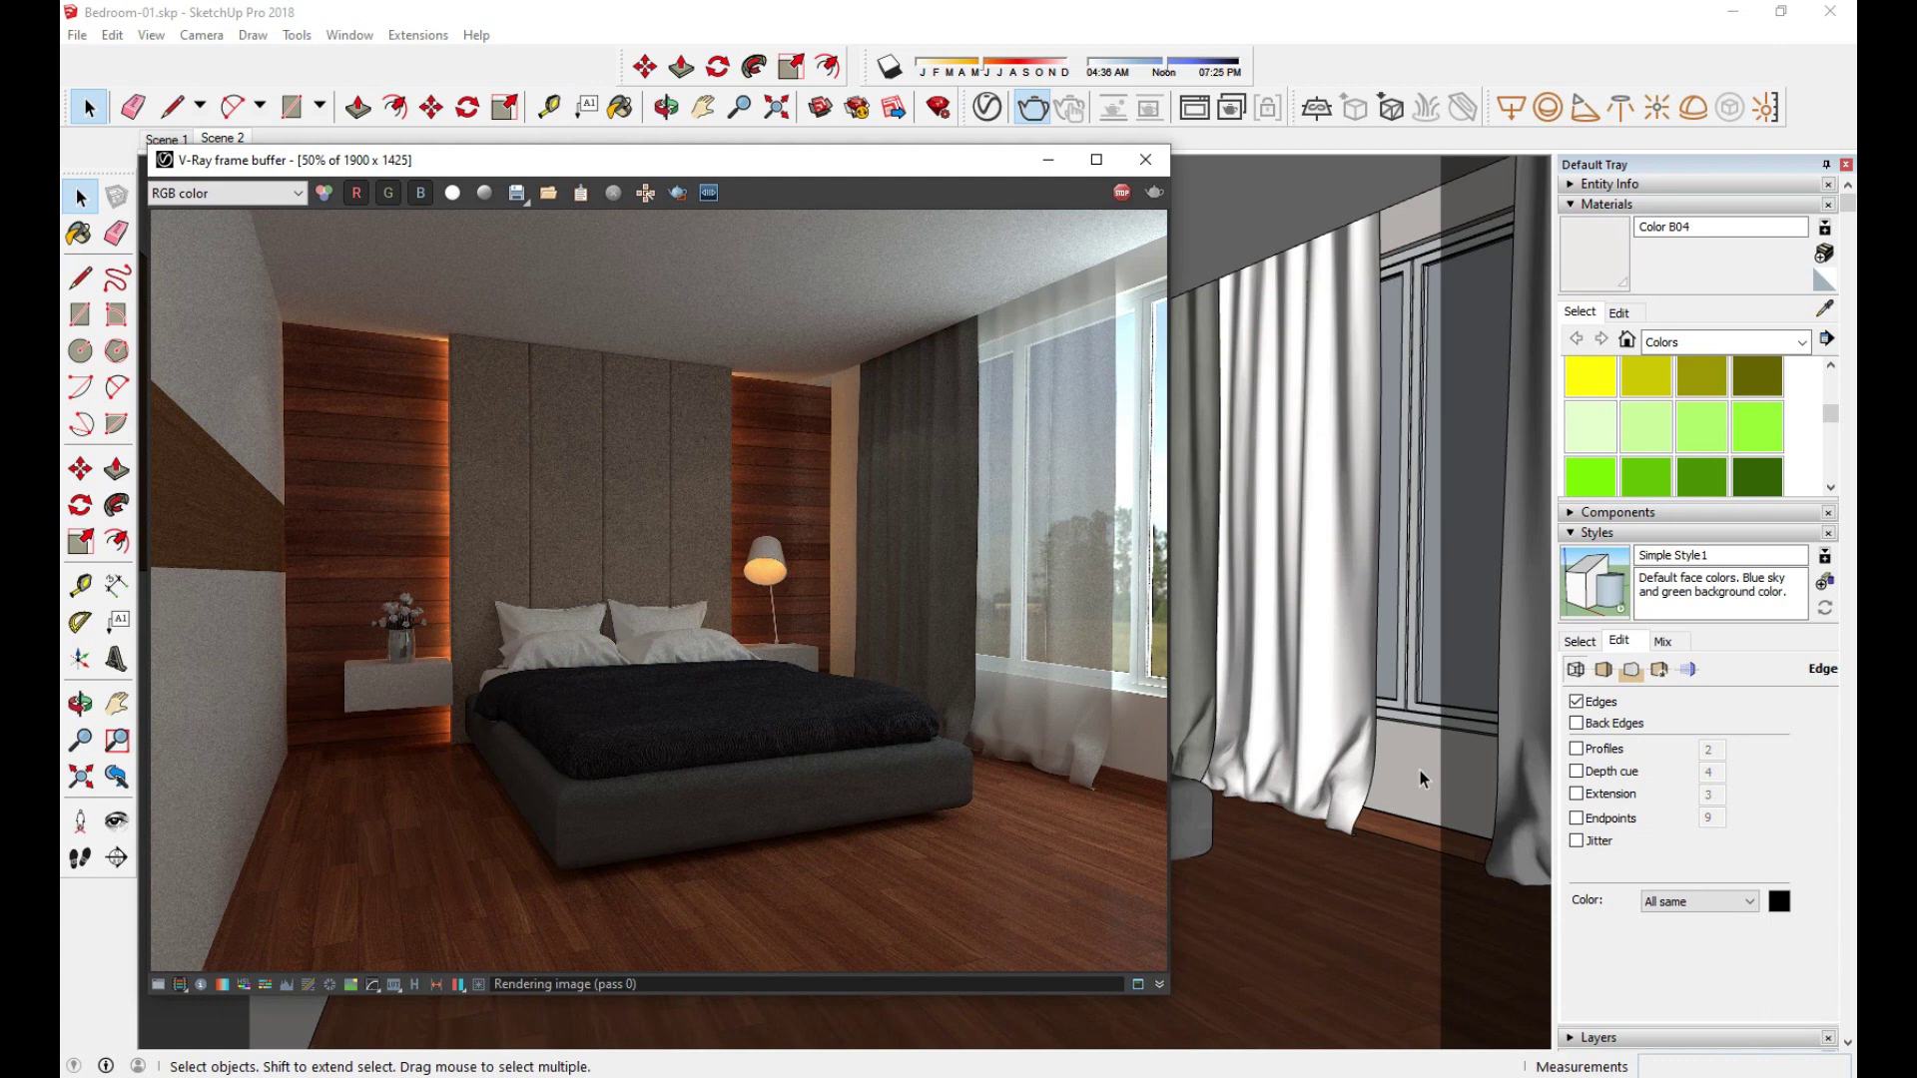
{"action": "scroll", "coordinate": [755, 410], "scroll_direction": "up", "scroll_amount": 2}
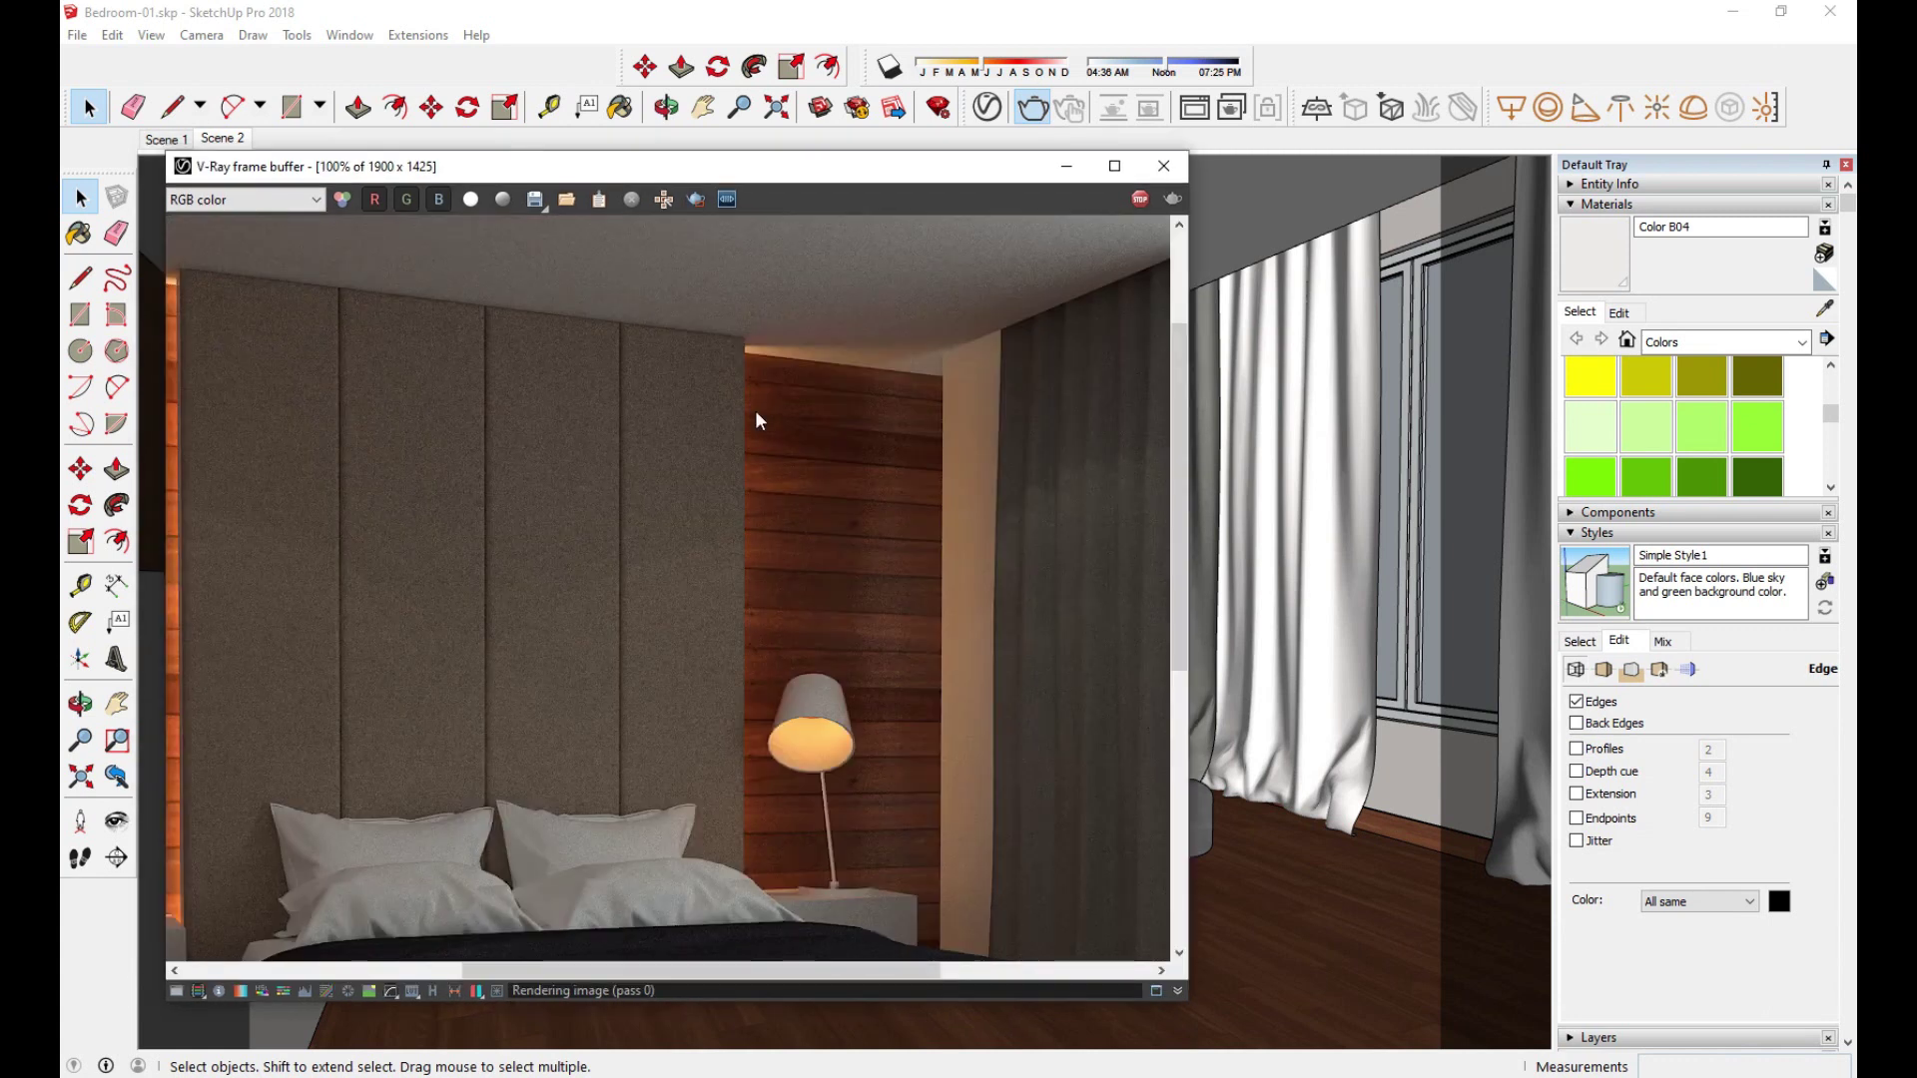
{"action": "scroll", "coordinate": [755, 411], "scroll_direction": "down", "scroll_amount": 2}
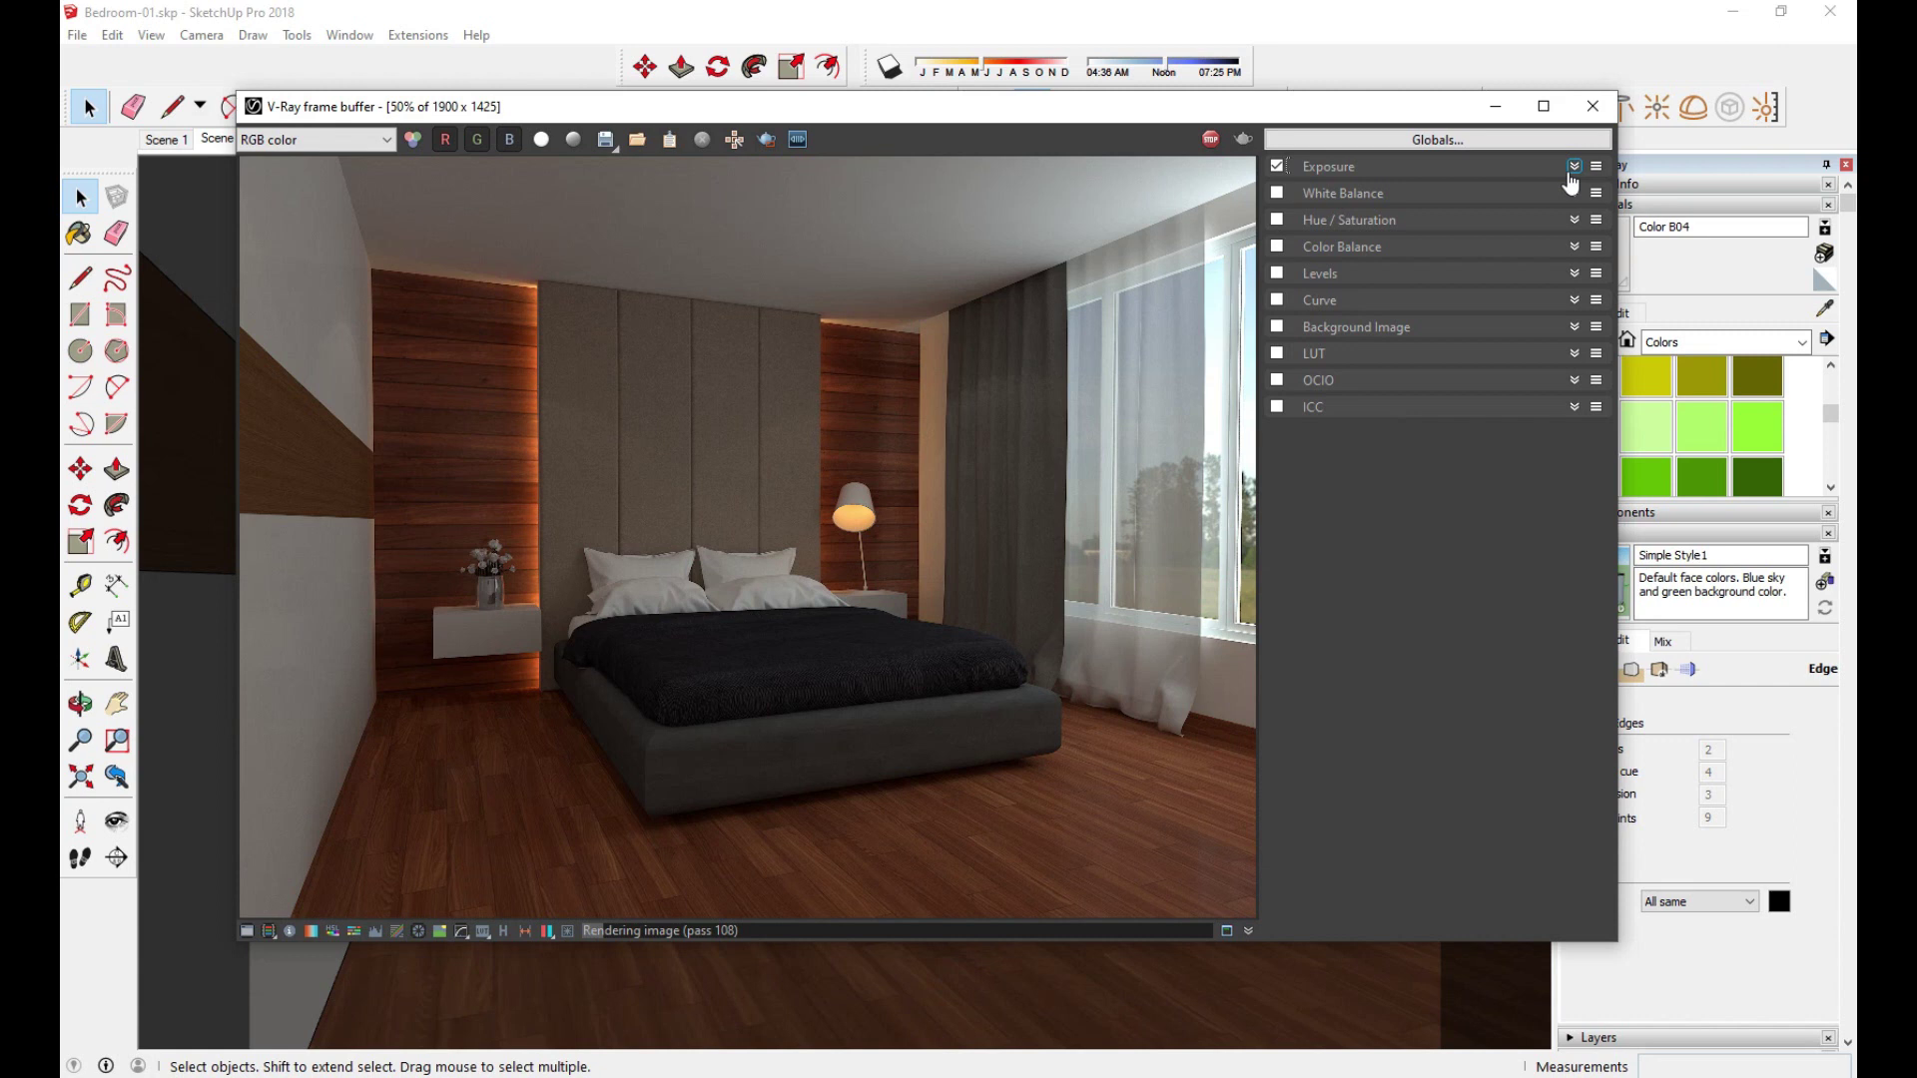
Step: Correct the rendered image with Exposure at about 1.11, Contrast at about 0.04 and Highlight Burn at about 0.56
{"action": "left_click", "coordinate": [1574, 166]}
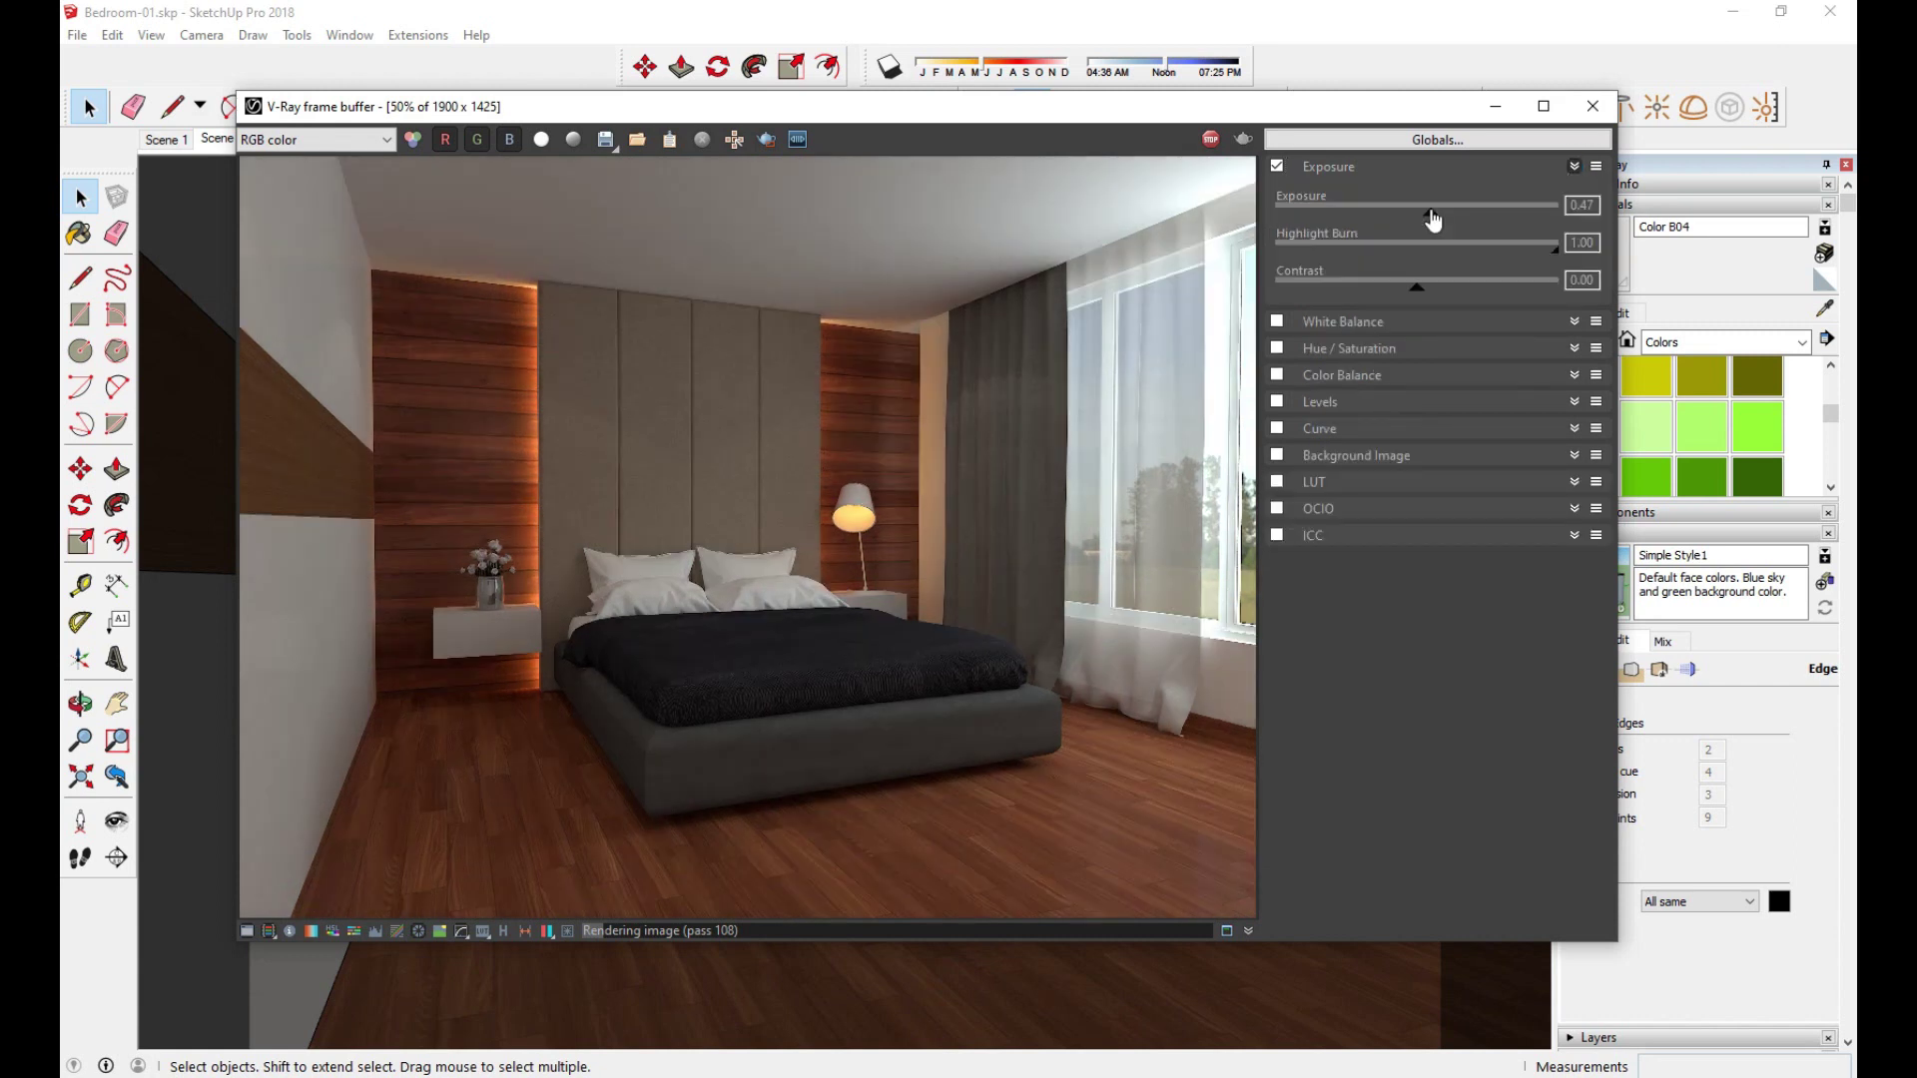
{"action": "left_click_drag", "start_coordinate": [1433, 218], "coordinate": [1451, 224]}
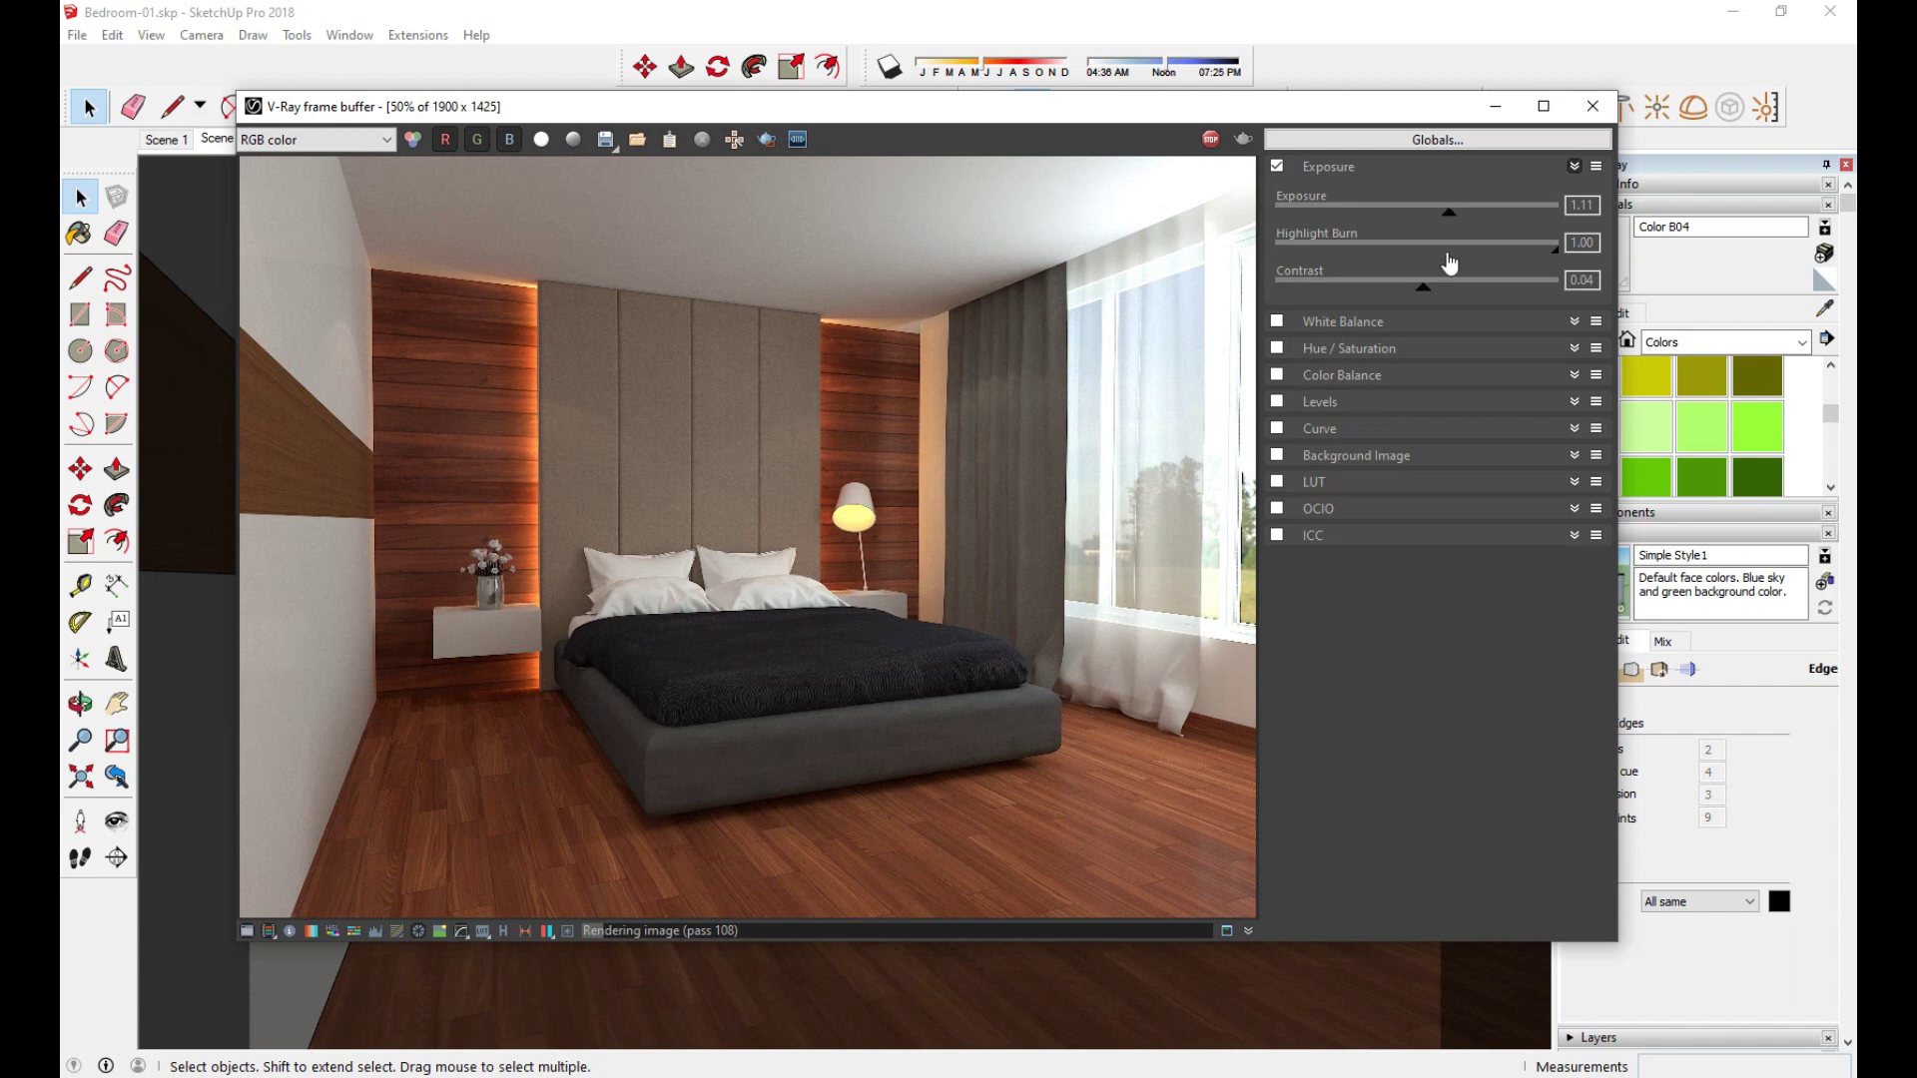
{"action": "left_click", "coordinate": [1482, 246]}
{"action": "mouse_move", "coordinate": [1550, 258]}
{"action": "left_mouse_down"}
{"action": "mouse_move", "coordinate": [1438, 257]}
{"action": "mouse_move", "coordinate": [1466, 259]}
{"action": "left_mouse_up"}
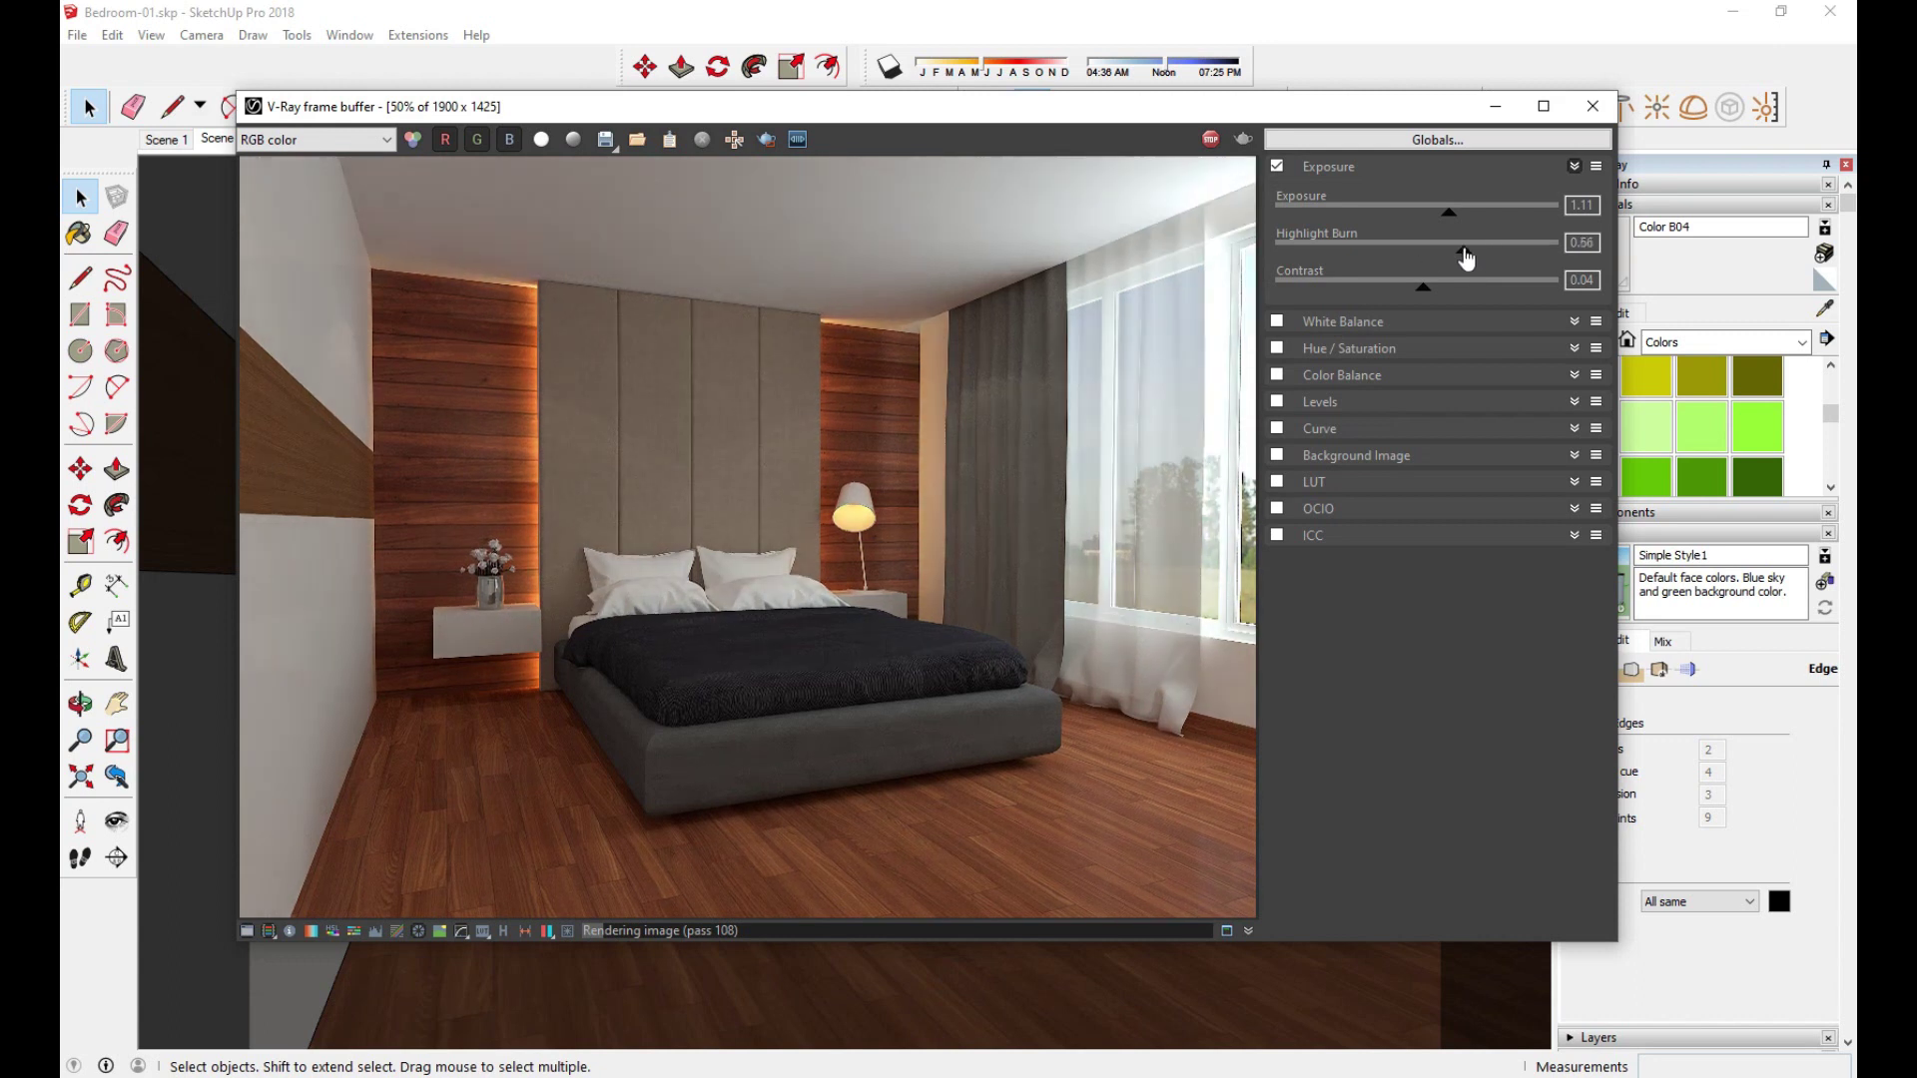